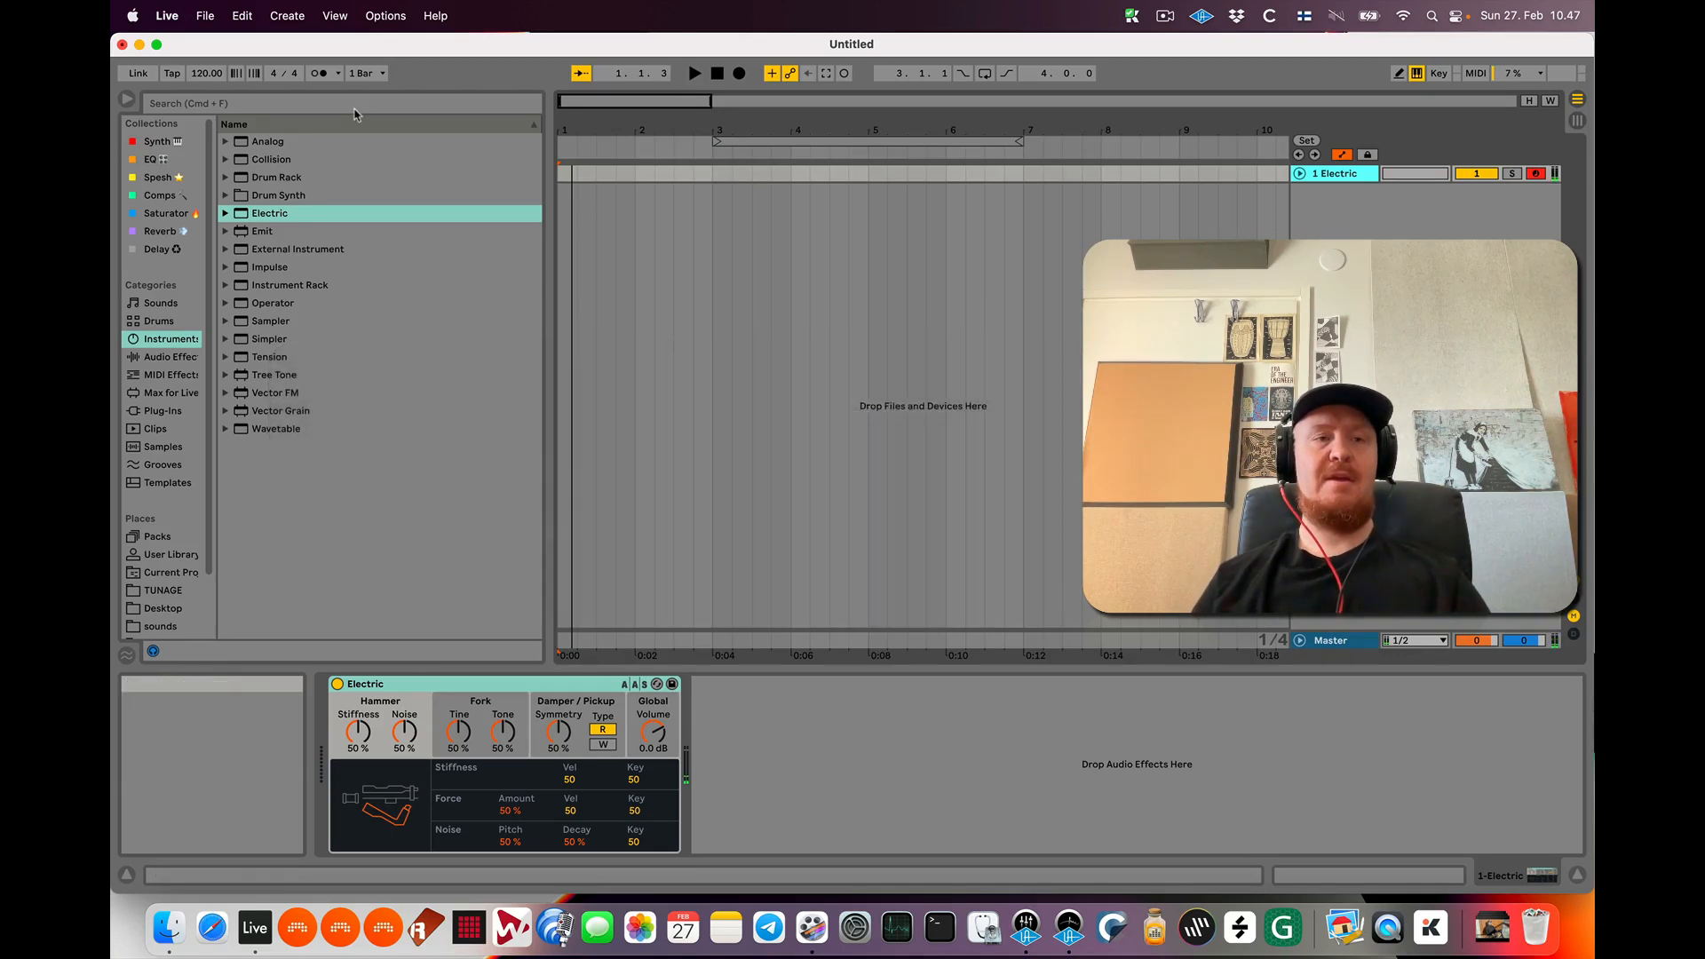
# Find Probability Arp by searching for "probab", load it before the Electric instrument, and set its chord shape to min7
pyautogui.click(355, 109)
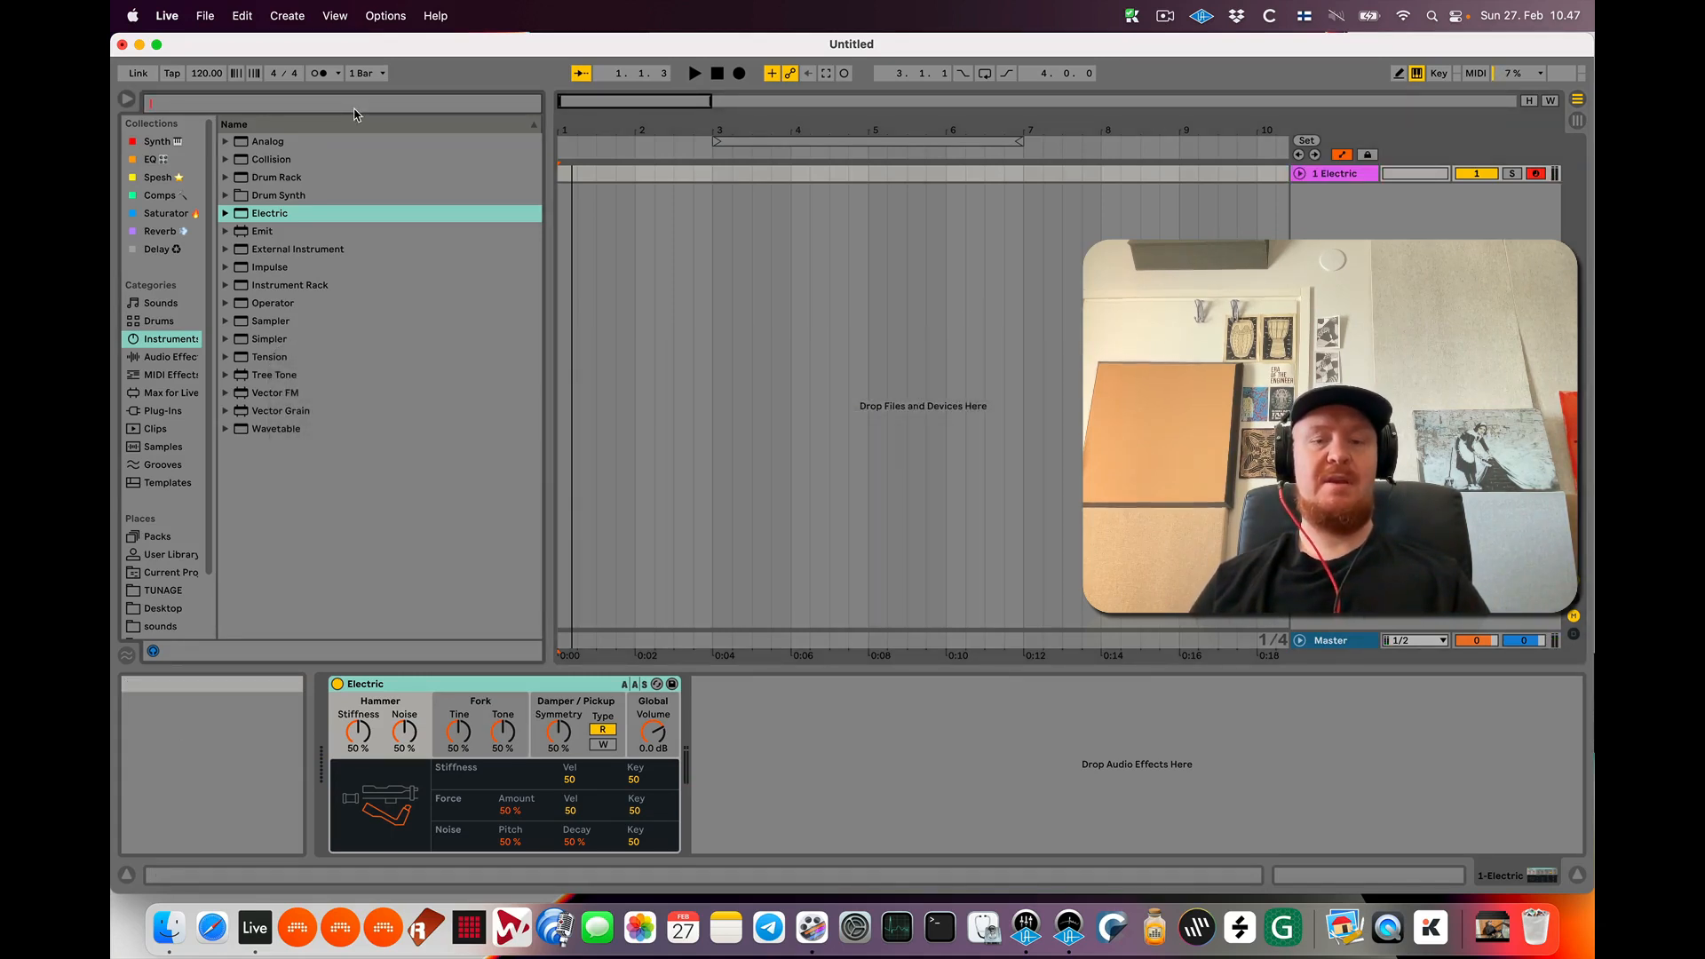
pyautogui.write('probai')
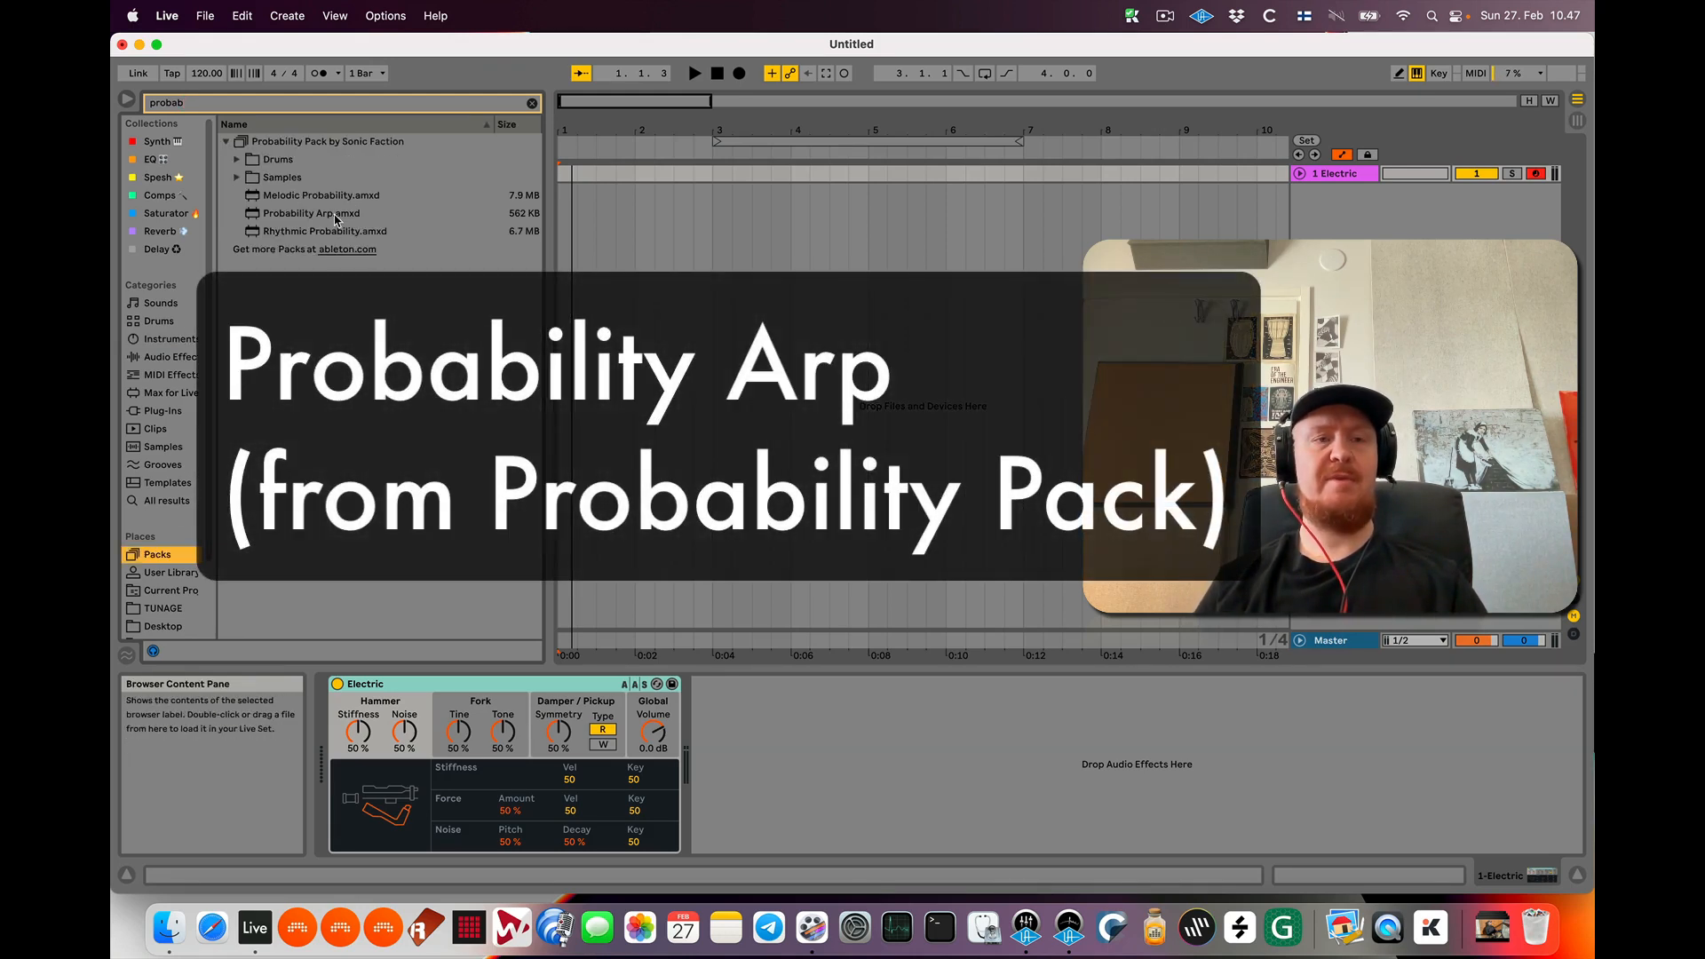
pyautogui.doubleClick(336, 216)
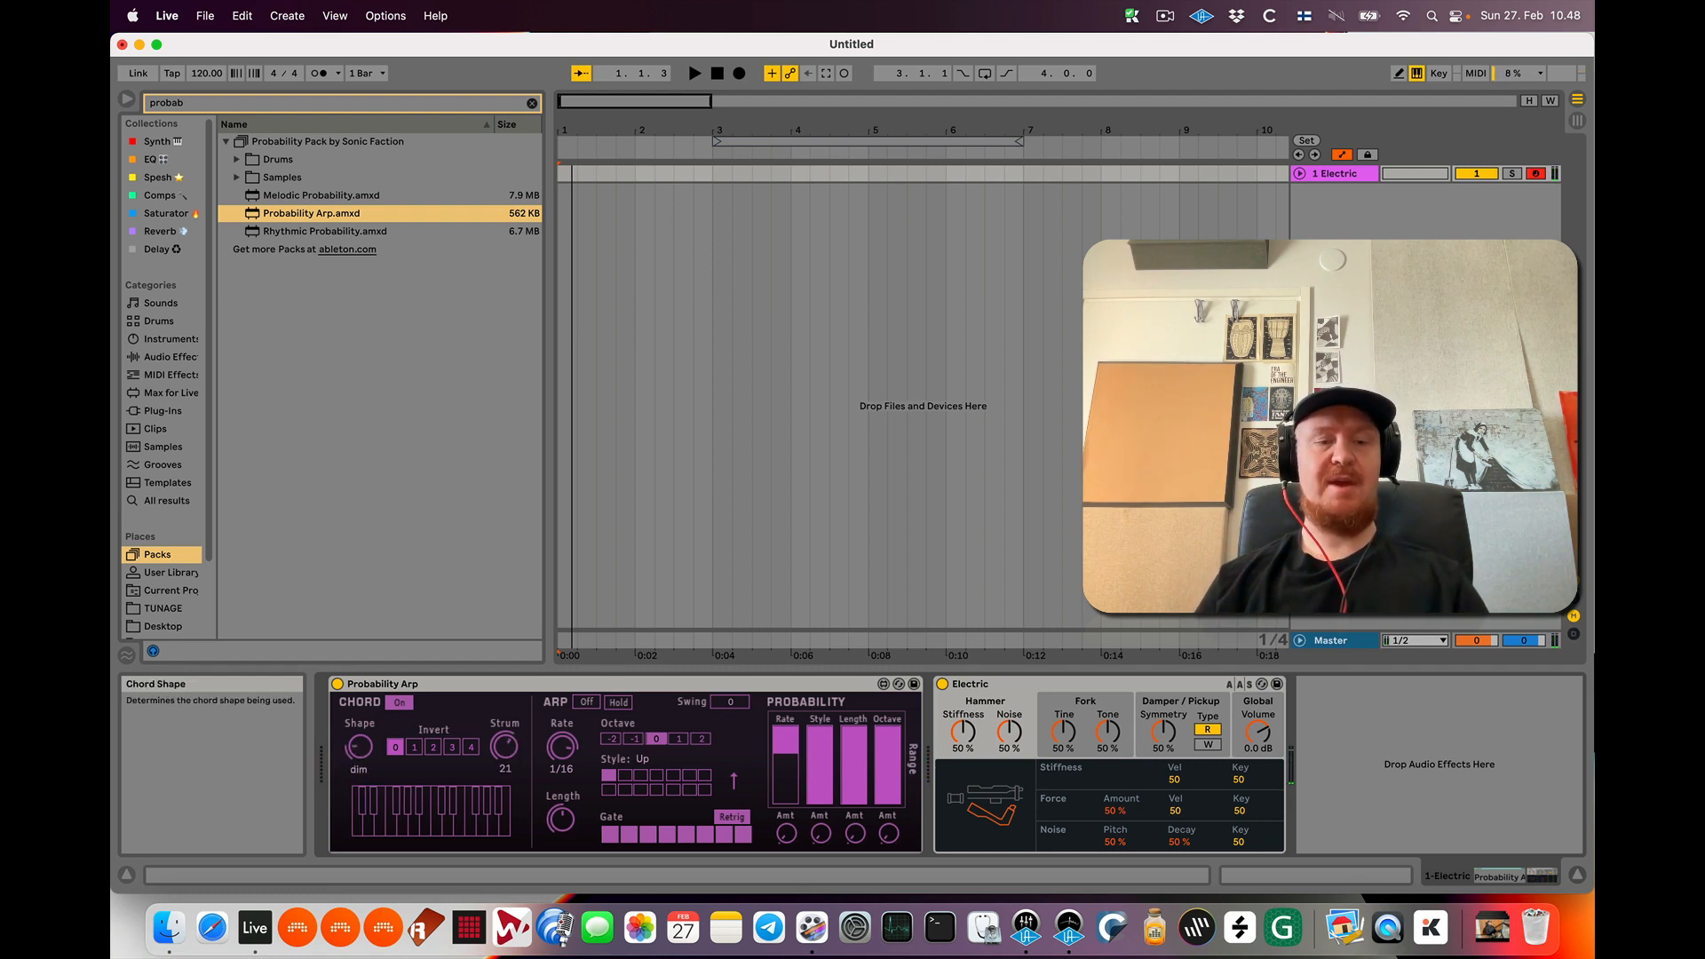
pyautogui.moveTo(359, 745); pyautogui.dragTo(359, 741)
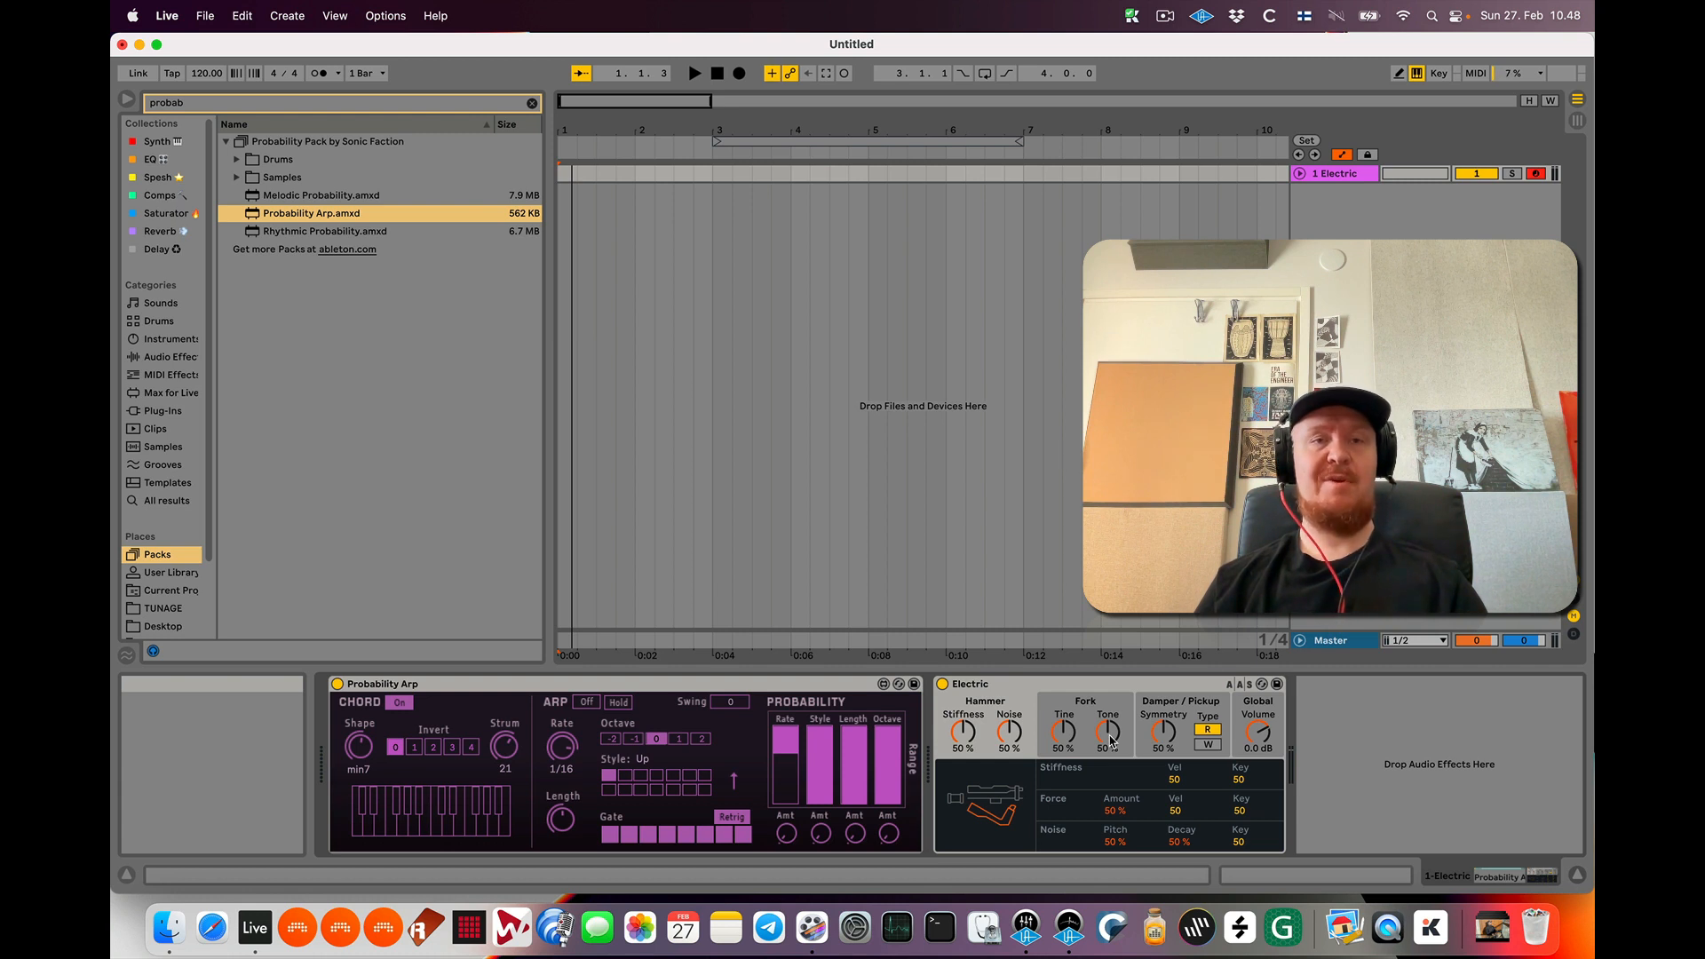
# Search the Instruments for "rhodes" and replace the default Electric with the "rhodesy electric.adv" preset
pyautogui.click(532, 104)
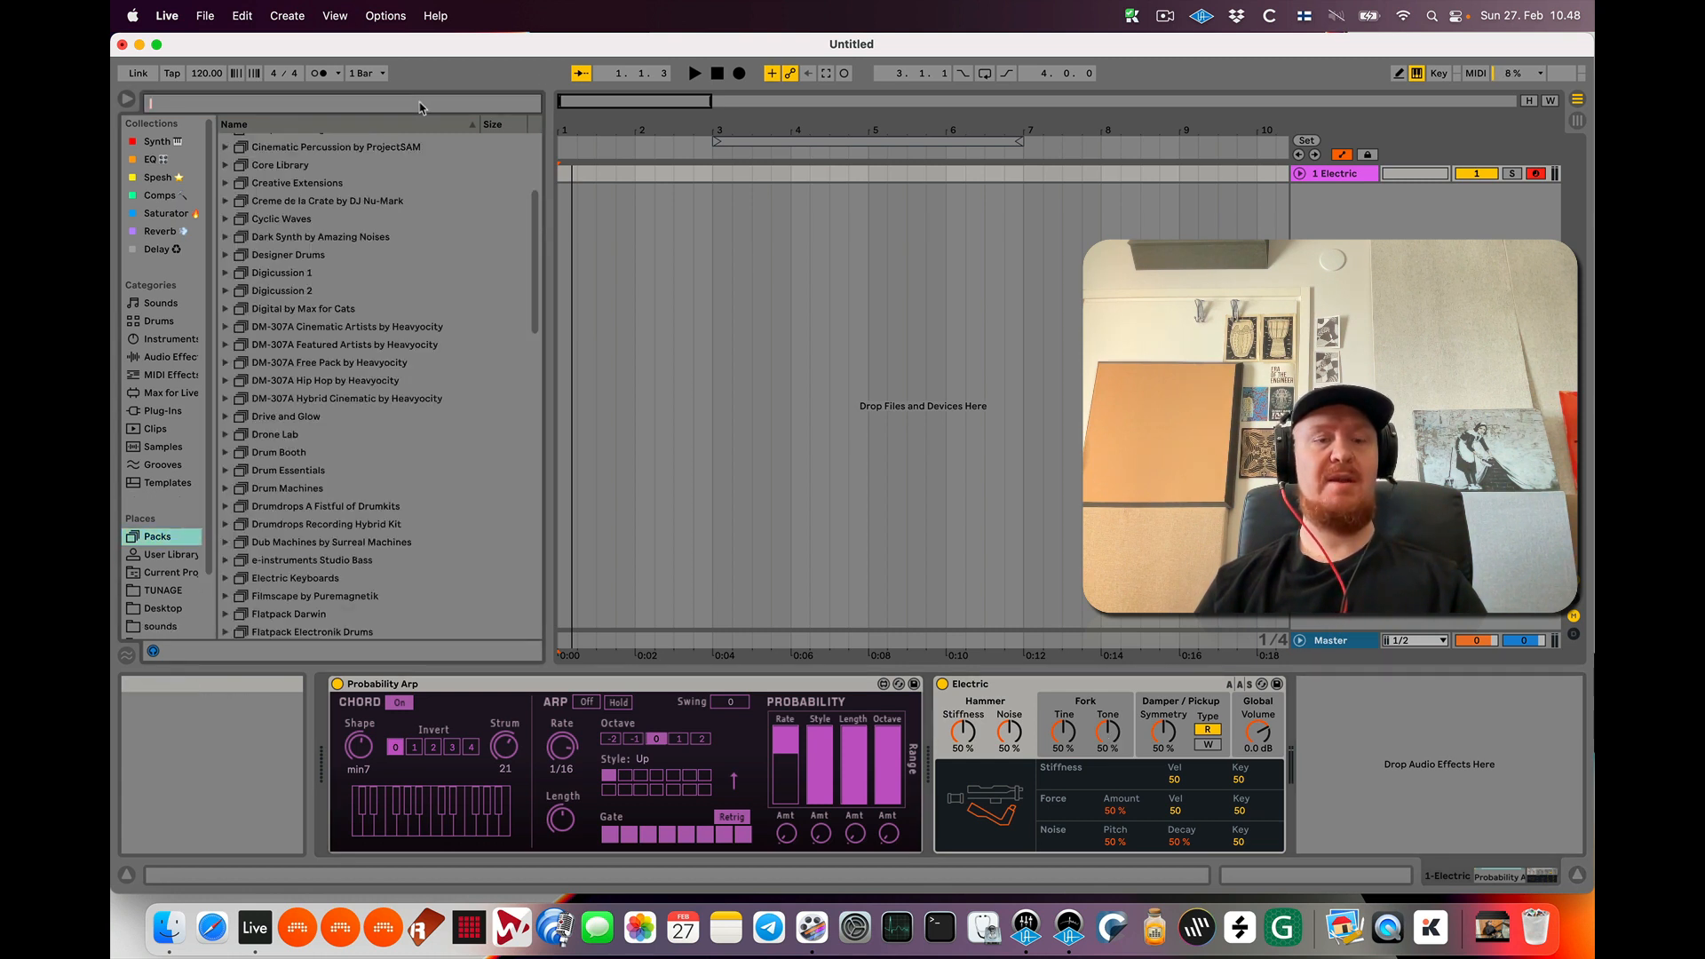
pyautogui.write('rhodes')
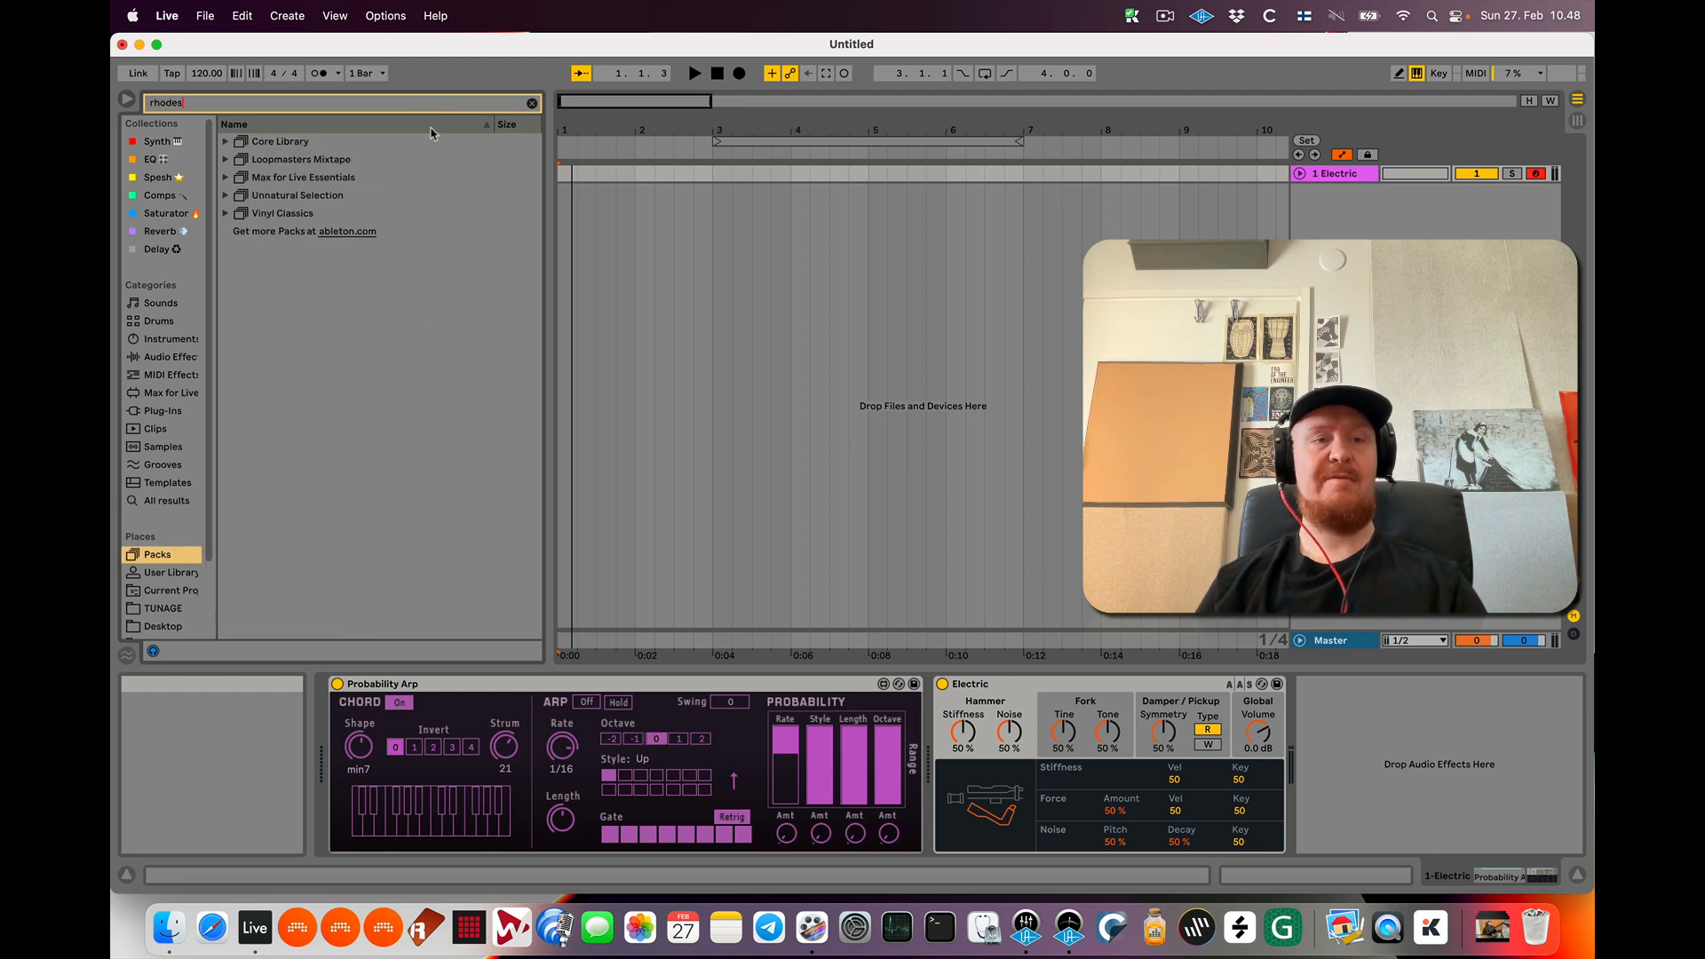
pyautogui.click(176, 338)
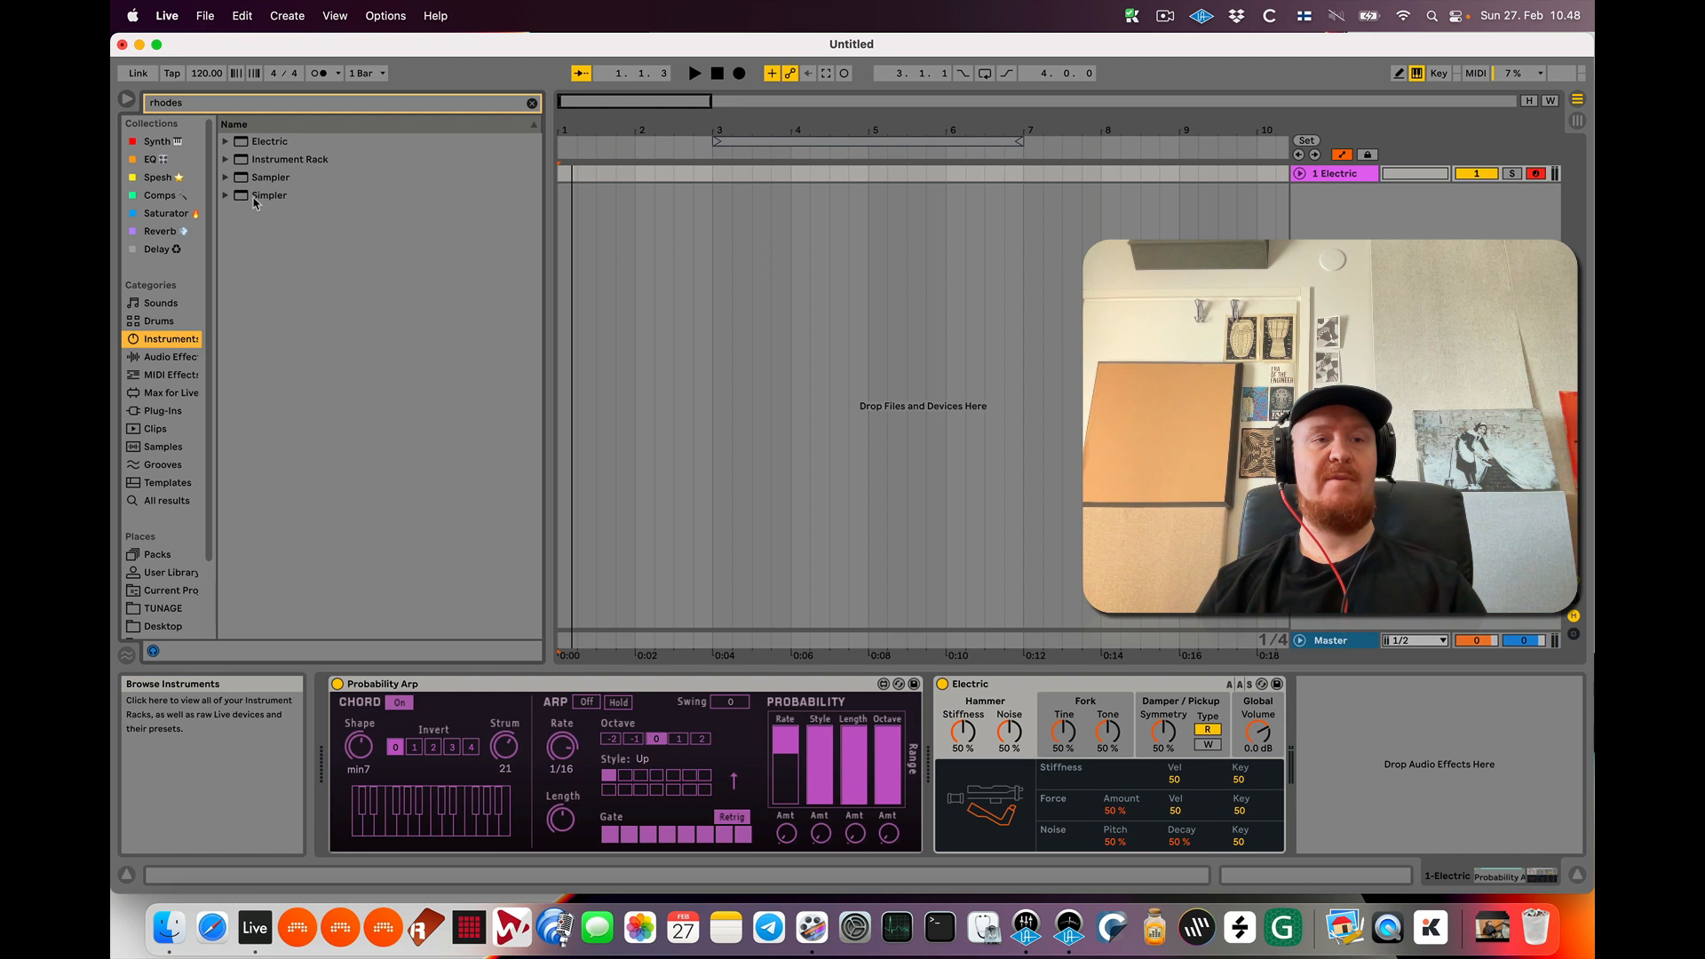
pyautogui.click(226, 144)
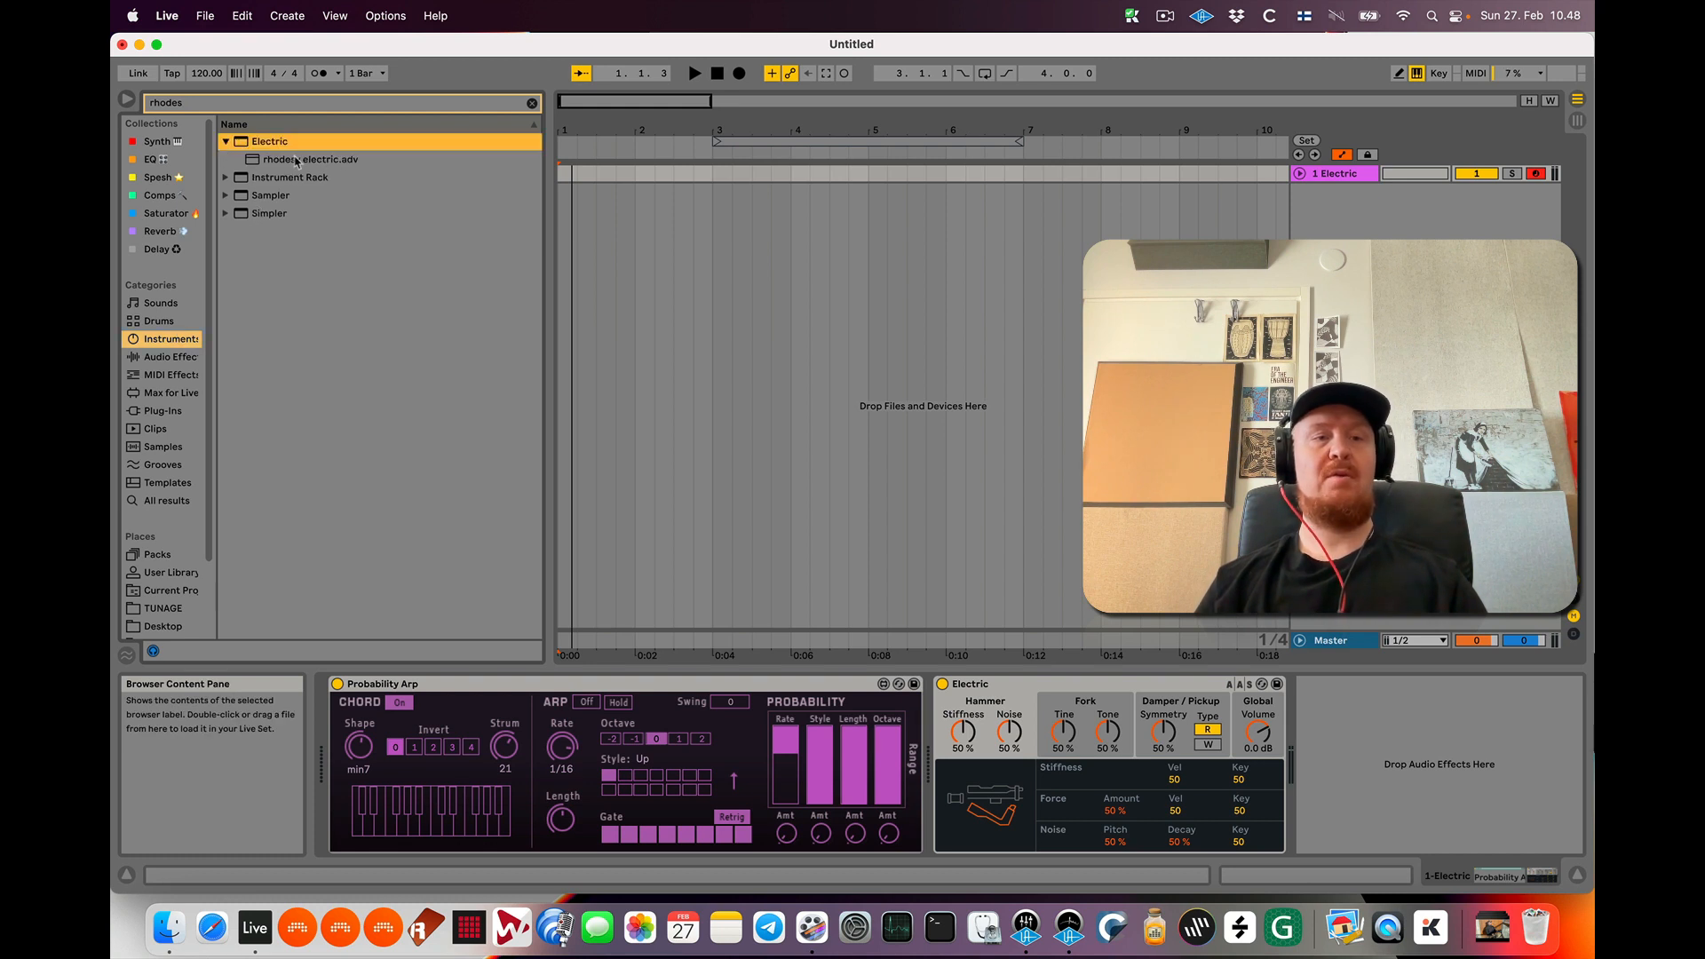
pyautogui.click(311, 161)
pyautogui.moveTo(824, 591); pyautogui.dragTo(1001, 716)
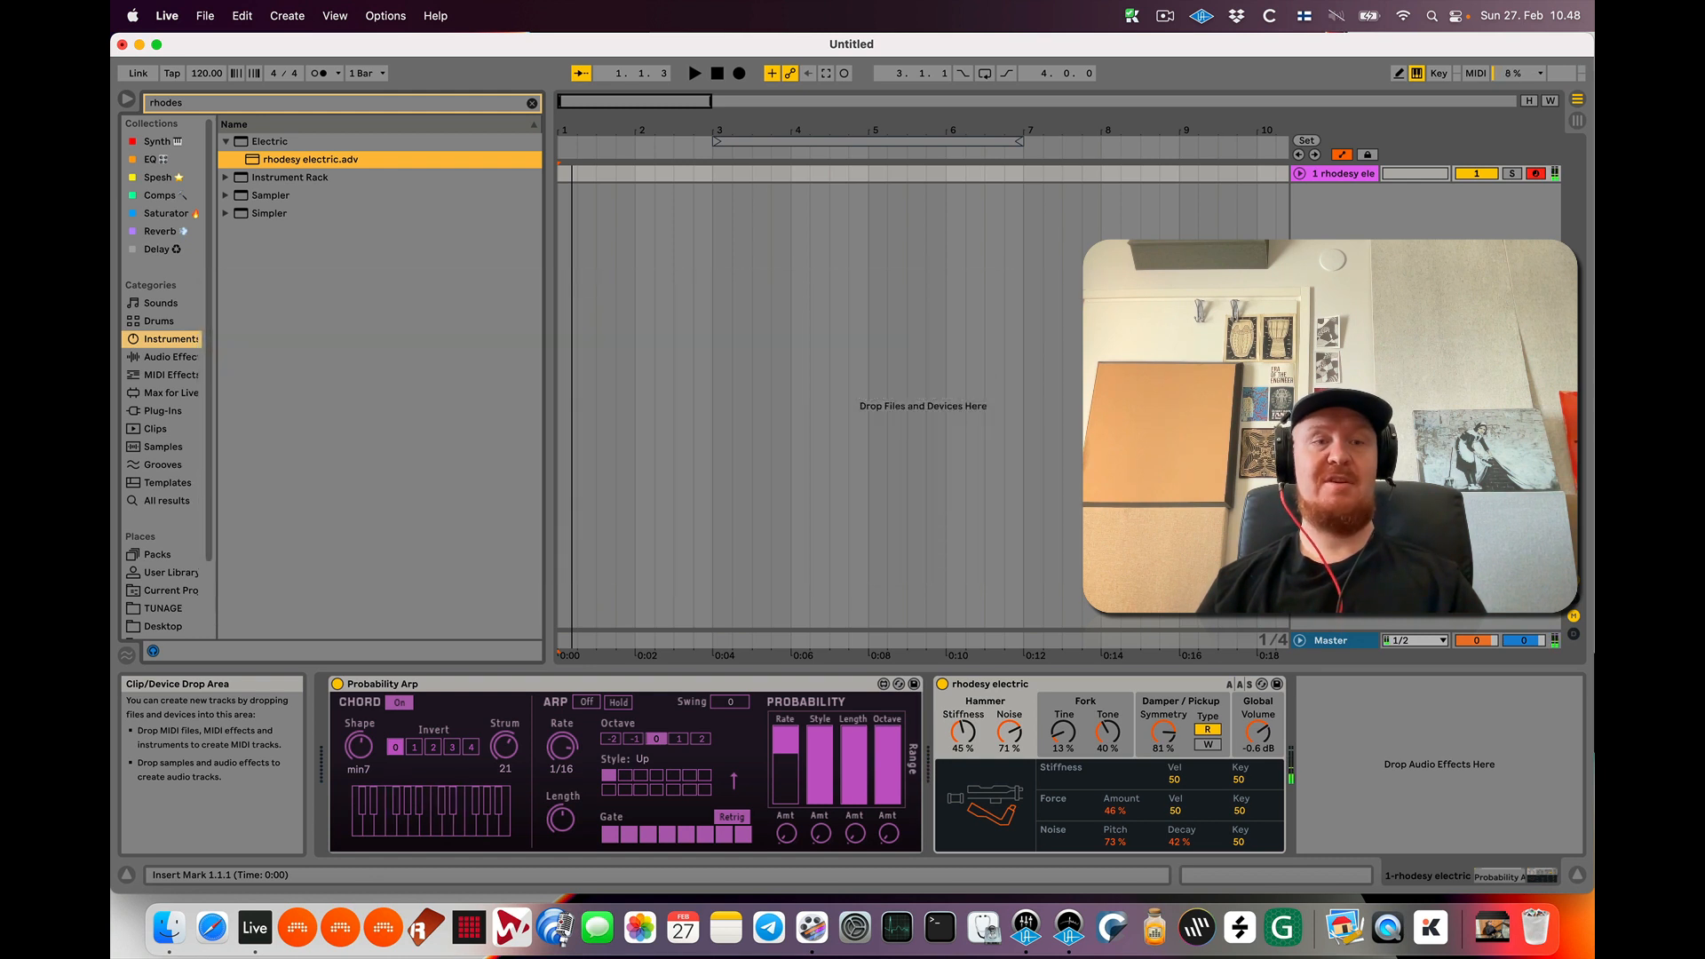
# Add Hybrid Reverb from Reverb & Resonance after the electric piano, with Dry/Wet at 21% and Decay at 4.15 s
pyautogui.click(532, 103)
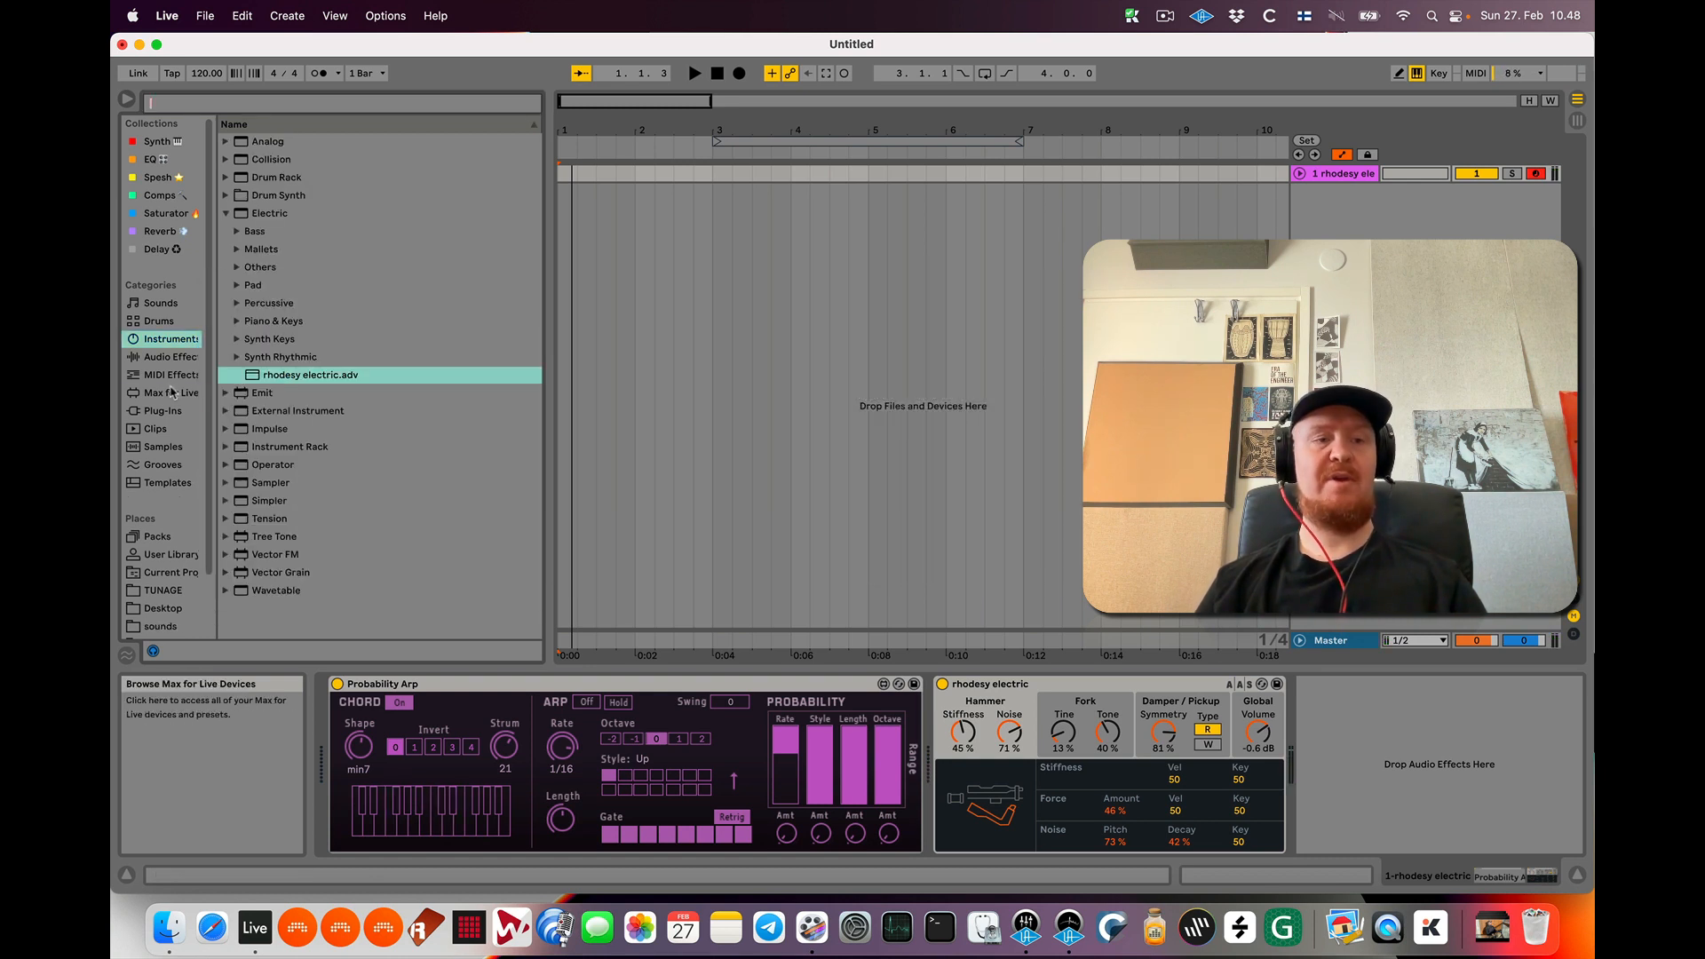
pyautogui.click(172, 393)
pyautogui.click(171, 357)
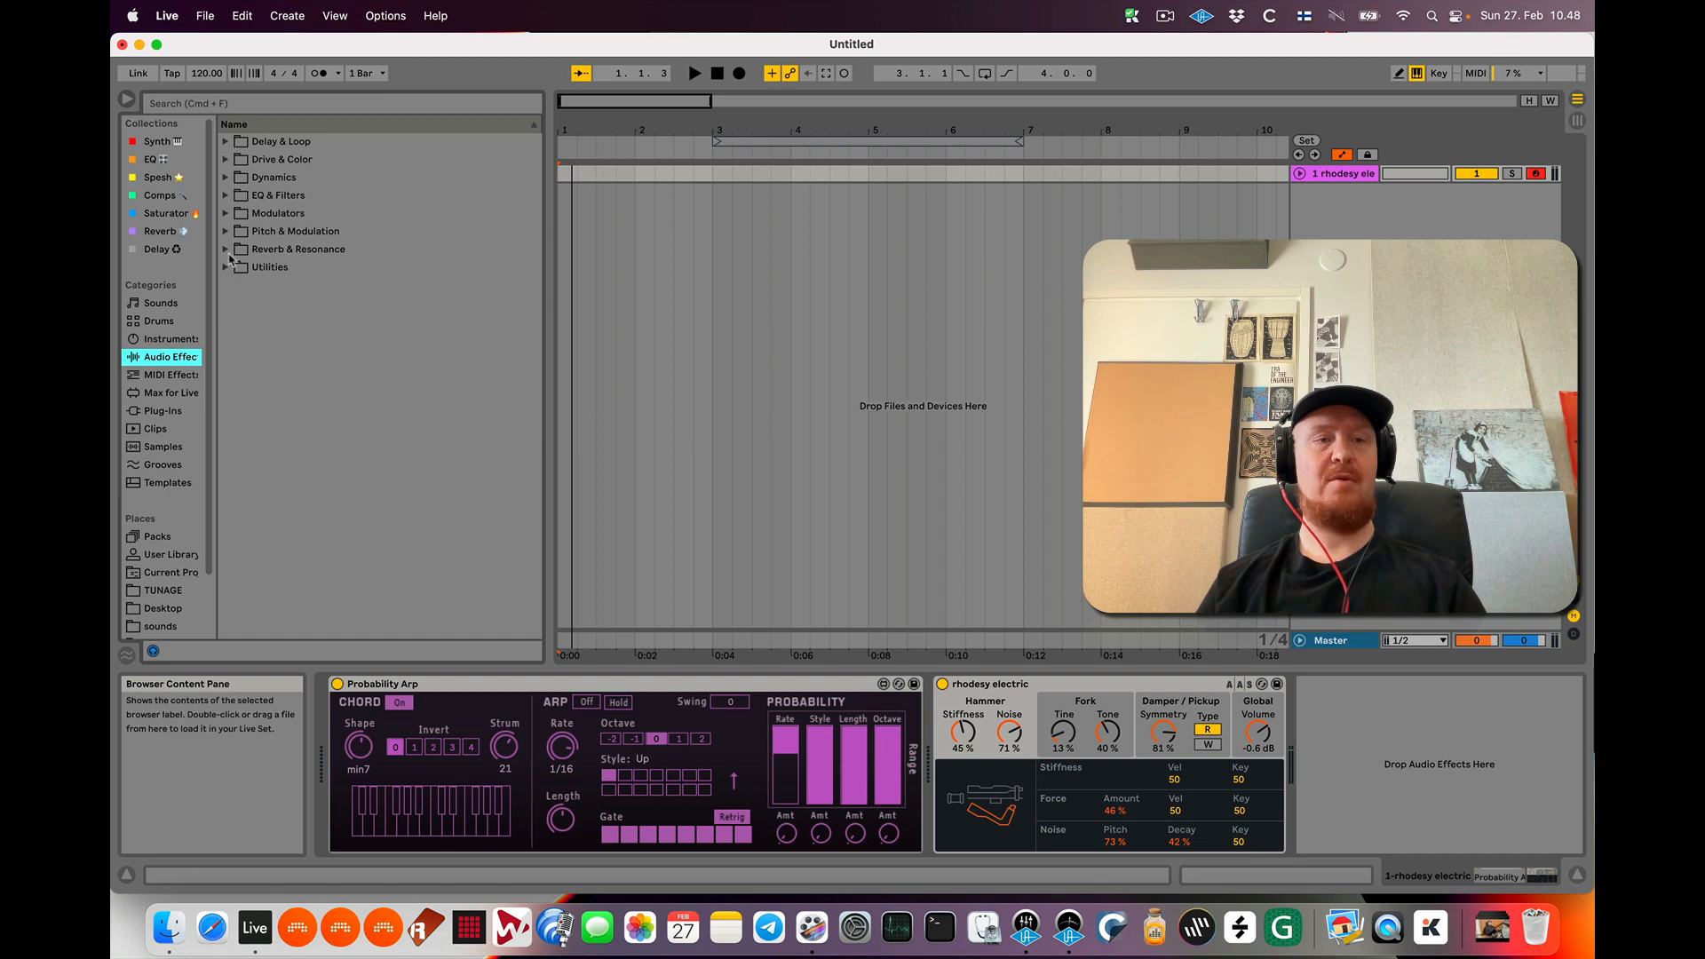
pyautogui.click(227, 250)
pyautogui.doubleClick(296, 286)
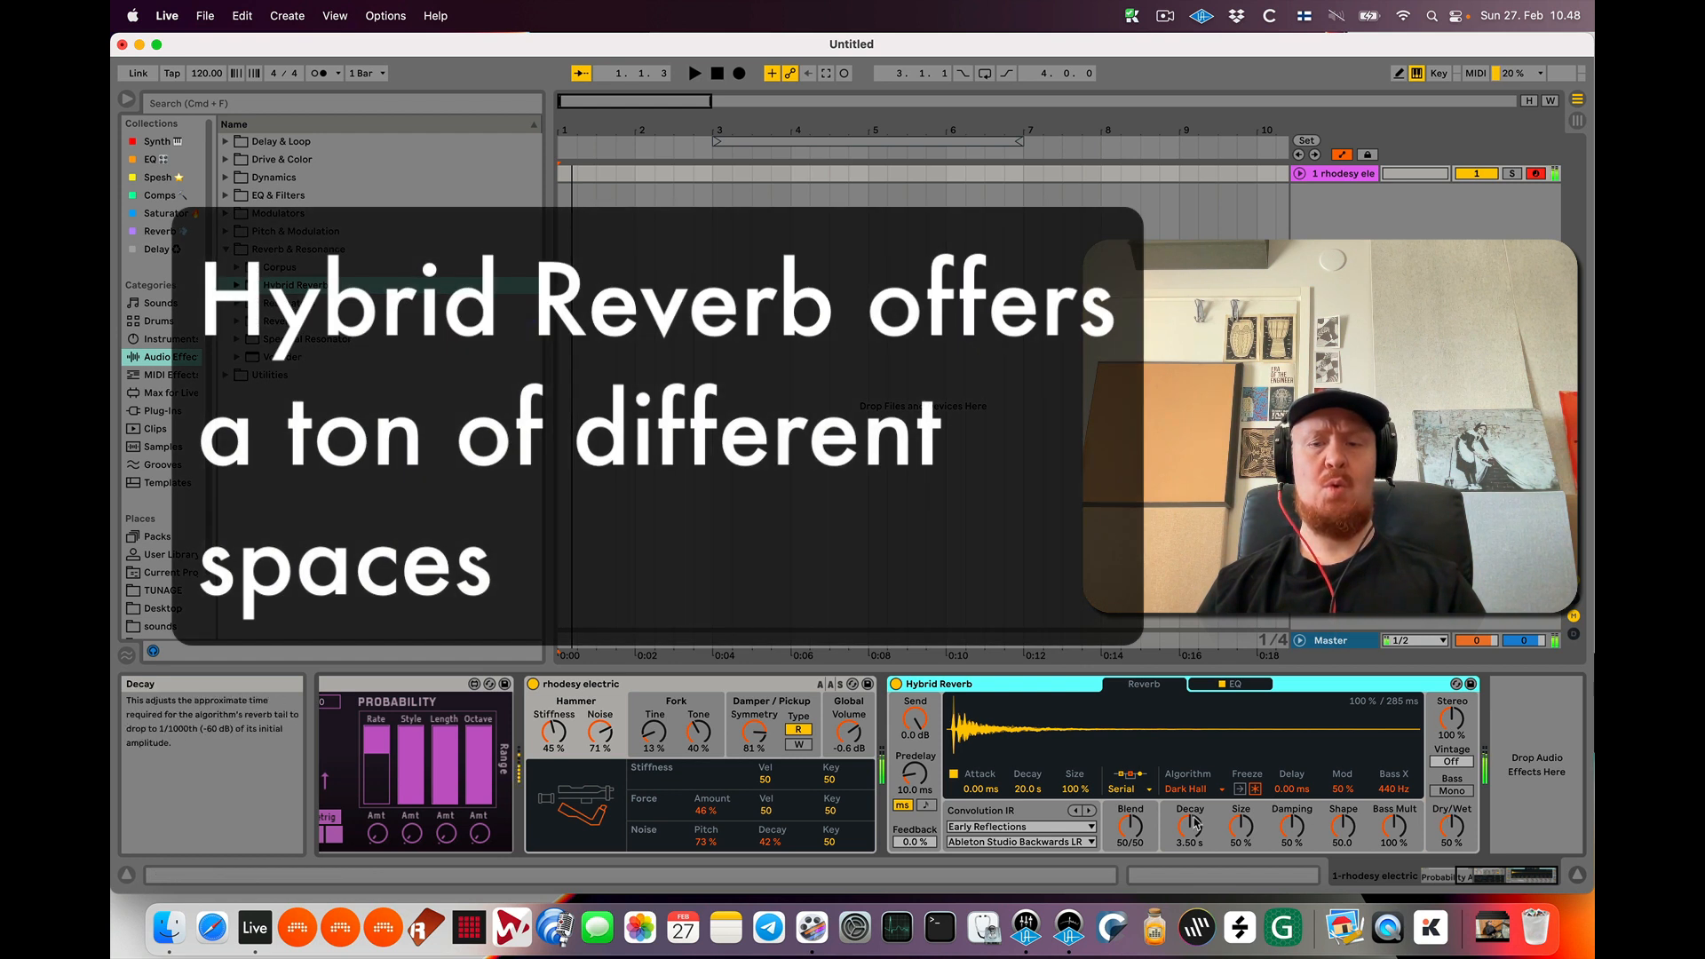
pyautogui.moveTo(1450, 832); pyautogui.dragTo(1449, 846)
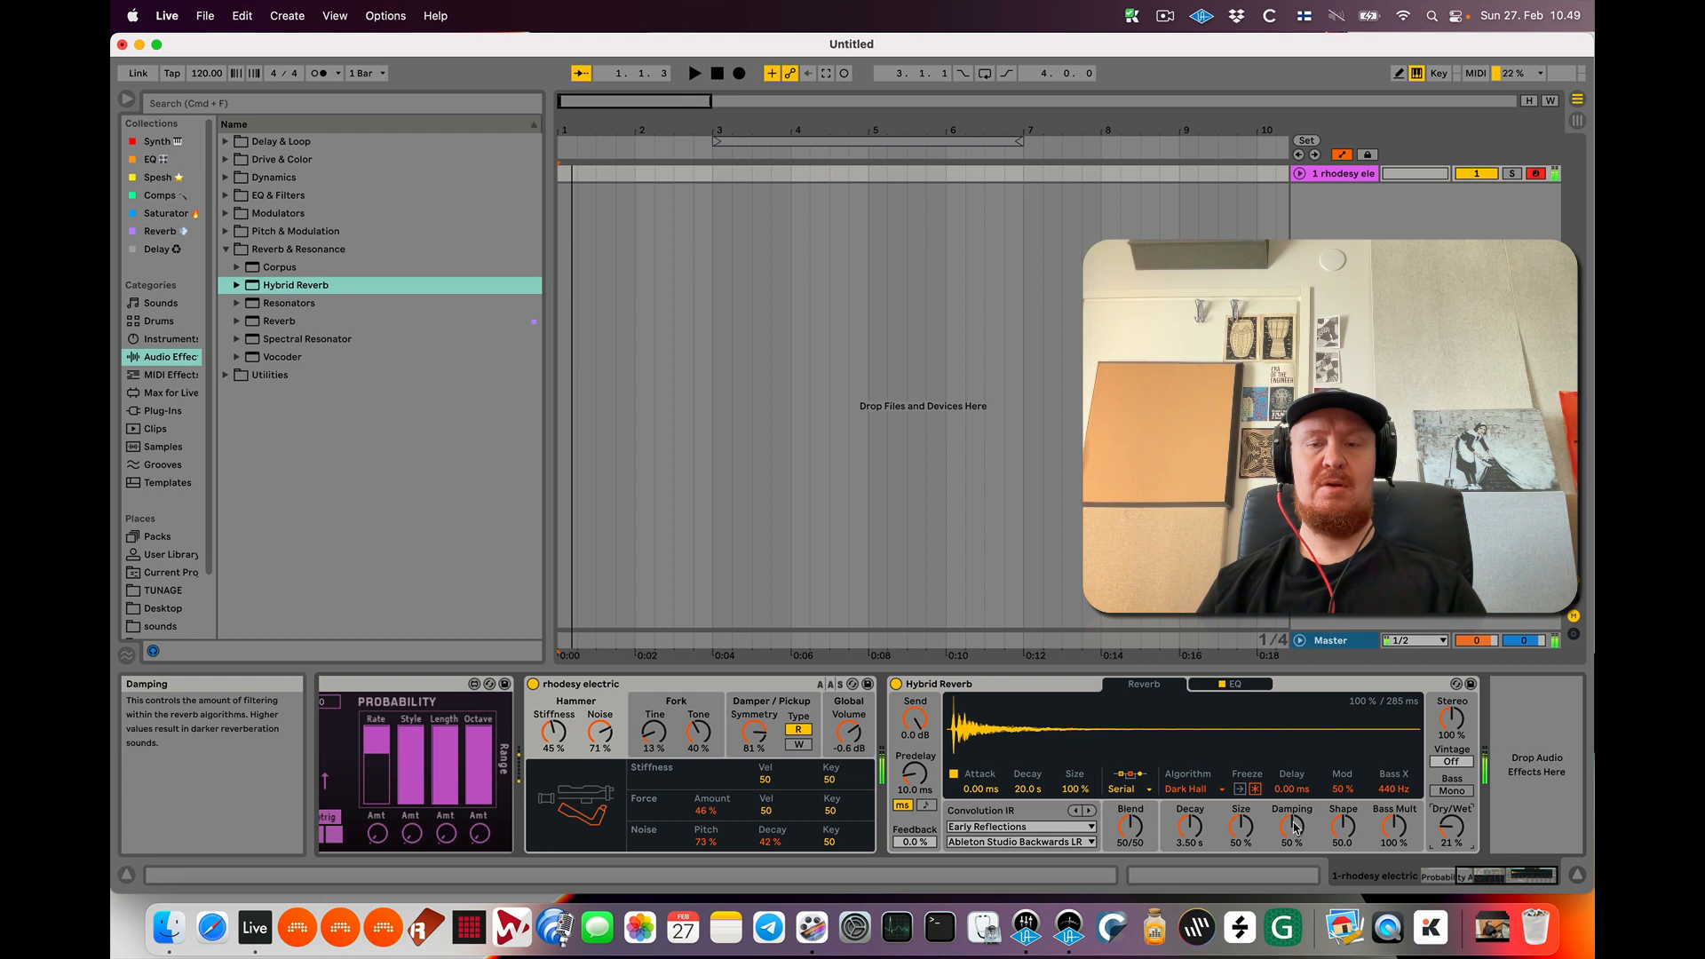
pyautogui.click(1191, 826)
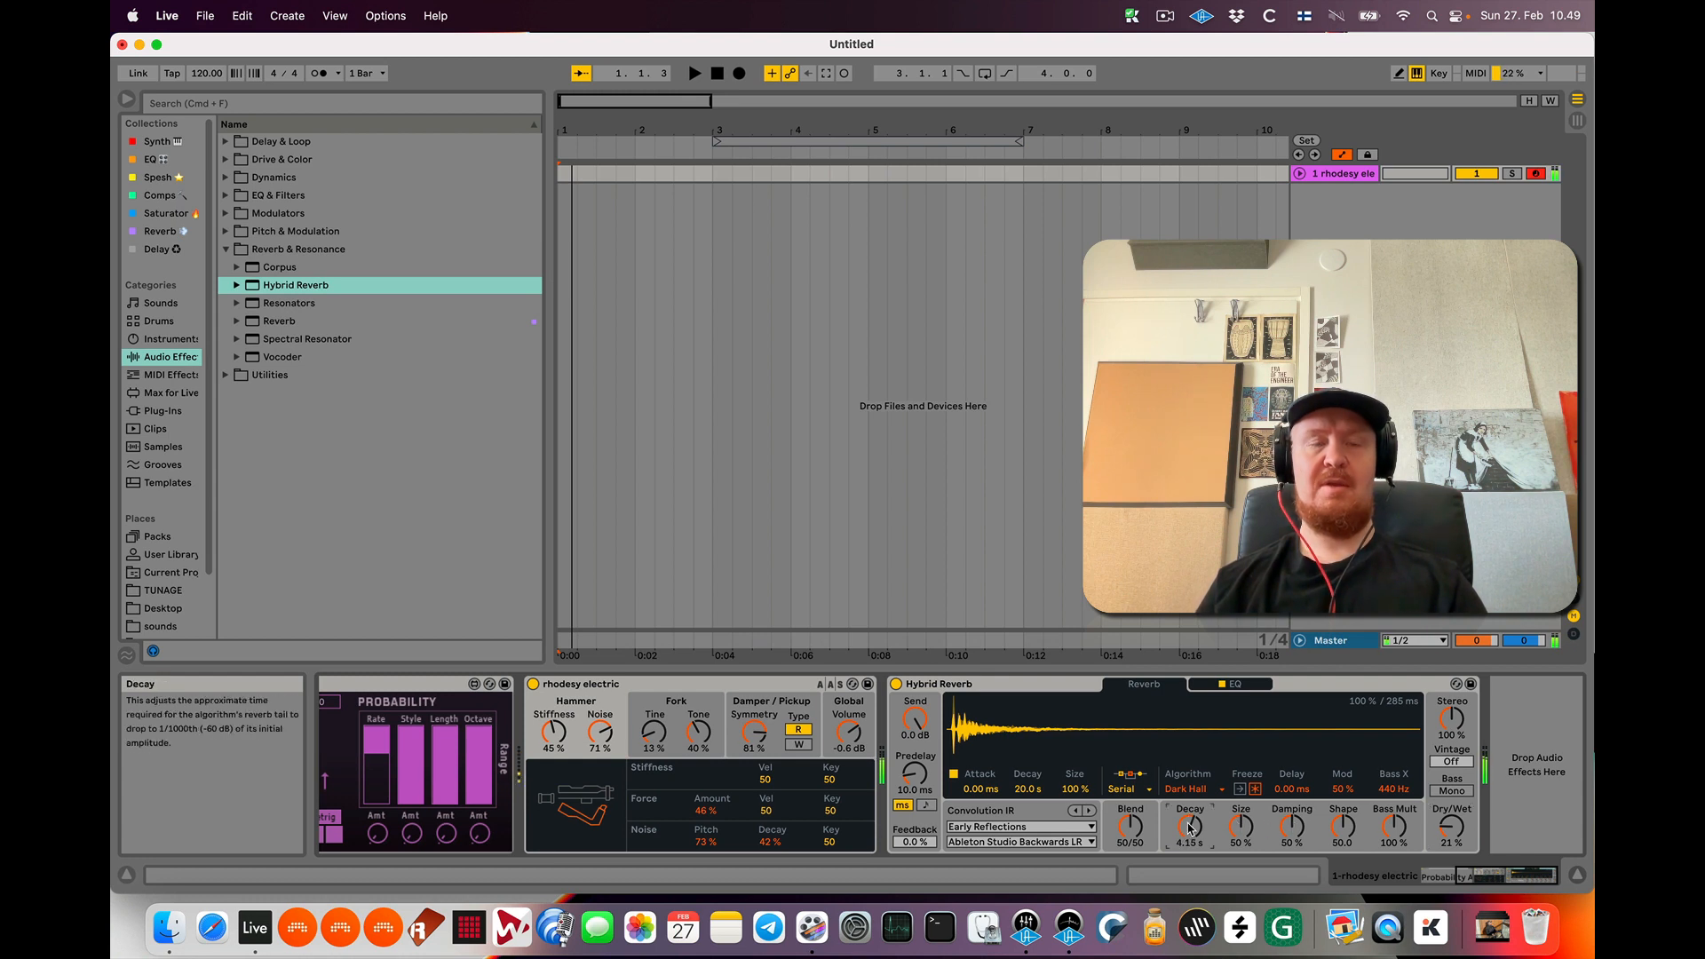
# Set the tempo to 93 BPM and turn on the metronome
pyautogui.moveTo(201, 80); pyautogui.dragTo(201, 95)
pyautogui.click(313, 74)
# Run the transport while playing a part, and capture the performance as a MIDI clip on the electric piano track
pyautogui.press('space')
pyautogui.press('space')
pyautogui.press('space')
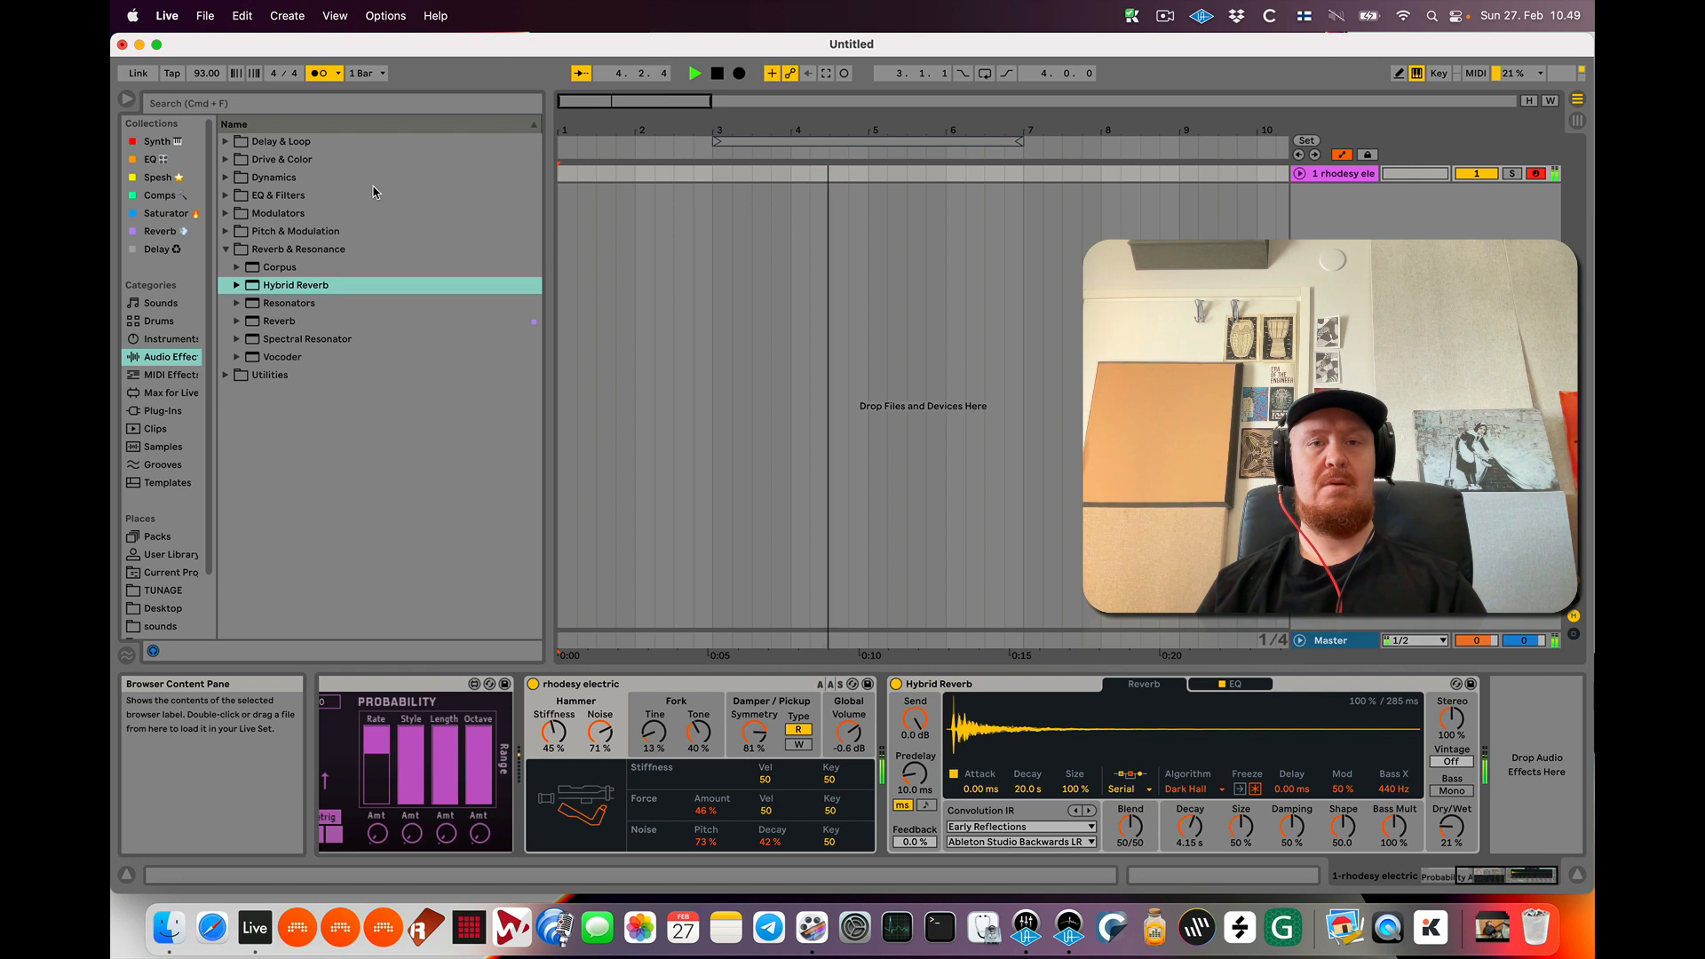
pyautogui.press('space')
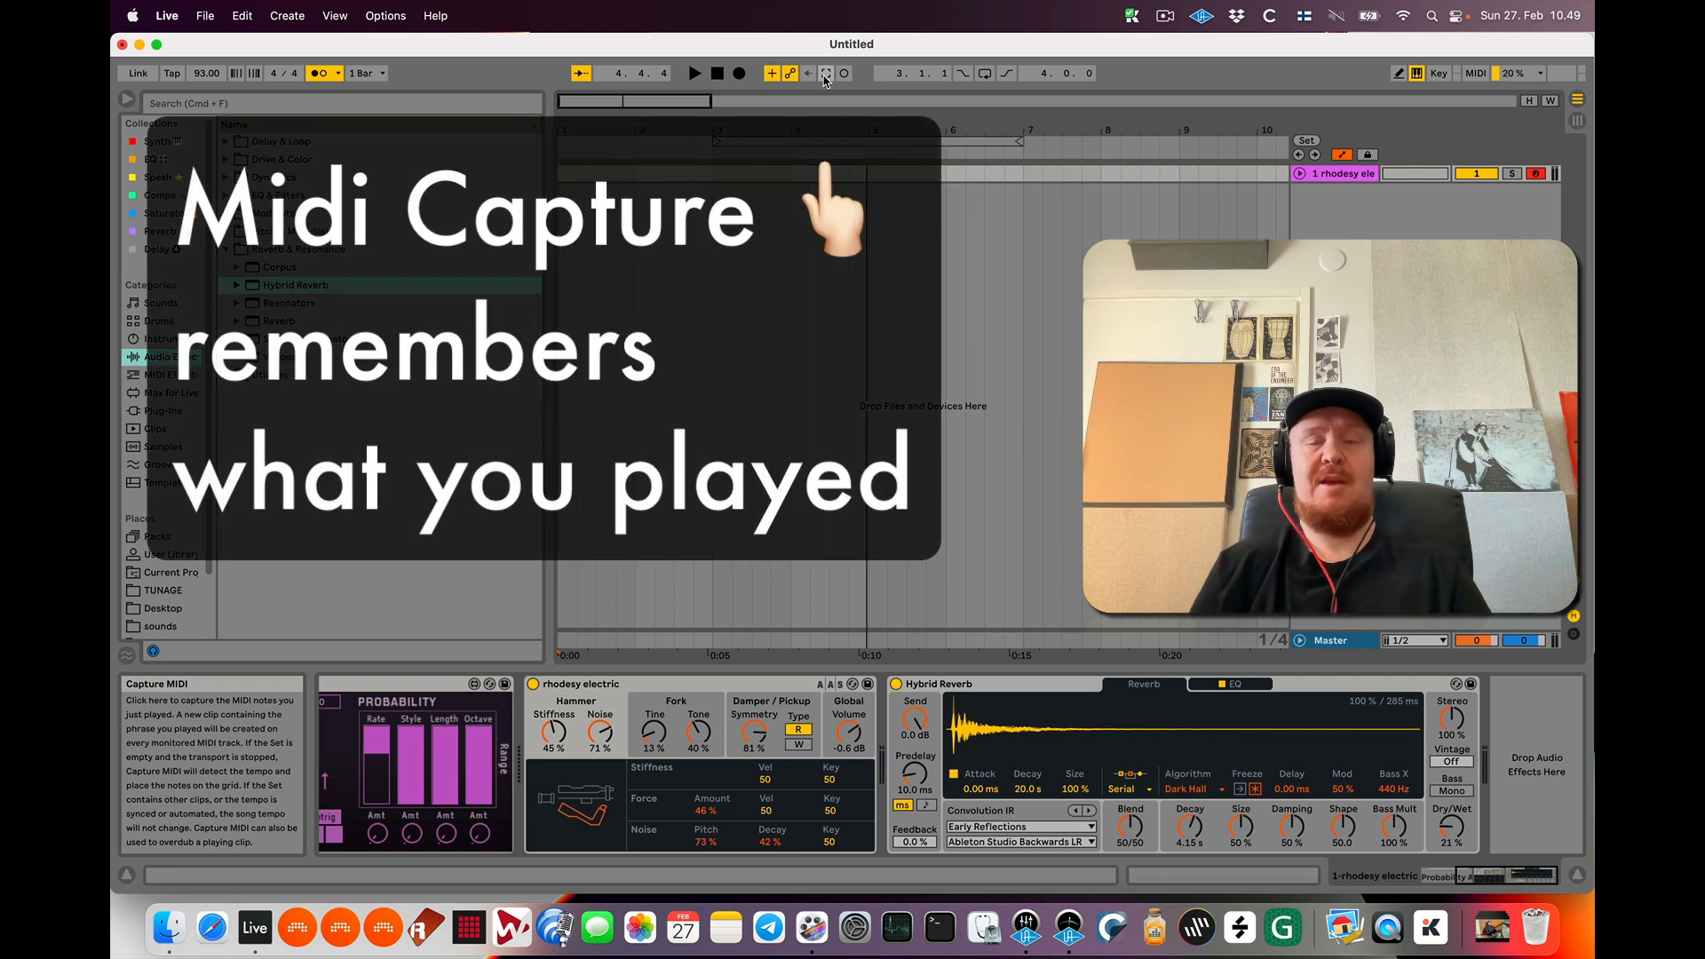
pyautogui.click(825, 78)
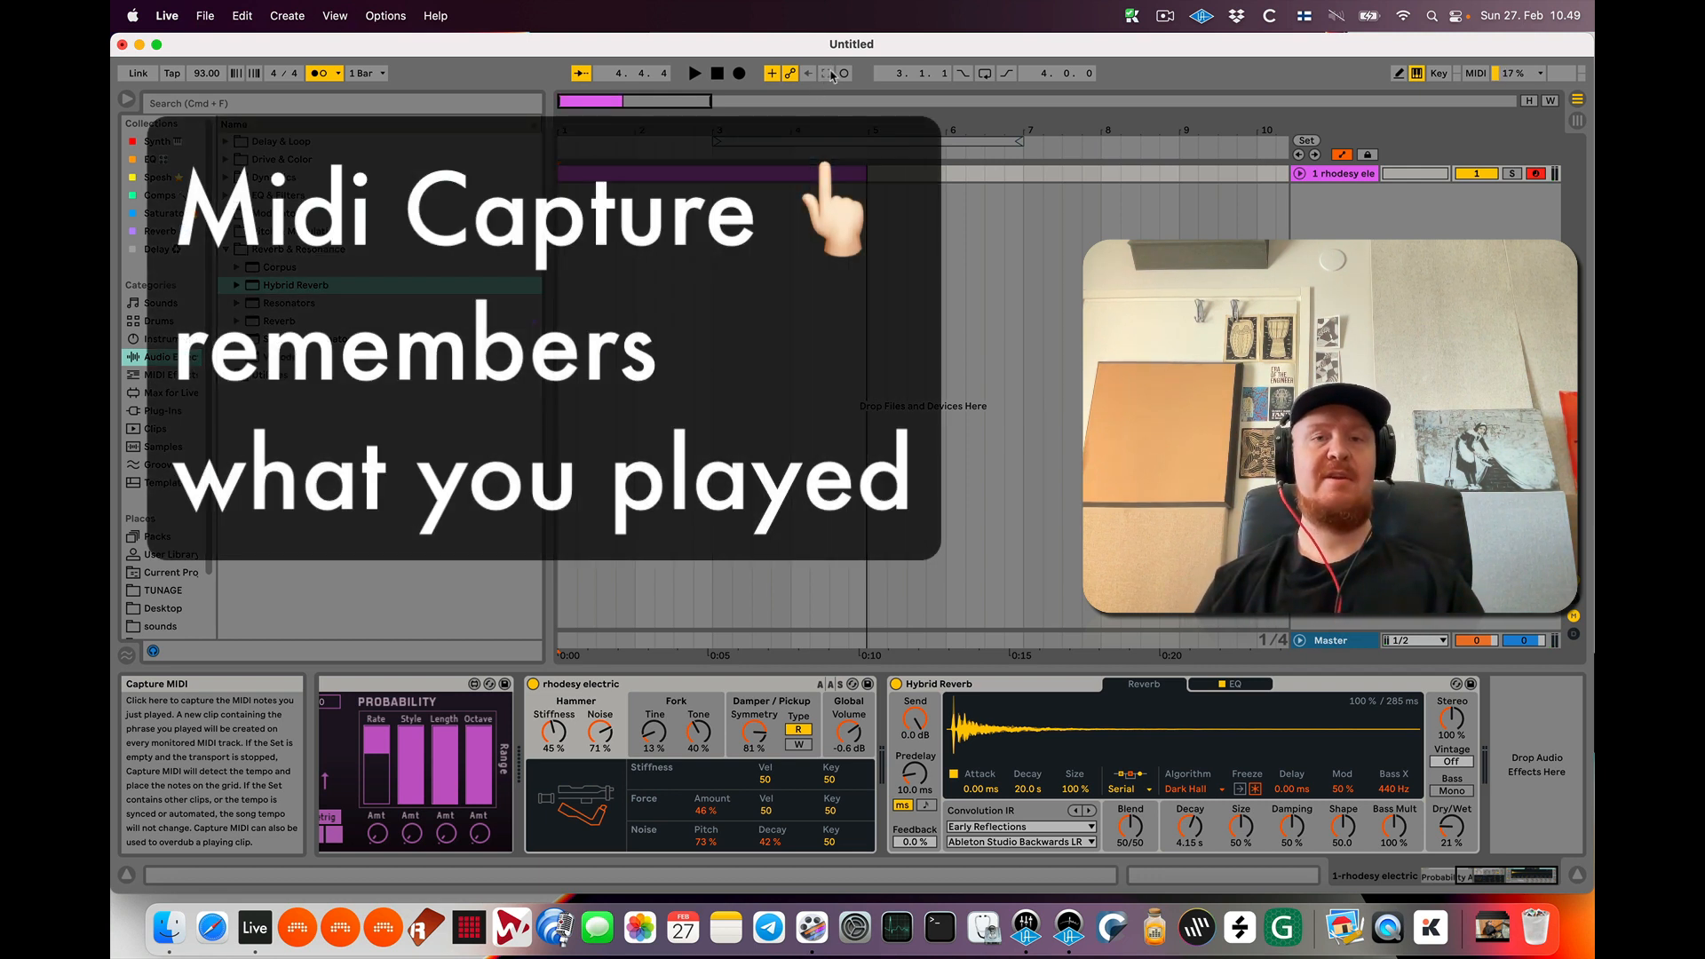
# Unfold the electric piano track and play the captured clip from bar 3
pyautogui.doubleClick(1327, 175)
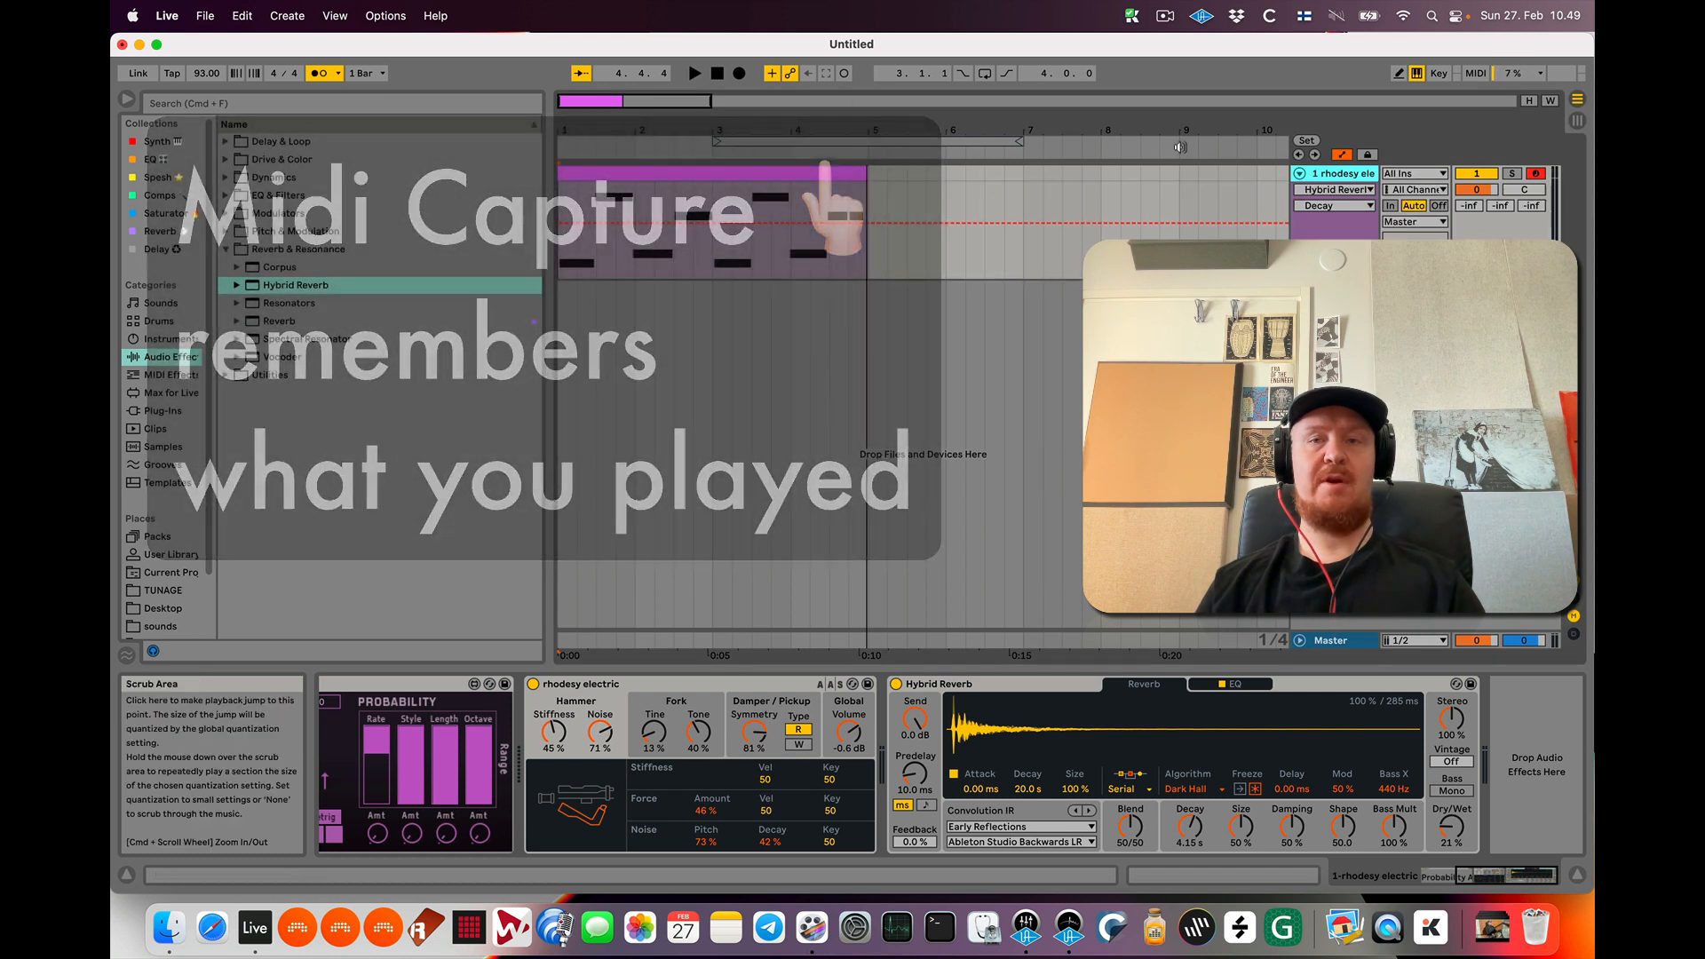
pyautogui.click(713, 180)
pyautogui.press('space')
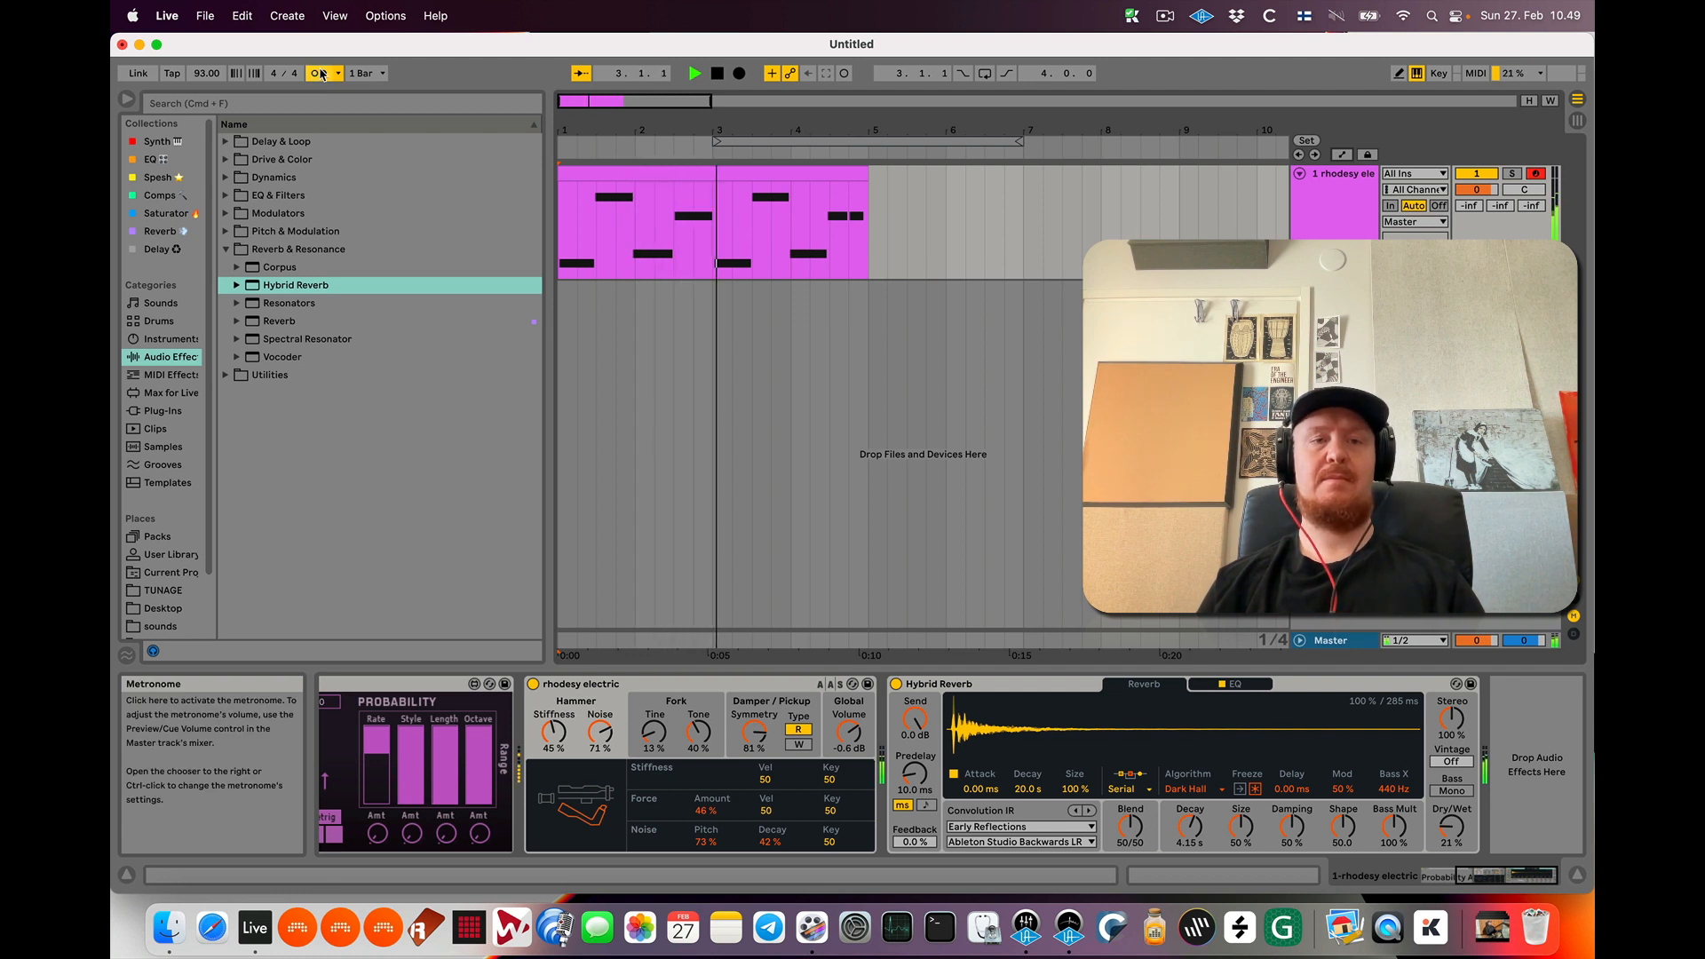
# Open the captured clip's notes, nudge the final F2 notes forward to start at 4.3.1, and return to the device view
pyautogui.doubleClick(696, 171)
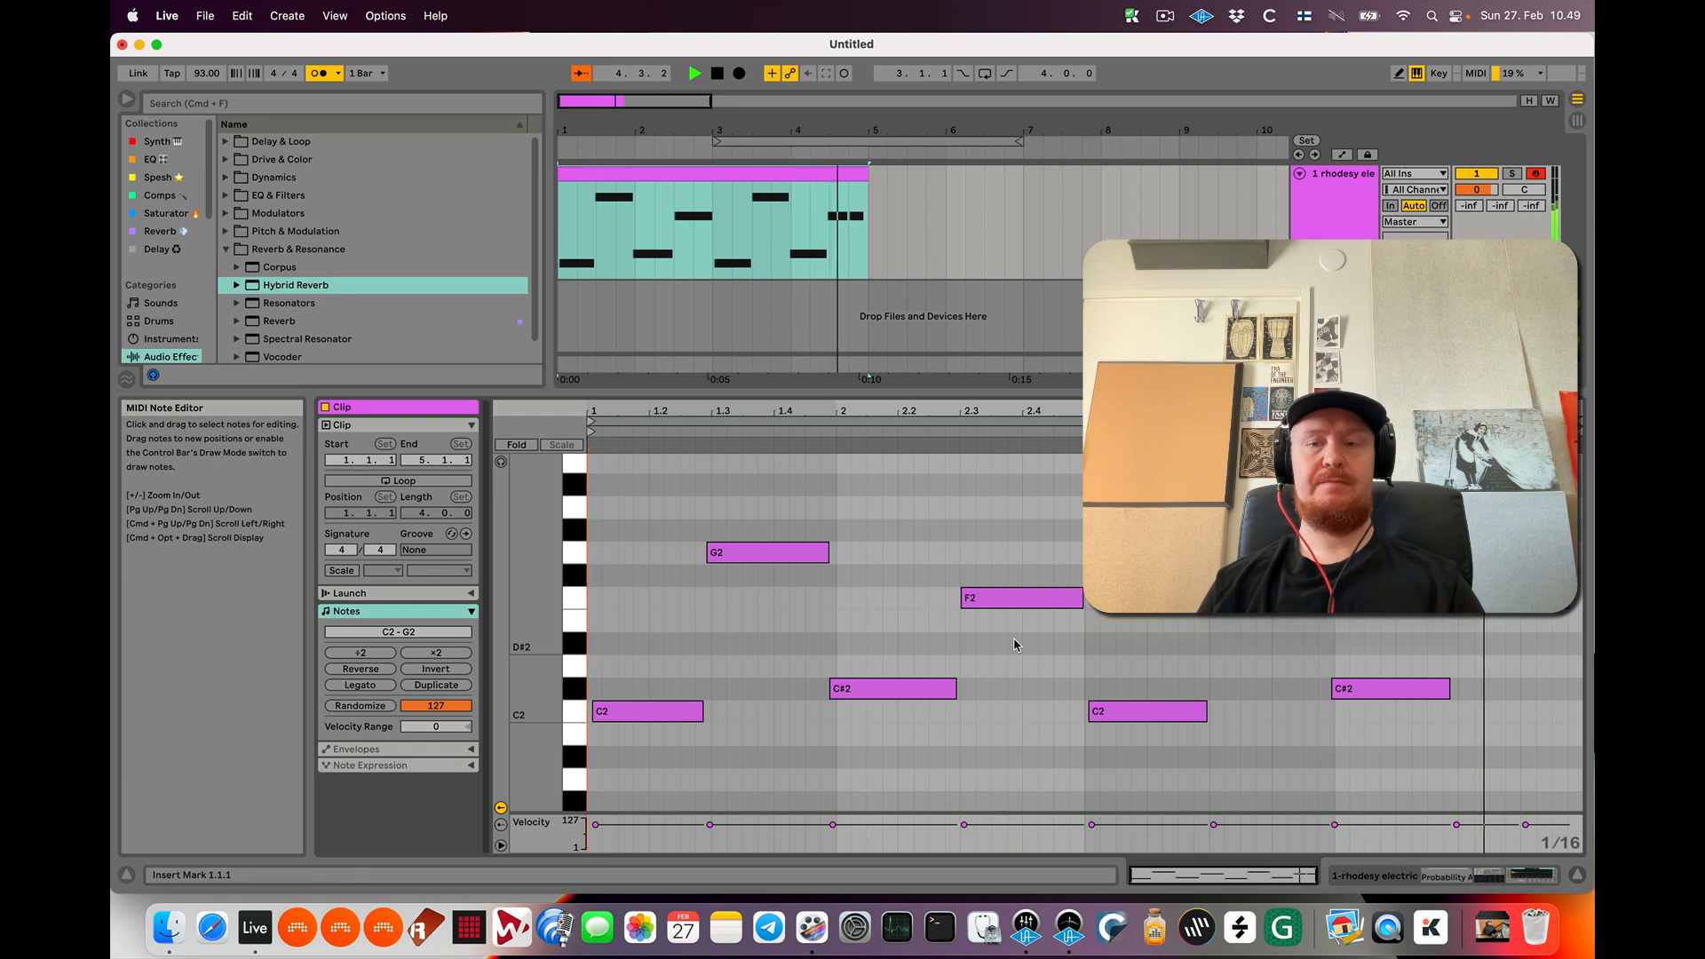
pyautogui.press('space')
pyautogui.click(1529, 601)
pyautogui.press('Right')
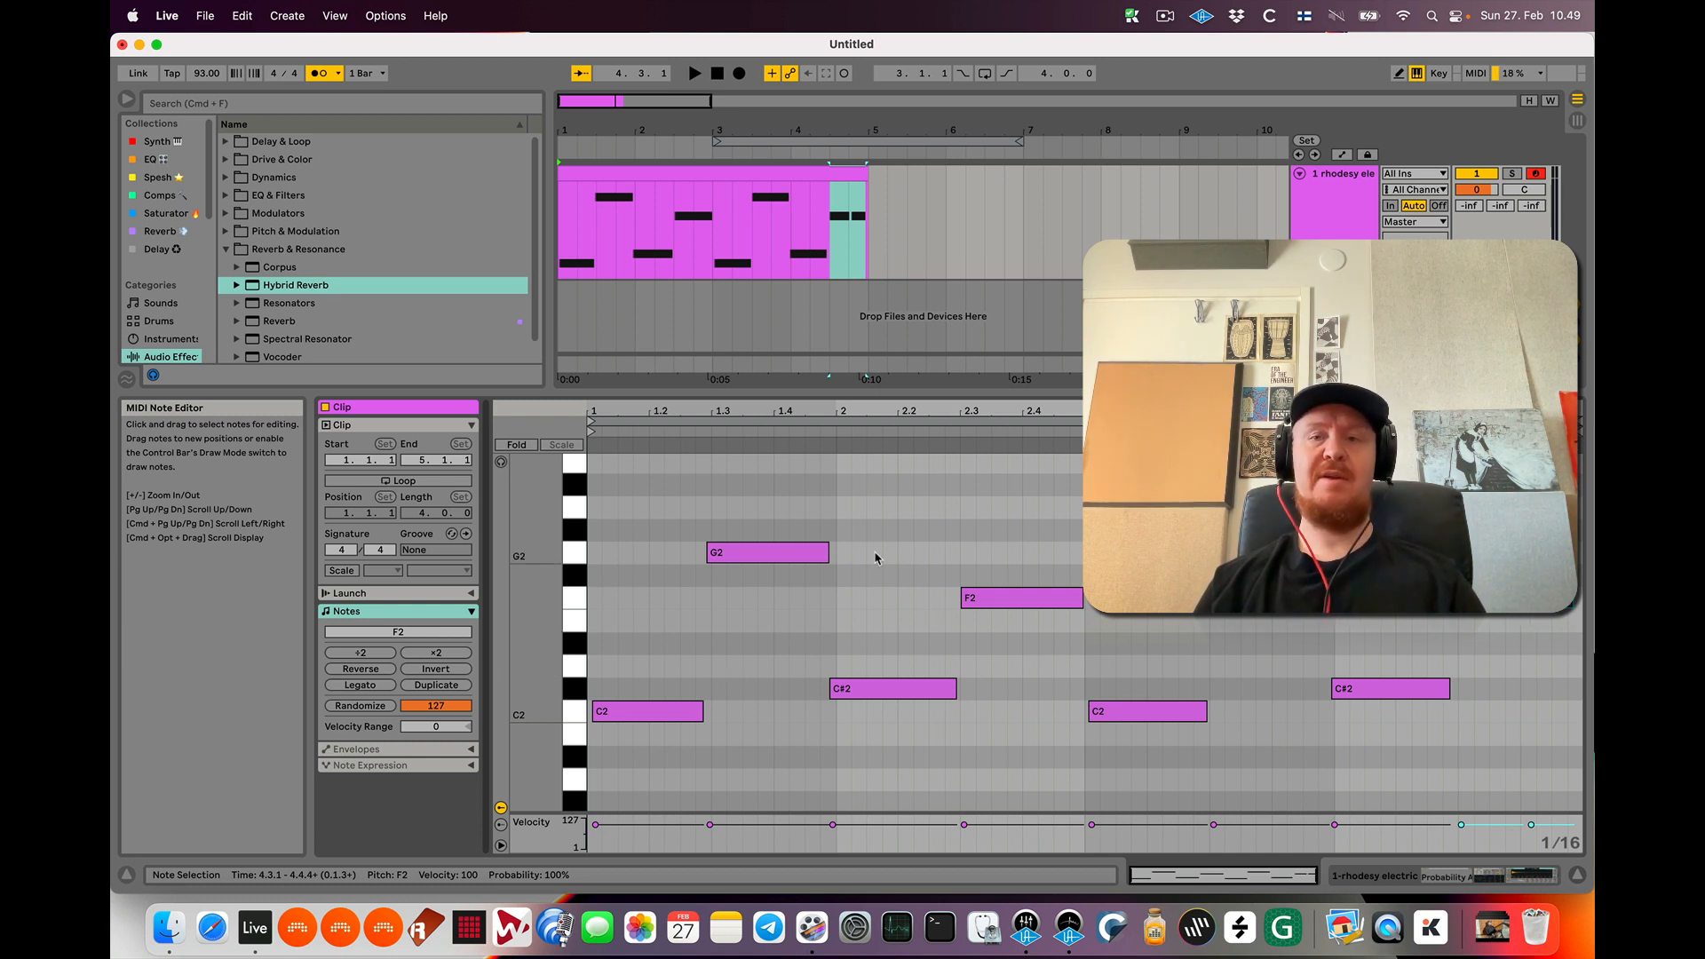
pyautogui.hotkey('shift', 'Tab')
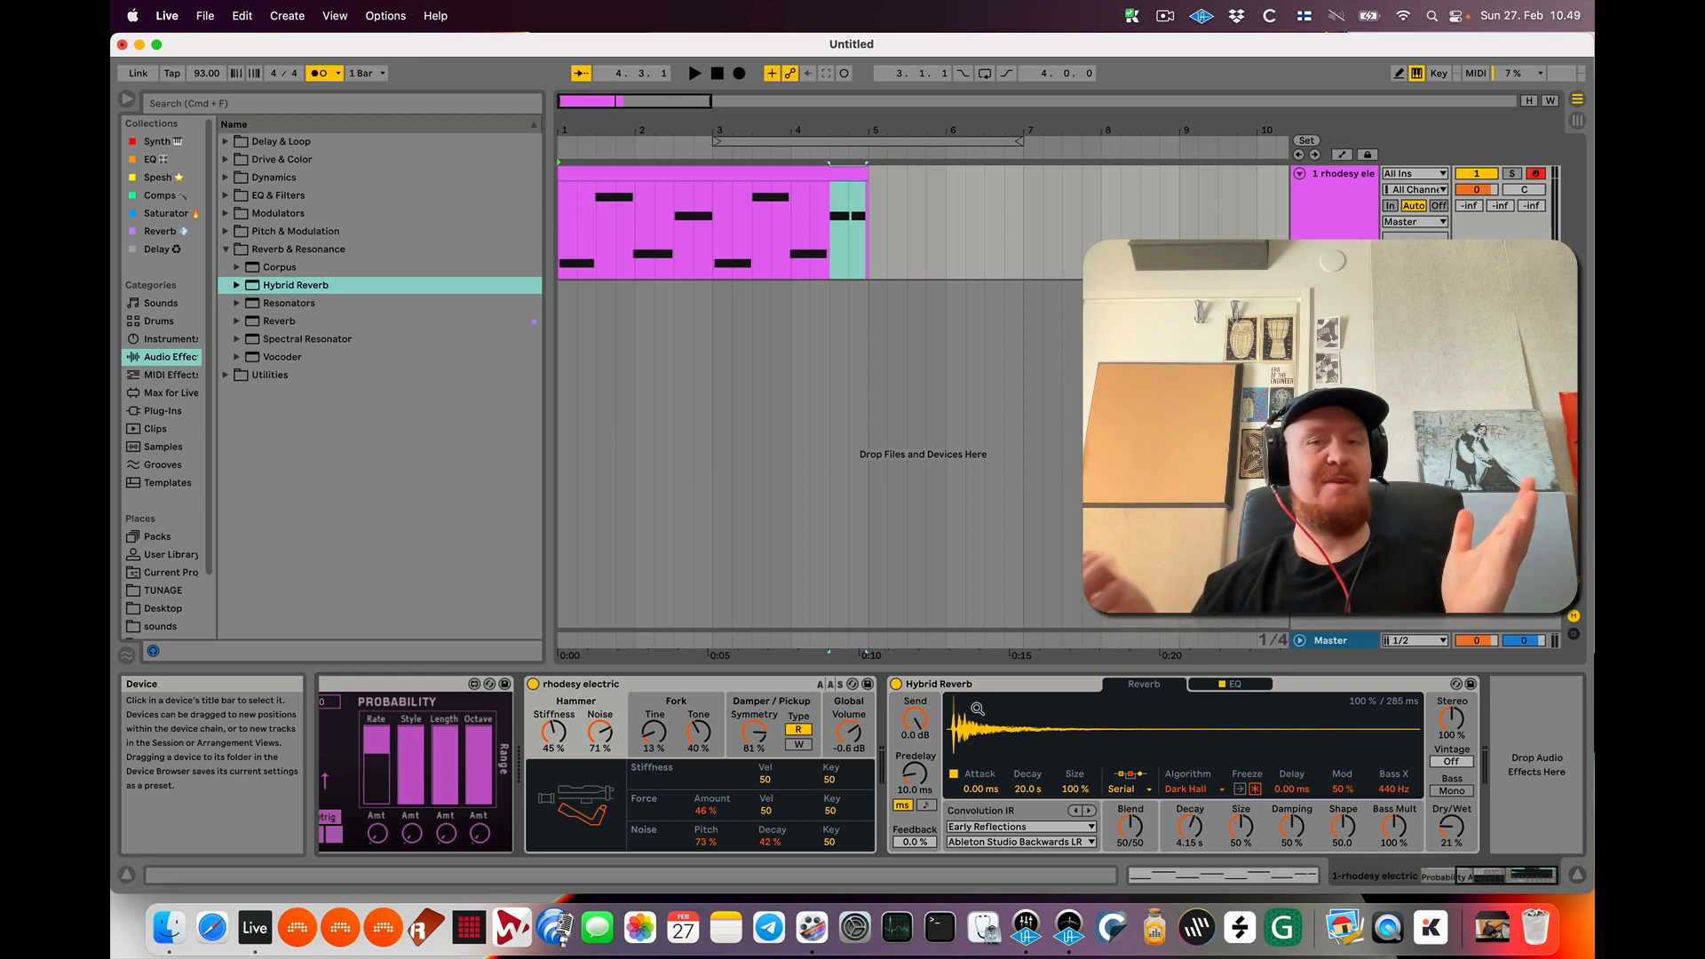
# Insert a second MIDI track and set its input to 1-rhodesy electric, Post FX
pyautogui.click(1347, 211)
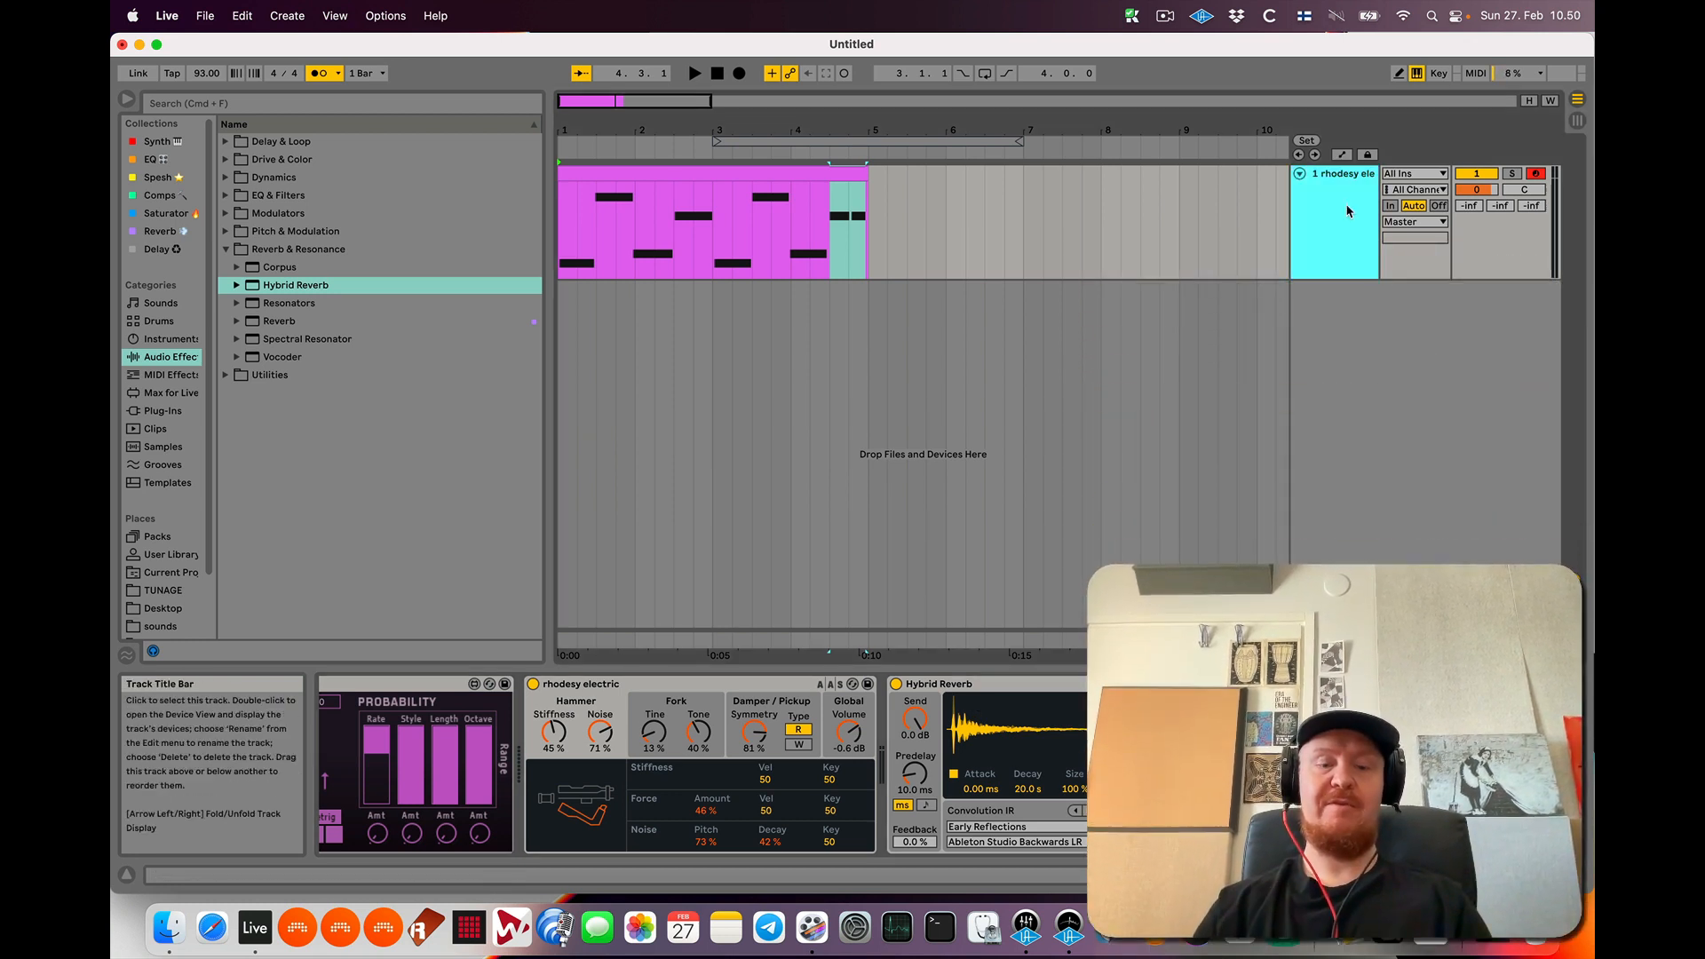
pyautogui.press('super+shift+t')
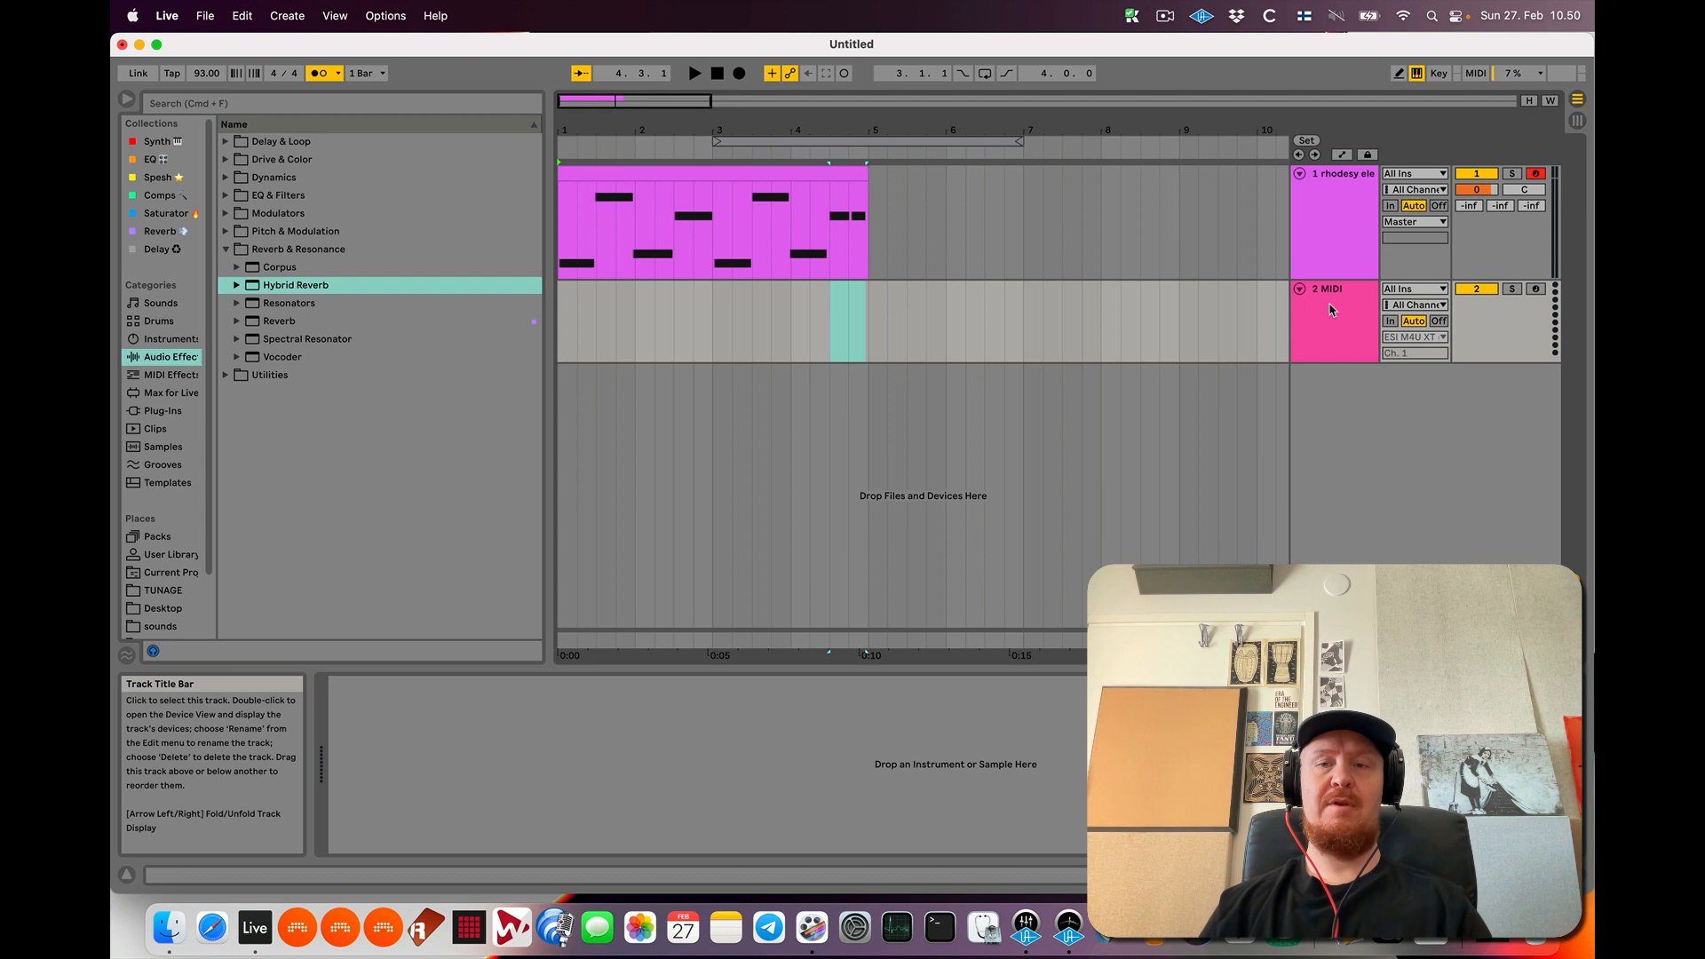
pyautogui.click(1435, 289)
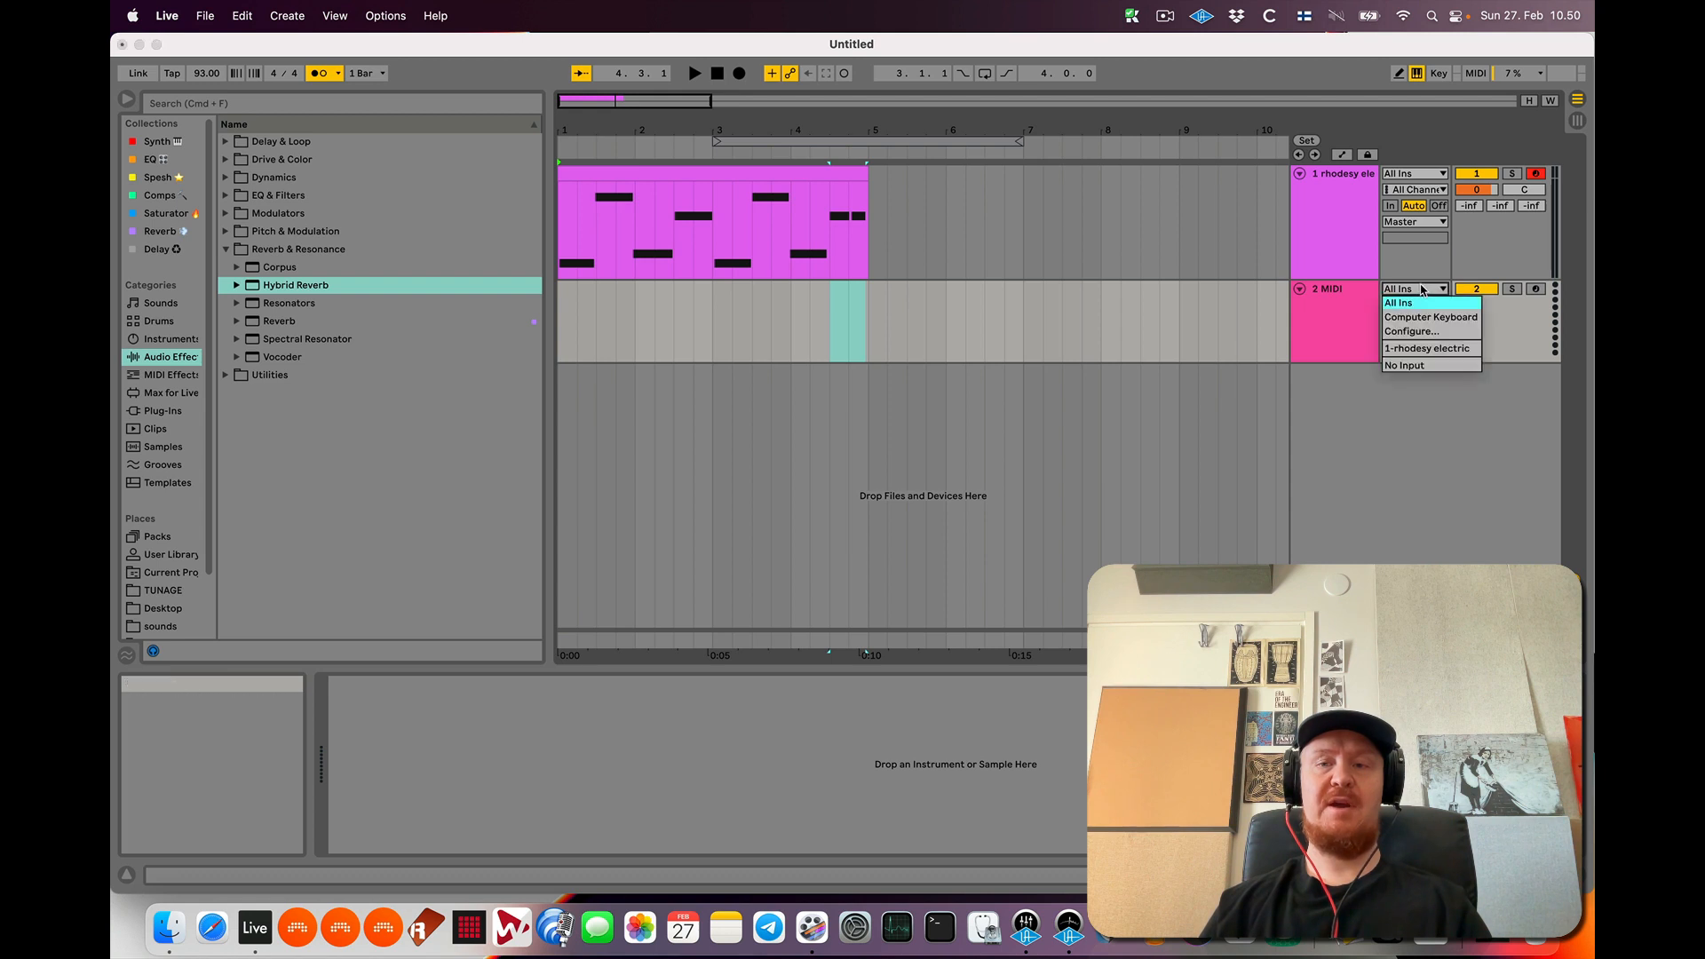
pyautogui.click(1457, 350)
pyautogui.click(1418, 307)
pyautogui.click(1418, 333)
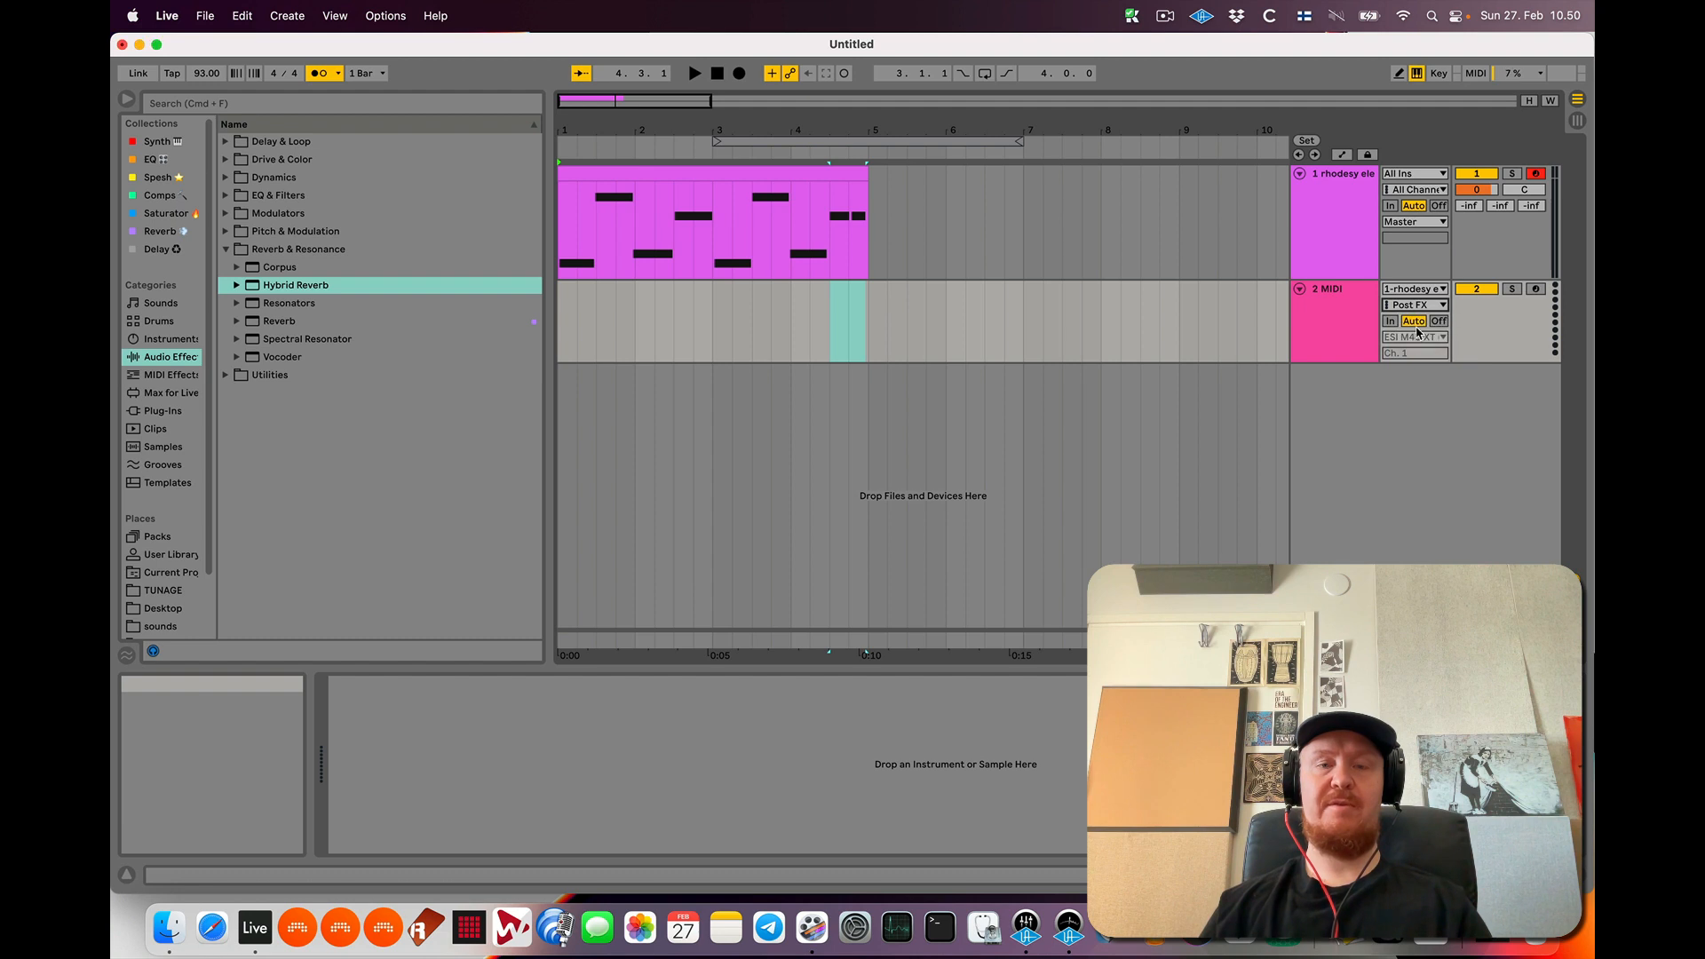
# Arm the second MIDI track and record the generated chords from bar 1 to the end of bar 4
pyautogui.click(711, 325)
pyautogui.click(1536, 289)
pyautogui.click(738, 74)
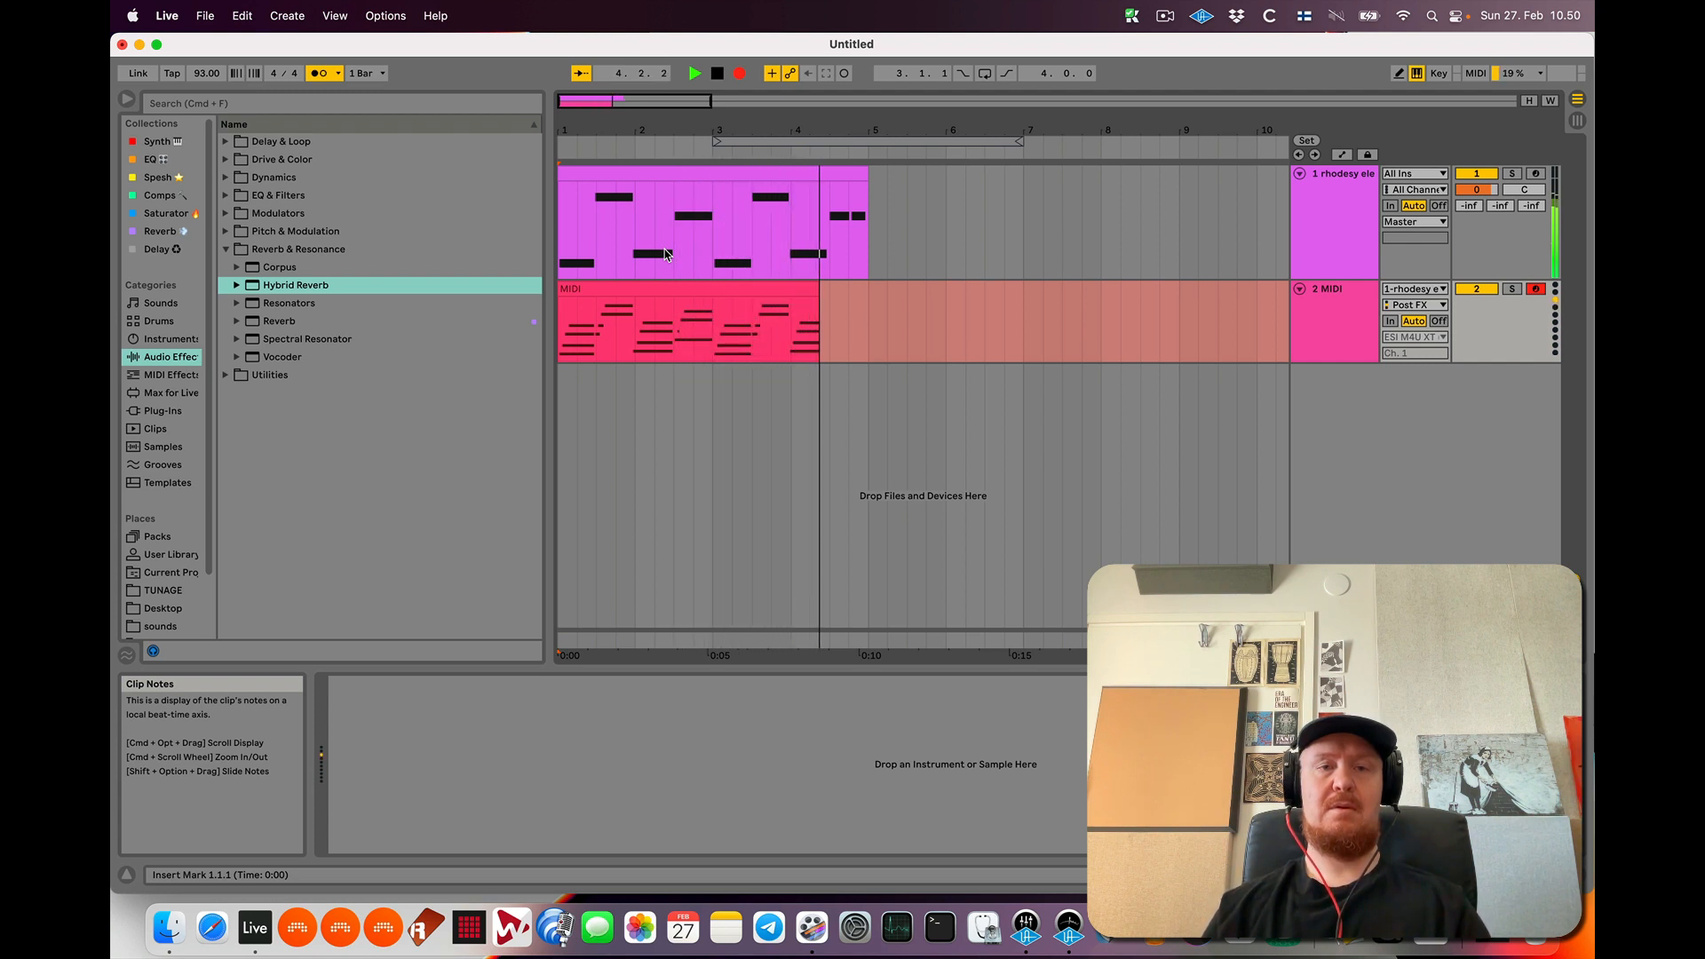
pyautogui.press('space')
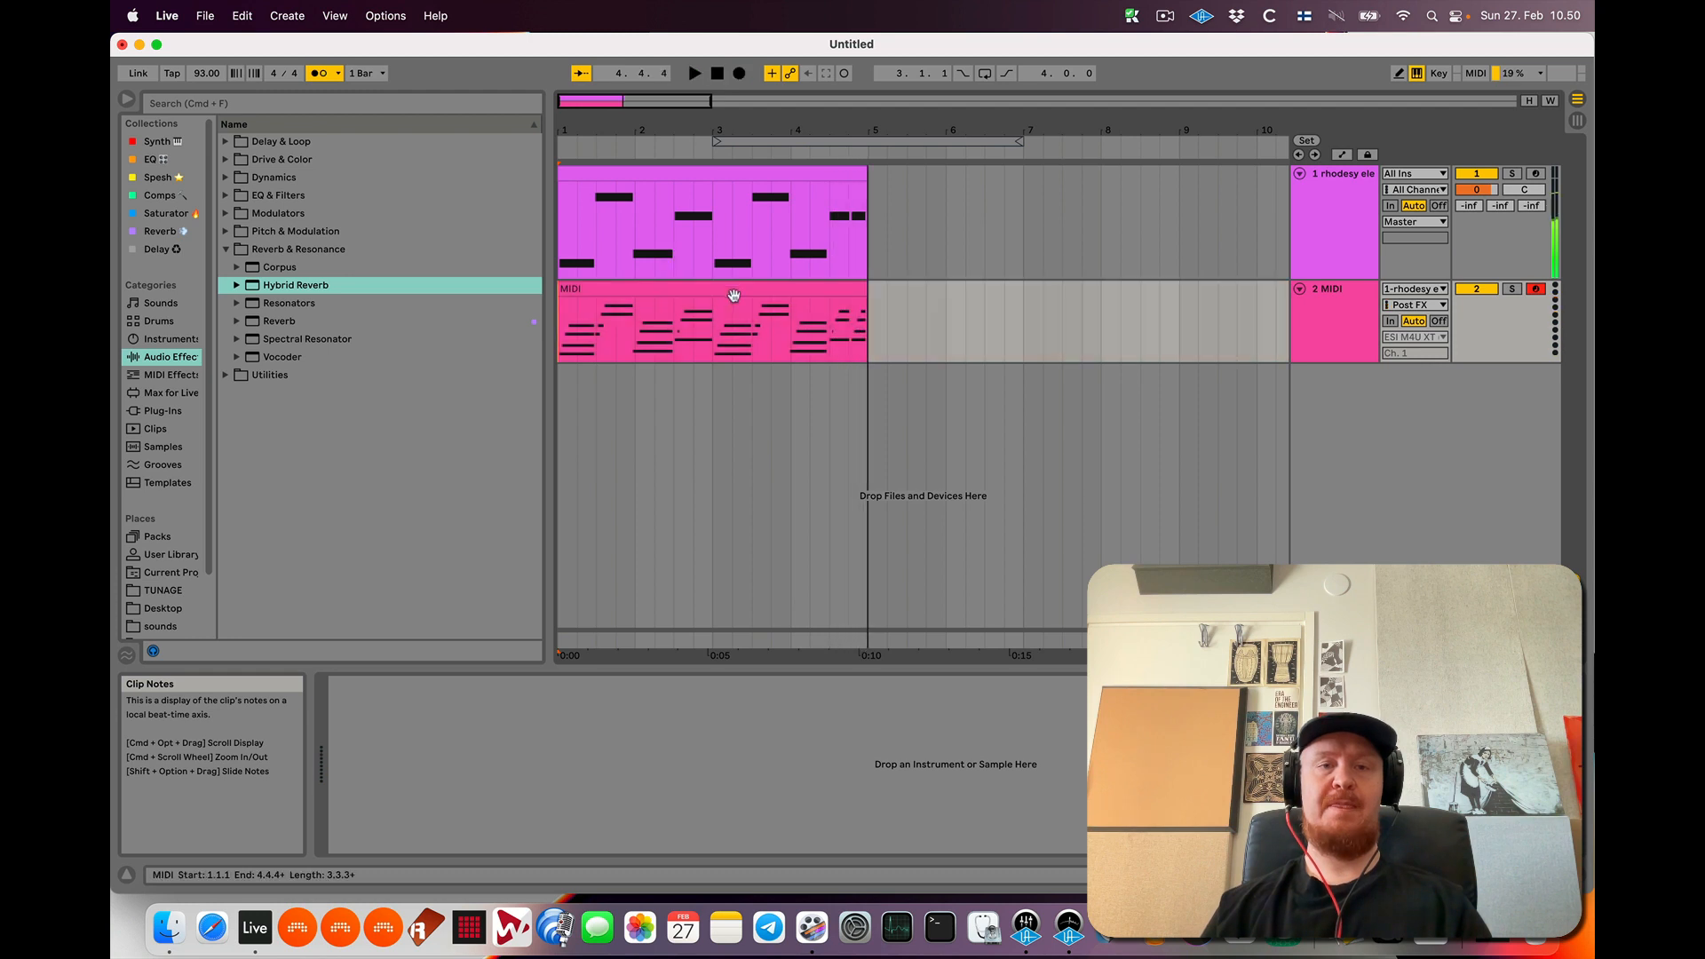
# Open the recorded MIDI clip to examine its chord notes, and close the clip view
pyautogui.click(724, 293)
pyautogui.doubleClick(723, 293)
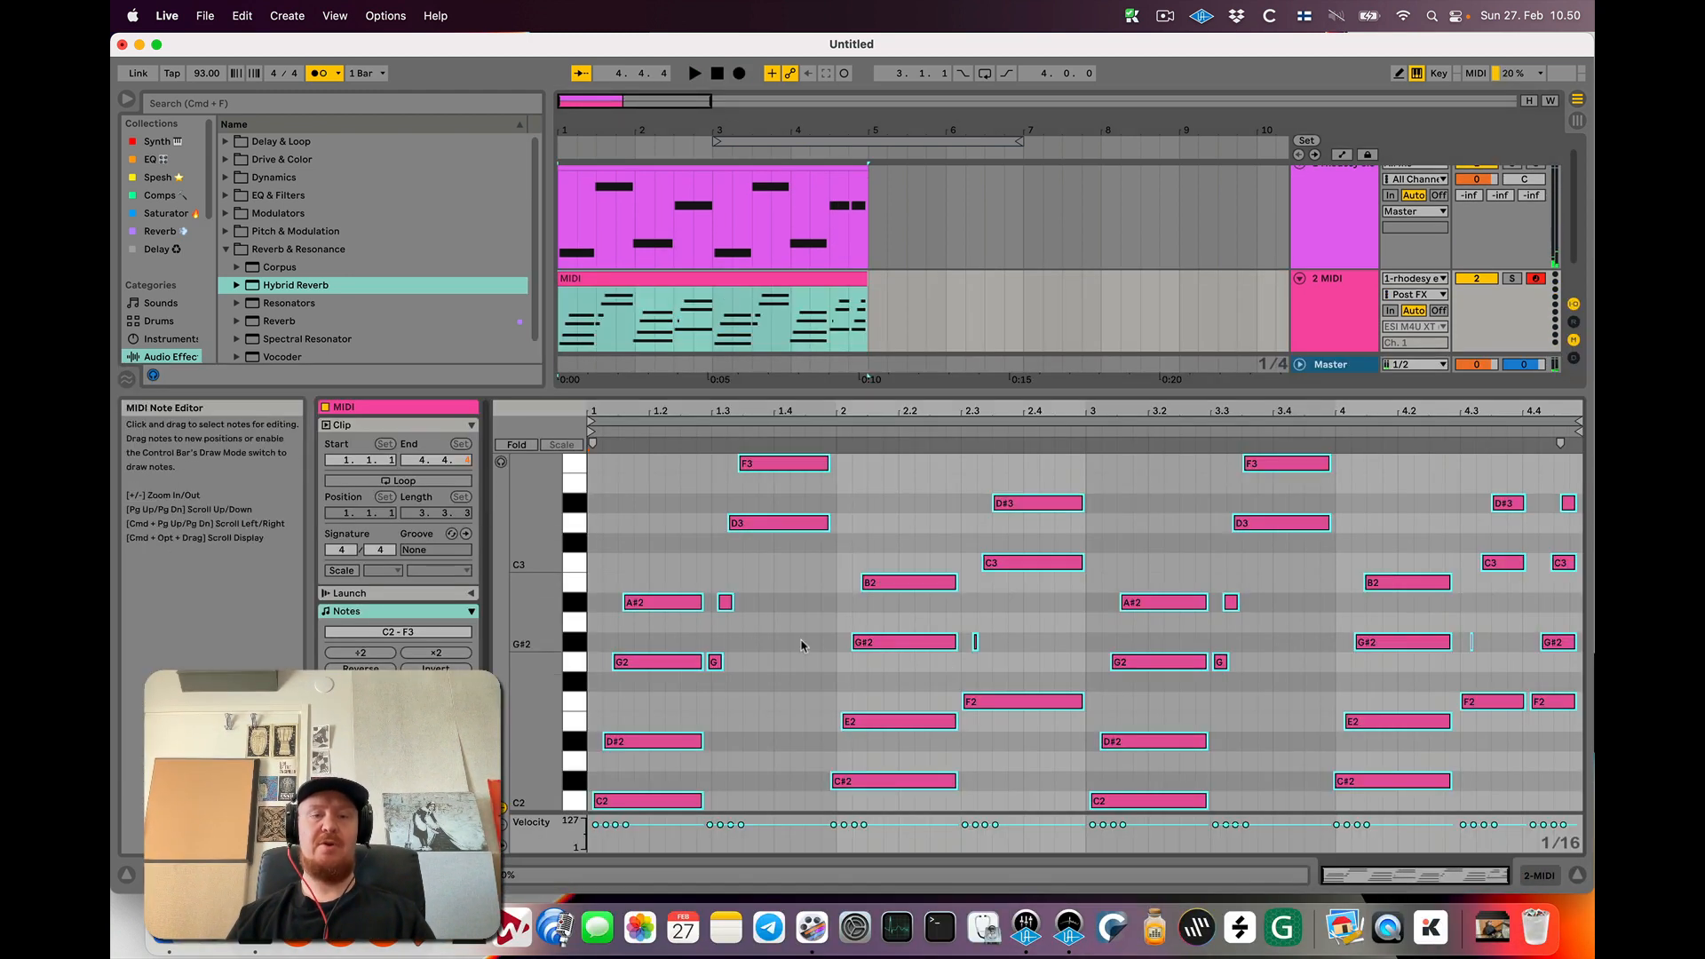
pyautogui.scroll(3, 801, 646)
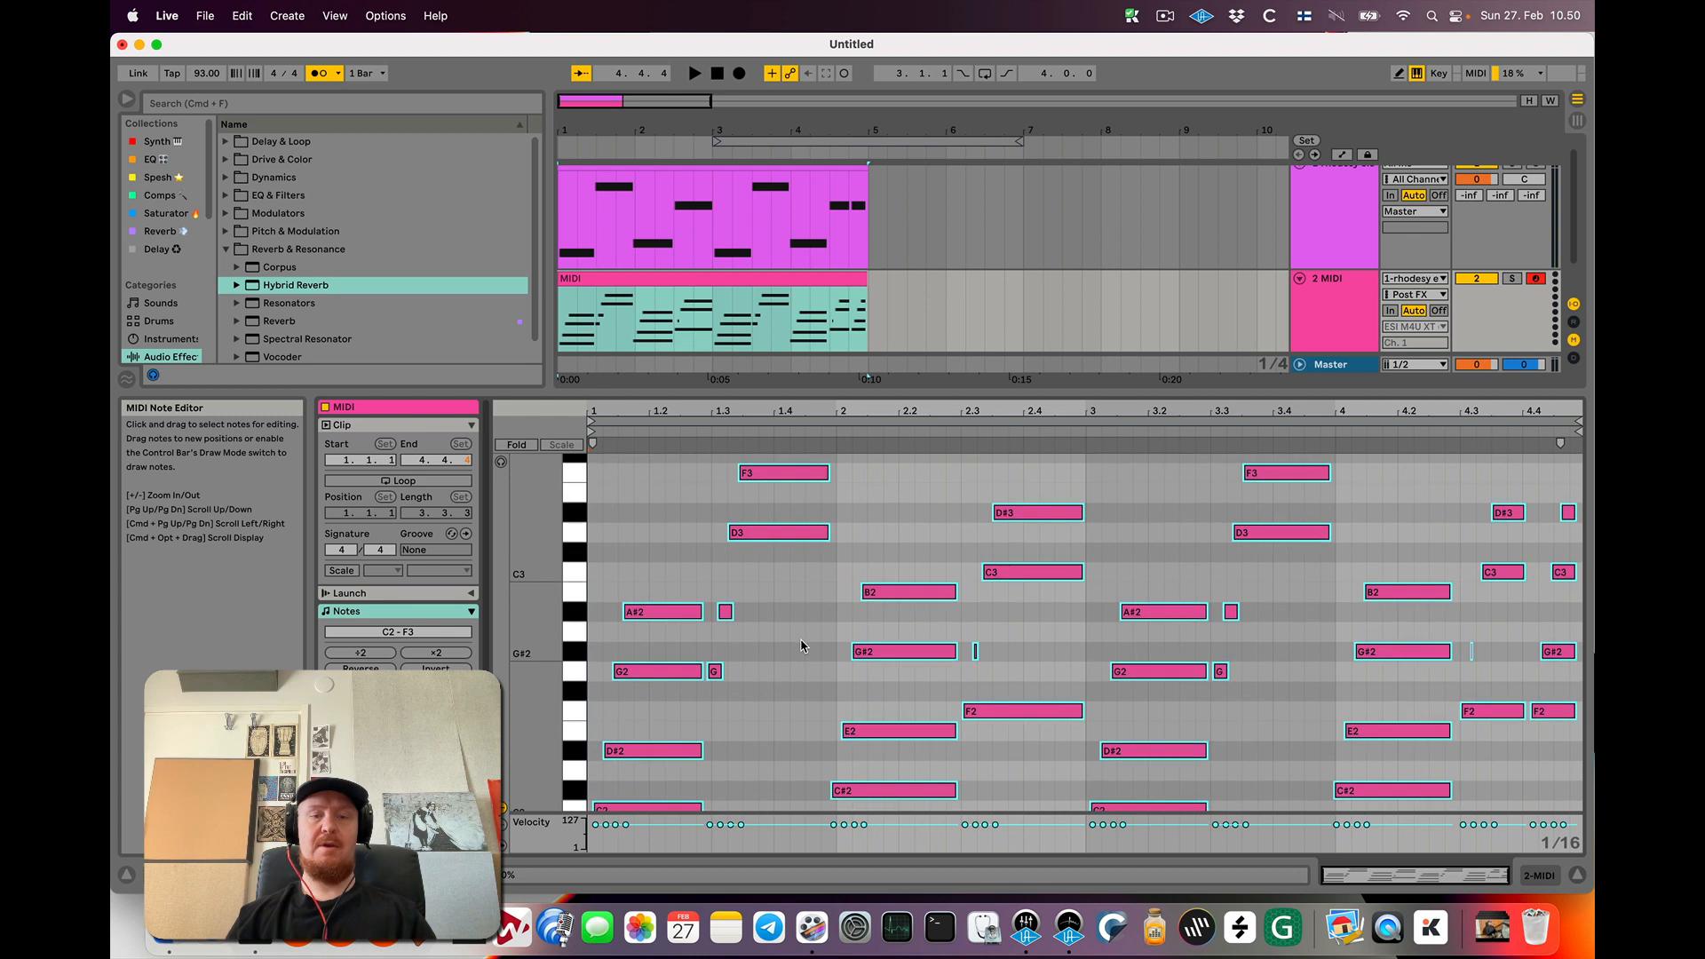
pyautogui.click(1577, 876)
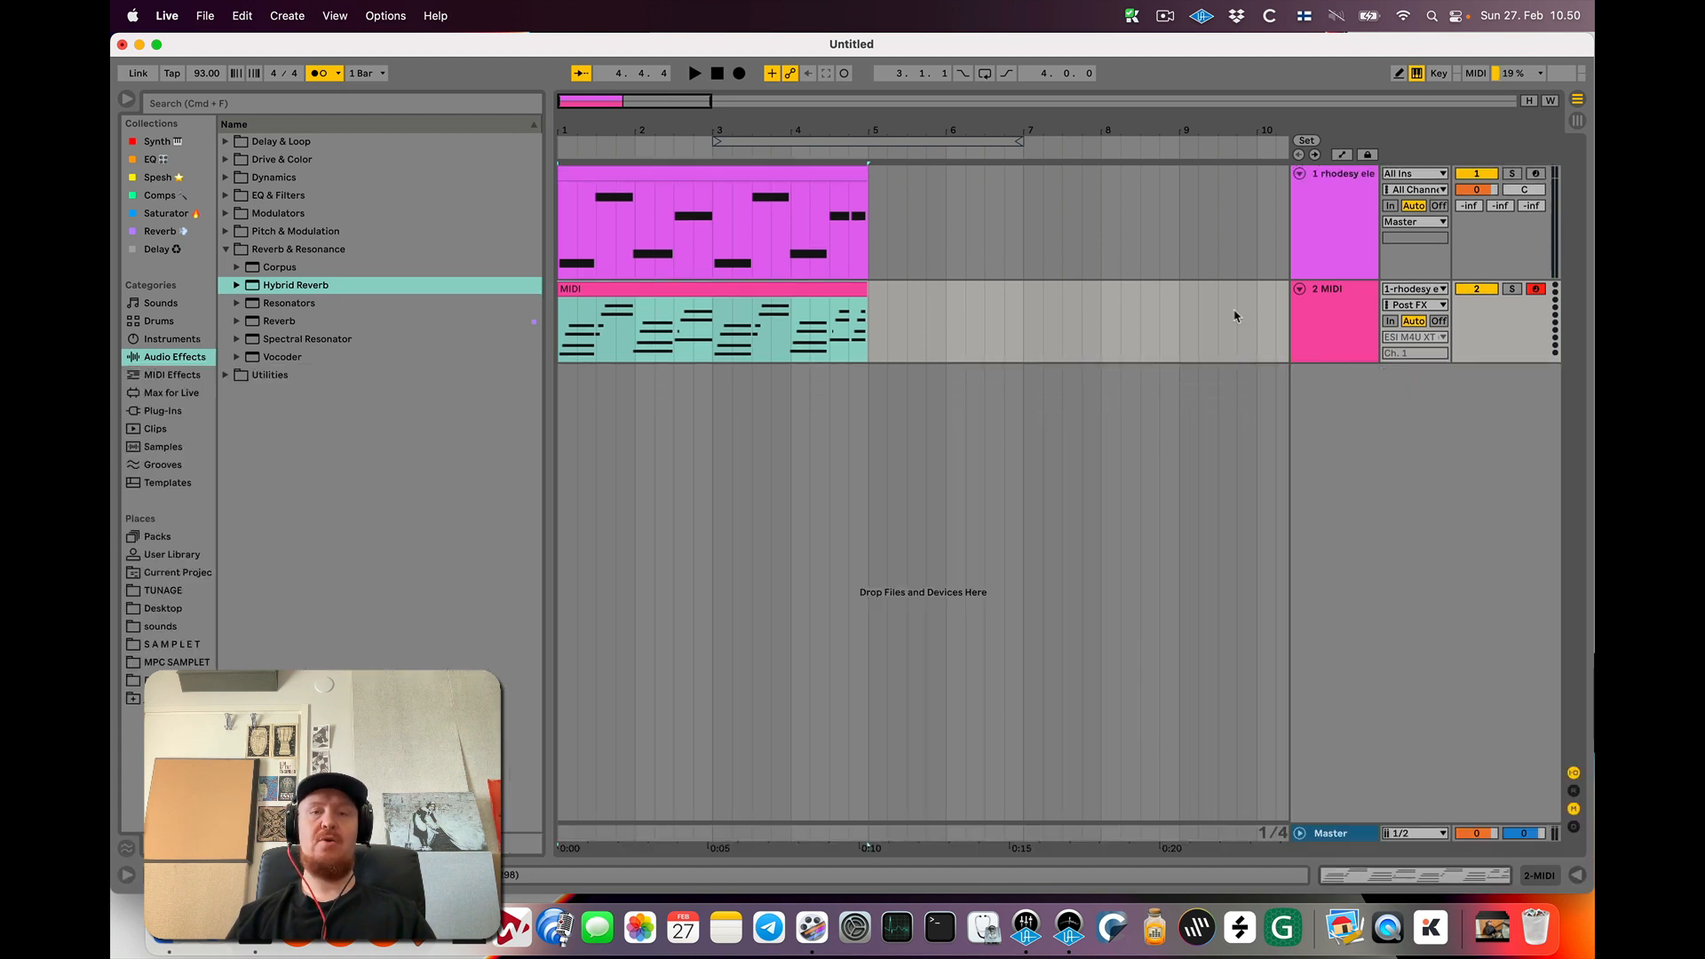
# Move the recorded chord clip onto the electric piano track at bar 1, replacing the original single-note clip
pyautogui.click(1336, 218)
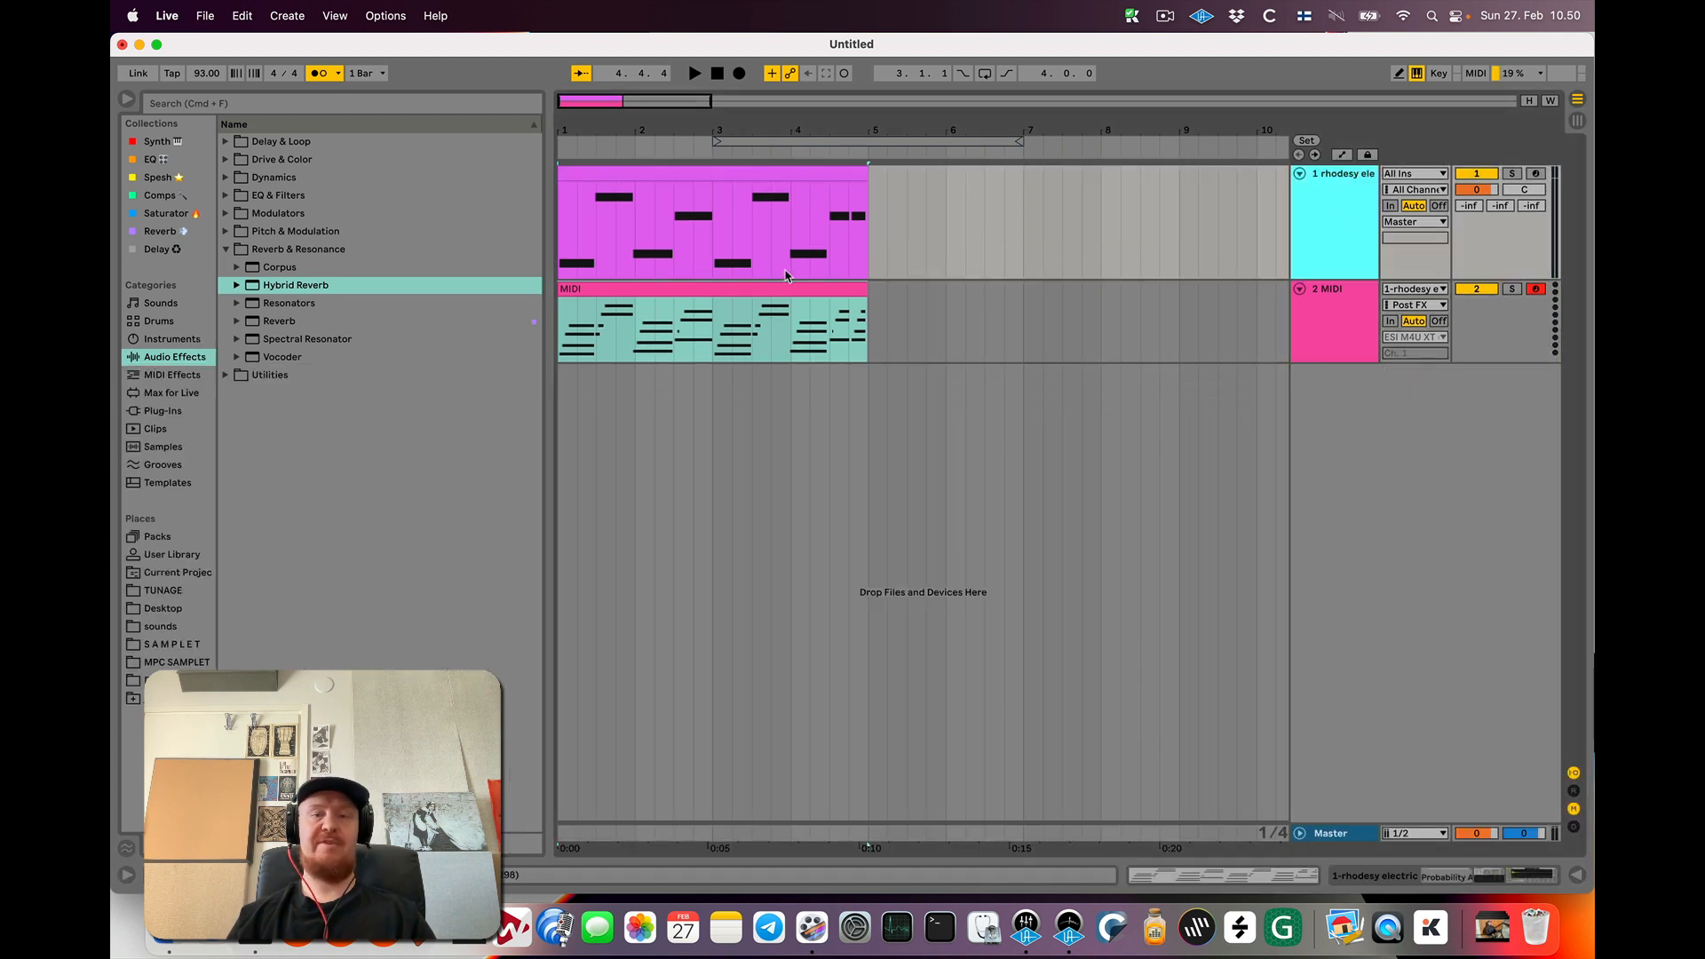
pyautogui.click(644, 293)
pyautogui.click(636, 290)
pyautogui.moveTo(672, 292); pyautogui.dragTo(679, 222)
# Turn off Probability Arp on the electric piano track and play back the chord clip
pyautogui.doubleClick(1339, 204)
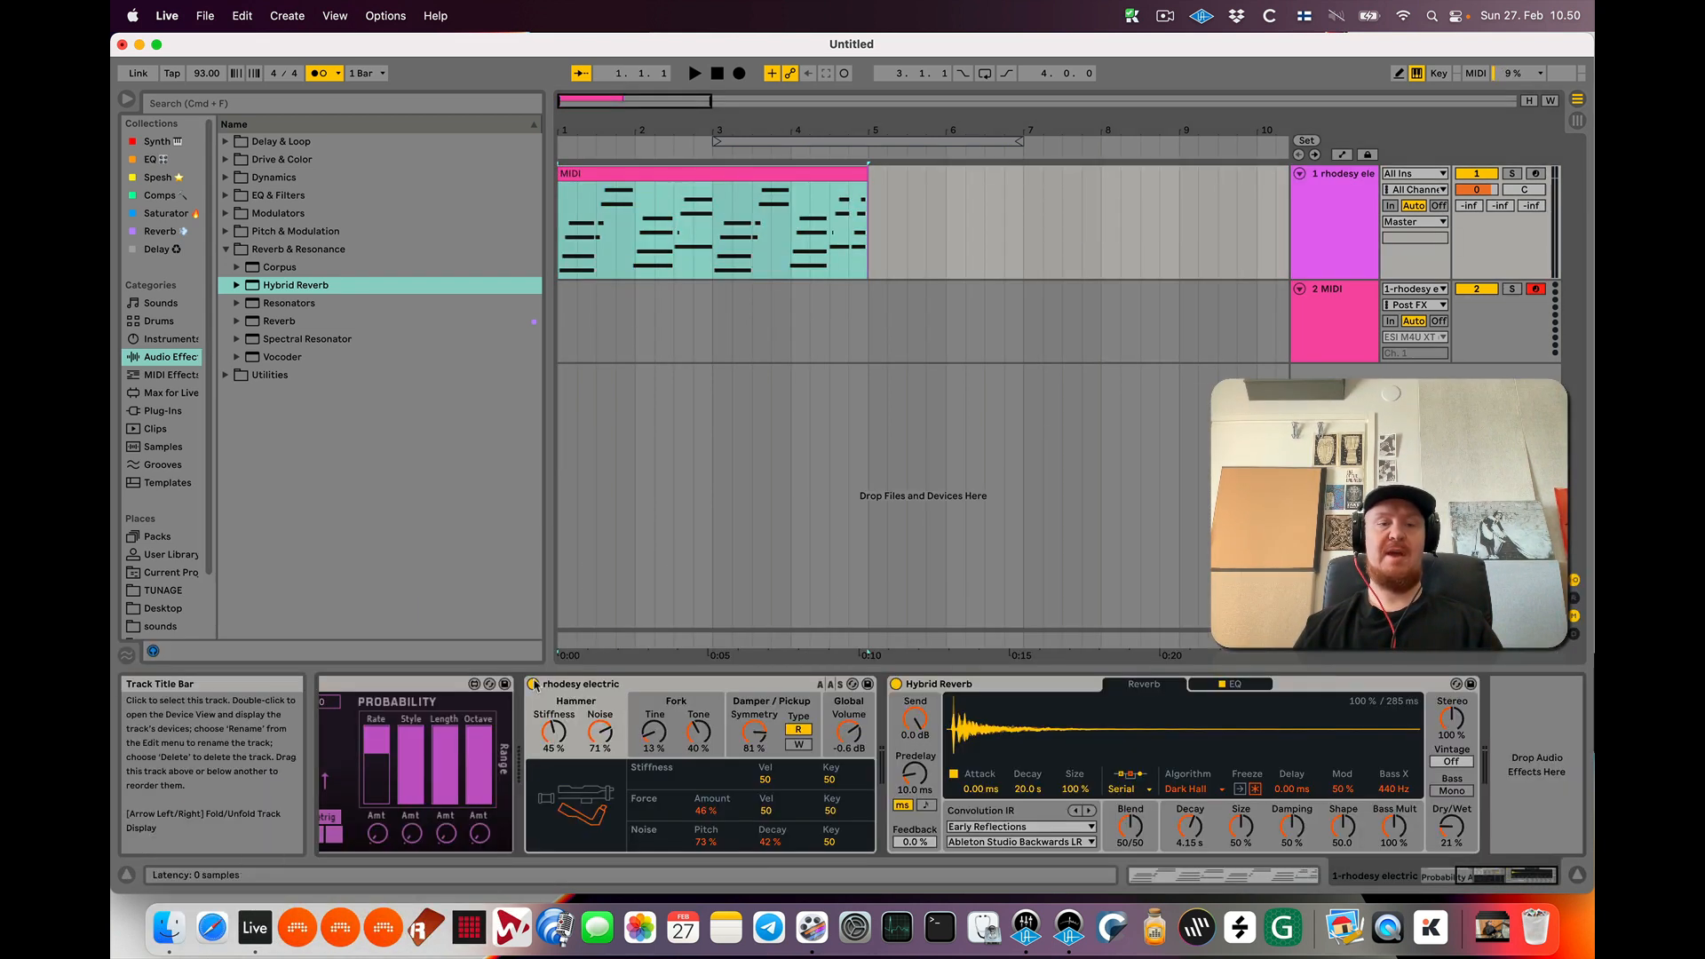
pyautogui.hscroll(-5, 531, 688)
pyautogui.click(337, 684)
pyautogui.press('space')
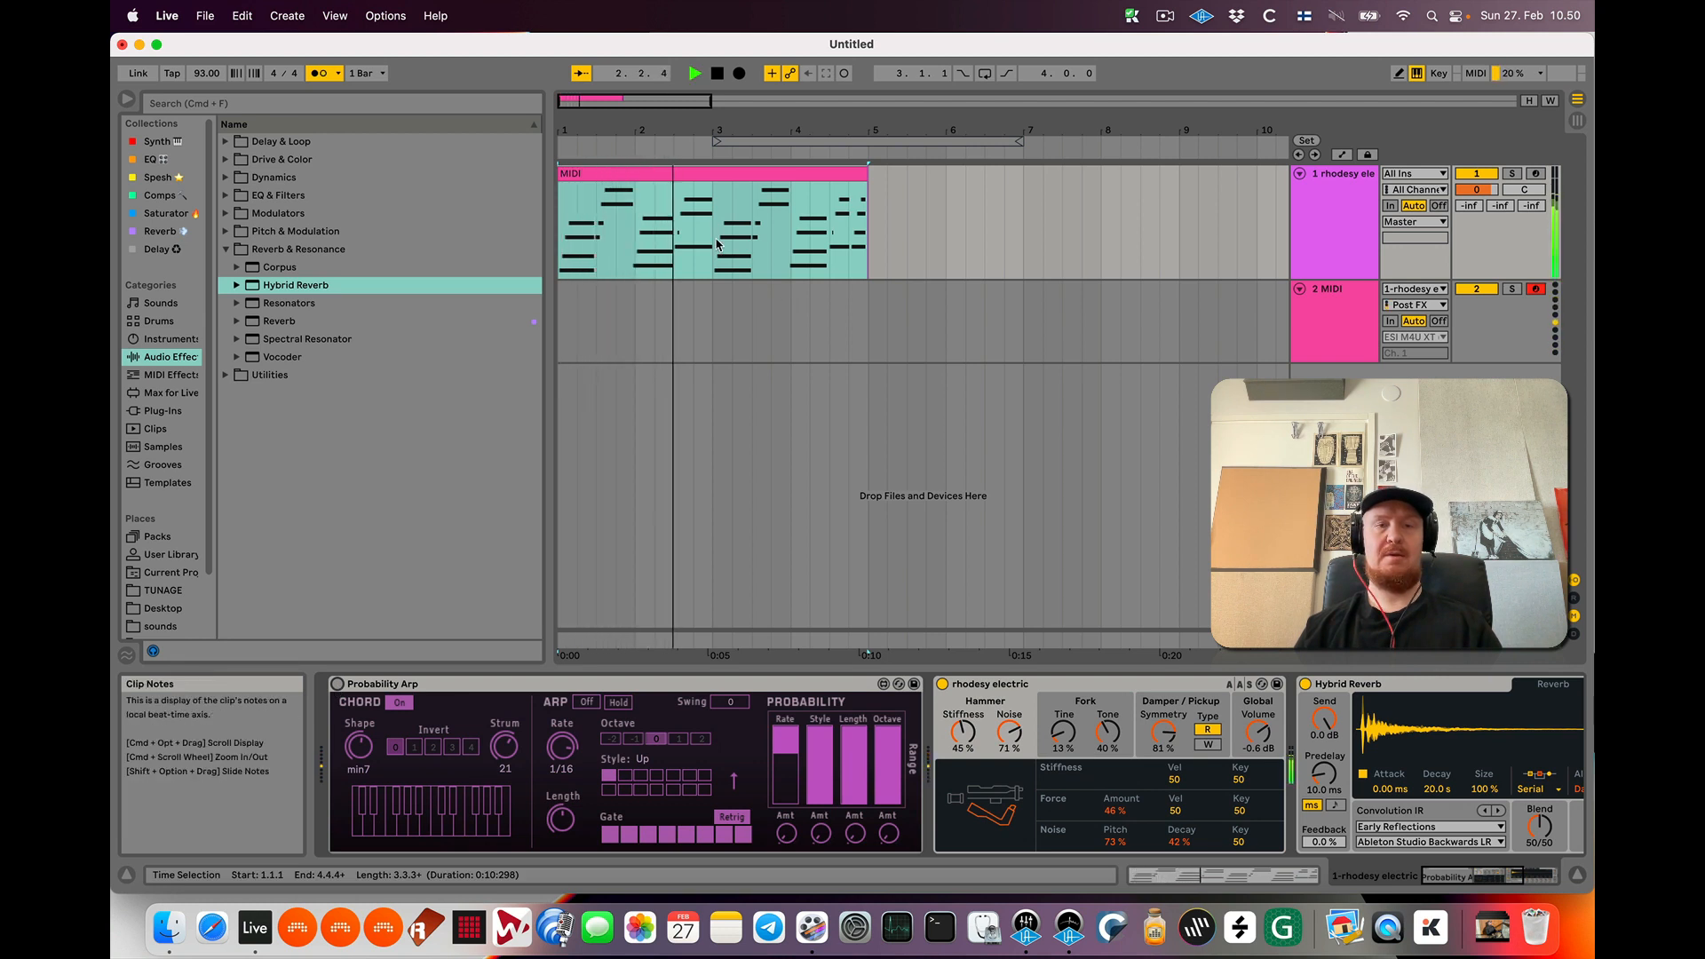
pyautogui.press('space')
# Set the arrangement loop to bar 4 of the electric piano chord clip
pyautogui.moveTo(559, 197); pyautogui.dragTo(791, 197)
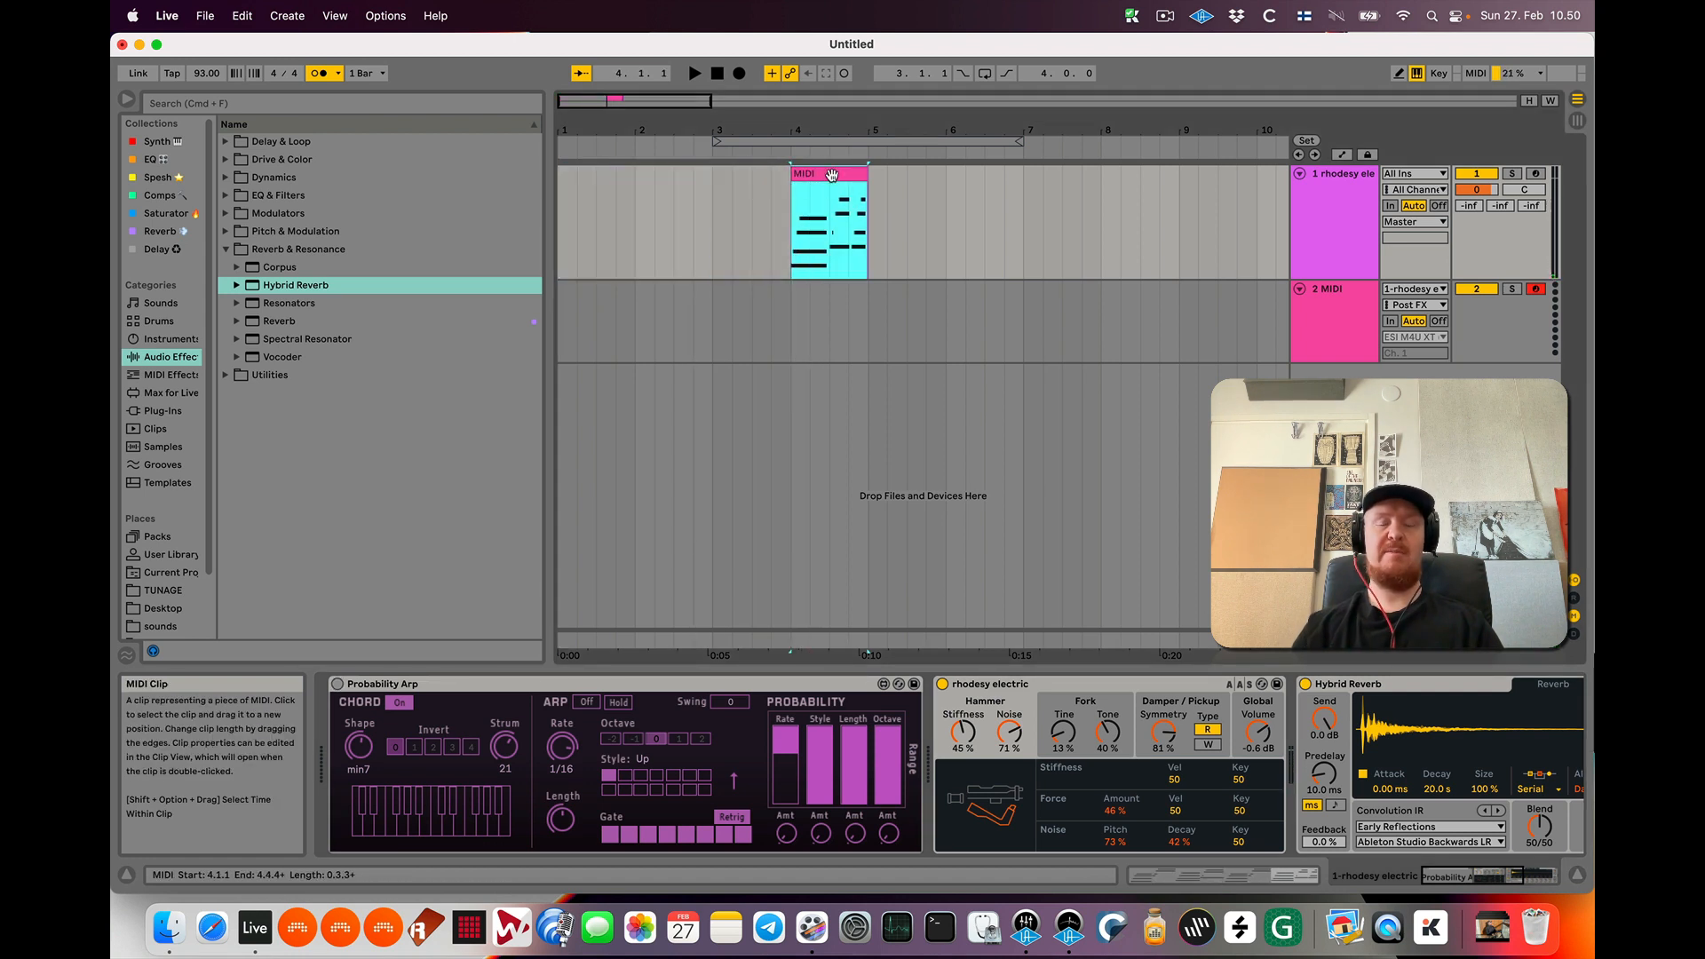
pyautogui.press('super+z')
pyautogui.click(804, 224)
pyautogui.moveTo(793, 228); pyautogui.dragTo(856, 235)
pyautogui.press('super+l')
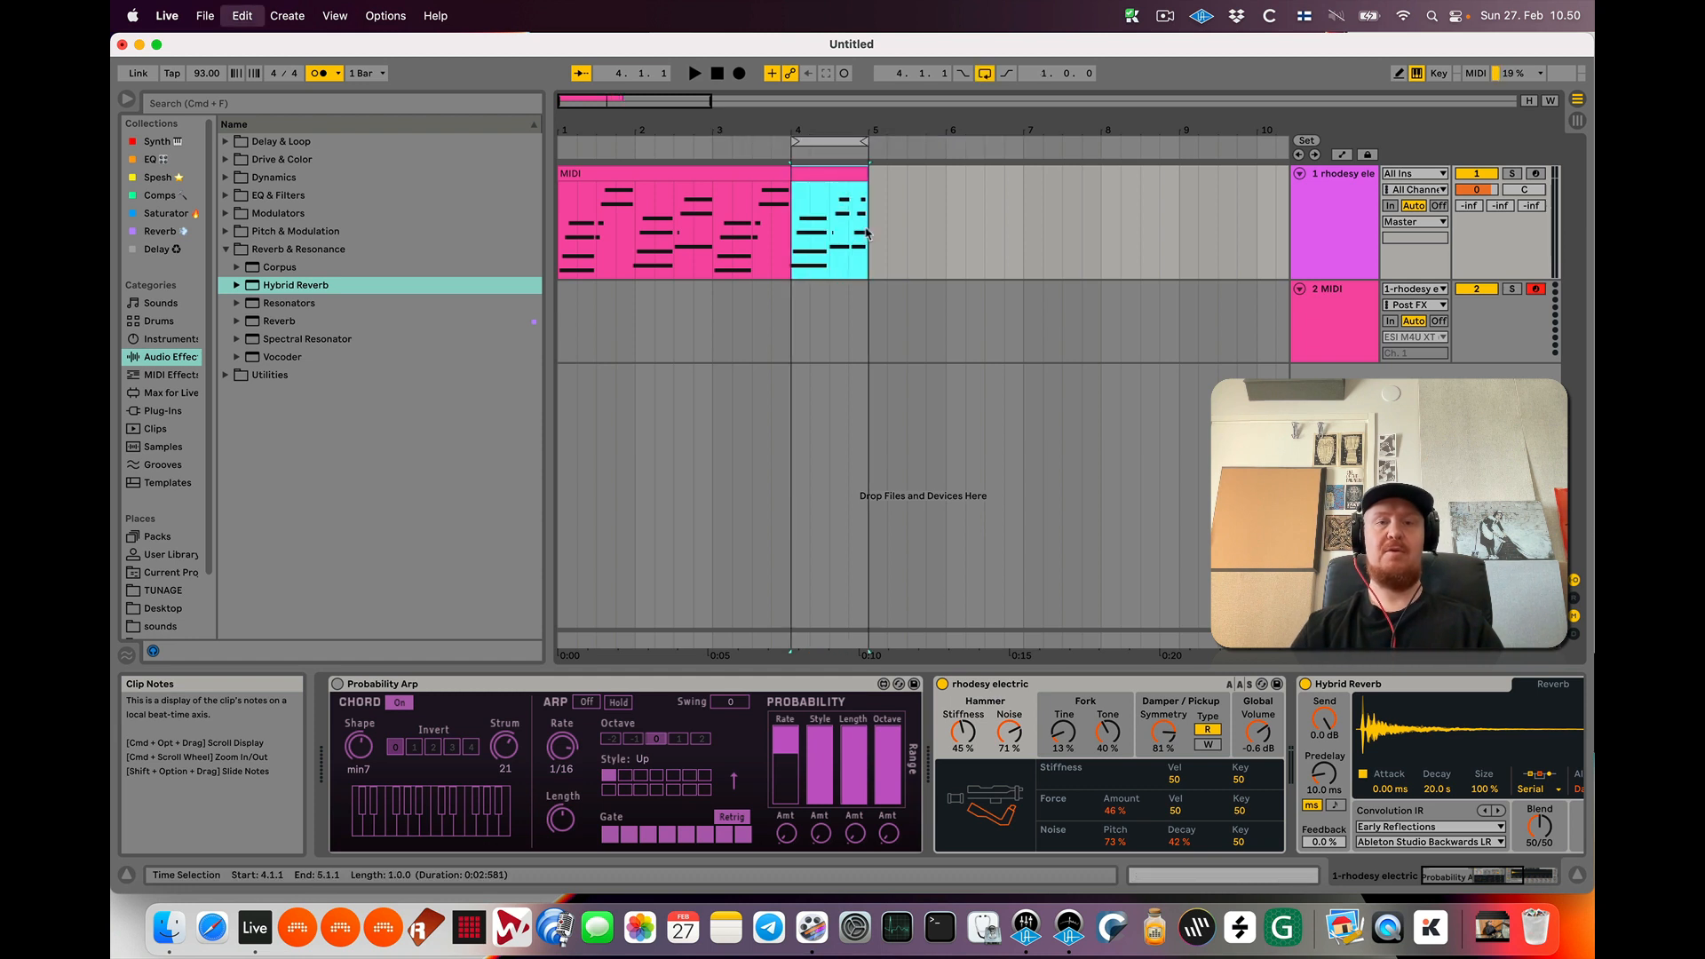
# Open the chord clip's notes and play it back to check the chords in bar 4
pyautogui.doubleClick(837, 175)
pyautogui.scroll(-1, 1230, 672)
pyautogui.press('space')
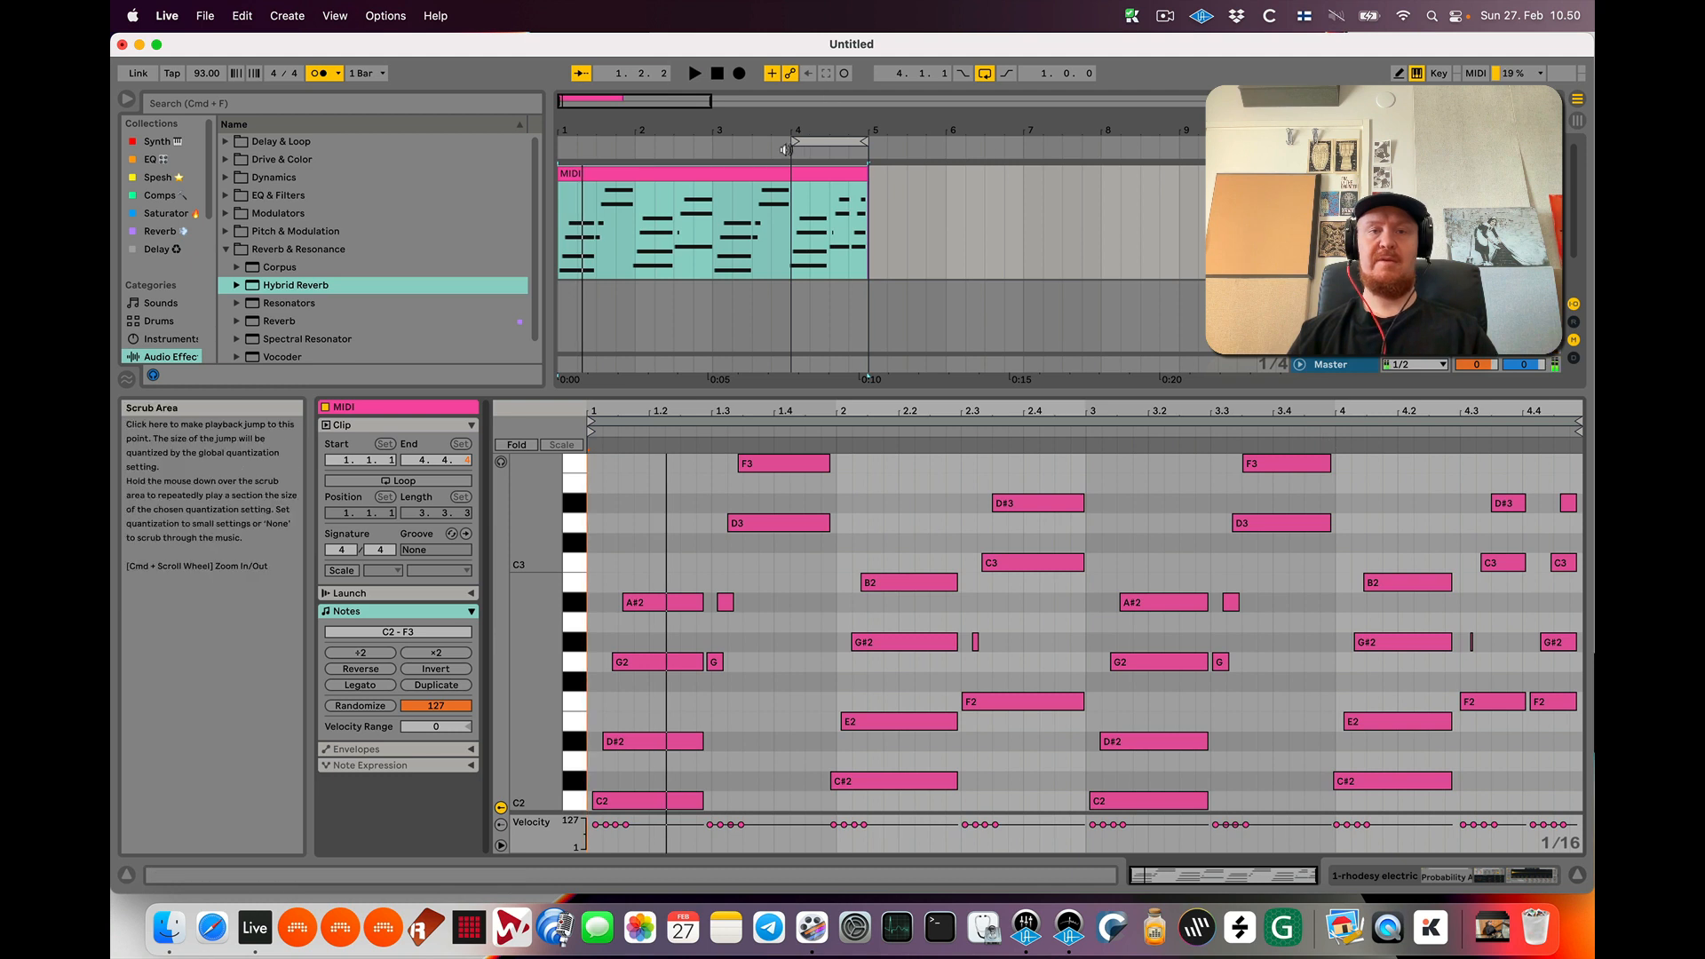
pyautogui.press('space')
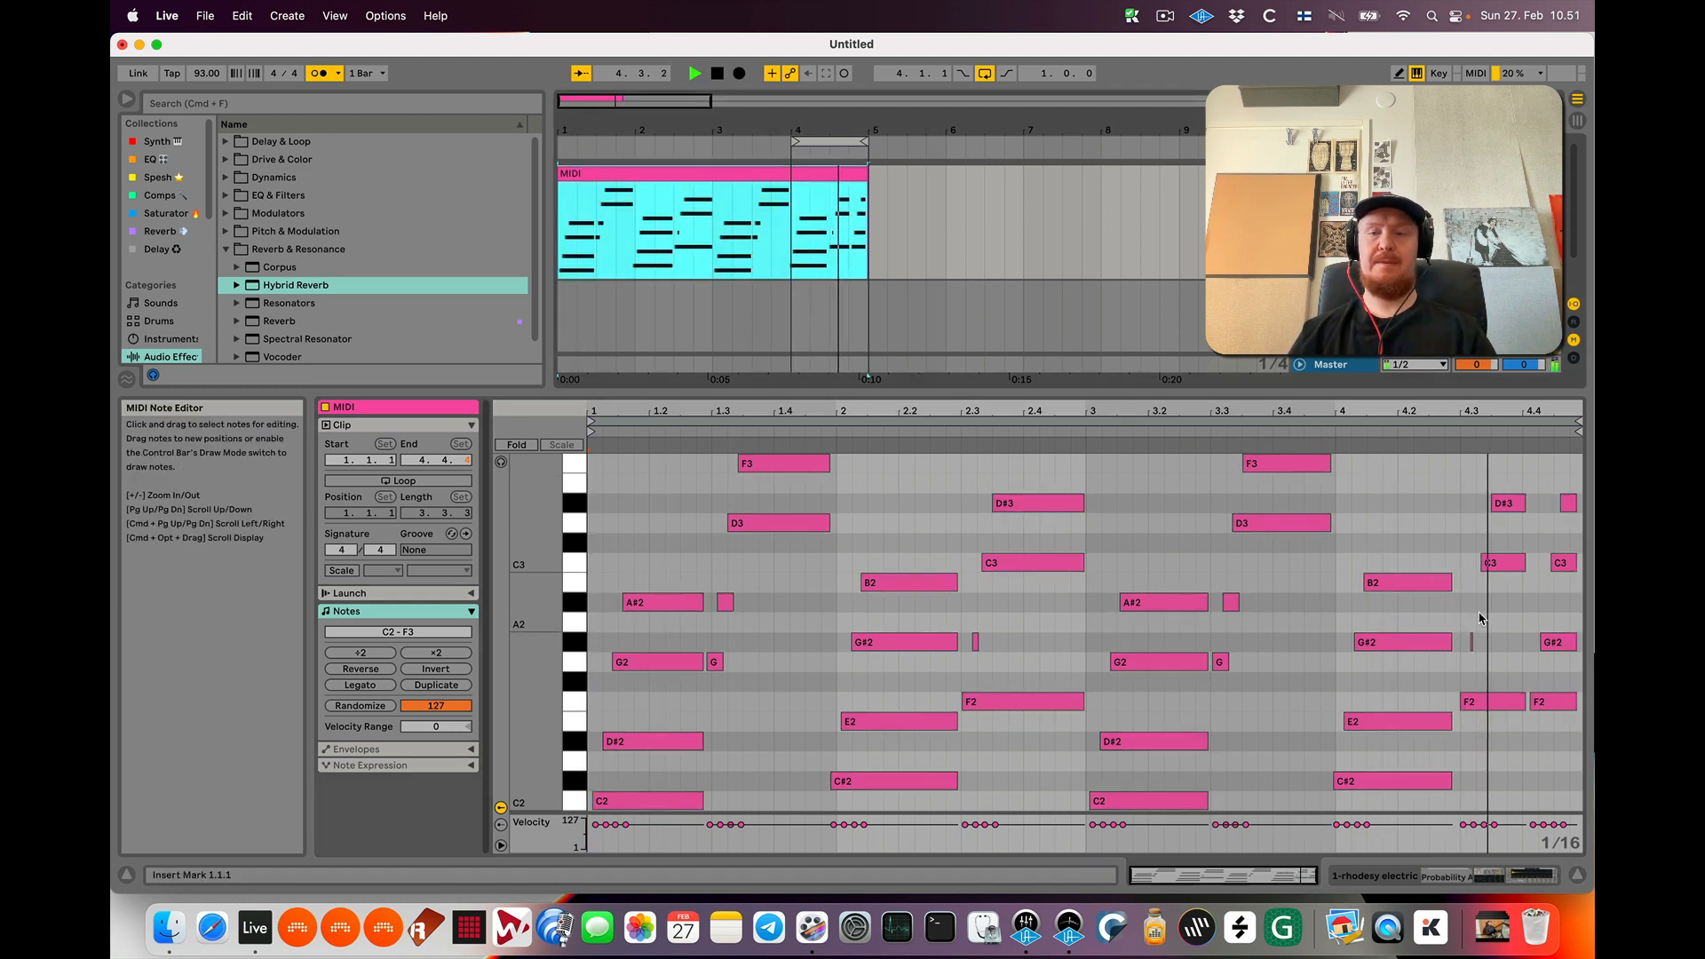
pyautogui.press('space')
# Lengthen the very short G#2 notes in the second chords of bars 4 and 2
pyautogui.click(1472, 641)
pyautogui.hotkey('shift', 'Right')
pyautogui.hotkey('shift', 'Right')
pyautogui.hotkey('shift', 'Right')
pyautogui.hotkey('shift', 'Right')
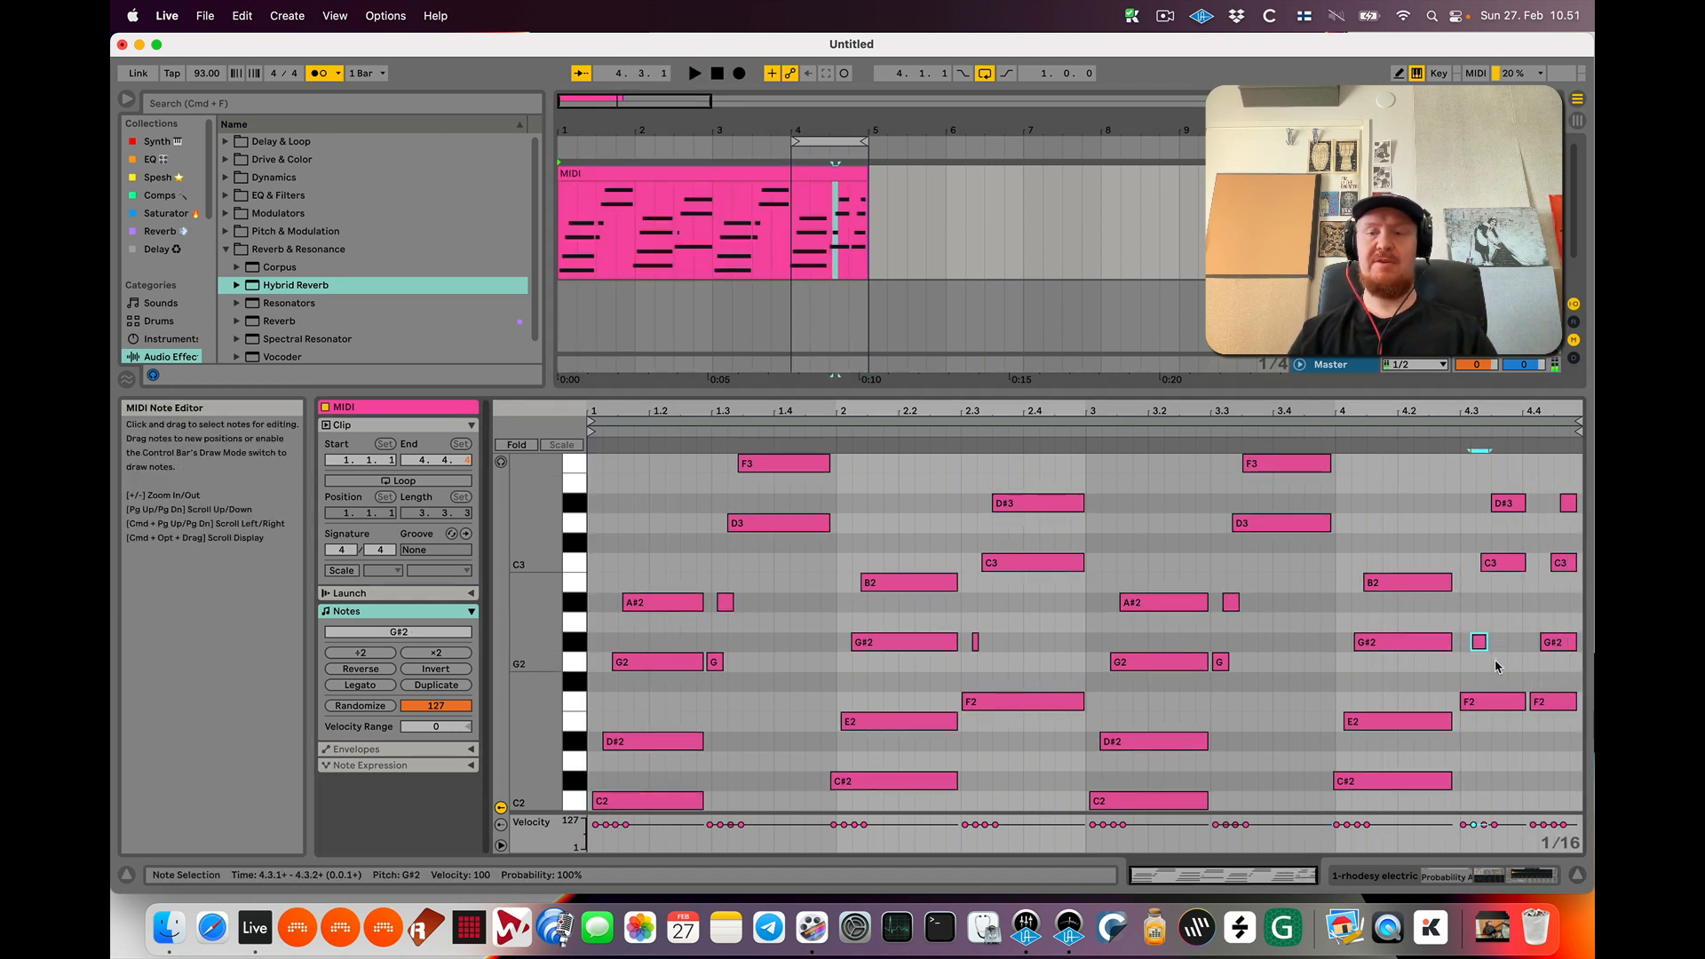
pyautogui.click(974, 639)
pyautogui.hotkey('shift', 'Right')
pyautogui.hotkey('shift', 'Right')
pyautogui.hotkey('shift', 'Right')
# Lengthen the short G2 and A#2 notes in the second chord of bar 1, and play back bar 4
pyautogui.moveTo(706, 577); pyautogui.dragTo(788, 694)
pyautogui.hotkey('shift', 'Right')
pyautogui.hotkey('shift', 'Right')
pyautogui.hotkey('shift', 'Right')
pyautogui.hotkey('shift', 'Right')
pyautogui.hotkey('shift', 'Right')
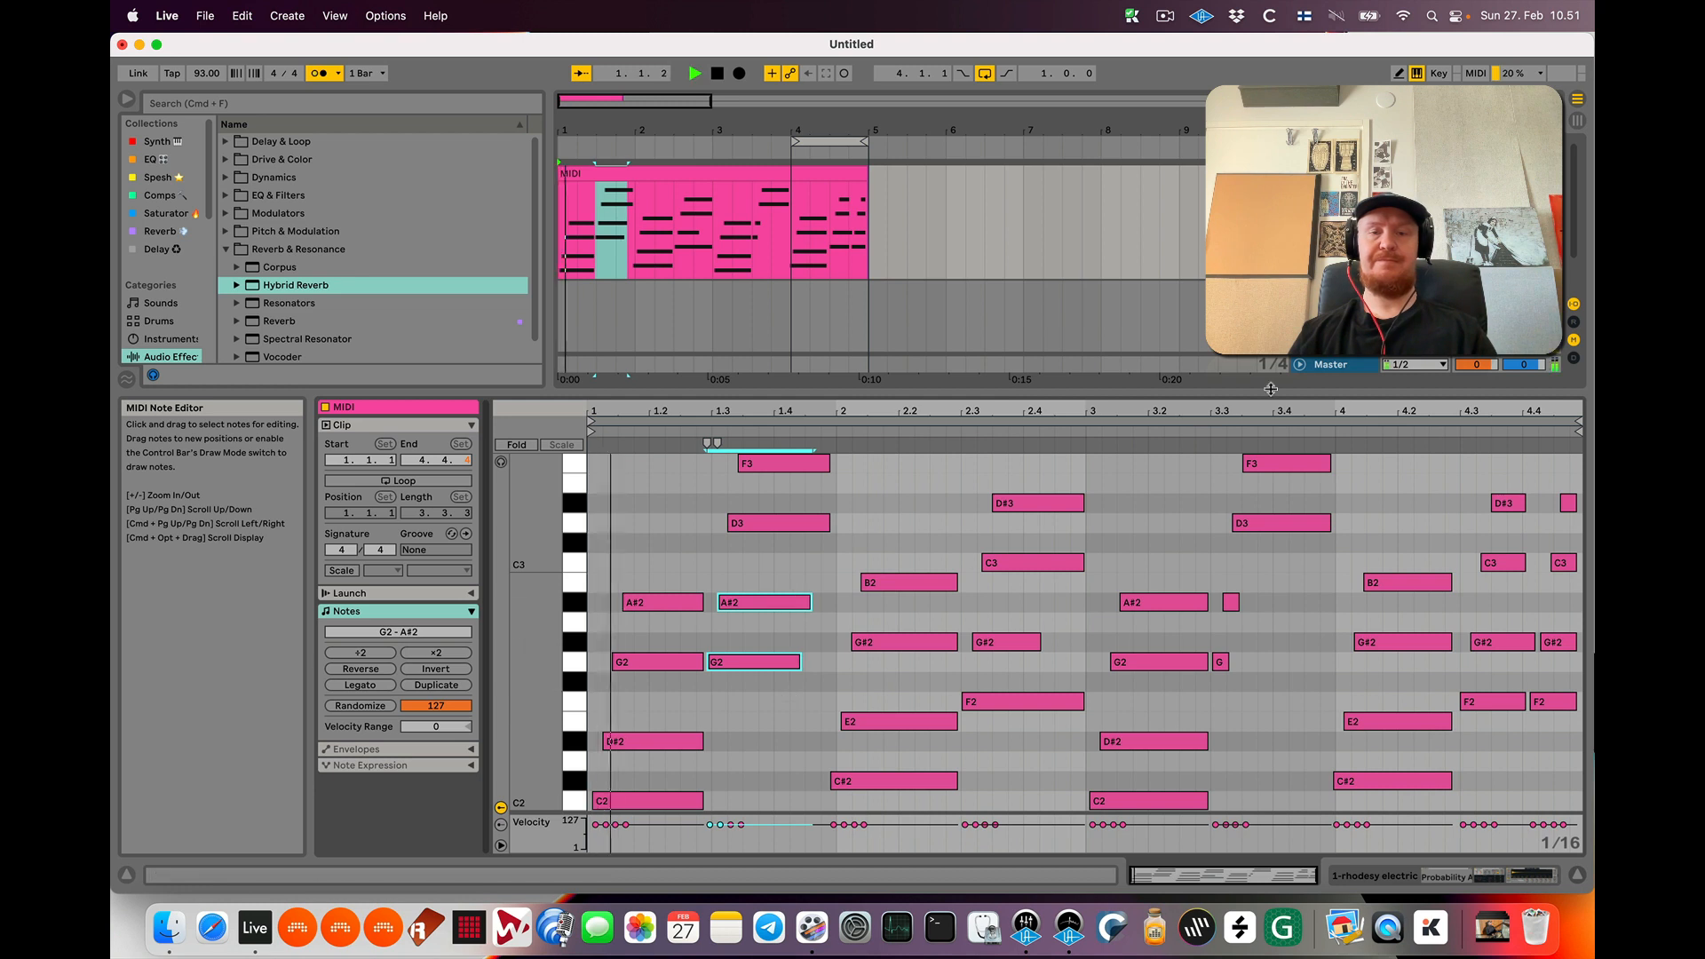
pyautogui.click(784, 155)
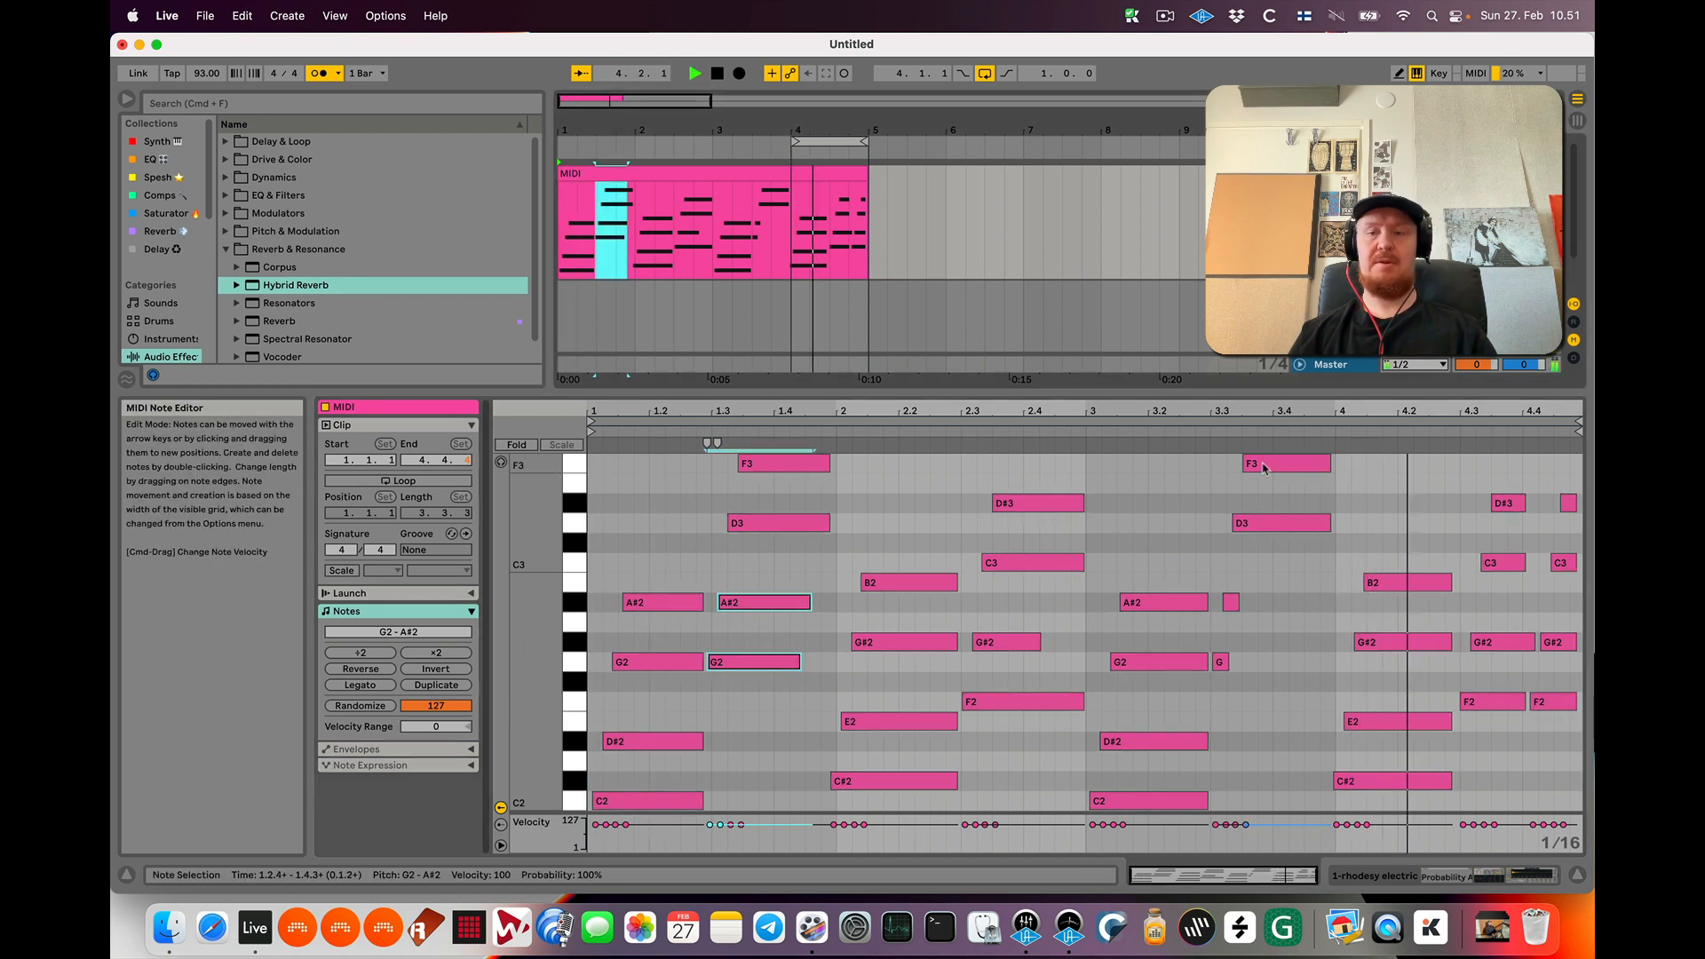
pyautogui.press('space')
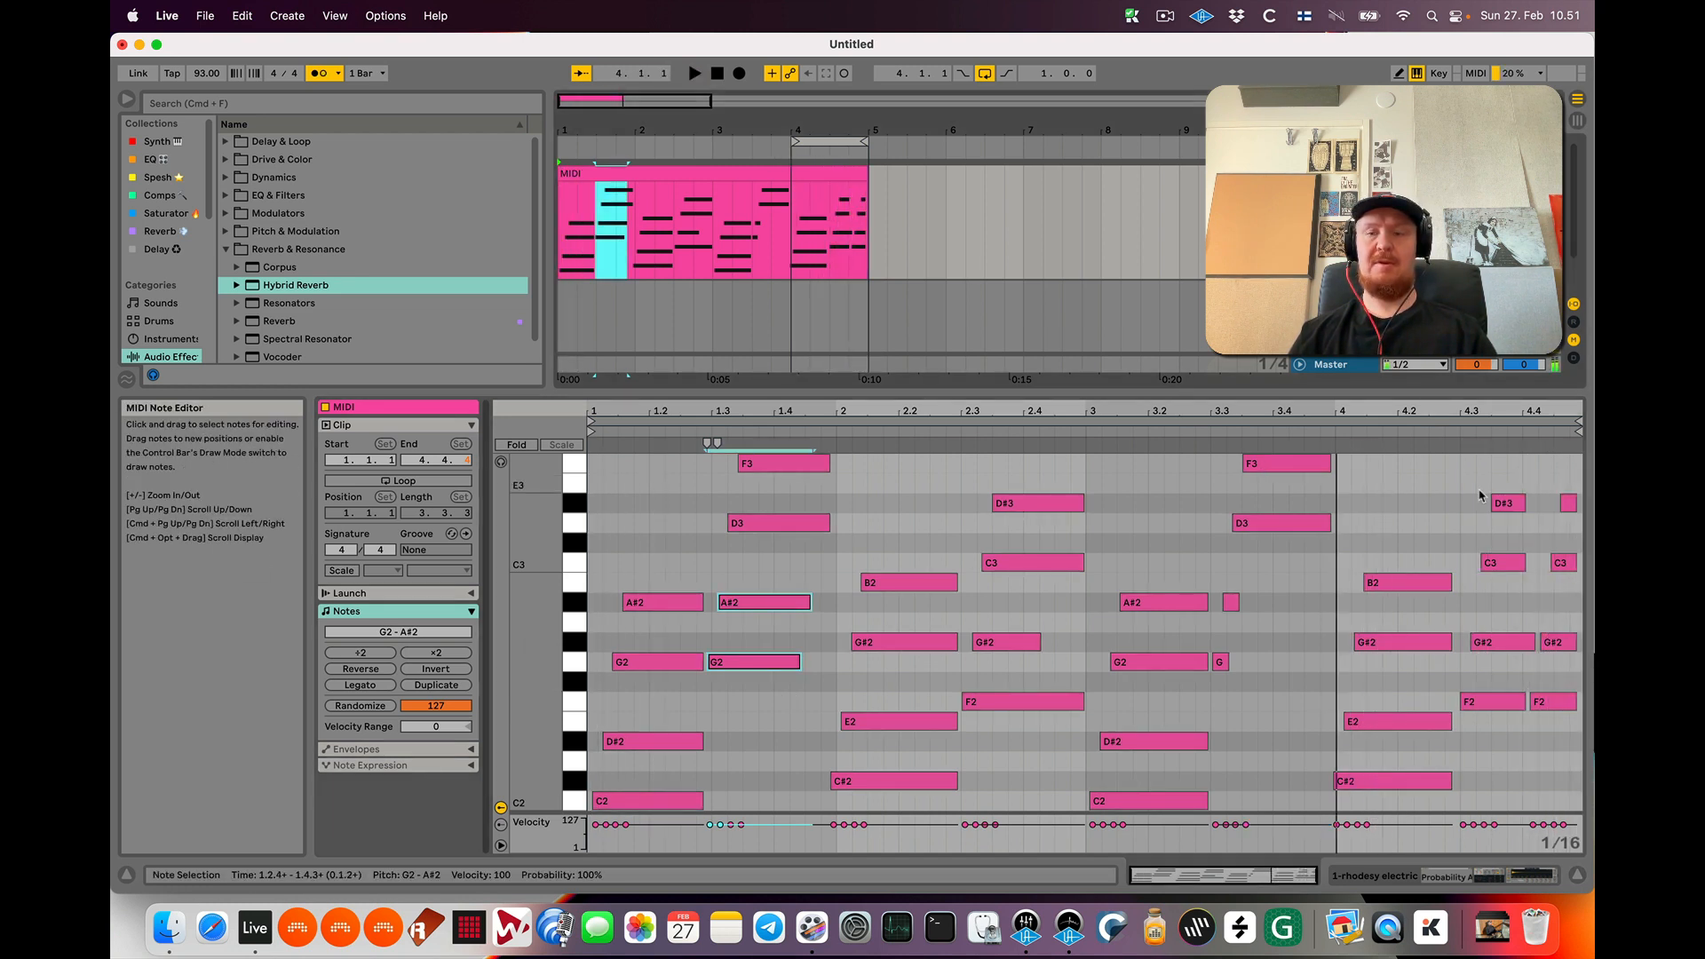
# Shift the last chord's C3 and D#3 notes slightly earlier and lengthen them to the end of bar 4
pyautogui.moveTo(1543, 489); pyautogui.dragTo(1579, 593)
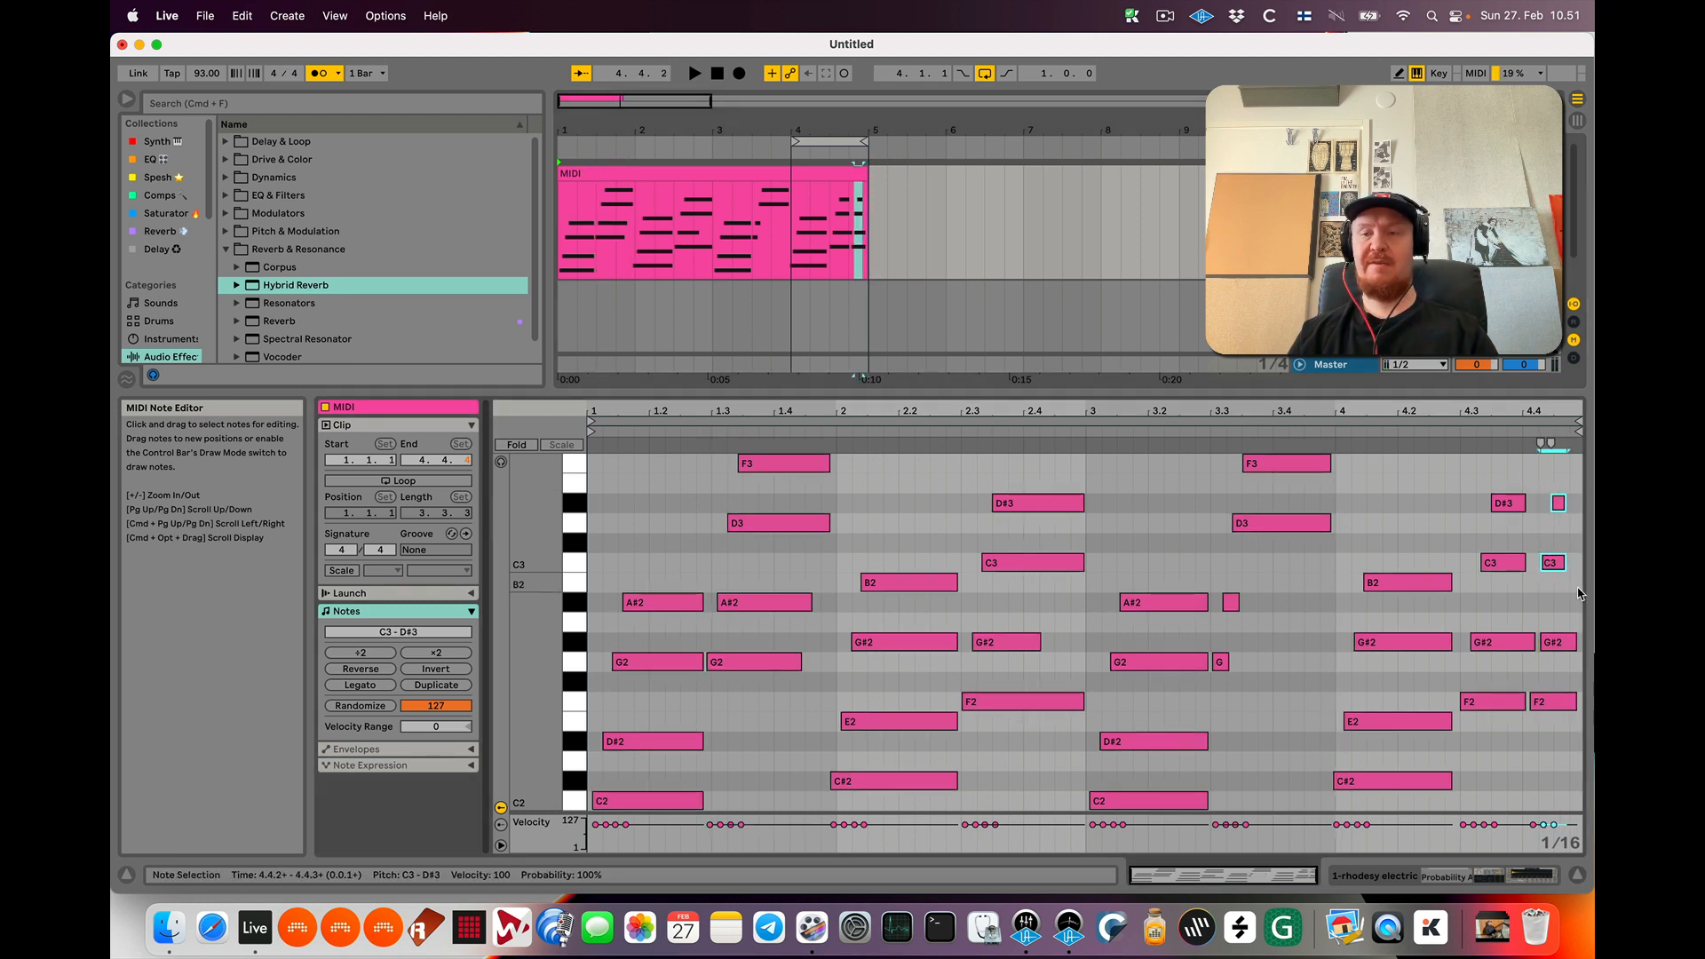
pyautogui.moveTo(1543, 485); pyautogui.dragTo(1569, 560)
pyautogui.hotkey('shift', 'Right')
pyautogui.scroll(-1, 1520, 535)
pyautogui.click(1507, 526)
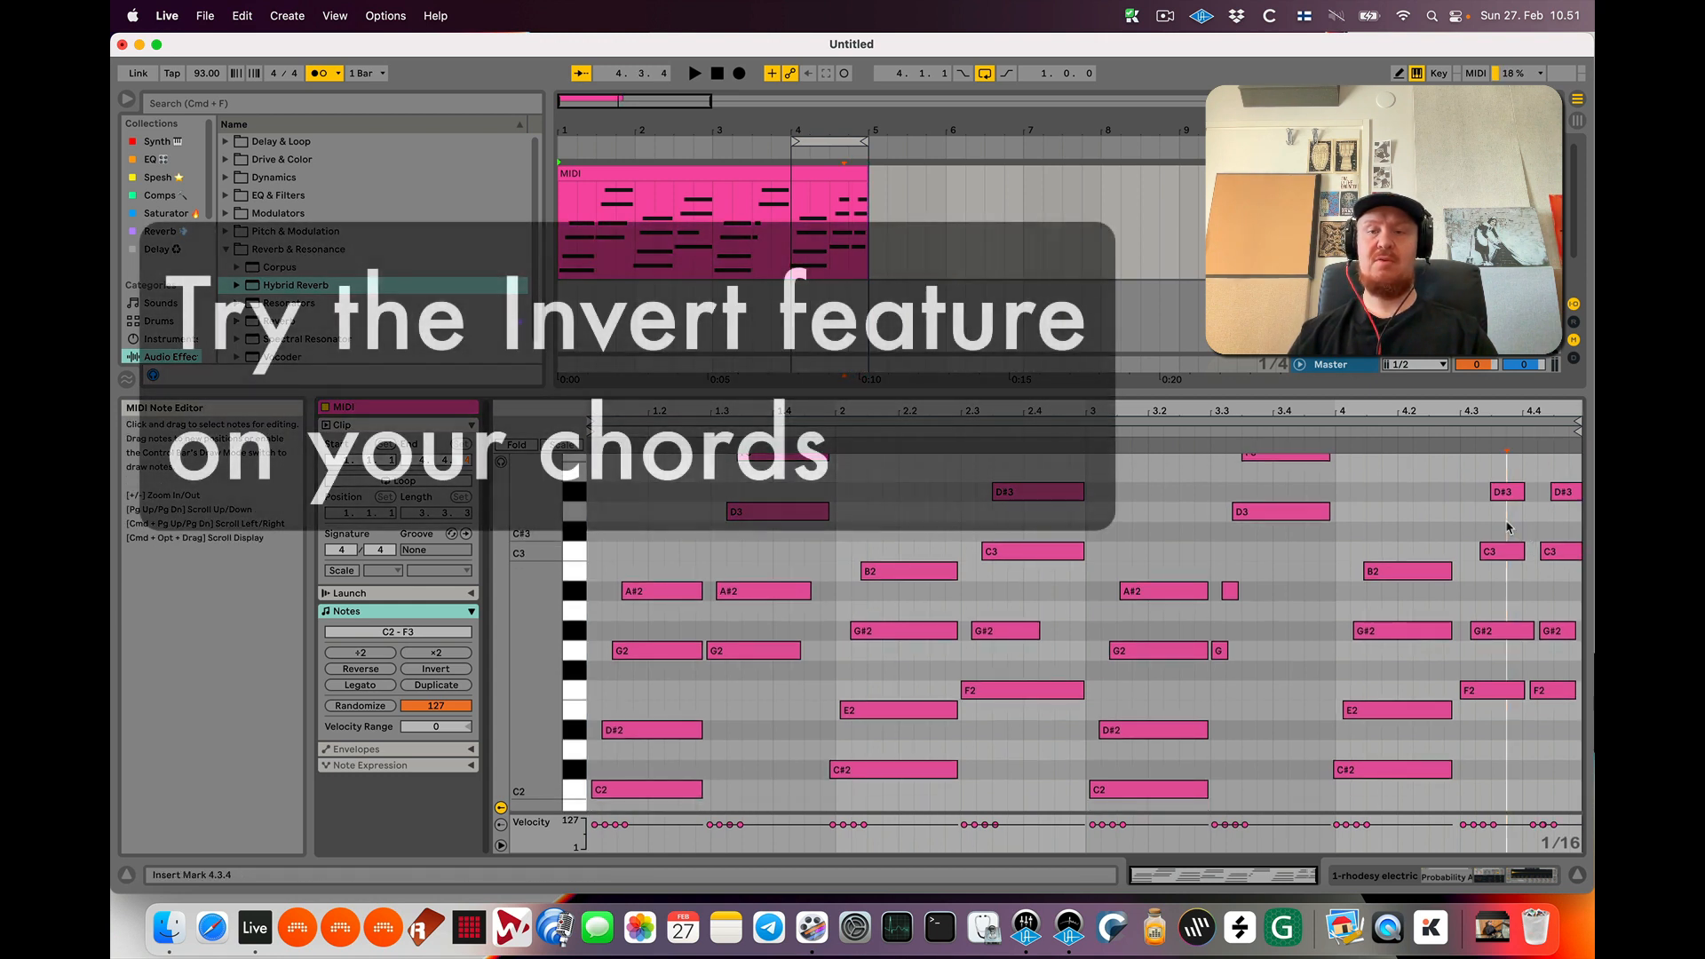
# Invert the last chord of bar 4 and play back the looped bar
pyautogui.moveTo(1539, 470); pyautogui.dragTo(1579, 711)
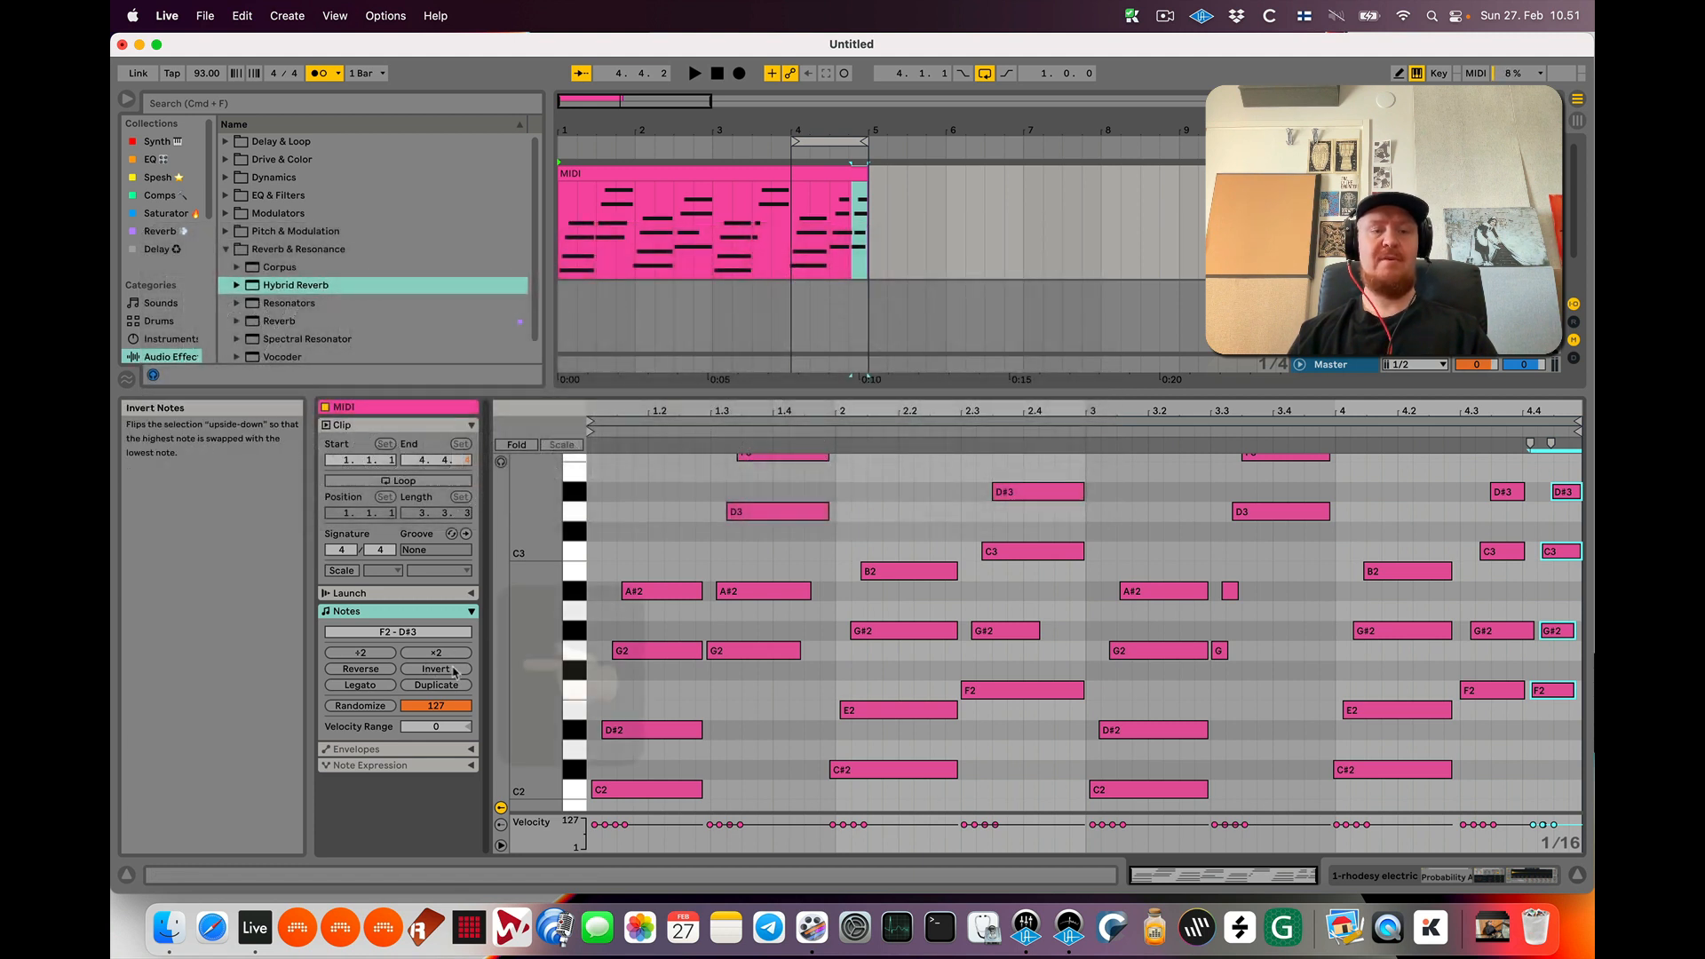
pyautogui.press('space')
pyautogui.press('space')
pyautogui.click(828, 150)
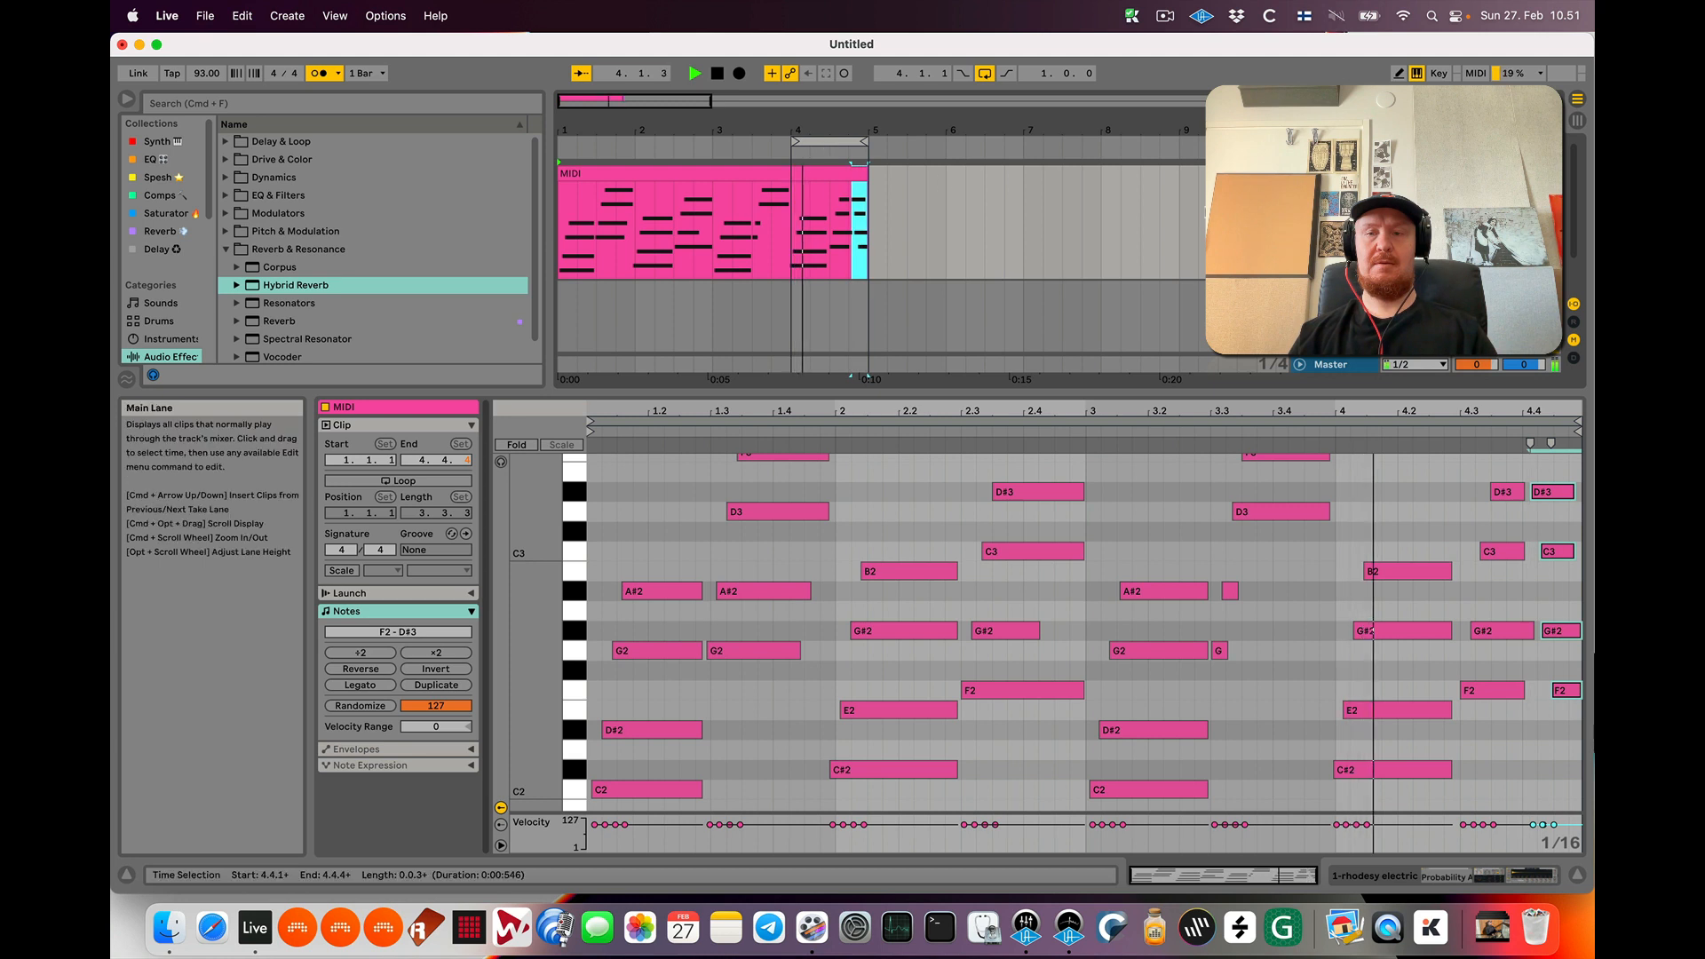
pyautogui.press('space')
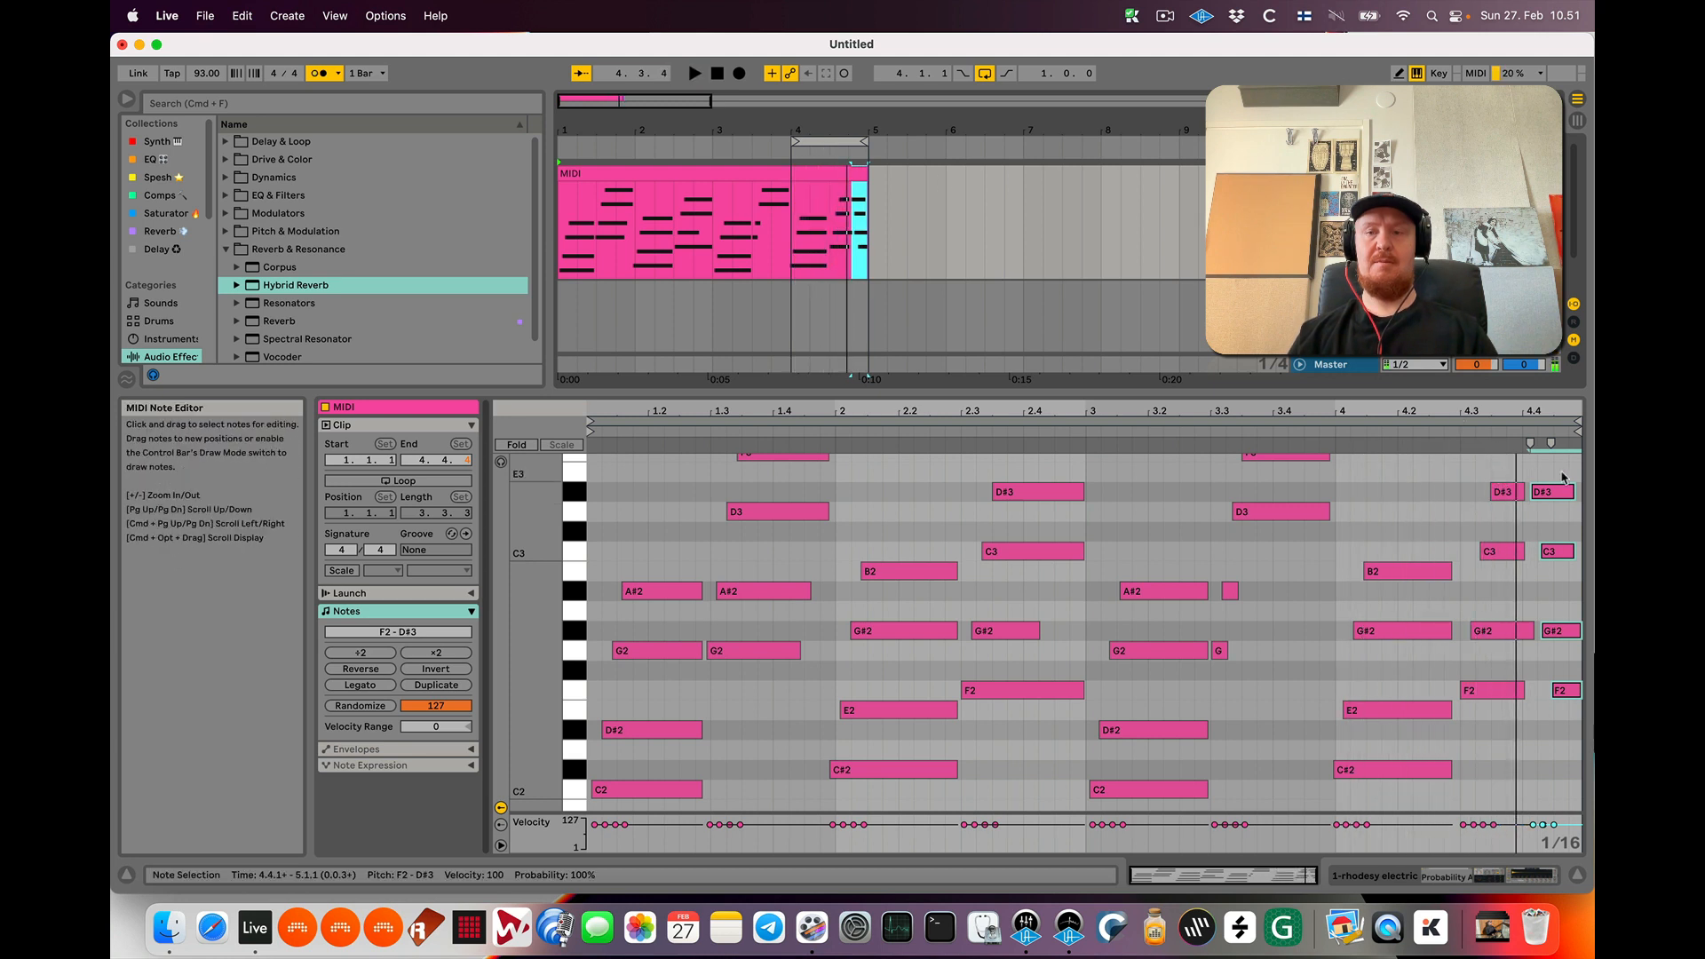
# Delete the last chord of bar 4 and lengthen the F2–D#3 chord before it to the end of the bar
pyautogui.press('Delete')
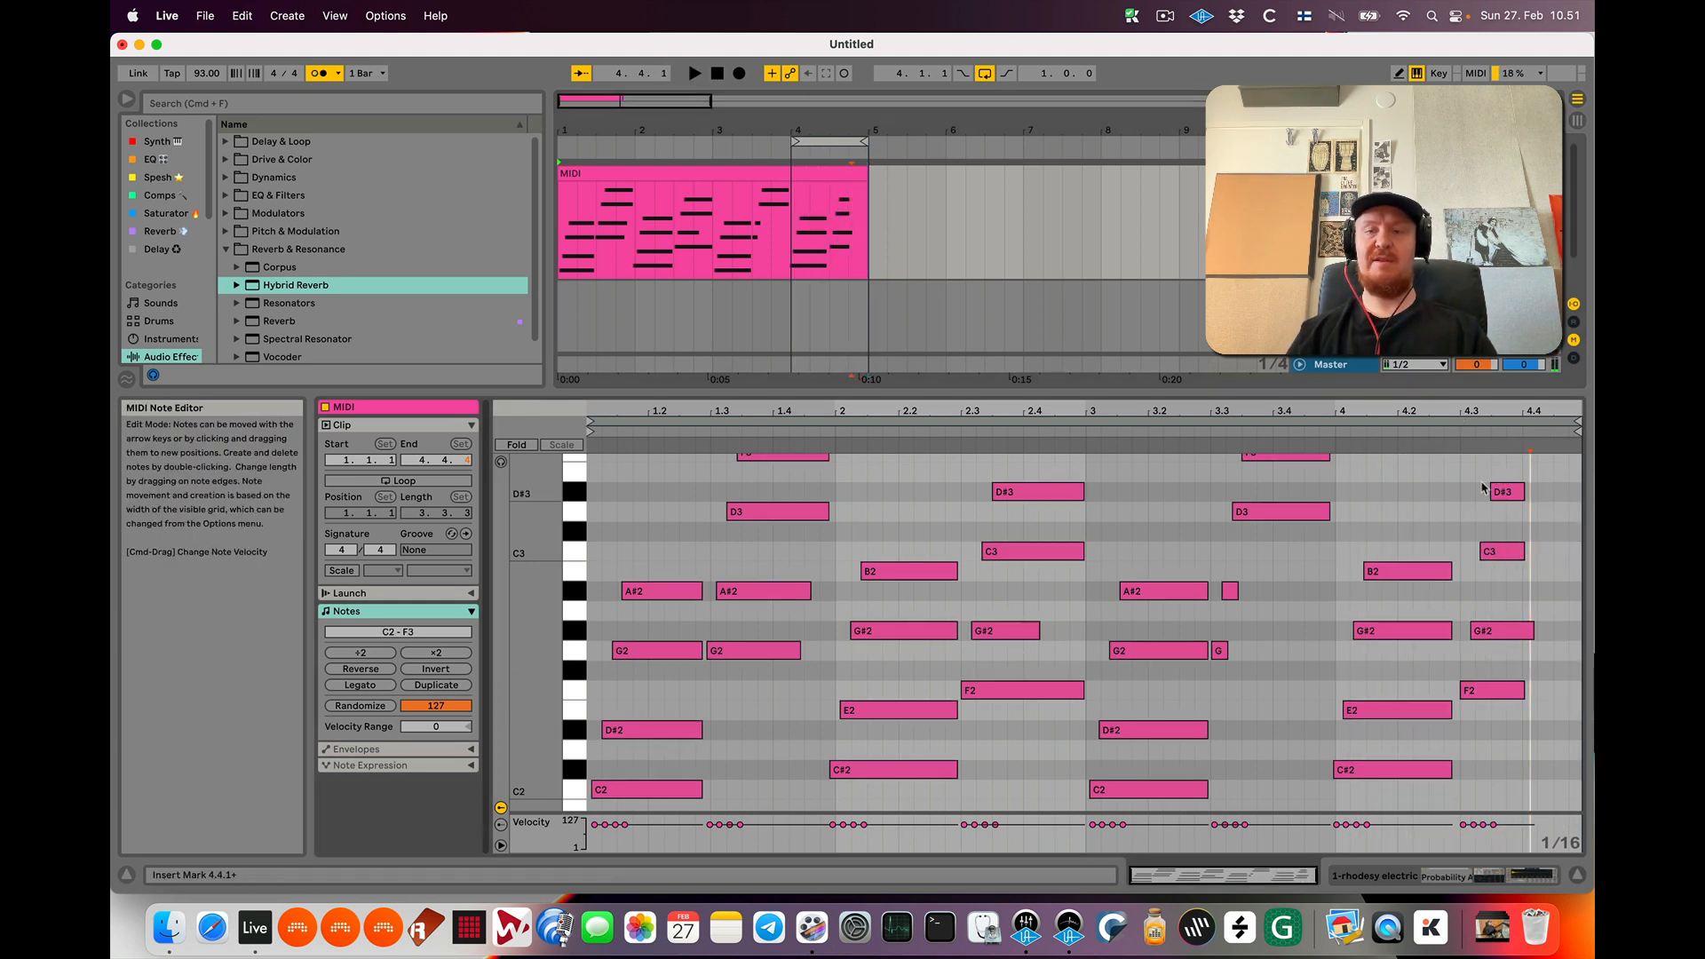
pyautogui.moveTo(1478, 473); pyautogui.dragTo(1516, 691)
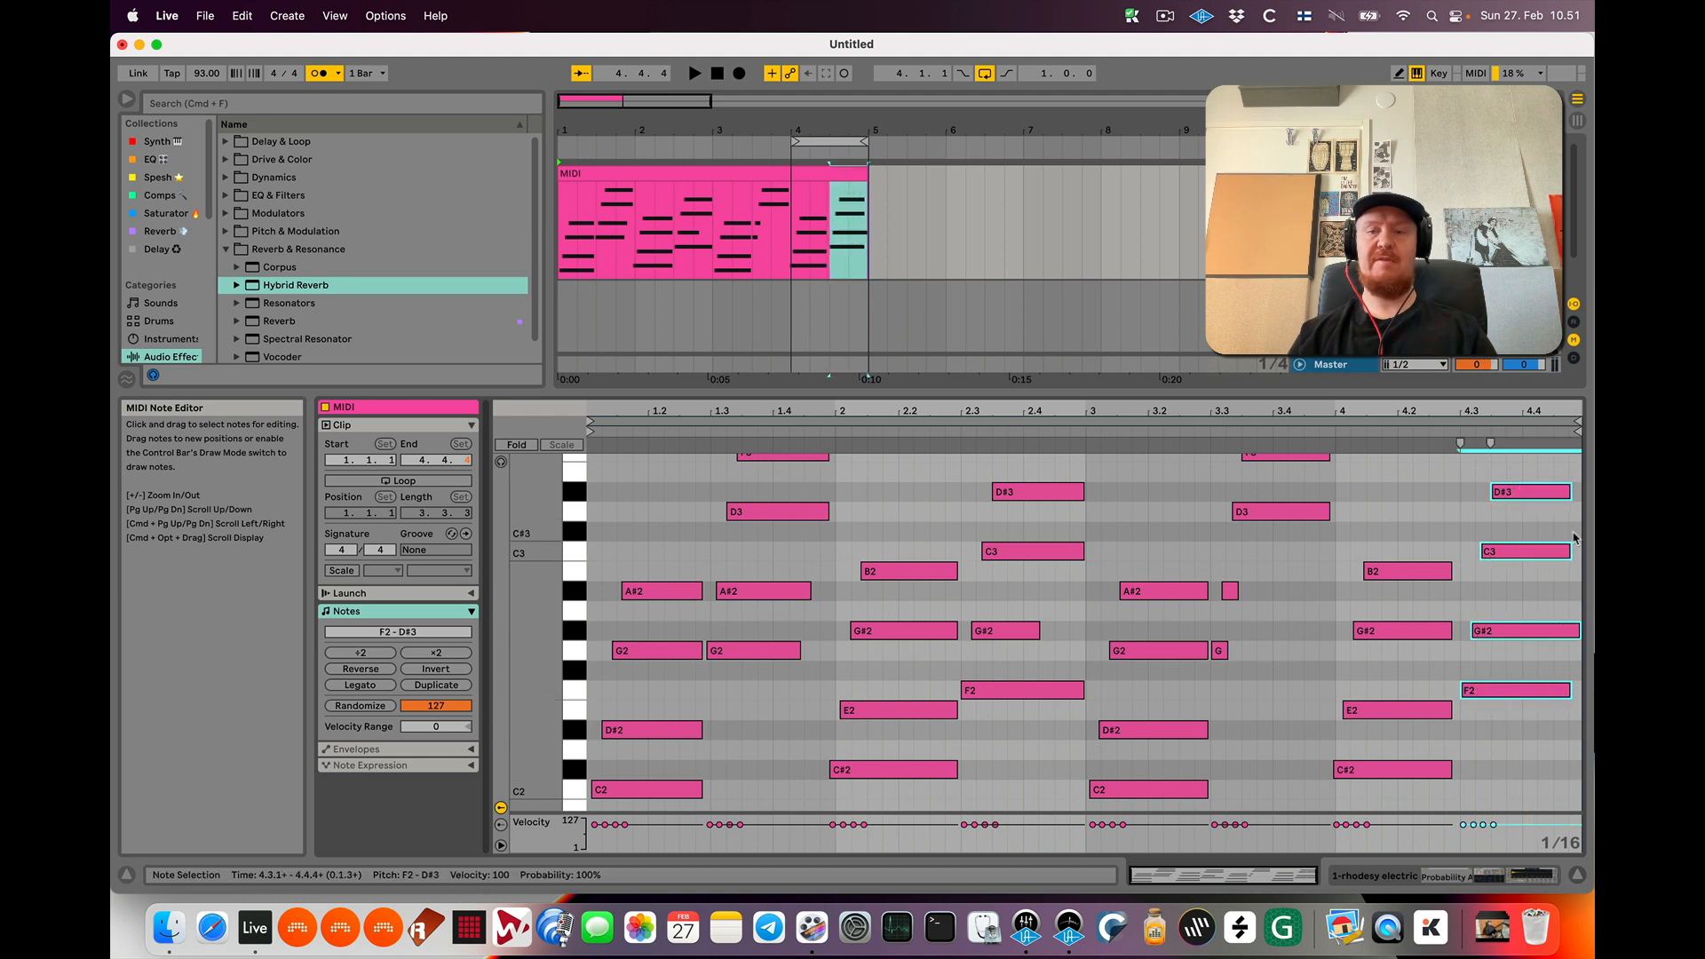
pyautogui.press('space')
pyautogui.press('space')
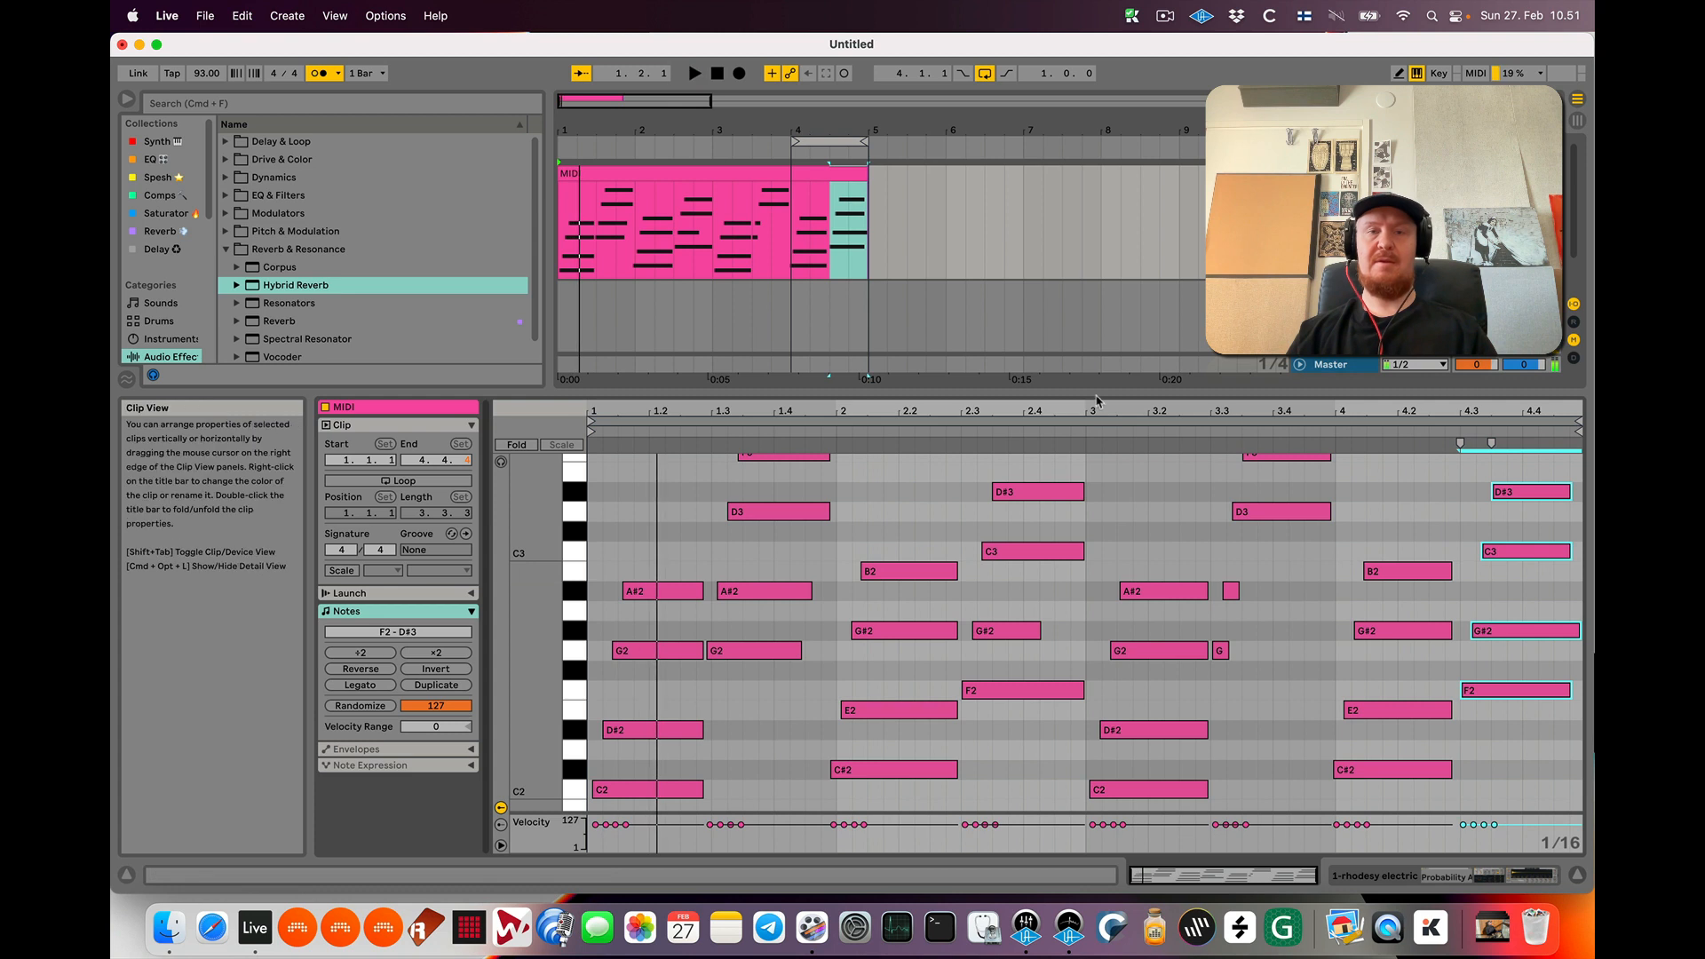
pyautogui.click(824, 156)
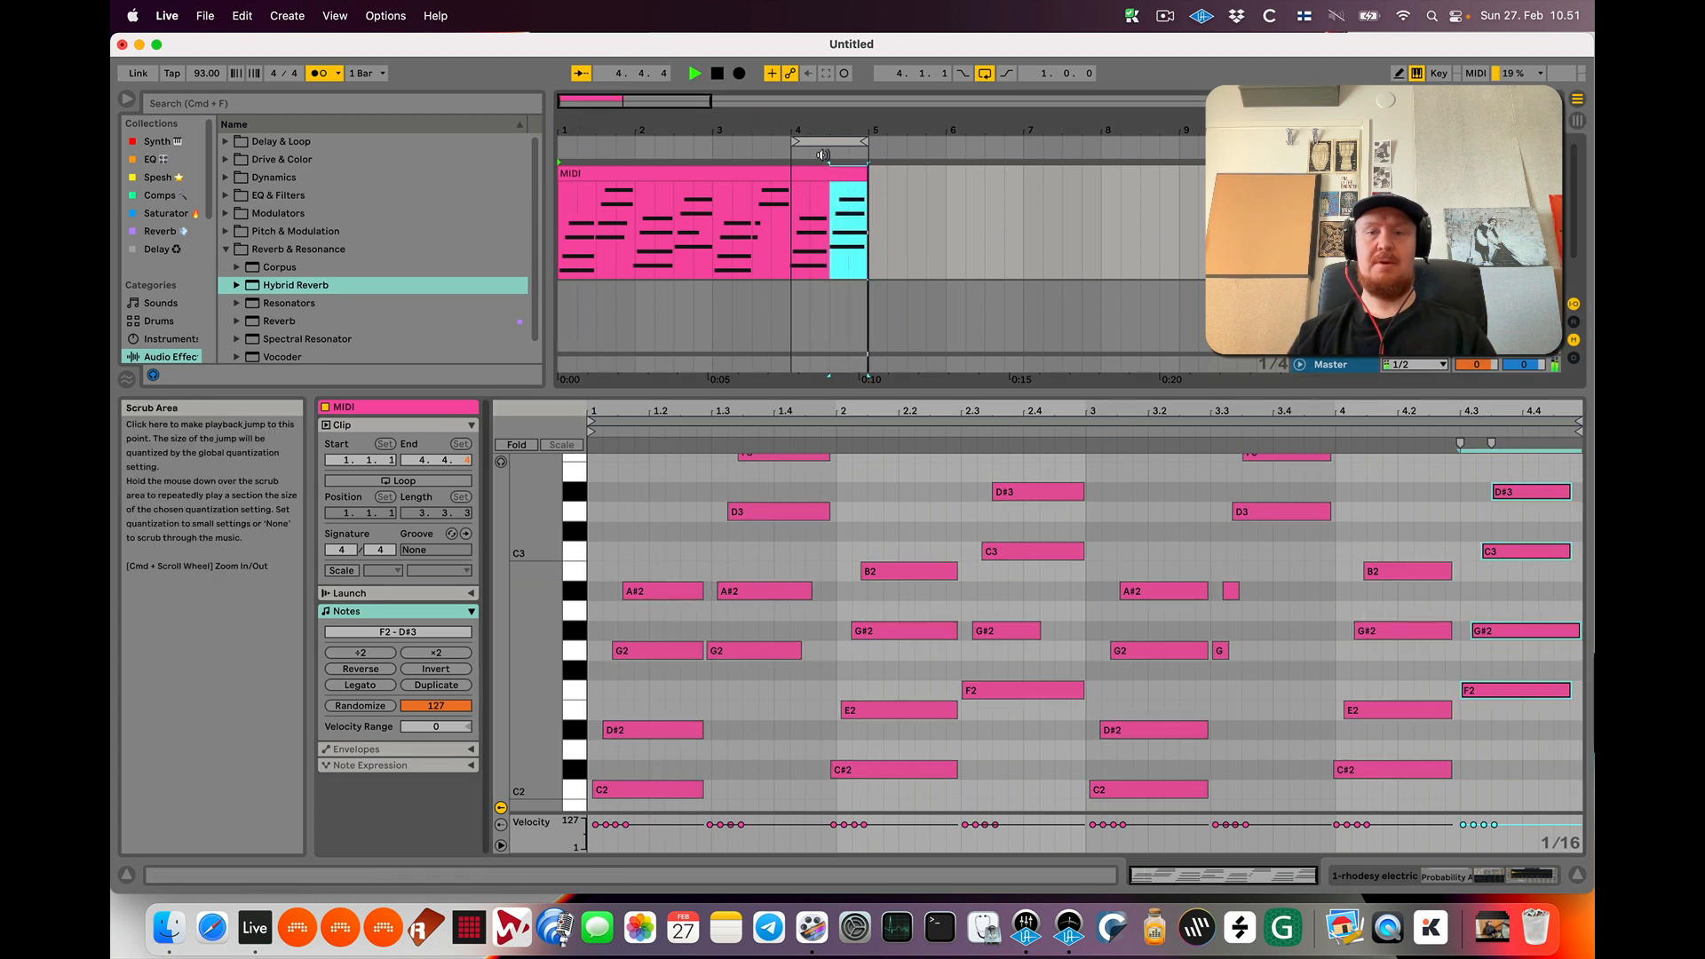
# Invert the second chord of bar 4, and extend the arrangement loop to cover bars 1 to 4
pyautogui.click(436, 668)
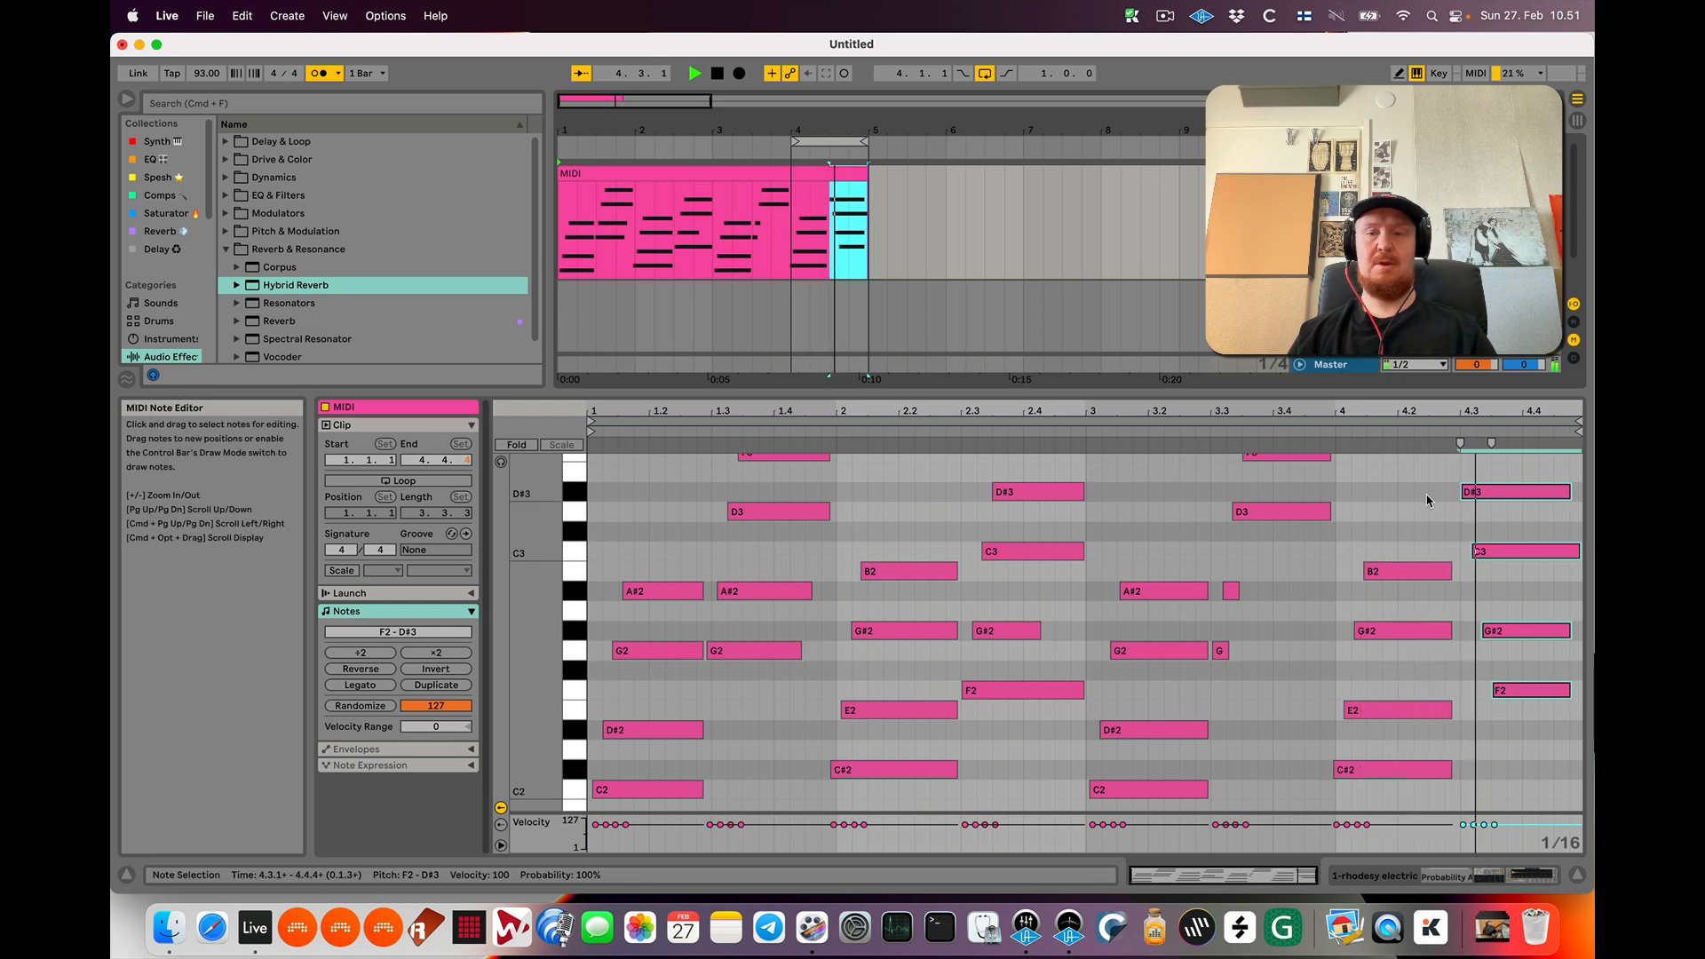
pyautogui.press('space')
pyautogui.moveTo(795, 142); pyautogui.dragTo(561, 143)
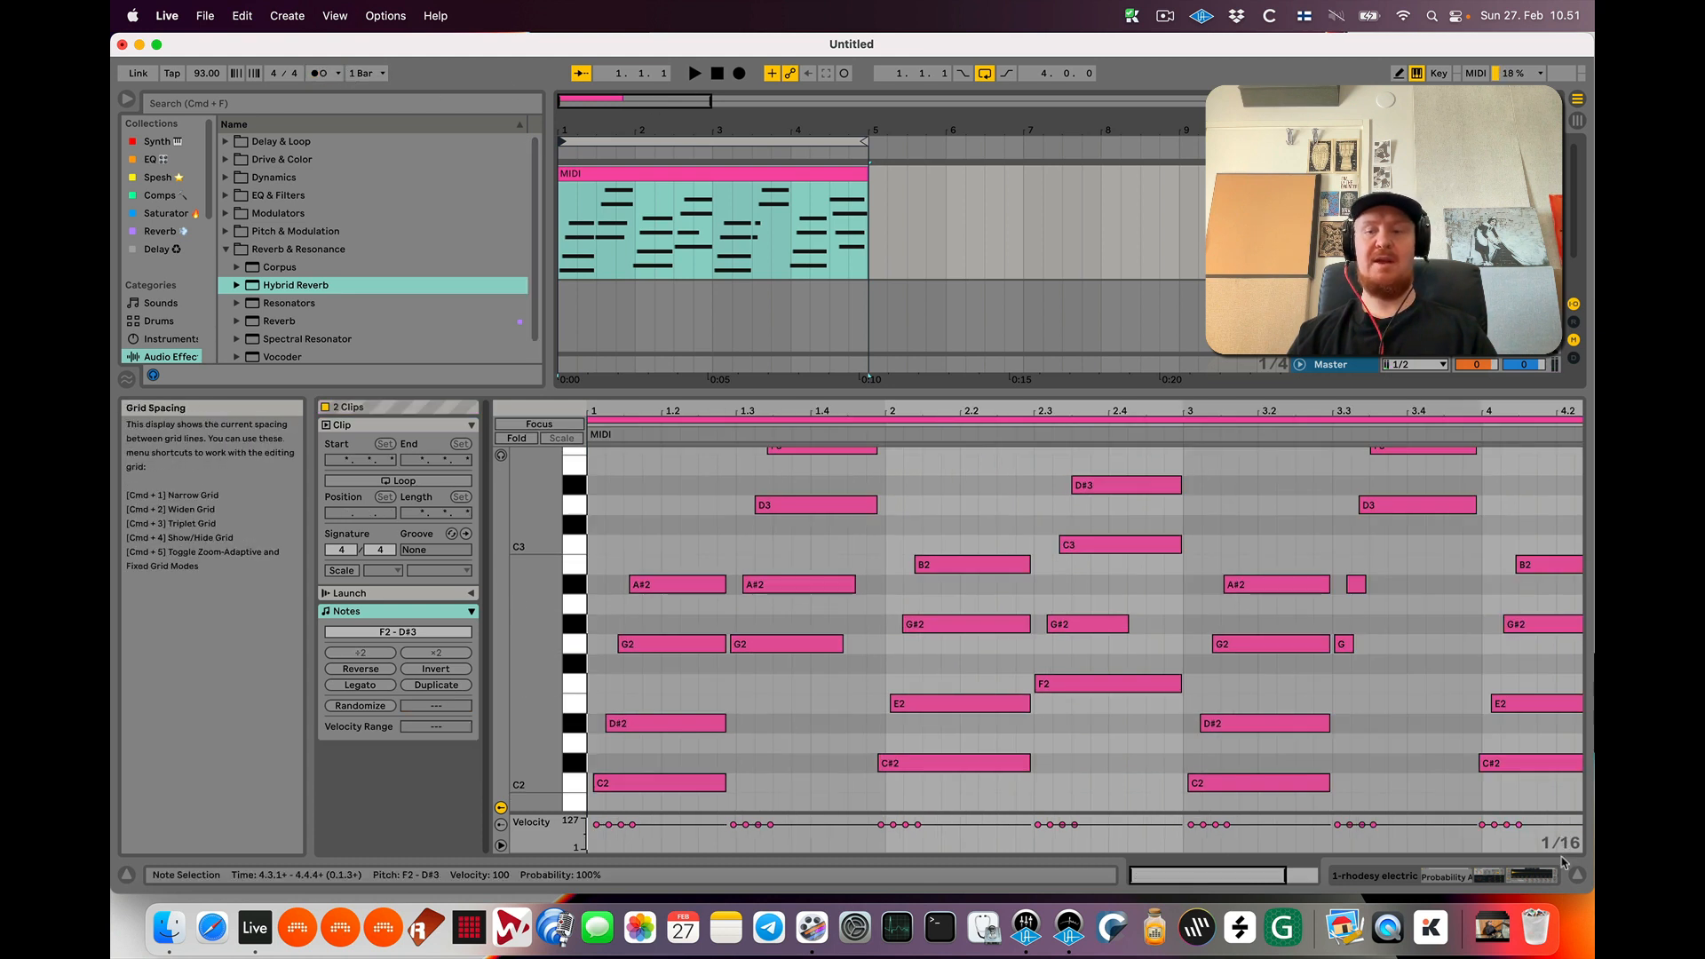
pyautogui.click(1577, 877)
# Load an empty Drum Rack onto the second MIDI track
pyautogui.doubleClick(1335, 307)
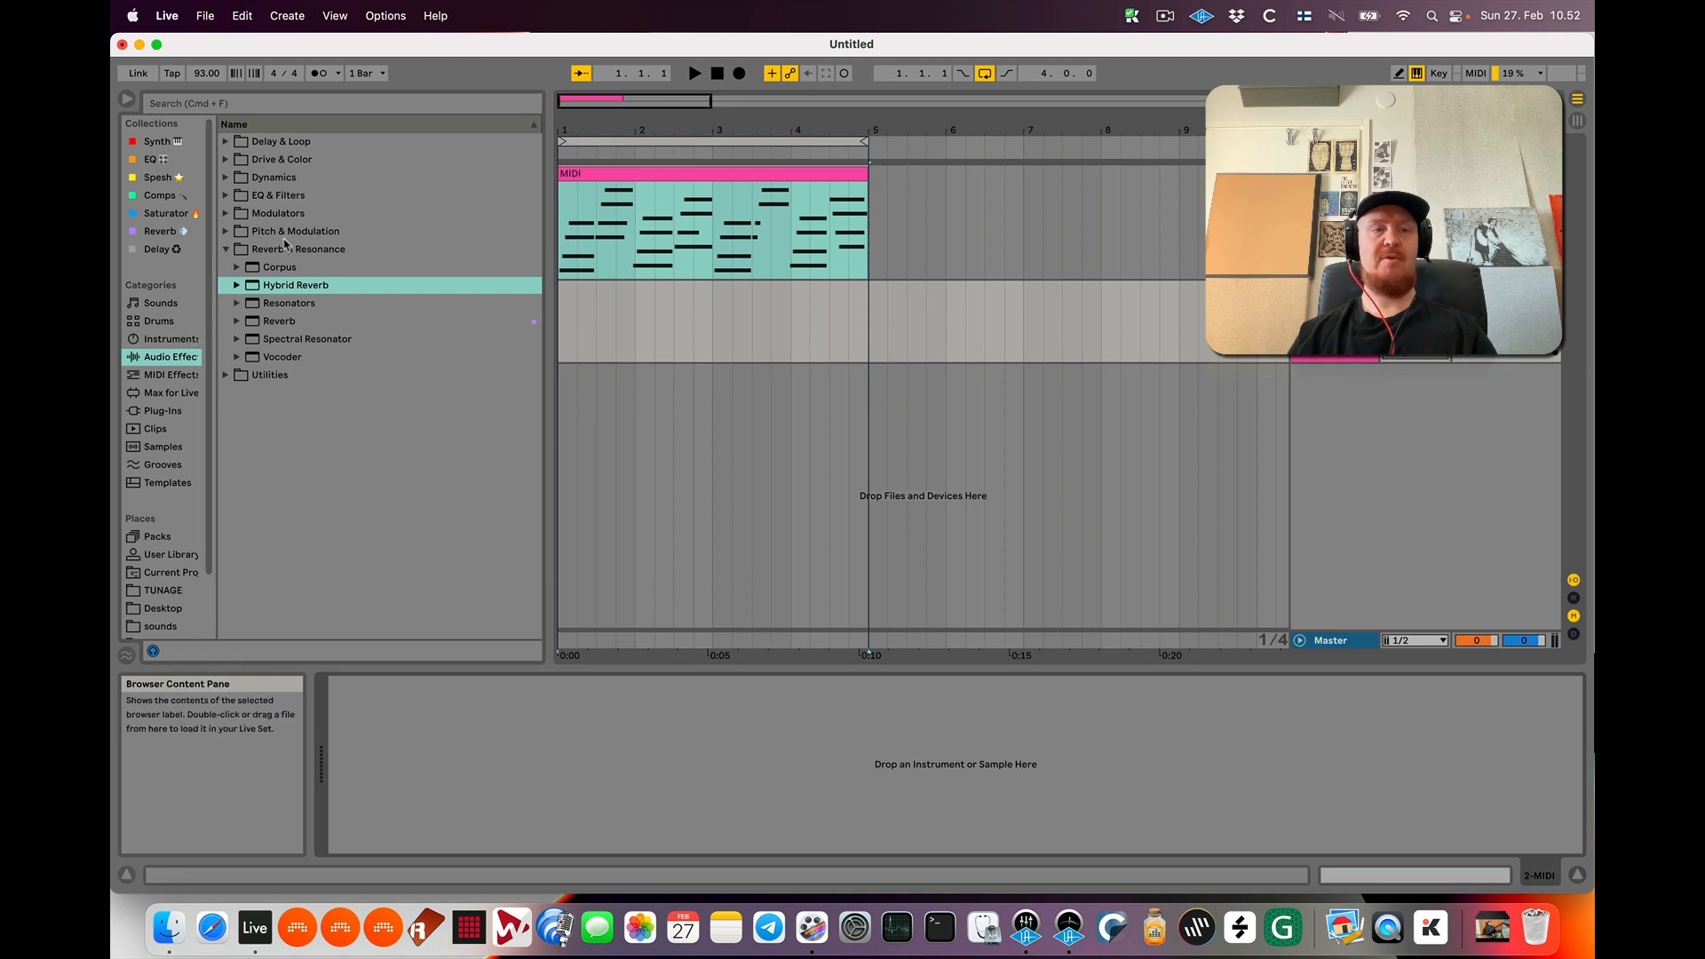
pyautogui.click(169, 339)
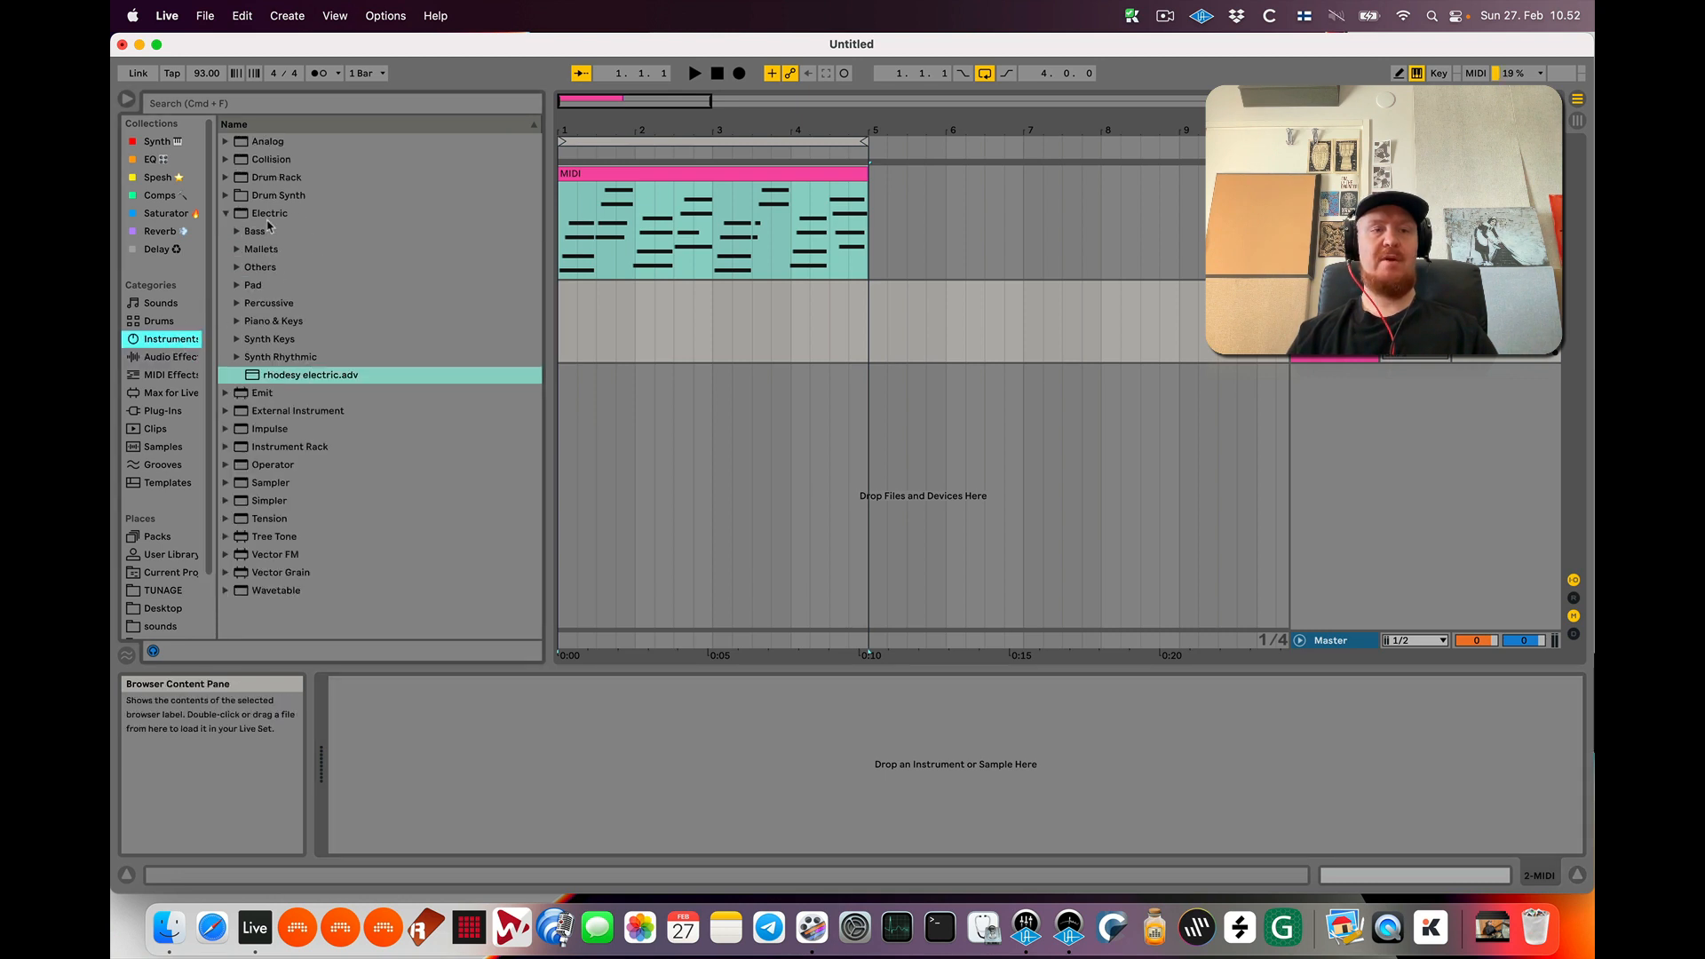
pyautogui.moveTo(279, 182); pyautogui.dragTo(563, 324)
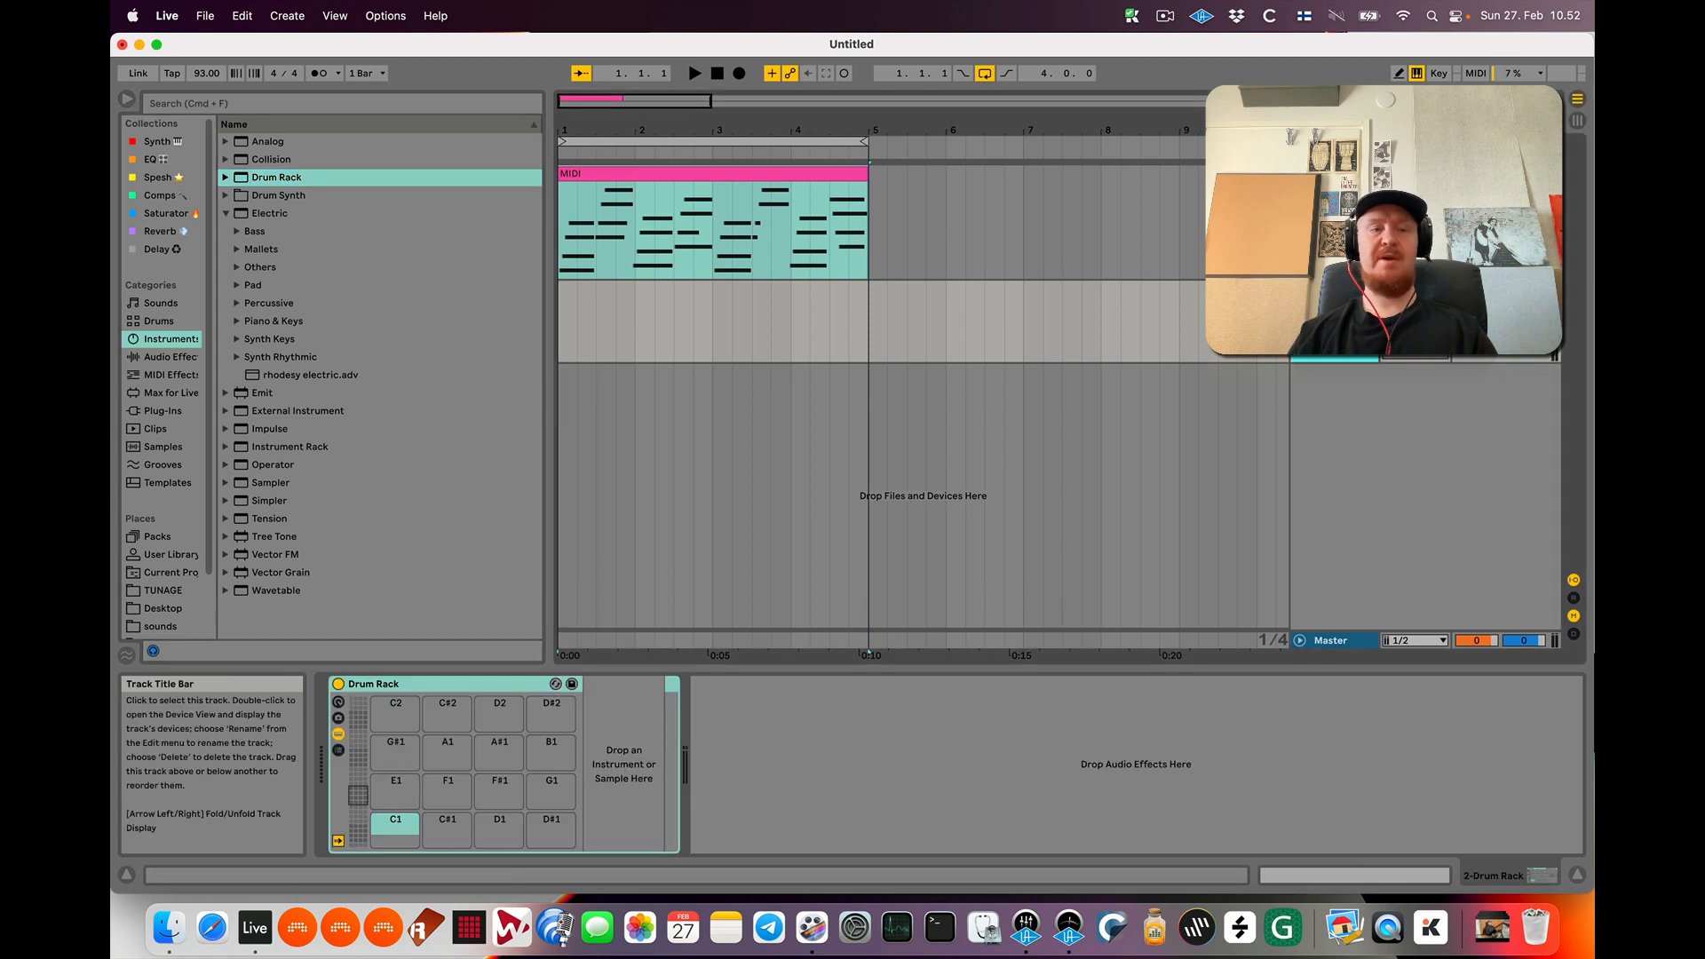
# Find the snare drum hits in the Creme de la Crate by DJ Nu-Mark pack
pyautogui.click(160, 536)
pyautogui.scroll(3, 301, 362)
pyautogui.scroll(-10, 301, 362)
pyautogui.scroll(10, 300, 362)
pyautogui.scroll(5, 300, 264)
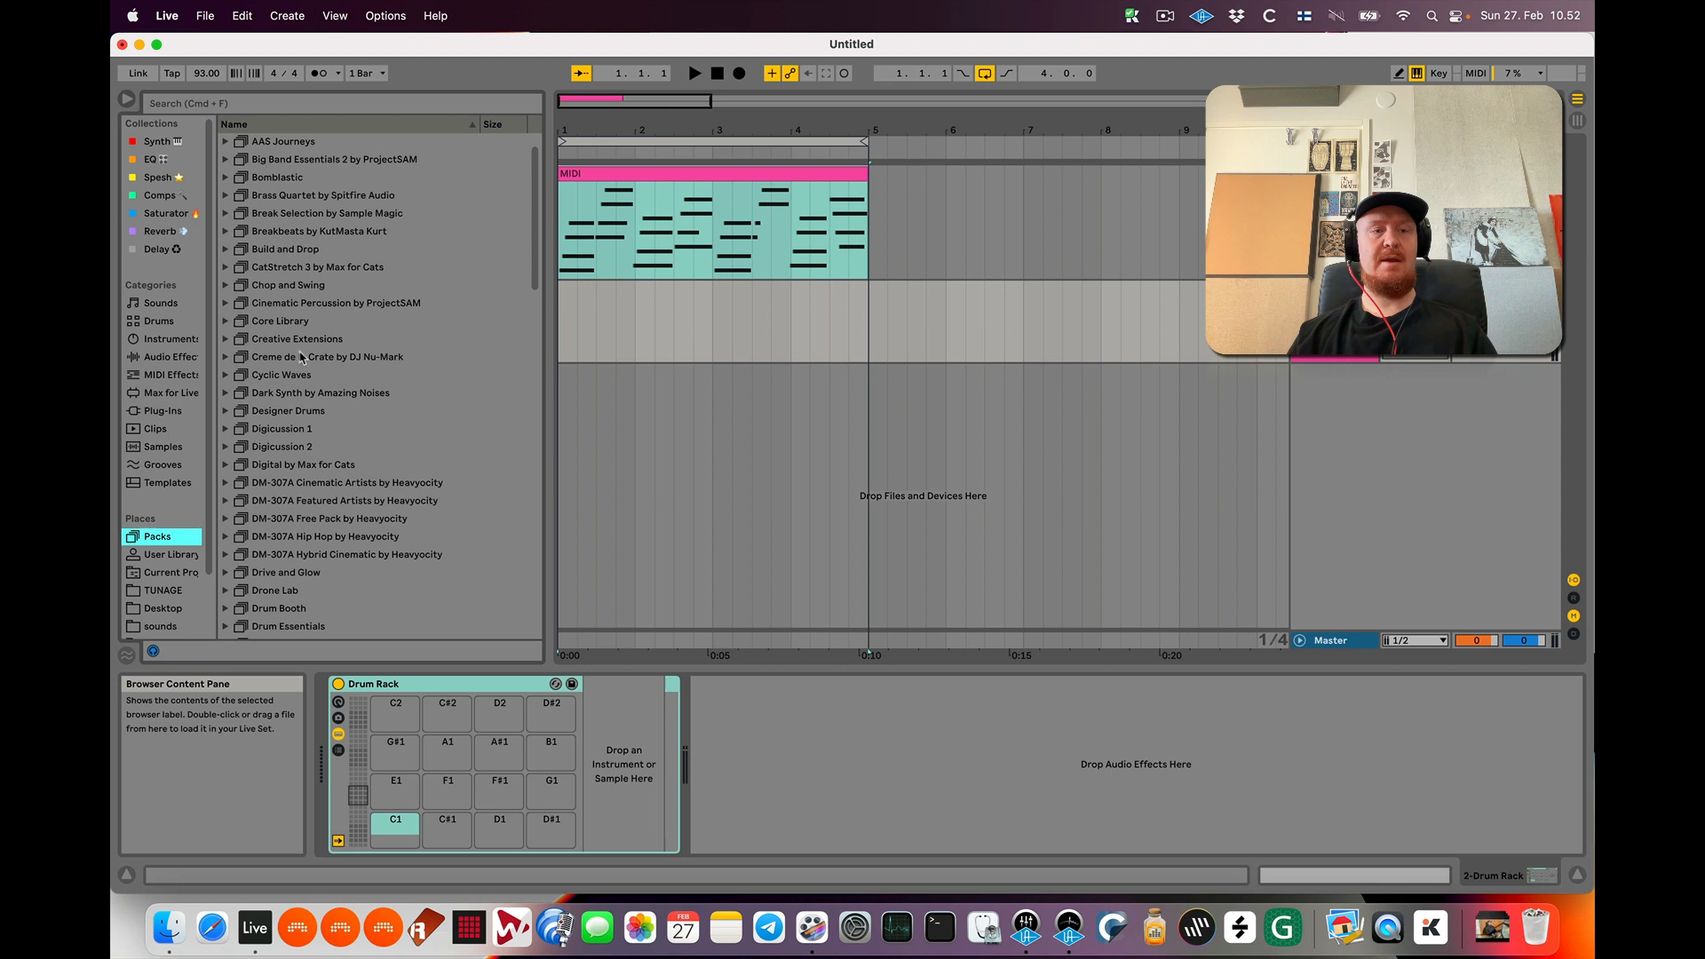
pyautogui.click(300, 360)
pyautogui.click(226, 359)
pyautogui.scroll(-5, 341, 497)
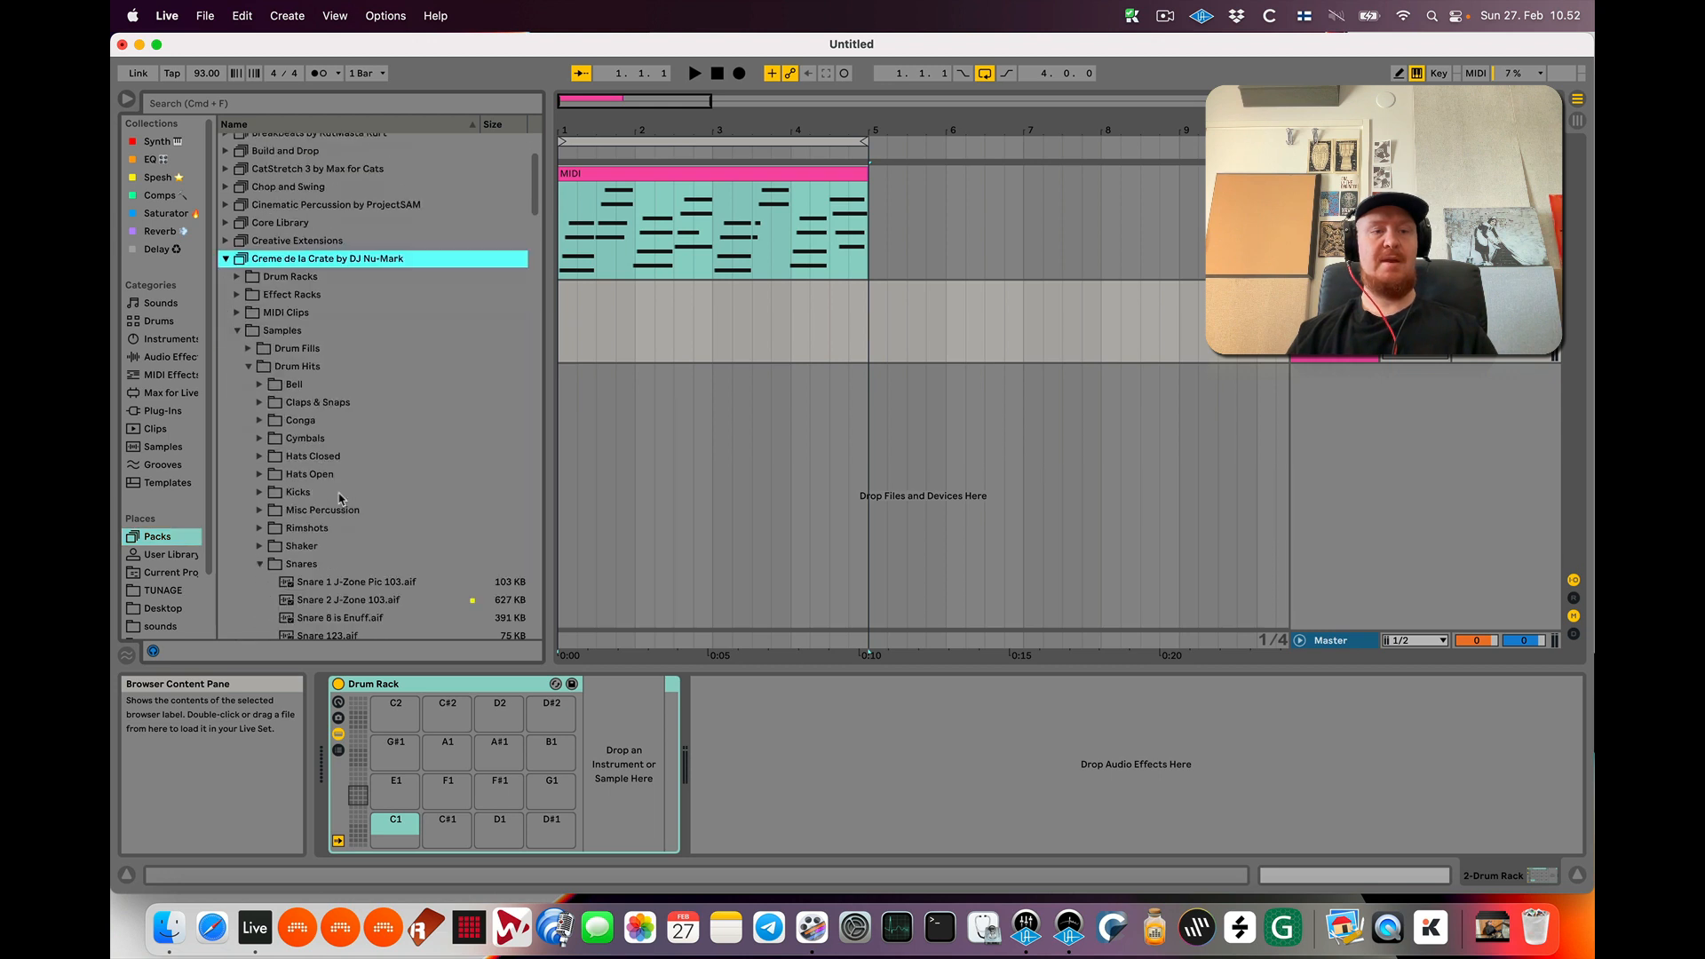
pyautogui.scroll(-1, 341, 498)
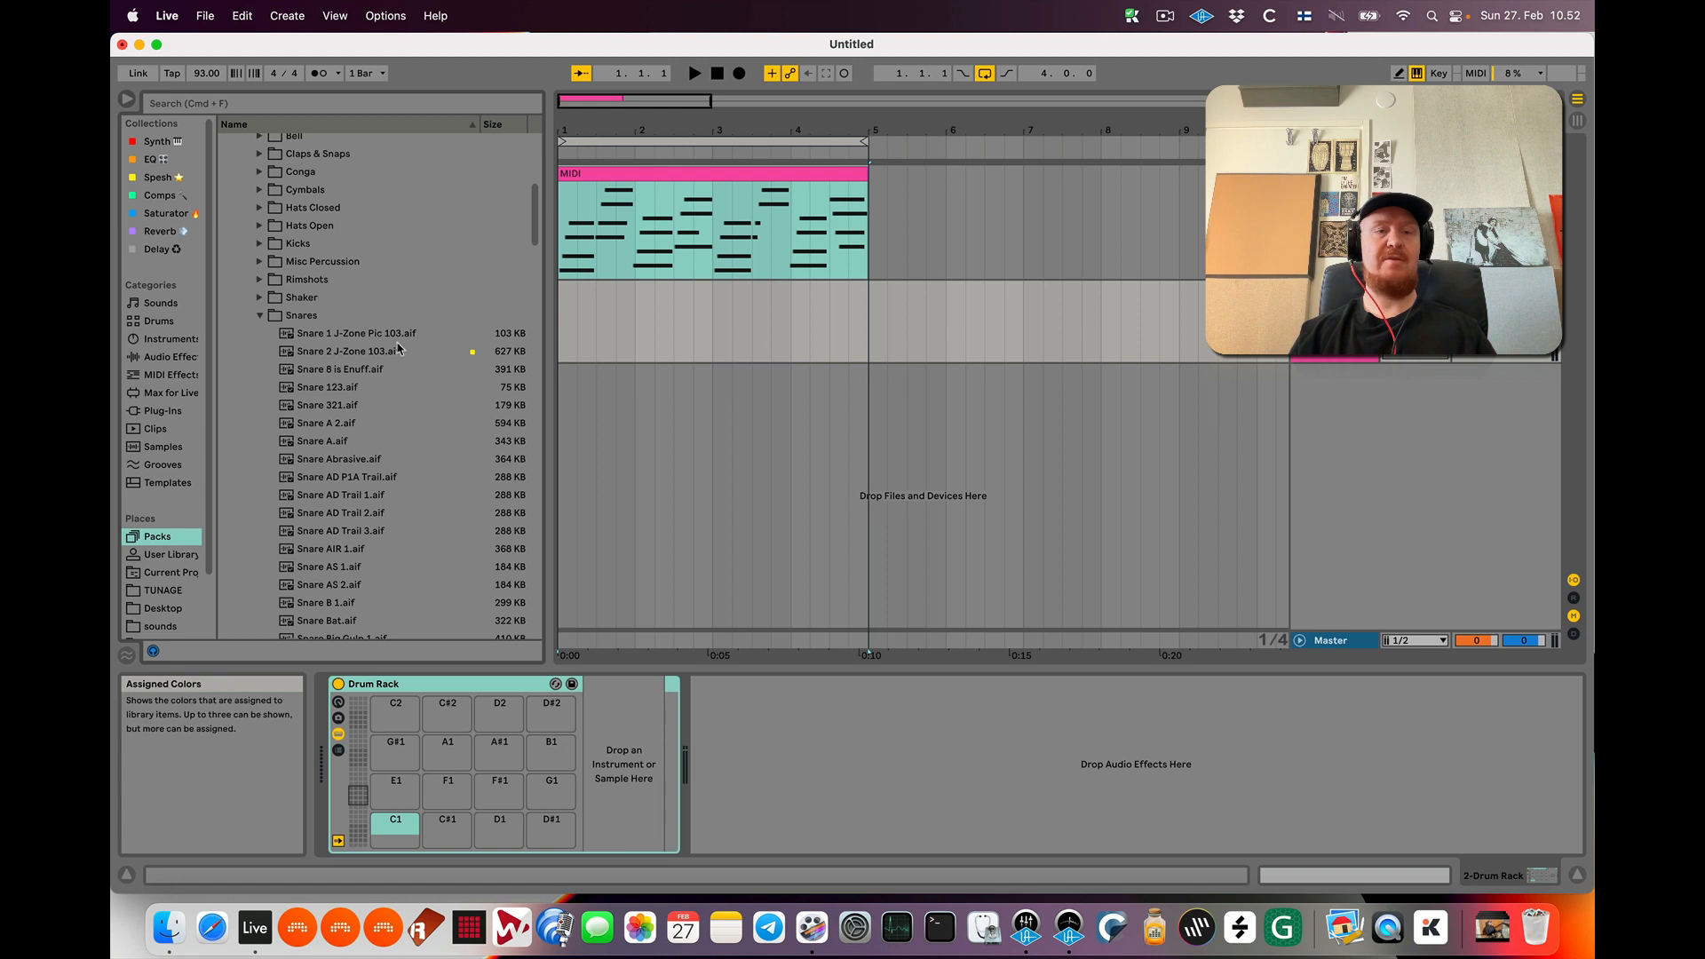
# Load Snare 2 J-Zone 103.aif onto the Drum Rack's C#1 pad and bring up the sample's collection color options
pyautogui.moveTo(397, 349); pyautogui.dragTo(451, 828)
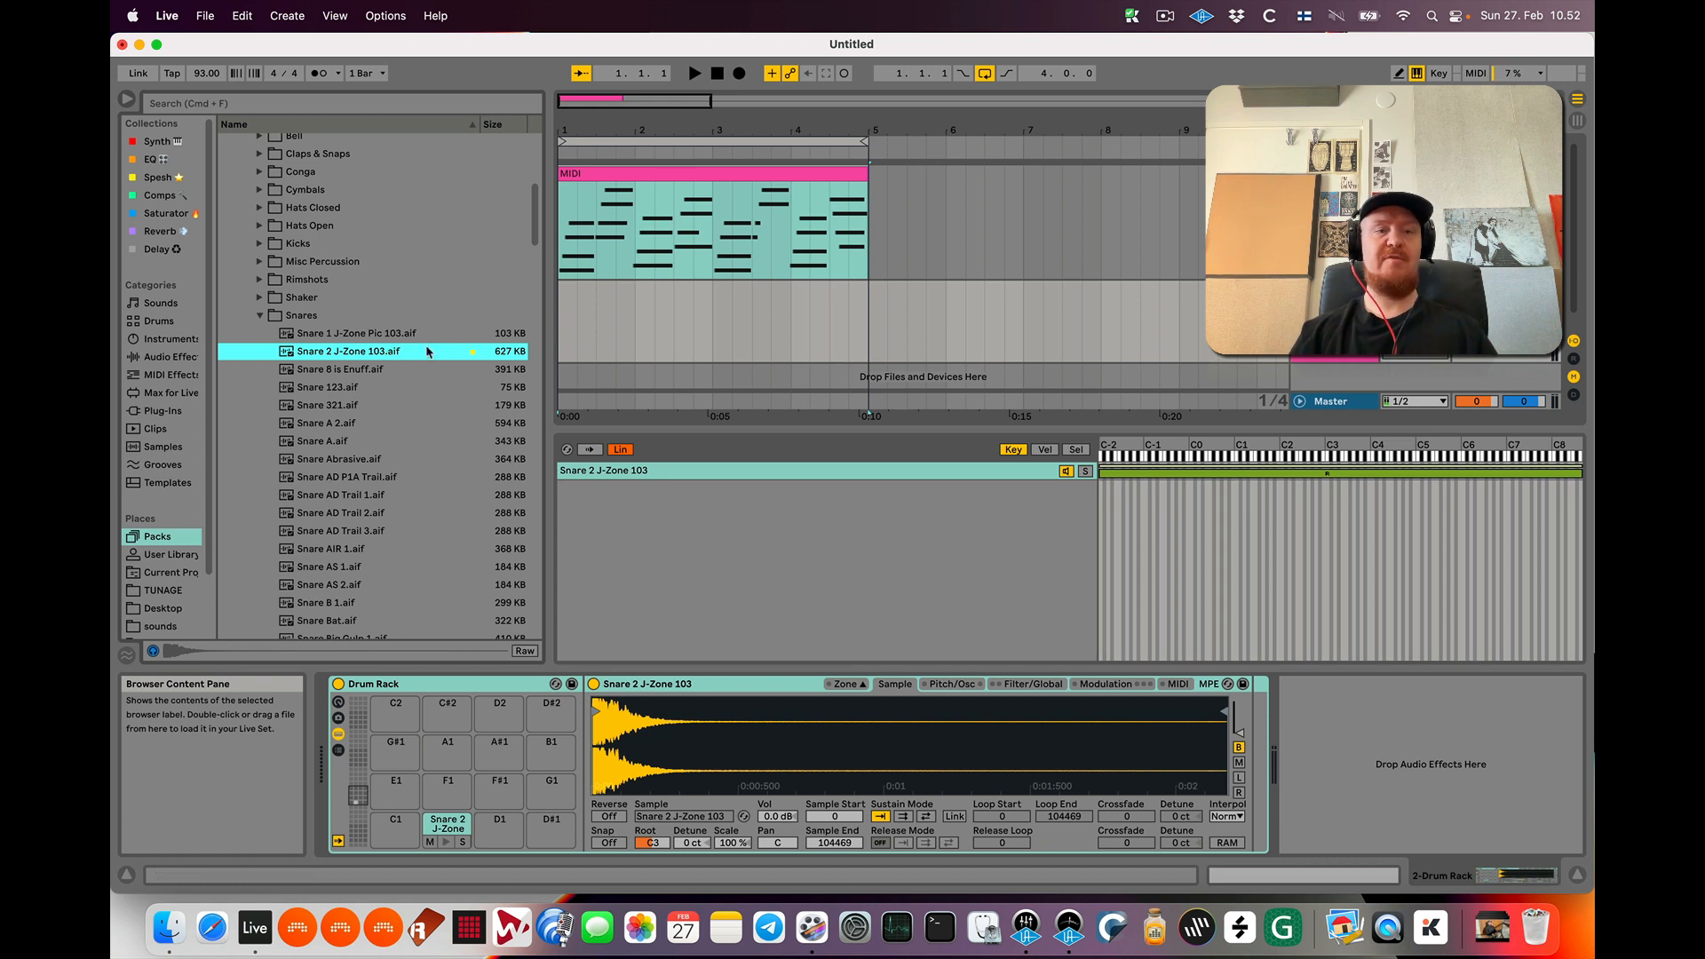
pyautogui.rightClick(453, 355)
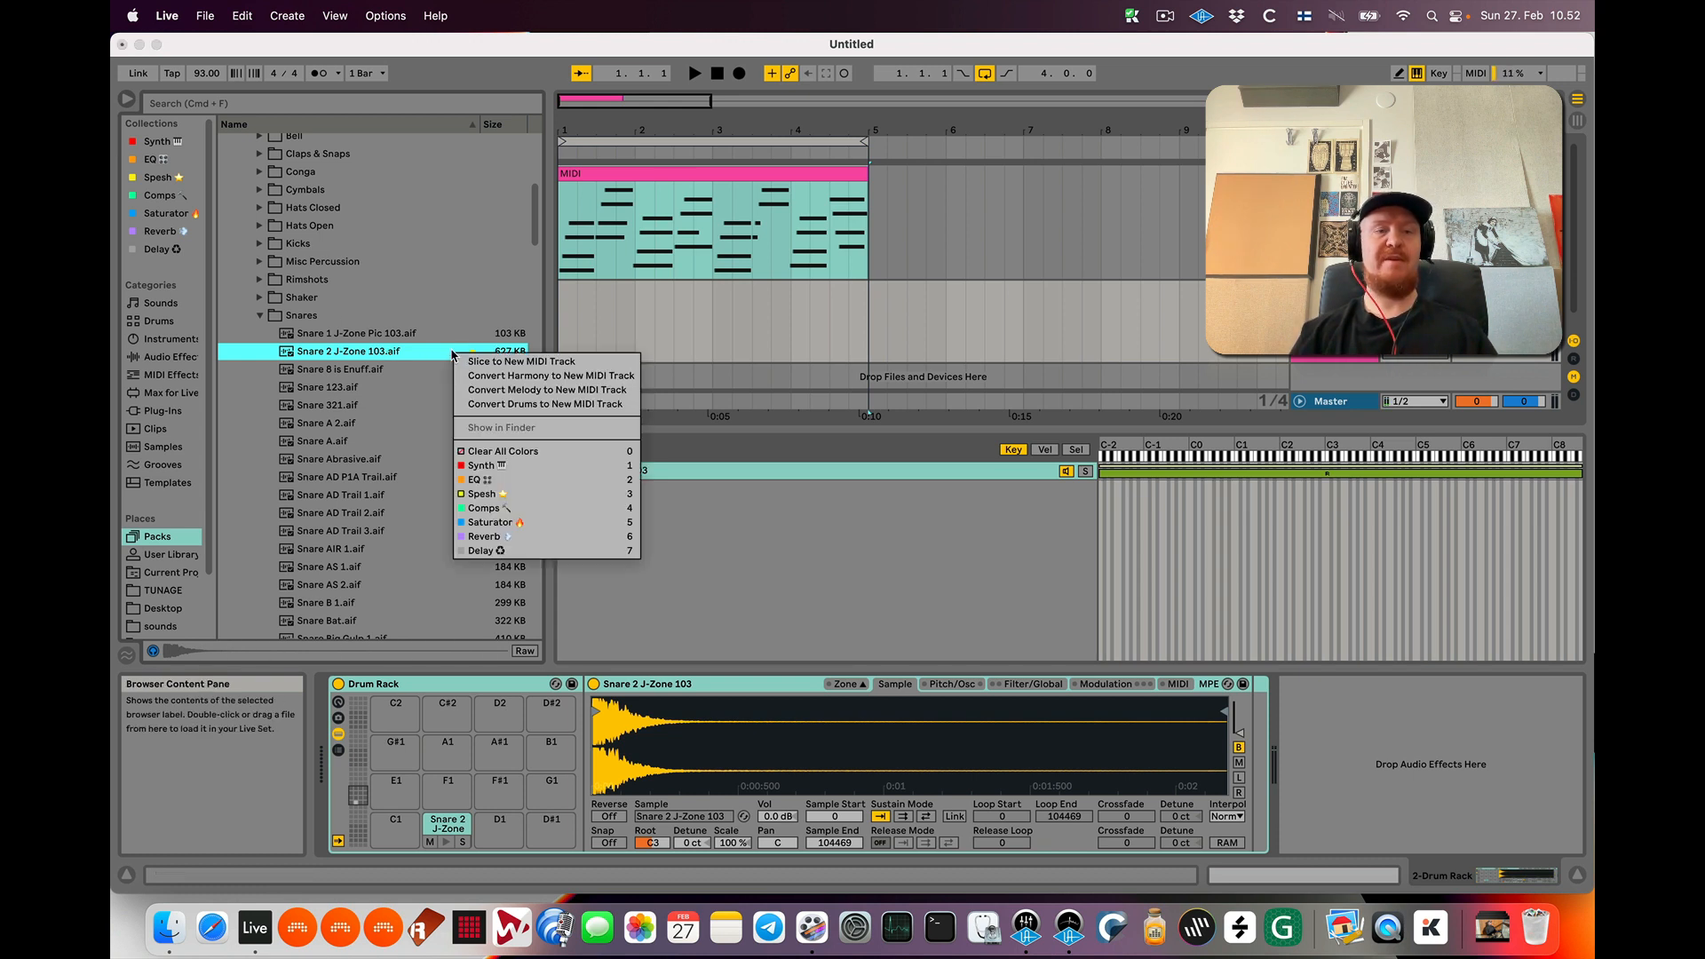
pyautogui.click(527, 495)
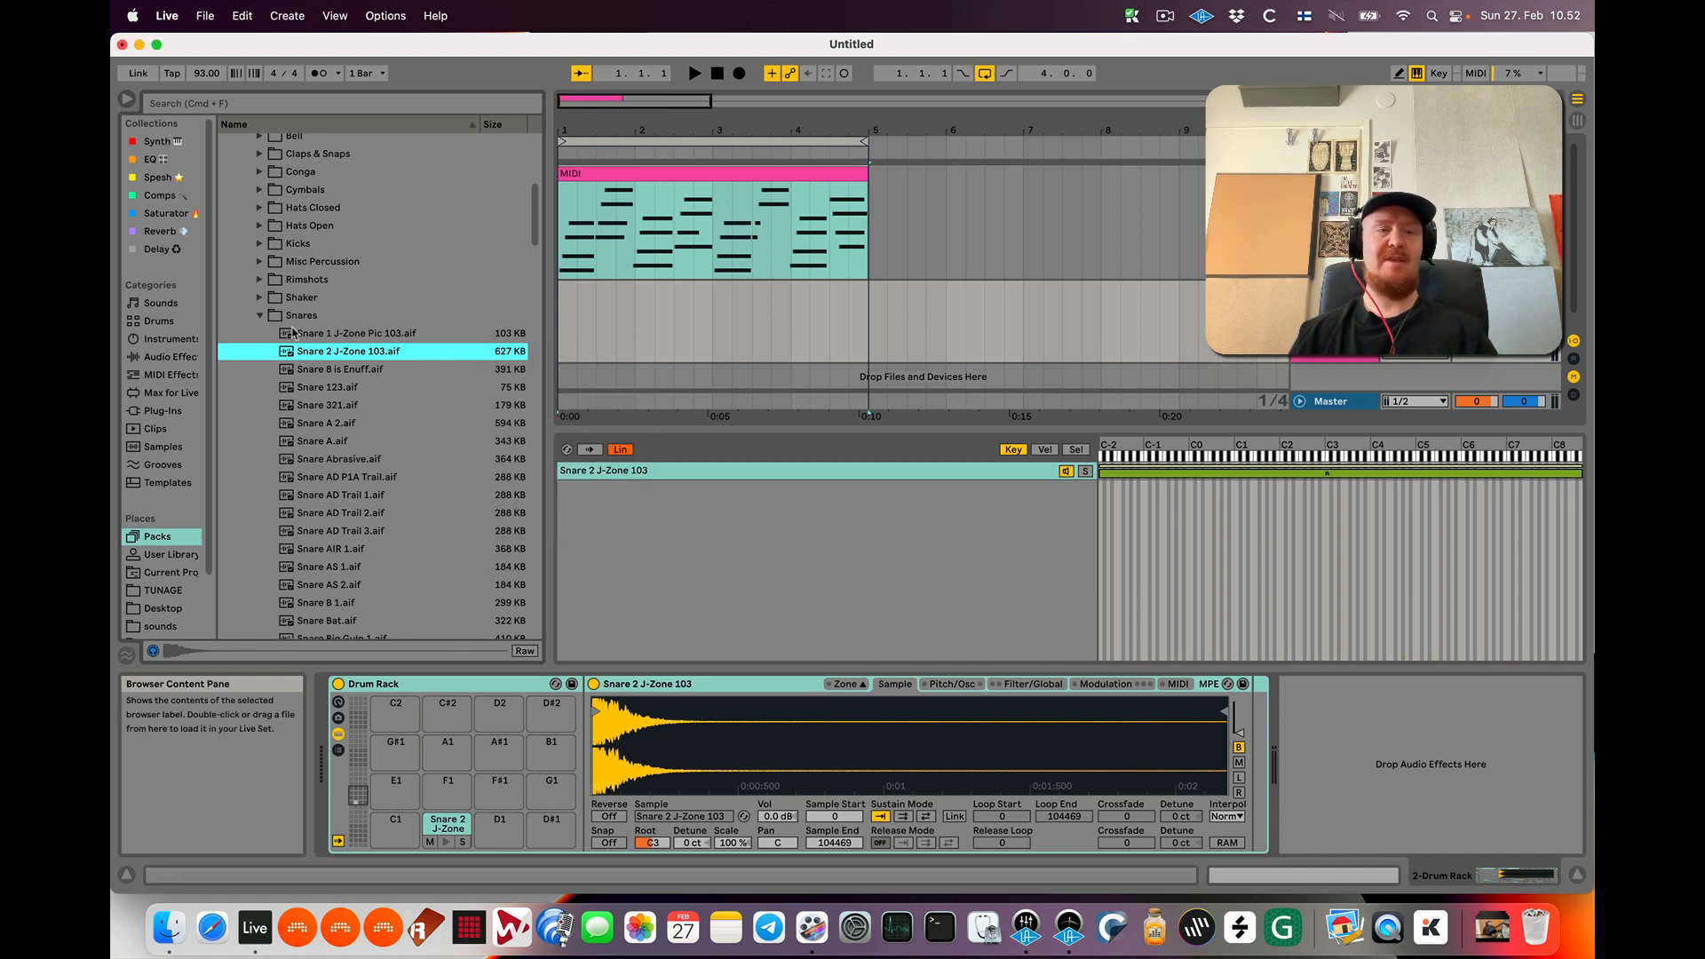
# Load Kick A 3.aif from the pack's kicks onto the C1 pad and bring up the sample's collection color options
pyautogui.scroll(3, 264, 346)
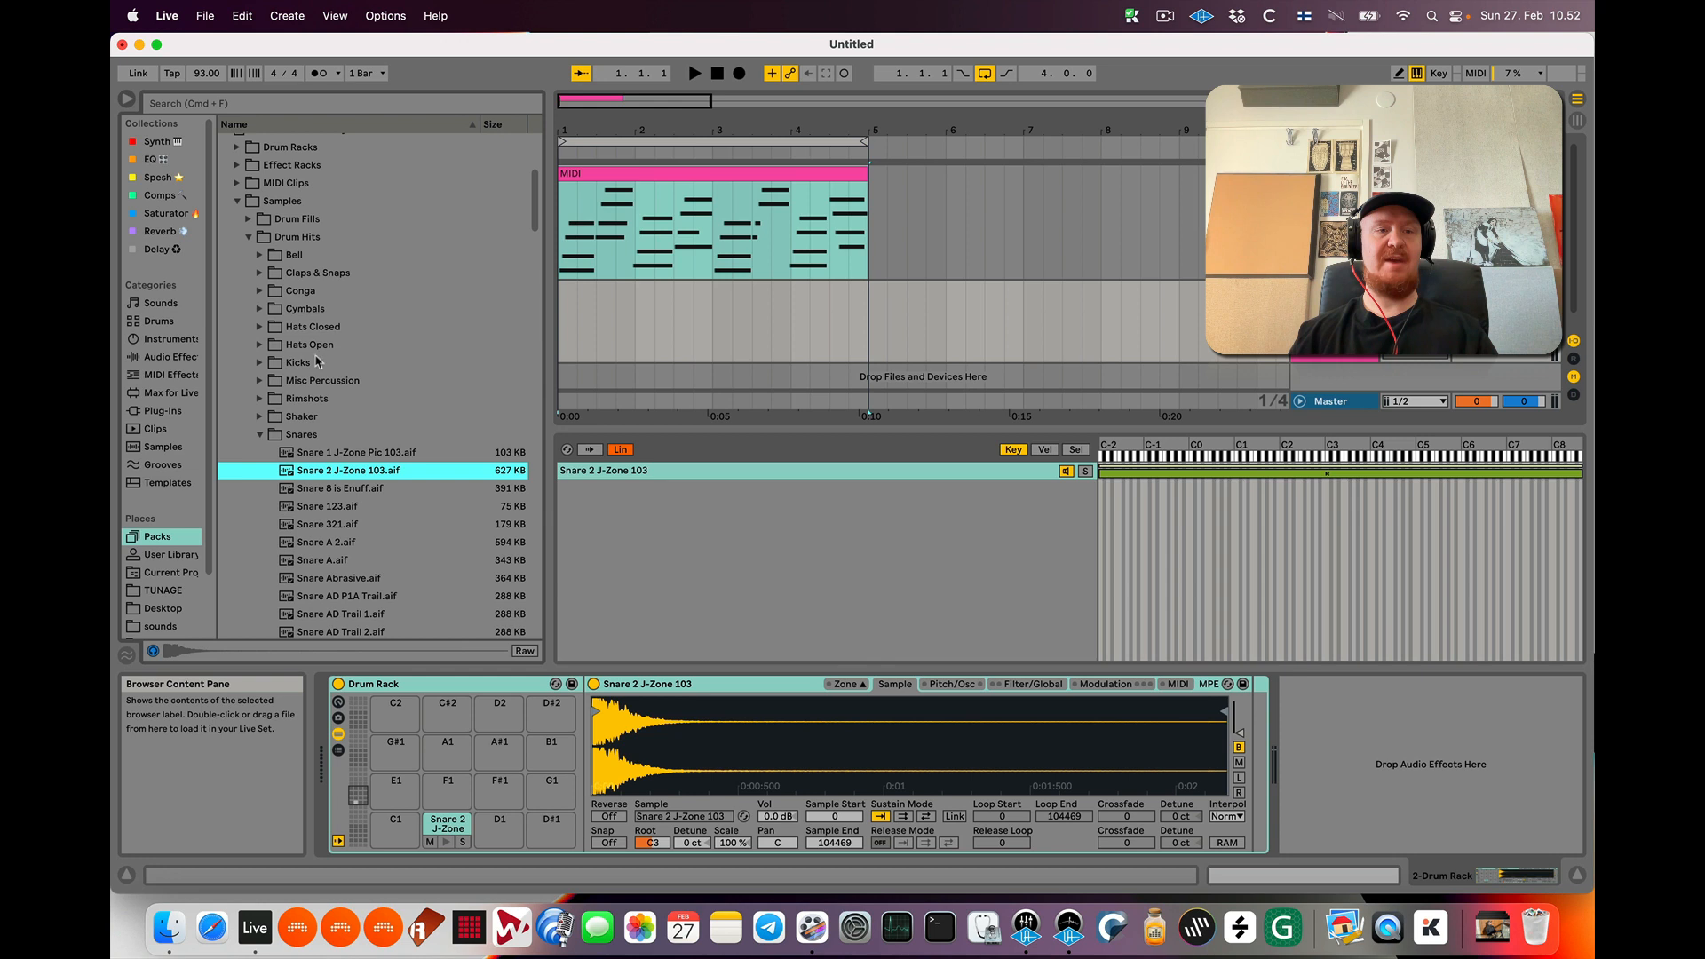
pyautogui.click(261, 363)
pyautogui.scroll(-1, 336, 367)
pyautogui.click(343, 364)
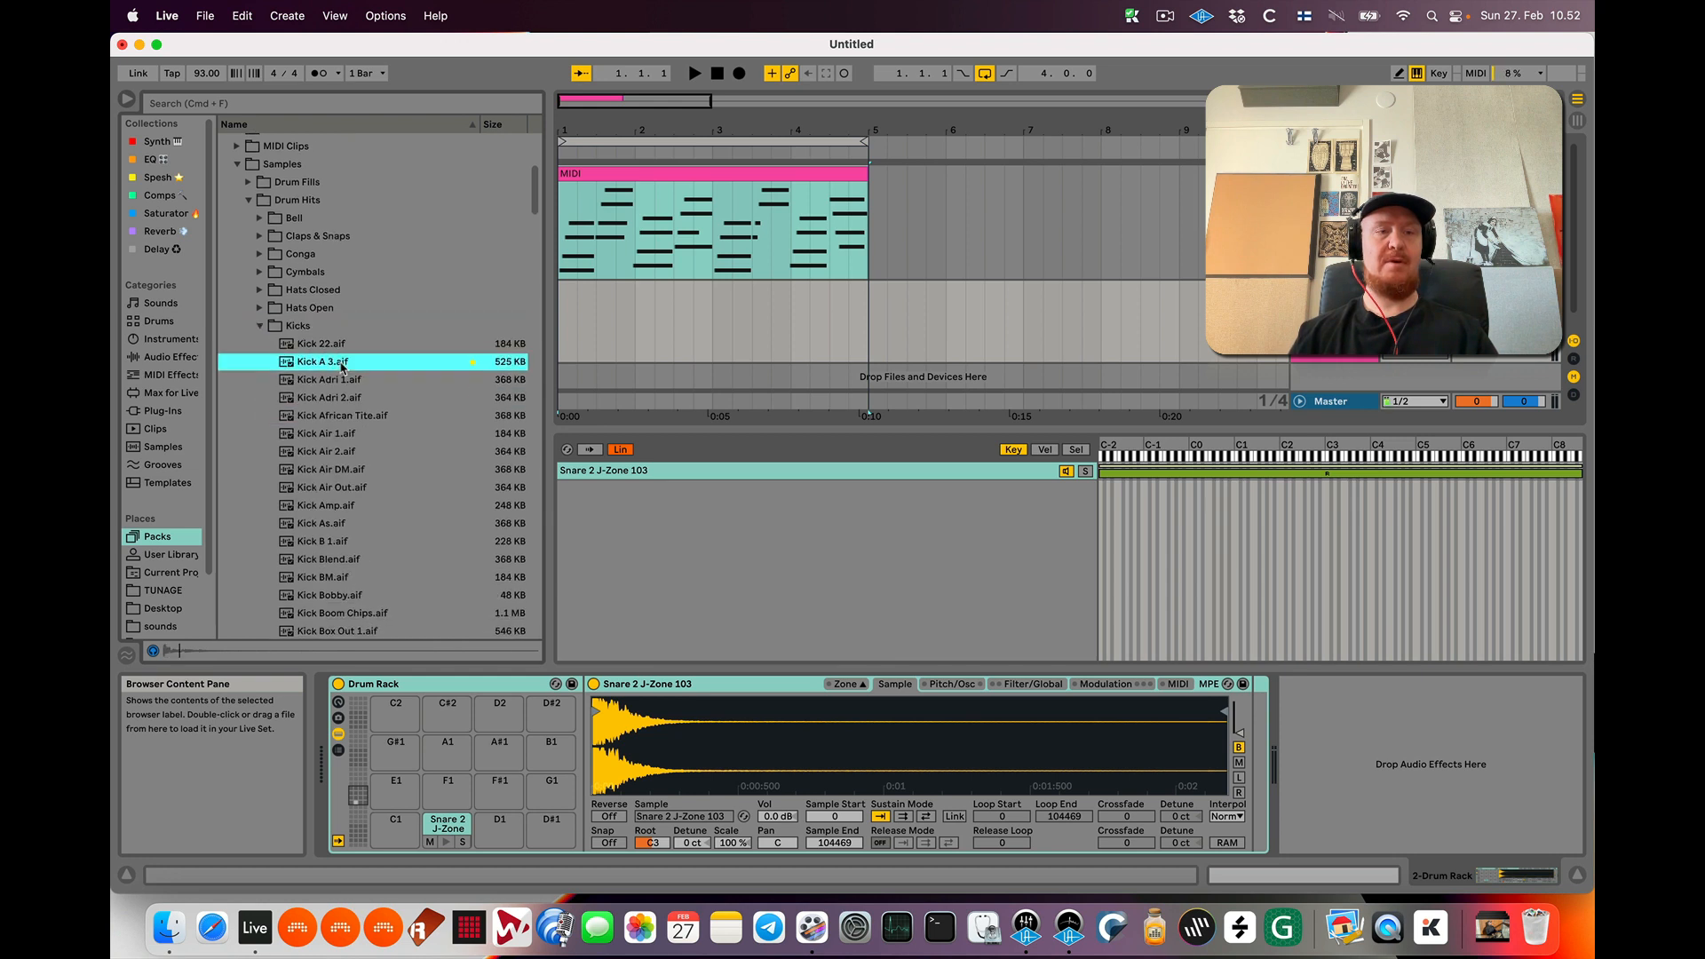
pyautogui.moveTo(320, 367); pyautogui.dragTo(401, 823)
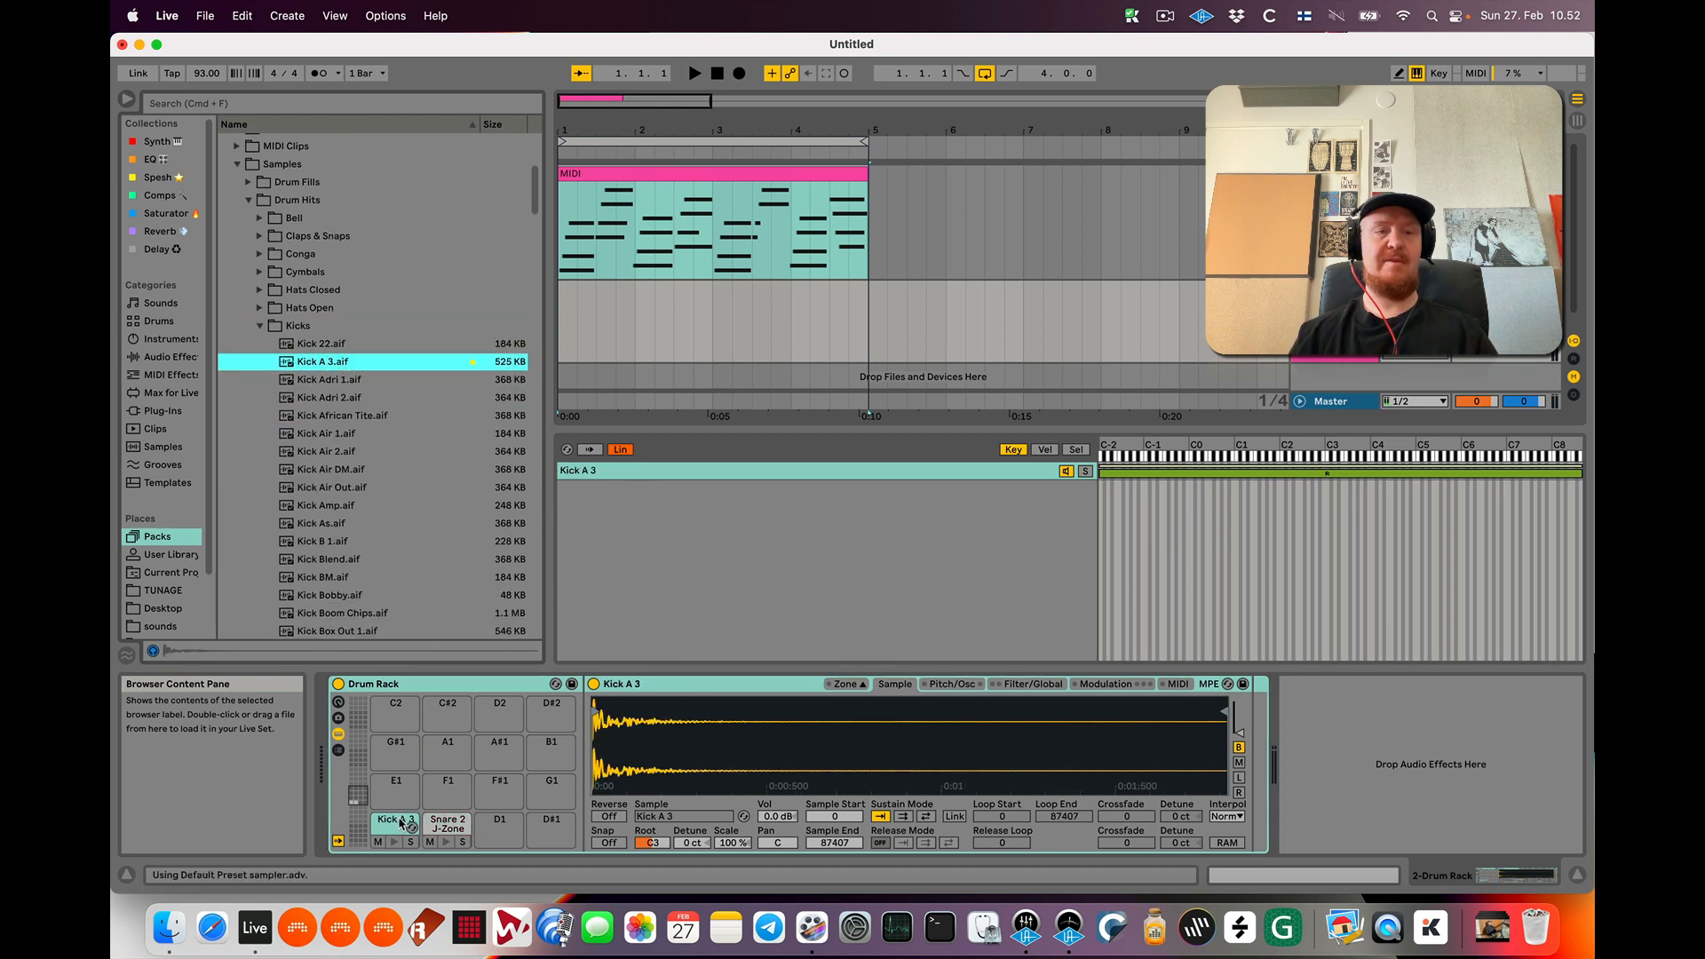
pyautogui.rightClick(477, 359)
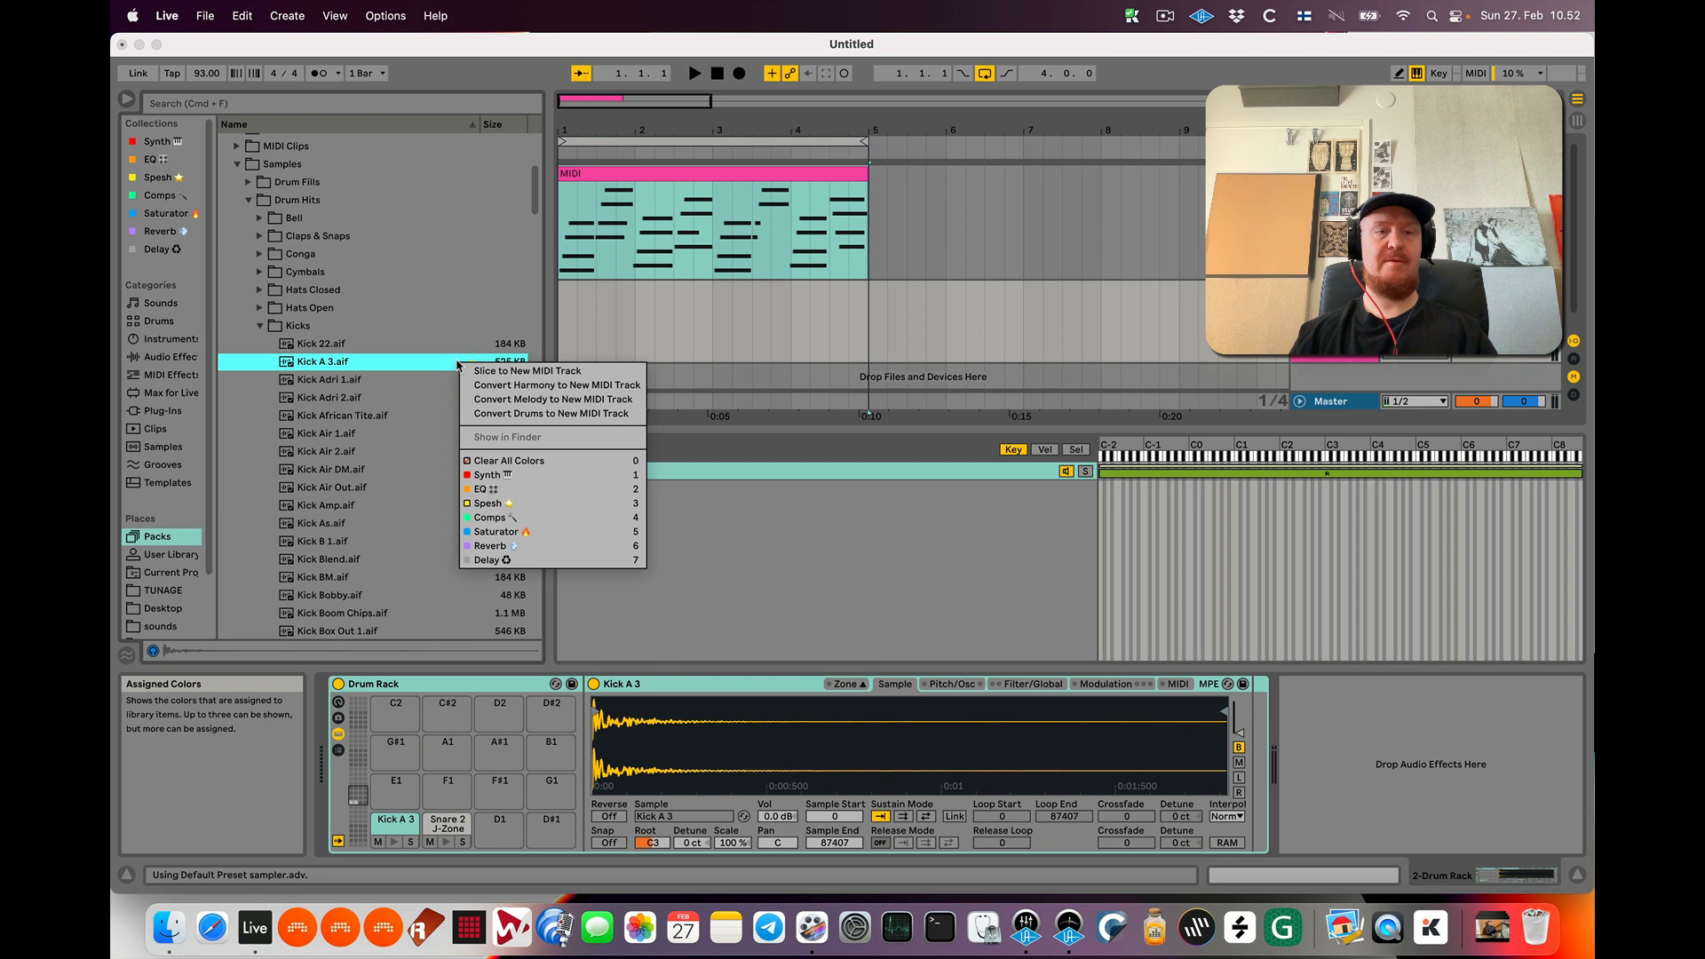
pyautogui.click(513, 510)
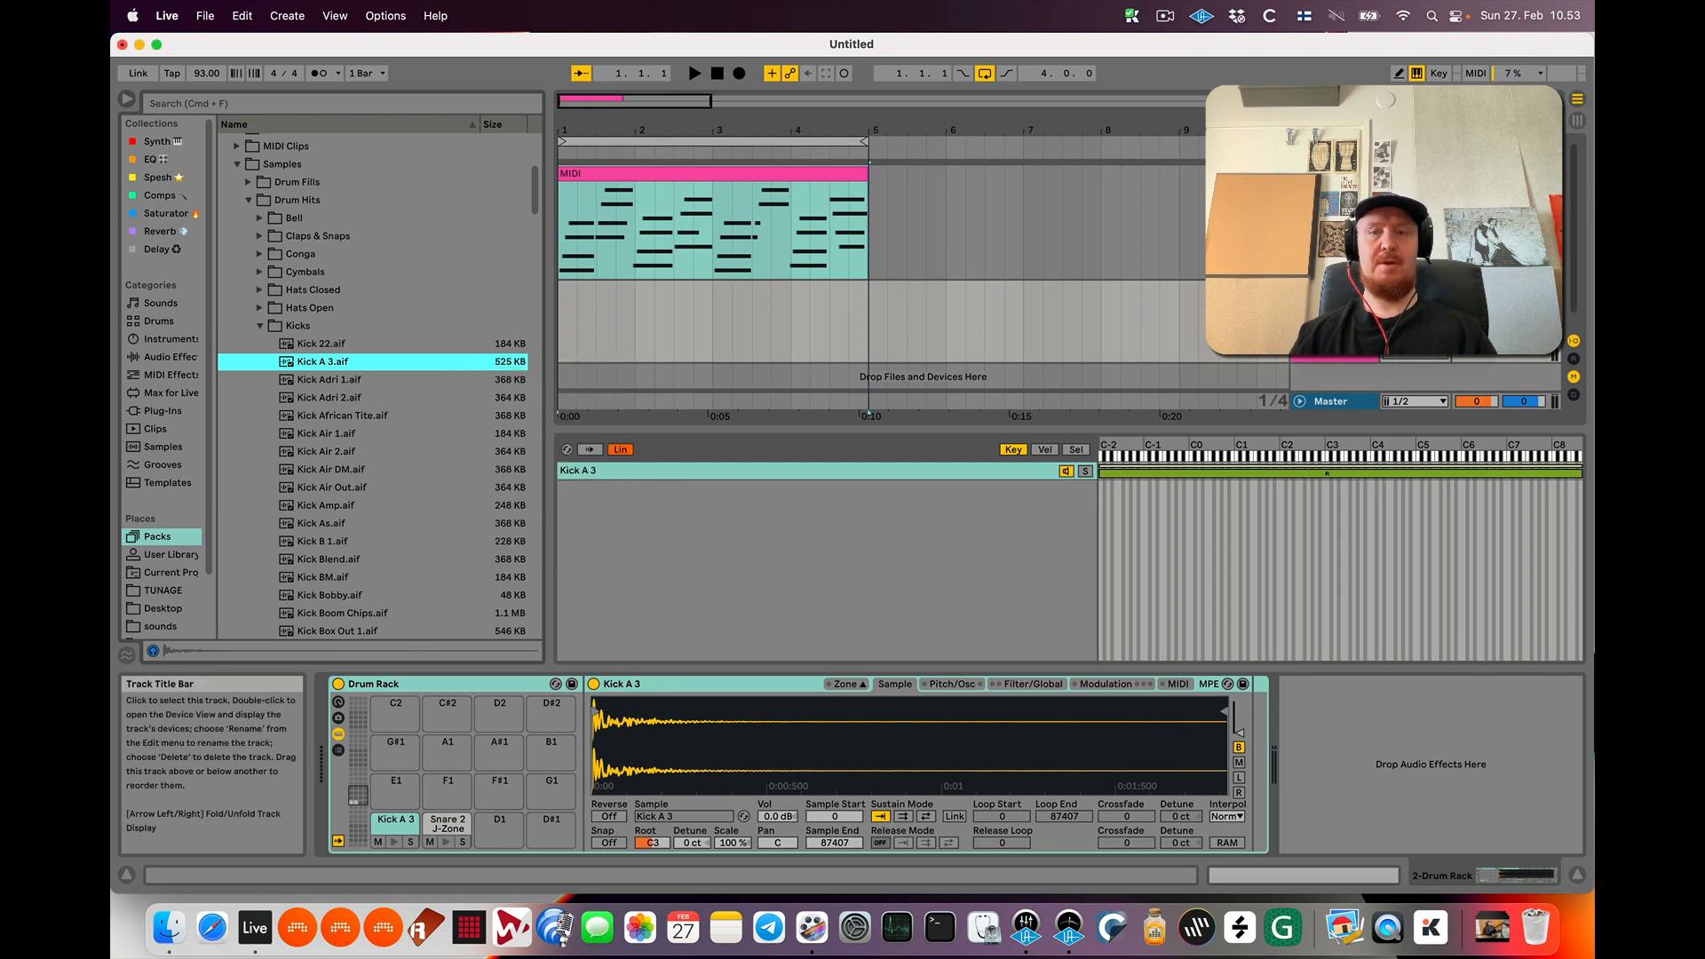
# Set the Drum Rack track's MIDI input to All Ins and play its kick and snare pads
pyautogui.click(1335, 292)
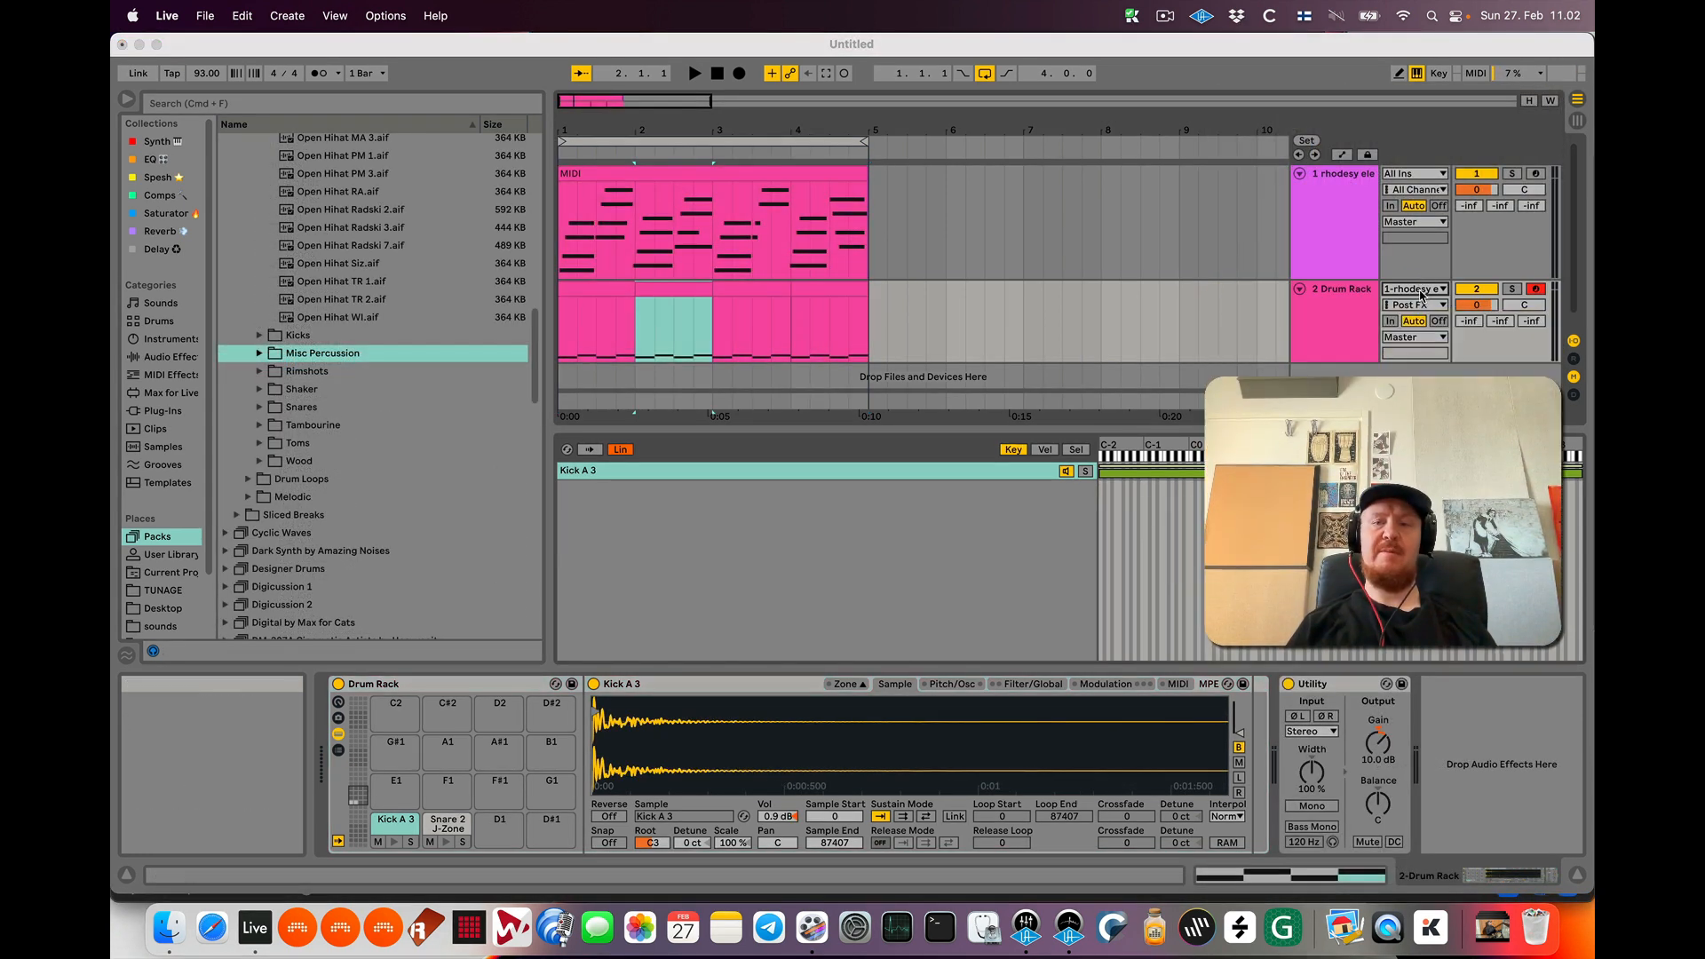
pyautogui.click(1420, 291)
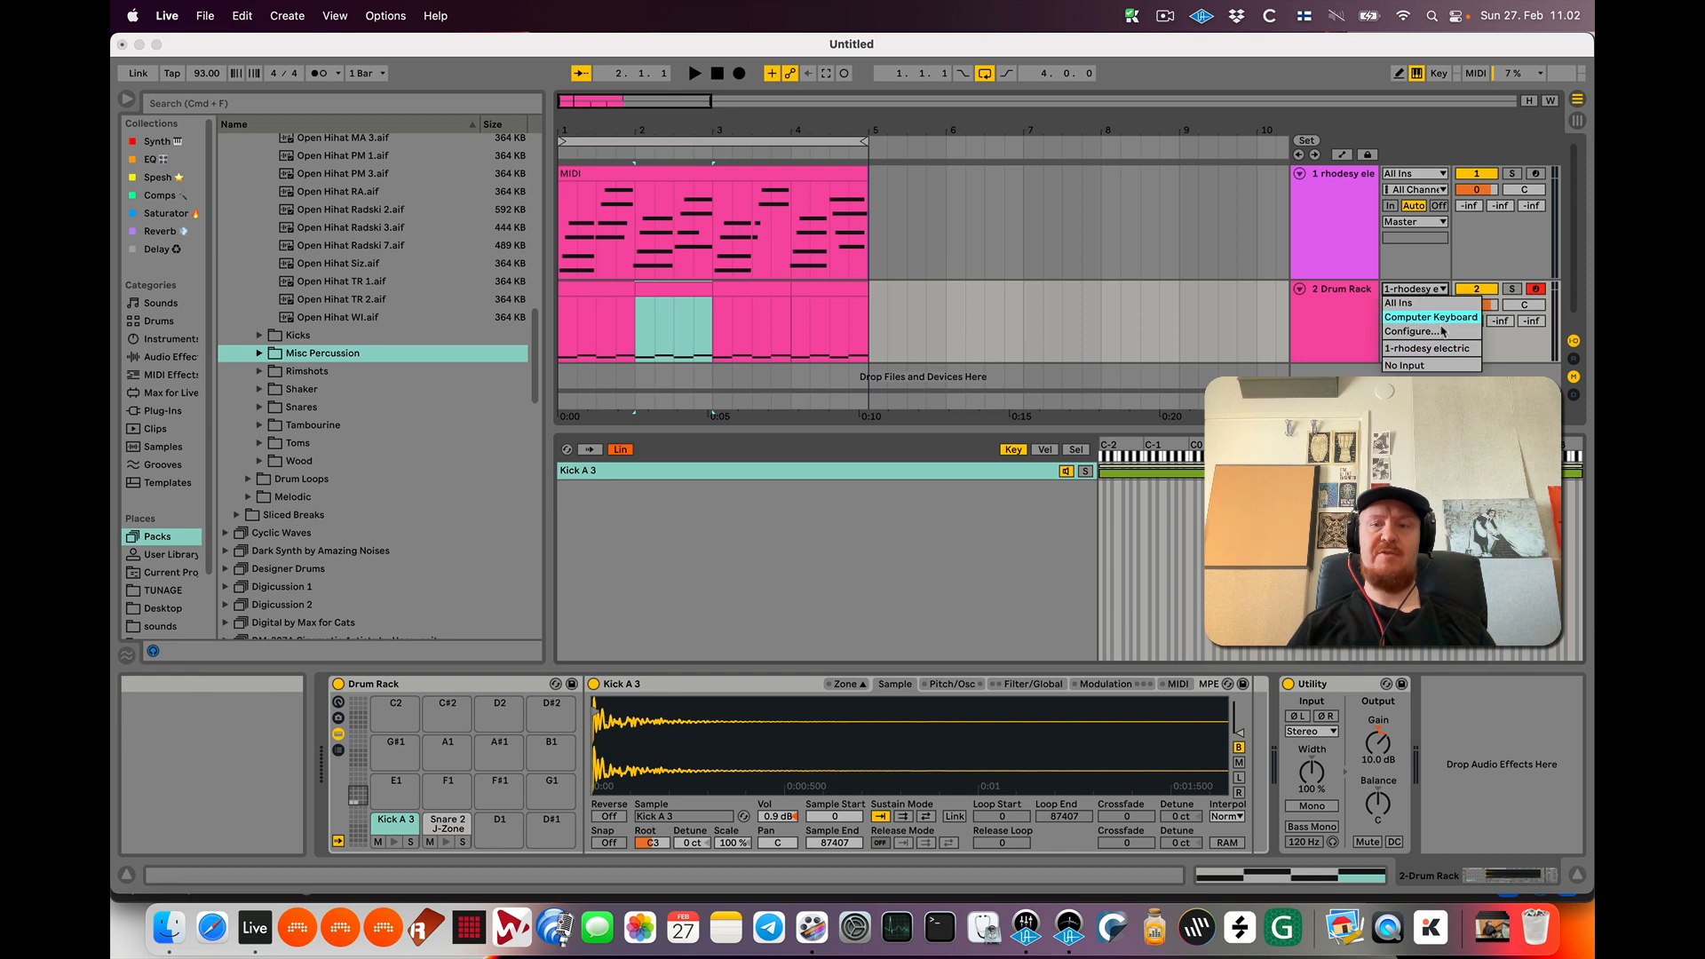
pyautogui.click(1401, 304)
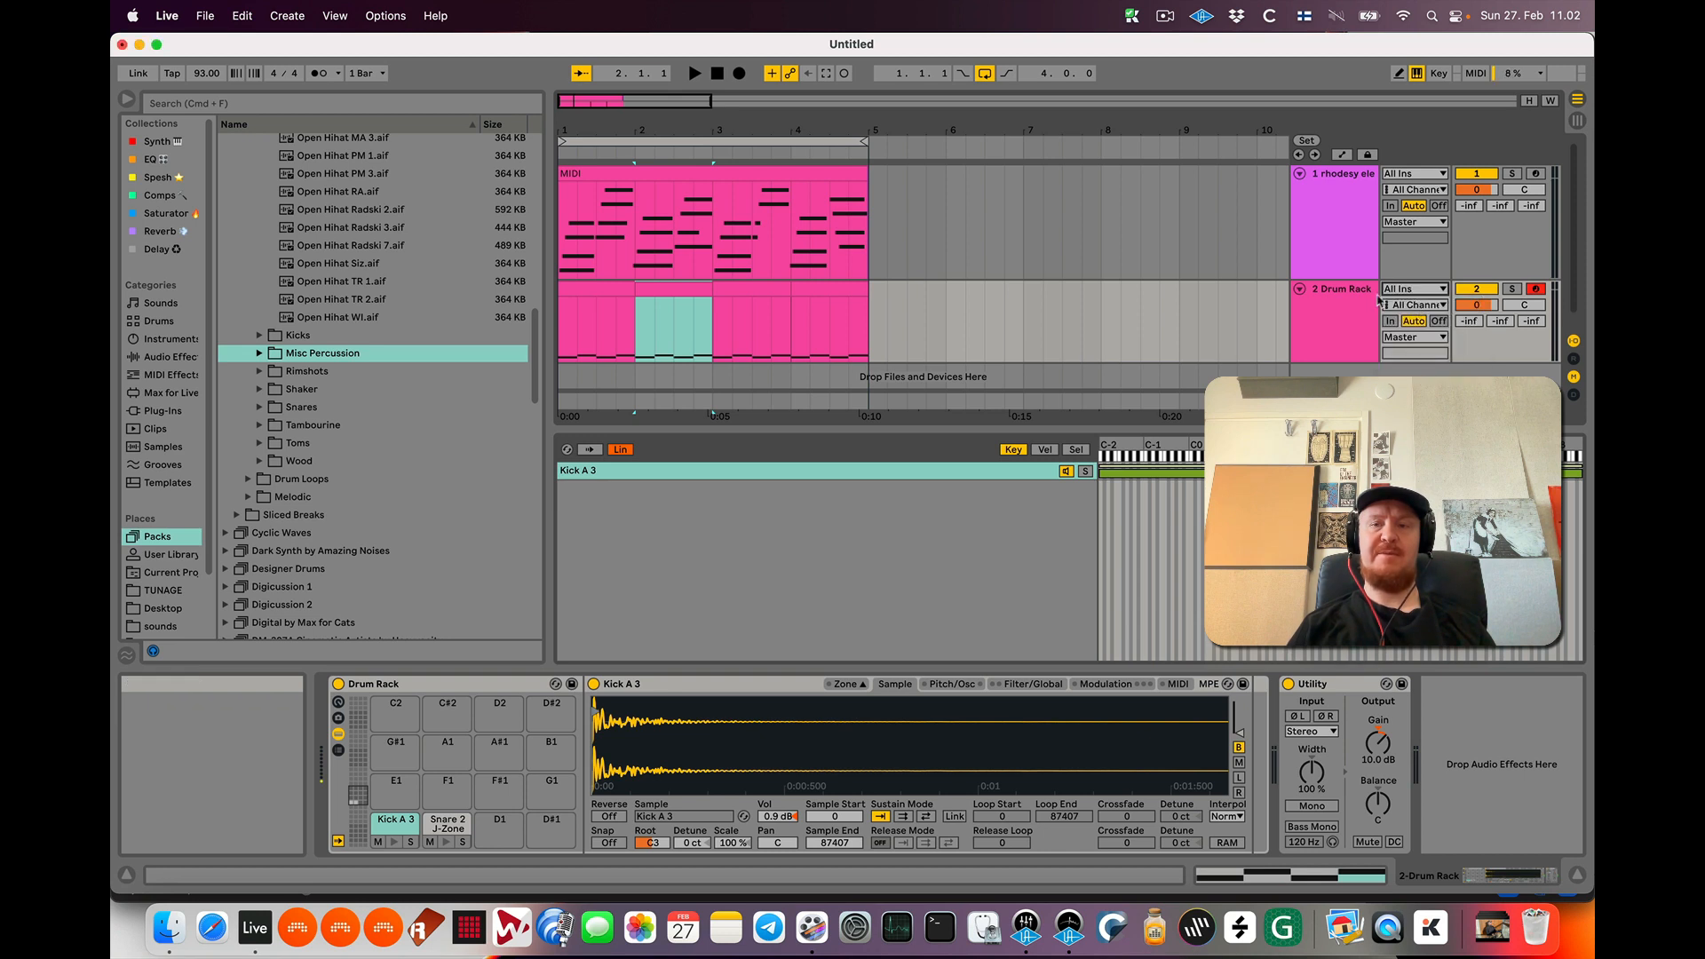
pyautogui.press('w')
pyautogui.press('a')
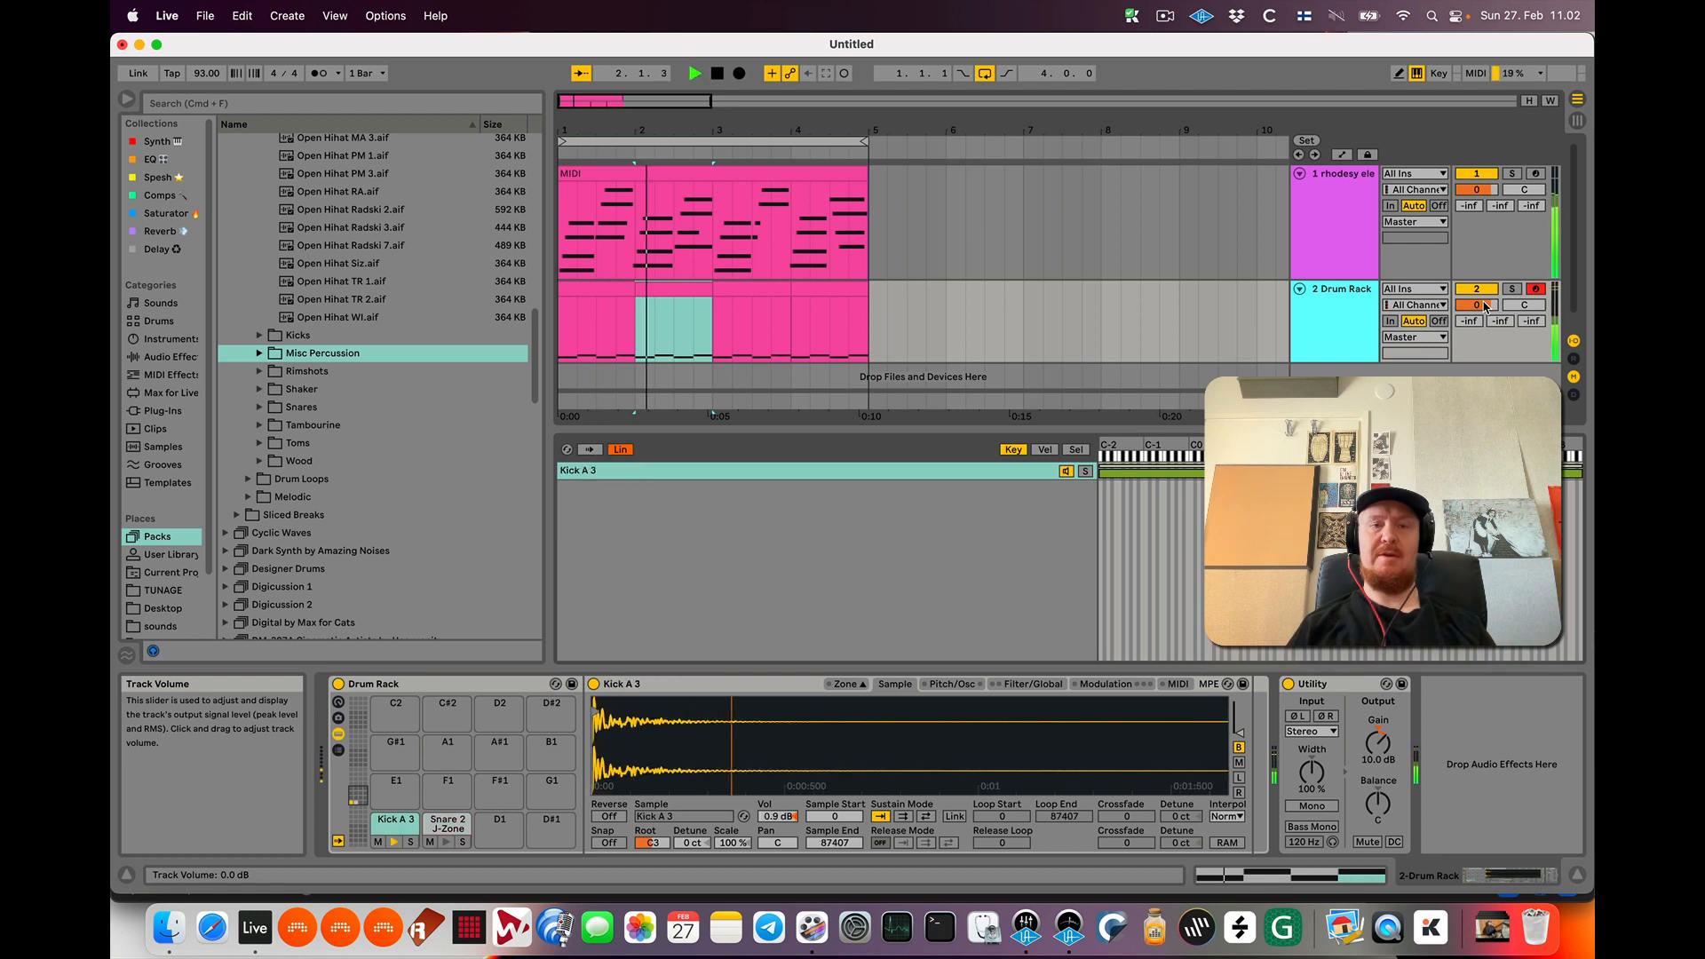
# Play back the beat and delete the drum clips in bars 2 to 4, keeping only the first bar
pyautogui.click(602, 287)
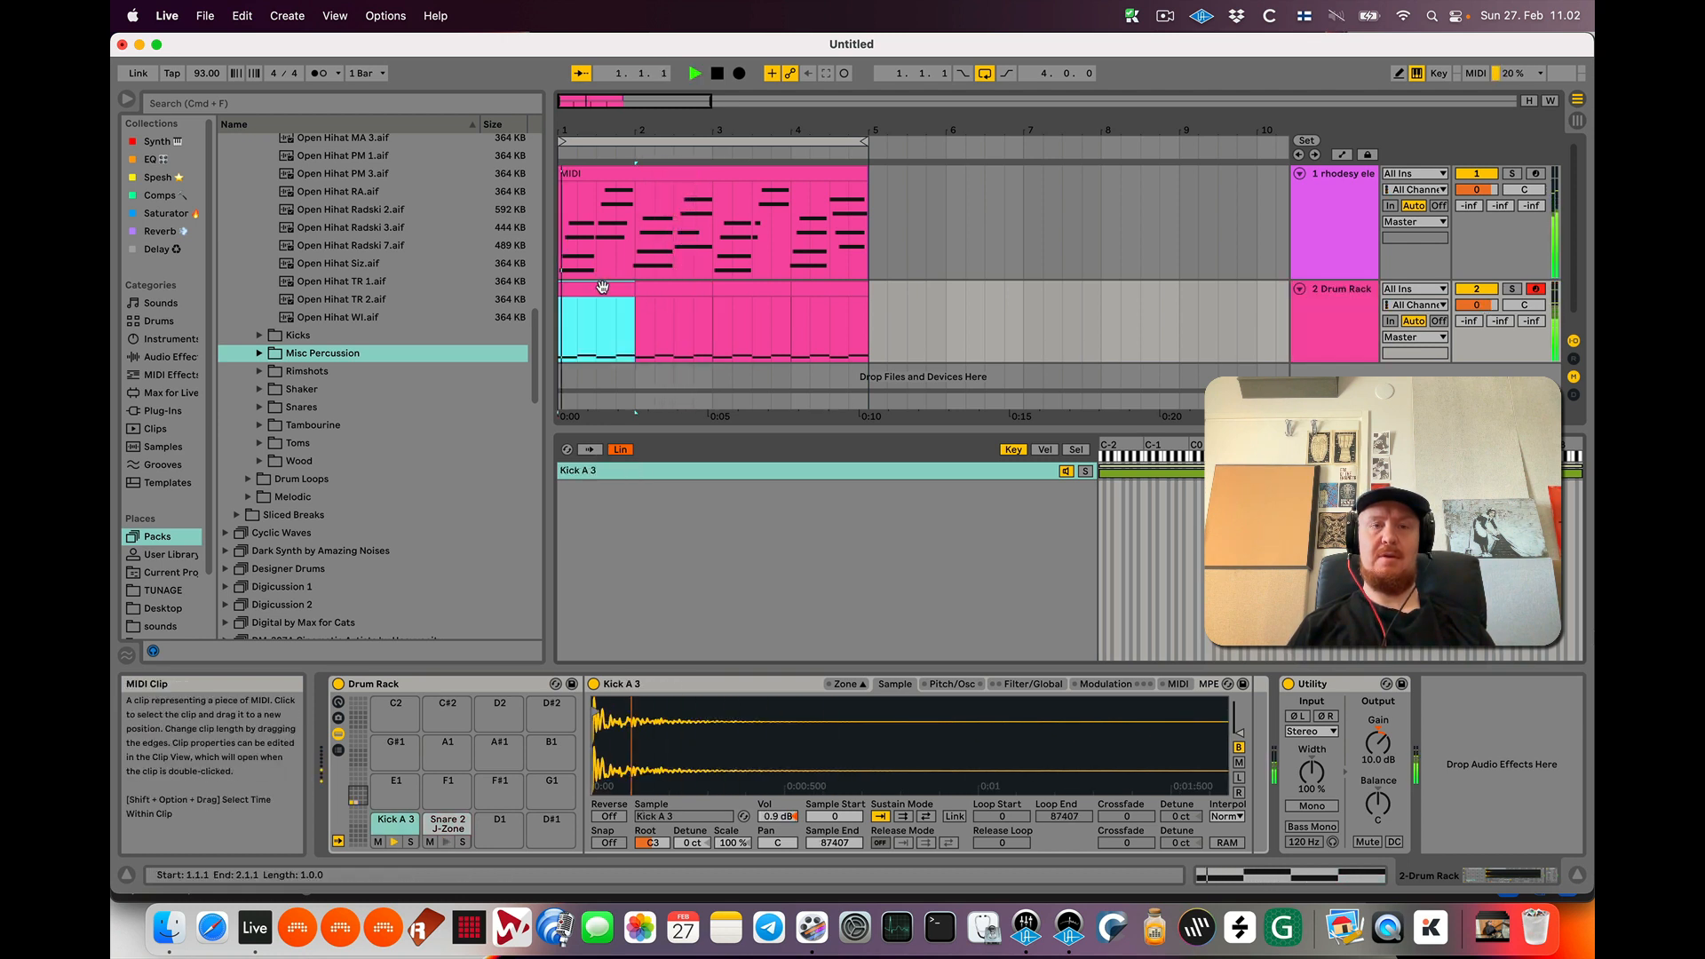
pyautogui.click(840, 301)
pyautogui.keyDown('shift'); pyautogui.click(686, 298); pyautogui.keyUp('shift')
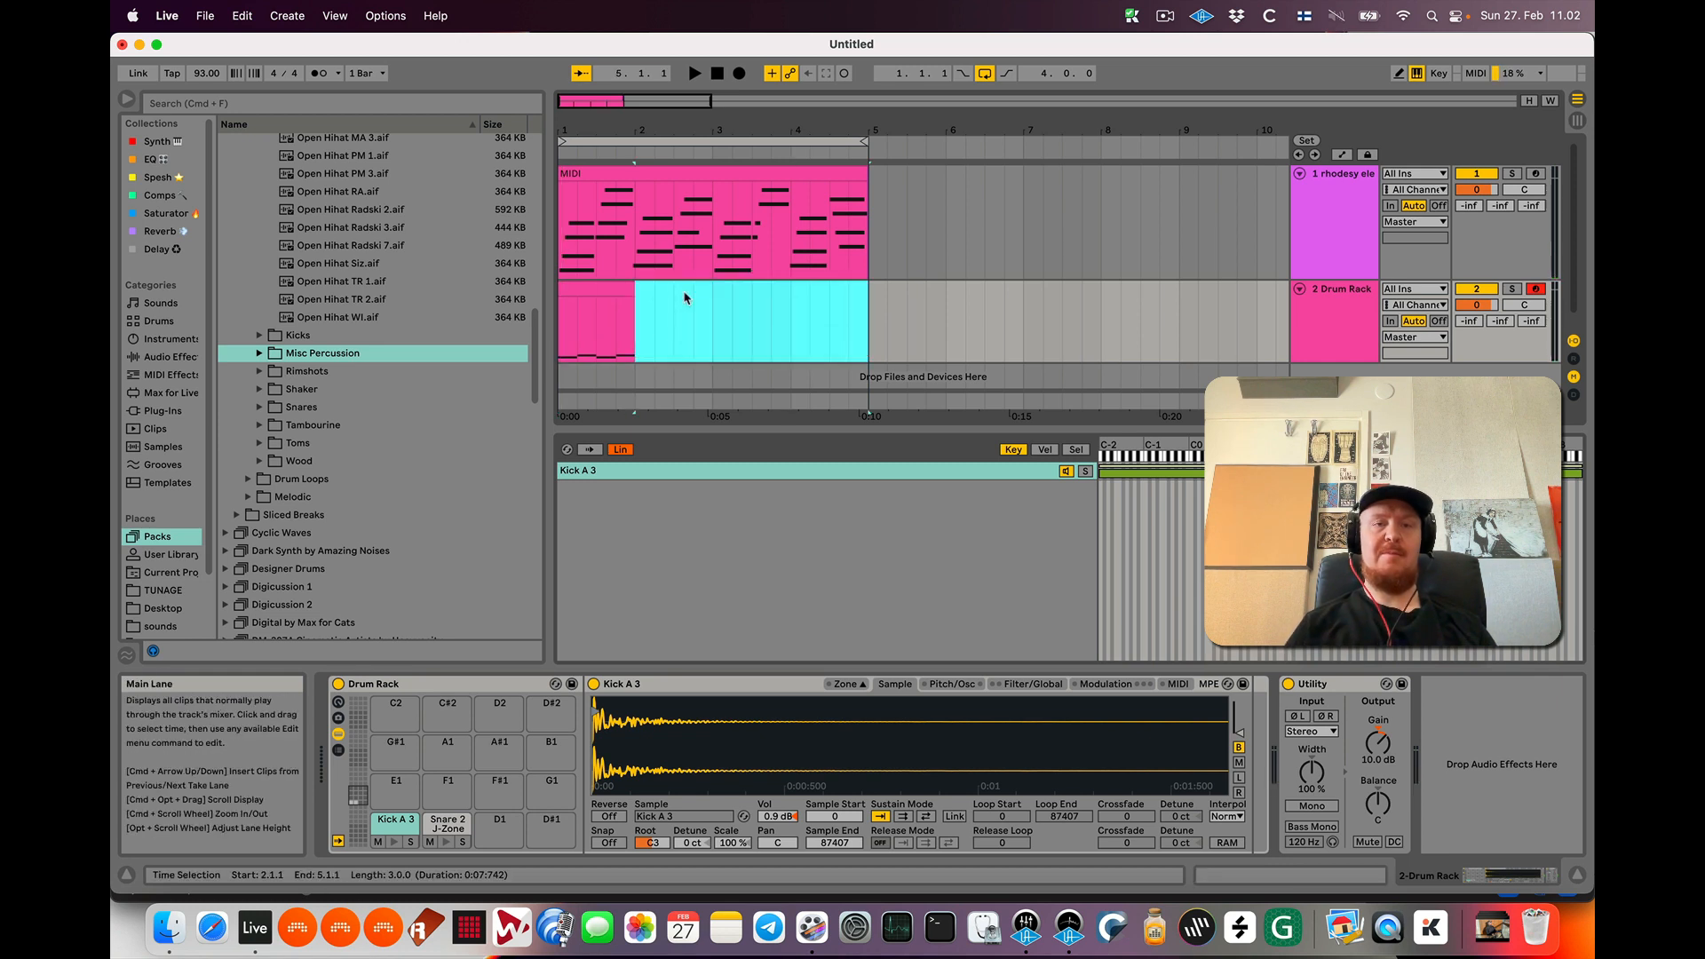
# Raise all kick and snare notes in the drum clip to velocity 127 and play back with the track volume lowered to -17.4 dB
pyautogui.doubleClick(609, 285)
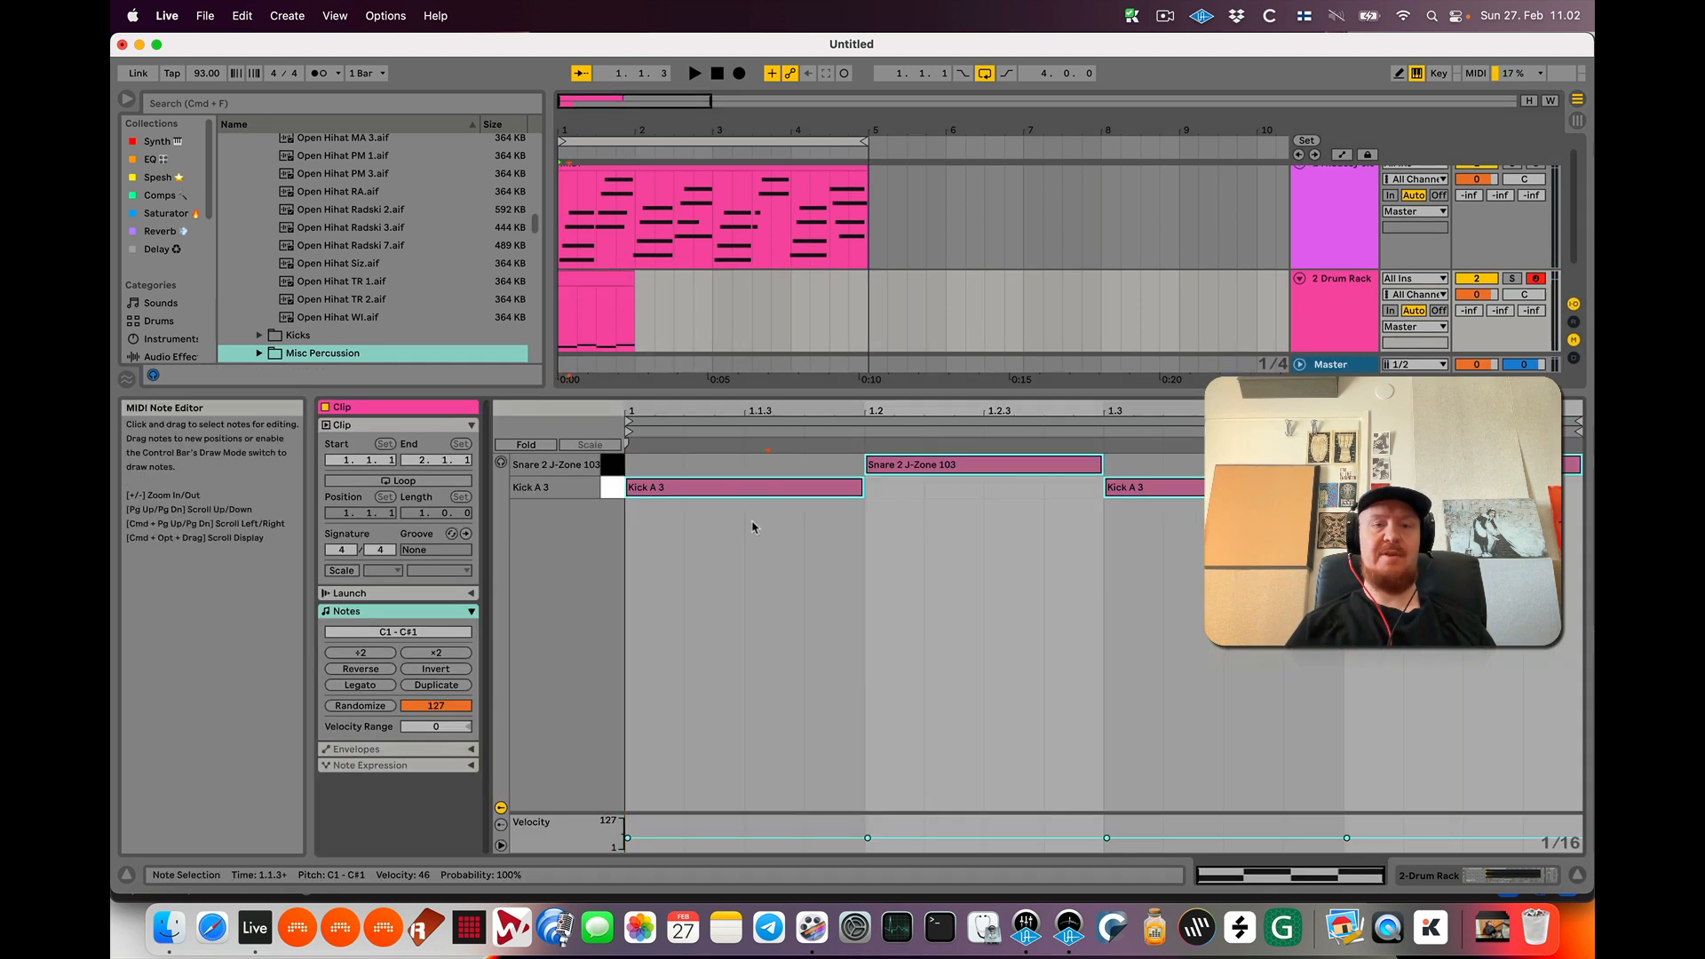
pyautogui.press('super+a')
pyautogui.moveTo(728, 491); pyautogui.dragTo(728, 416)
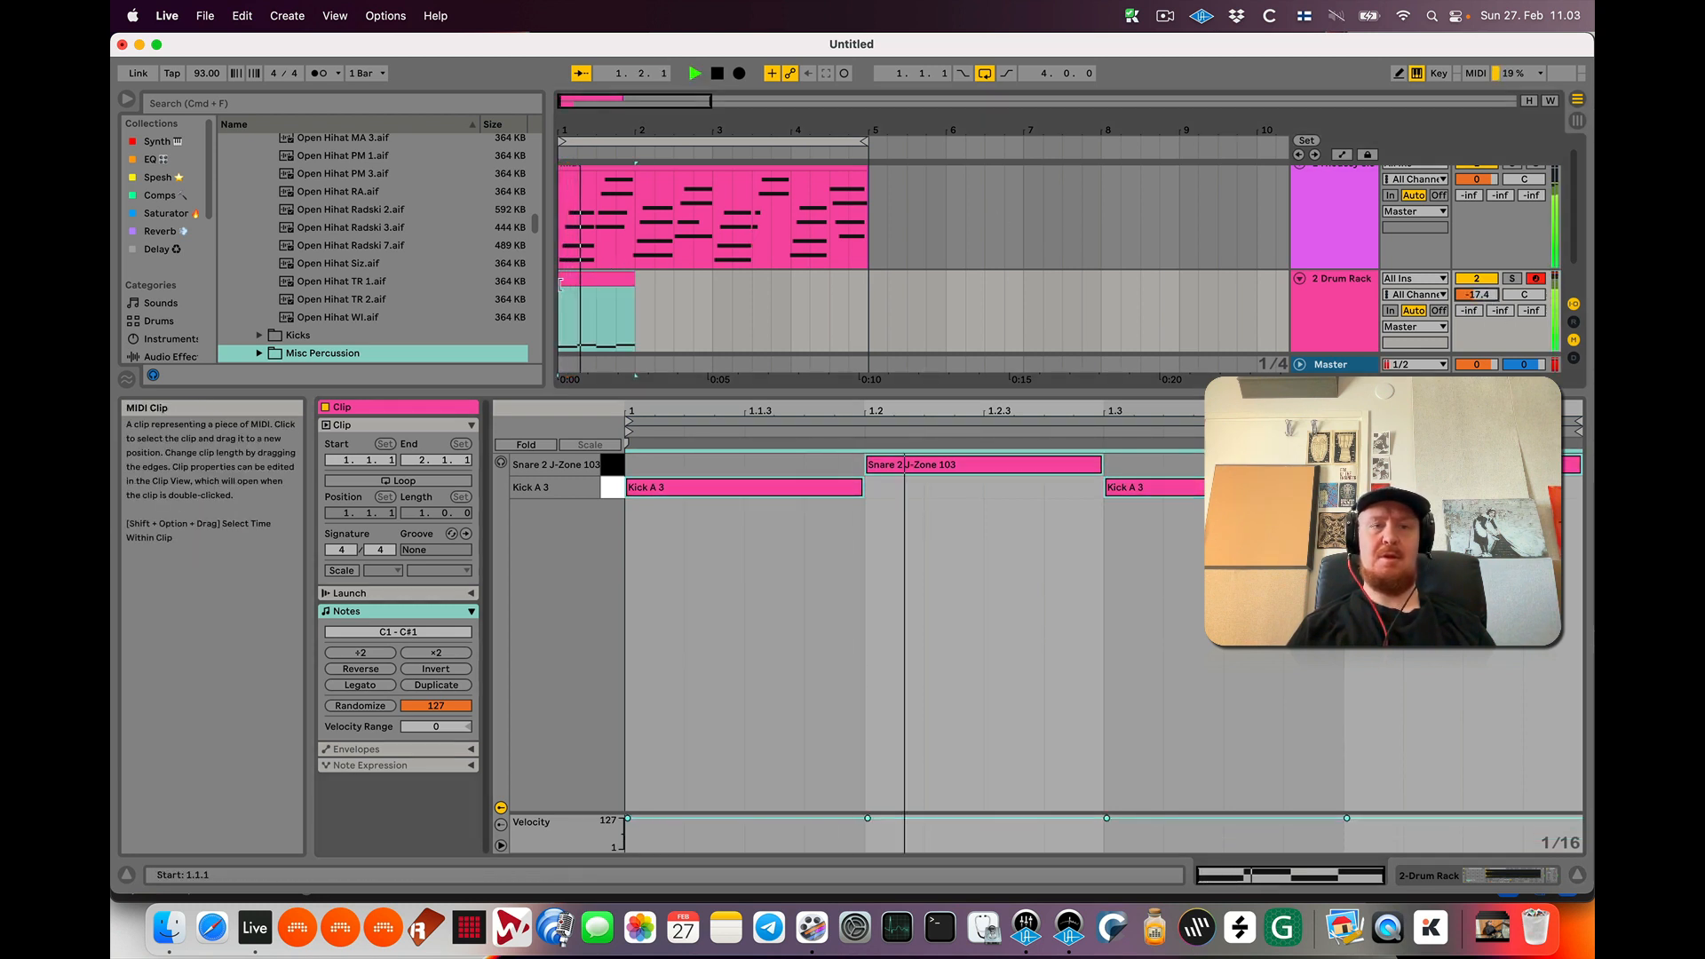
pyautogui.press('space')
pyautogui.press('super+alt+l')
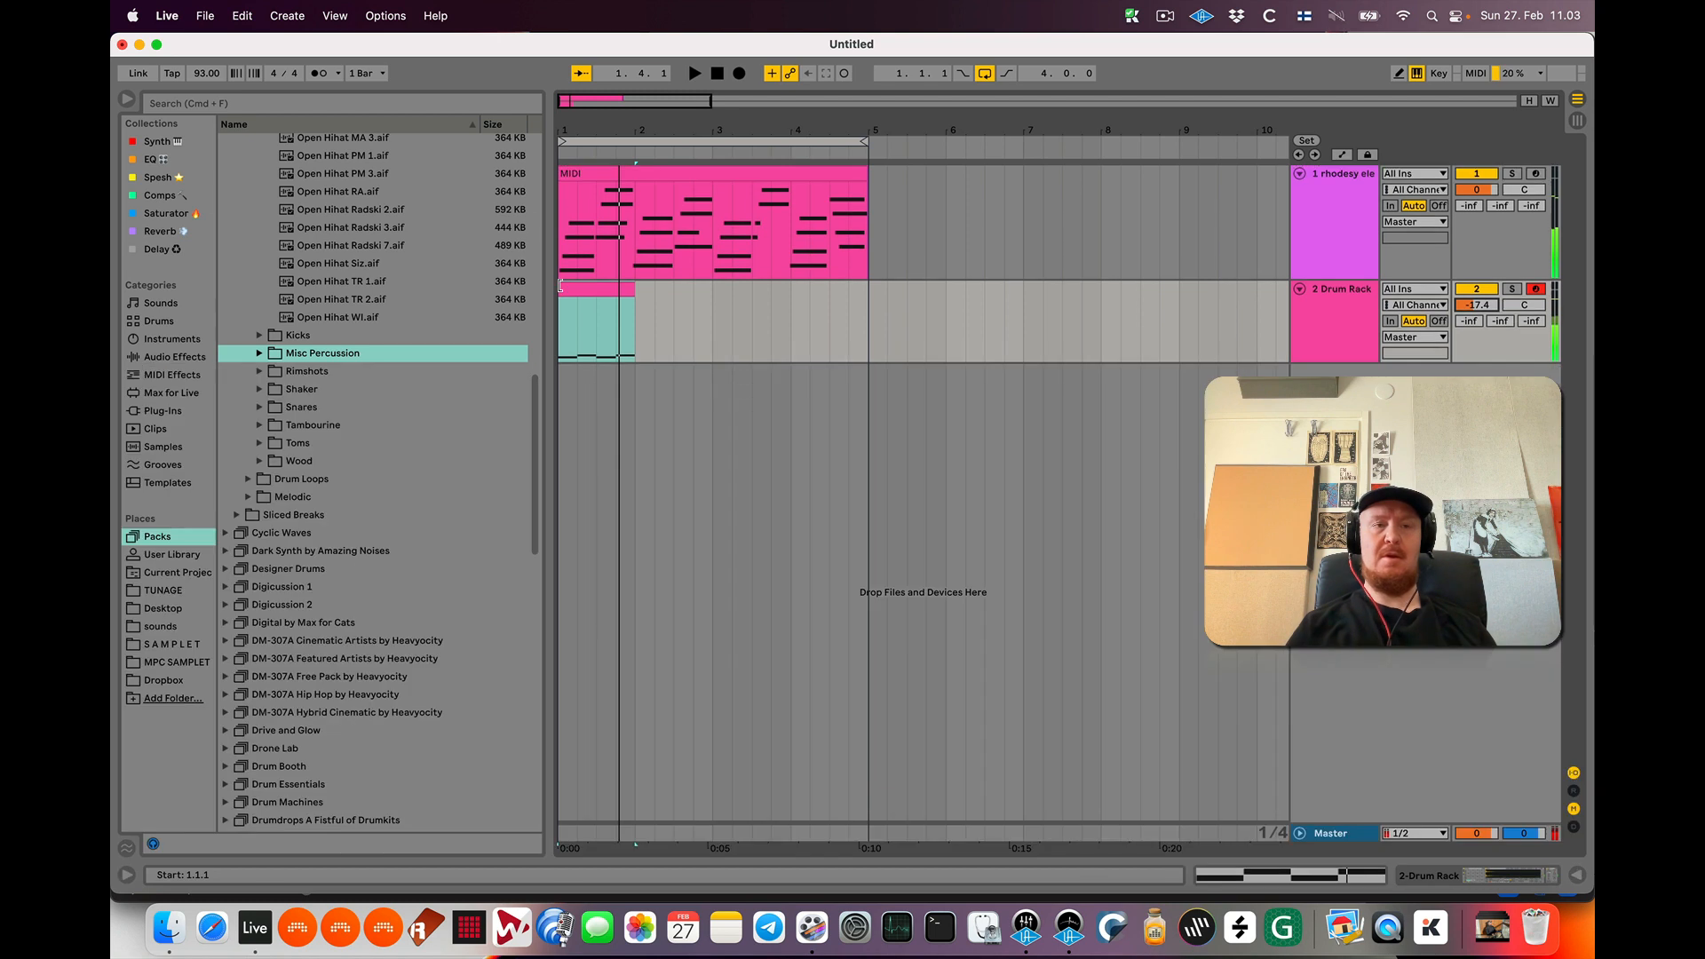
# Search the packs for "hihat" and collapse the Creme de la Crate by DJ Nu-Mark results
pyautogui.scroll(15, 378, 470)
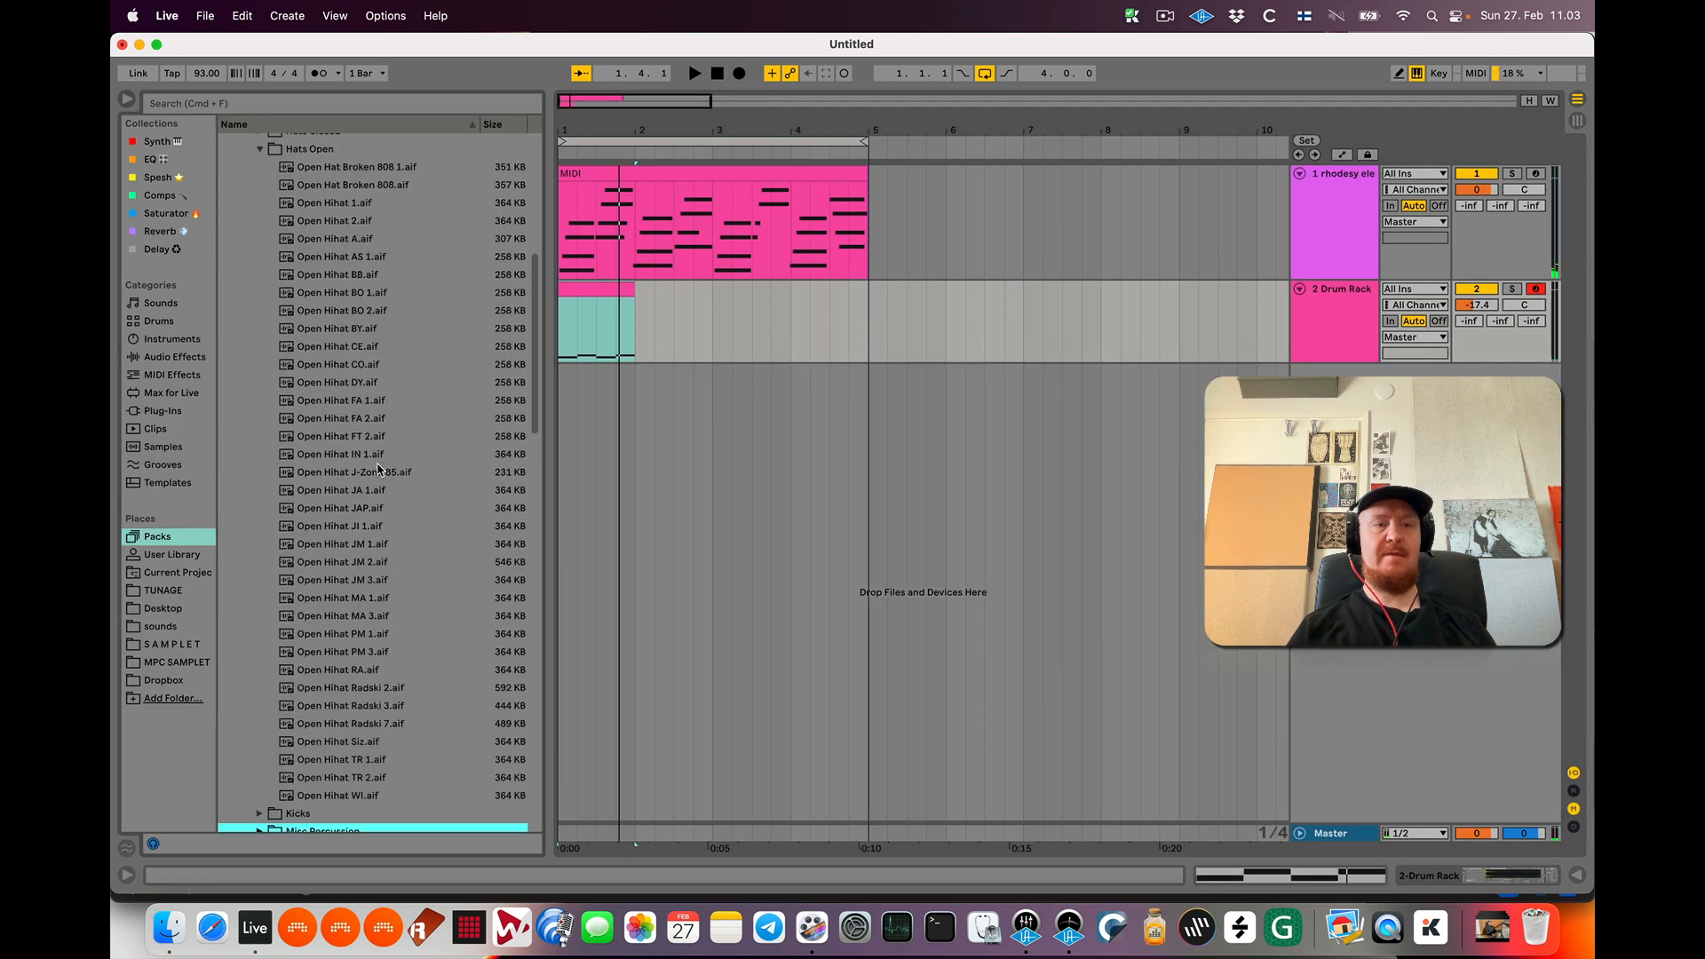
pyautogui.click(335, 108)
pyautogui.write('hi')
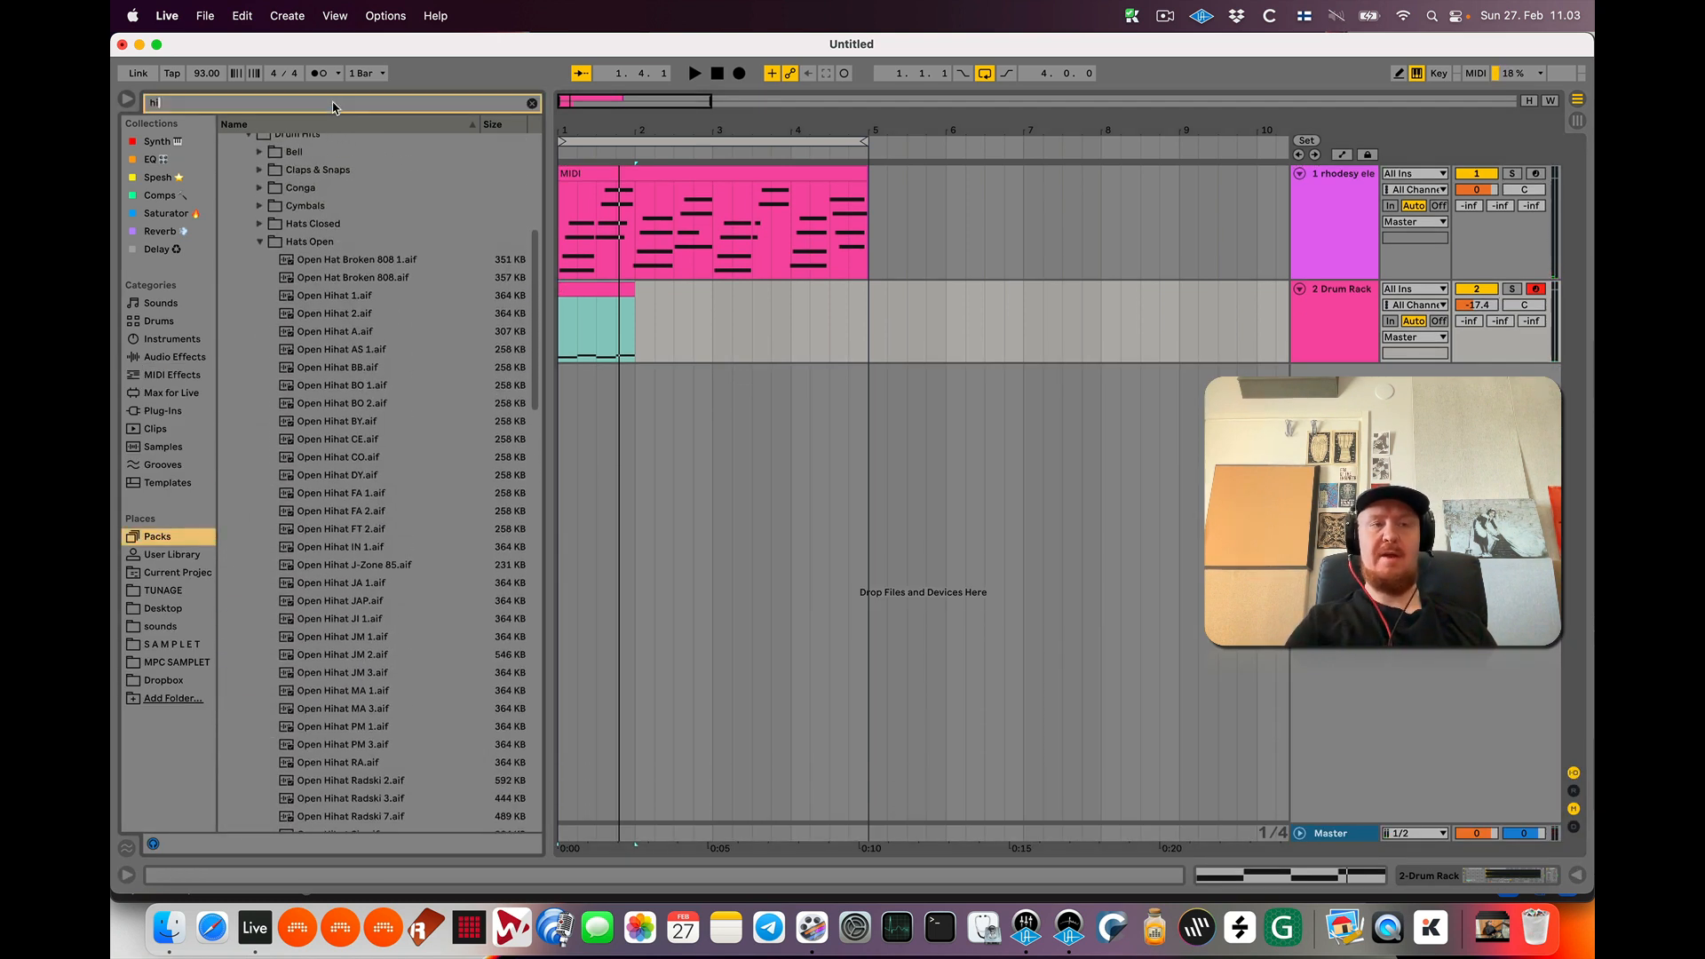
pyautogui.write('hat')
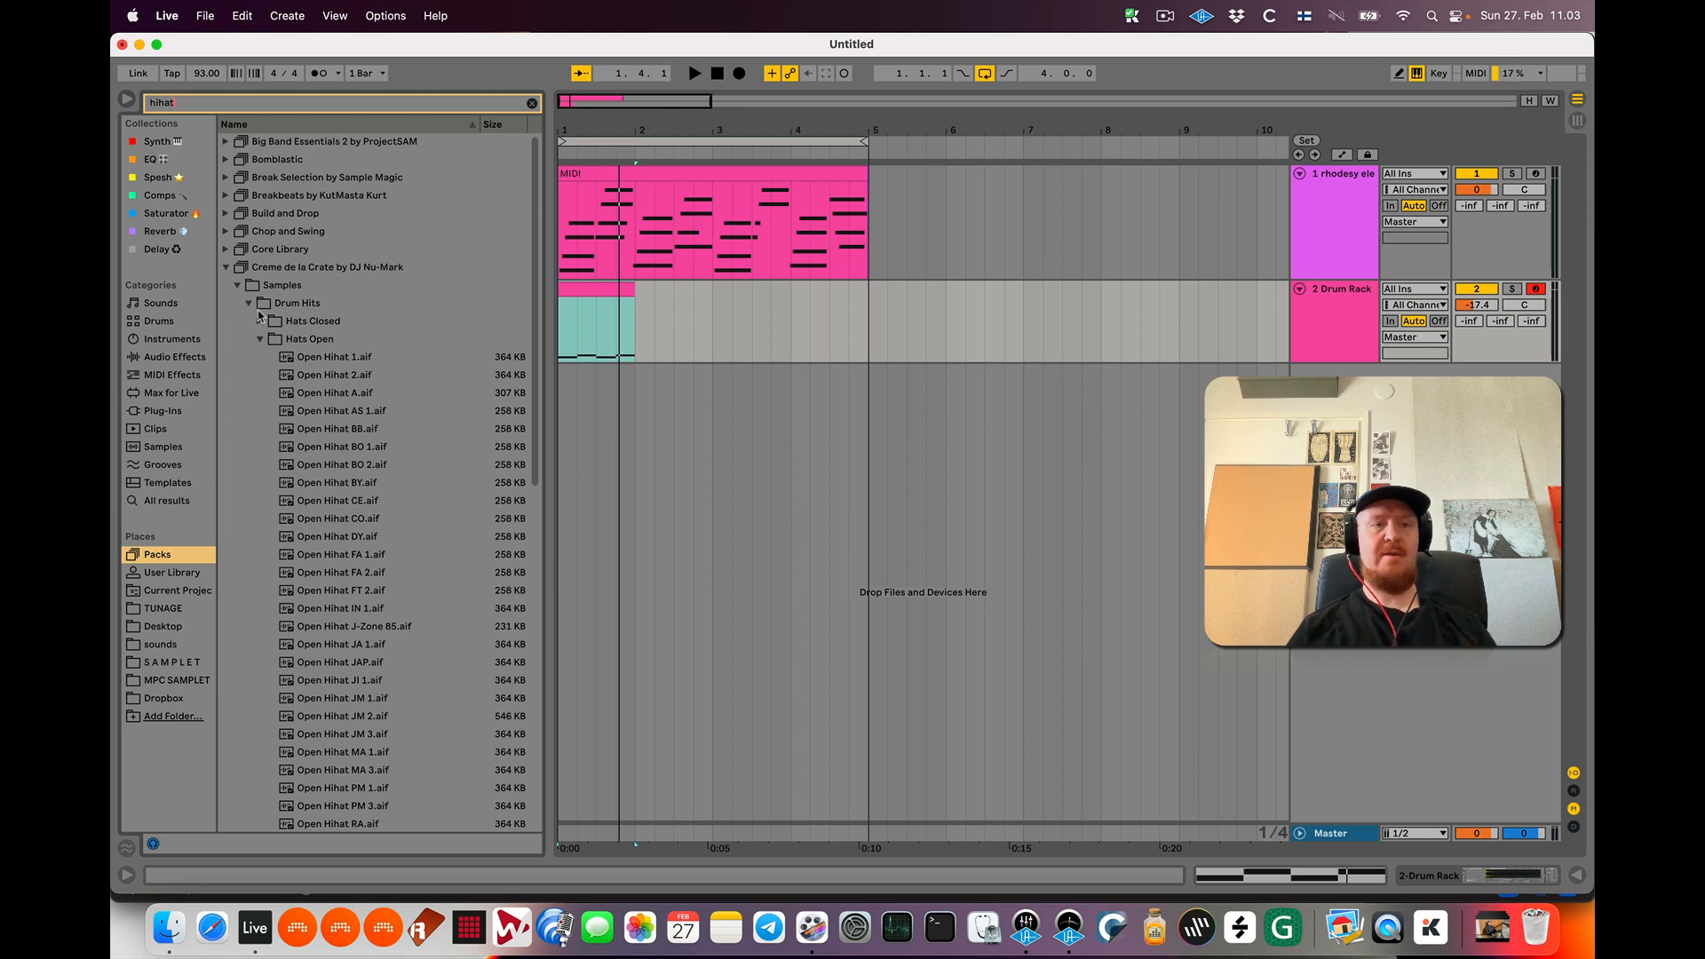
pyautogui.click(226, 268)
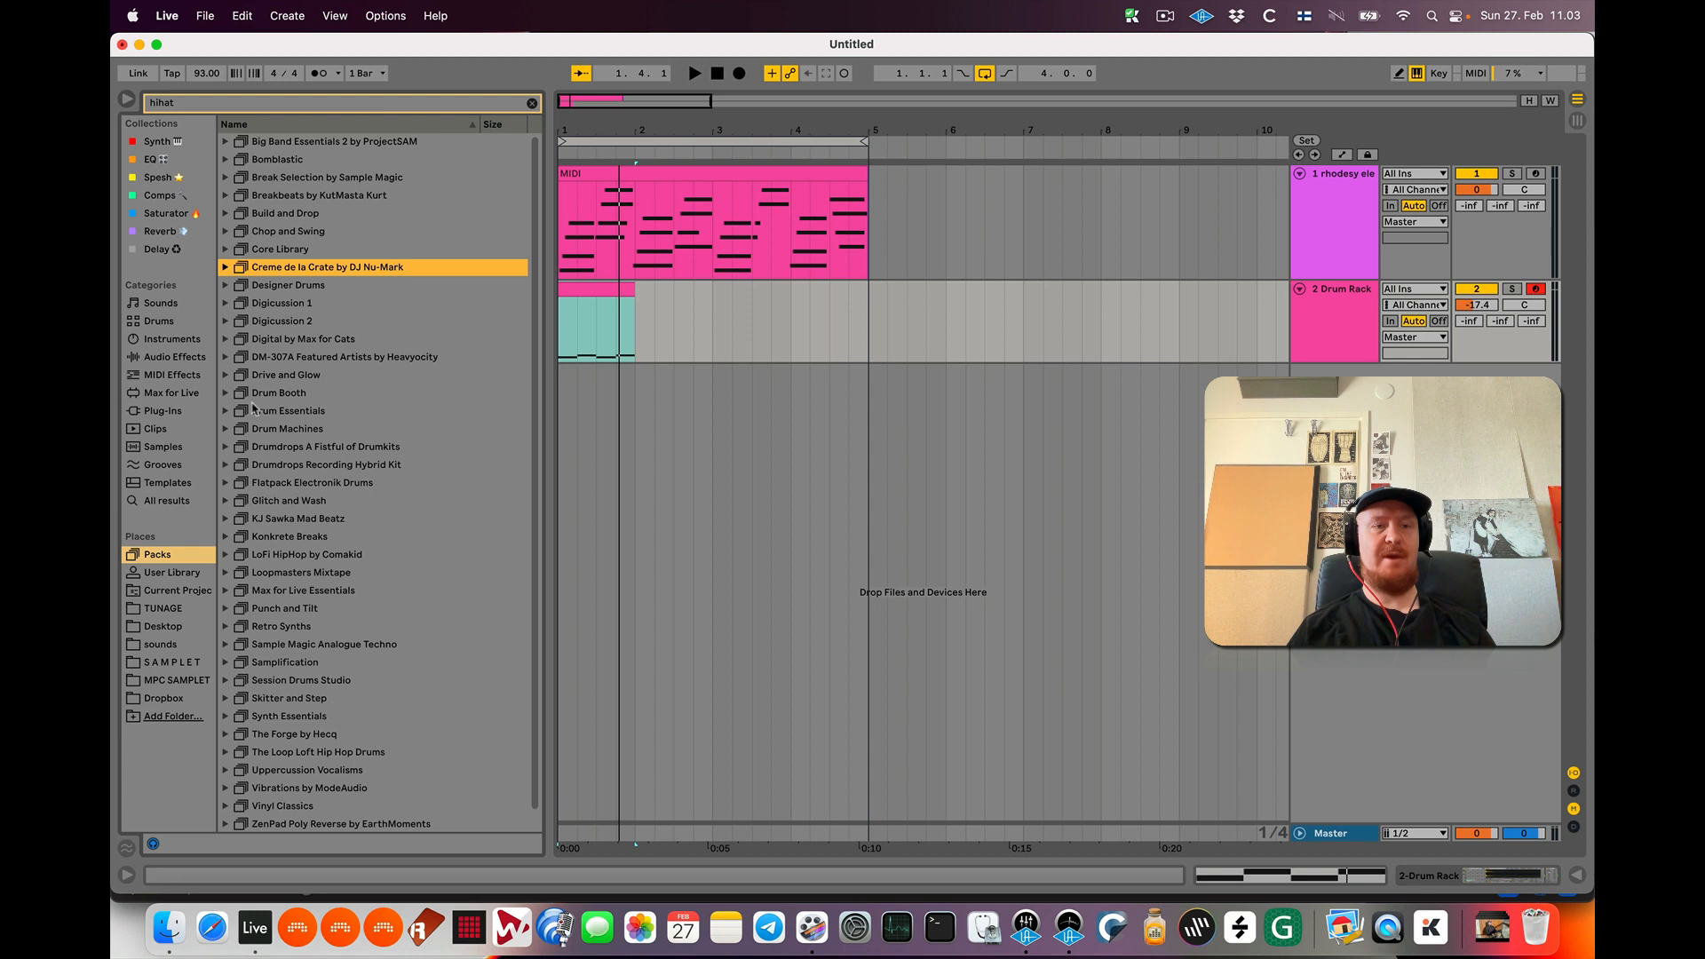
# Expand the Drum Booth pack's sample folders down to the Hihat PE TL 14 Brush folder
pyautogui.click(228, 394)
pyautogui.click(237, 447)
pyautogui.press('Down')
pyautogui.press('Right')
pyautogui.press('Down')
pyautogui.press('Right')
pyautogui.press('Down')
pyautogui.press('Down')
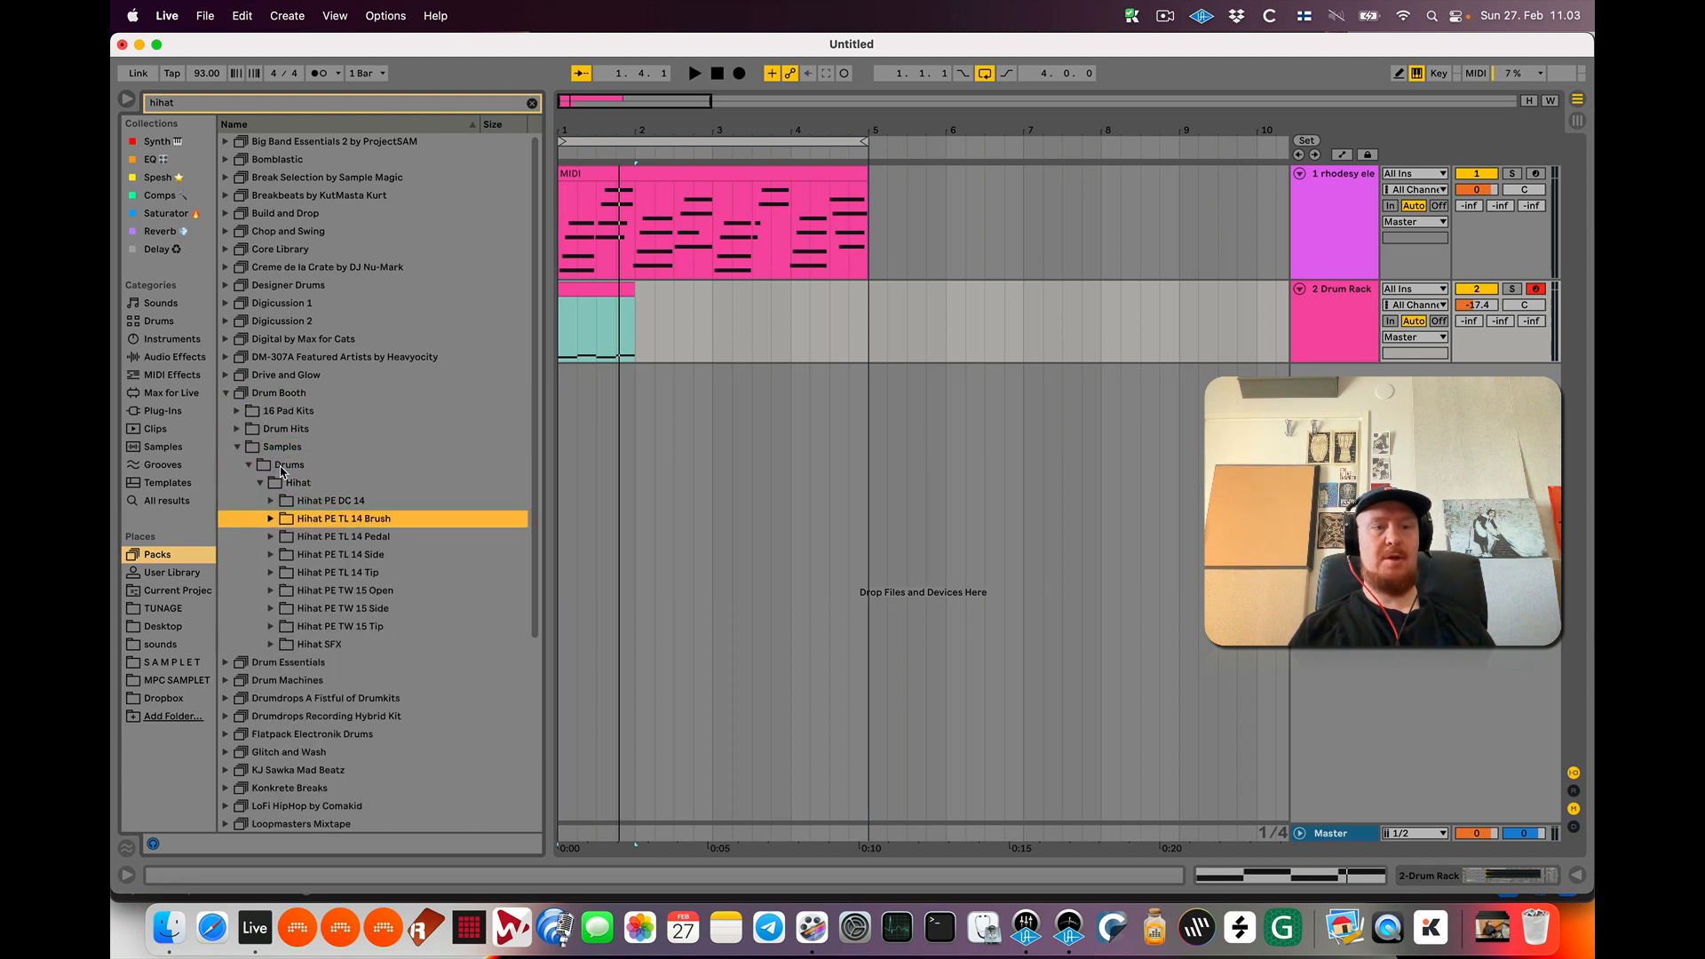
# Audition the Hihat PE TL 14 Brush samples, load brush closed 3 onto the Drum Rack's D1 pad, and play the loop
pyautogui.press('Right')
pyautogui.press('Down')
pyautogui.press('Down')
pyautogui.press('Down')
pyautogui.press('Down')
pyautogui.press('Down')
pyautogui.press('Down')
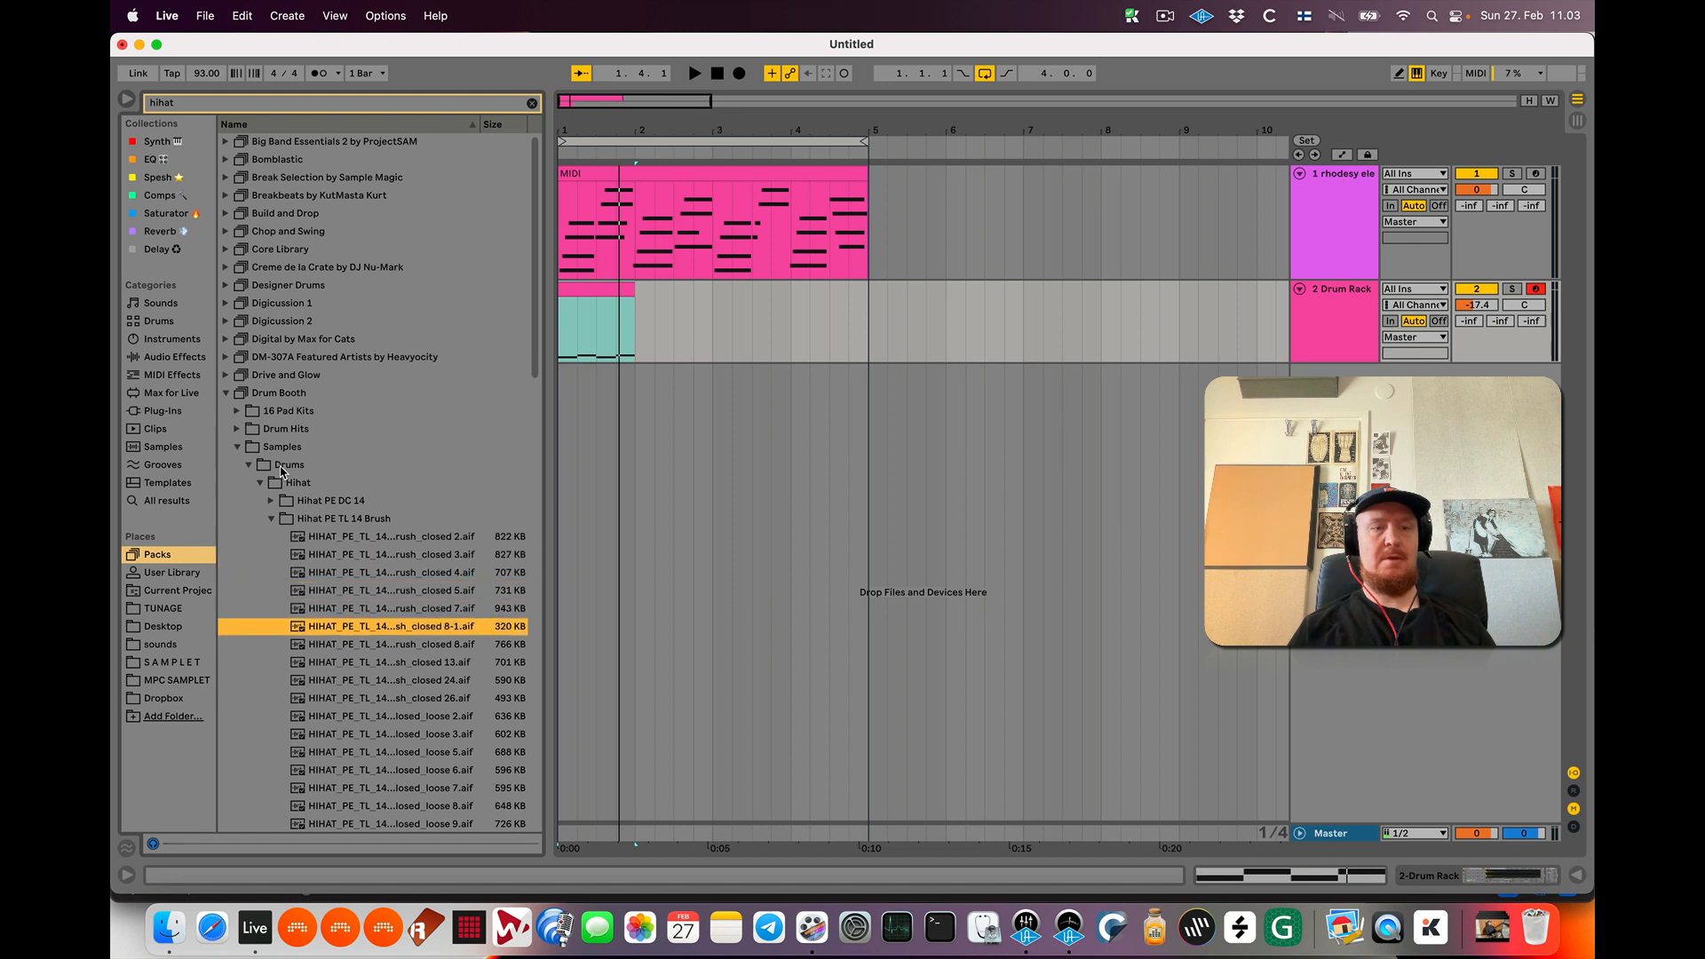
pyautogui.press('Up')
pyautogui.press('Up')
pyautogui.press('Up')
pyautogui.press('Up')
pyautogui.doubleClick(1350, 307)
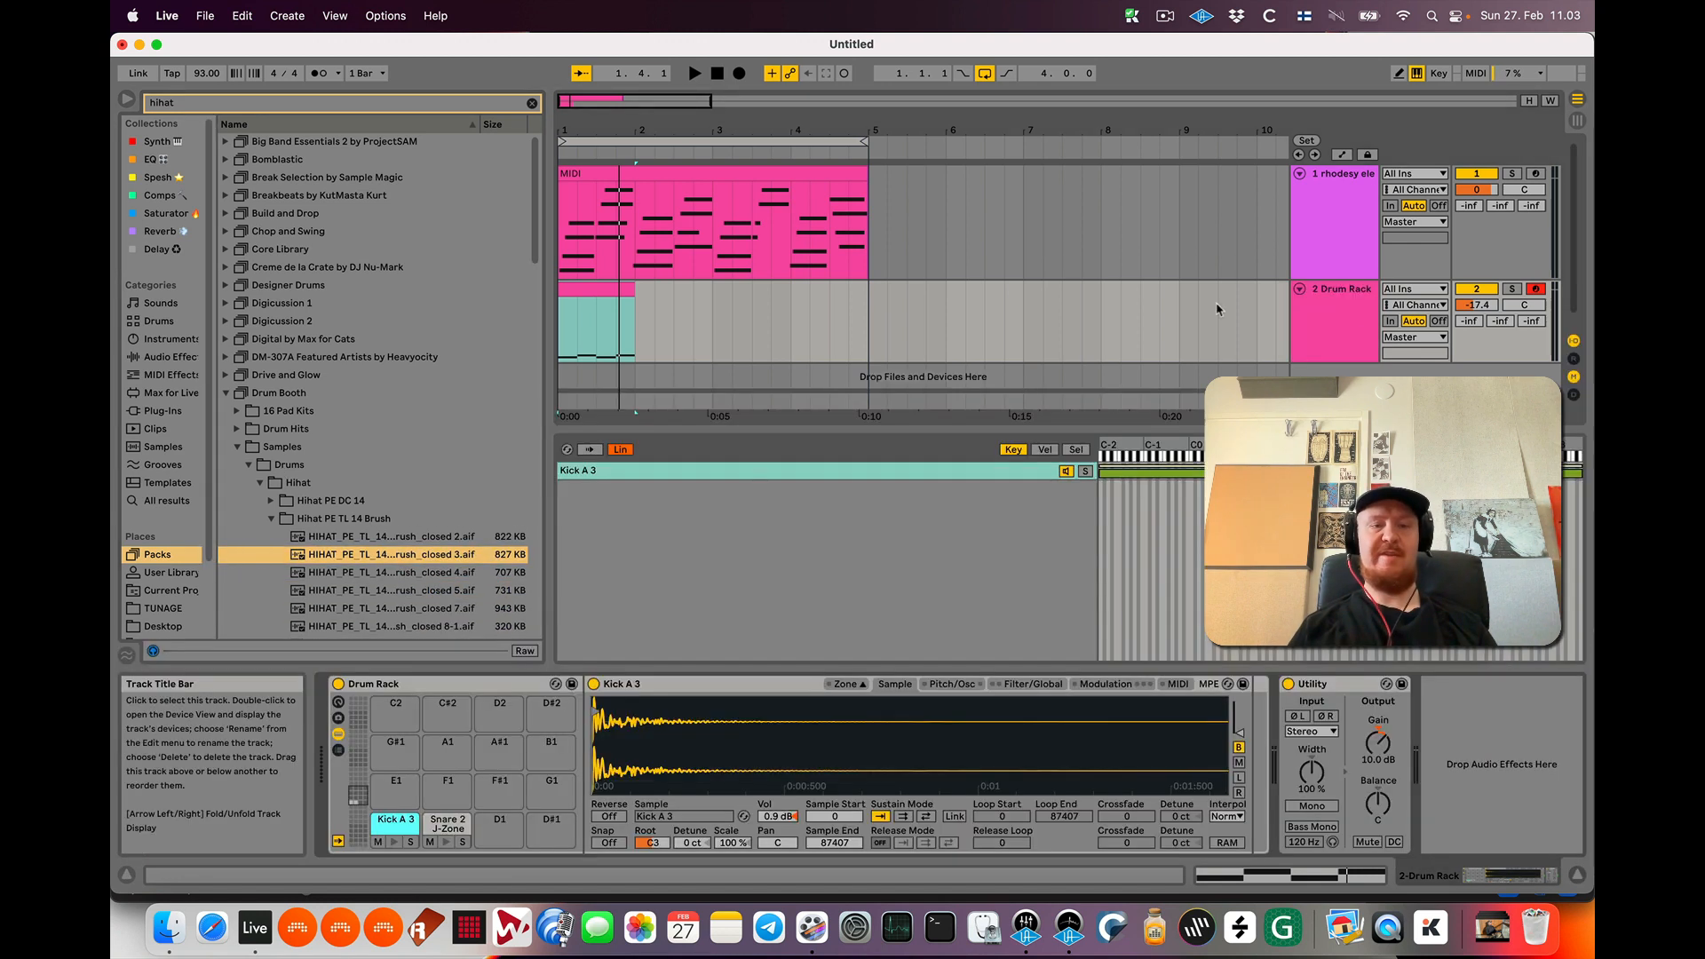
pyautogui.moveTo(495, 817); pyautogui.dragTo(495, 818)
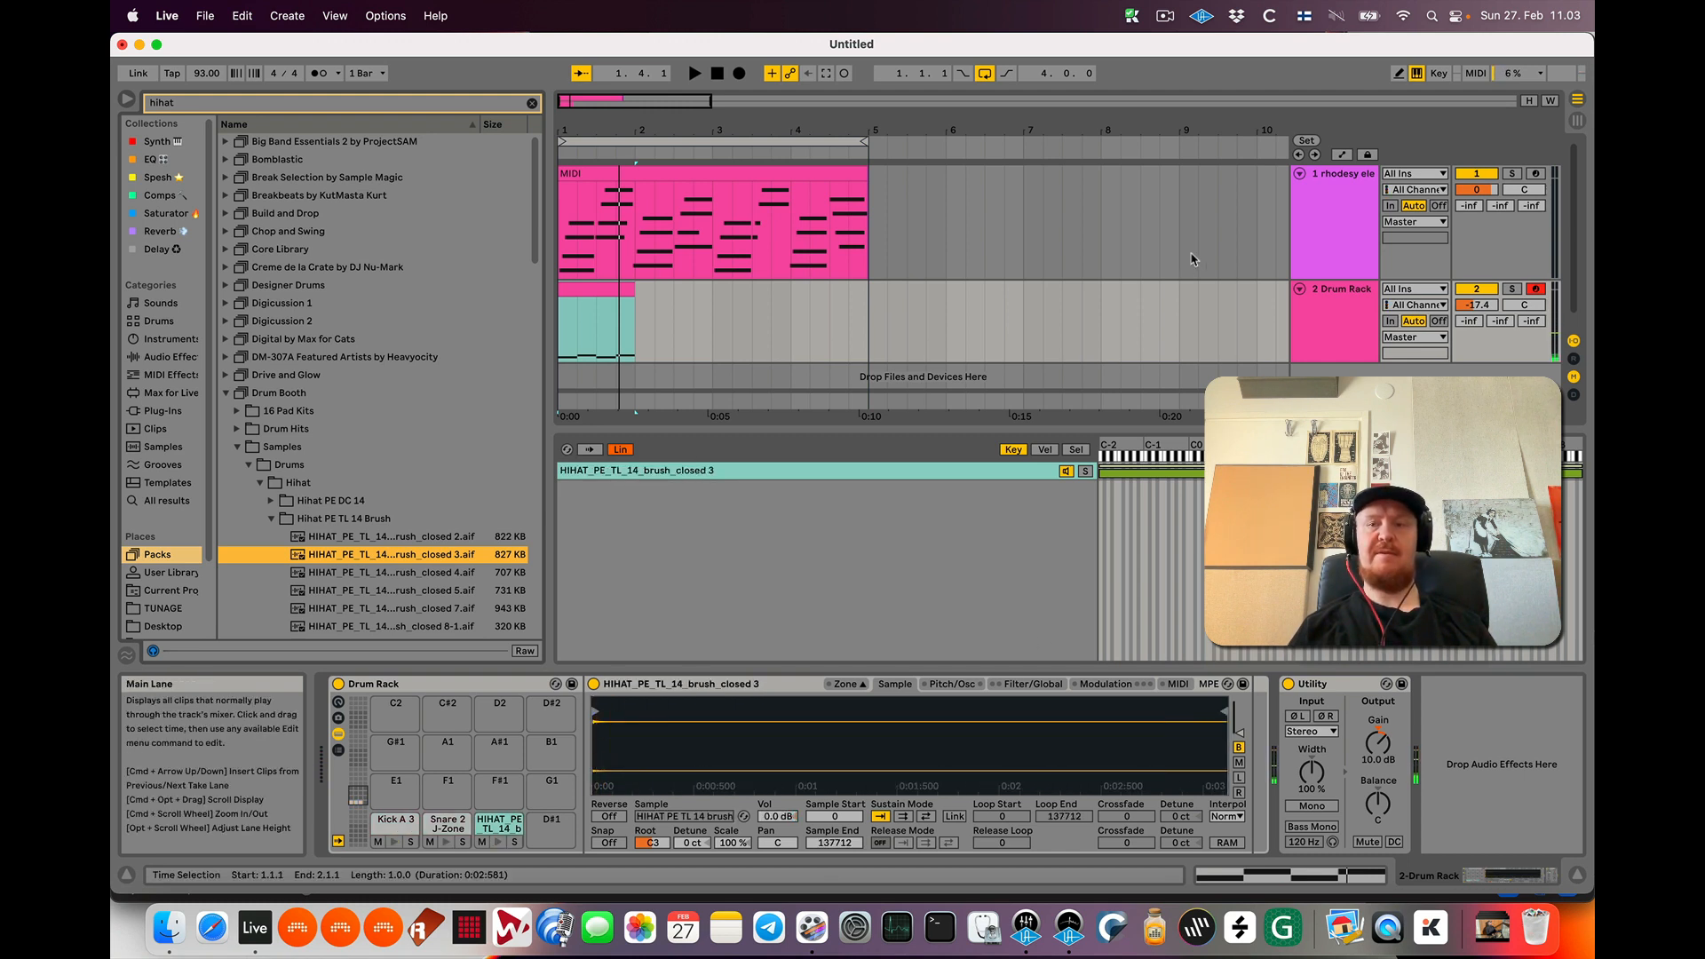
pyautogui.press('space')
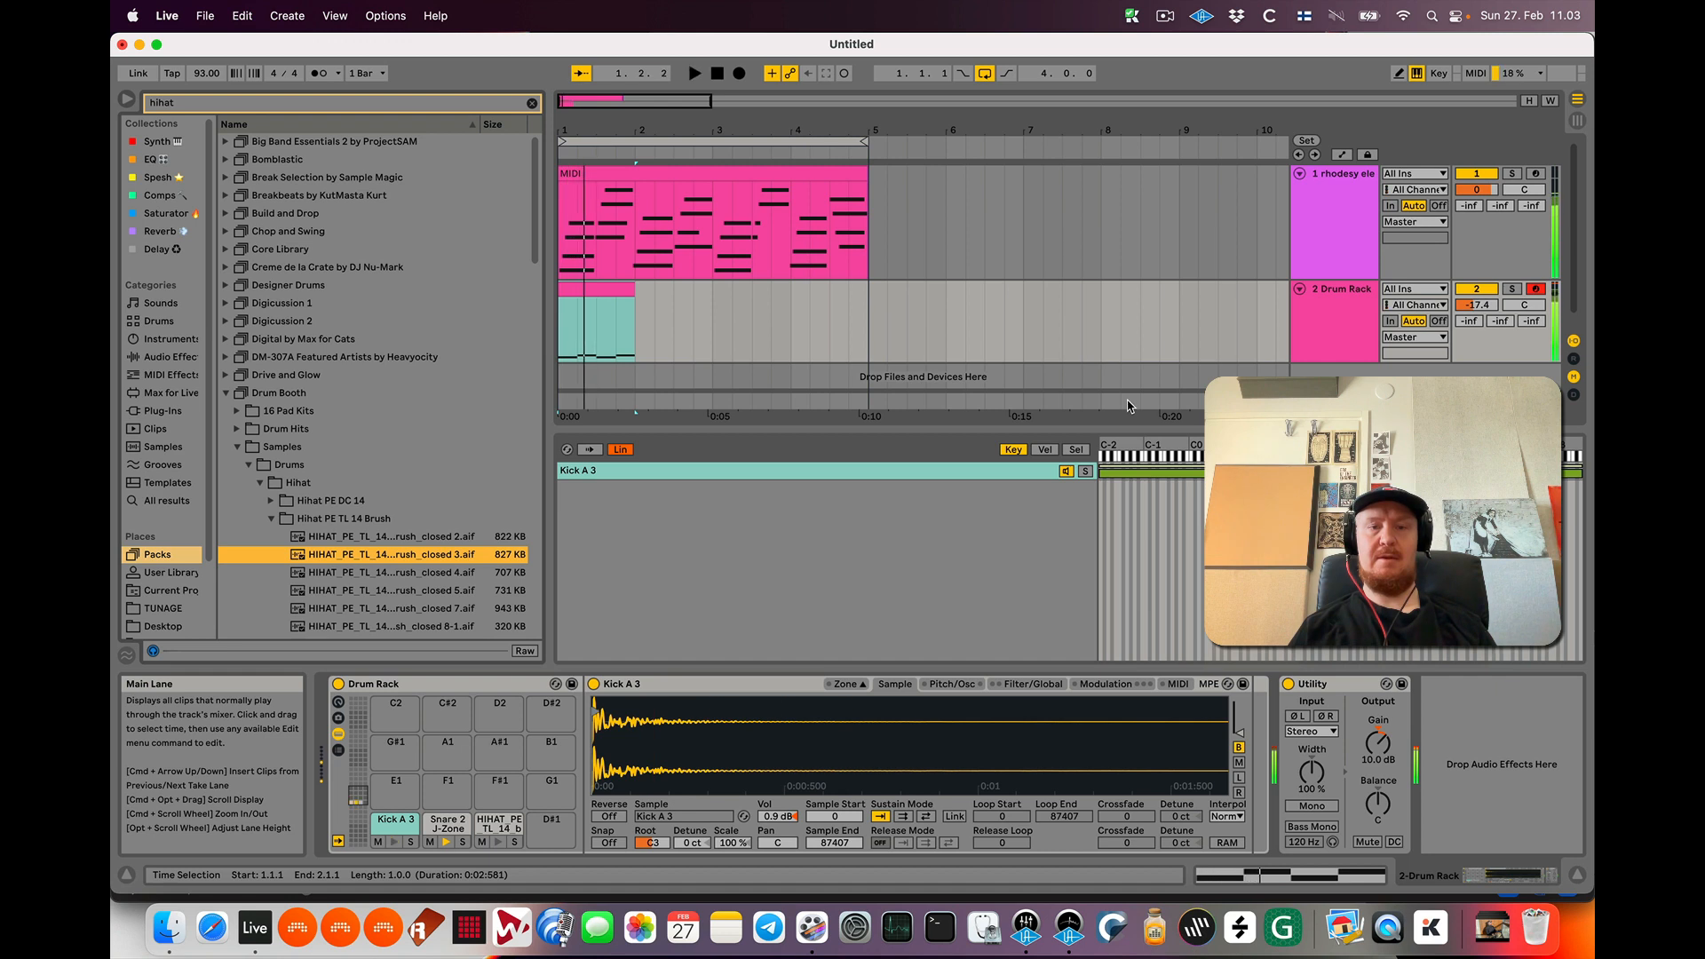
# Add a hihat note at the start of the drum clip and duplicate it seven times to form an eighth-note pattern across the bar
pyautogui.doubleClick(597, 322)
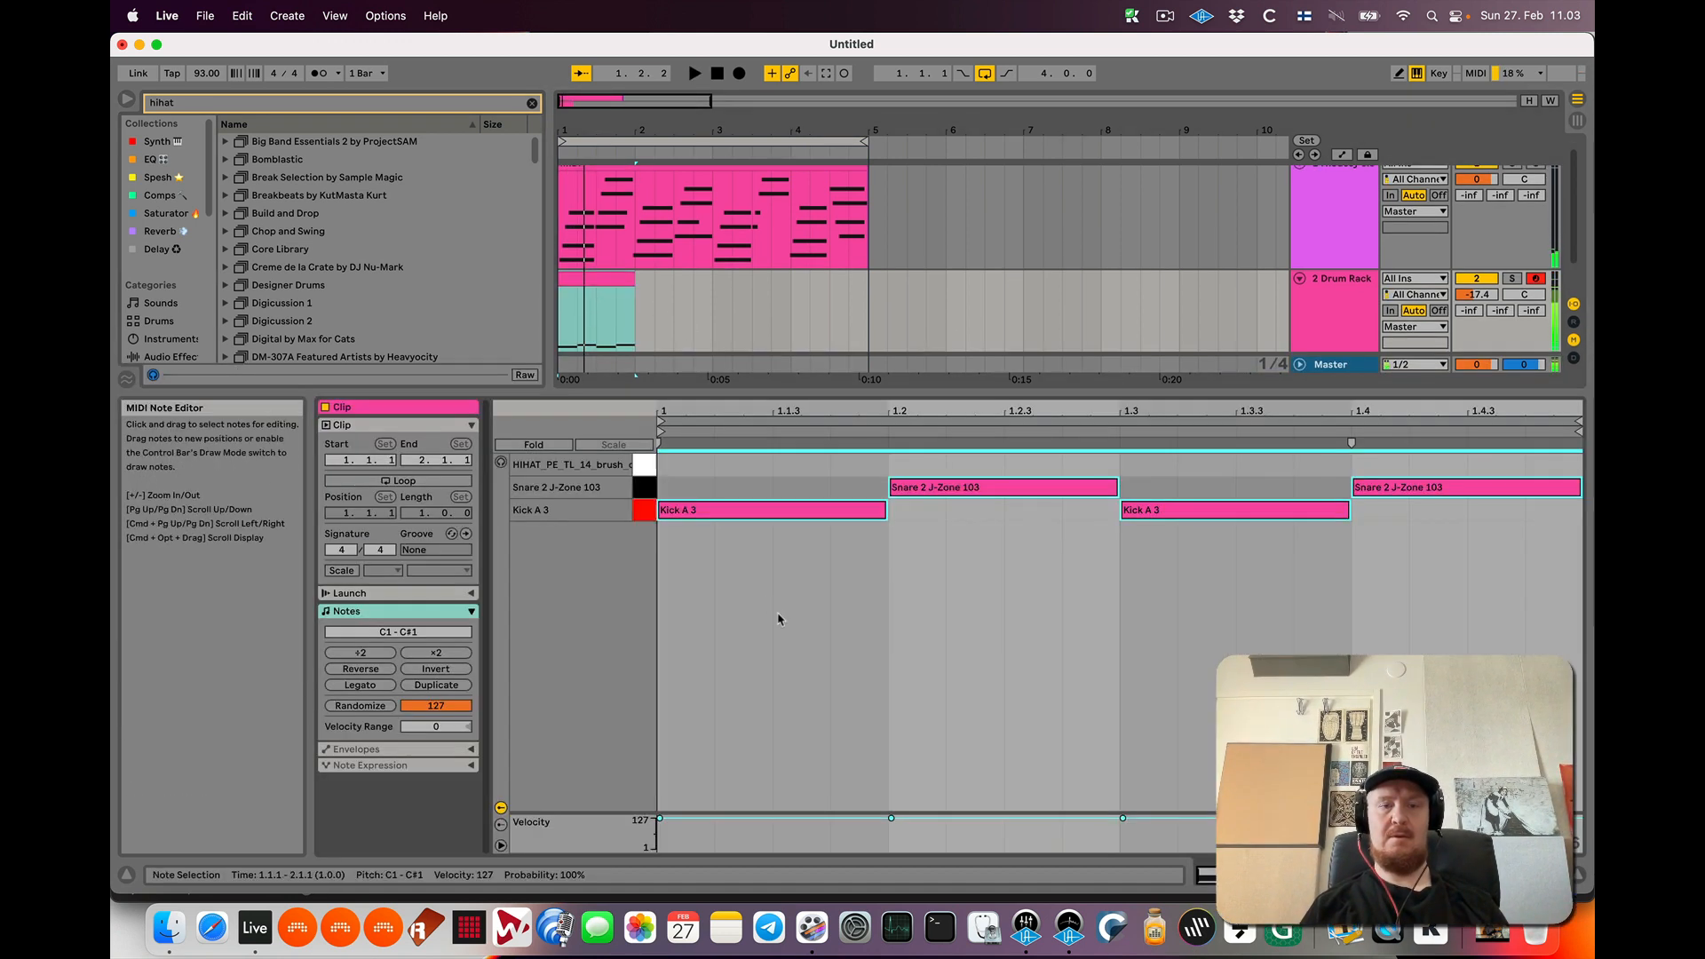
pyautogui.doubleClick(684, 465)
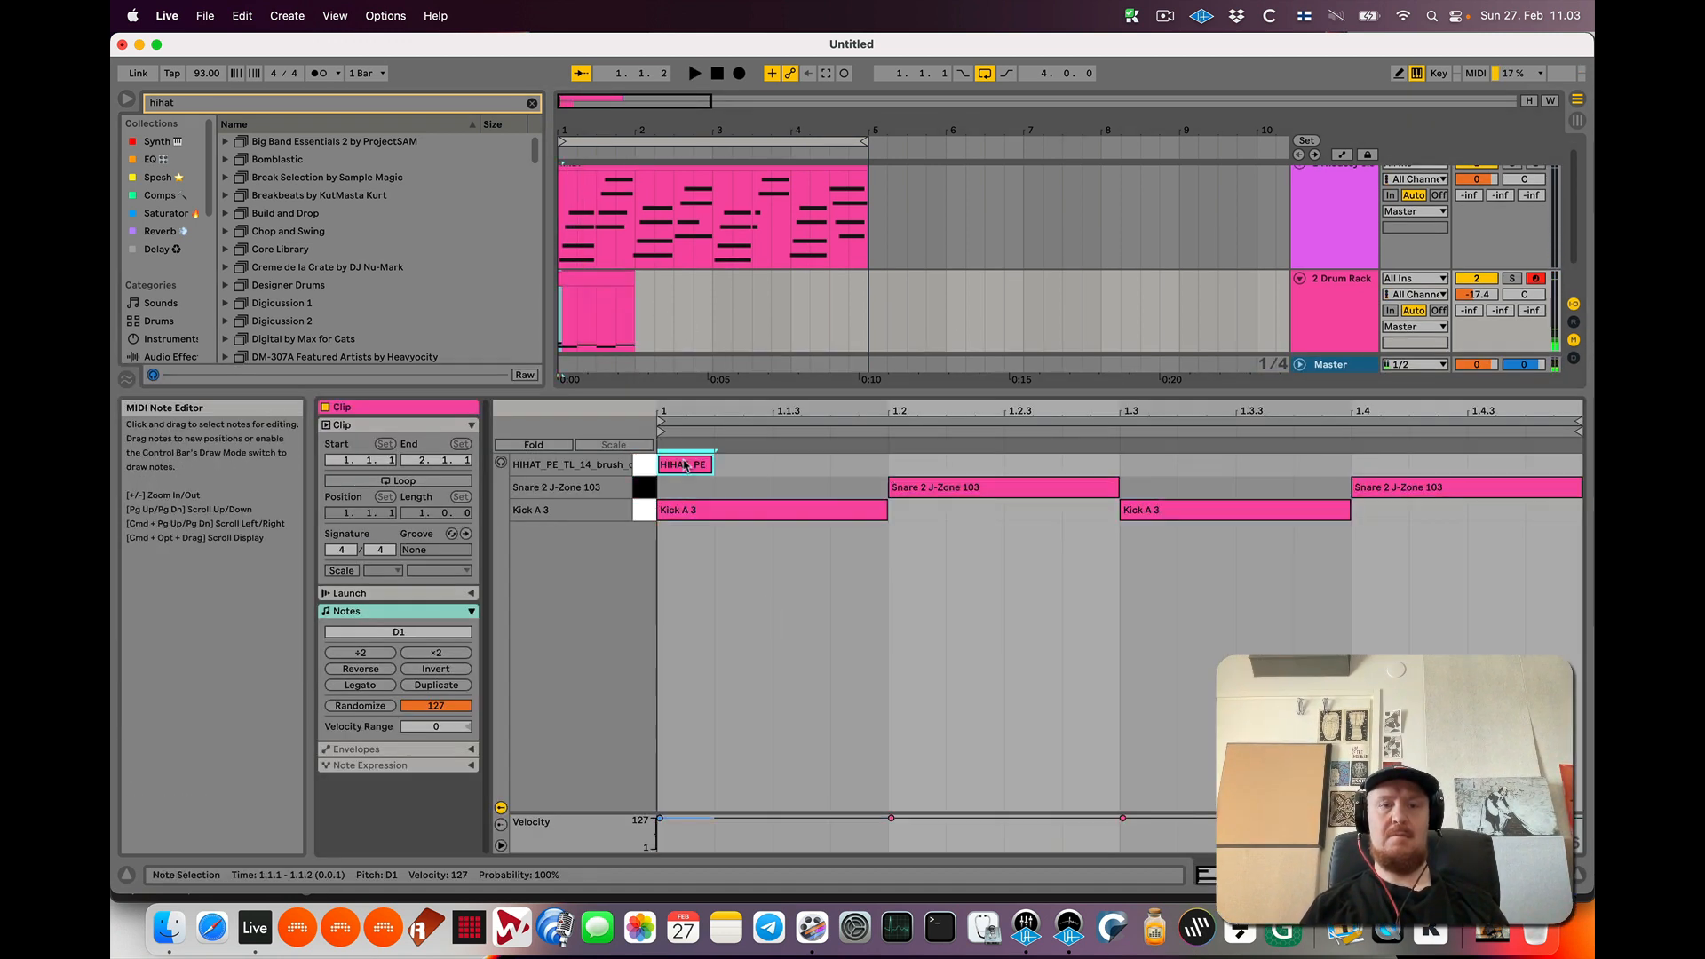
pyautogui.press('super+d')
pyautogui.press('super+d')
pyautogui.press('super+d')
pyautogui.press('super+d')
pyautogui.press('super+d')
pyautogui.press('super+d')
pyautogui.press('super+d')
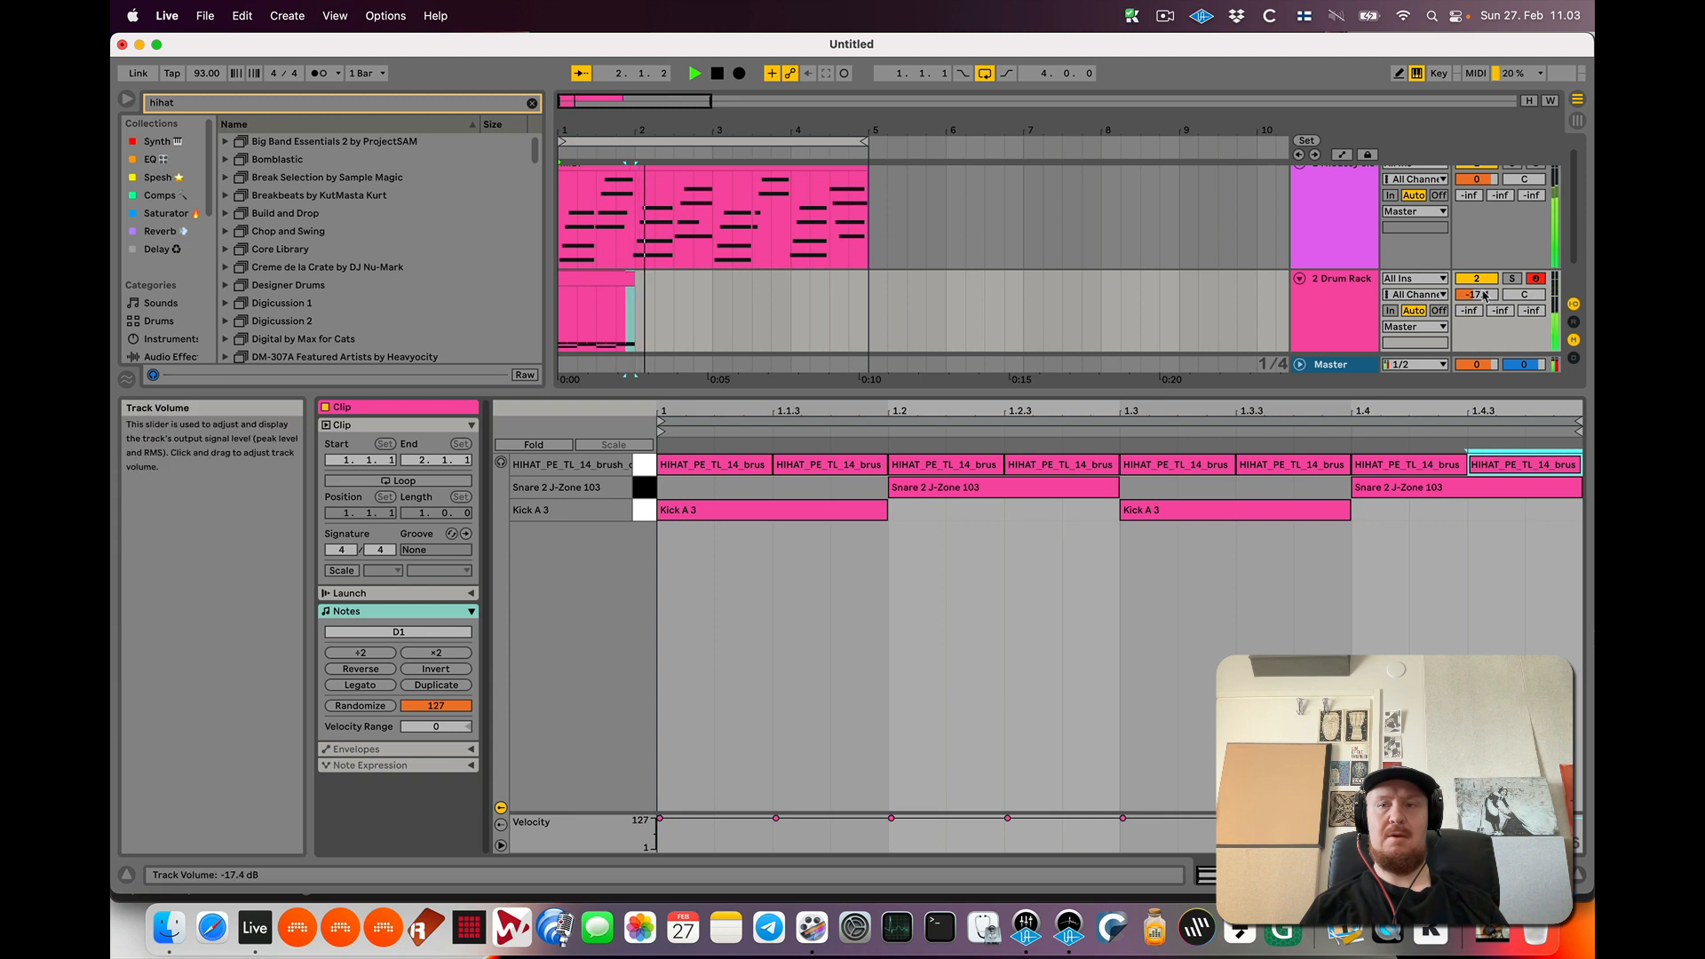
# Play back the beat with the drum track volume at -17.9 dB and show the track's devices
pyautogui.press('space')
pyautogui.click(613, 283)
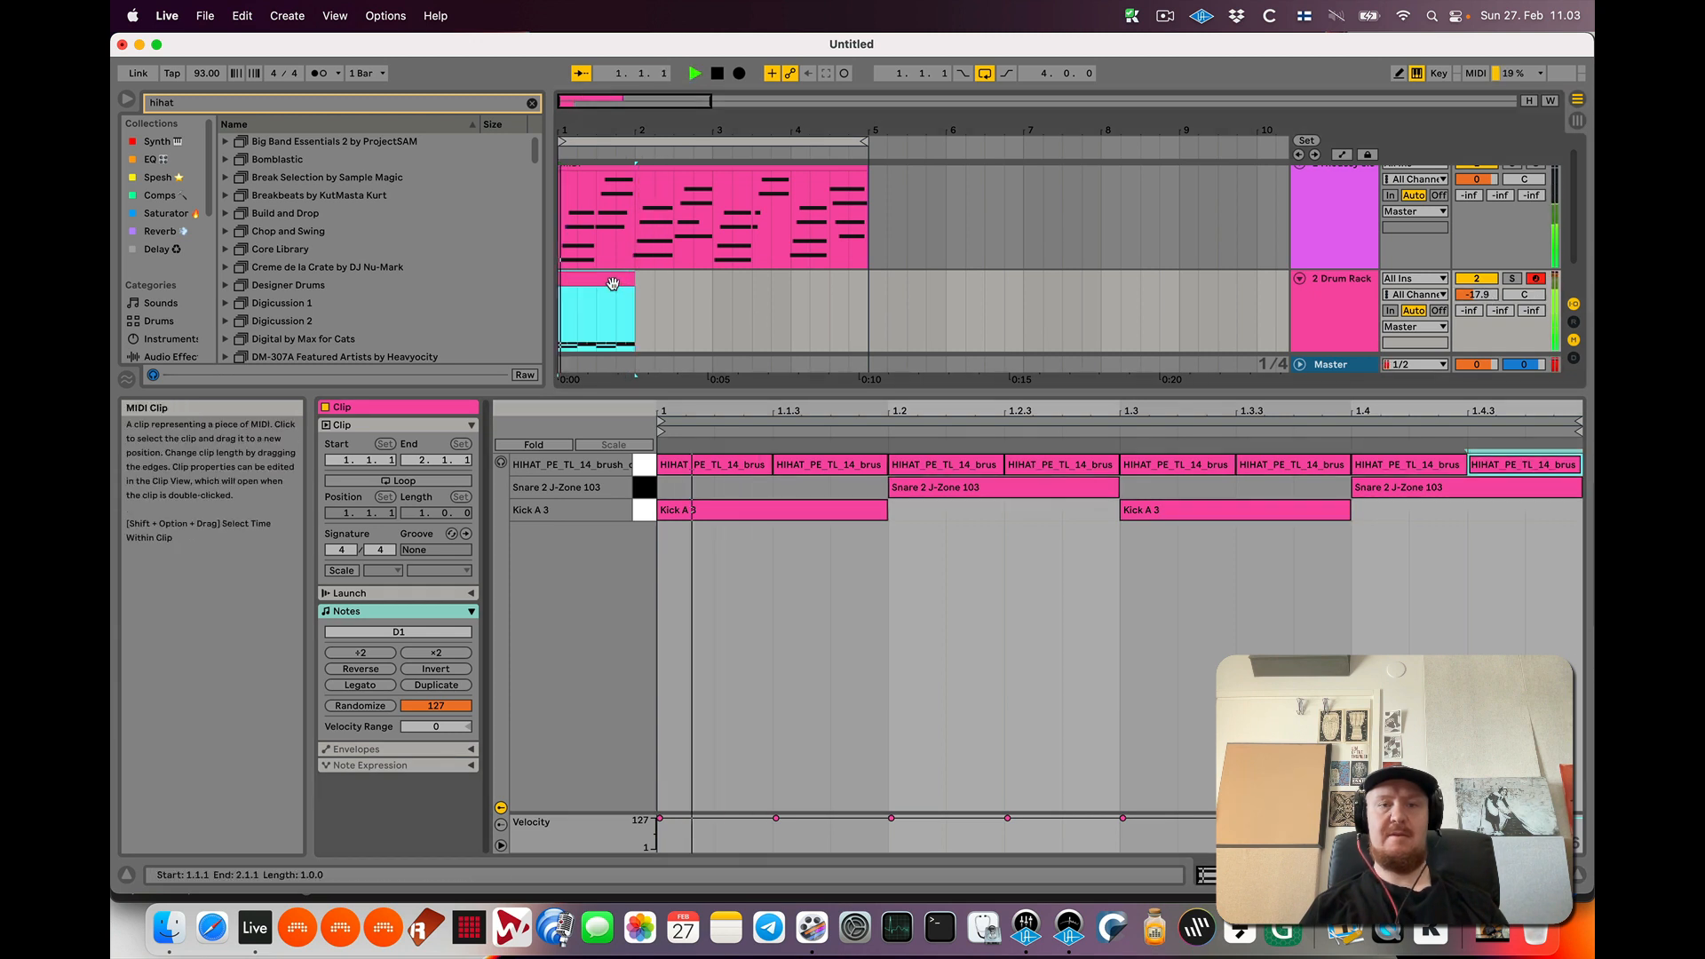
pyautogui.press('space')
pyautogui.doubleClick(1359, 294)
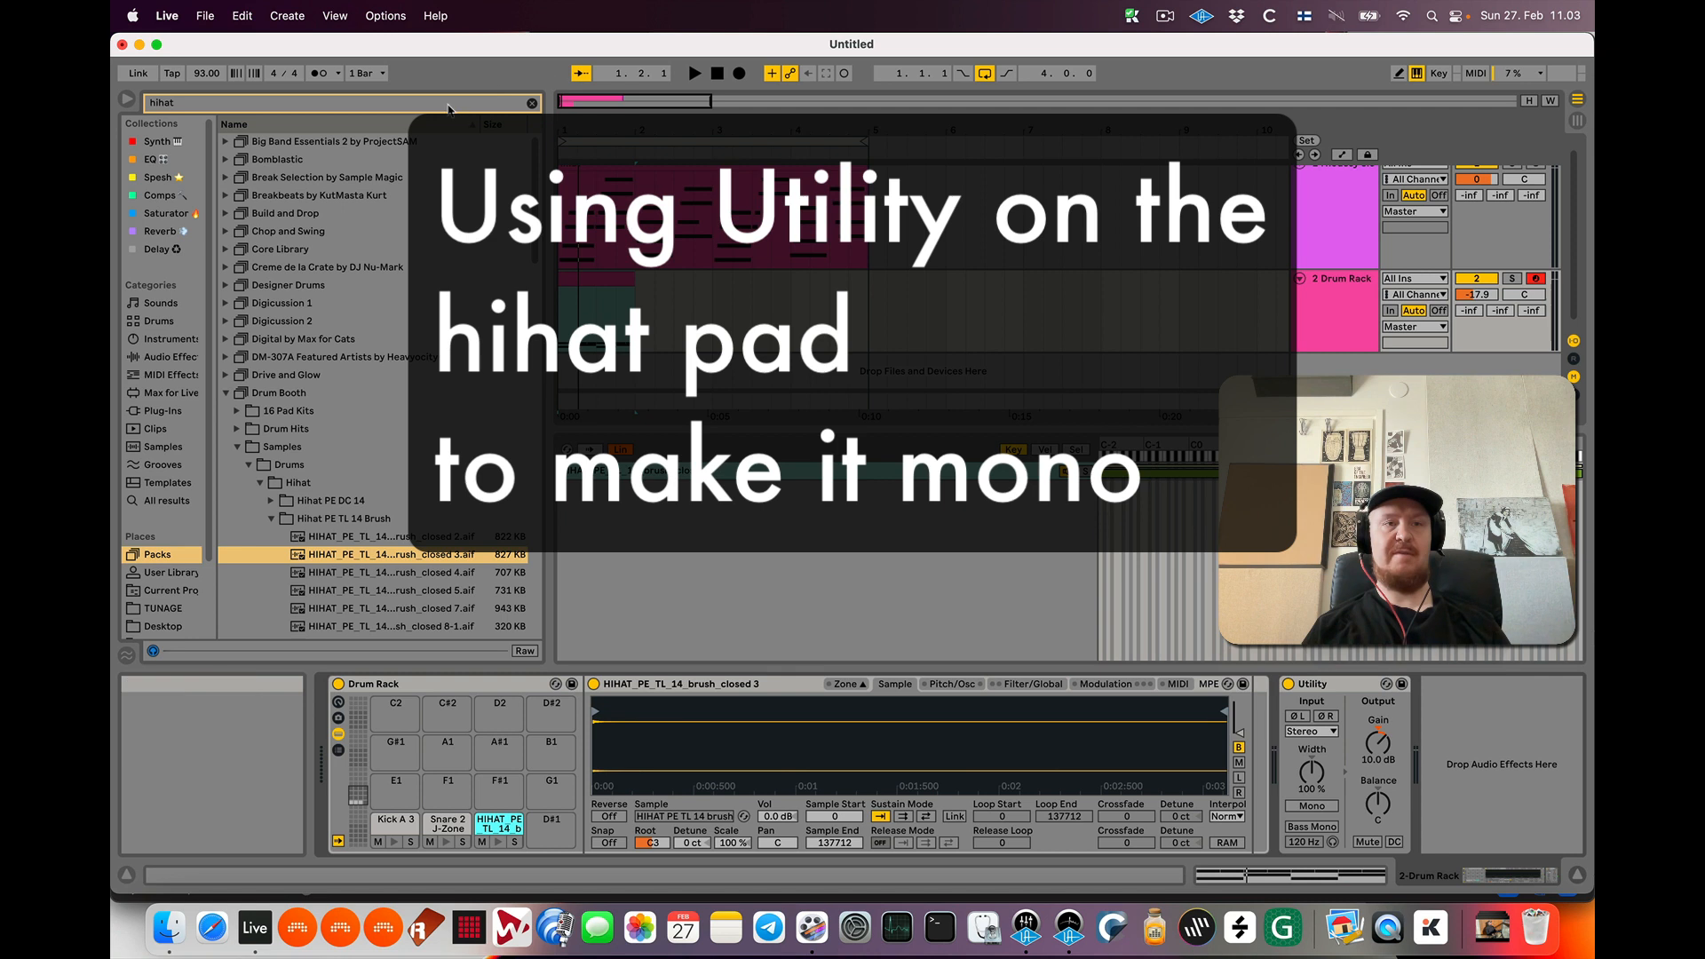
# Search the browser for "utili" and add the Utility audio effect to the Drum Rack's hihat pad
pyautogui.click(449, 110)
pyautogui.write('utiliyt')
pyautogui.press('BackSpace')
pyautogui.press('BackSpace')
pyautogui.press('BackSpace')
pyautogui.write('y')
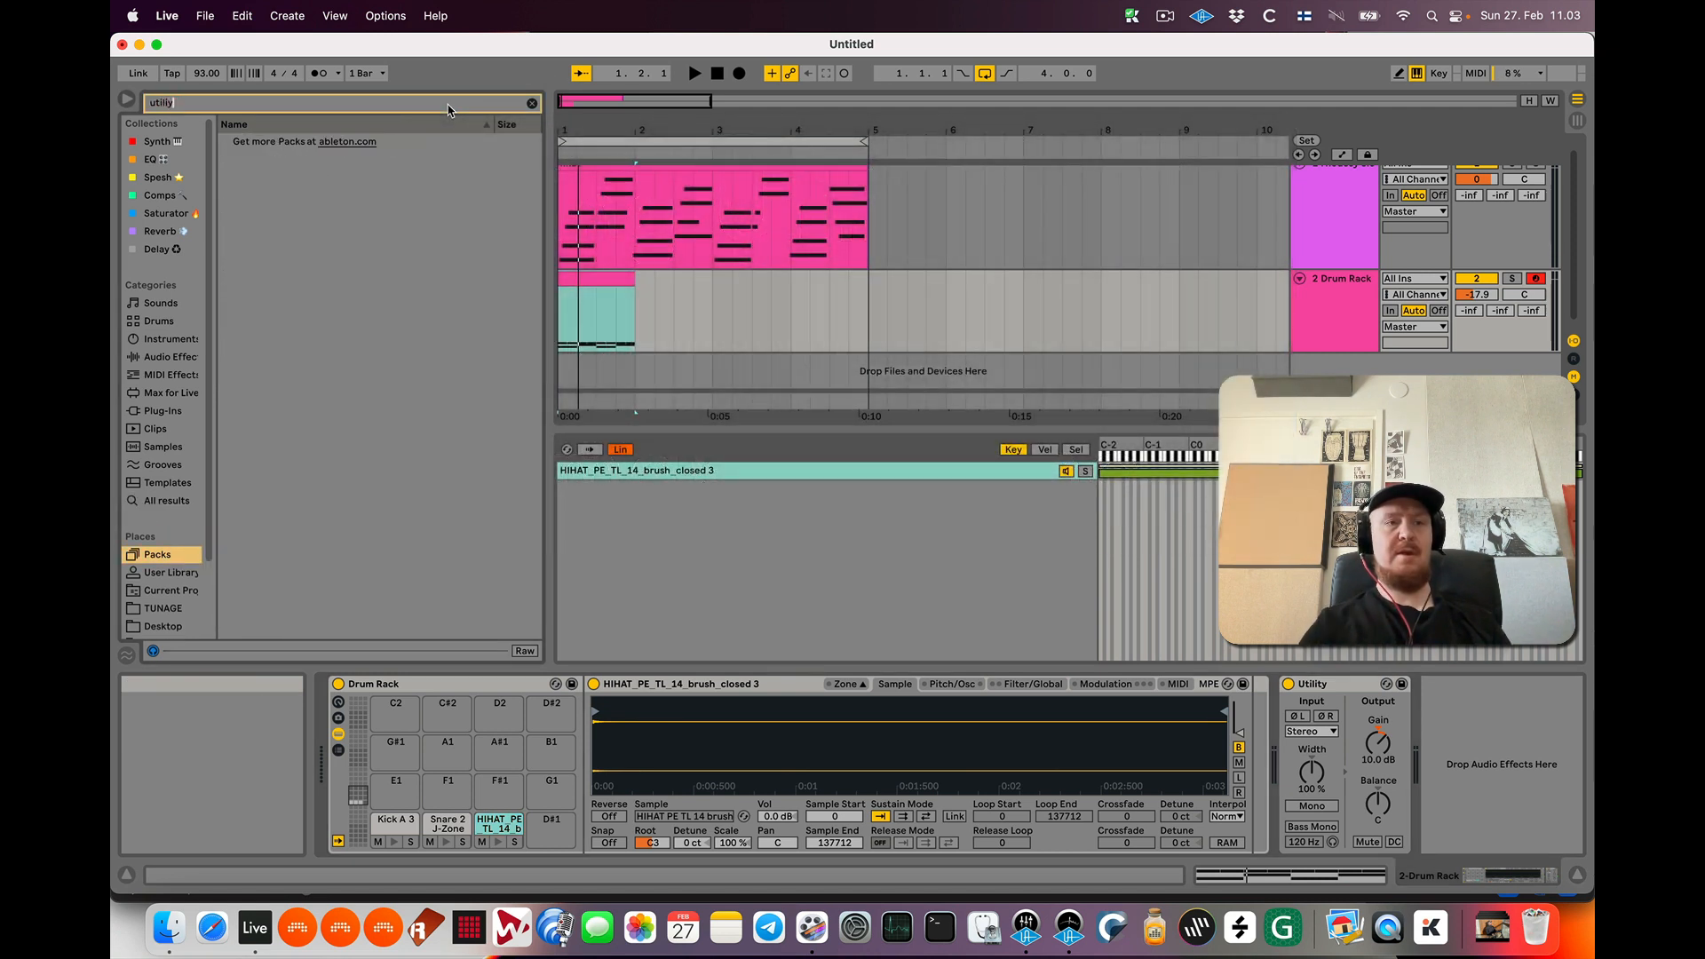
pyautogui.press('BackSpace')
pyautogui.write('i')
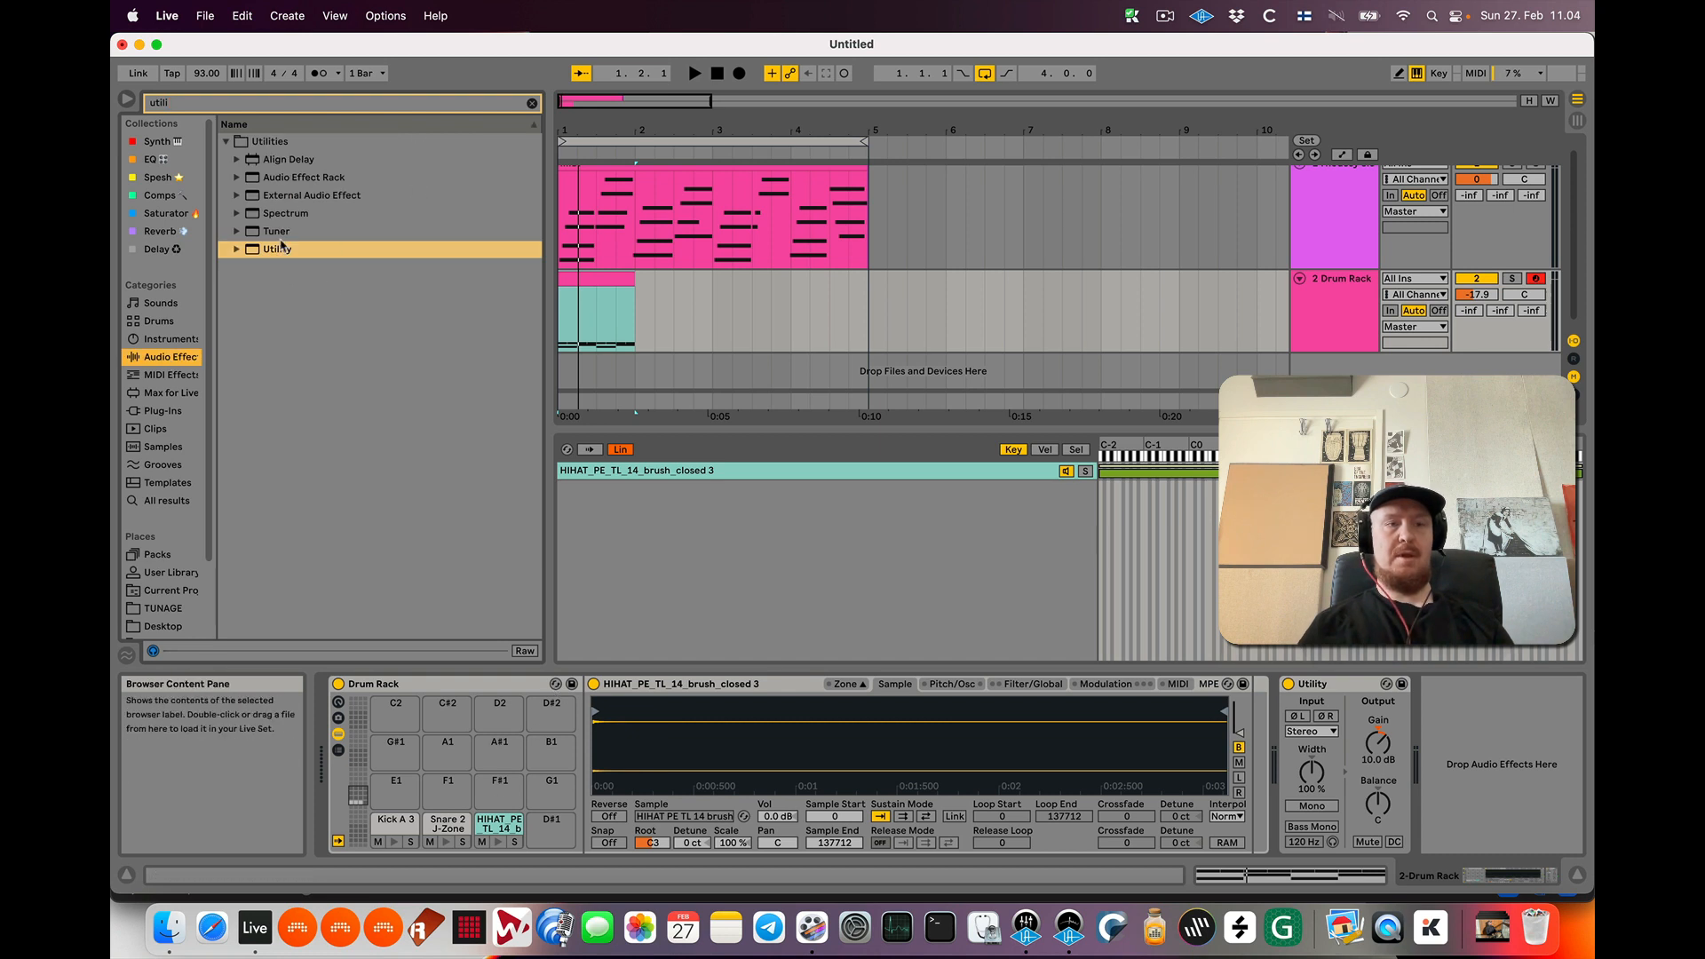
pyautogui.moveTo(480, 812); pyautogui.dragTo(495, 825)
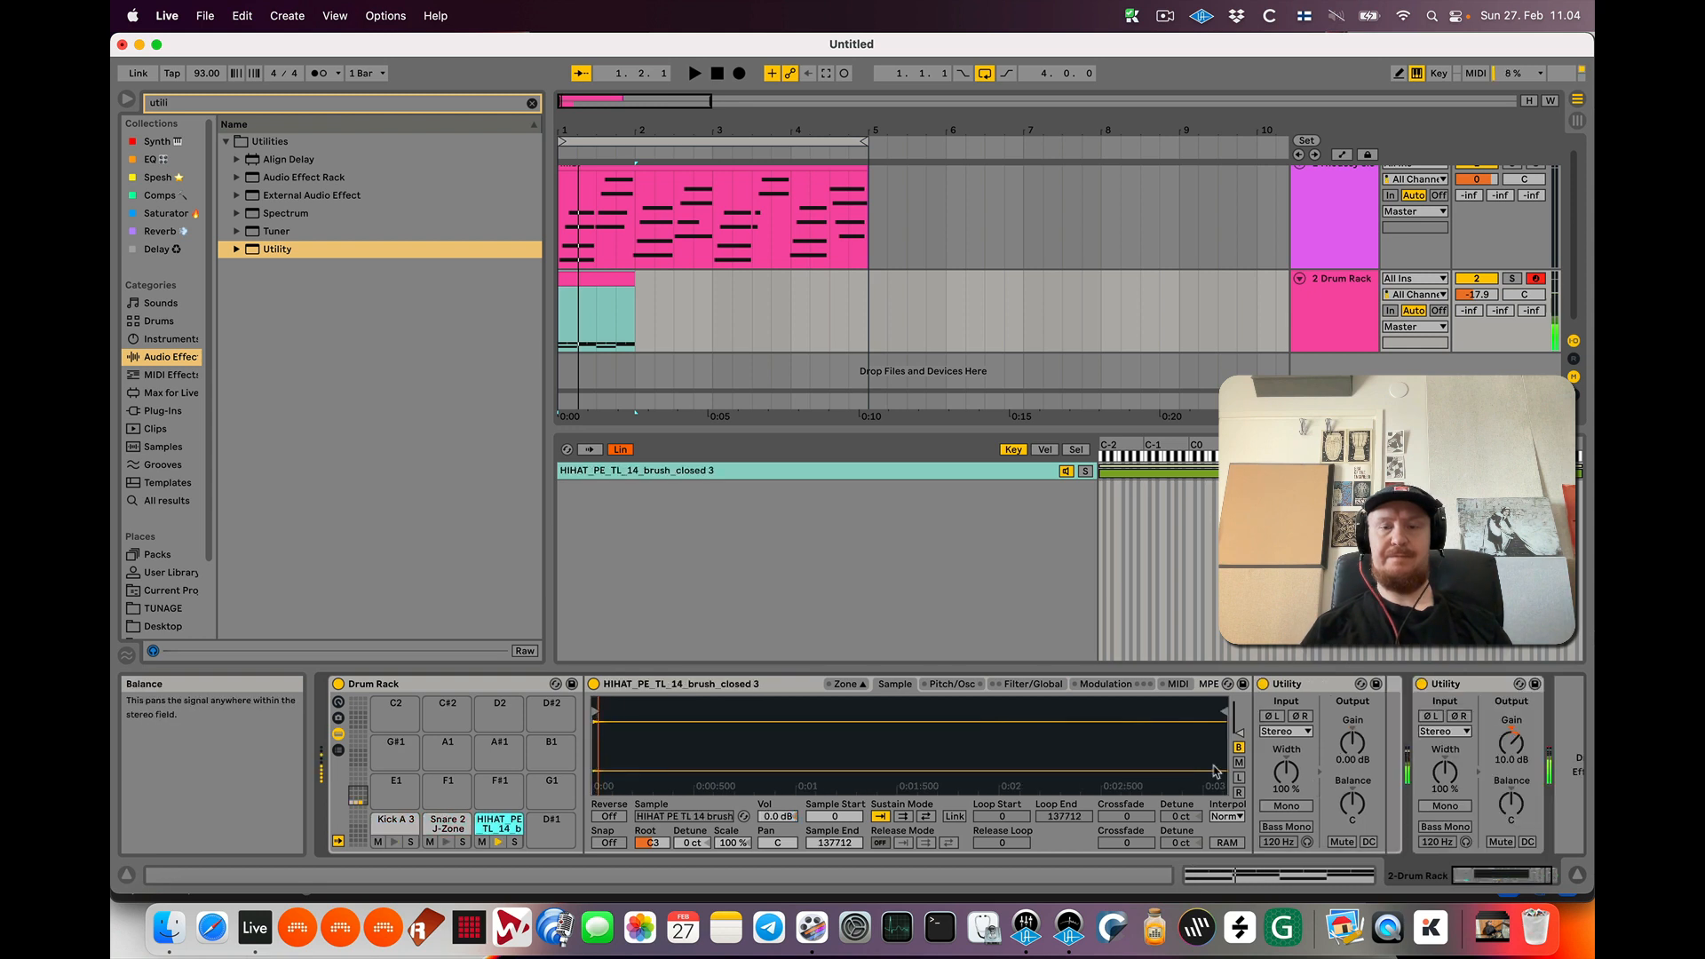
# Set the hihat pad's Utility to 0% width and 3.89 dB gain, and play back the result
pyautogui.moveTo(1292, 772); pyautogui.dragTo(1292, 857)
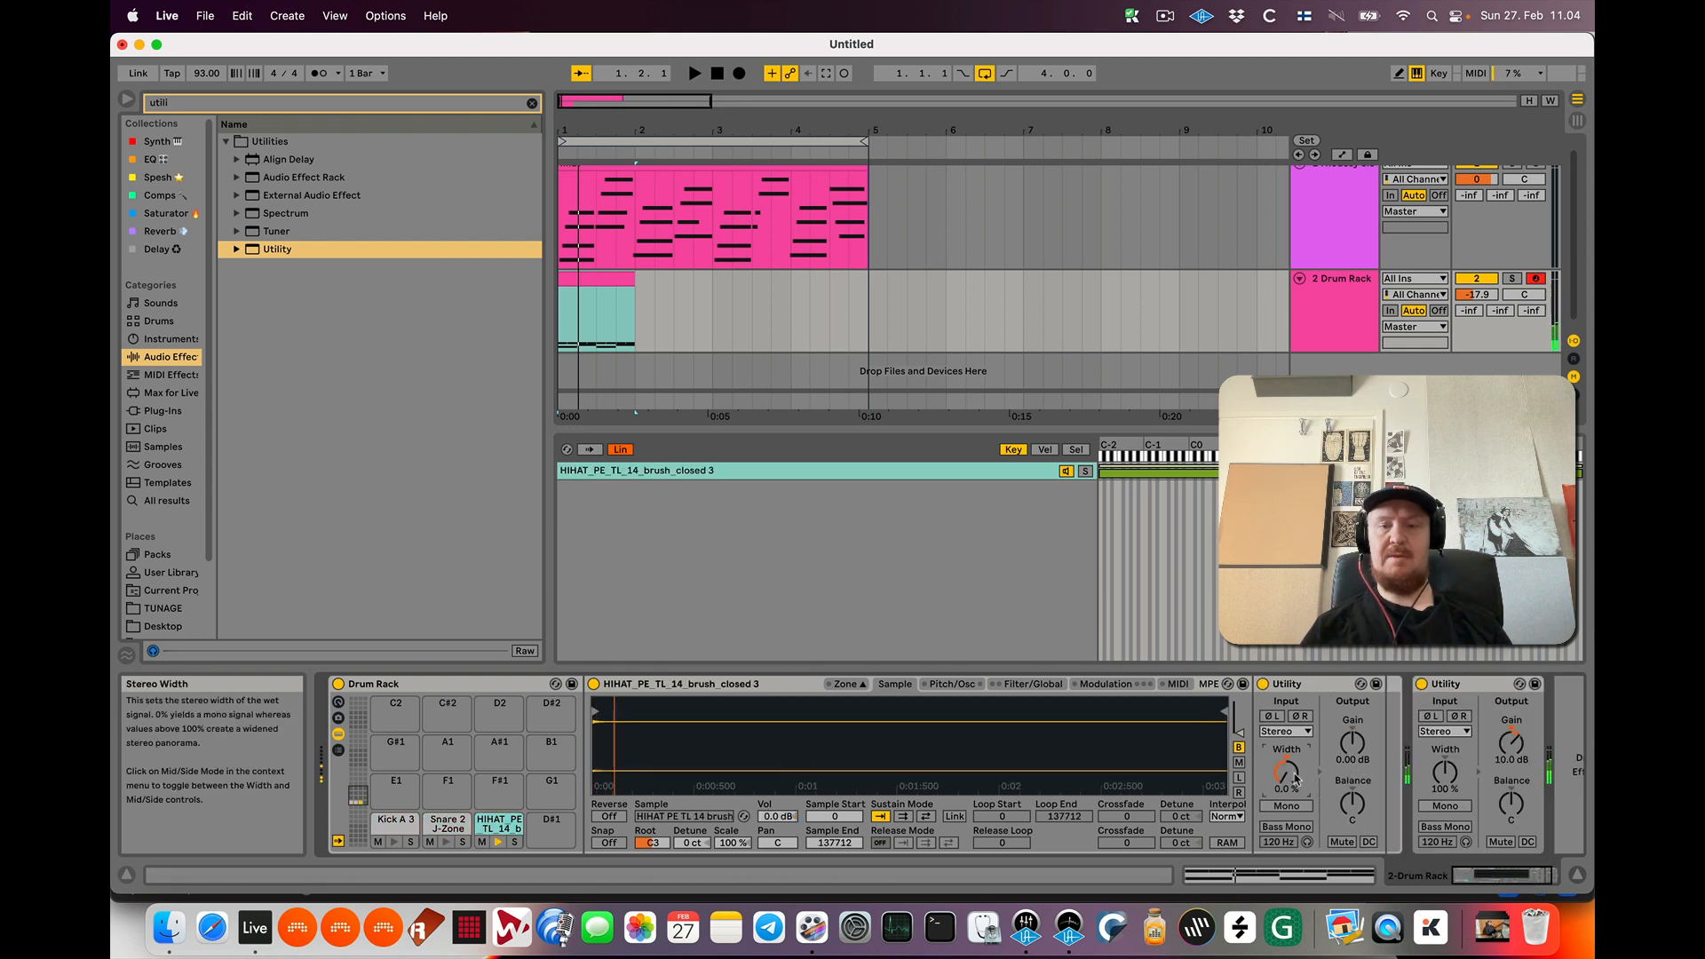
pyautogui.moveTo(1352, 746)
pyautogui.mouseDown()
pyautogui.moveTo(1353, 721)
pyautogui.moveTo(1353, 750)
pyautogui.mouseUp()
pyautogui.press('space')
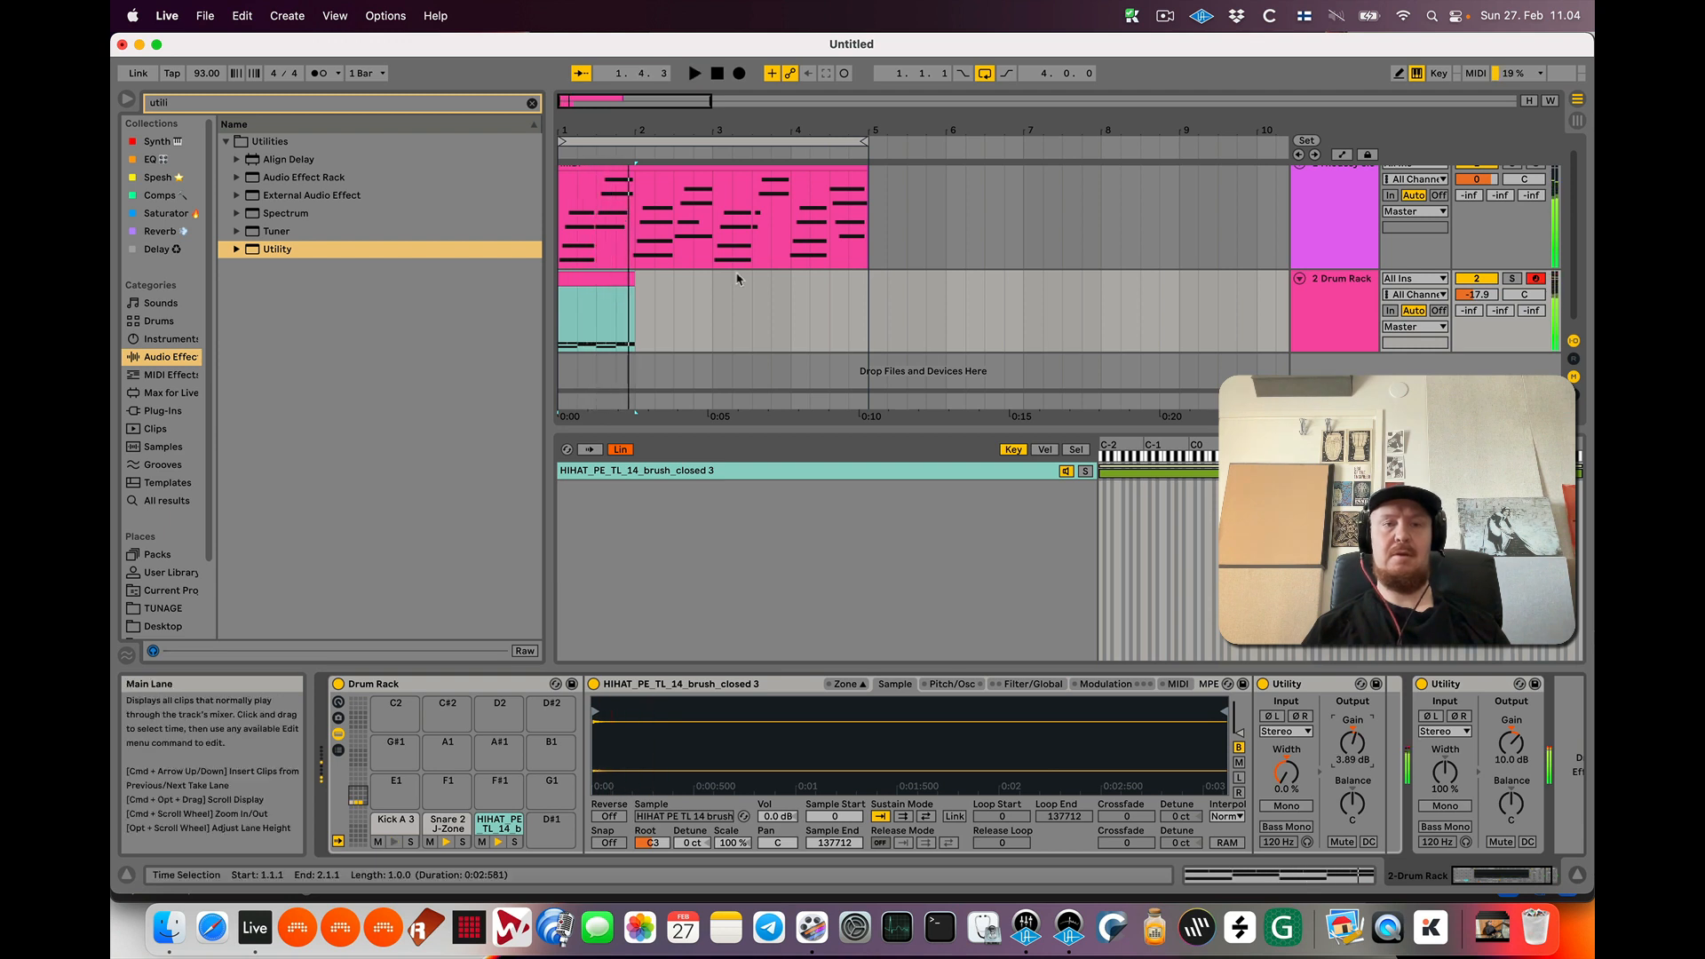
# Lower the velocities of the four off-beat hihat notes in the drum clip, with the one on 1.3.3 at 104, and play it back
pyautogui.doubleClick(582, 278)
pyautogui.press('space')
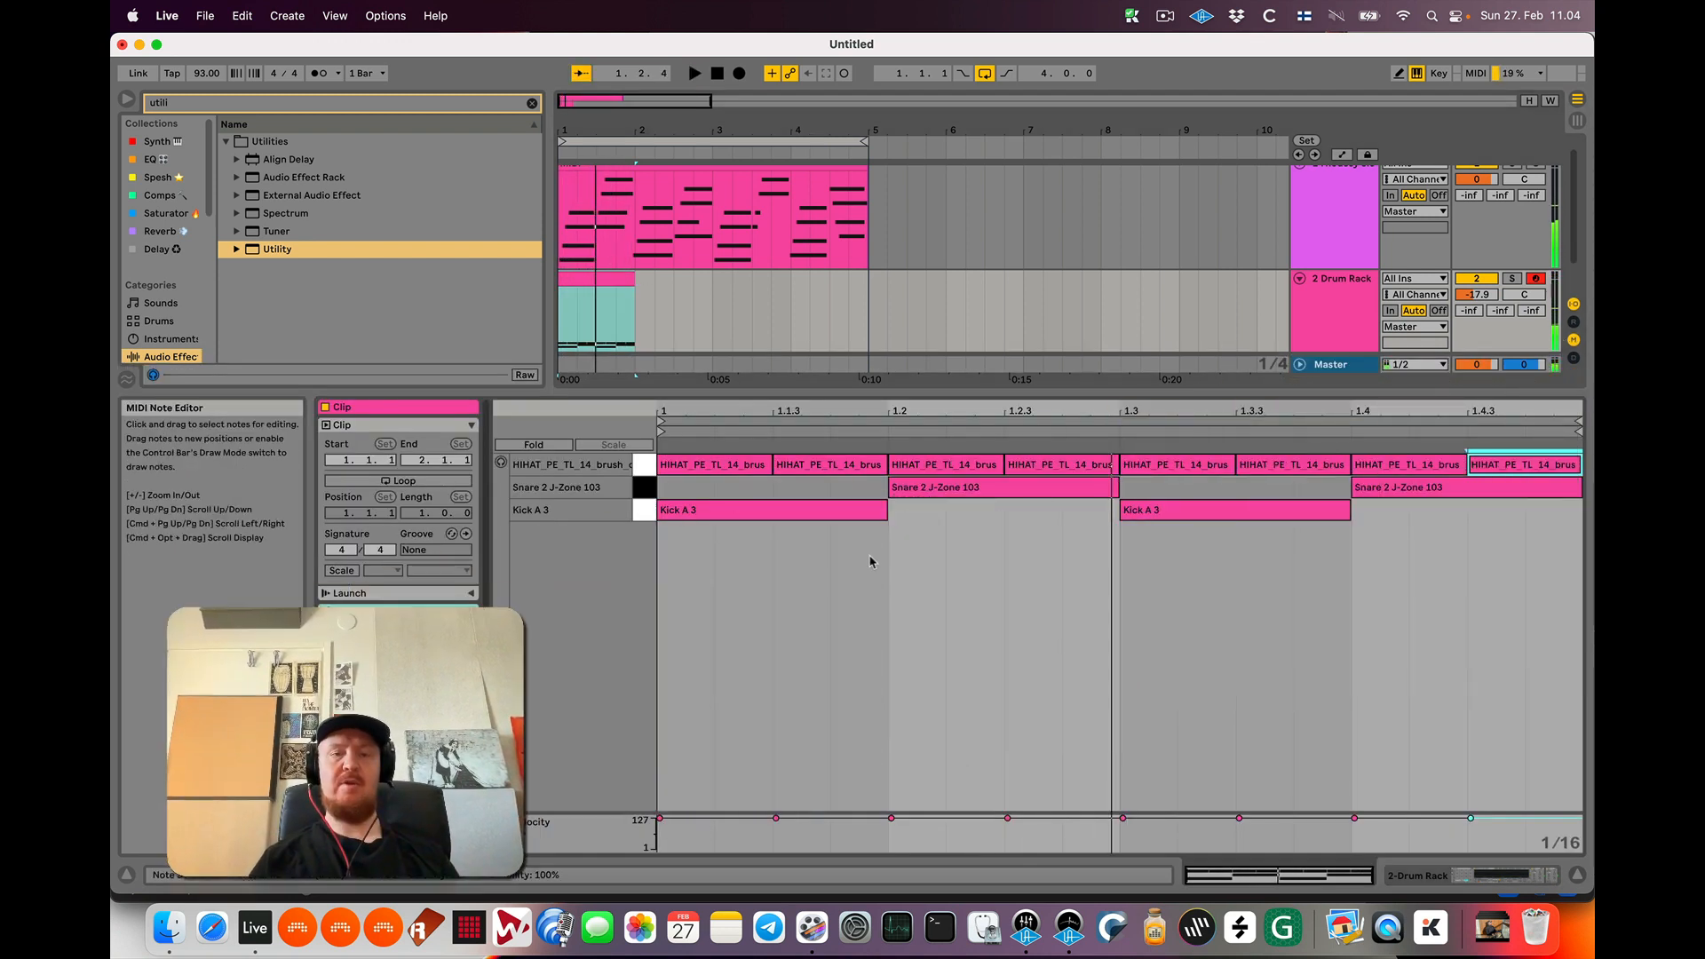
pyautogui.keyDown('shift'); pyautogui.click(840, 468); pyautogui.keyUp('shift')
pyautogui.moveTo(836, 468); pyautogui.dragTo(837, 491)
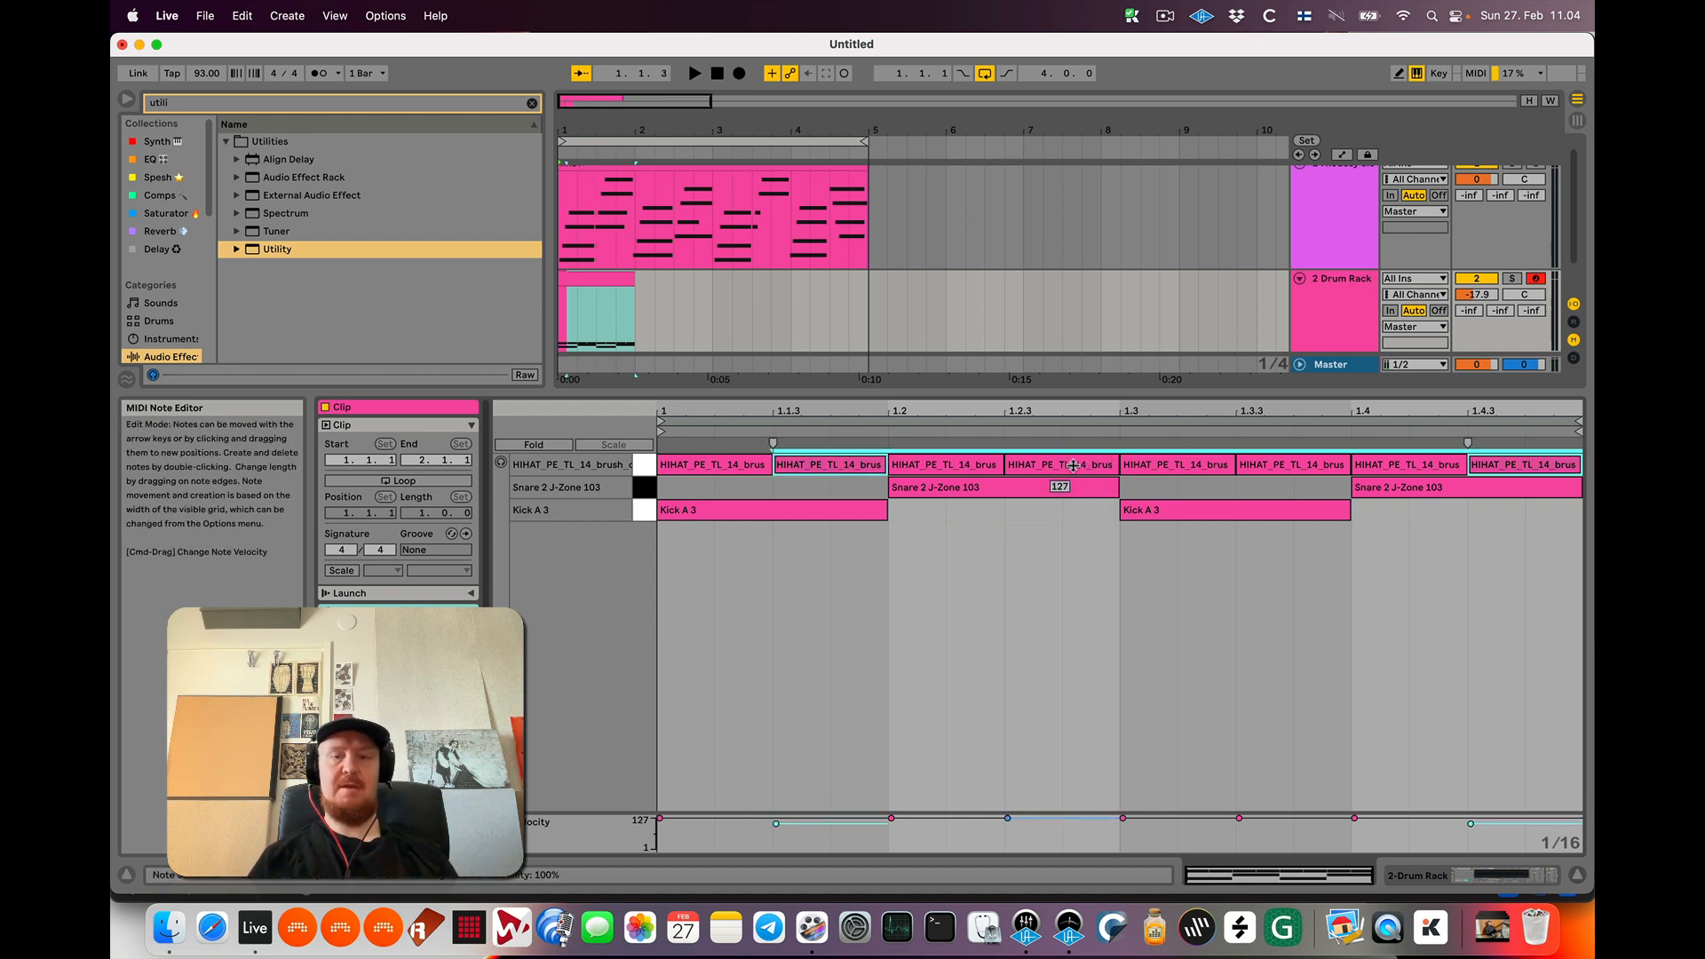
pyautogui.moveTo(1073, 466); pyautogui.dragTo(1073, 490)
pyautogui.moveTo(1284, 466); pyautogui.dragTo(1284, 482)
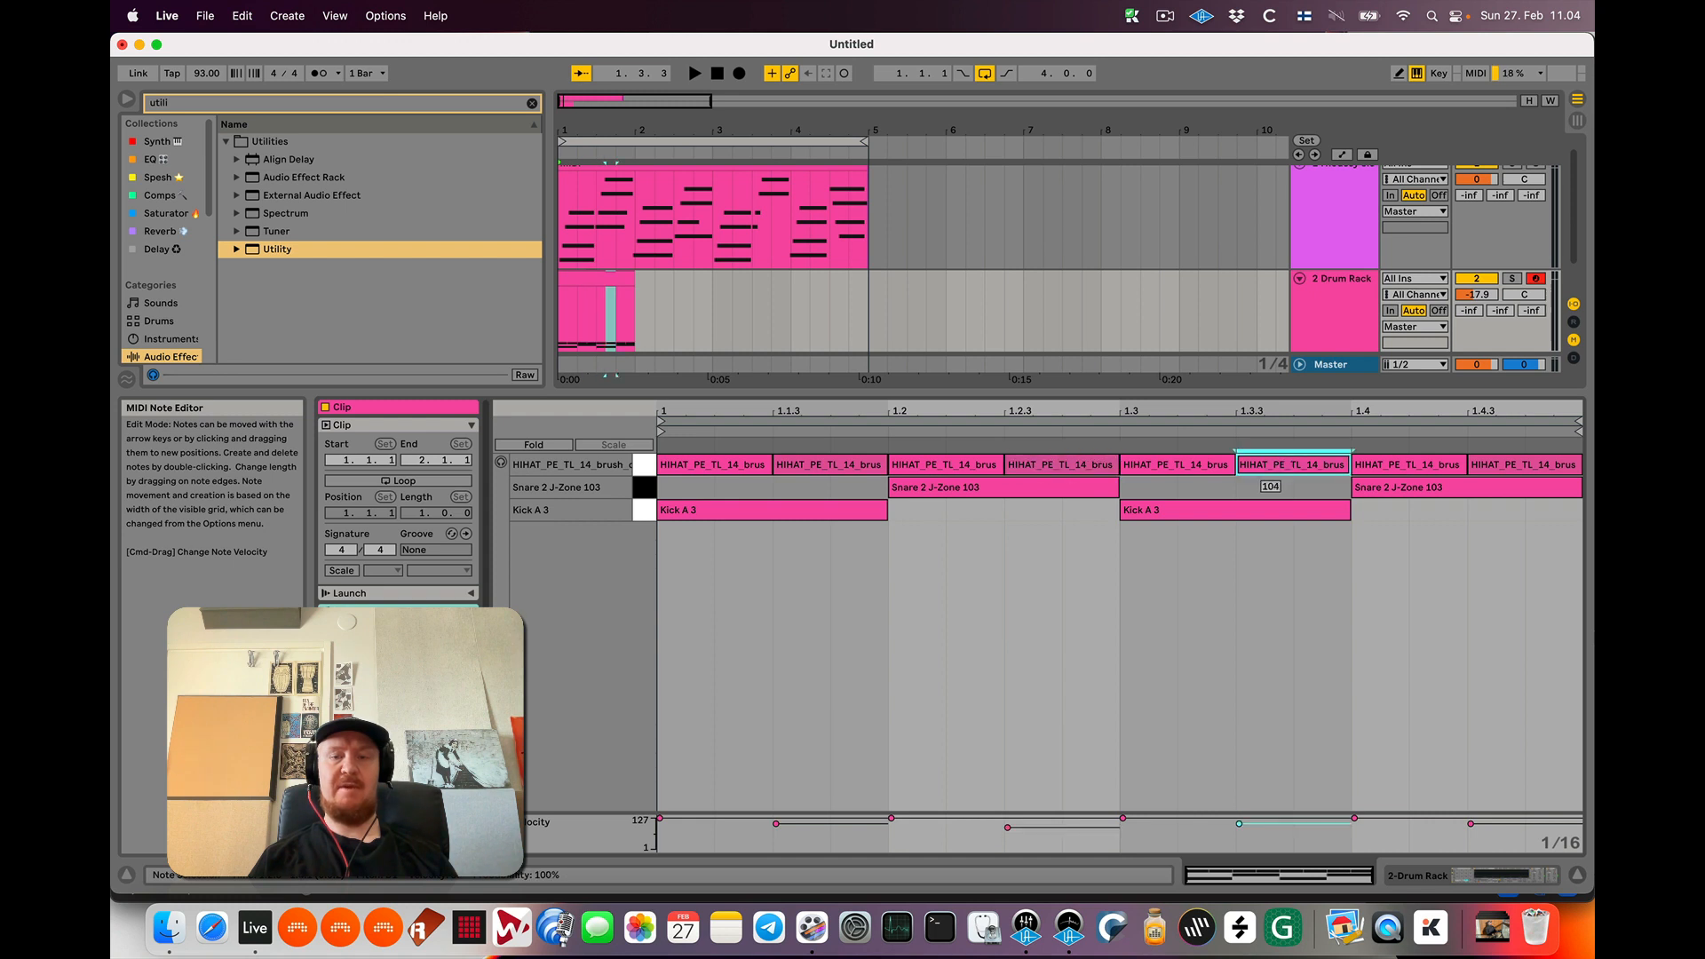
pyautogui.moveTo(1508, 465); pyautogui.dragTo(1507, 486)
pyautogui.press('space')
# Raise the gain of the hihat pad's Utility to 8.89 dB while checking it against playback
pyautogui.doubleClick(1336, 316)
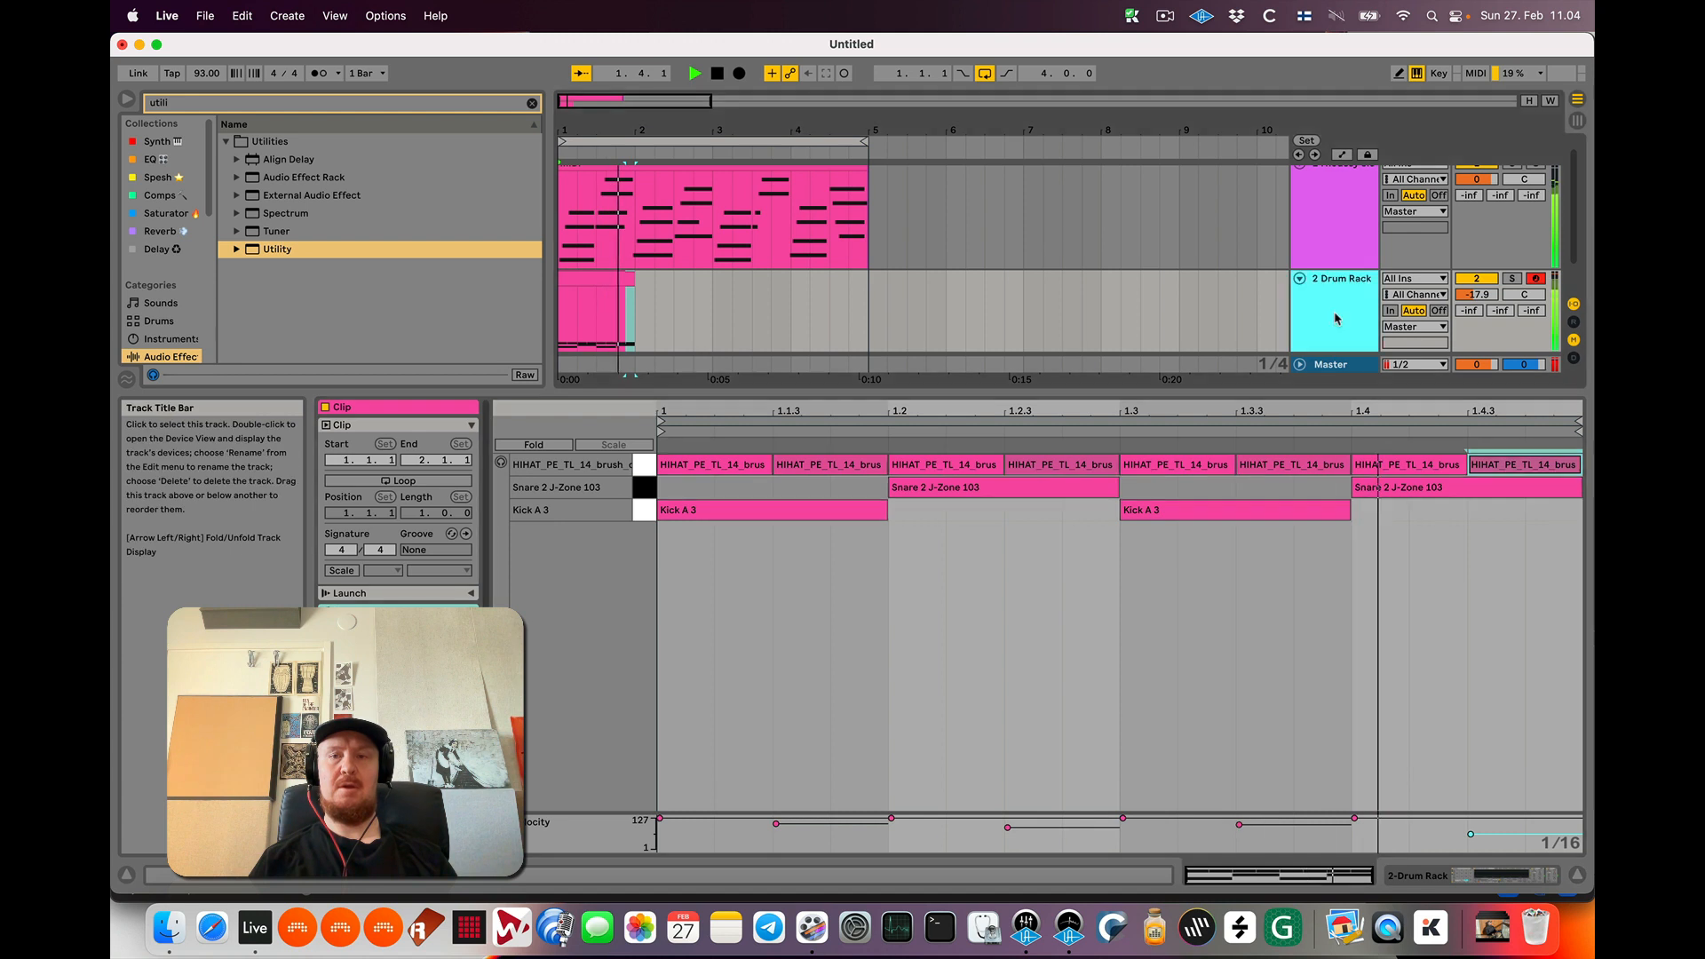
pyautogui.press('space')
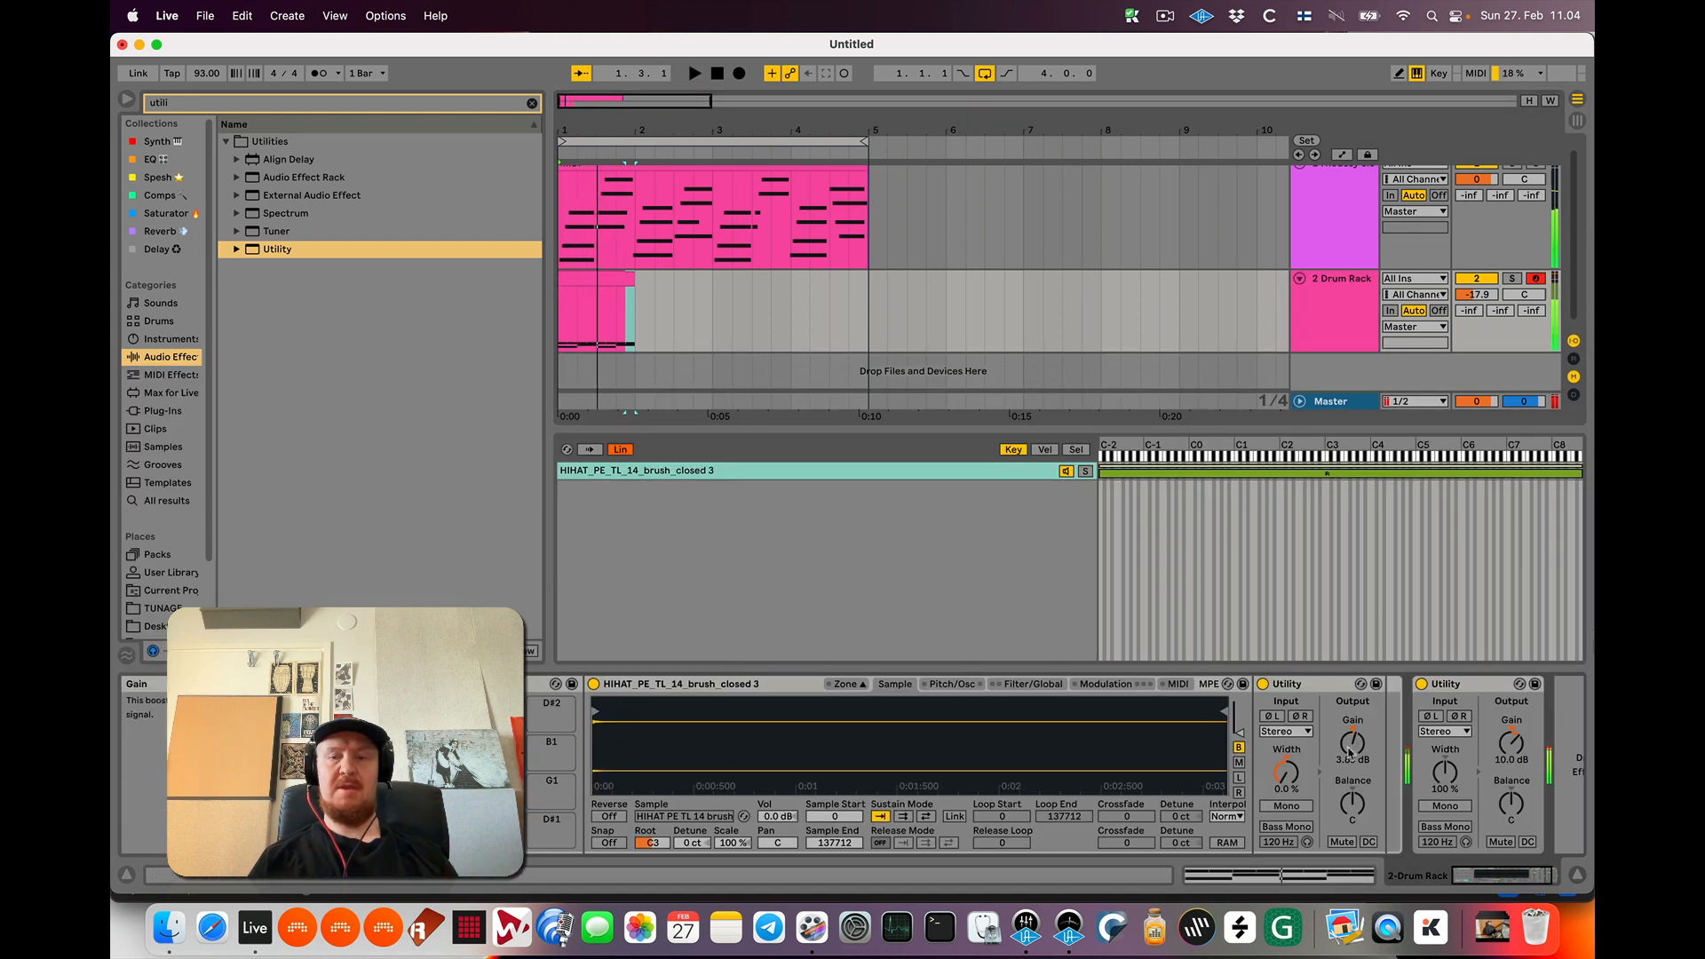
pyautogui.press('space')
pyautogui.moveTo(1352, 743); pyautogui.dragTo(1353, 747)
pyautogui.press('space')
# Duplicate the one-bar drum clip three times to fill four bars and play the loop from the start
pyautogui.click(588, 290)
pyautogui.press('super+d')
pyautogui.press('super+d')
pyautogui.press('super+d')
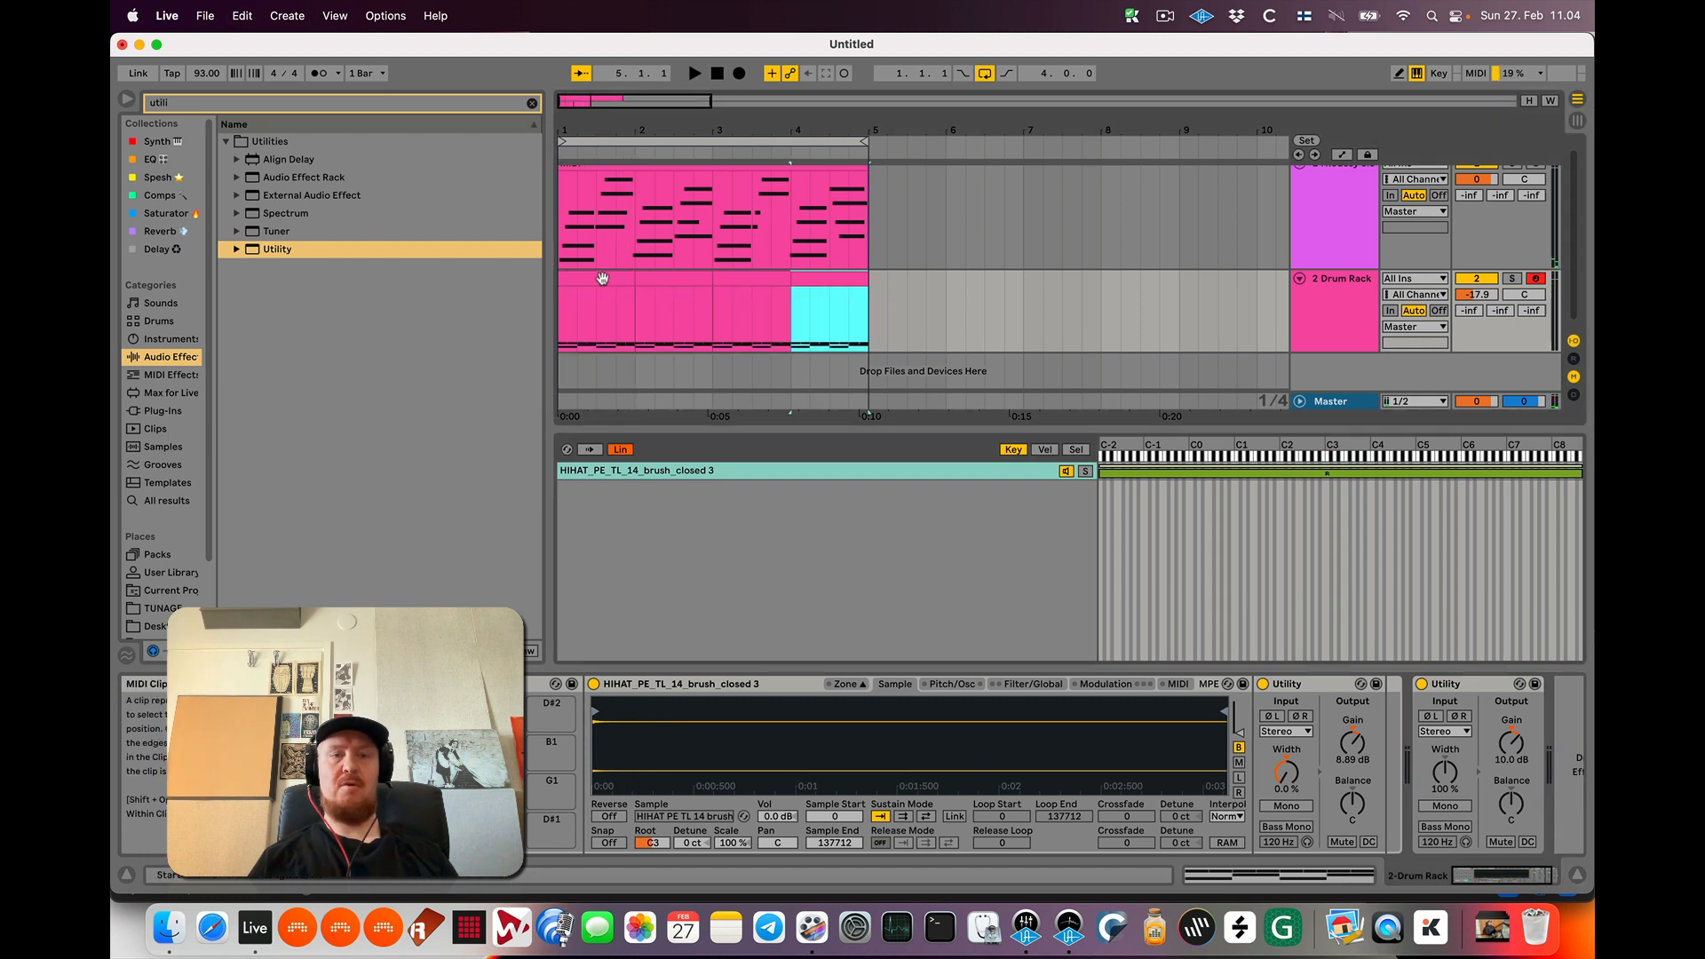
pyautogui.press('space')
pyautogui.click(599, 277)
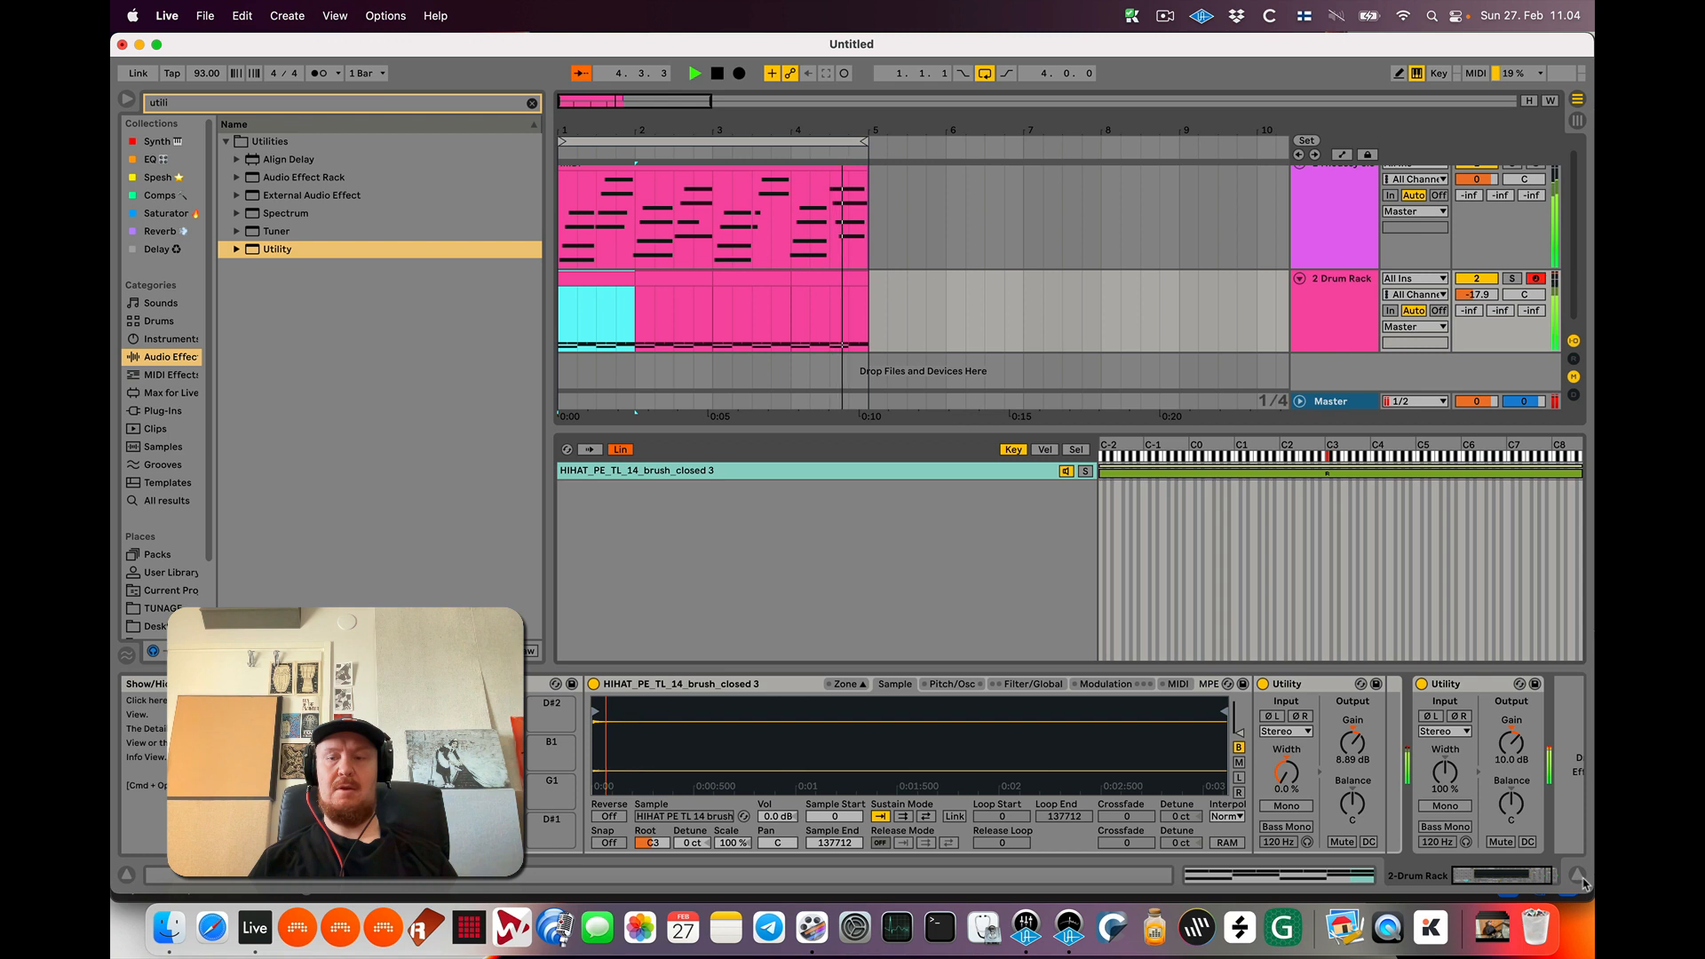
# Colour the rhodesy electric track yellow and the Drum Rack track white
pyautogui.press('super+alt+l')
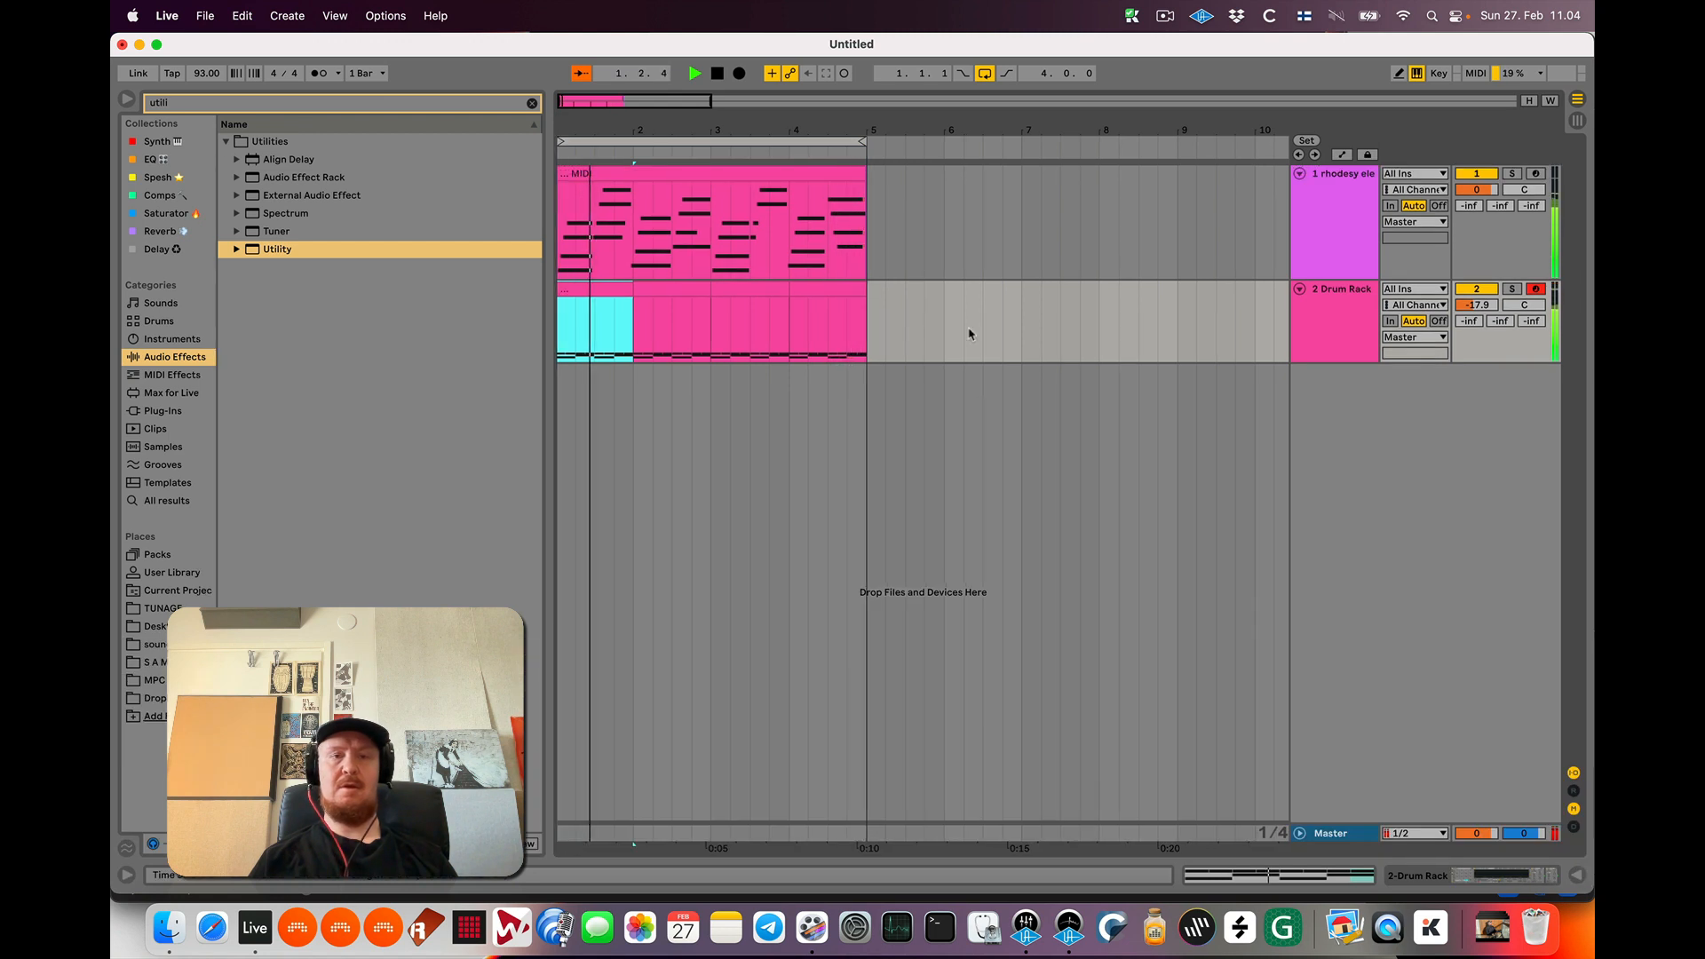
pyautogui.rightClick(1303, 248)
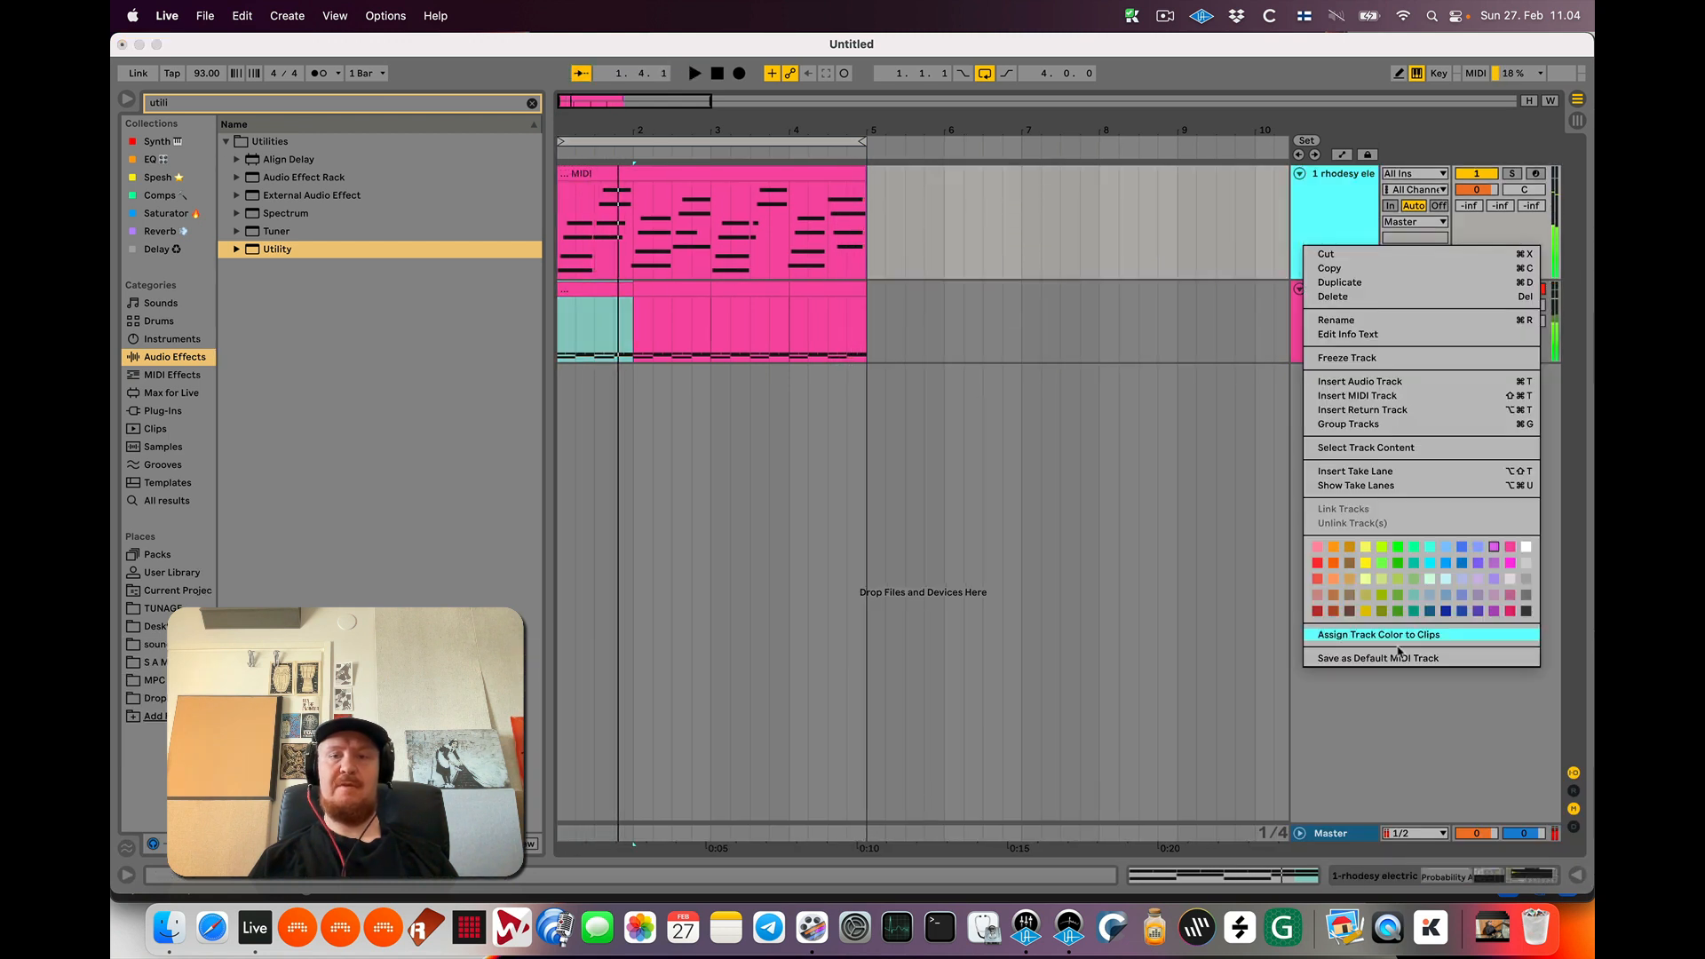
pyautogui.click(1365, 564)
pyautogui.rightClick(1332, 338)
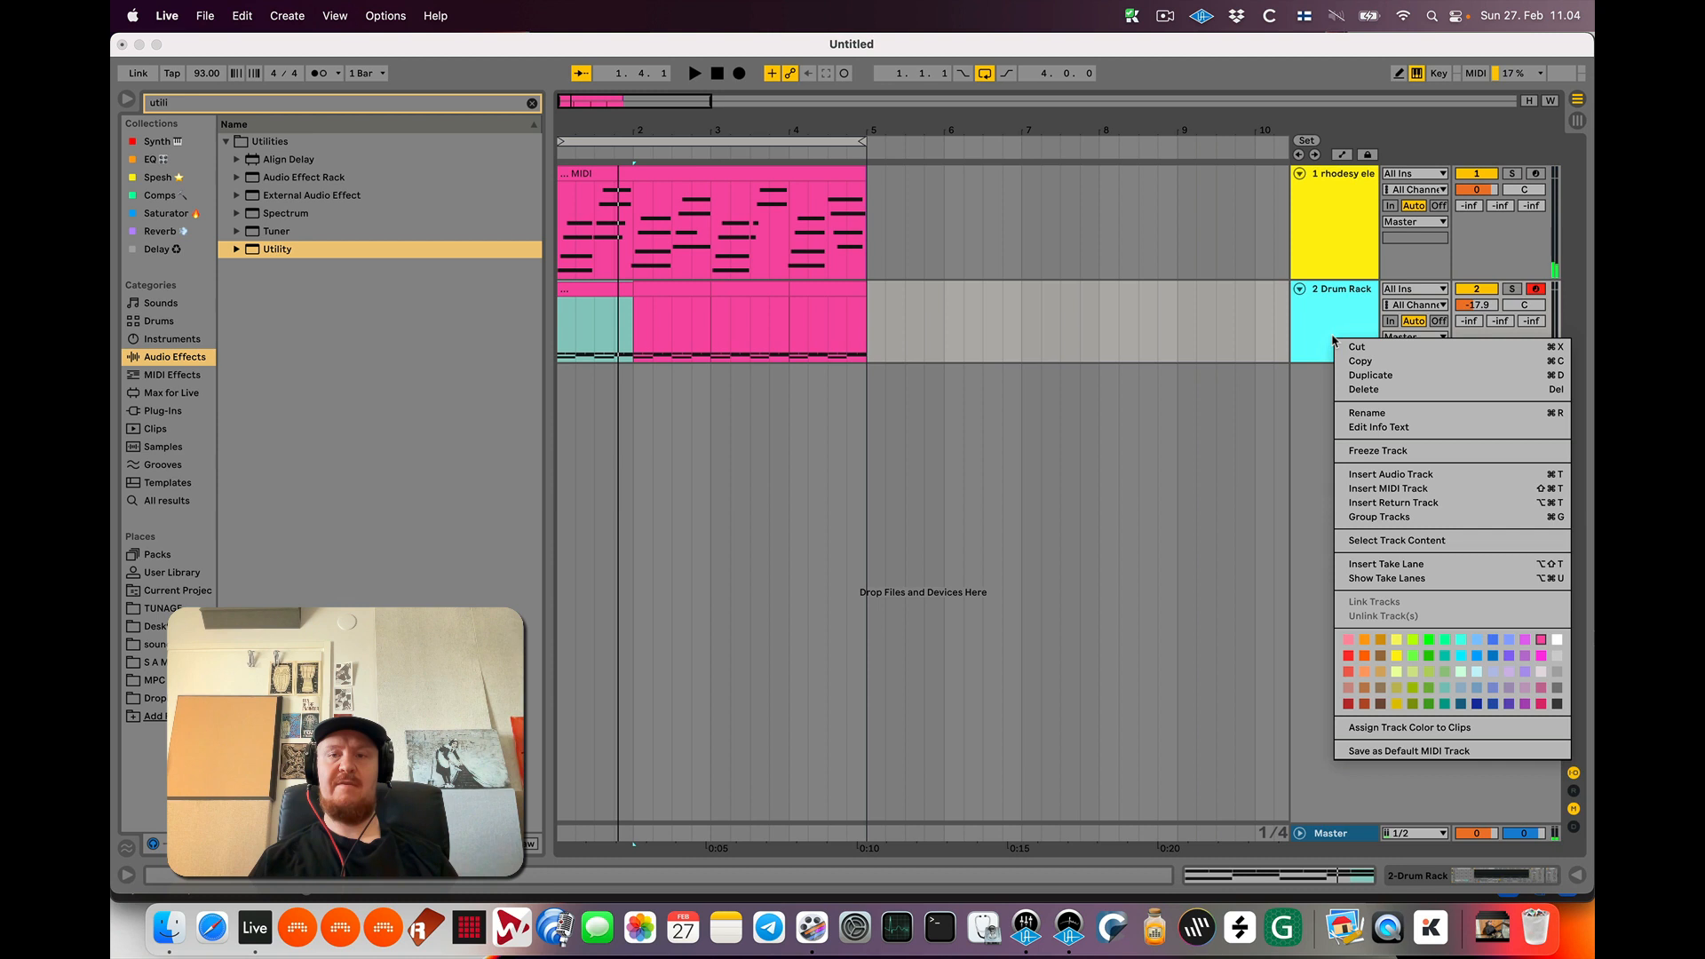
pyautogui.click(1557, 640)
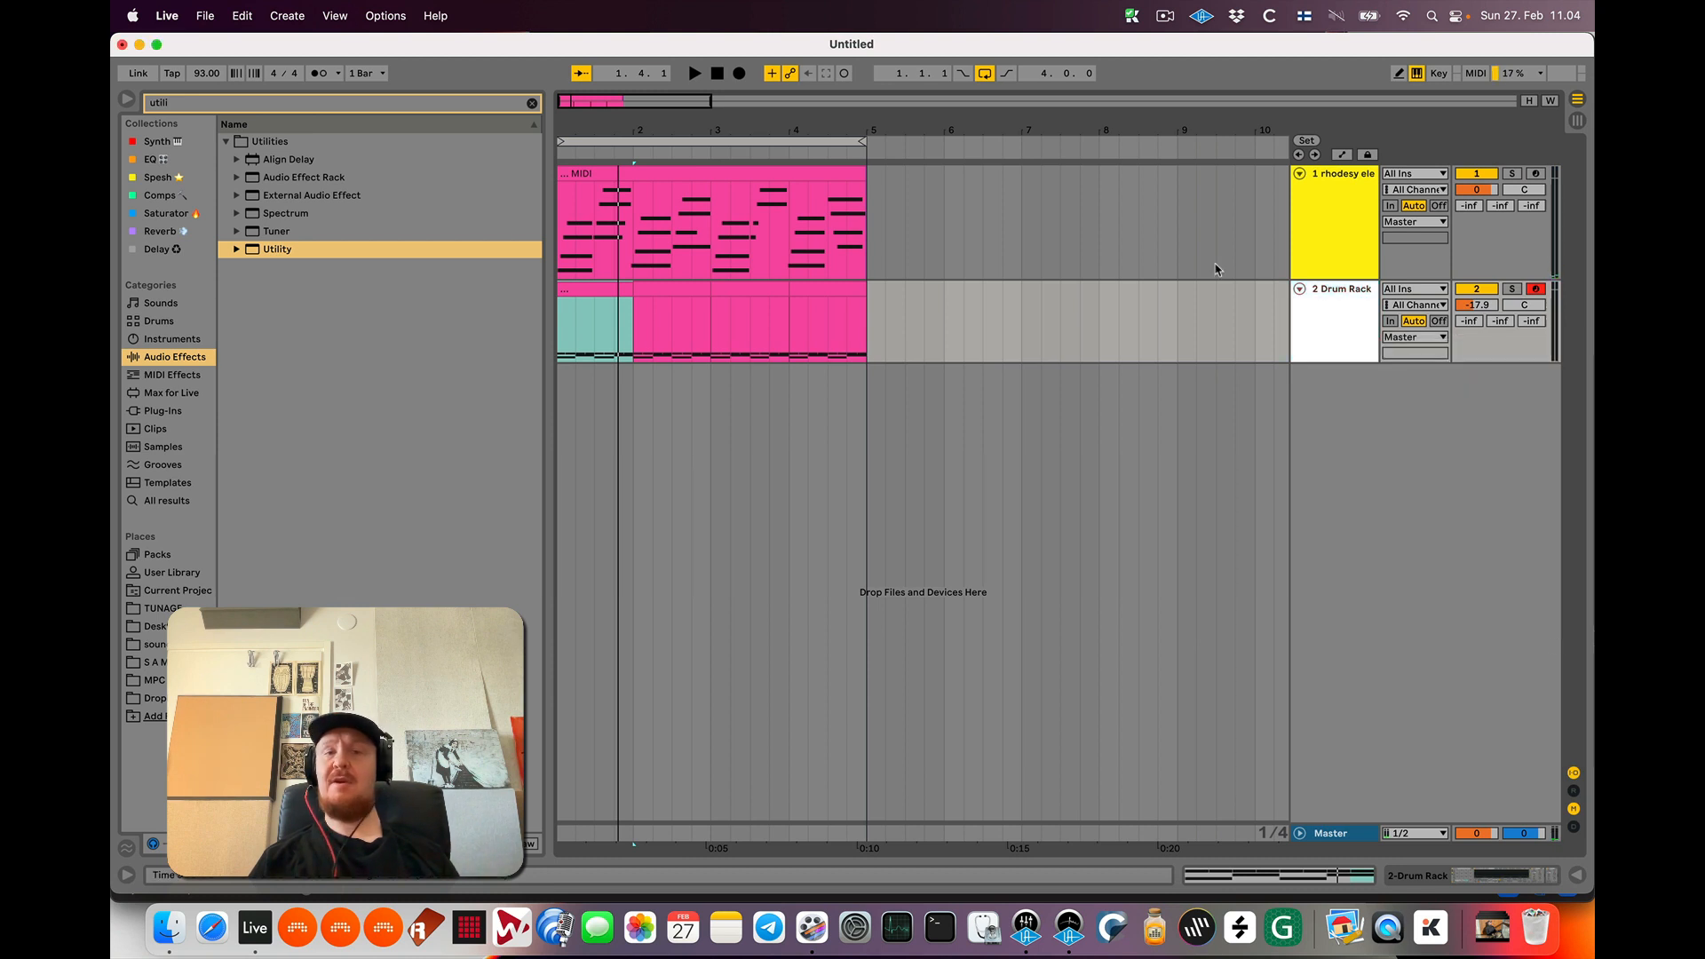
# Clear the browser search, show the User Library's CLIPS folder and preview Ikeda Bass.alc
pyautogui.click(533, 103)
pyautogui.click(188, 558)
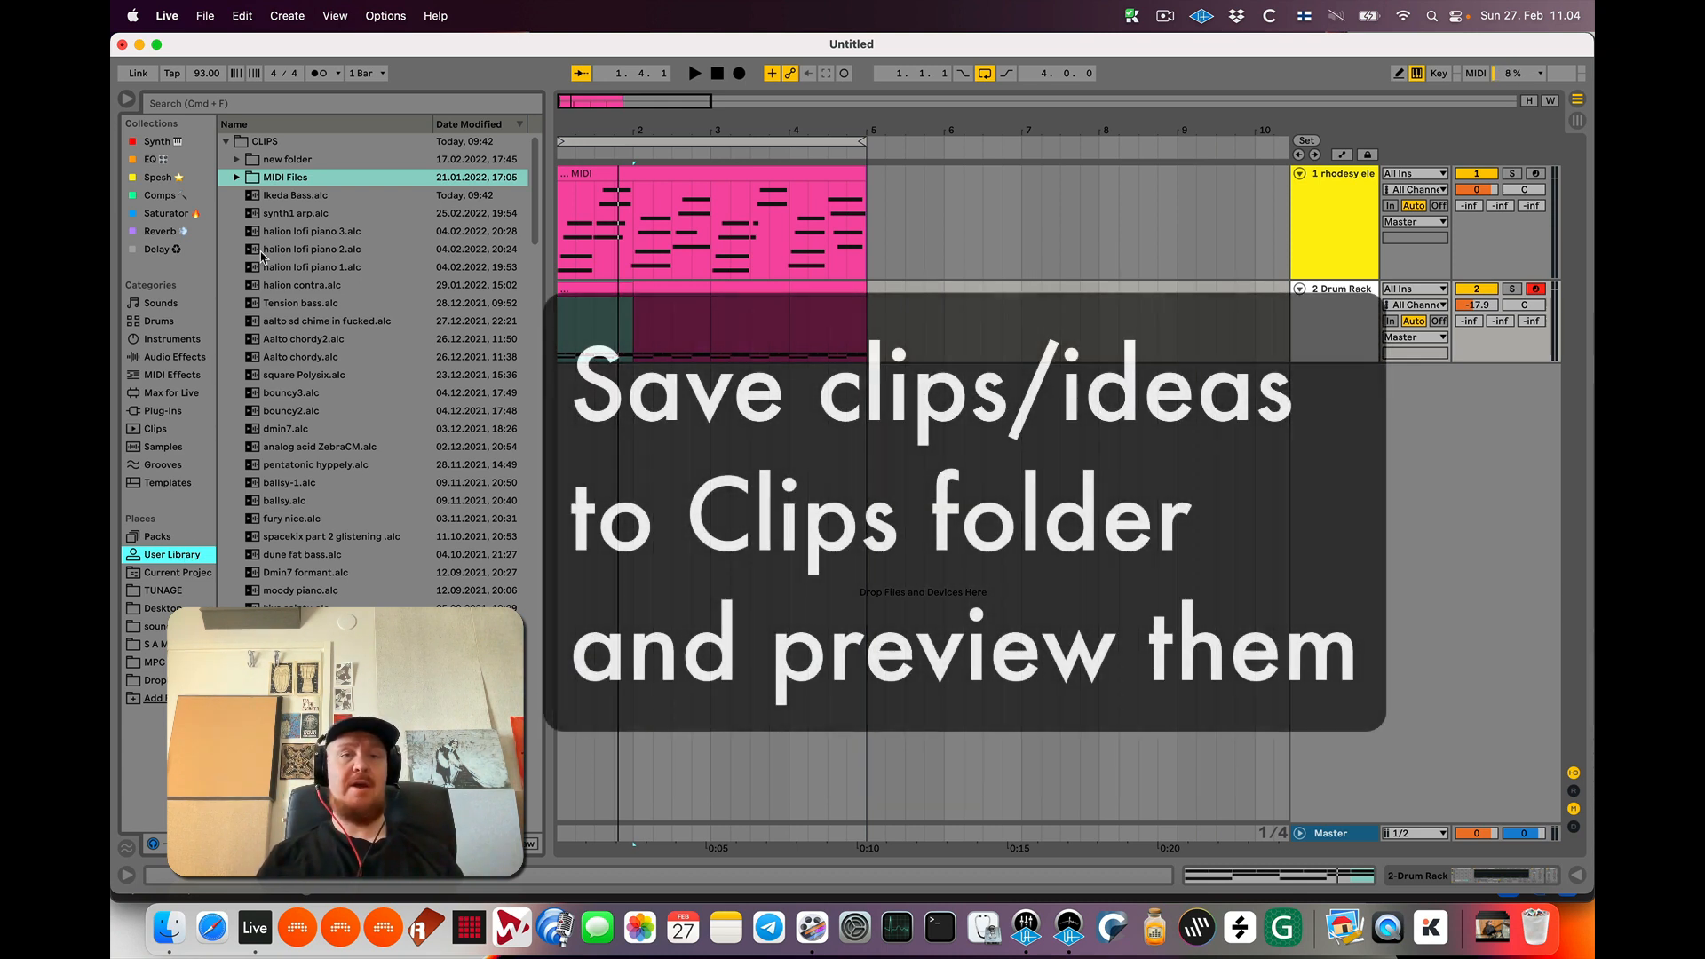
pyautogui.click(338, 203)
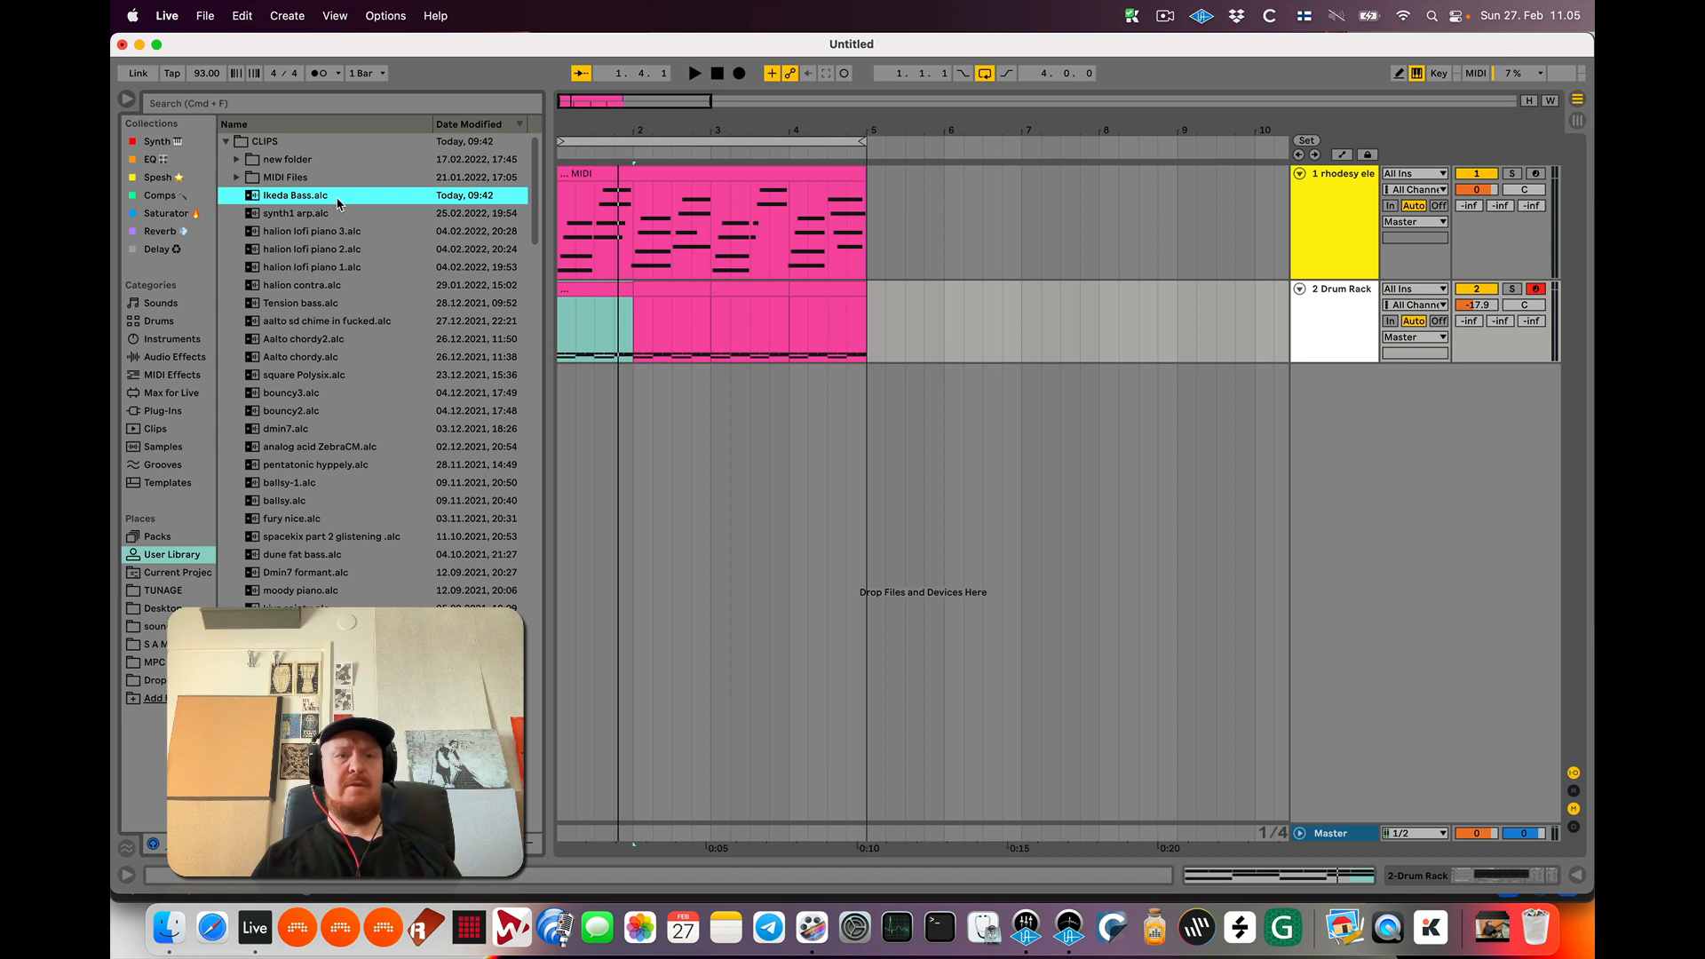
# Try adding the Ikeda Bass.alc clip on a new track below the Drum Rack, and remove it again
pyautogui.moveTo(294, 195); pyautogui.dragTo(562, 392)
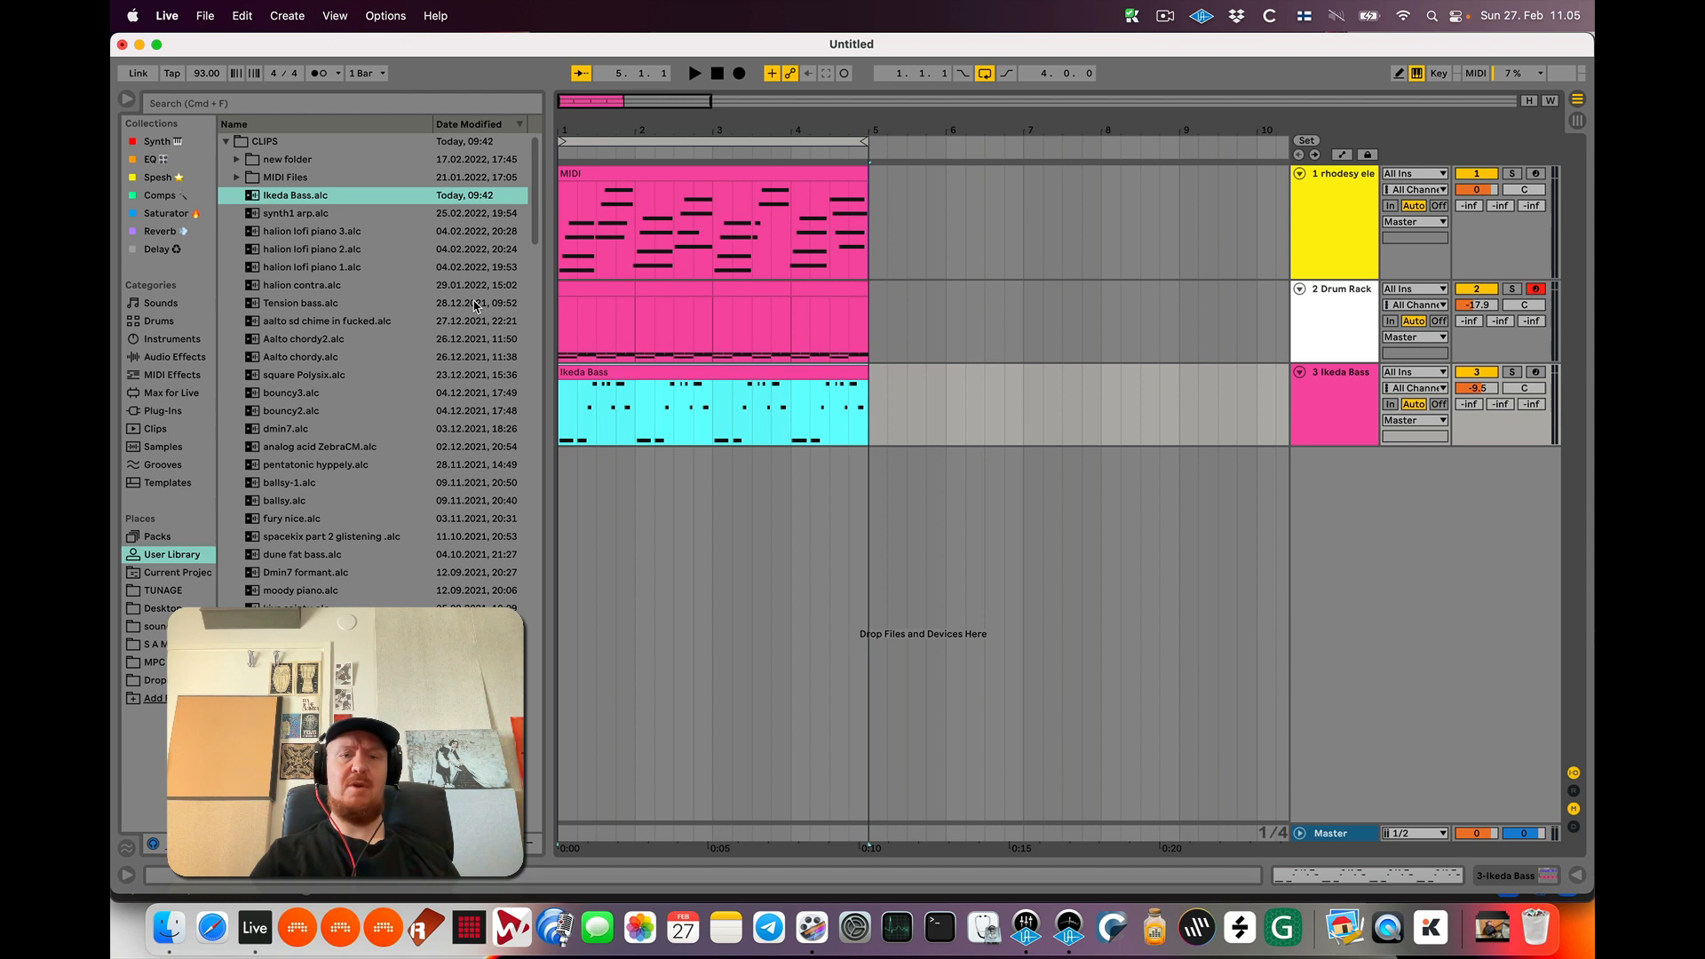
pyautogui.press('BackSpace')
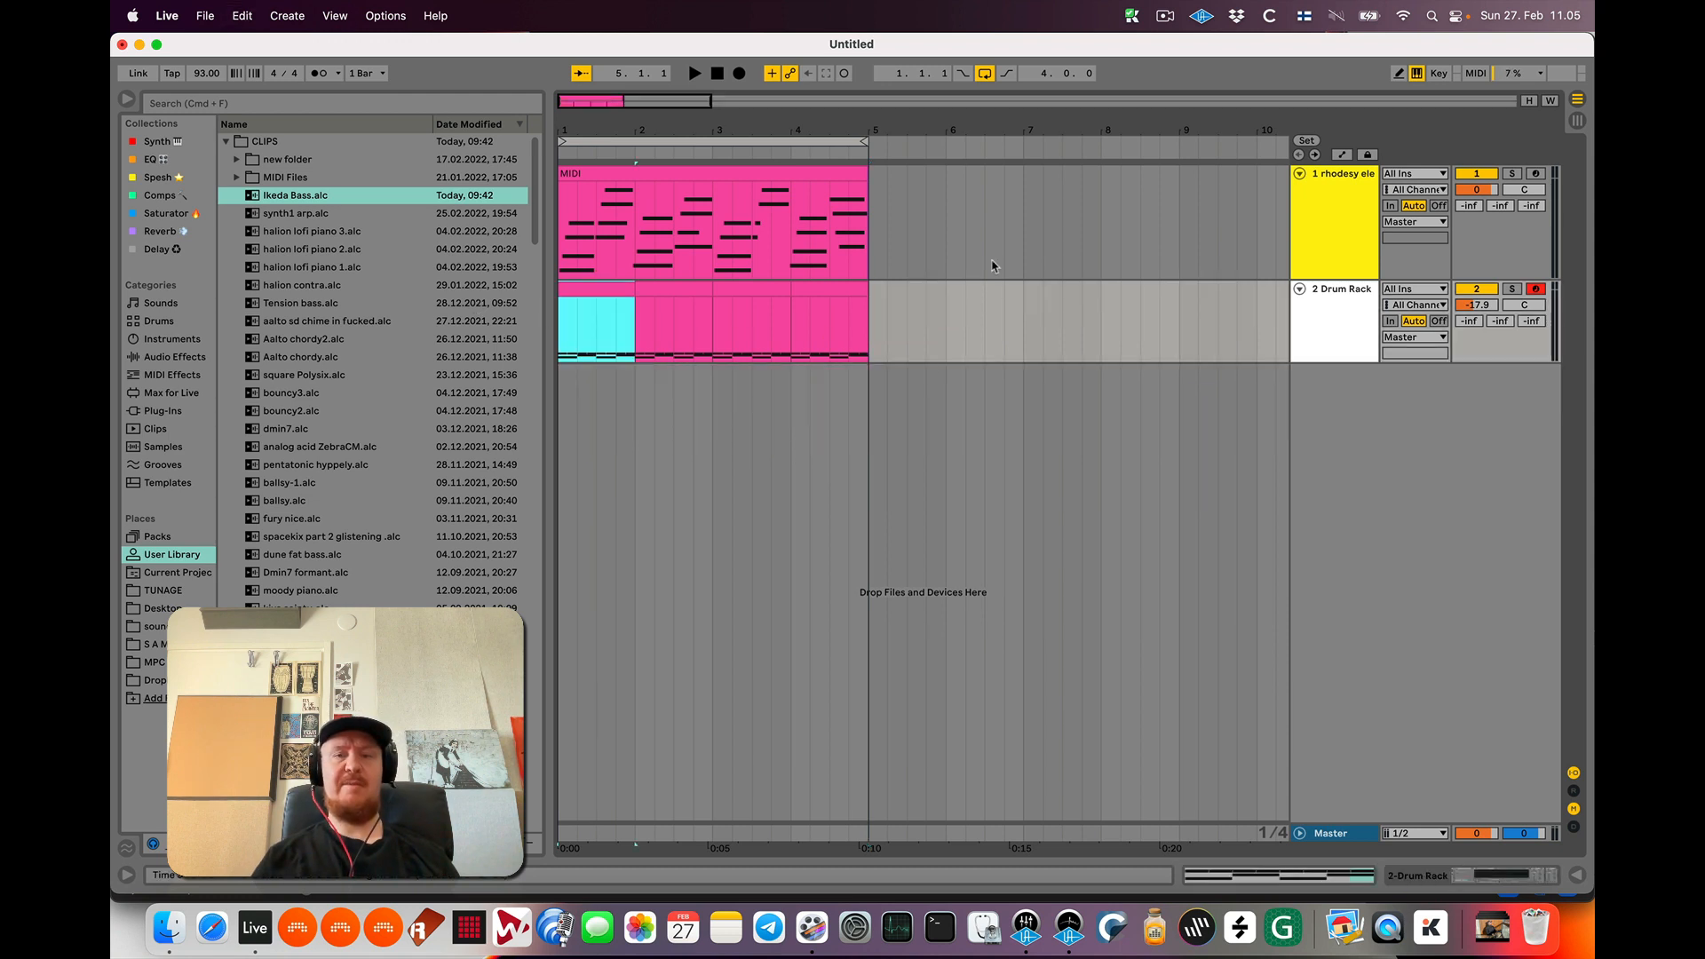
# Assign the track colours to the clips on the rhodesy electric and Drum Rack tracks
pyautogui.rightClick(1344, 213)
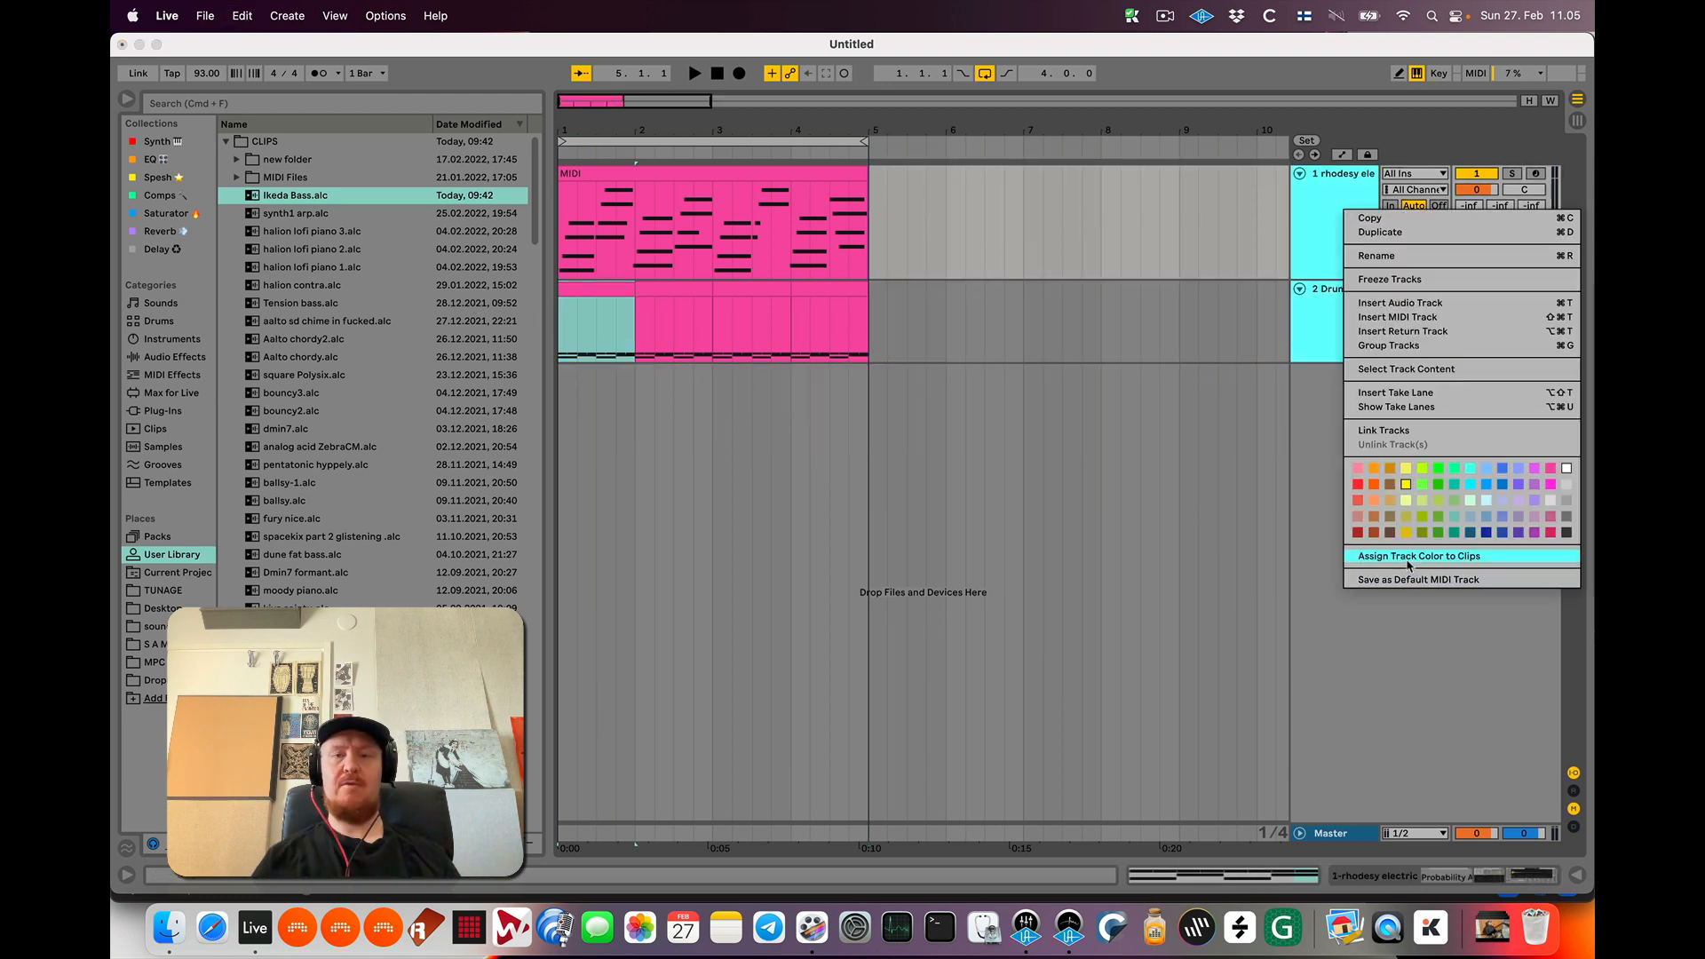
pyautogui.click(1386, 556)
pyautogui.click(1327, 228)
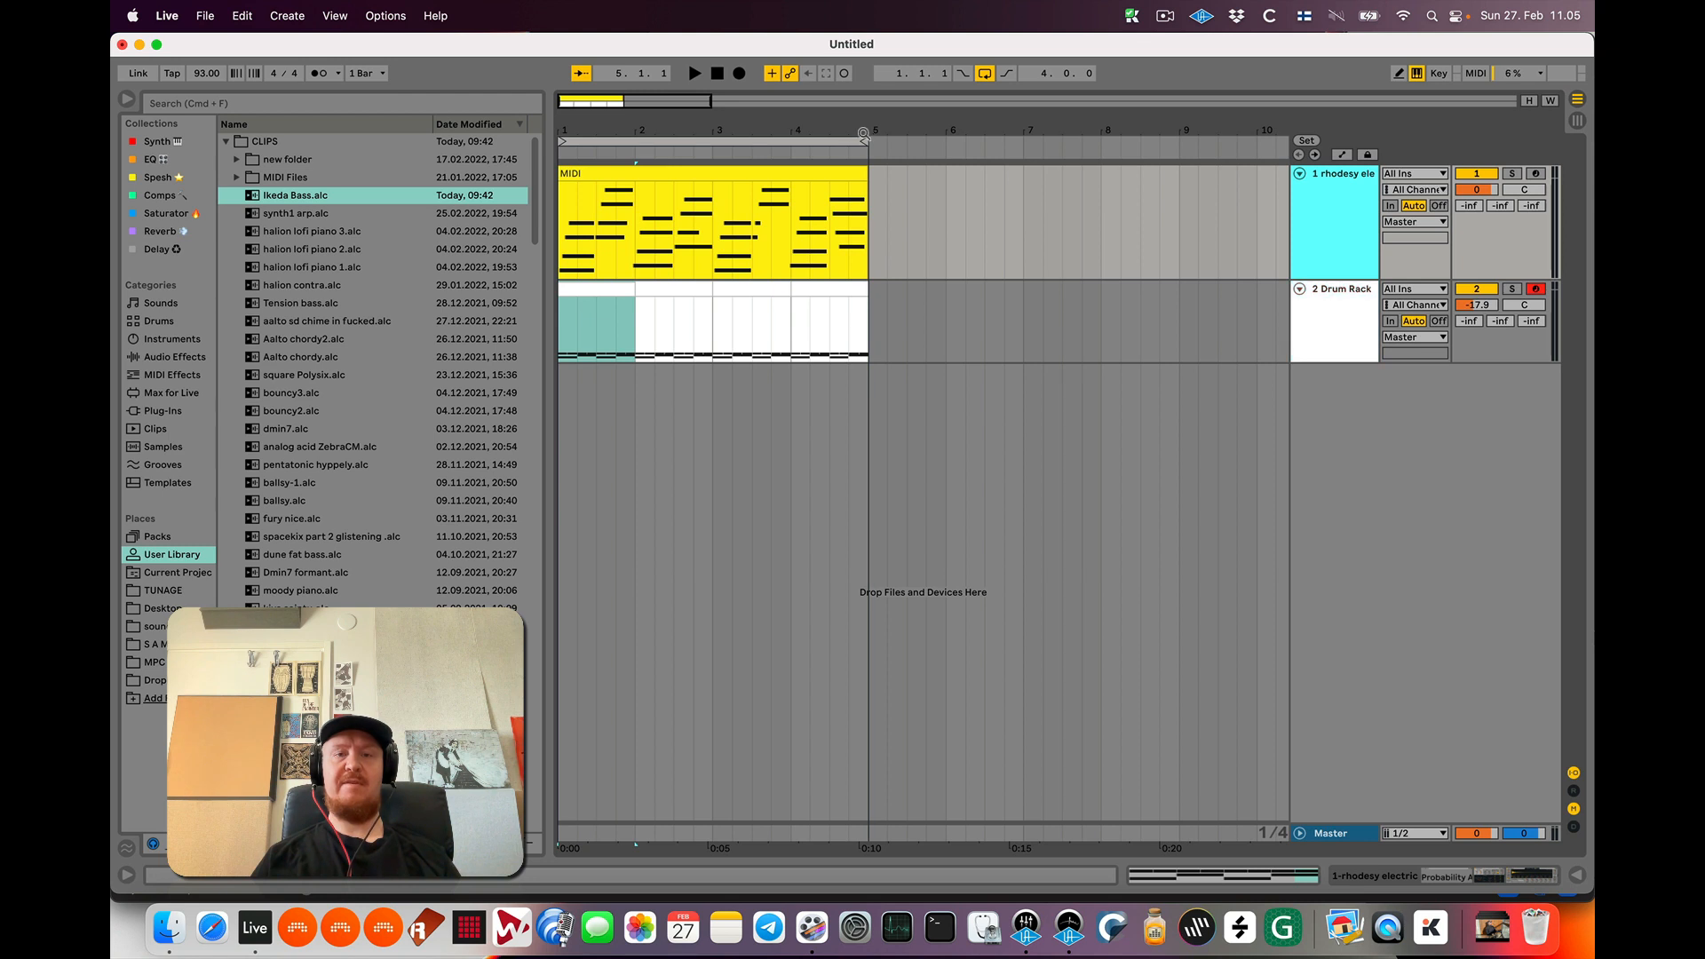
# Save the electric piano chord clip to the User Library's CLIPS folder as rhodesy.alc
pyautogui.click(818, 172)
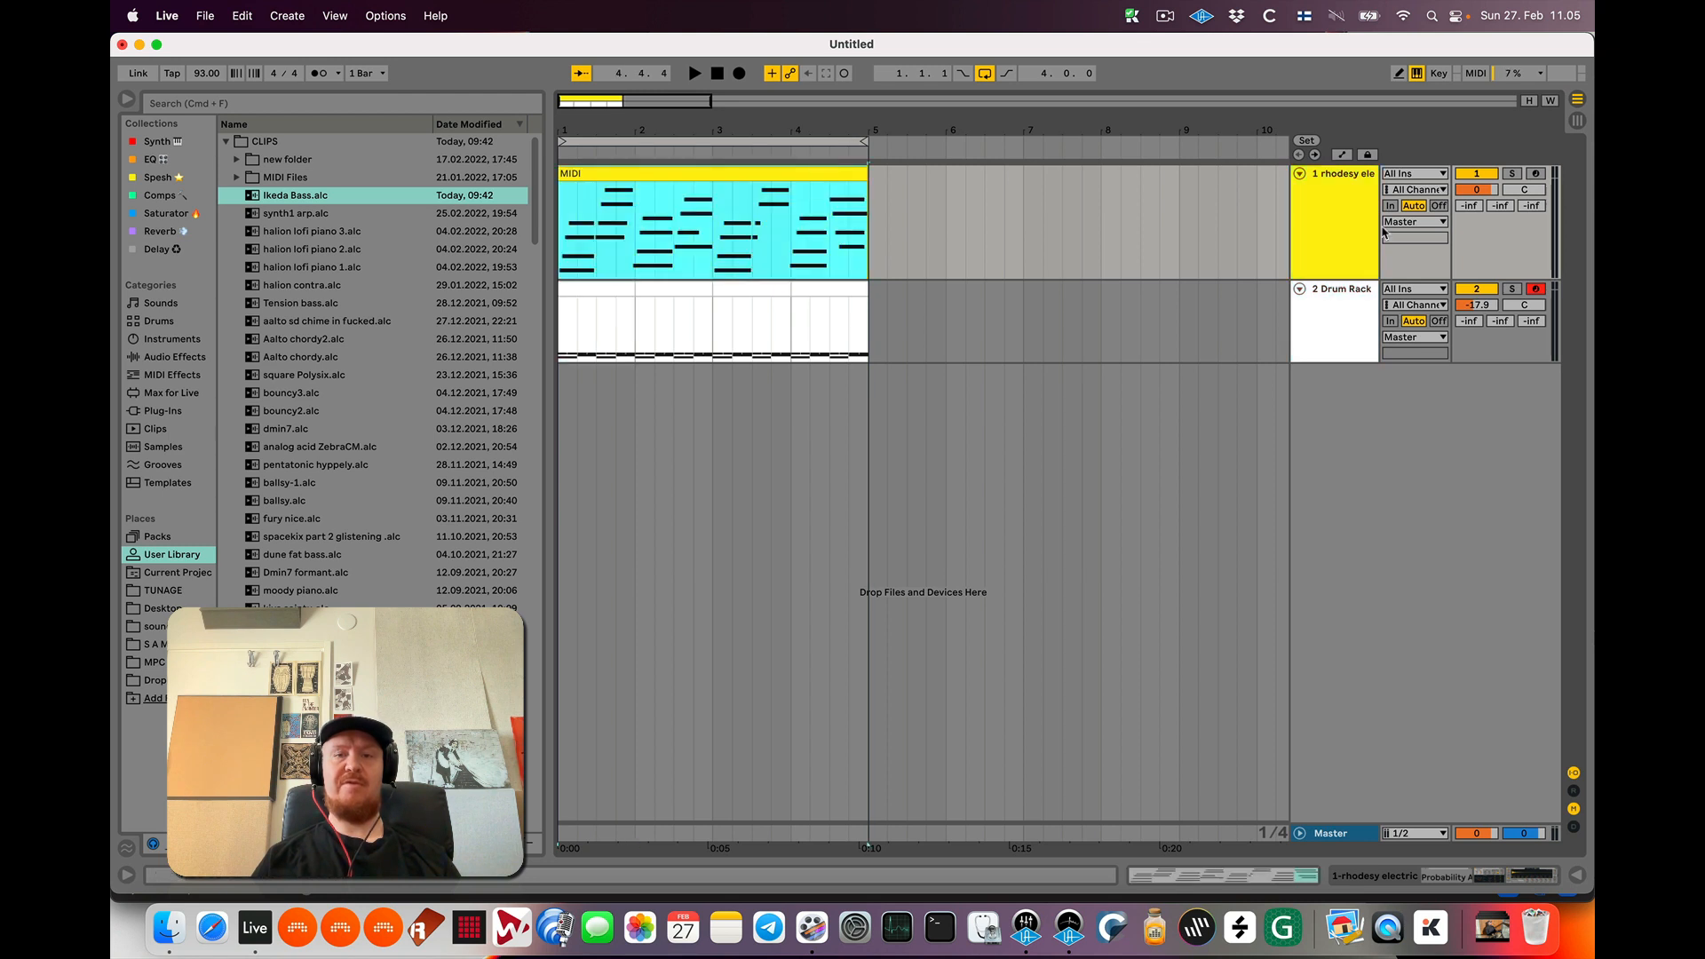
pyautogui.click(784, 175)
pyautogui.press('space')
pyautogui.moveTo(718, 171); pyautogui.dragTo(333, 255)
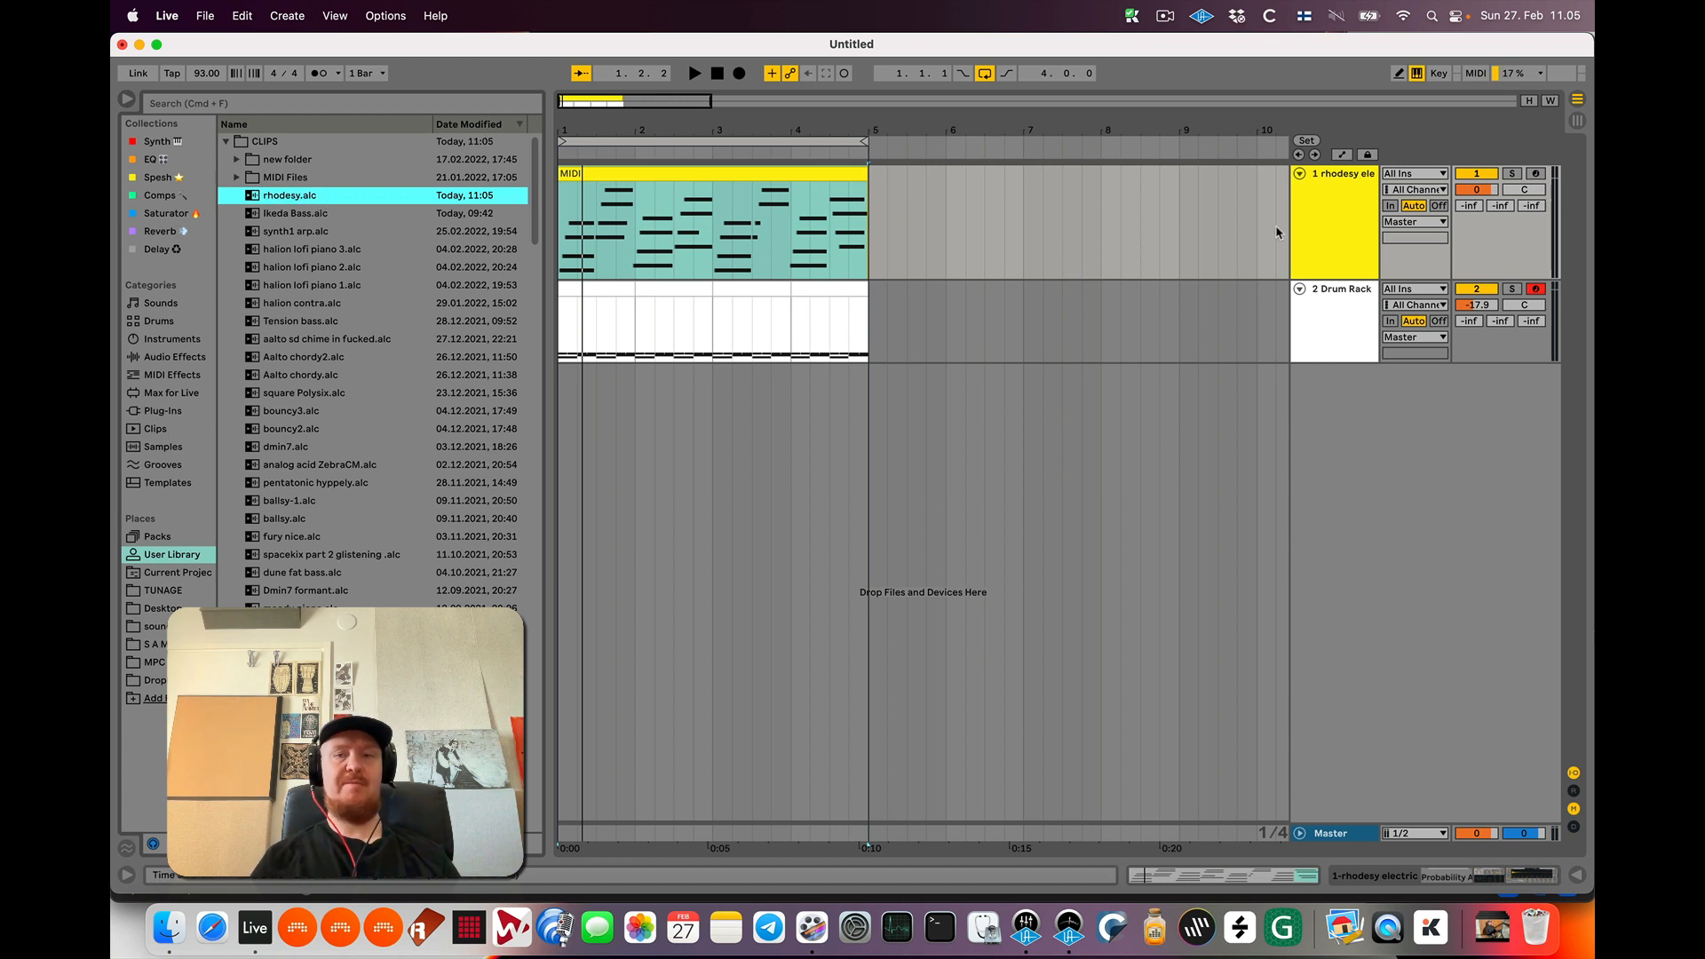
# Delete the rhodesy electric track, restore it from the saved rhodesy.alc clip at bar 1 below the Drum Rack, and play it back
pyautogui.click(1324, 202)
pyautogui.press('BackSpace')
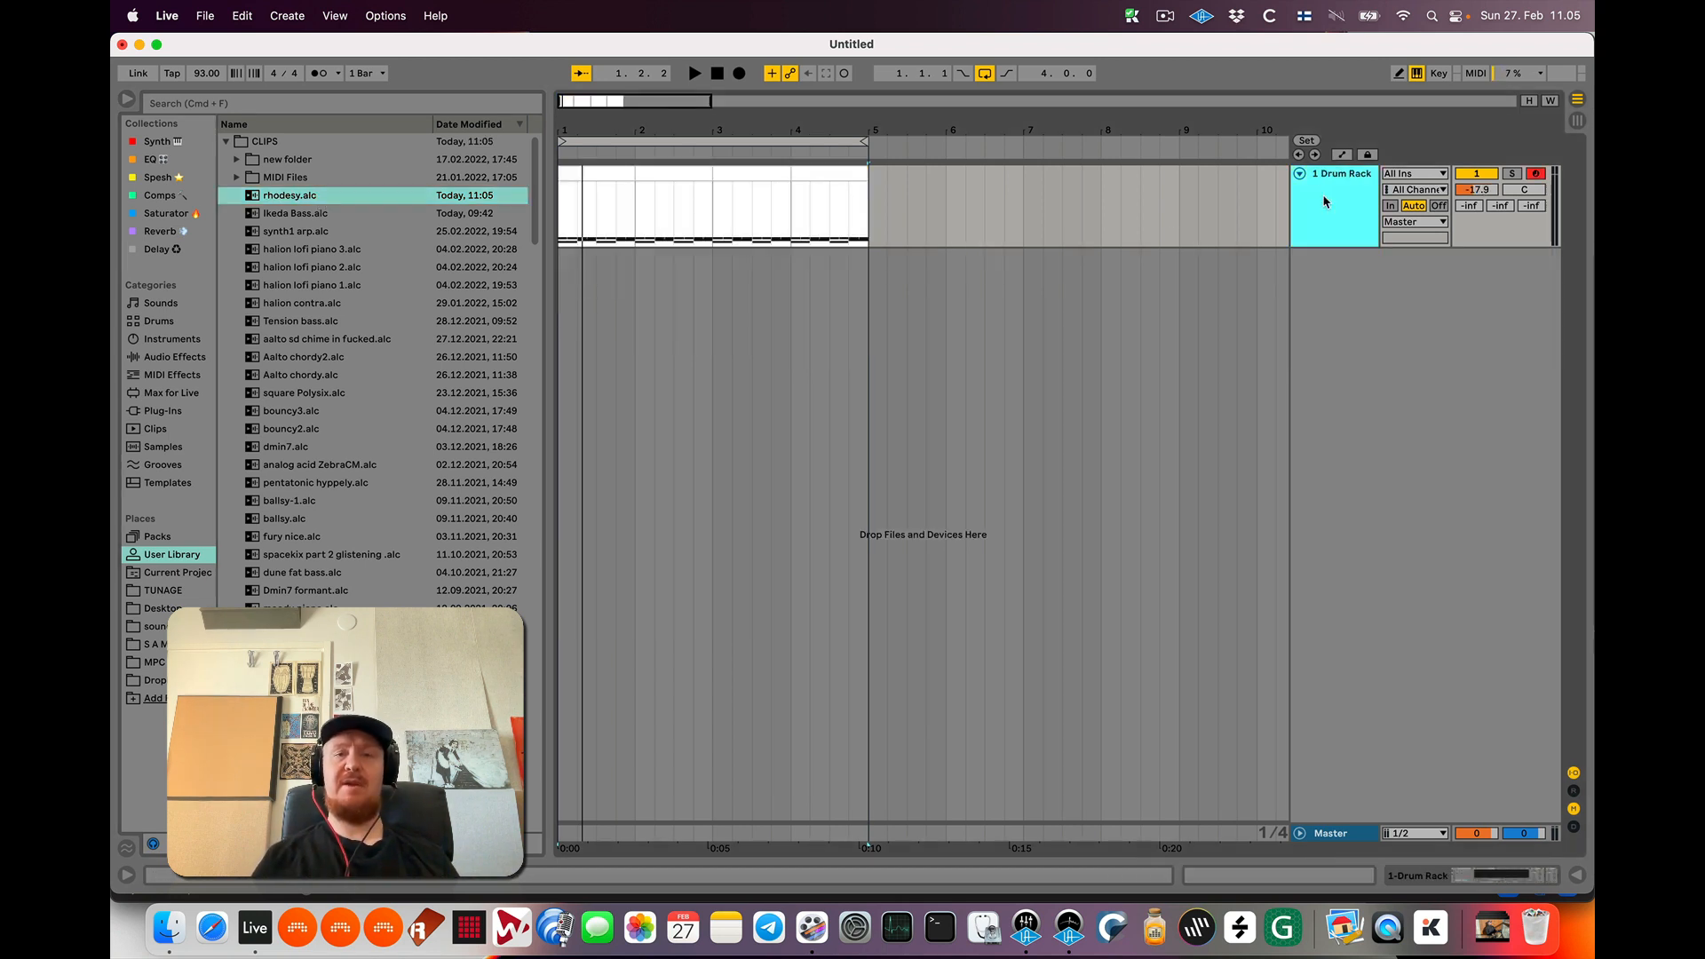
pyautogui.click(299, 201)
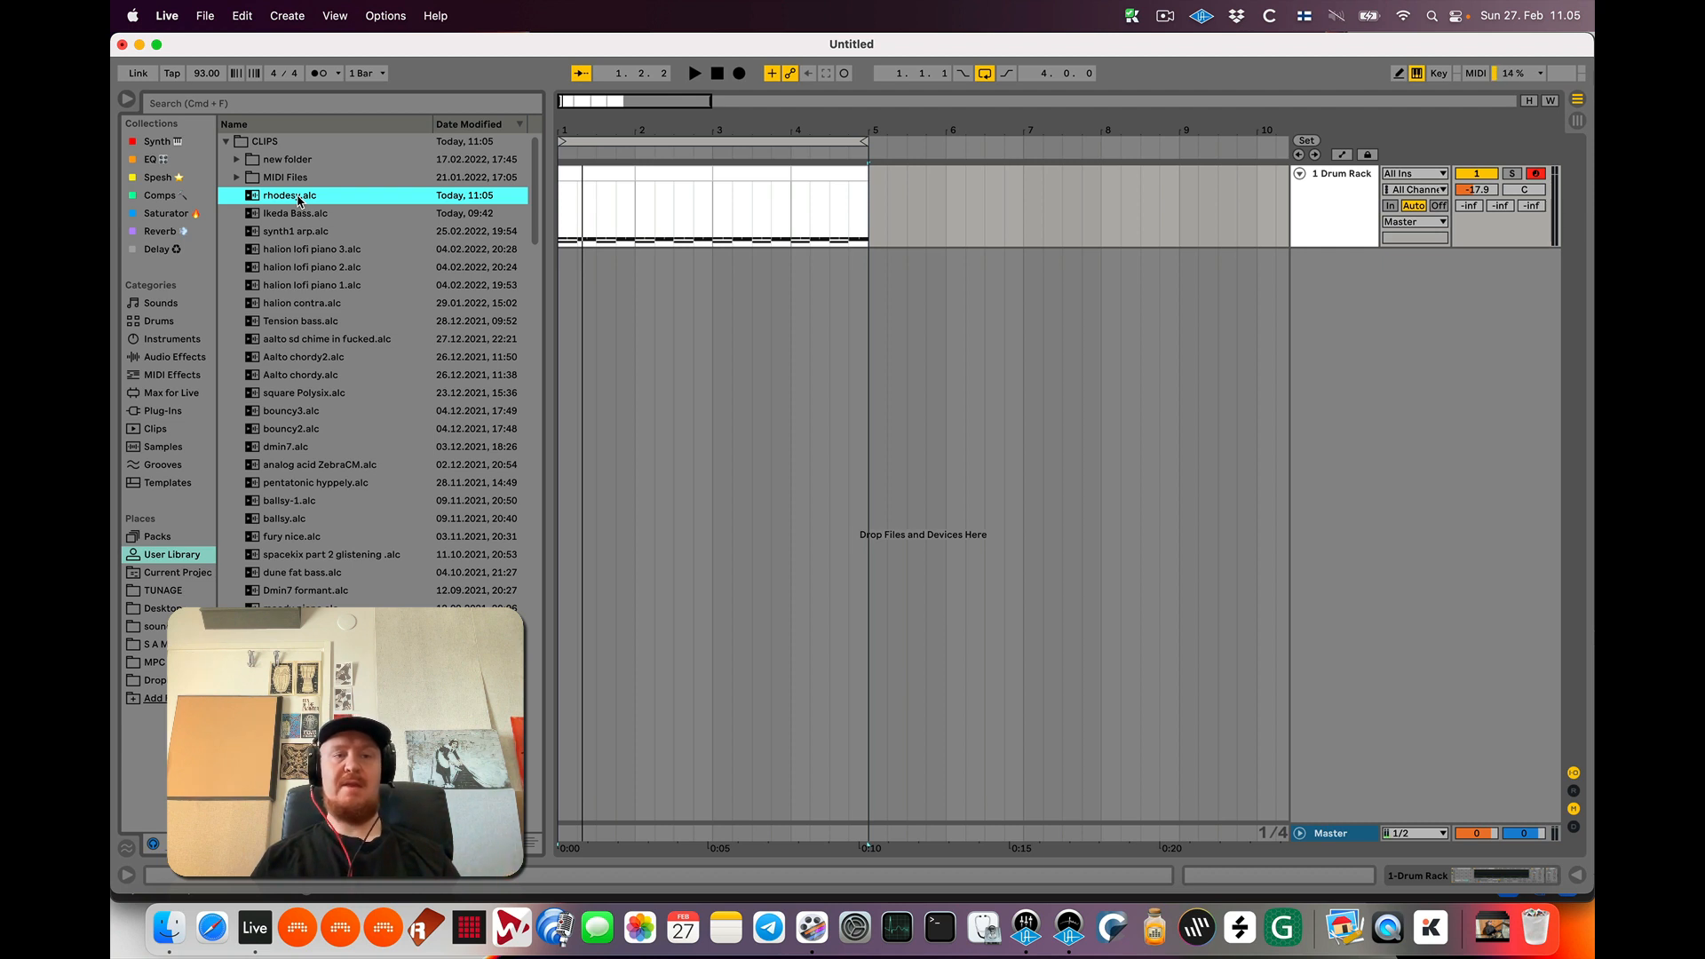
pyautogui.moveTo(298, 200); pyautogui.dragTo(574, 266)
pyautogui.press('space')
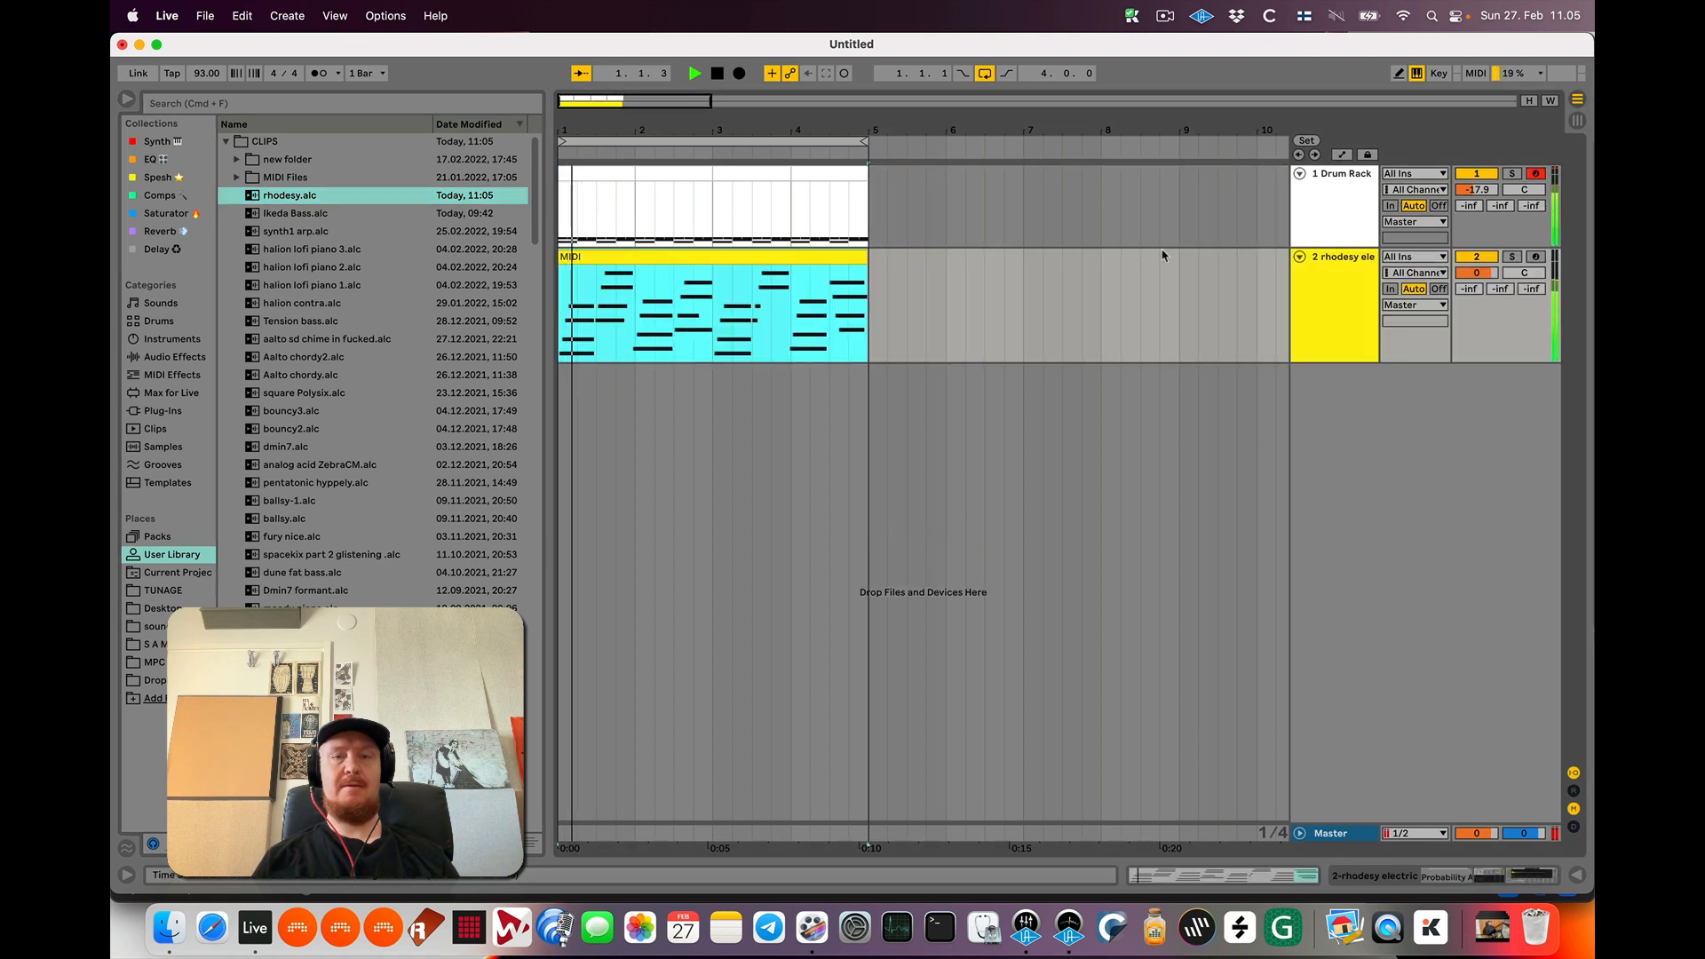
# Raise the rhodesy electric track's volume to 1.4 dB and move the track above the Drum Rack
pyautogui.click(1320, 282)
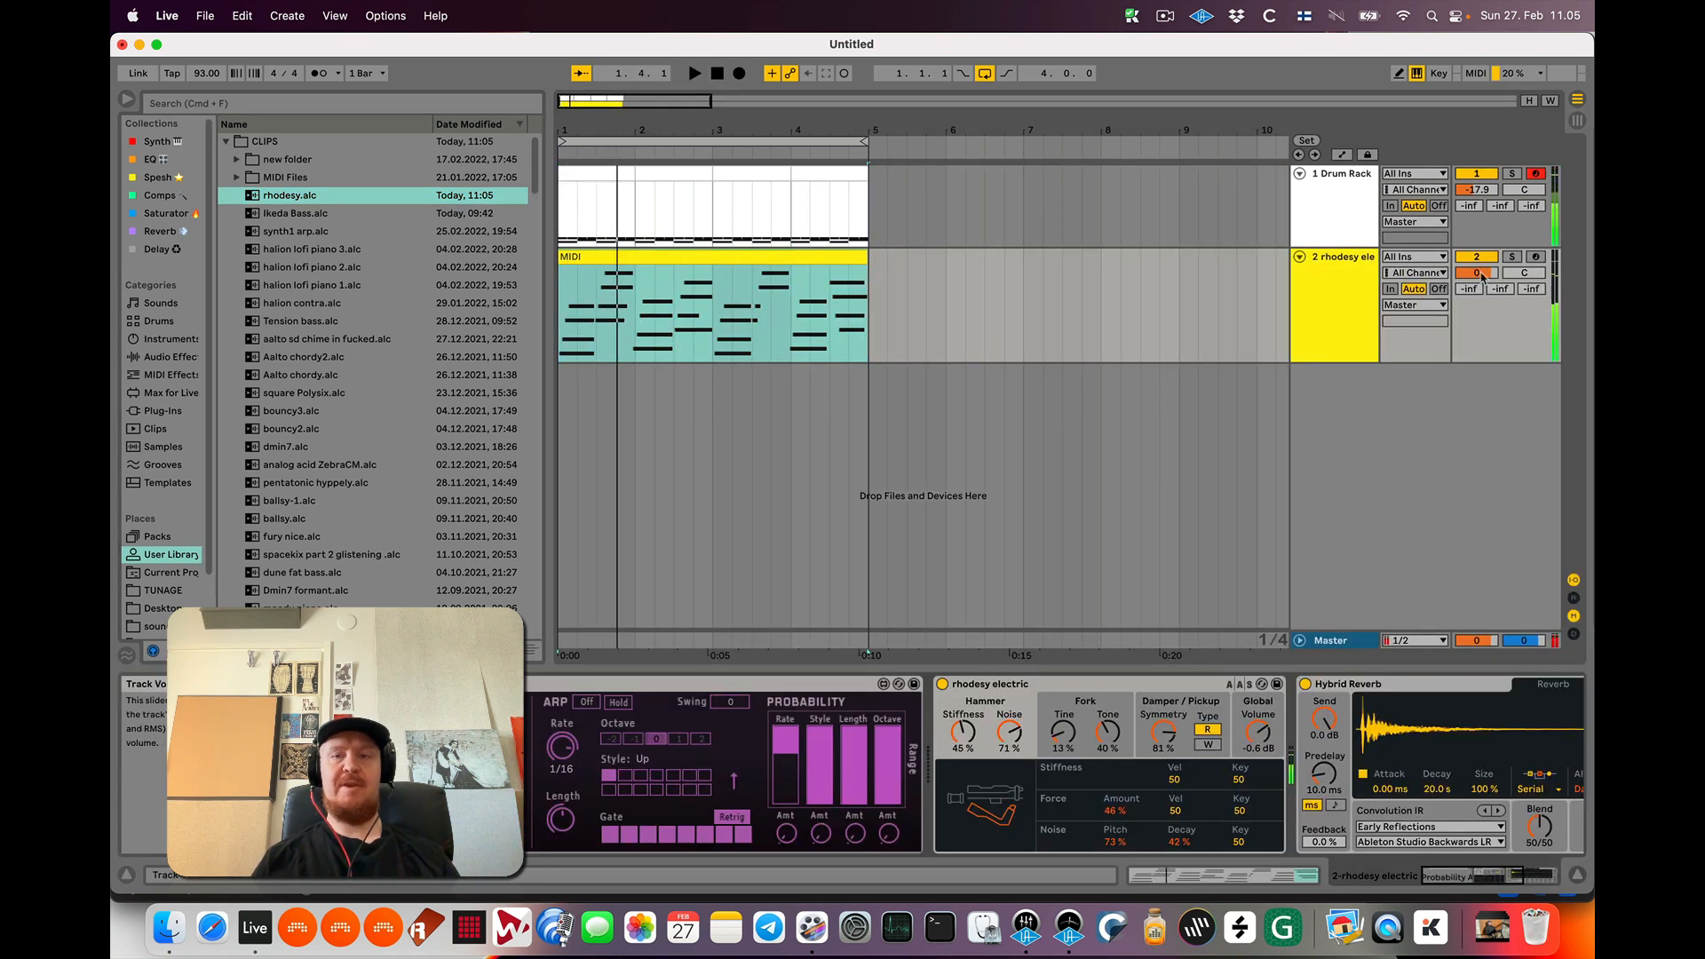
pyautogui.moveTo(1476, 273); pyautogui.dragTo(1476, 269)
pyautogui.press('space')
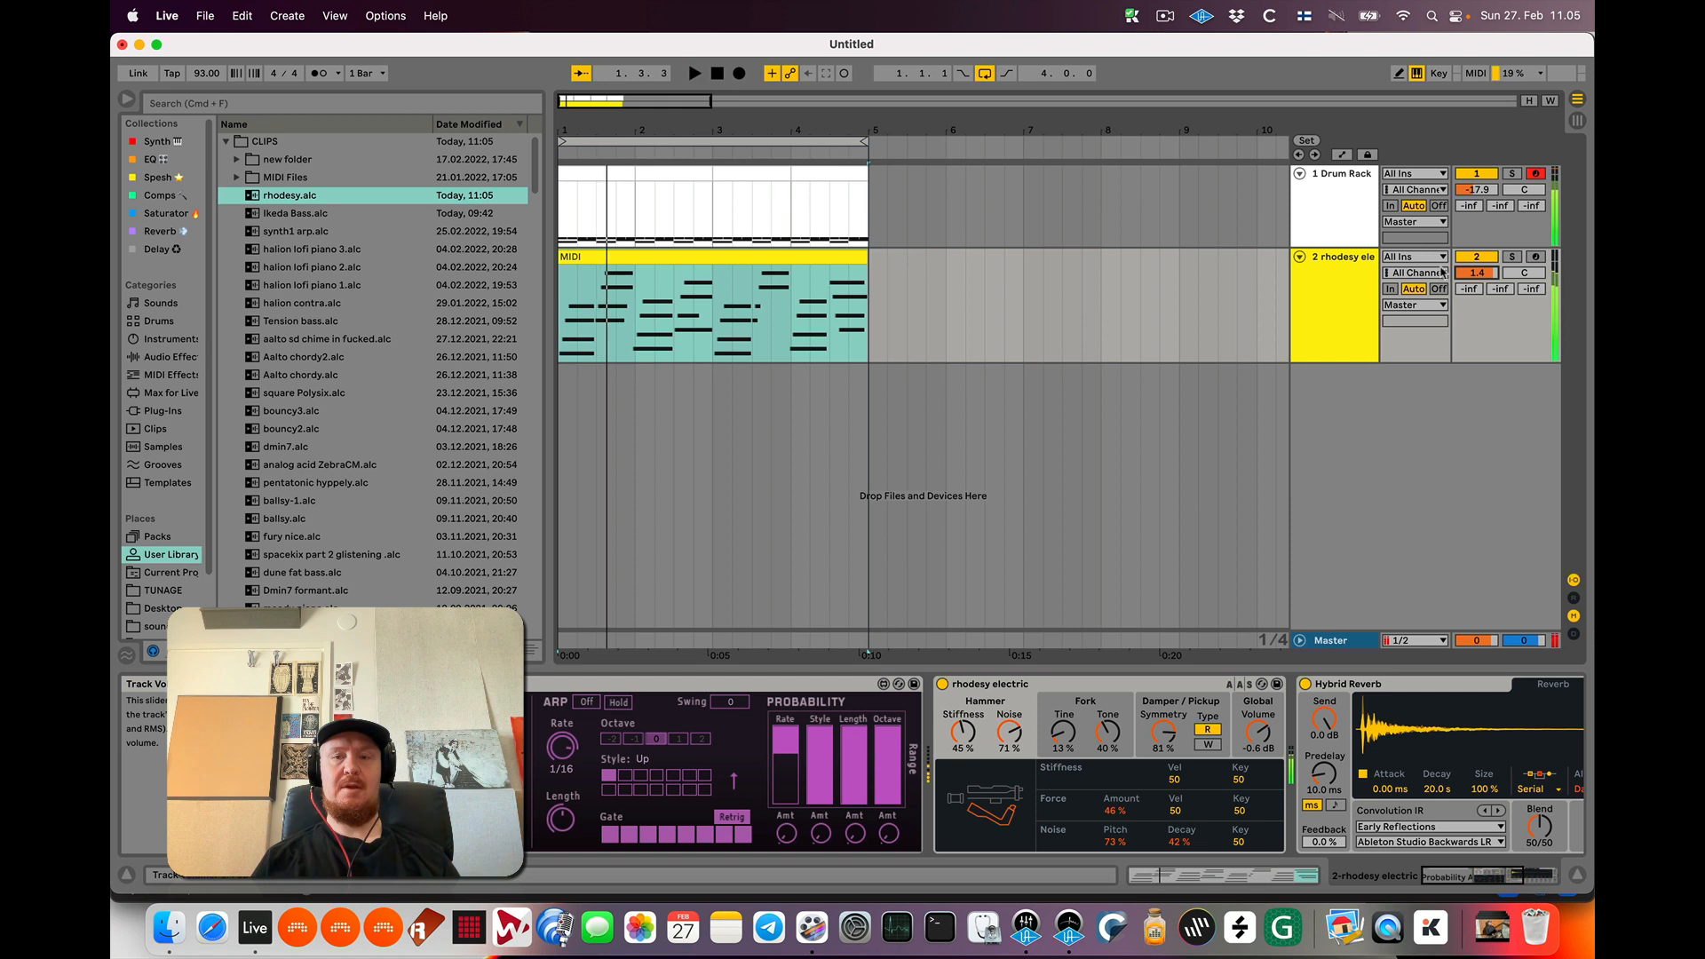
pyautogui.moveTo(1372, 286); pyautogui.dragTo(1370, 193)
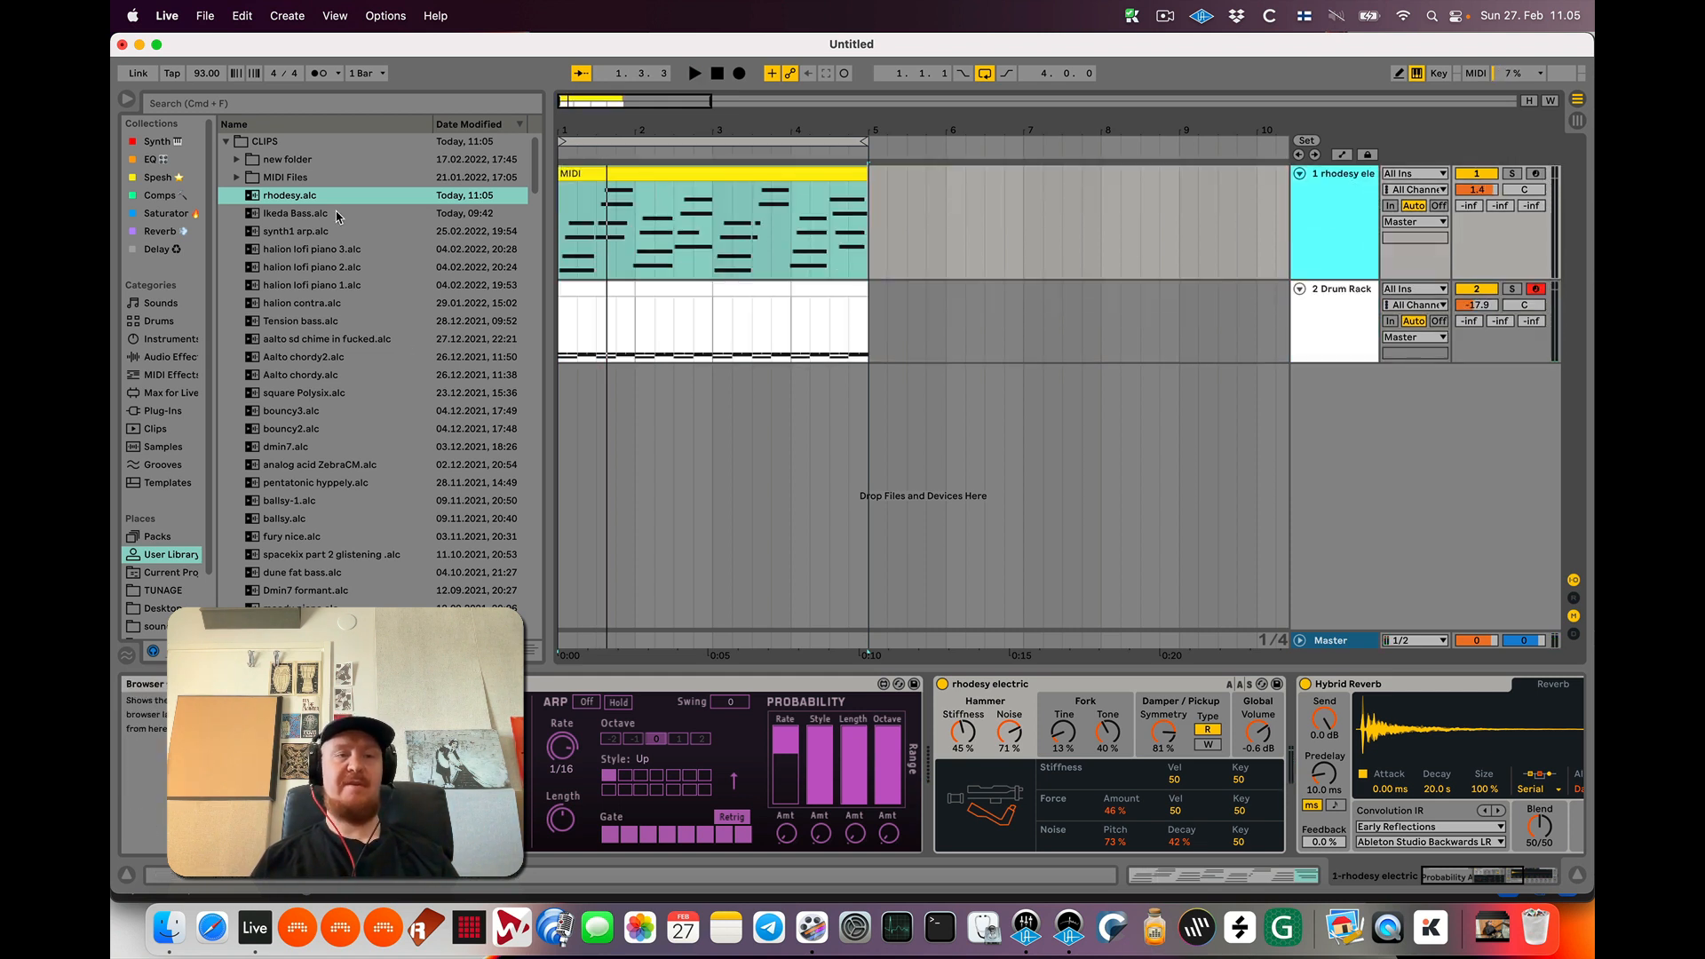
# Add the Ikeda Bass.alc clip at bar 1 on a new track below the Drum Rack and play it with the beat
pyautogui.click(311, 218)
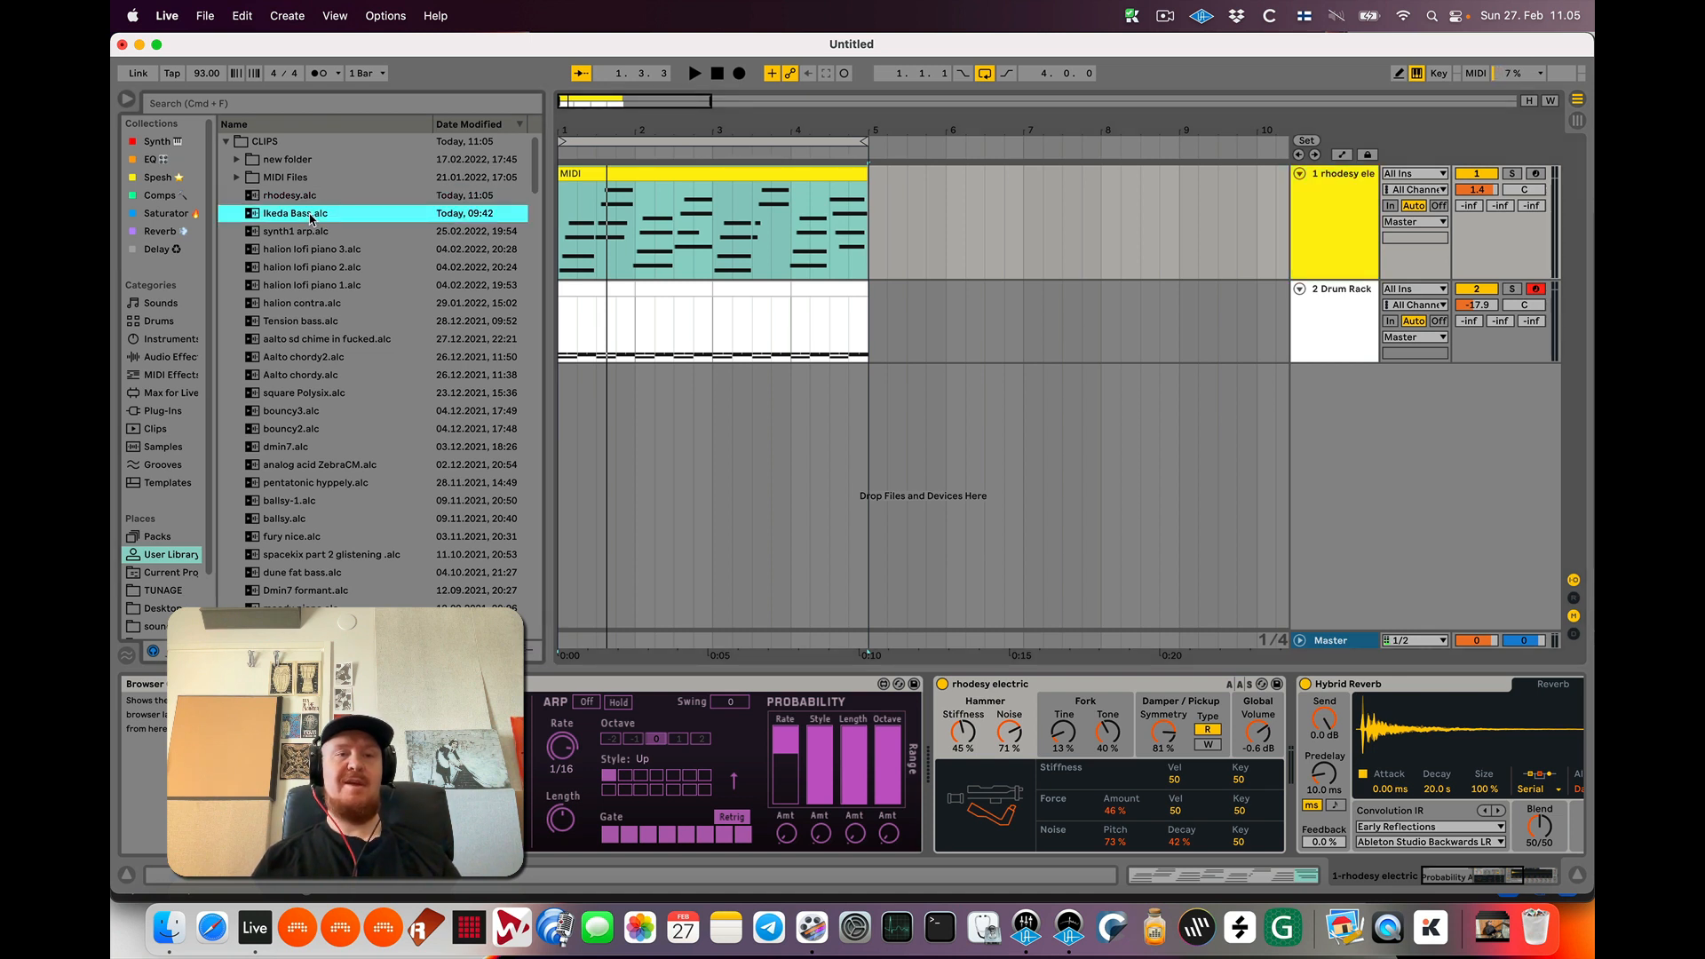
pyautogui.moveTo(412, 268); pyautogui.dragTo(569, 391)
pyautogui.press('space')
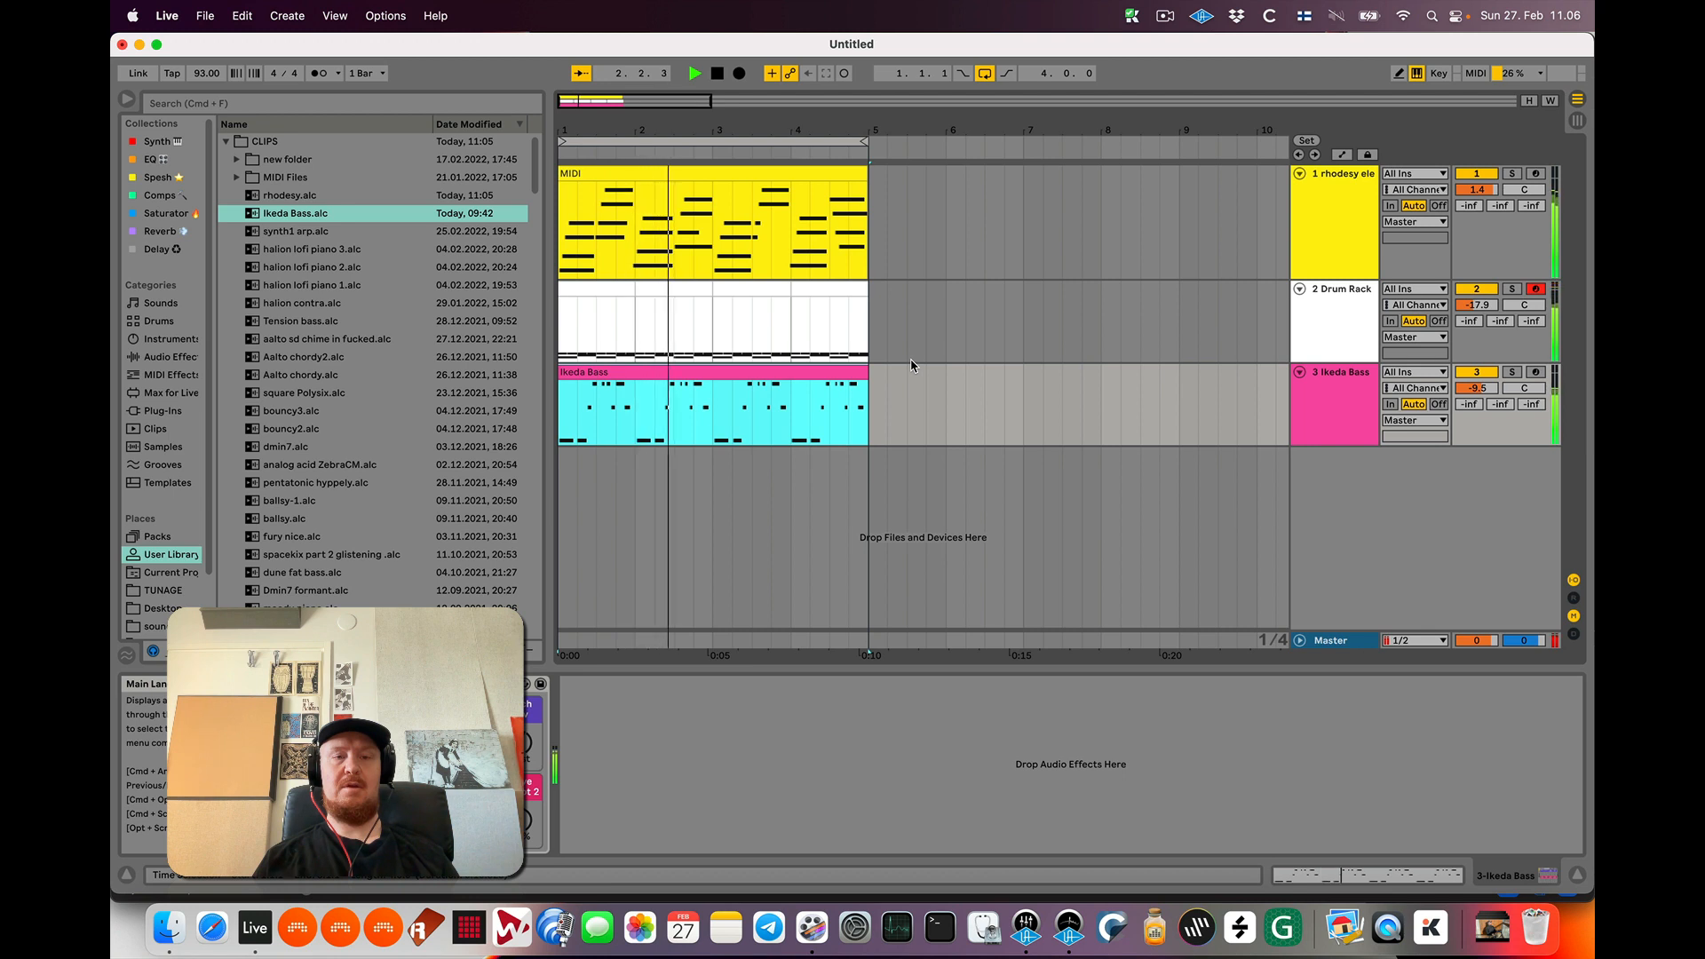
pyautogui.press('space')
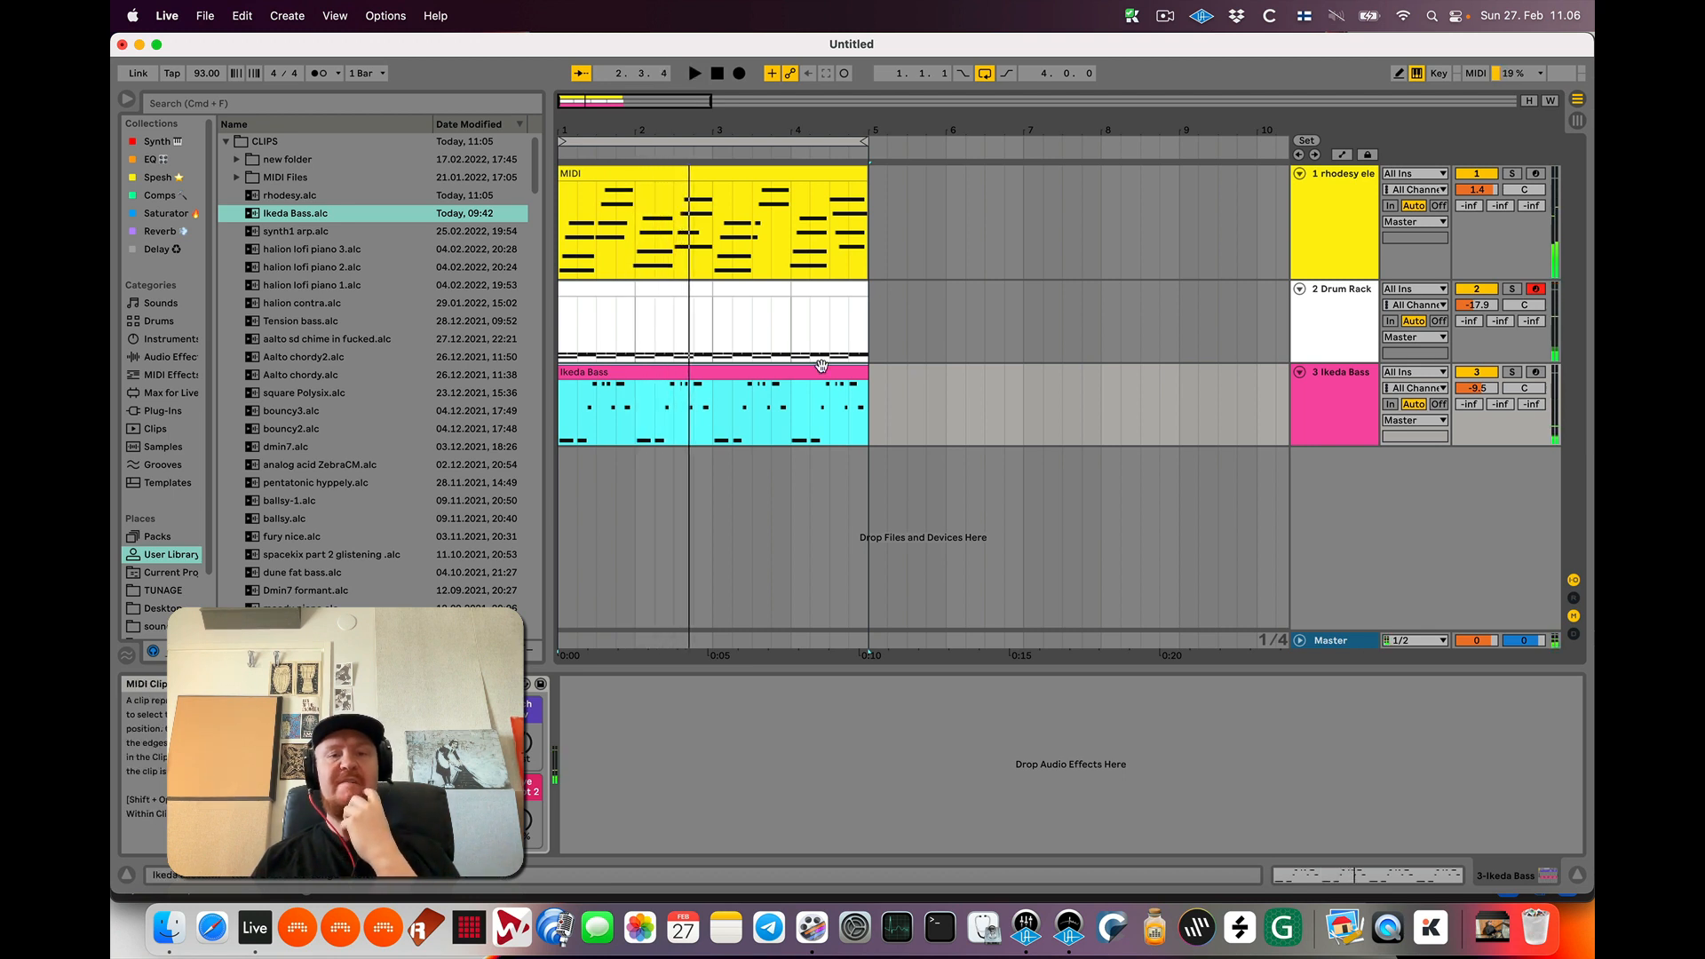
# Delete all the notes in the Ikeda Bass clip
pyautogui.doubleClick(833, 374)
pyautogui.press('super+a')
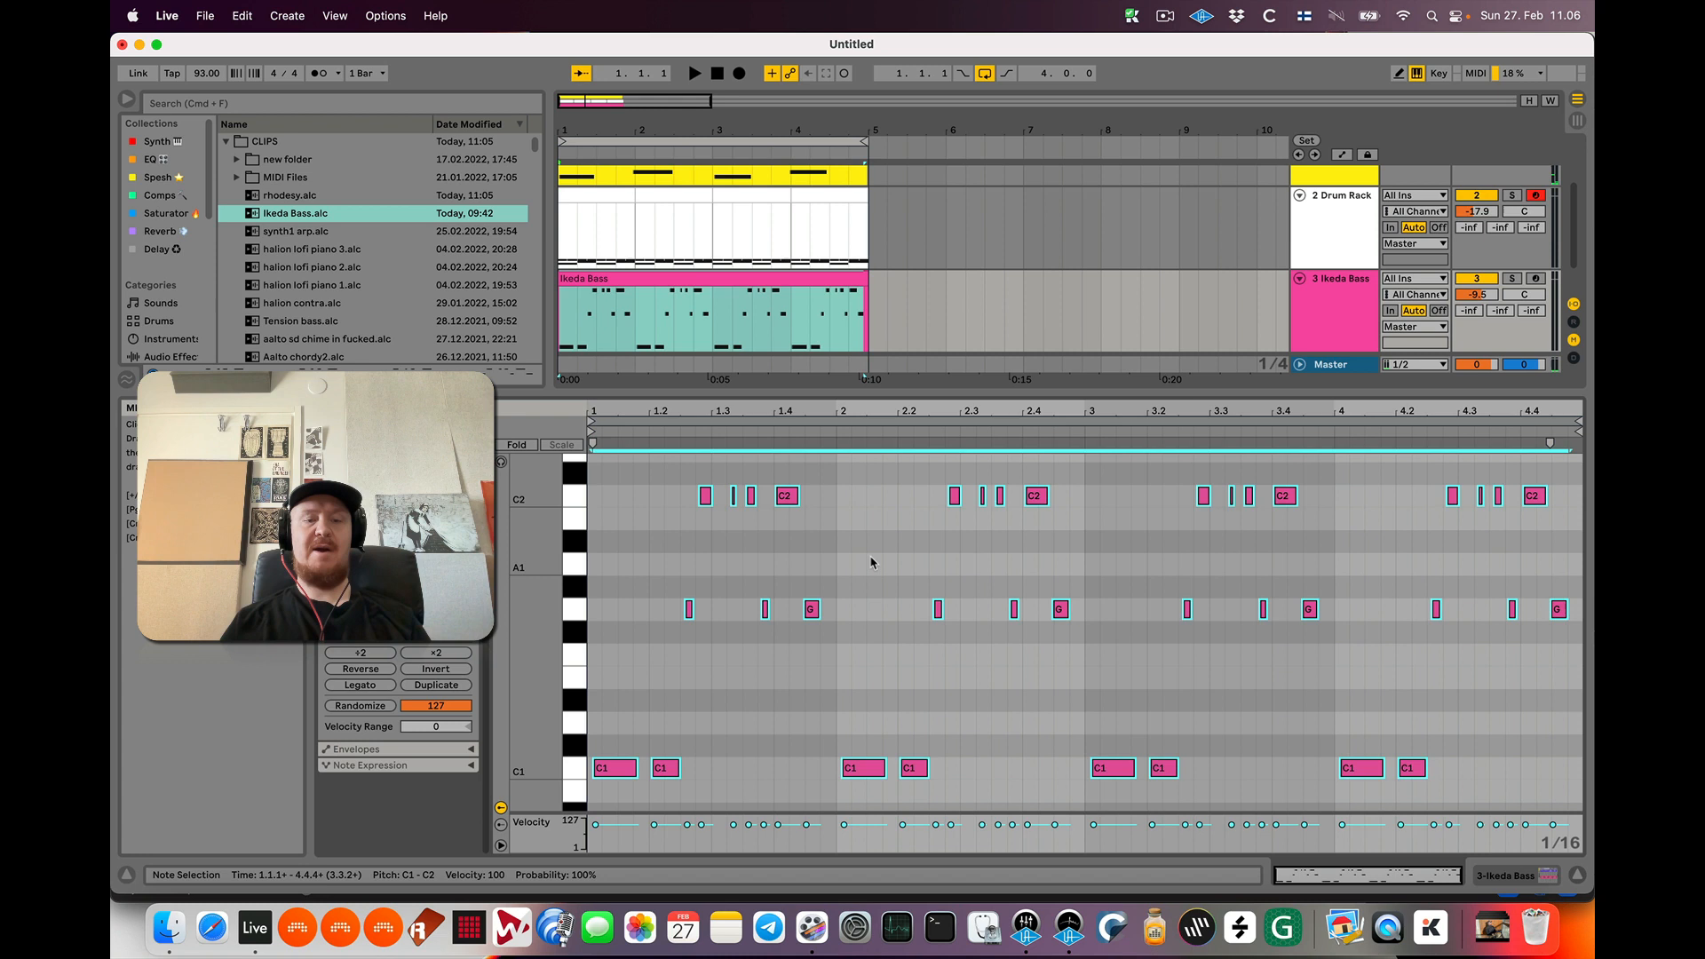
pyautogui.press('Delete')
# Turn on the Probability Arp on the rhodesy electric track and open the chord clip's notes for reference
pyautogui.scroll(3, 1244, 266)
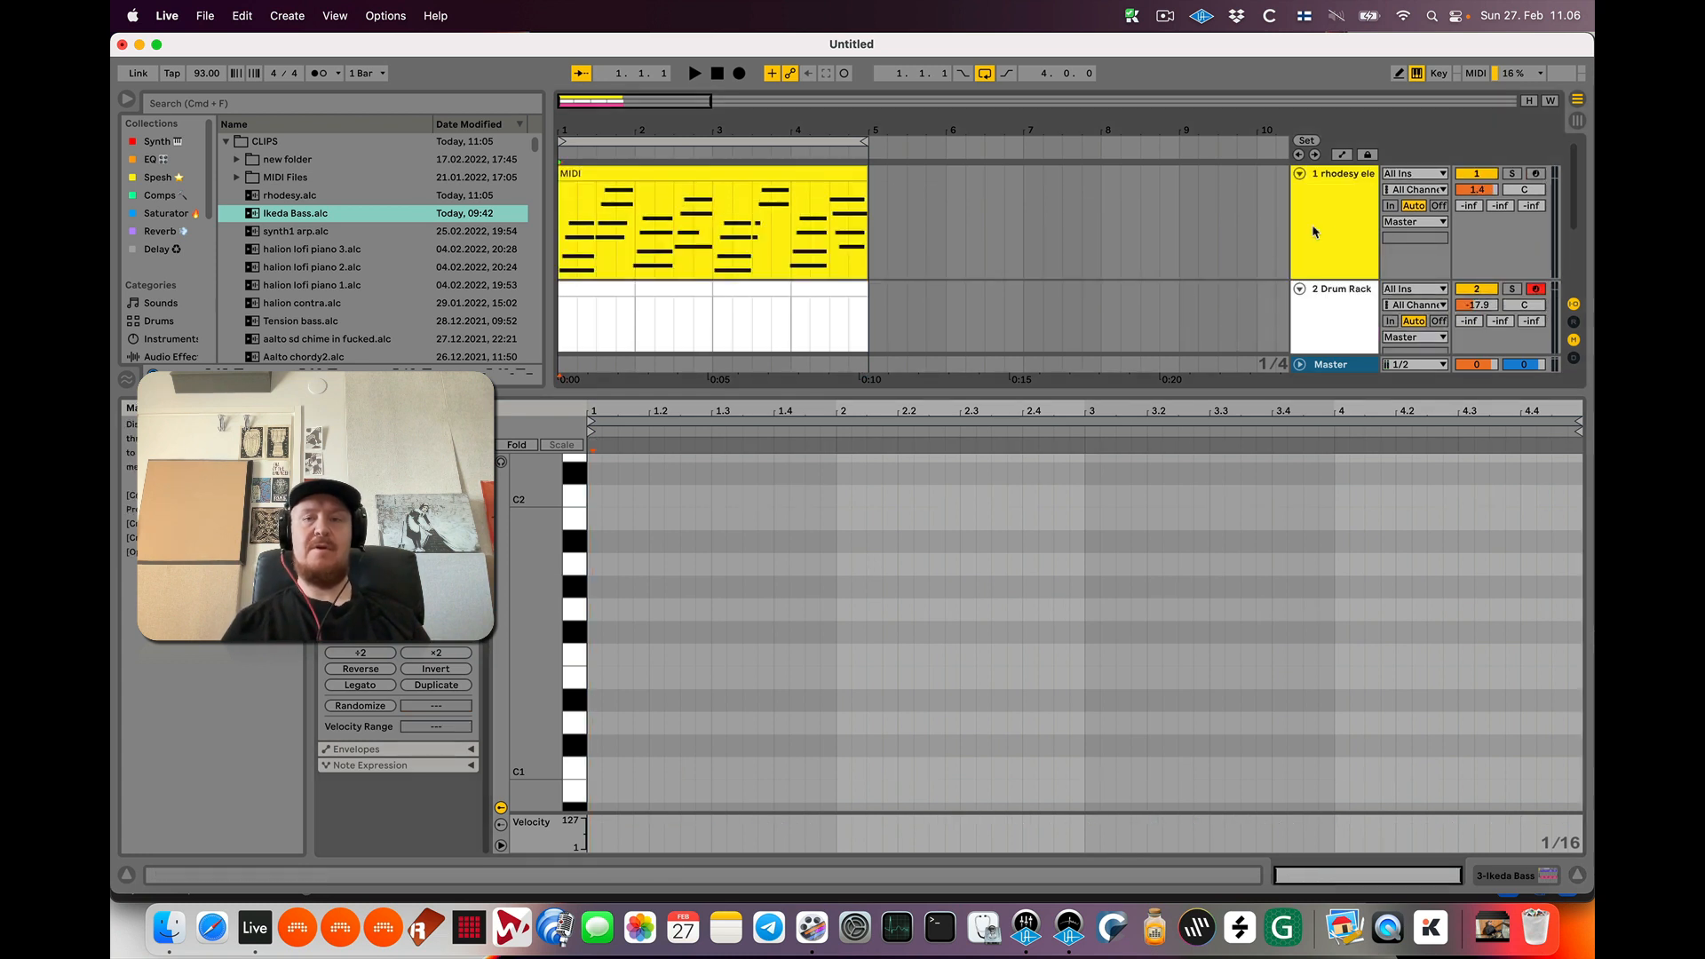
pyautogui.doubleClick(1341, 206)
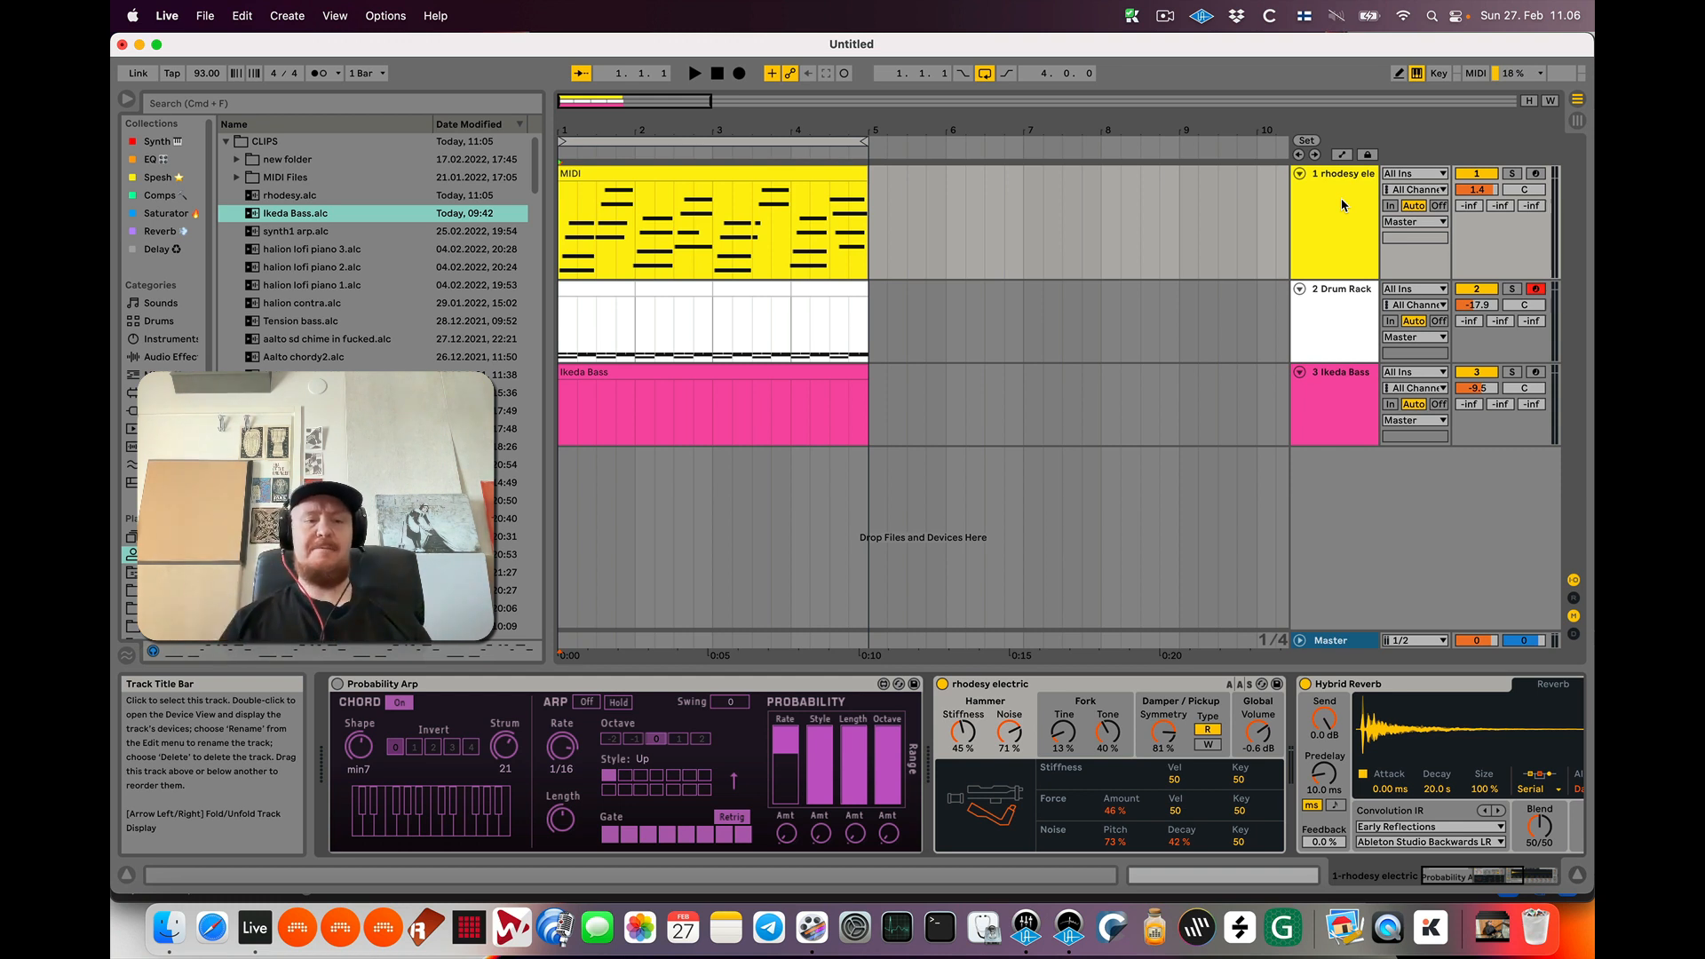
pyautogui.click(338, 684)
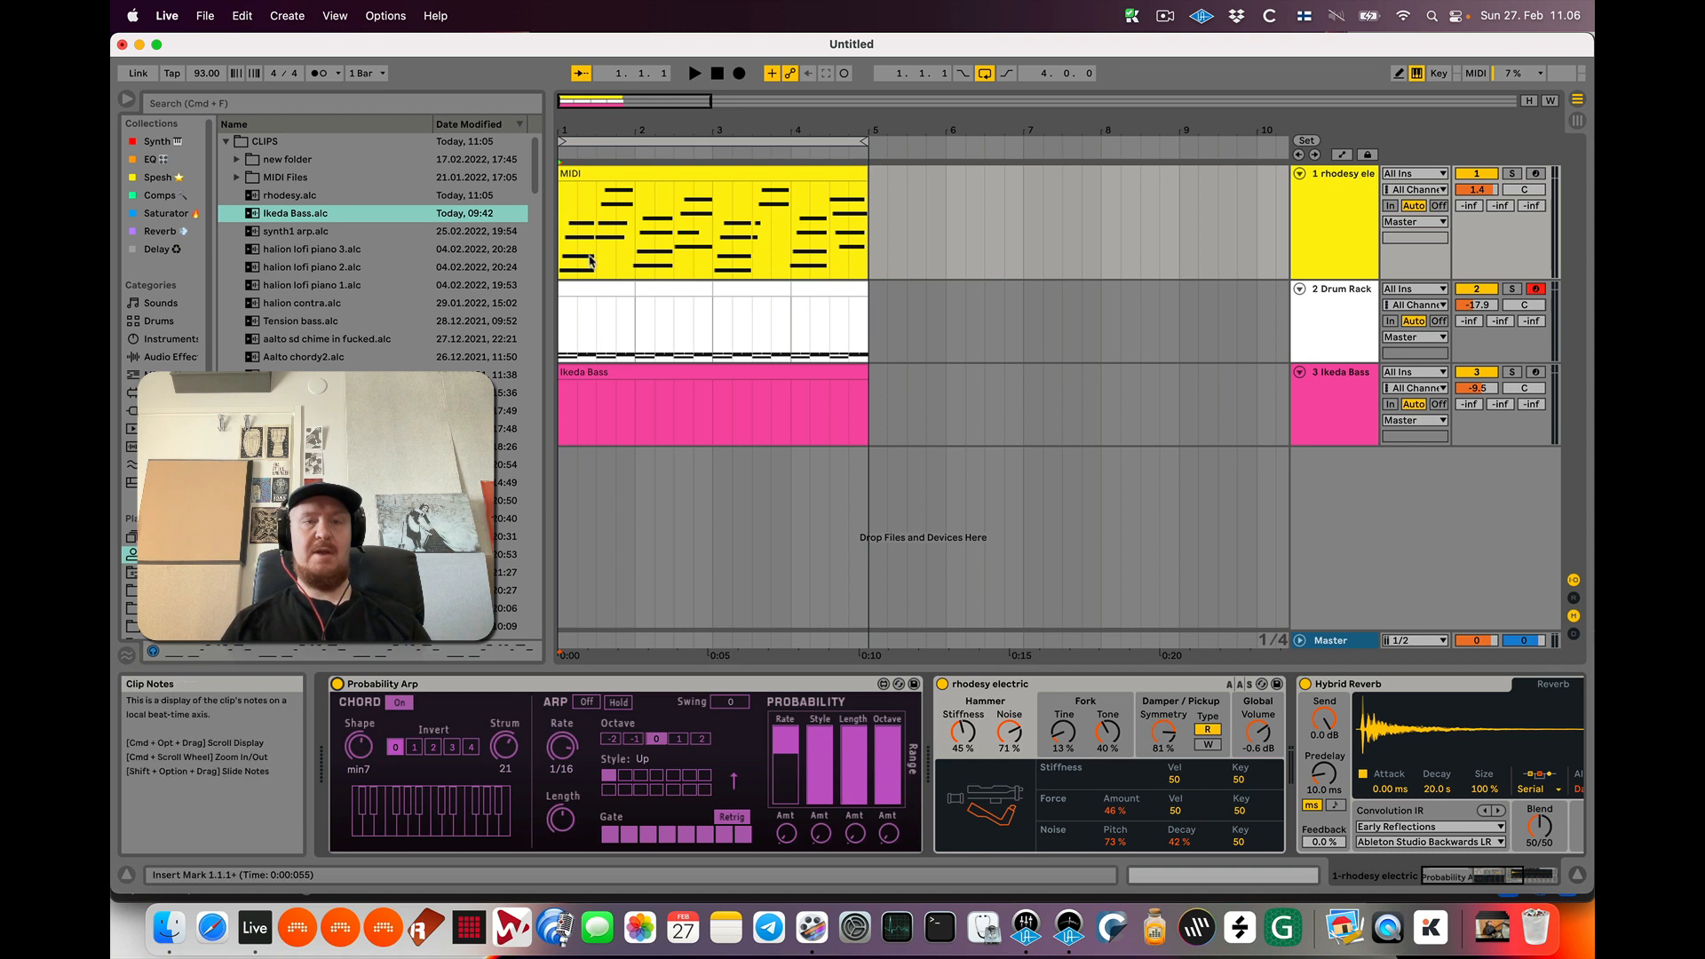
pyautogui.doubleClick(622, 175)
pyautogui.scroll(-2, 701, 736)
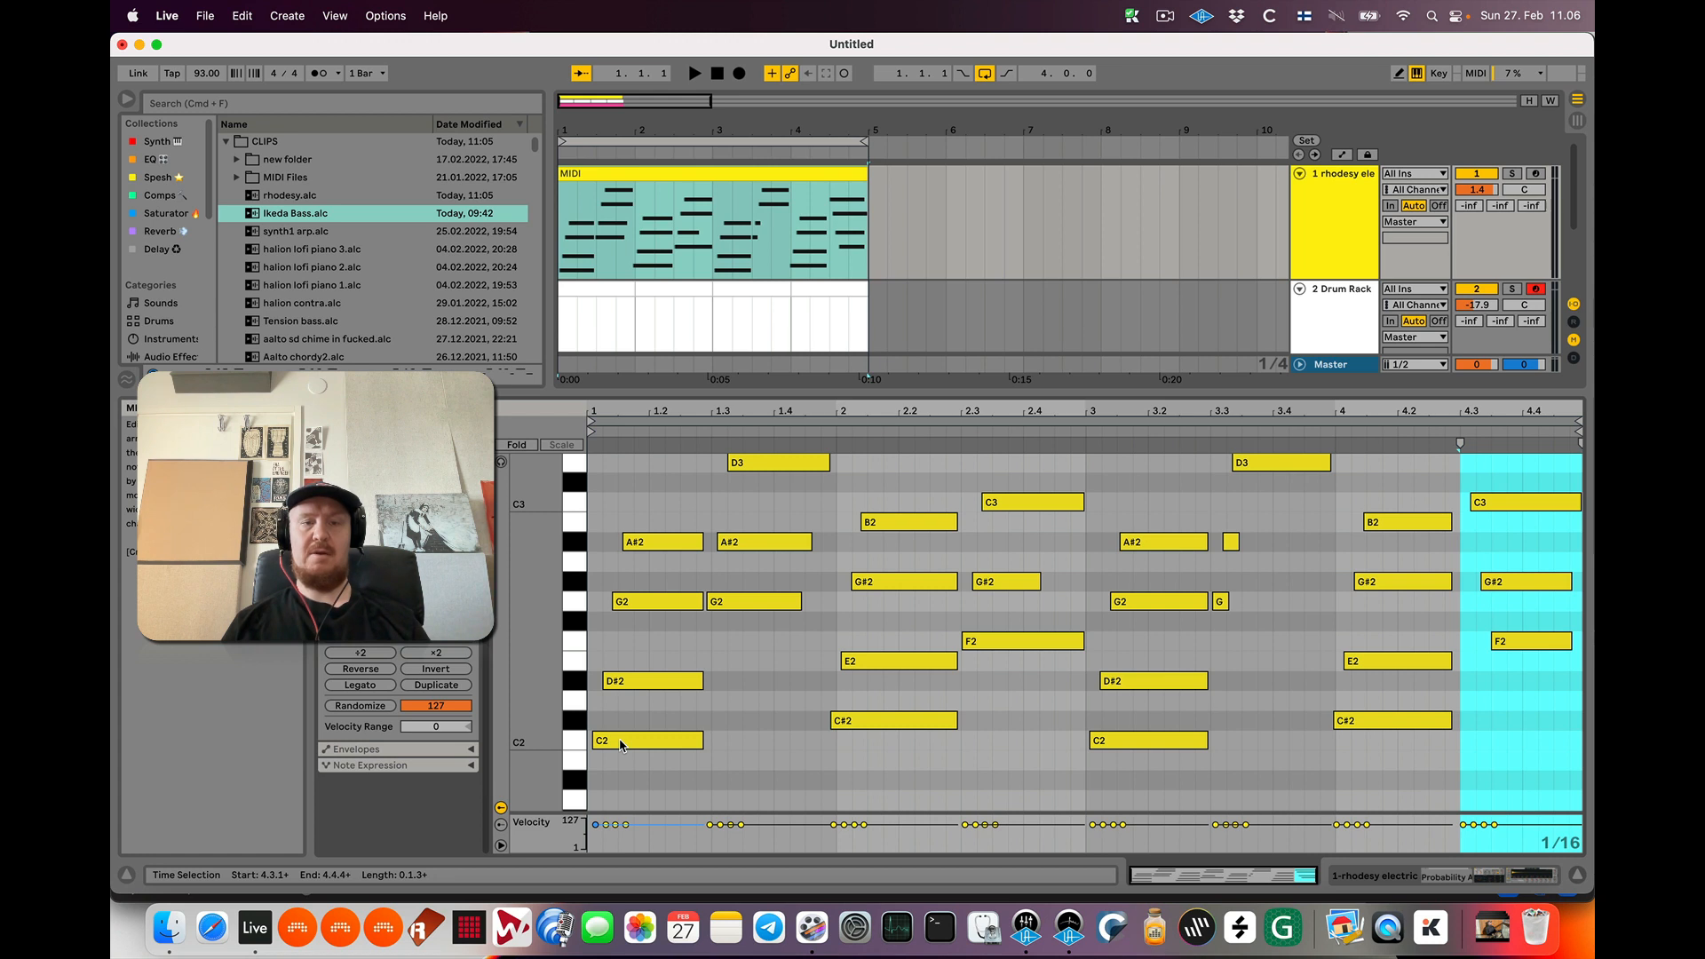
# Set the Ikeda Bass clip's scale to C Minor and limit its note editor to the scale's notes
pyautogui.scroll(-5, 730, 237)
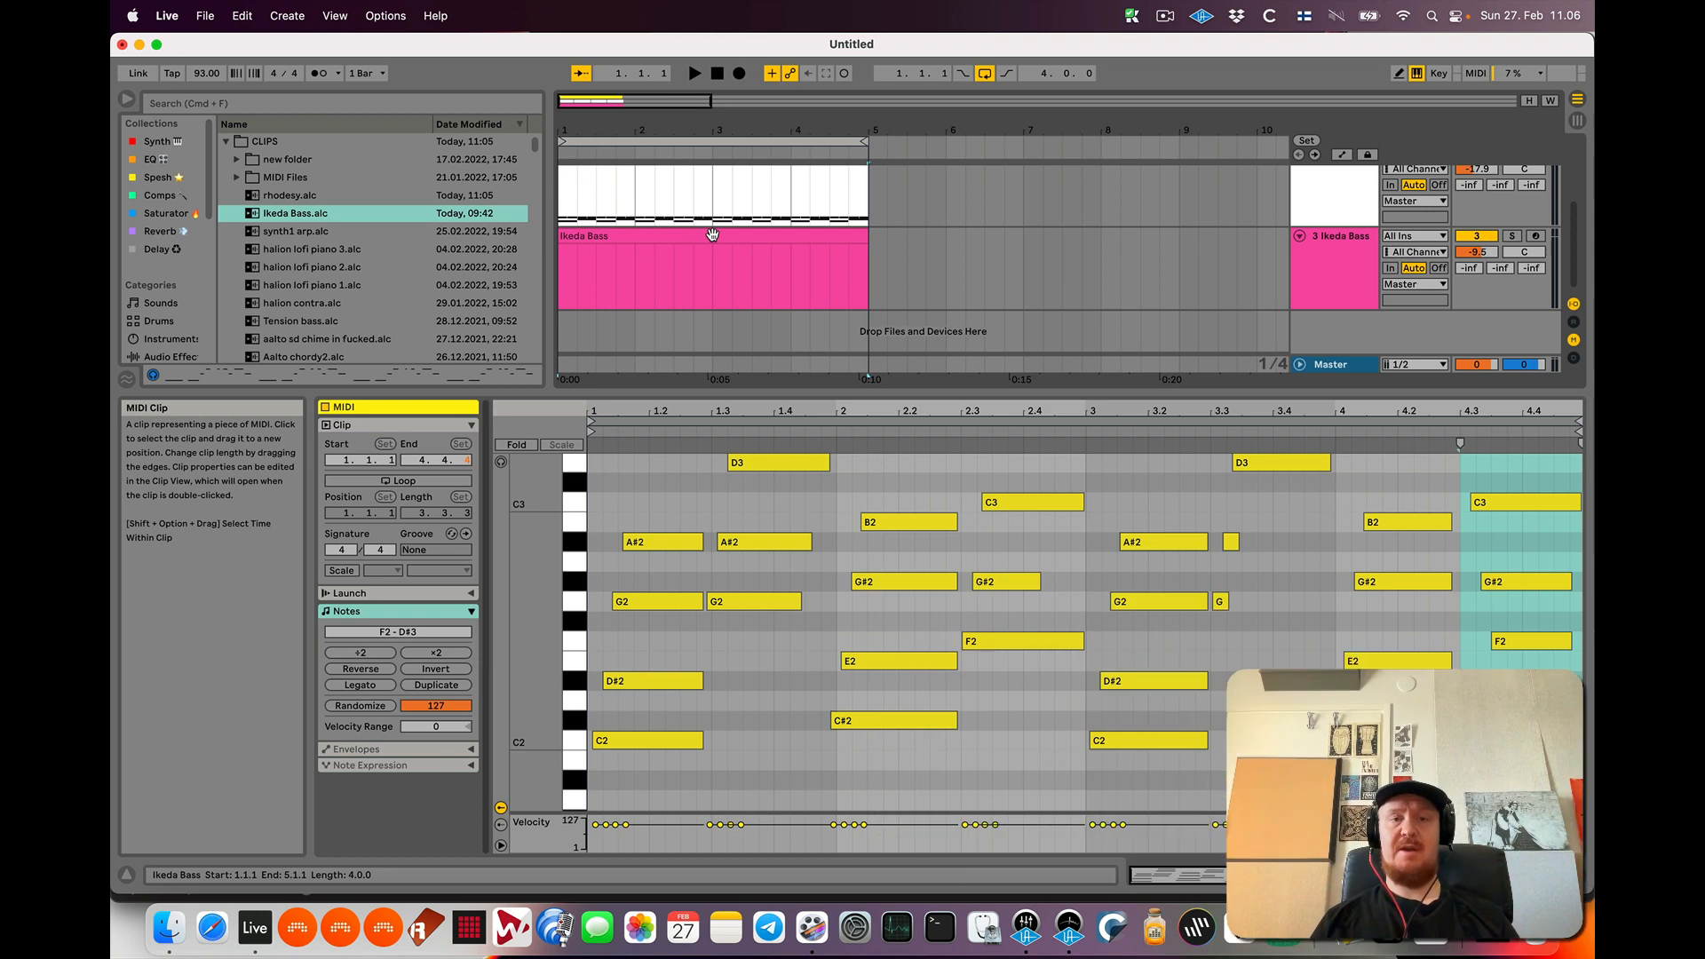
pyautogui.click(712, 235)
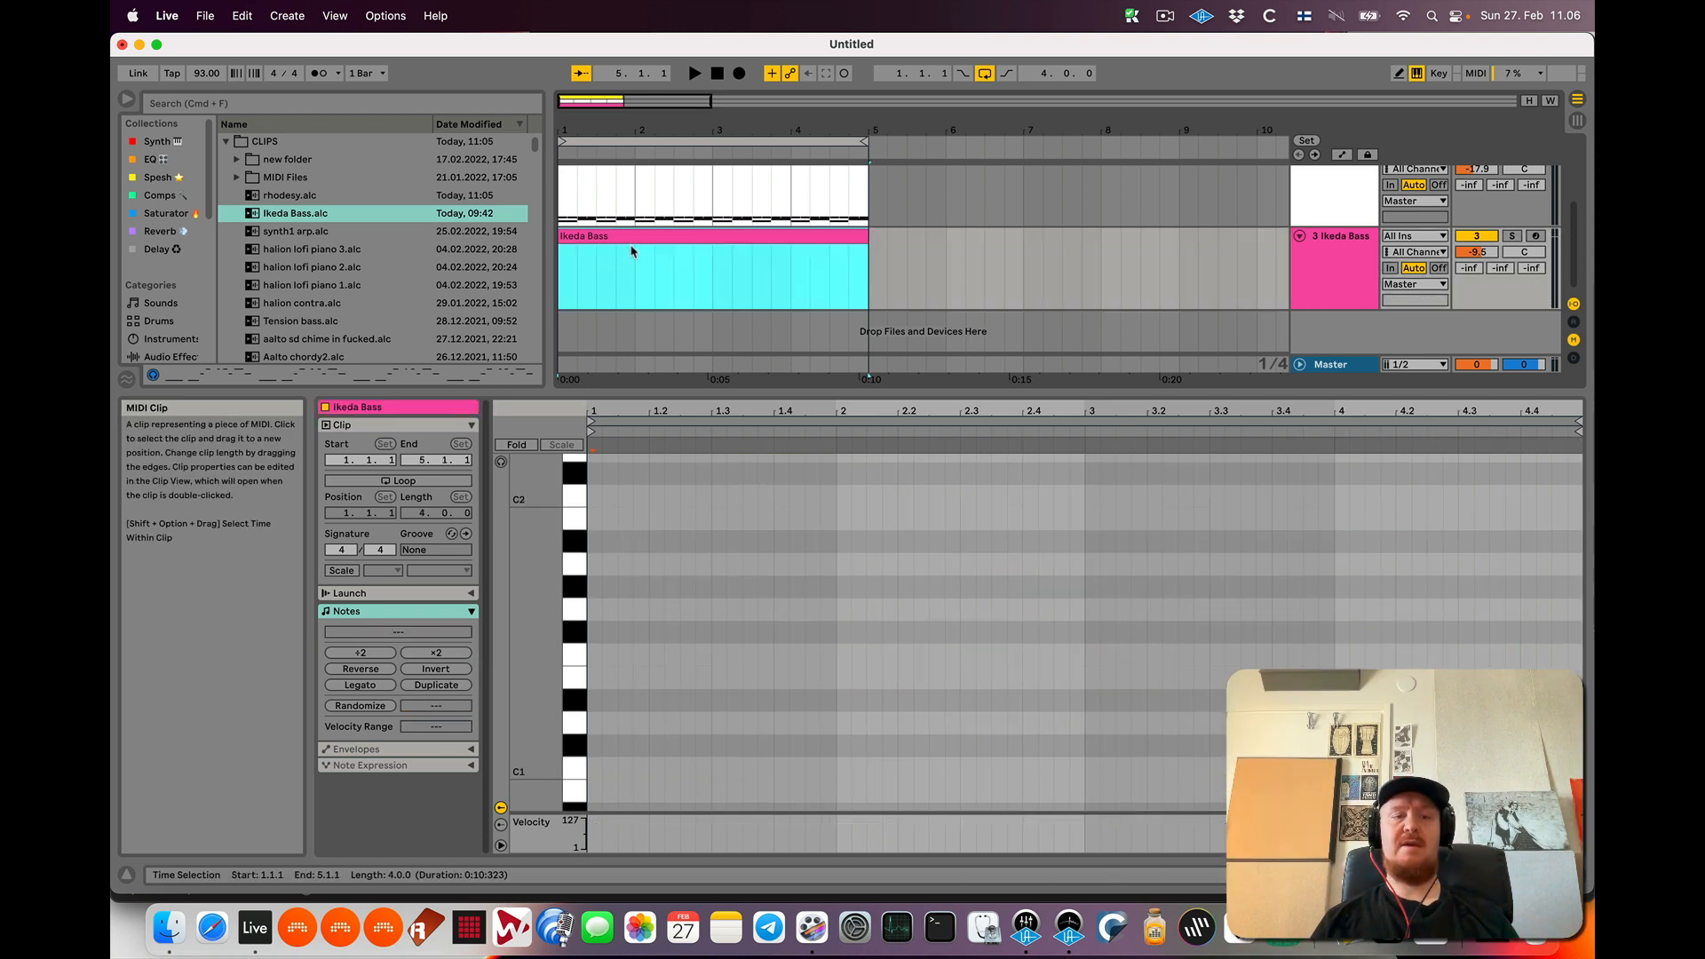
pyautogui.click(342, 572)
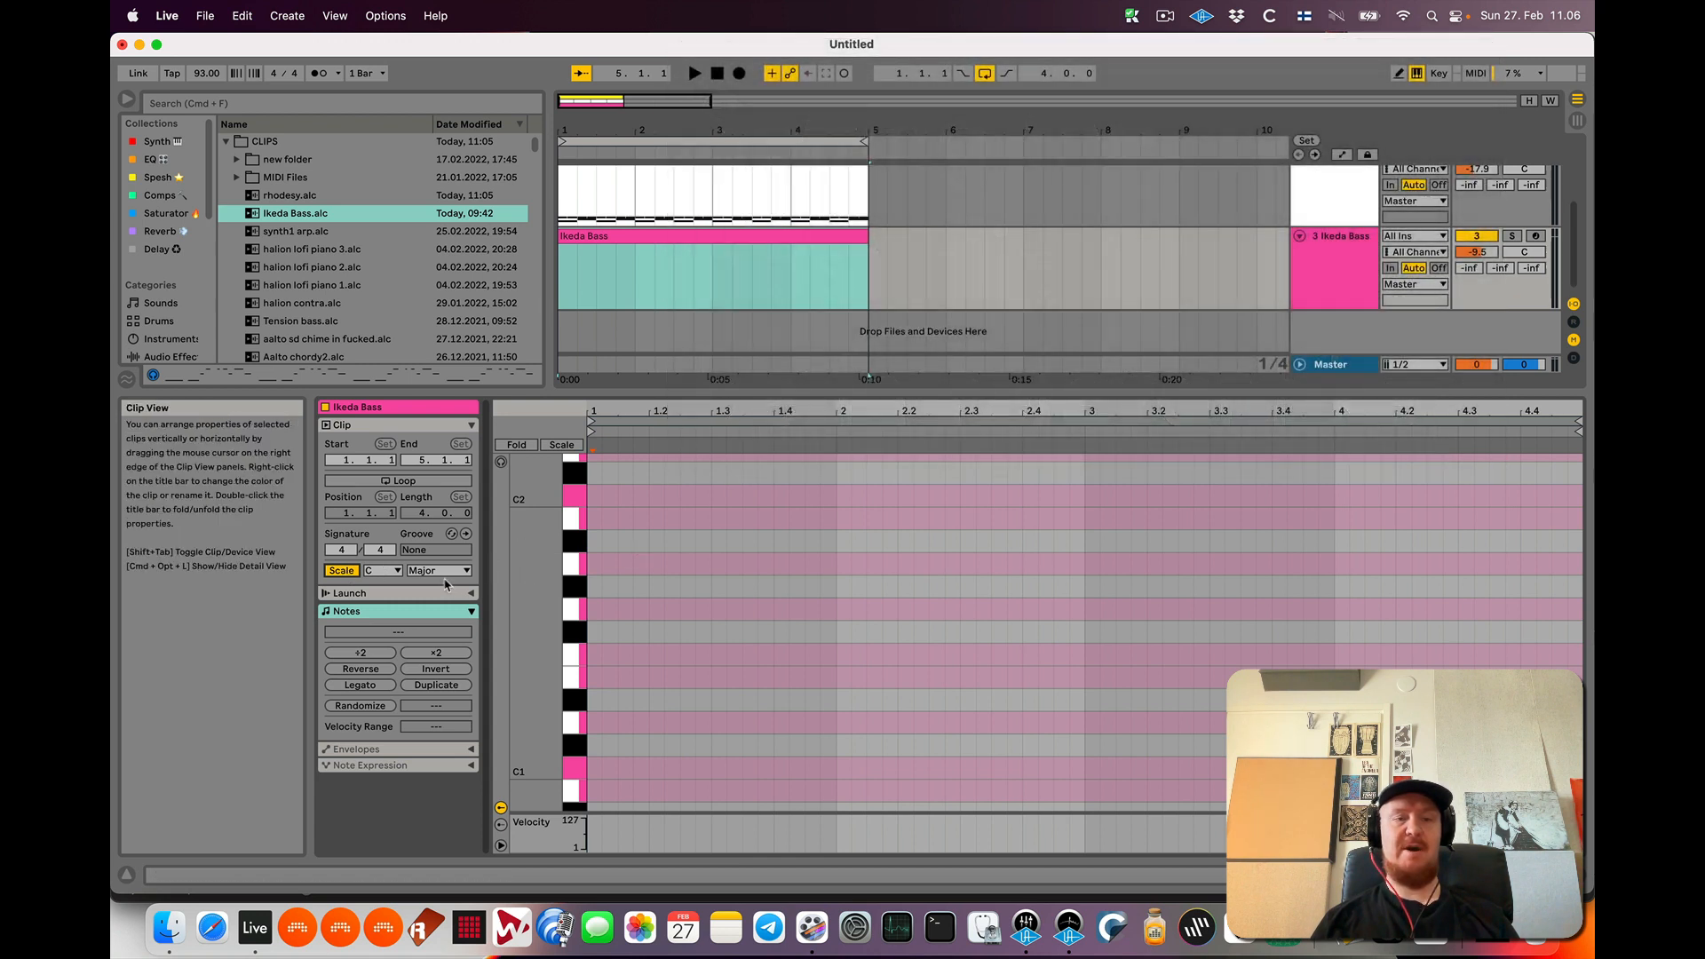
pyautogui.click(442, 572)
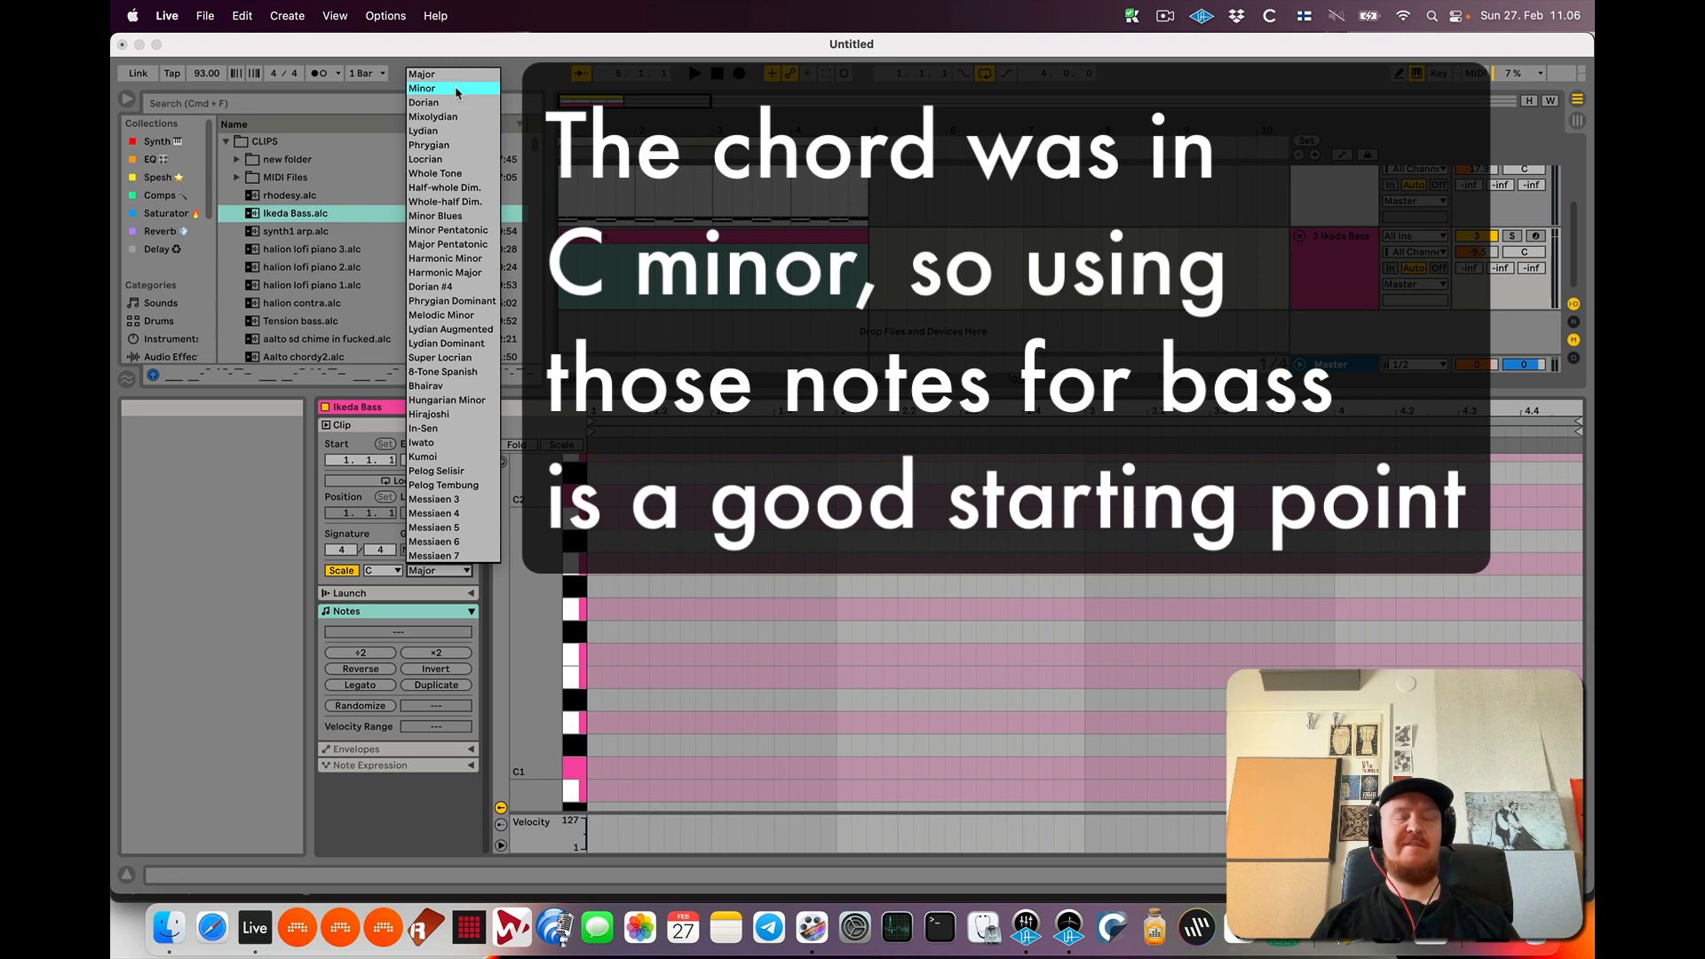
pyautogui.click(457, 89)
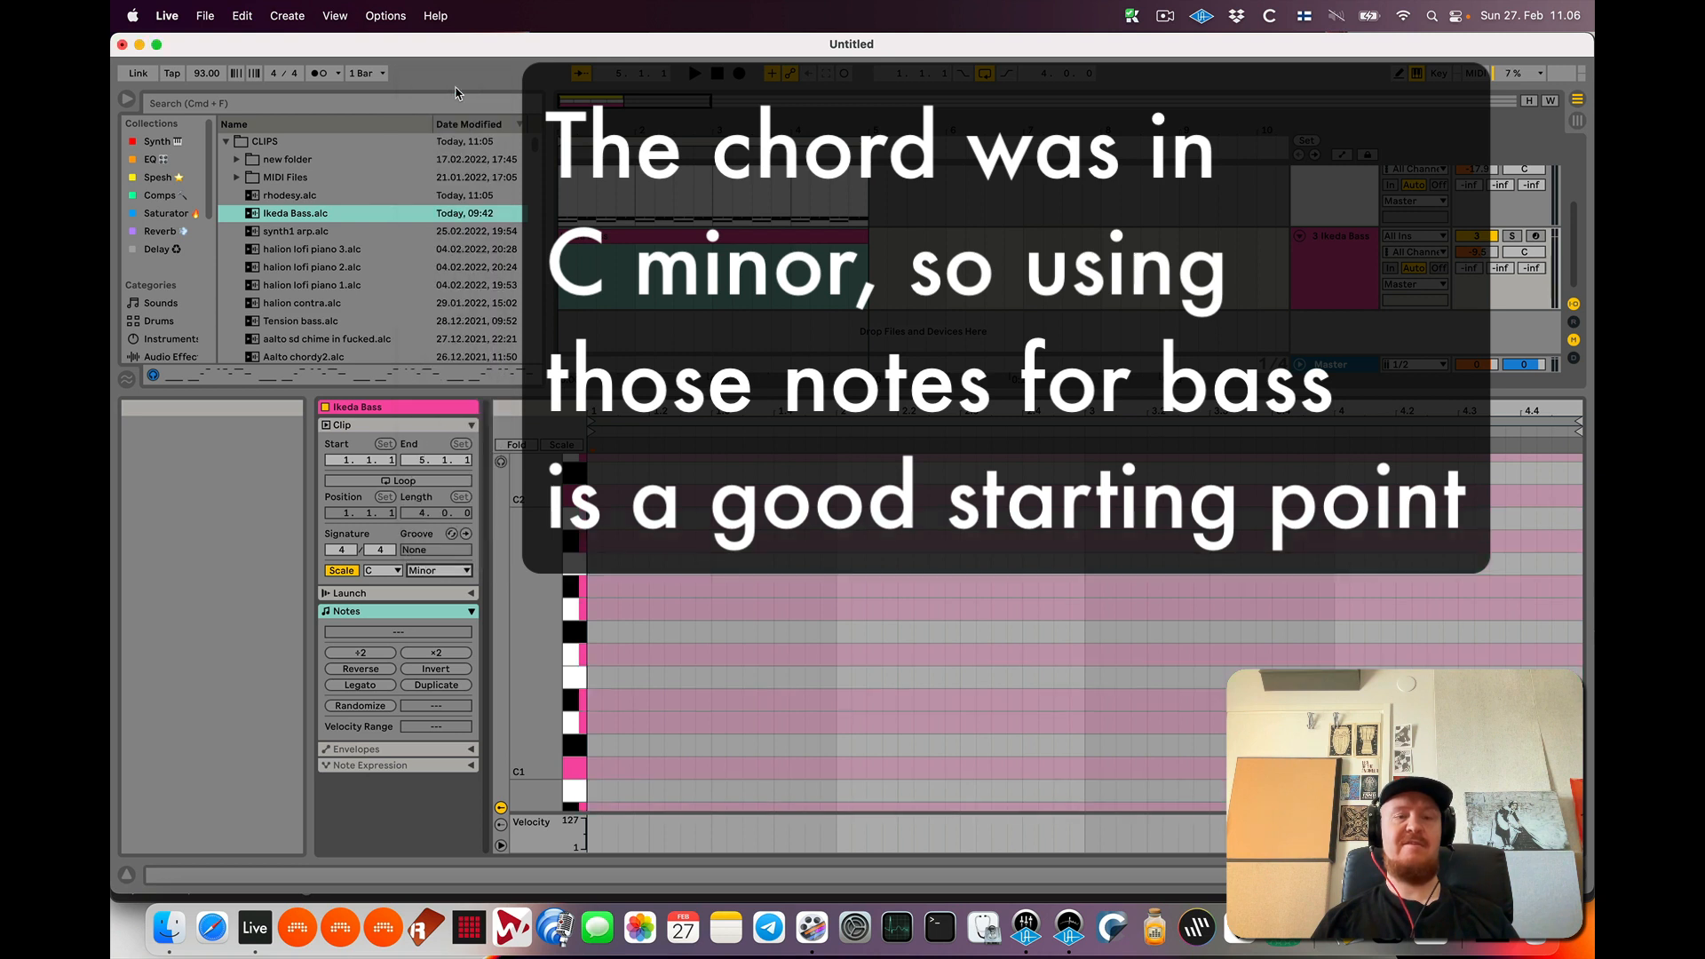
pyautogui.click(562, 445)
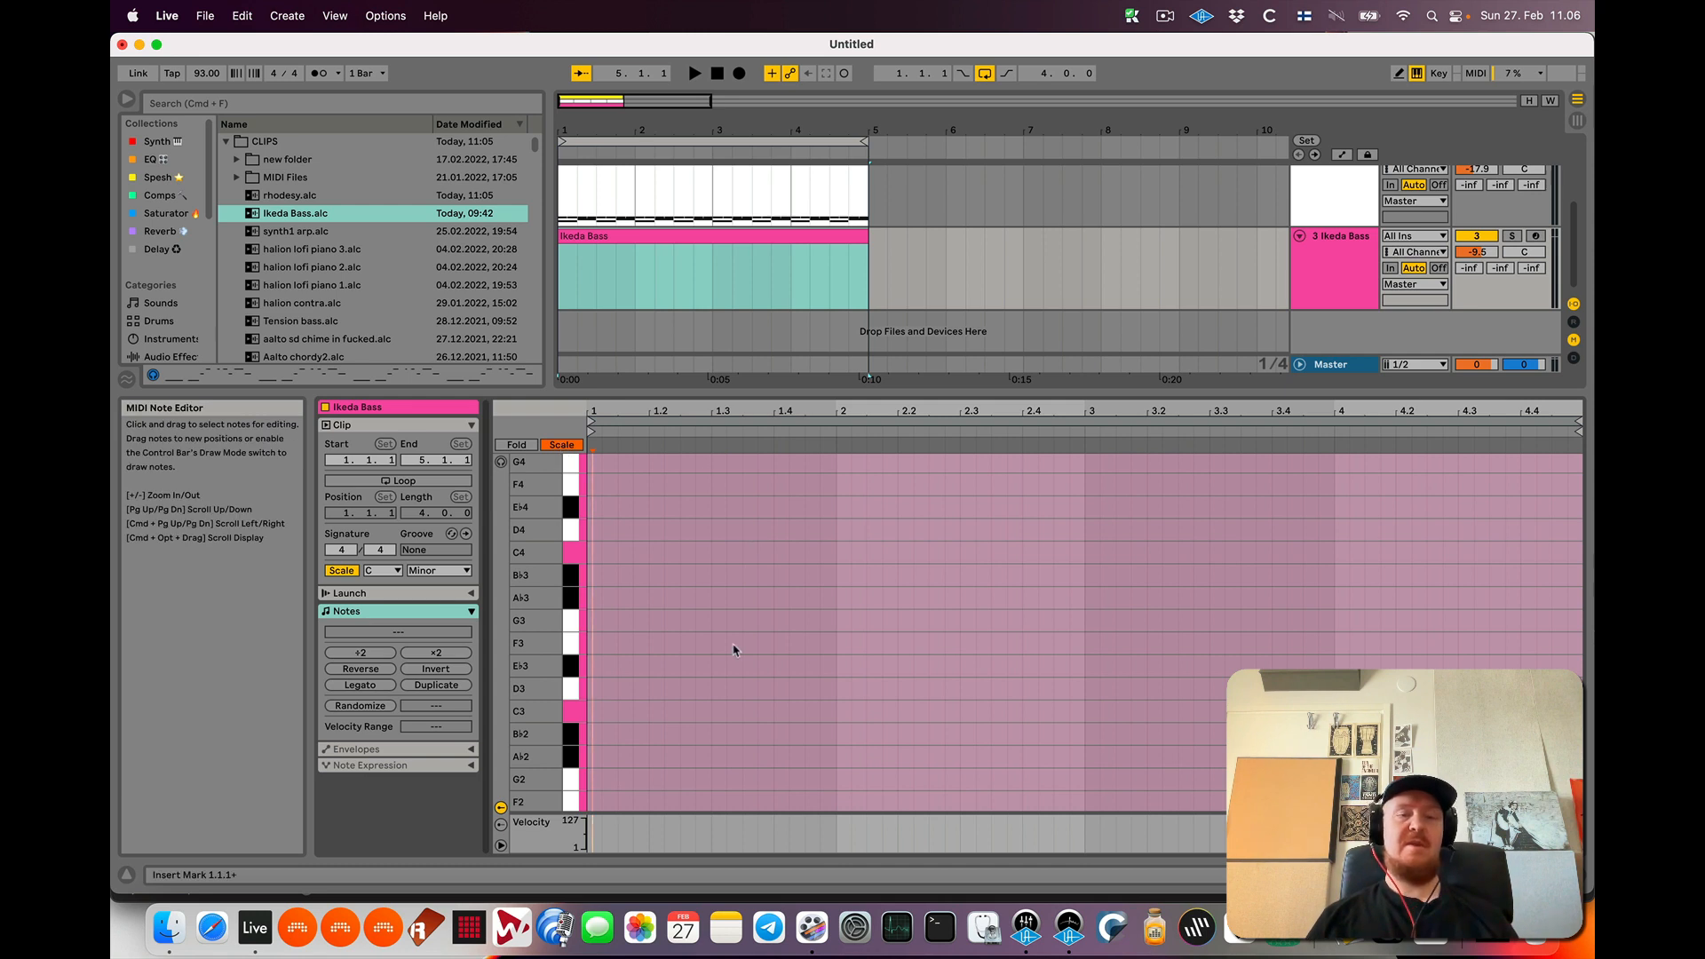
# Lower the bass note at the start of the Ikeda Bass clip to C1
pyautogui.scroll(-1, 734, 650)
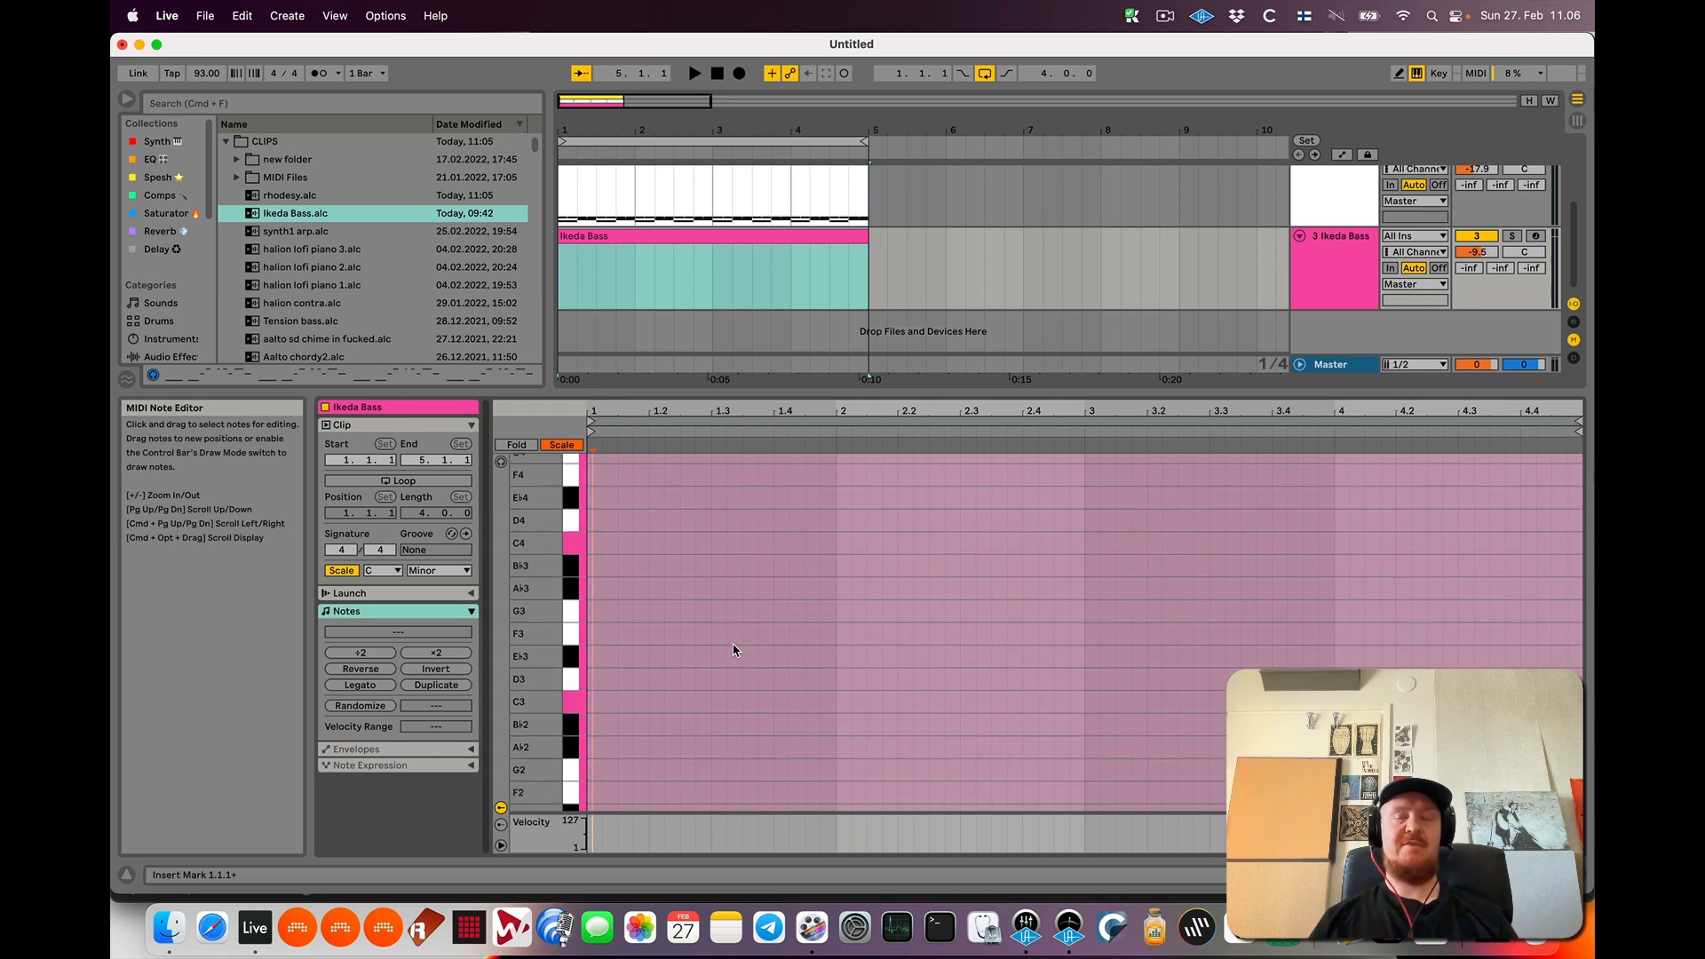
pyautogui.scroll(-1, 734, 648)
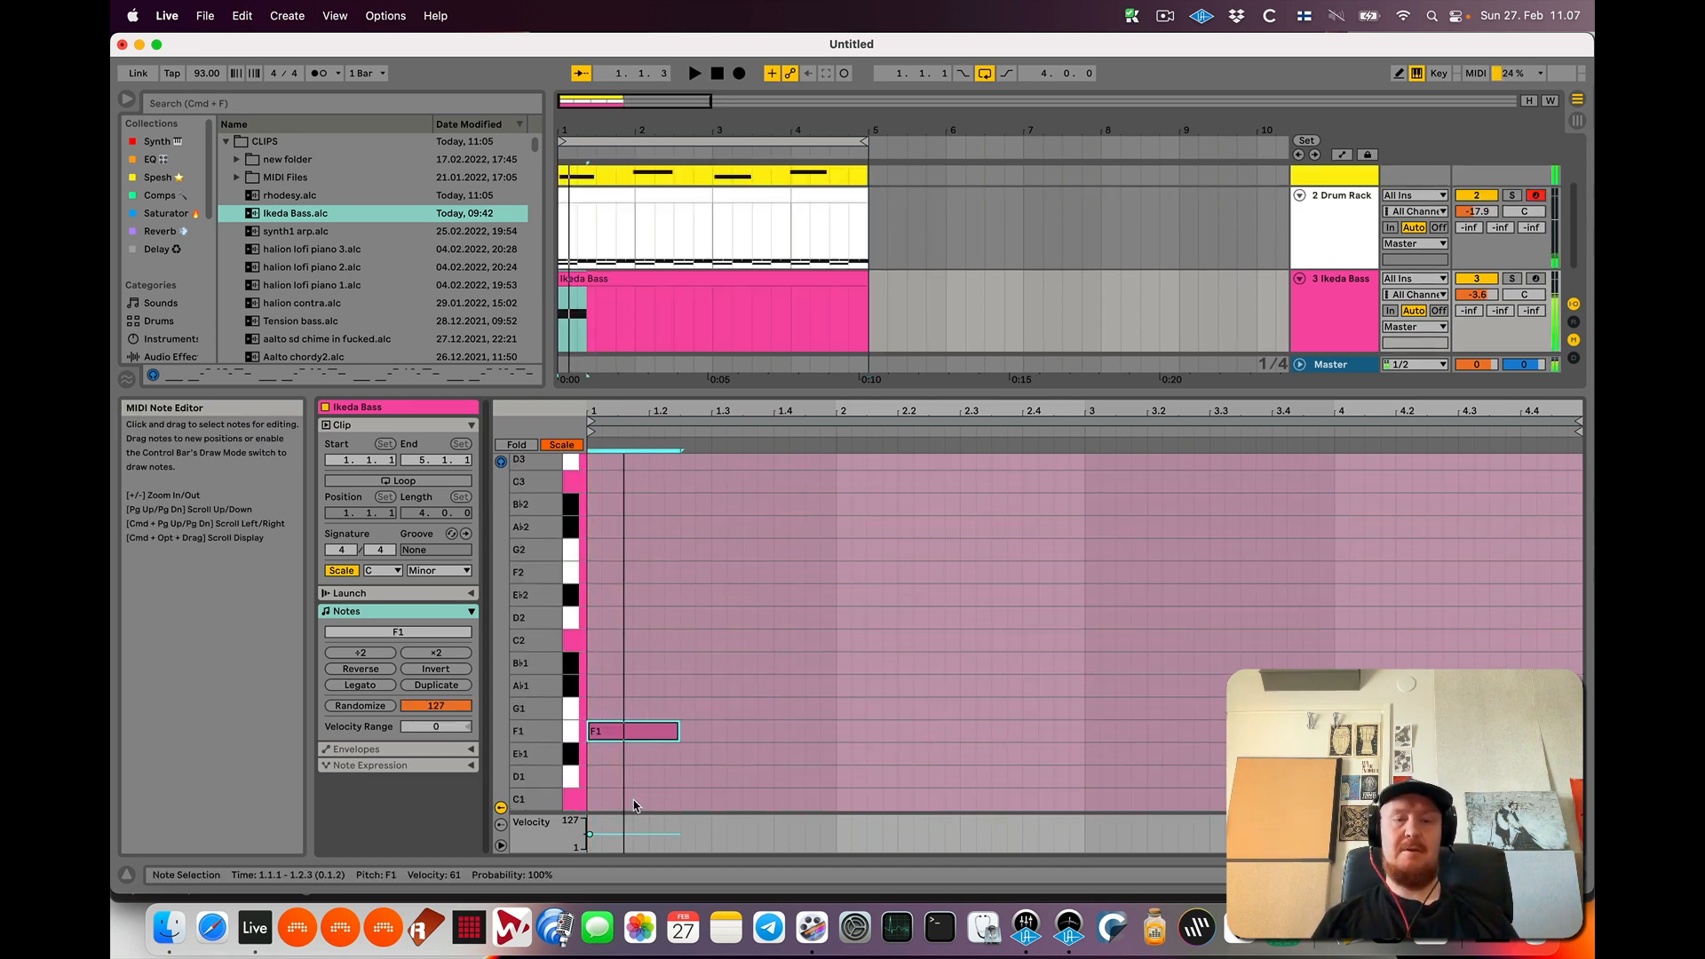
pyautogui.press('Down')
pyautogui.press('Down')
pyautogui.press('Down')
pyautogui.press('Down')
pyautogui.press('Down')
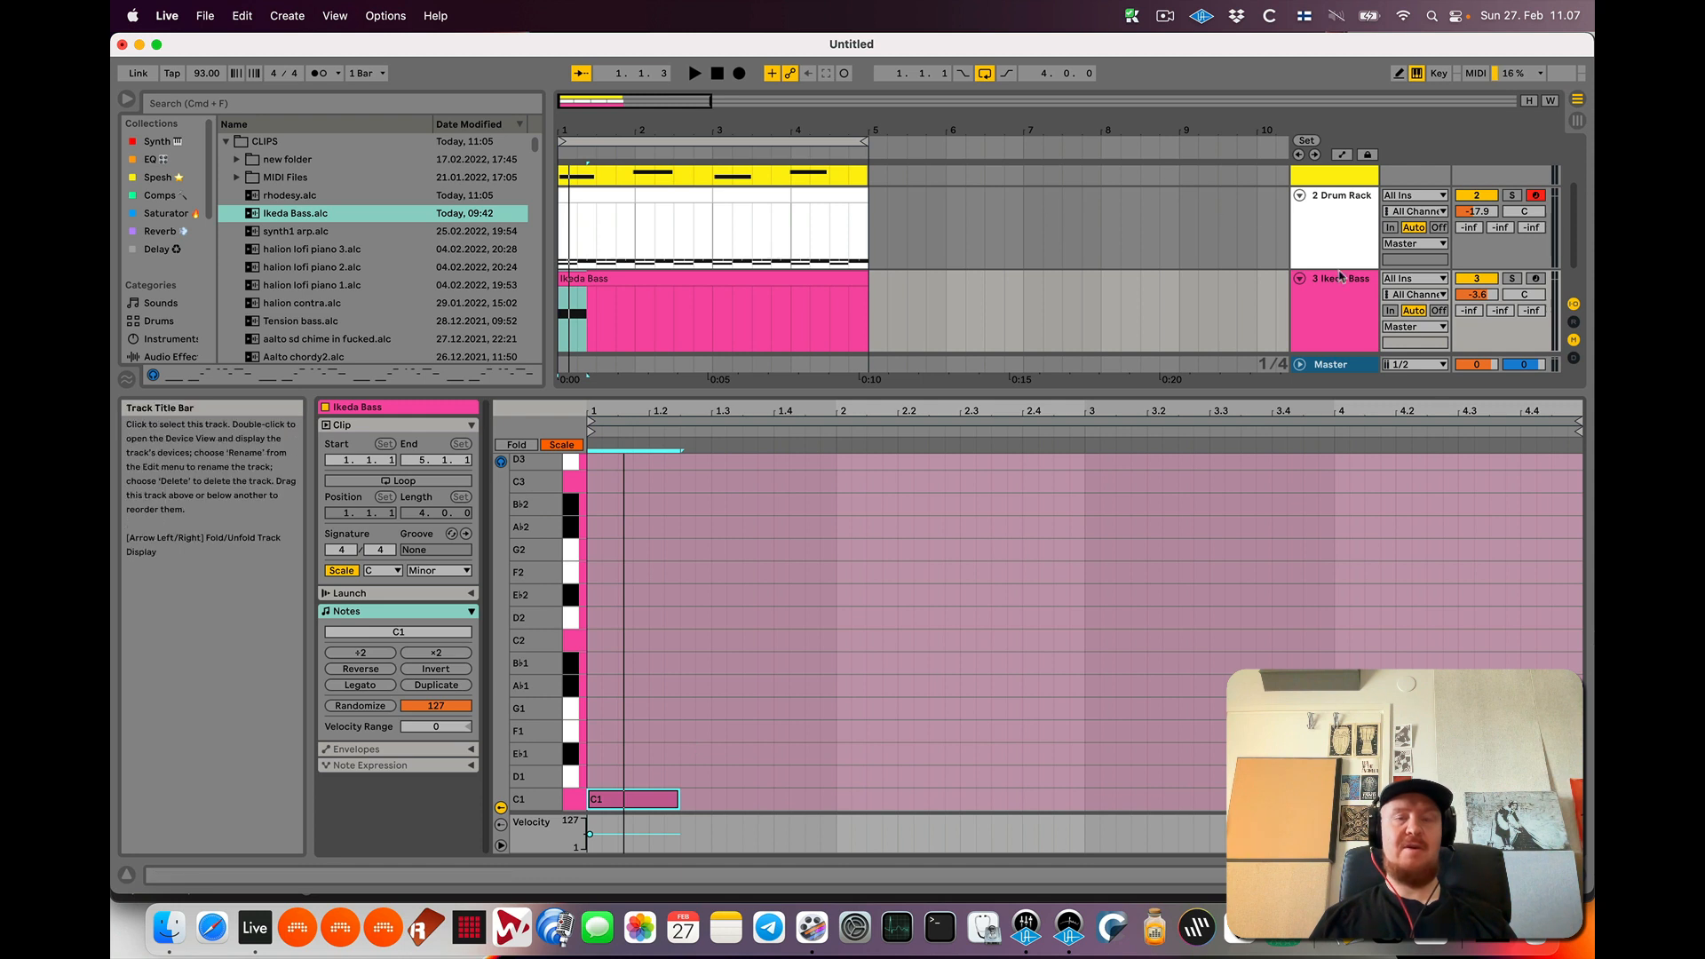
# Review the rhodesy electric track's Probability Arp settings and the notes in its chord clip
pyautogui.scroll(3, 1340, 276)
pyautogui.doubleClick(1344, 190)
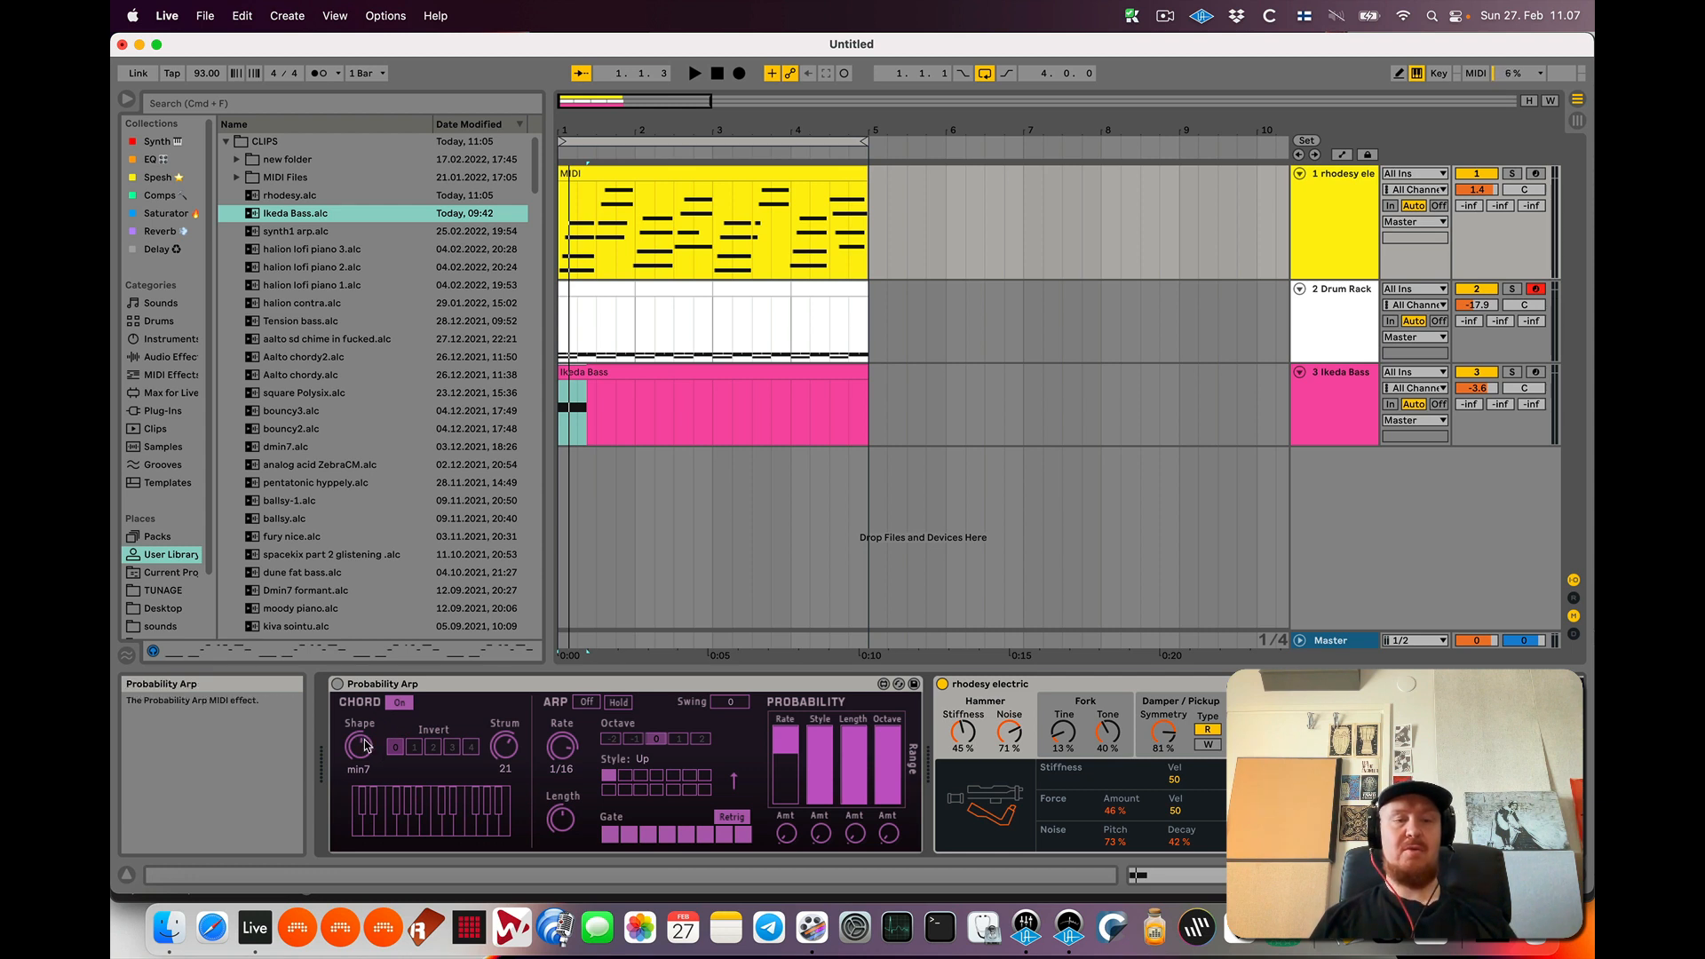
pyautogui.doubleClick(679, 178)
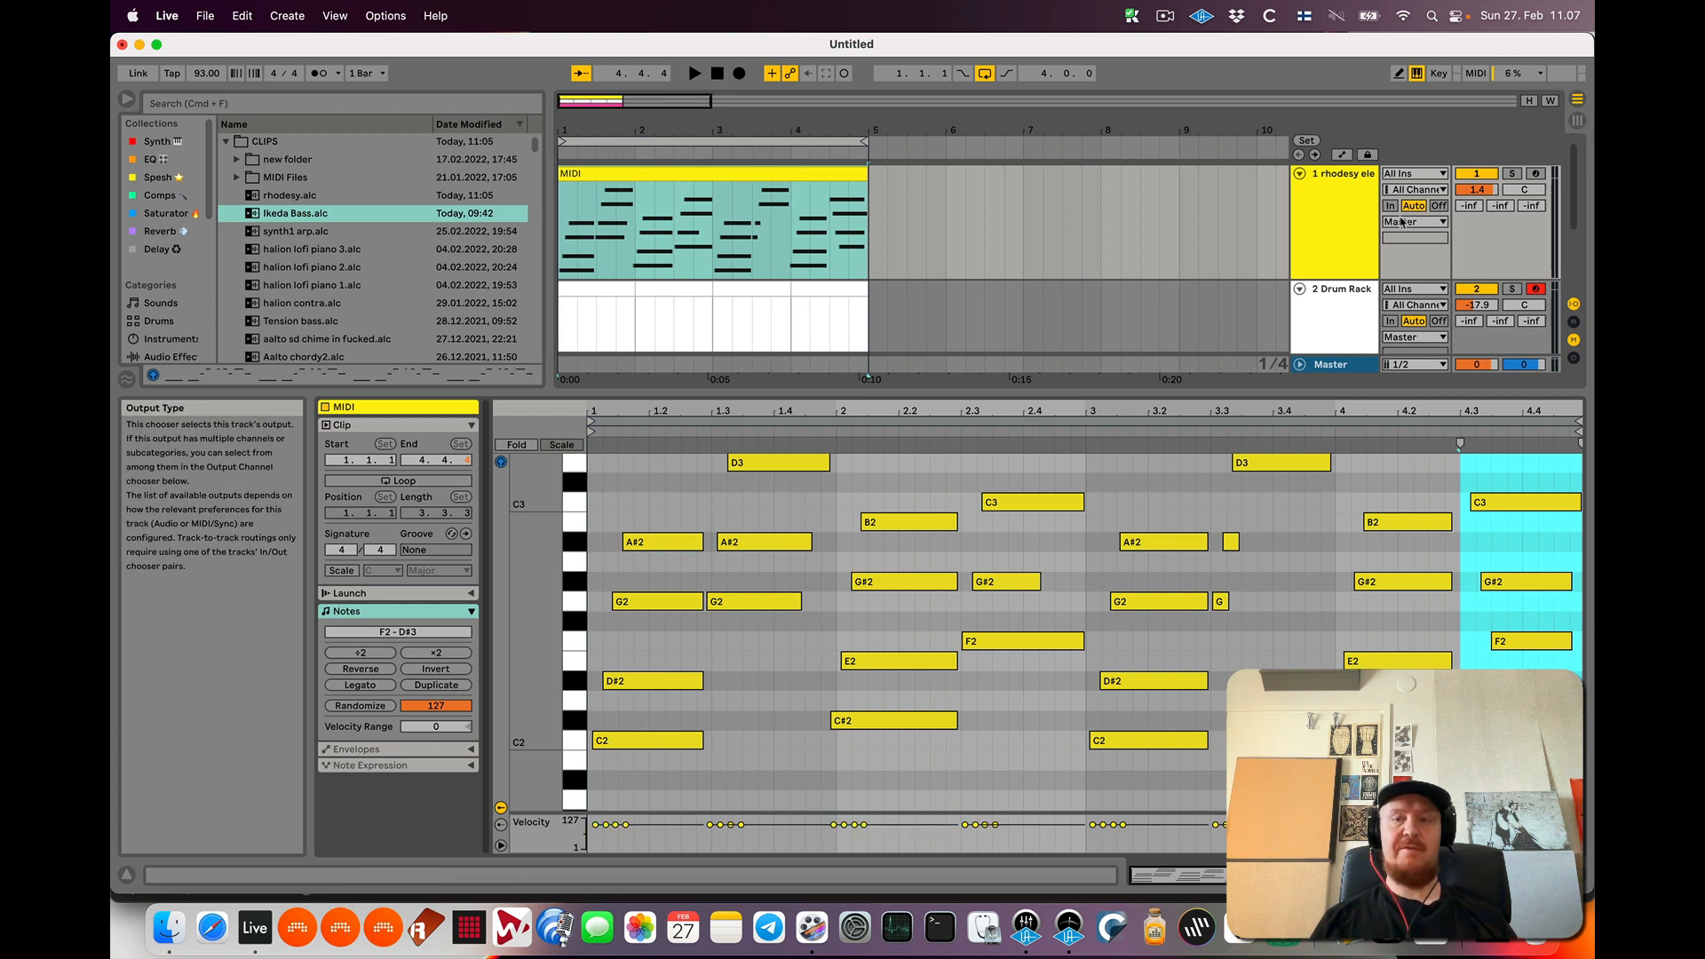
pyautogui.scroll(-2, 1356, 278)
pyautogui.click(1356, 277)
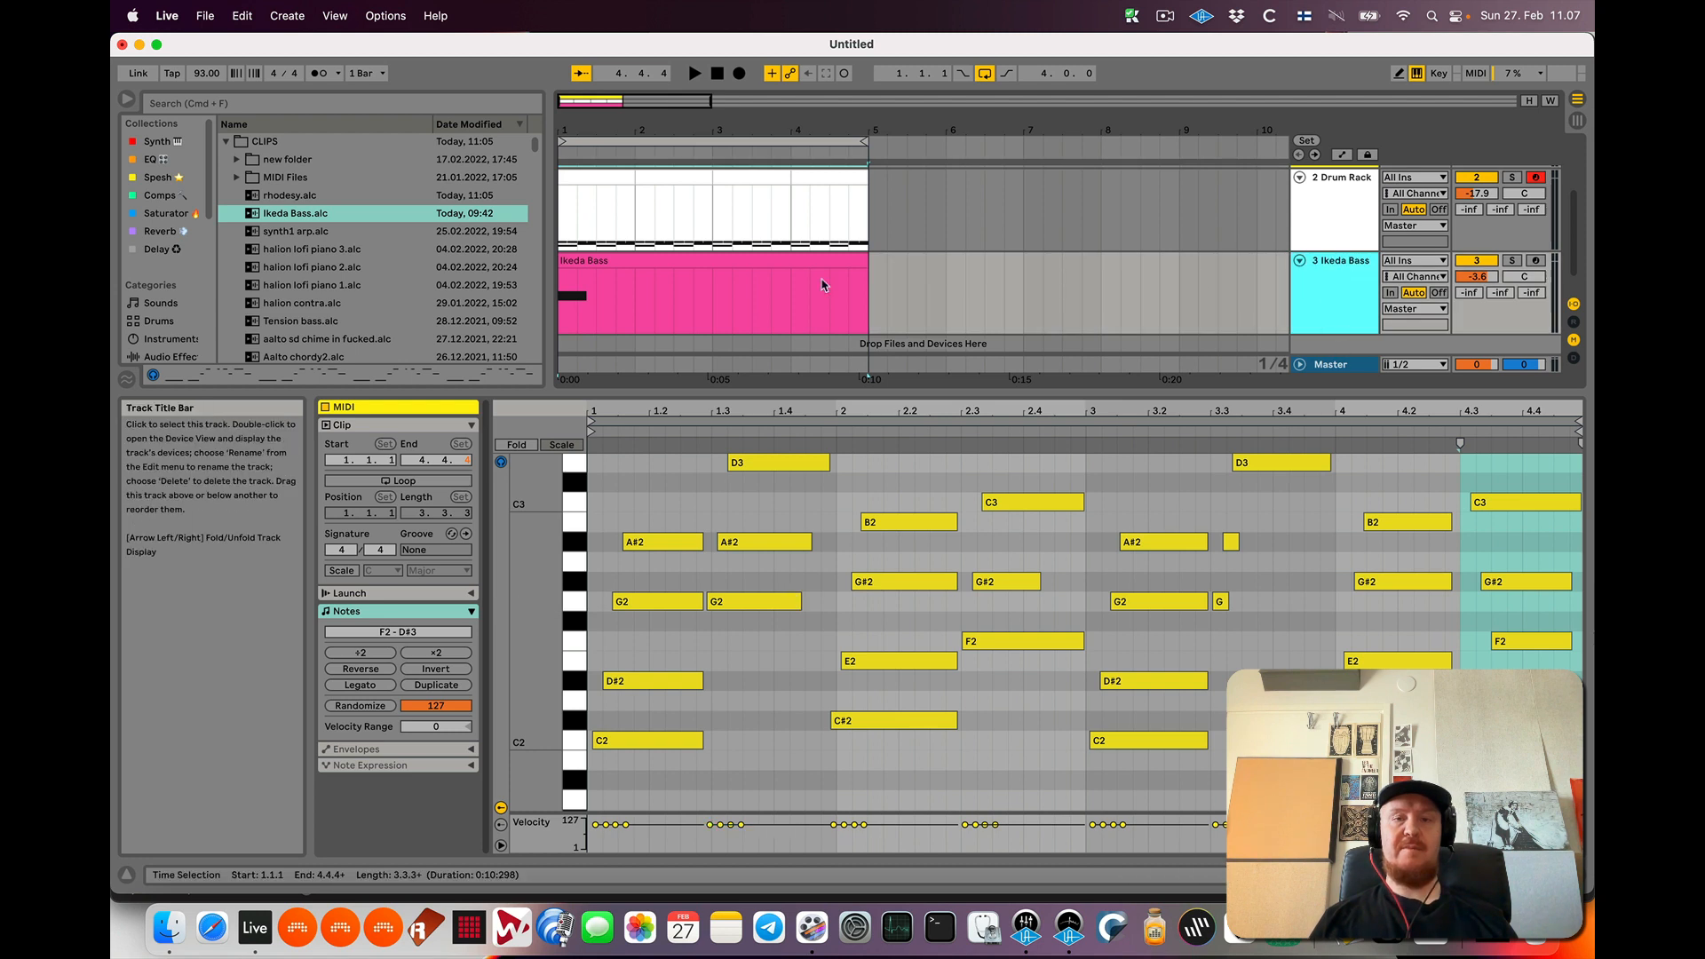
# Shorten the C1 note at the start of the Ikeda Bass clip to one beat and play it back
pyautogui.click(685, 262)
pyautogui.press('space')
pyautogui.click(636, 802)
pyautogui.press('space')
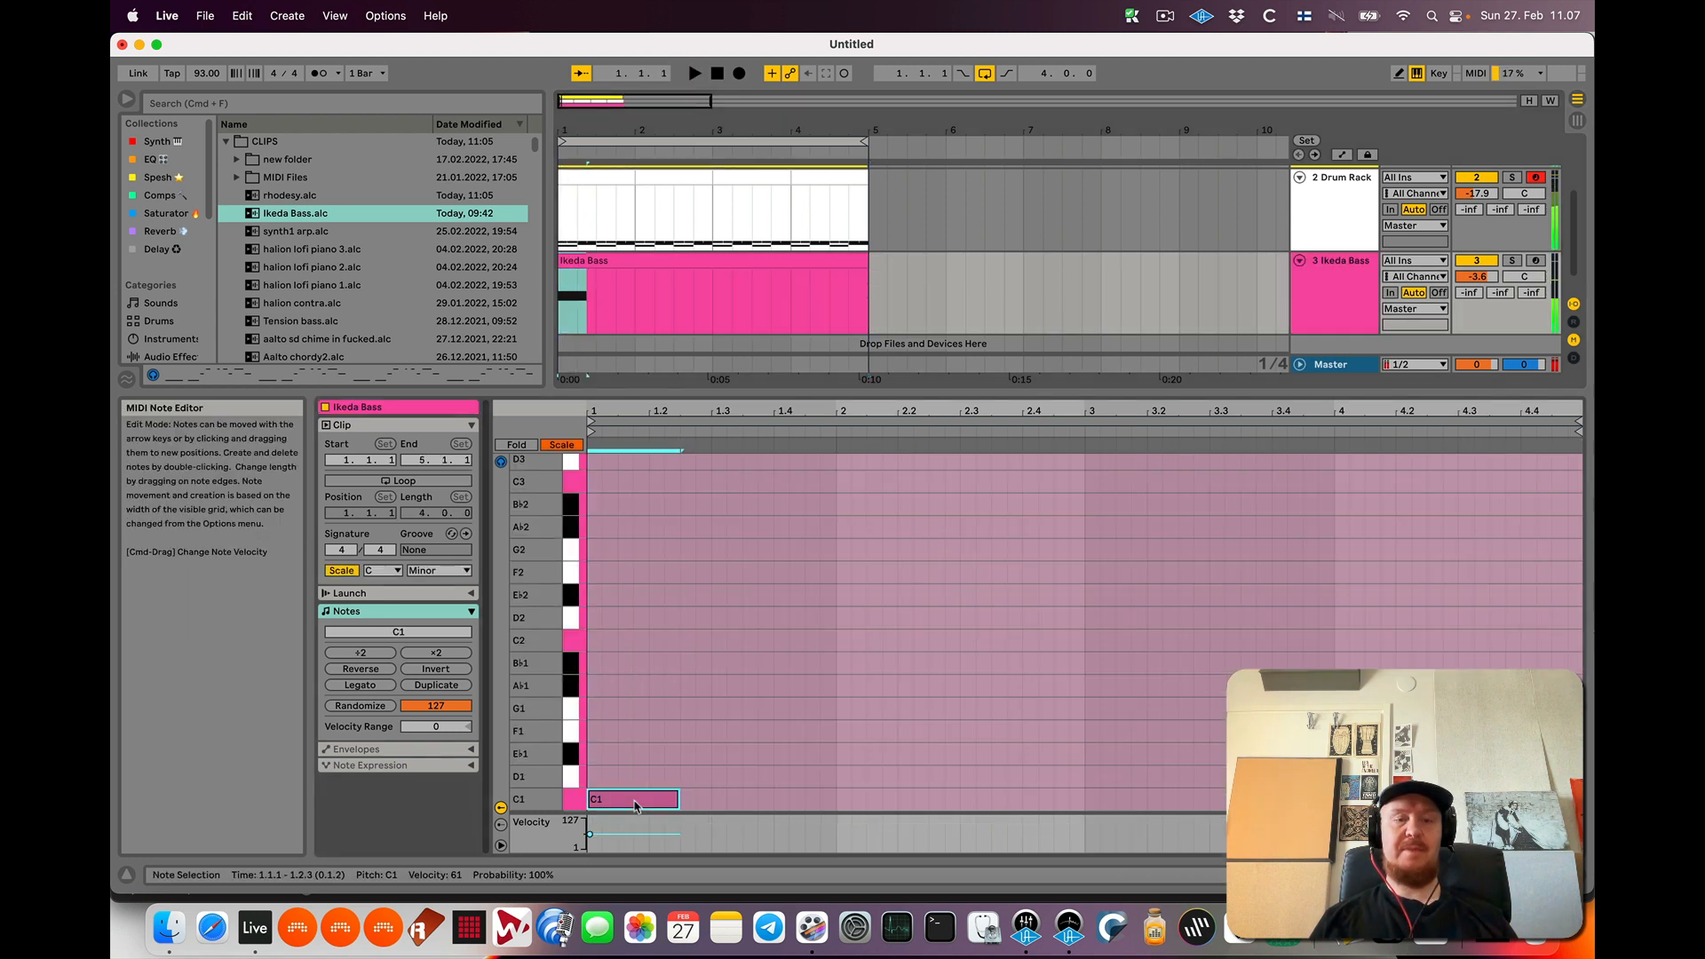
pyautogui.press('space')
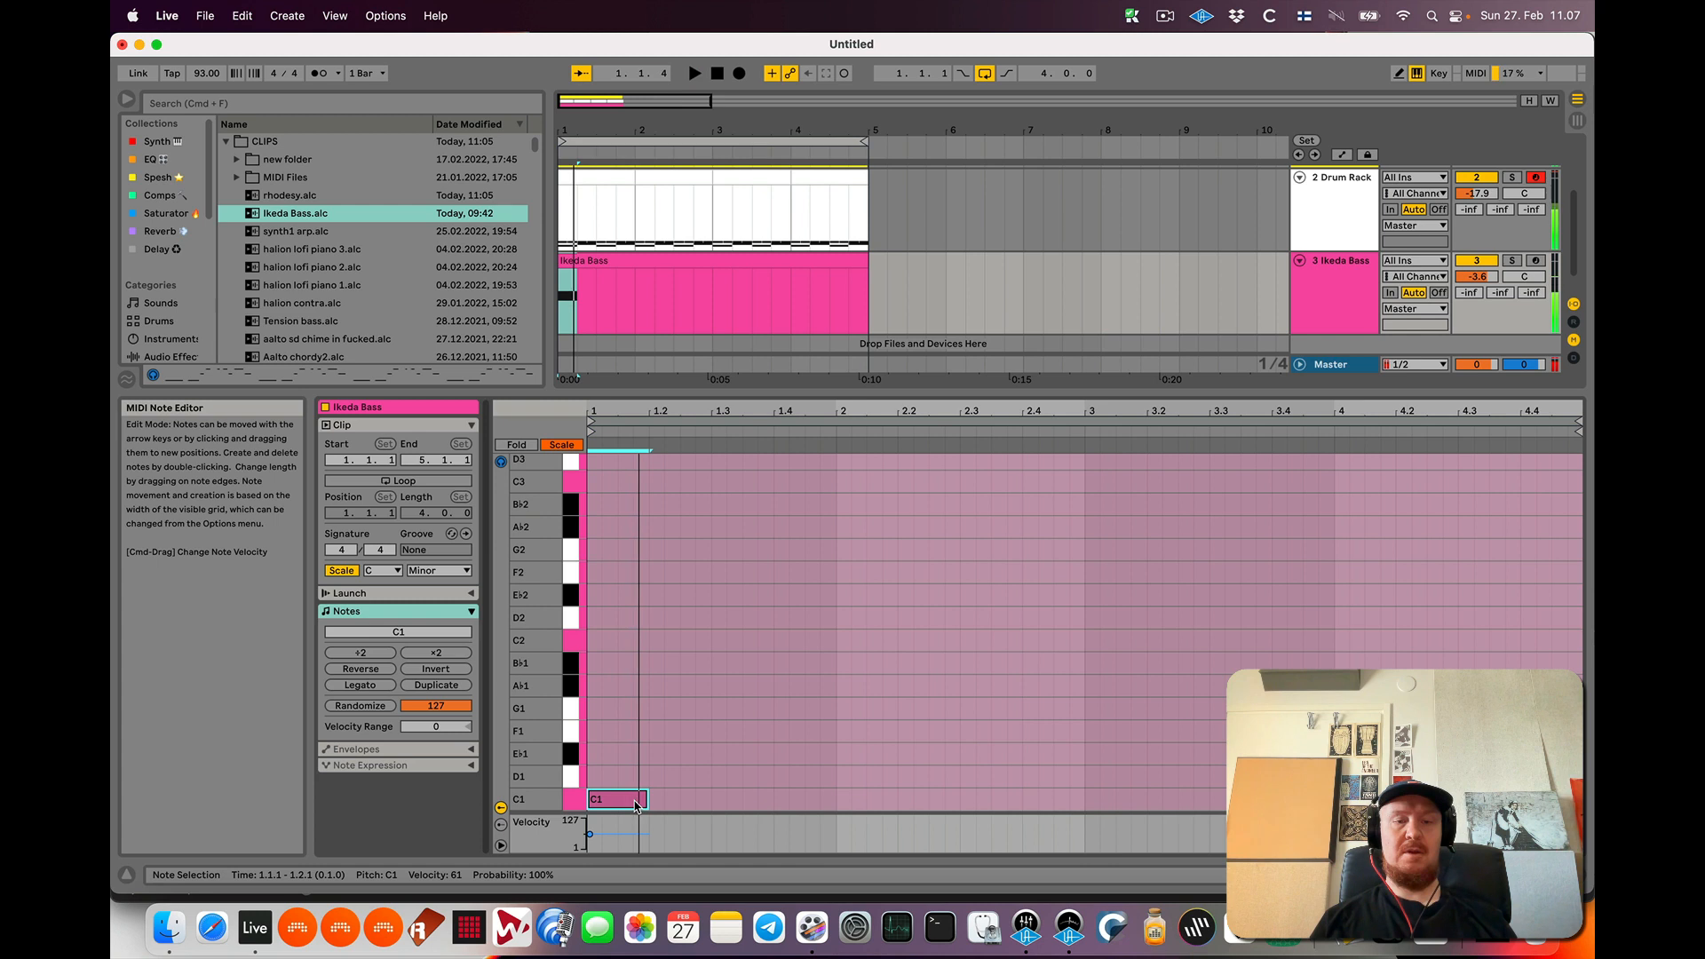
pyautogui.scroll(5, 640, 746)
pyautogui.press('space')
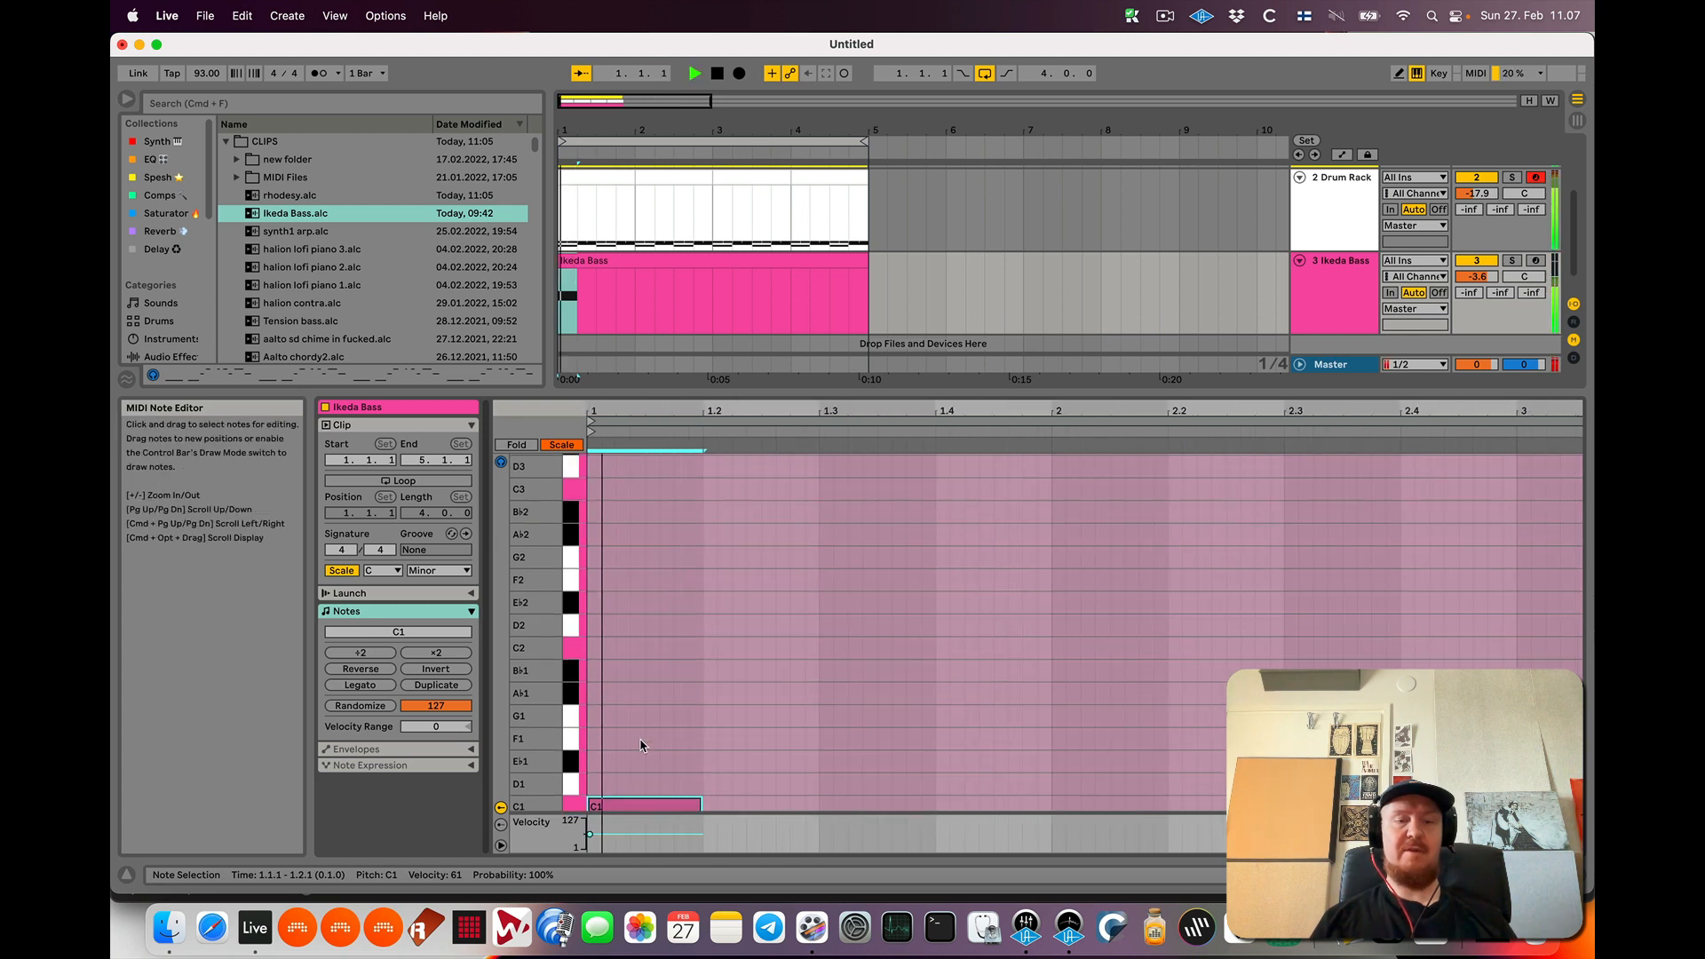
# Duplicate the C1 bass note to beat 1.2 and play the loop
pyautogui.scroll(-2, 711, 728)
pyautogui.press('space')
pyautogui.press('super+d')
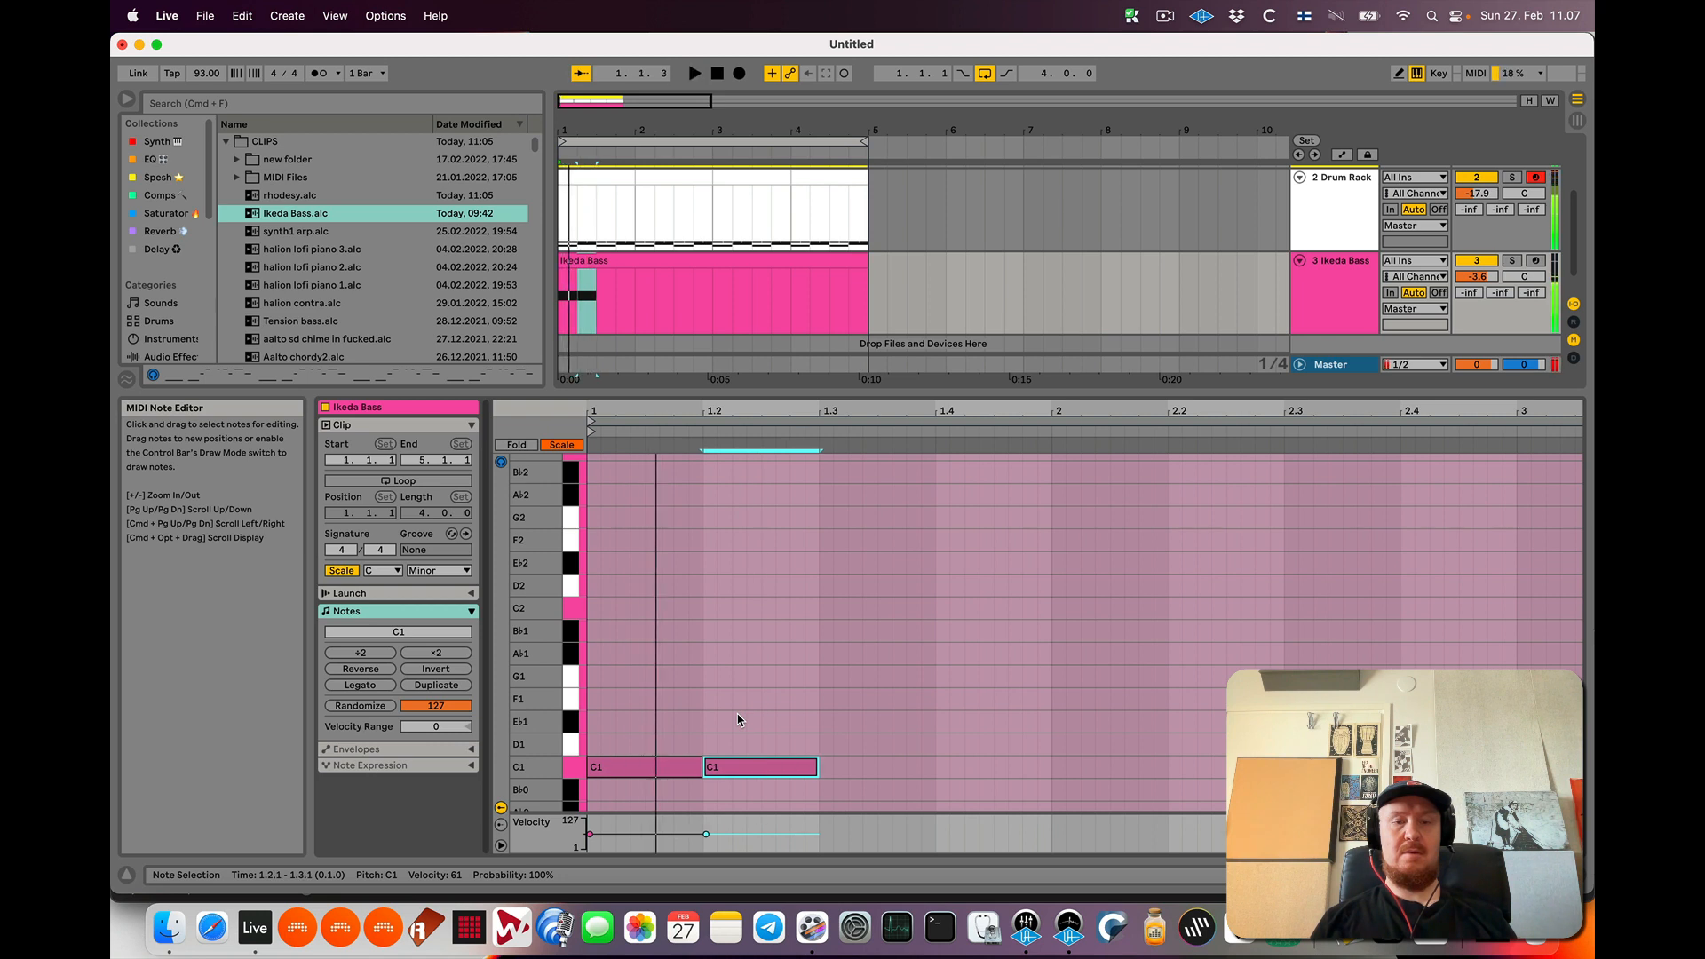
pyautogui.press('space')
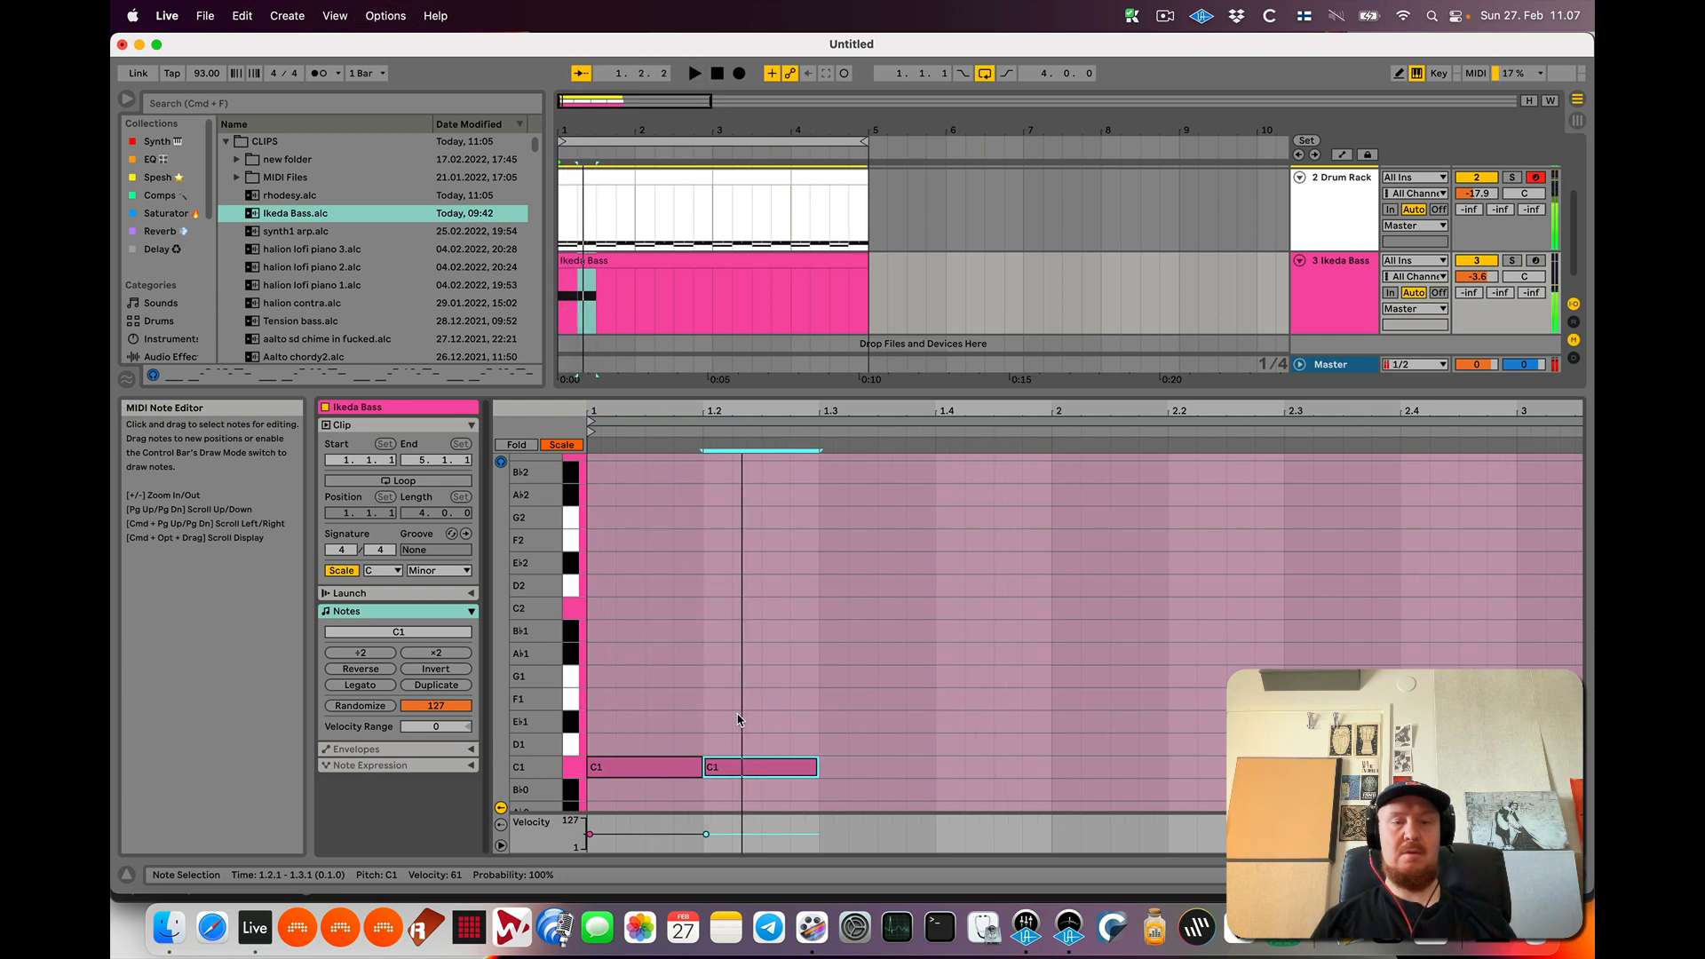
# Add a duplicate of the second bass note at 1.2.3, raised to E♭1
pyautogui.press('super+d')
pyautogui.press('Up')
pyautogui.press('Left')
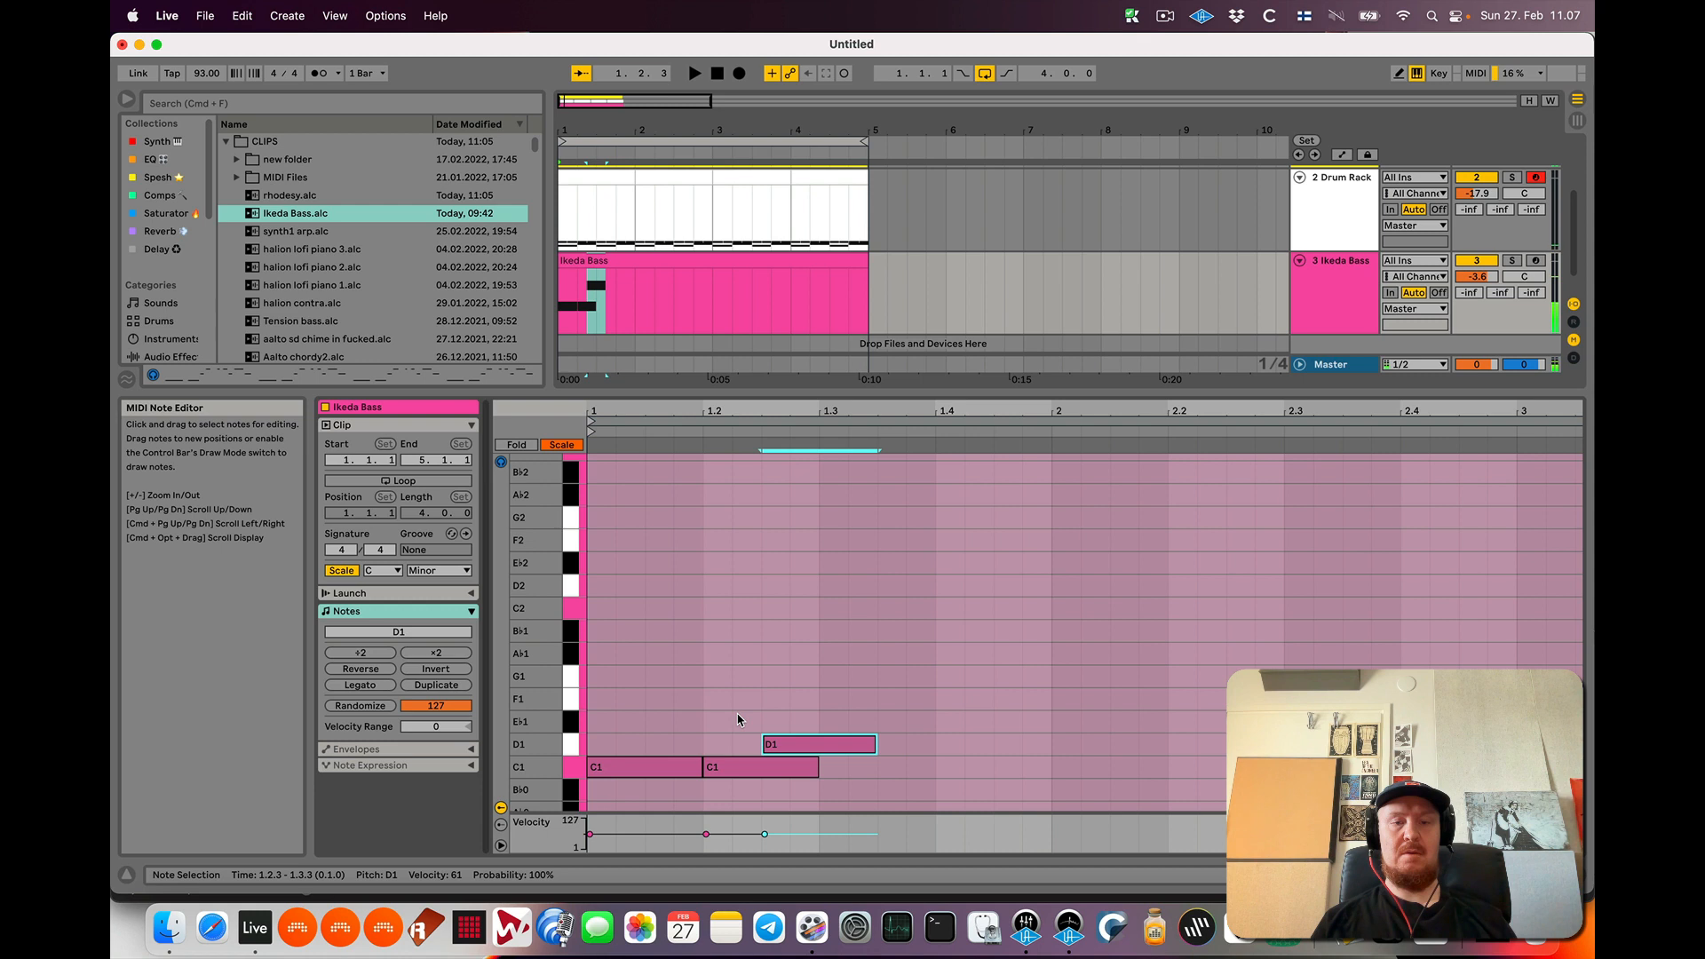
pyautogui.press('Up')
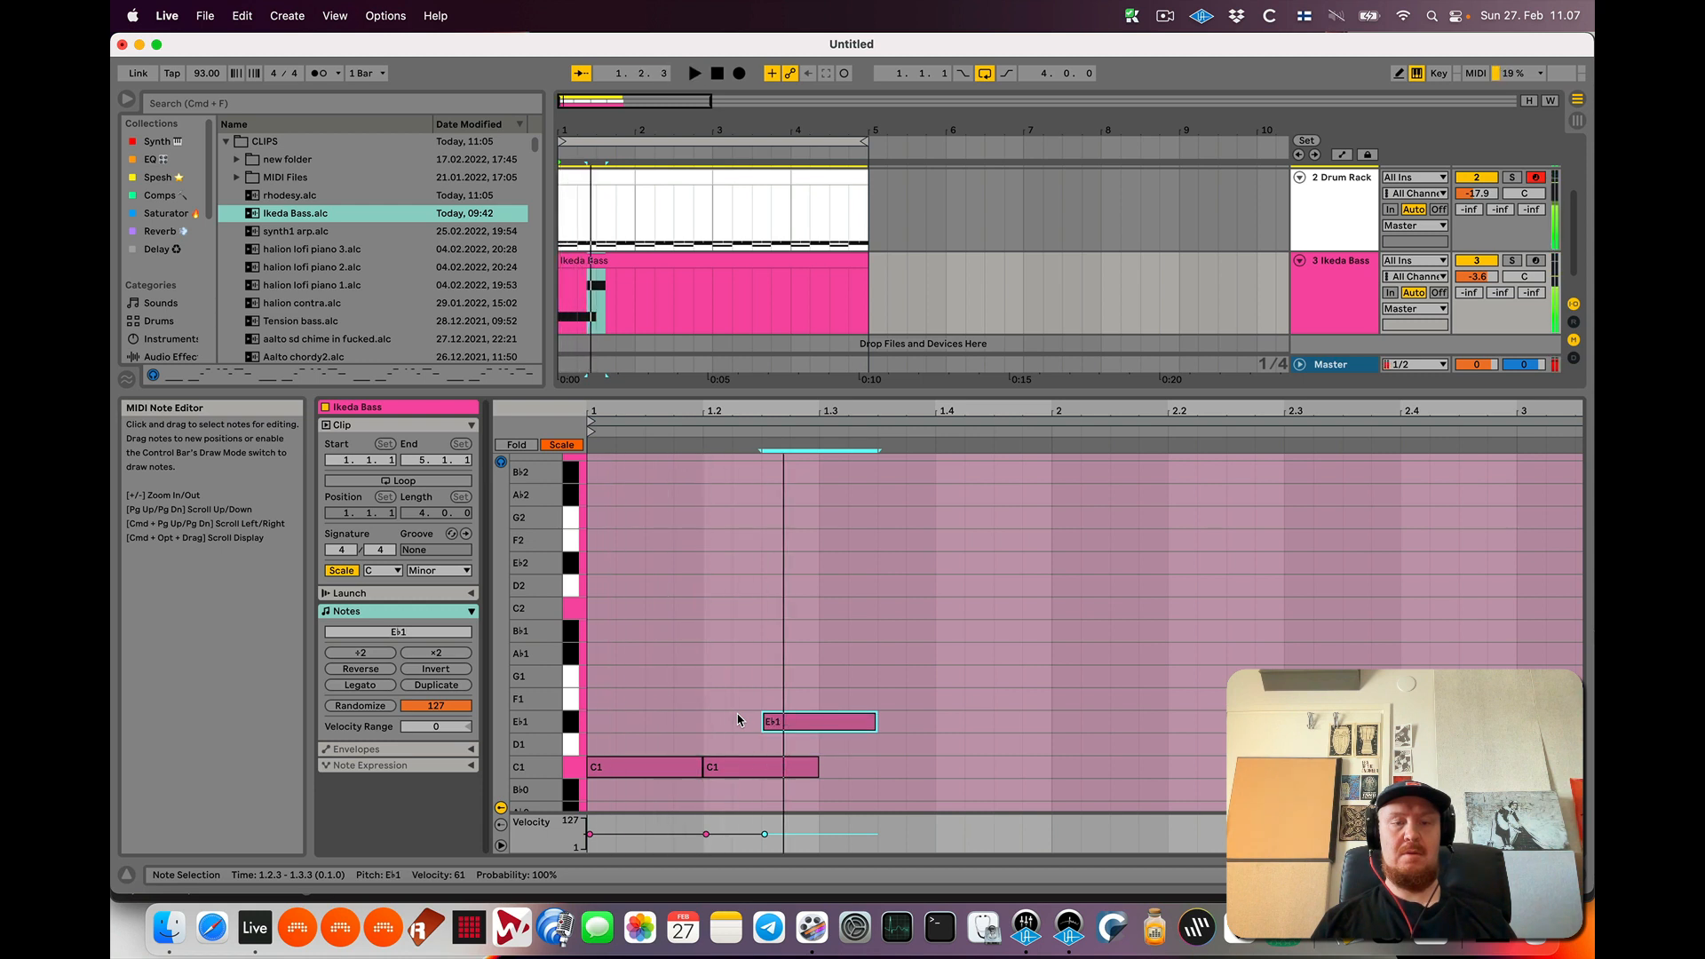
# Duplicate the E♭1 note as an F1 starting at 1.2.4 and play back the bassline
pyautogui.press('super+d')
pyautogui.press('Up')
pyautogui.press('space')
pyautogui.press('Left')
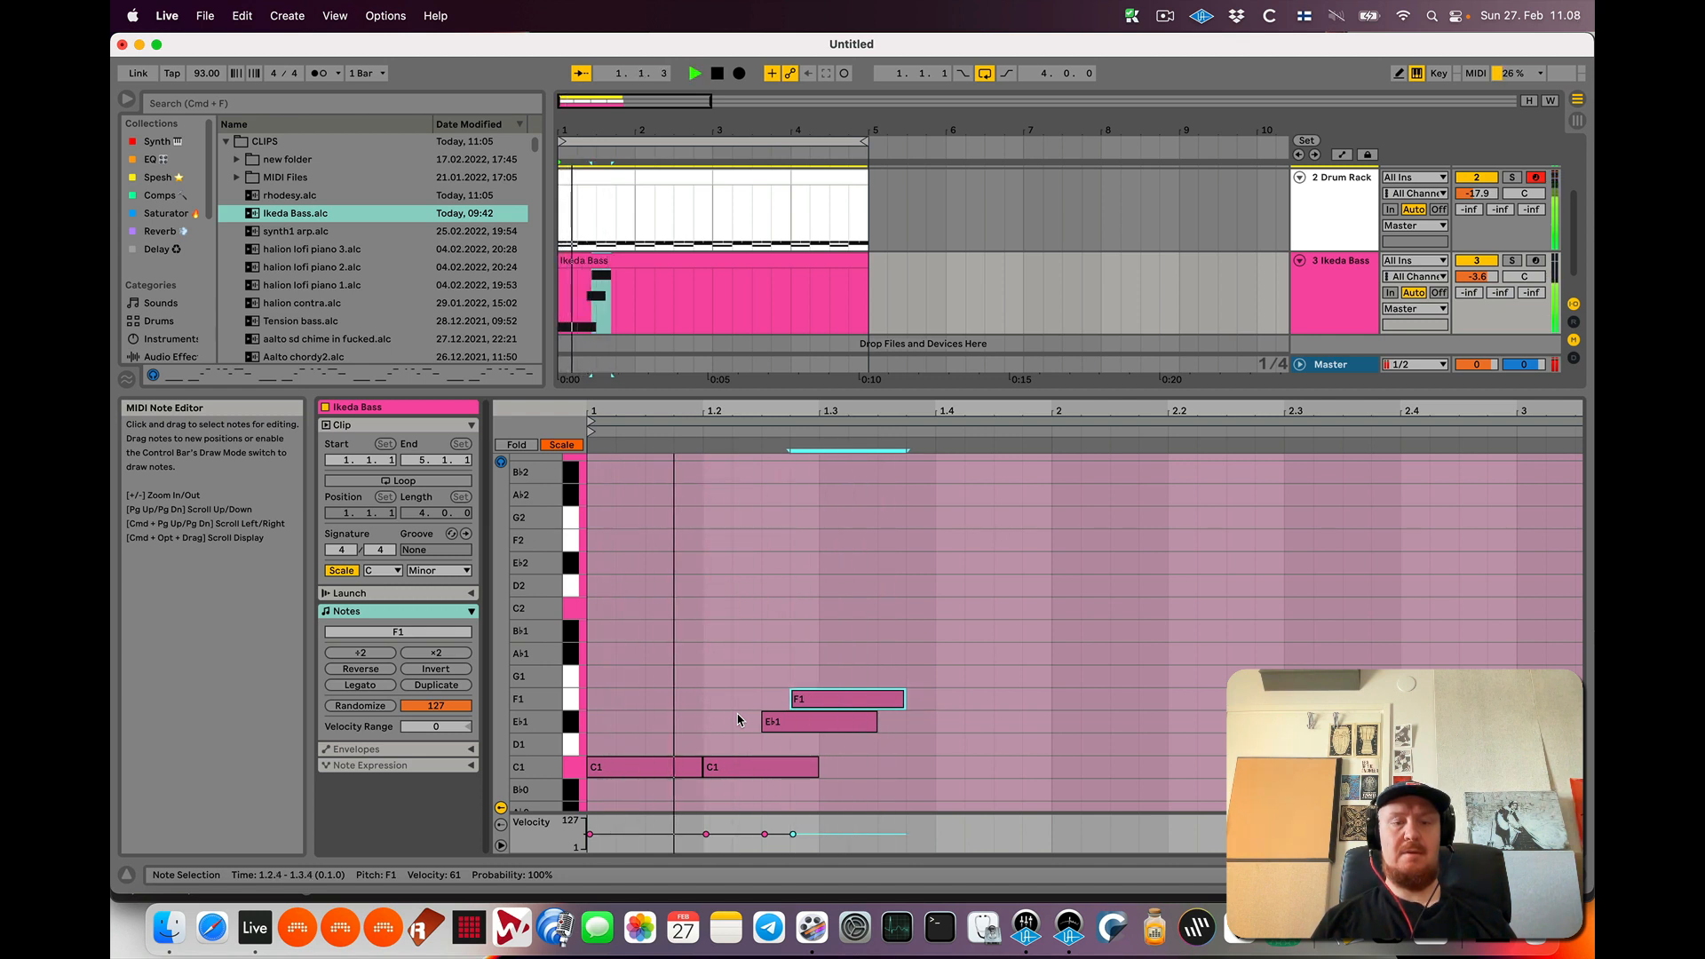
pyautogui.press('space')
# Add two more F1 notes to the bassline at 1.3.2 and 1.3.3, checking them during playback
pyautogui.press('super+d')
pyautogui.press('space')
pyautogui.press('space')
pyautogui.press('Left')
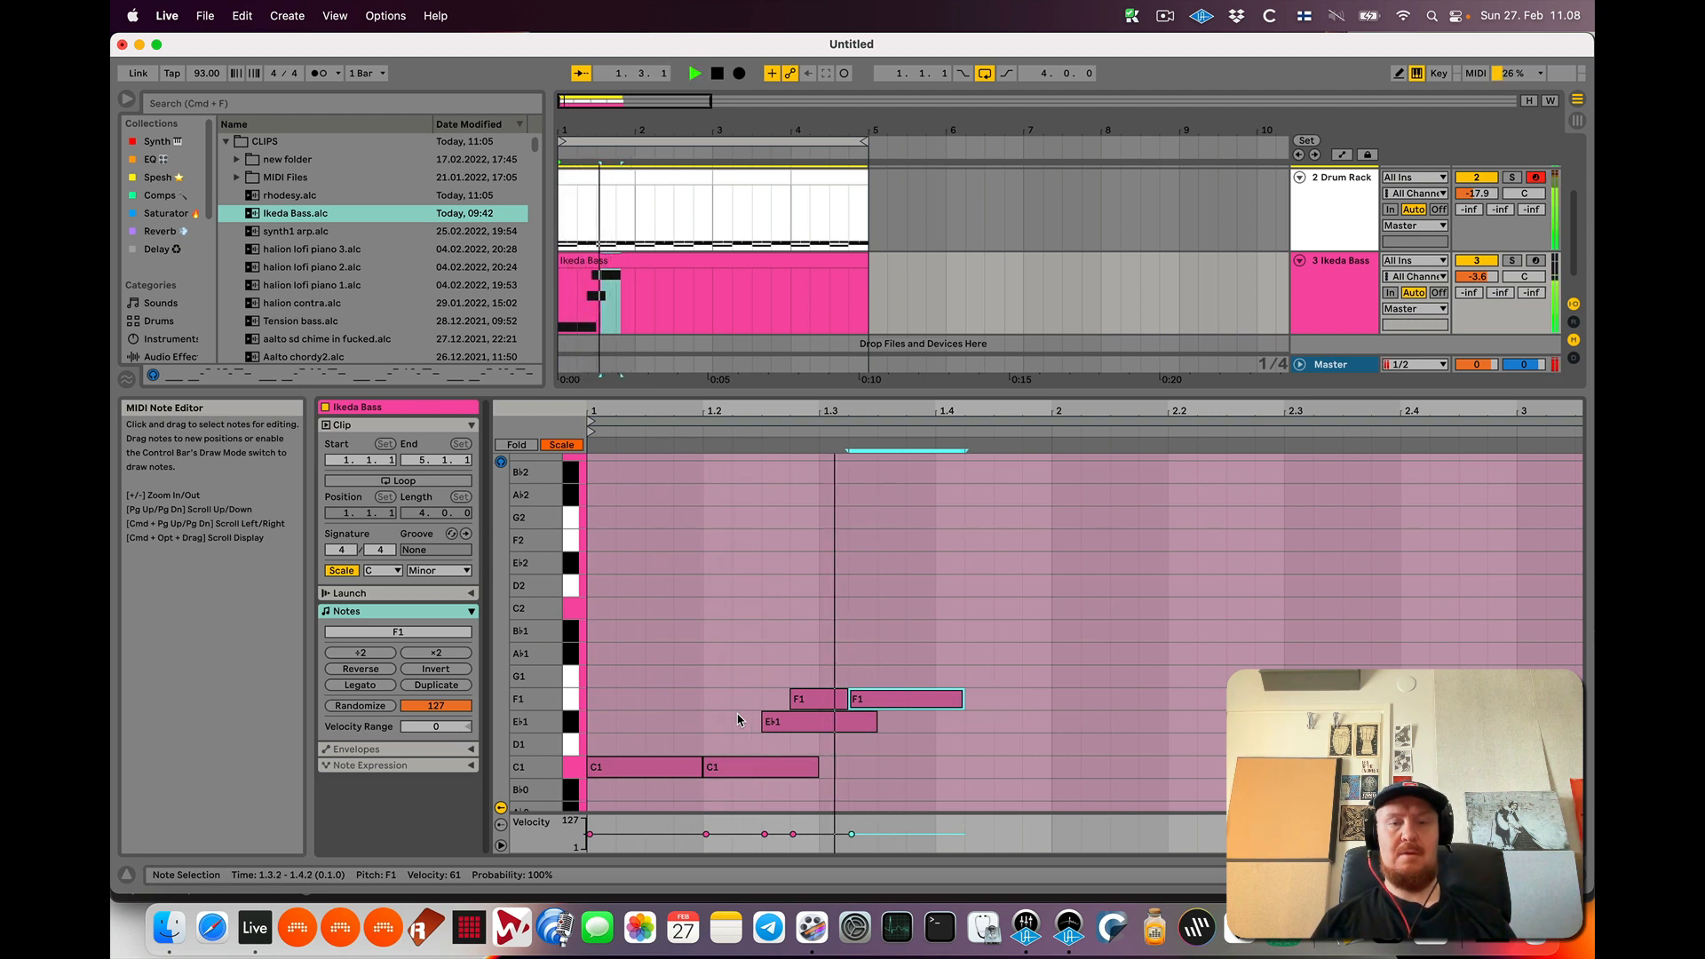
pyautogui.press('Right')
pyautogui.press('Right')
pyautogui.press('space')
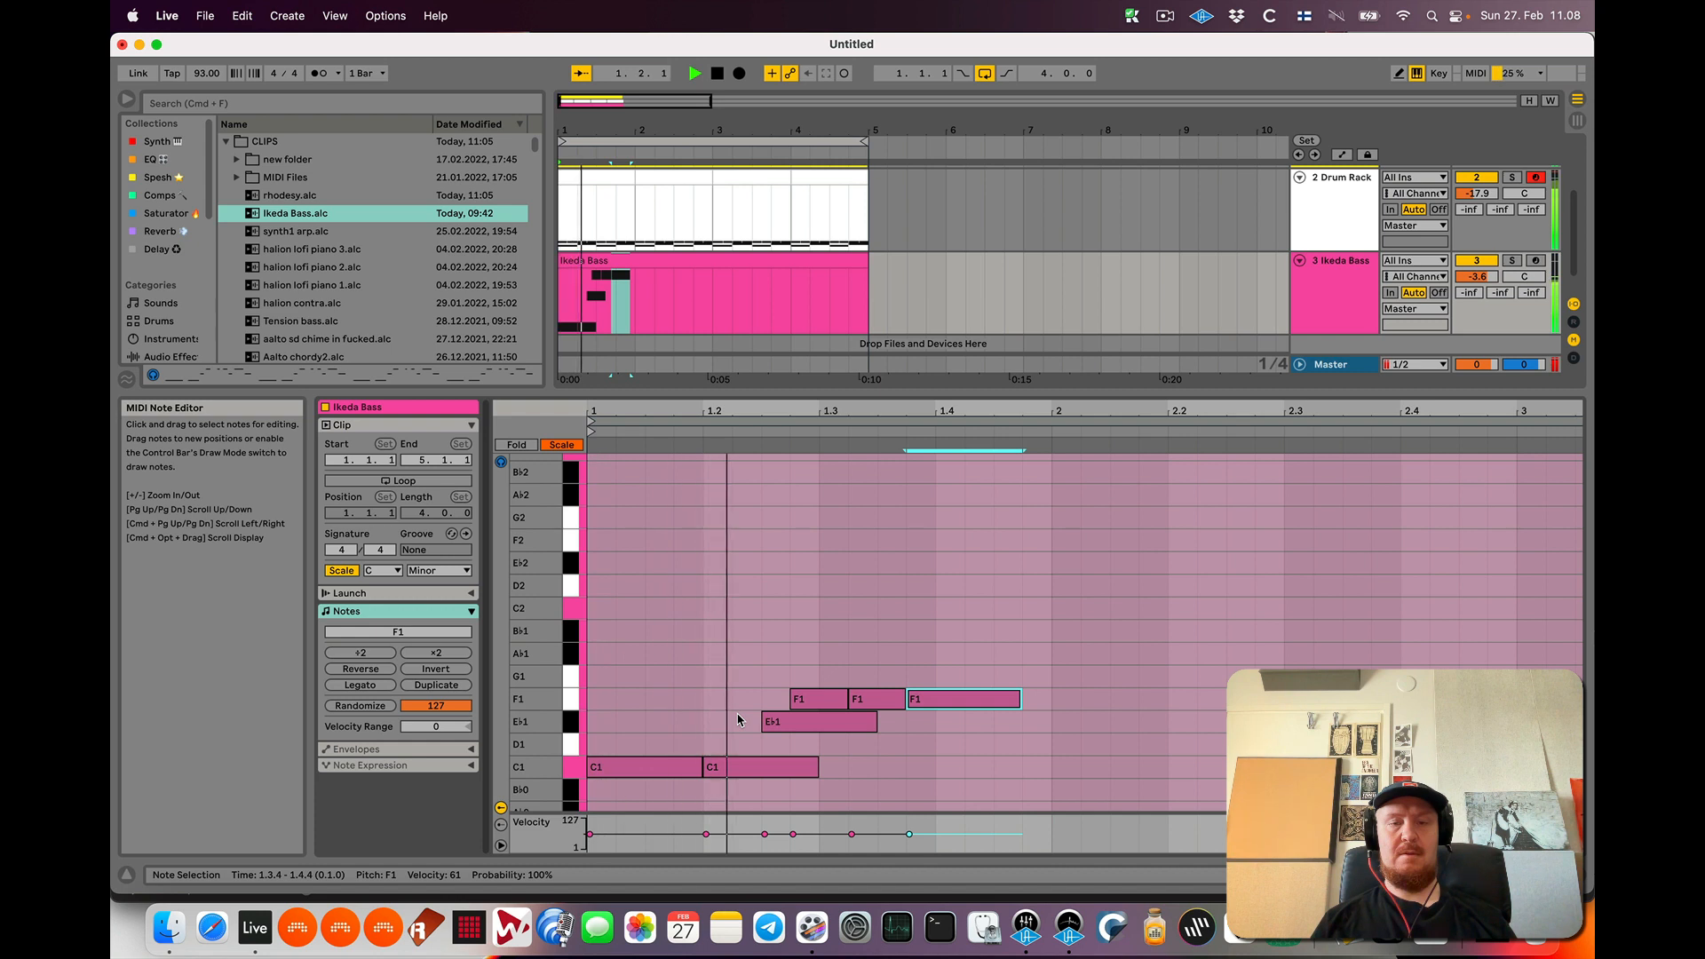
pyautogui.press('Left')
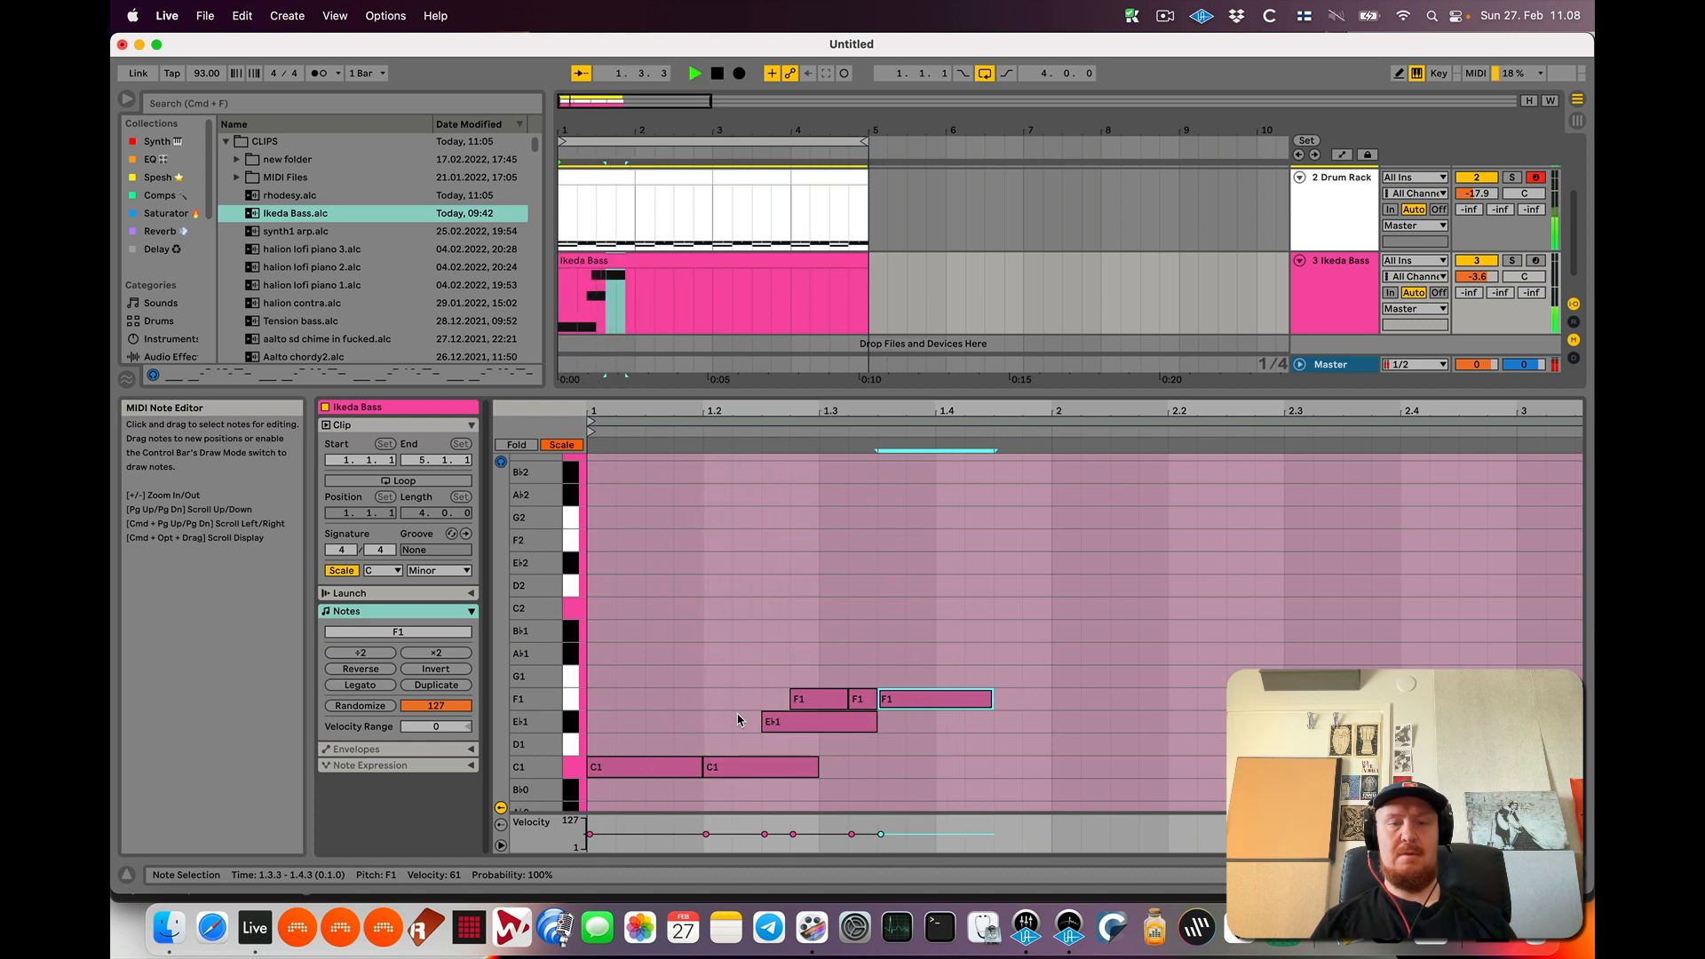
# Duplicate the last F1 note as an E♭1 starting at 1.3.4
pyautogui.press('space')
pyautogui.press('super+d')
pyautogui.press('Down')
pyautogui.press('Left')
pyautogui.press('Left')
pyautogui.press('Right')
# Duplicate the E♭1 at 1.3.4 as an F1 starting at 1.4.1
pyautogui.press('super+d')
pyautogui.press('Up')
pyautogui.press('Left')
pyautogui.press('Left')
pyautogui.press('Left')
# Add a D1 note at 1.4.3 to end the bass phrase and play it back
pyautogui.press('super+d')
pyautogui.press('Down')
pyautogui.press('Down')
pyautogui.press('Left')
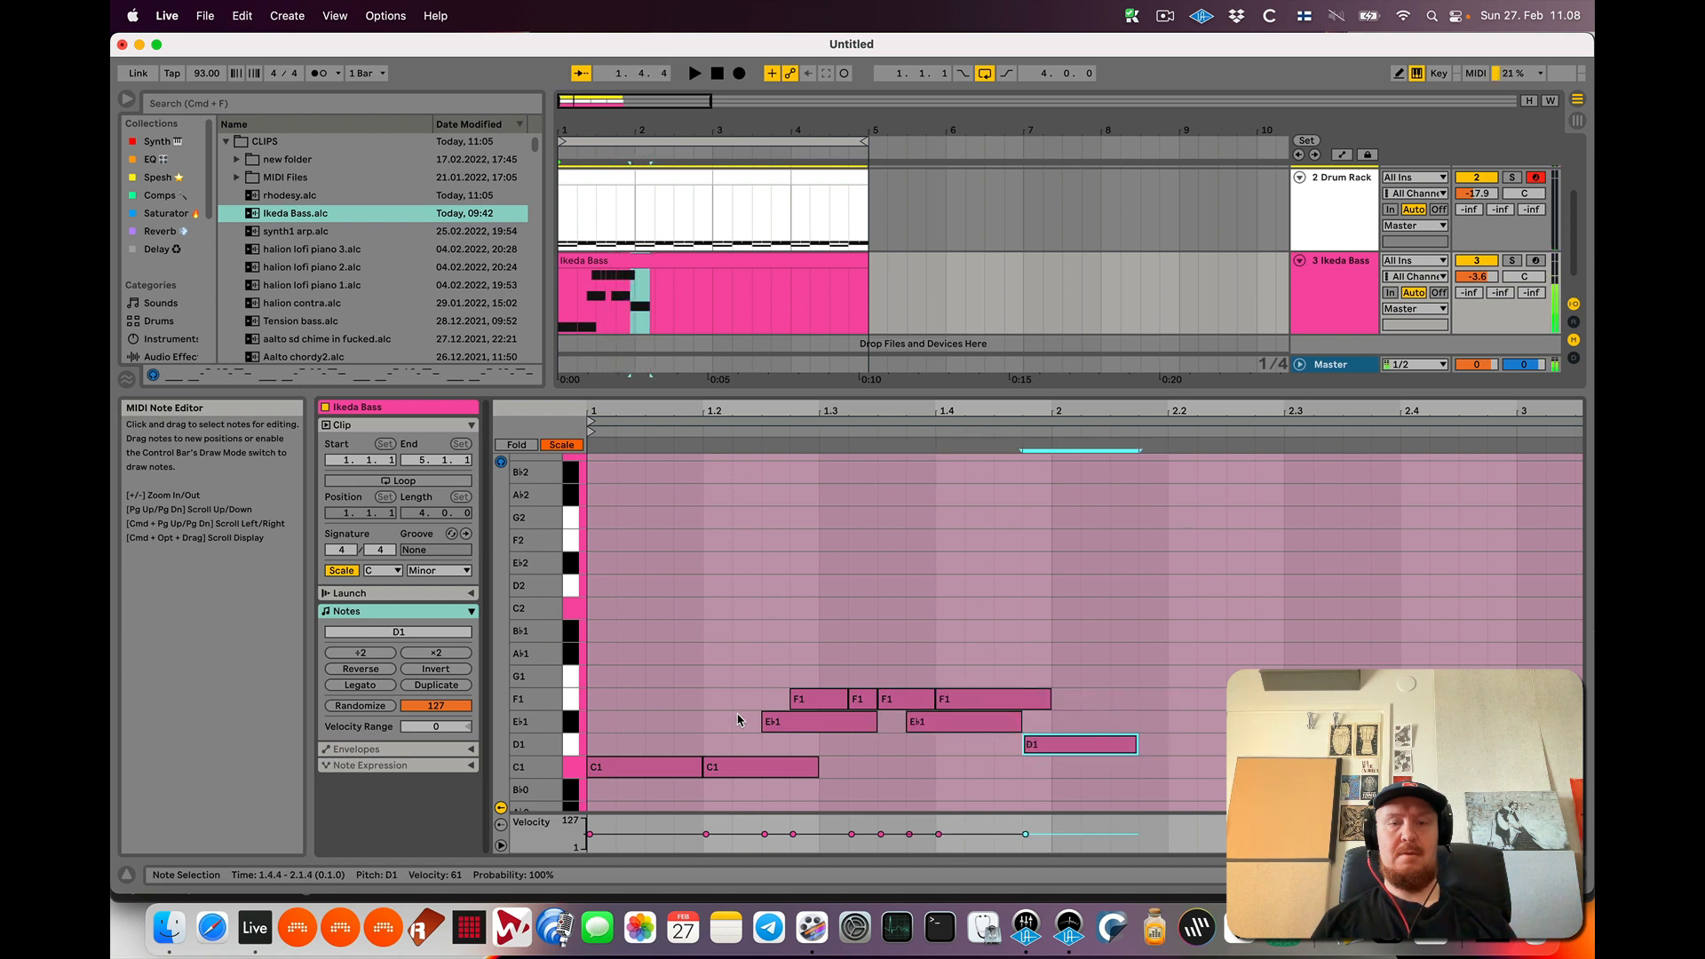
pyautogui.press('space')
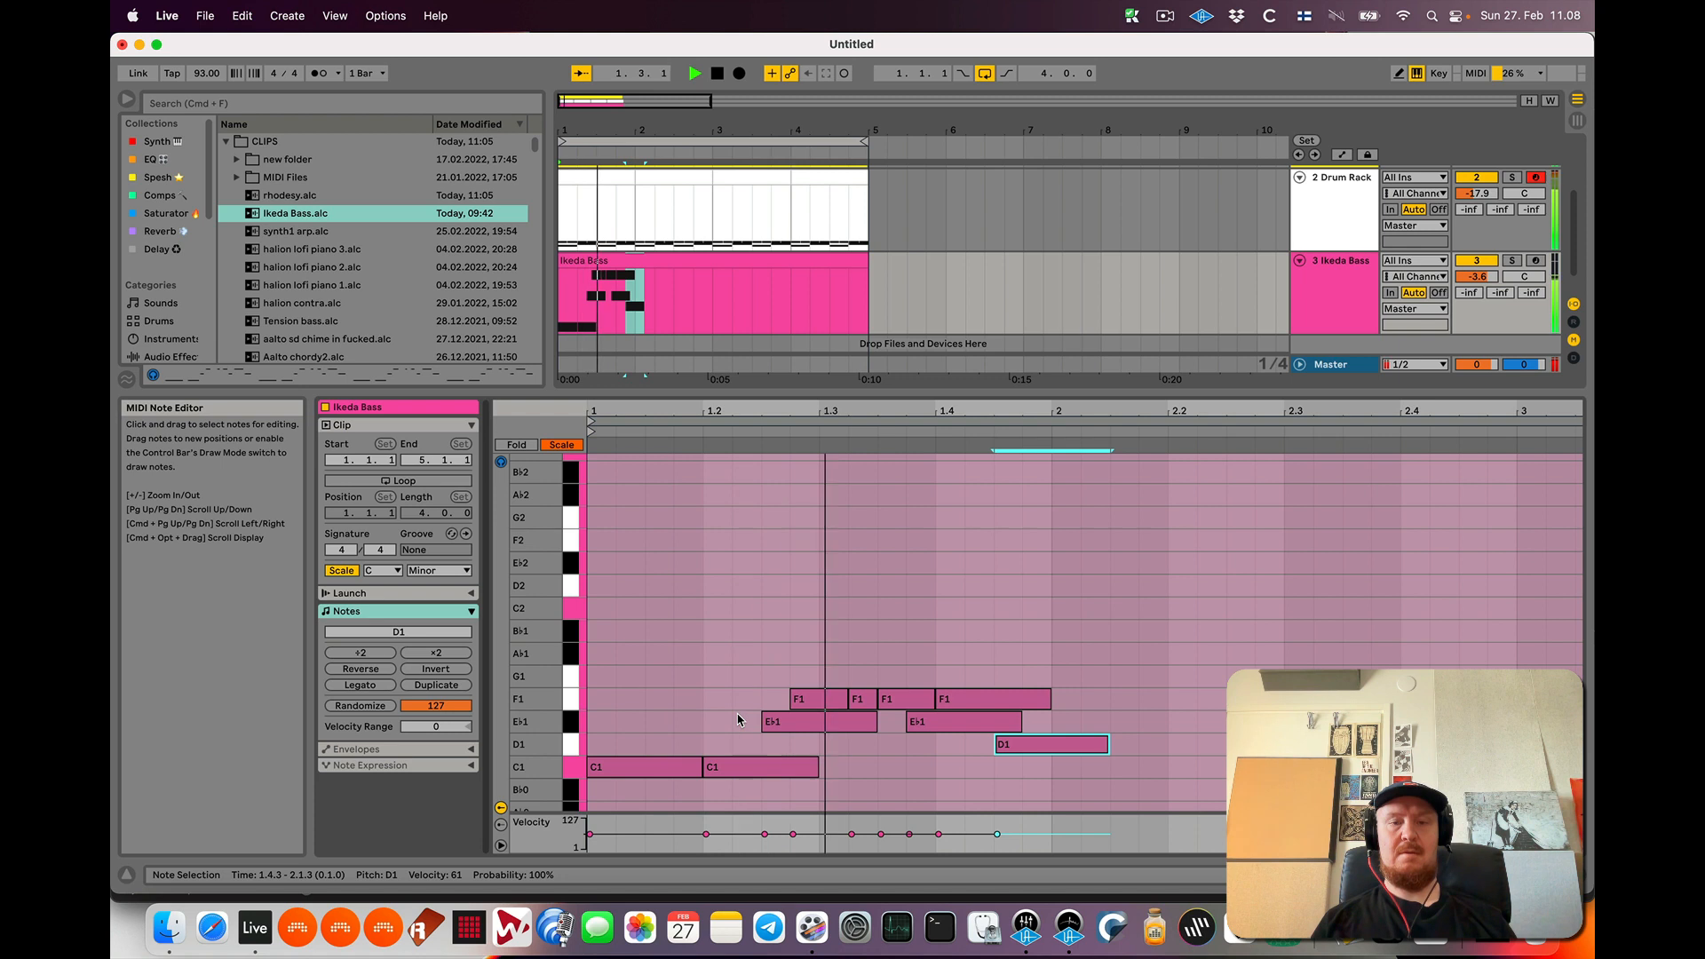
pyautogui.press('space')
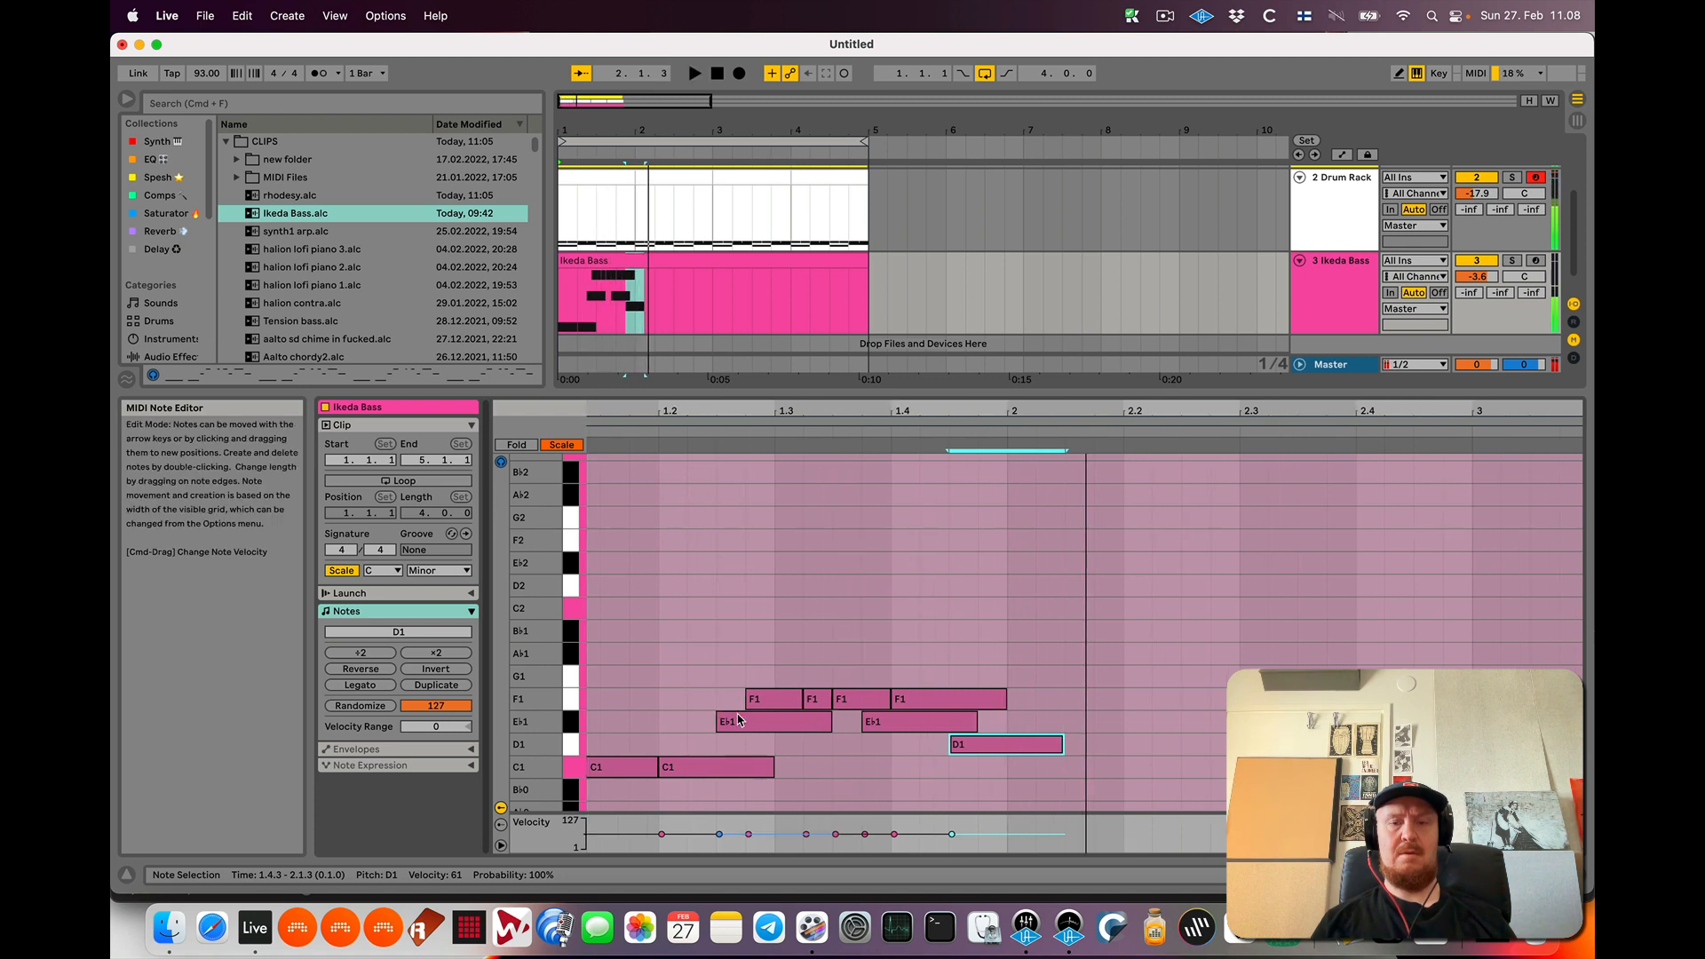
# Try the whole bassline one octave lower during playback and return it to the C1–F1 range
pyautogui.press('super+a')
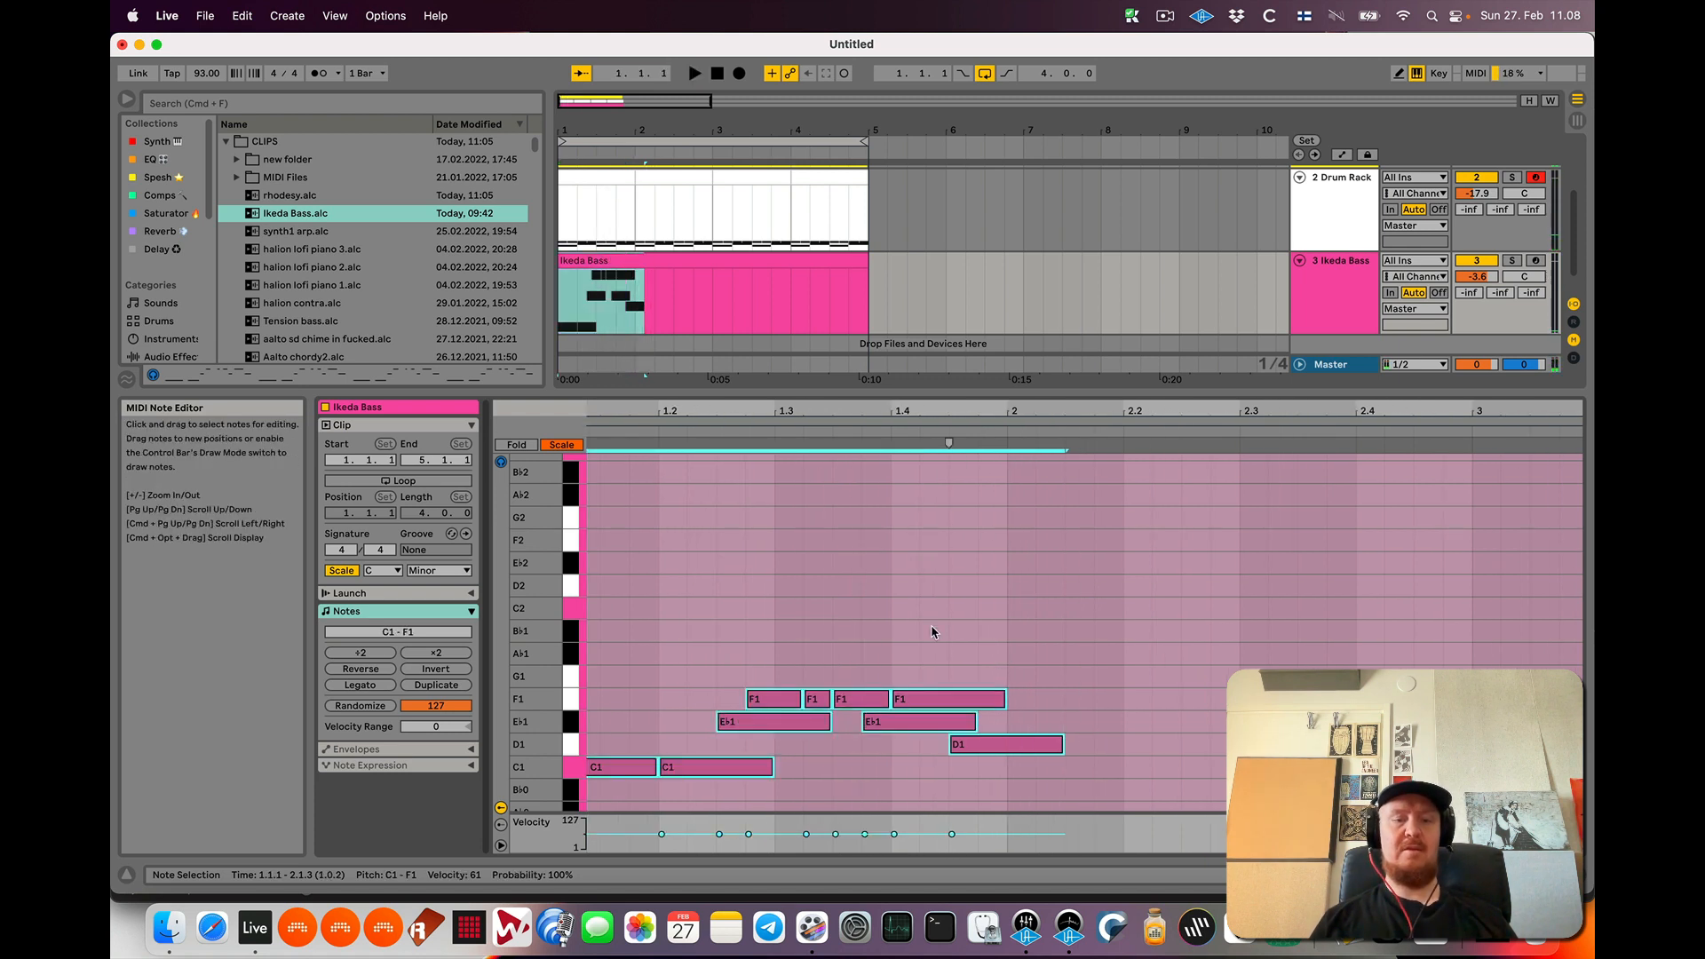
pyautogui.hotkey('shift', 'Down')
pyautogui.press('space')
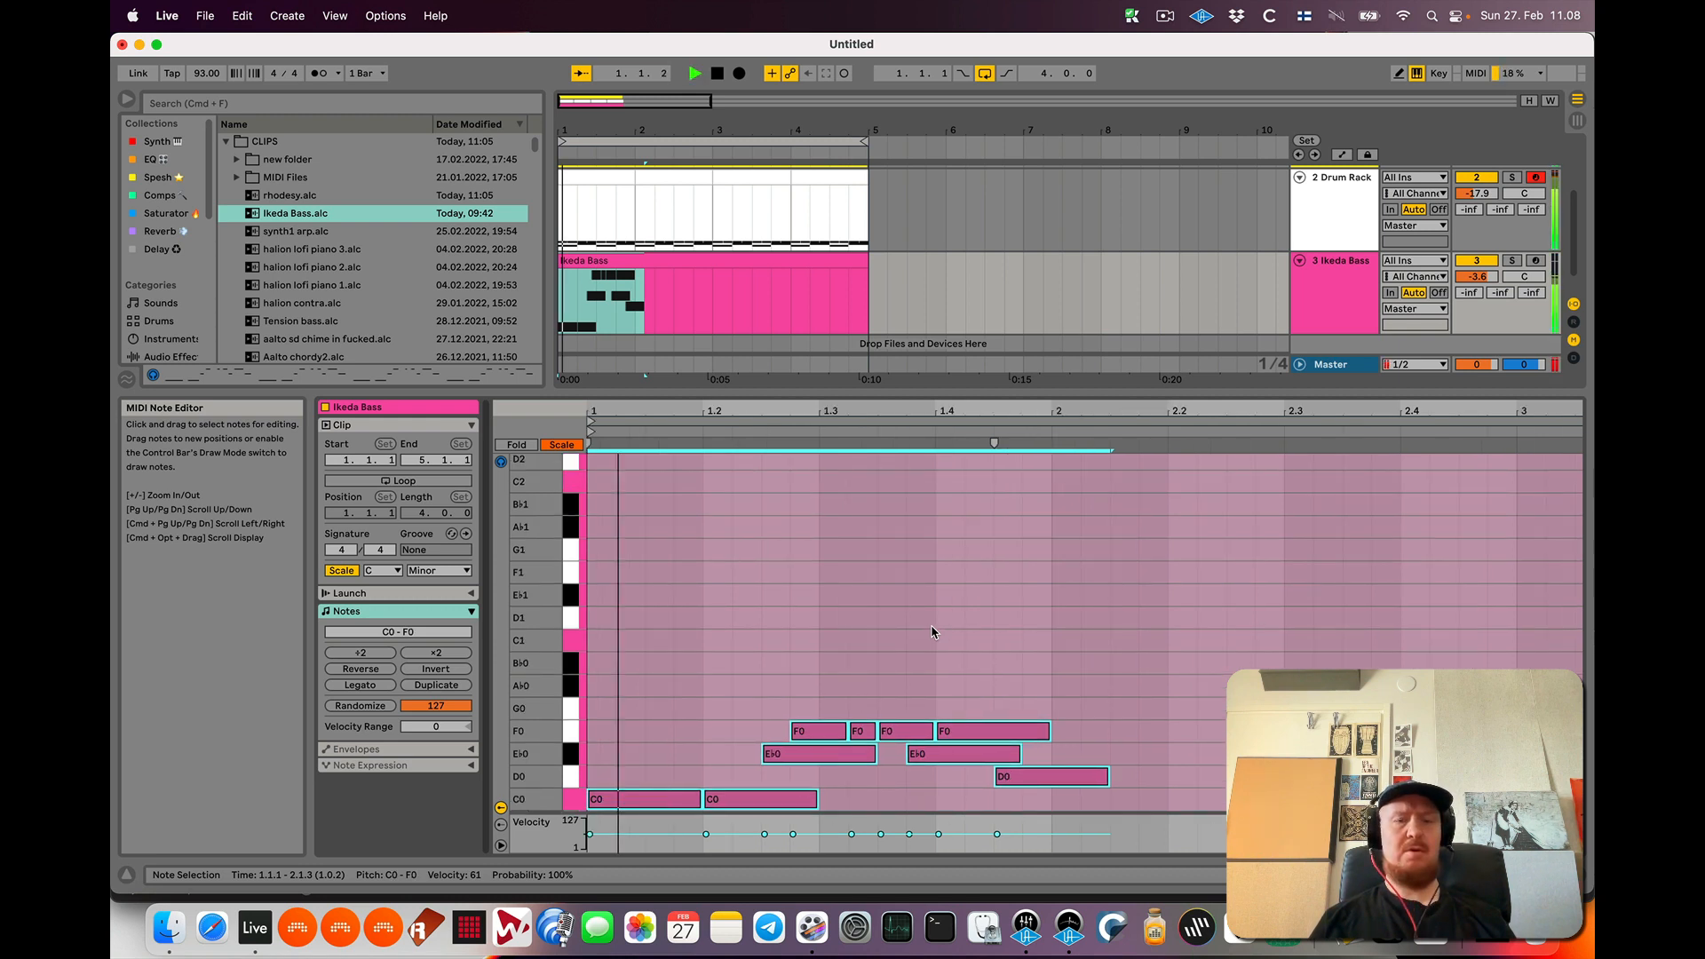
pyautogui.hotkey('shift', 'Up')
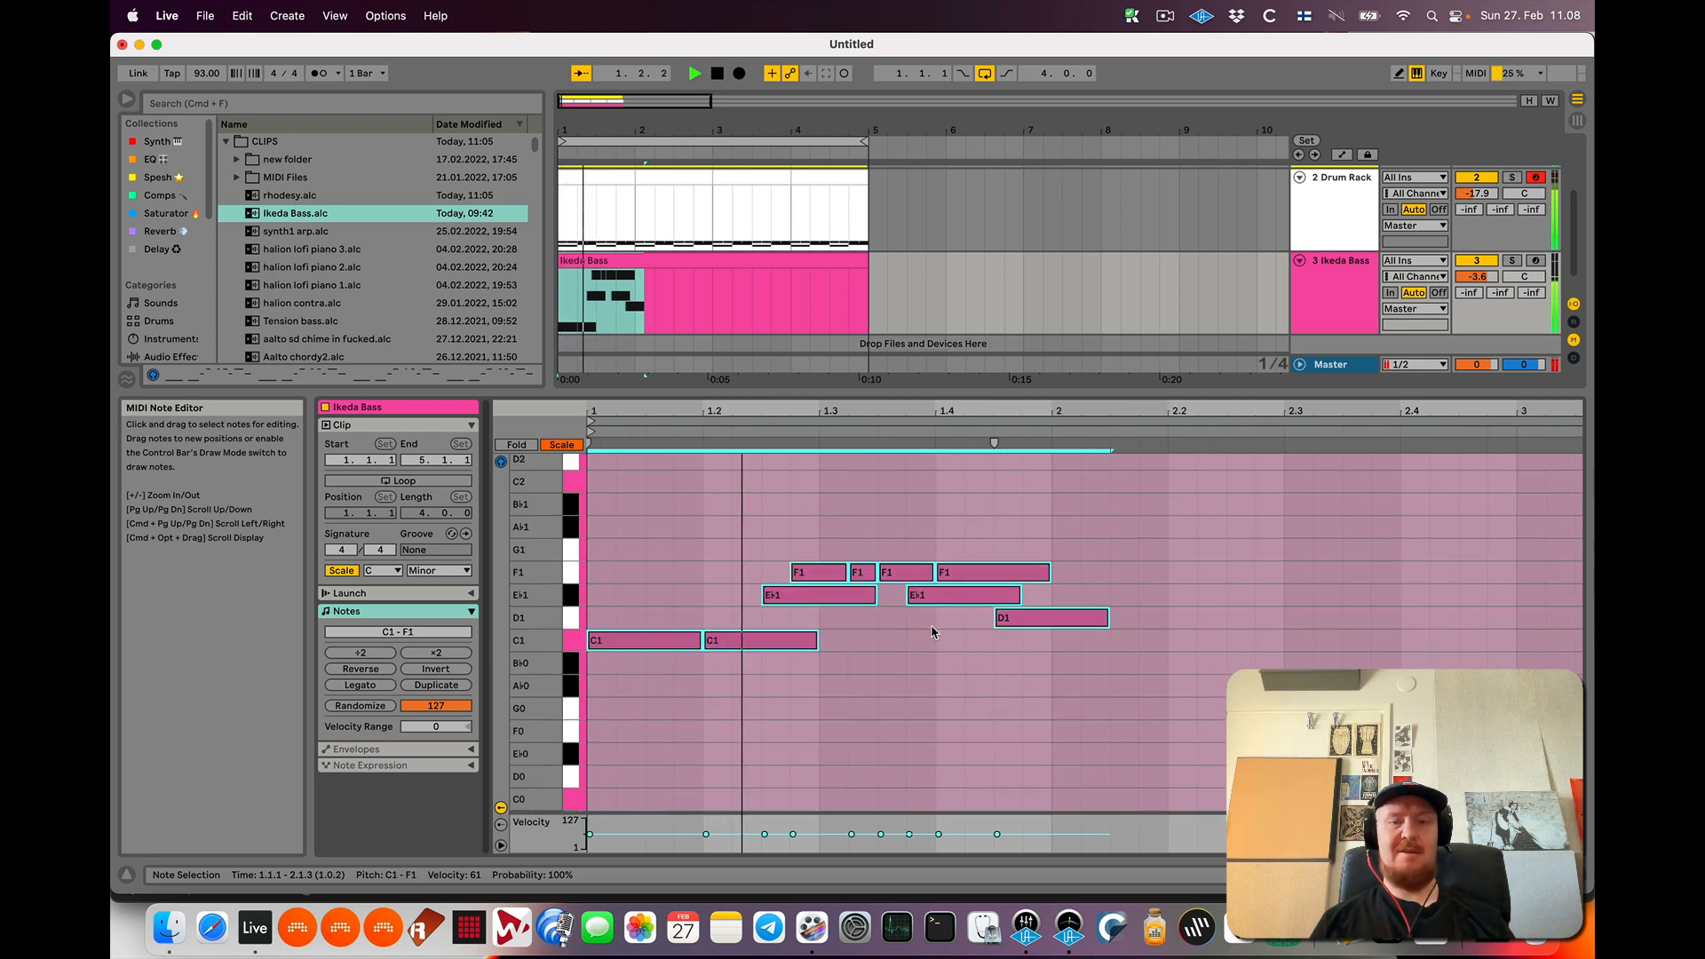
pyautogui.press('space')
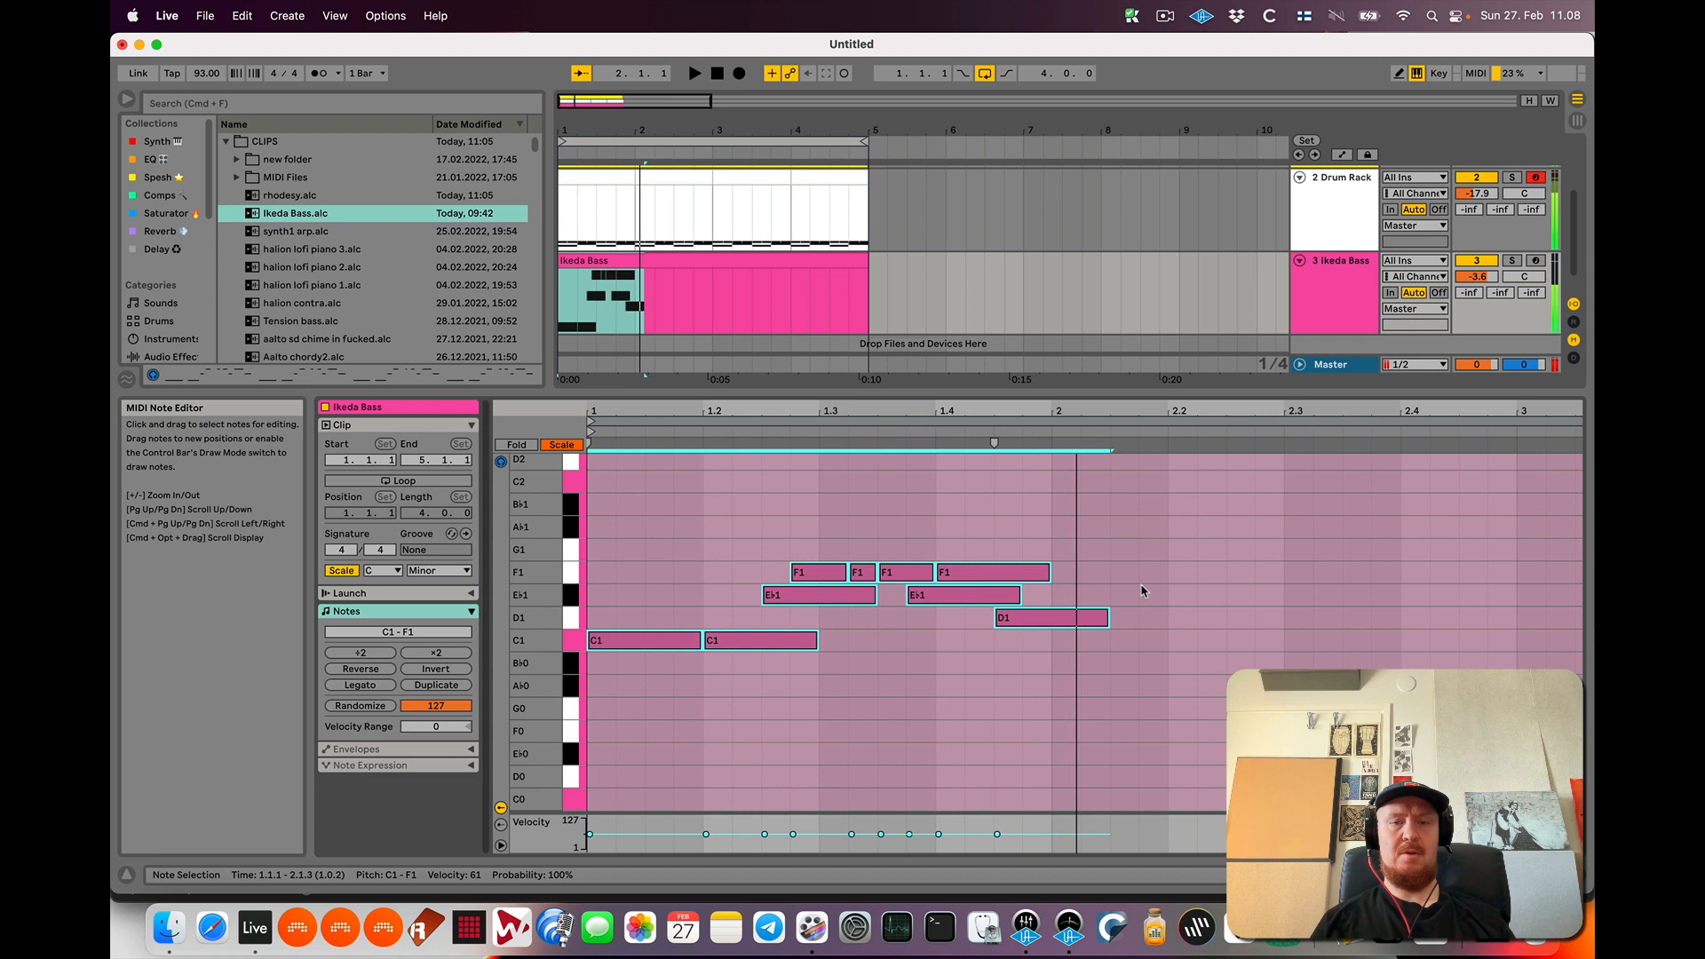
# Lower the last note of the bass phrase, at 1.4.3, to B♭0 while listening to the loop
pyautogui.press('space')
pyautogui.click(1143, 591)
pyautogui.press('space')
pyautogui.click(1051, 622)
pyautogui.press('Down')
pyautogui.press('Down')
pyautogui.press('Down')
pyautogui.press('space')
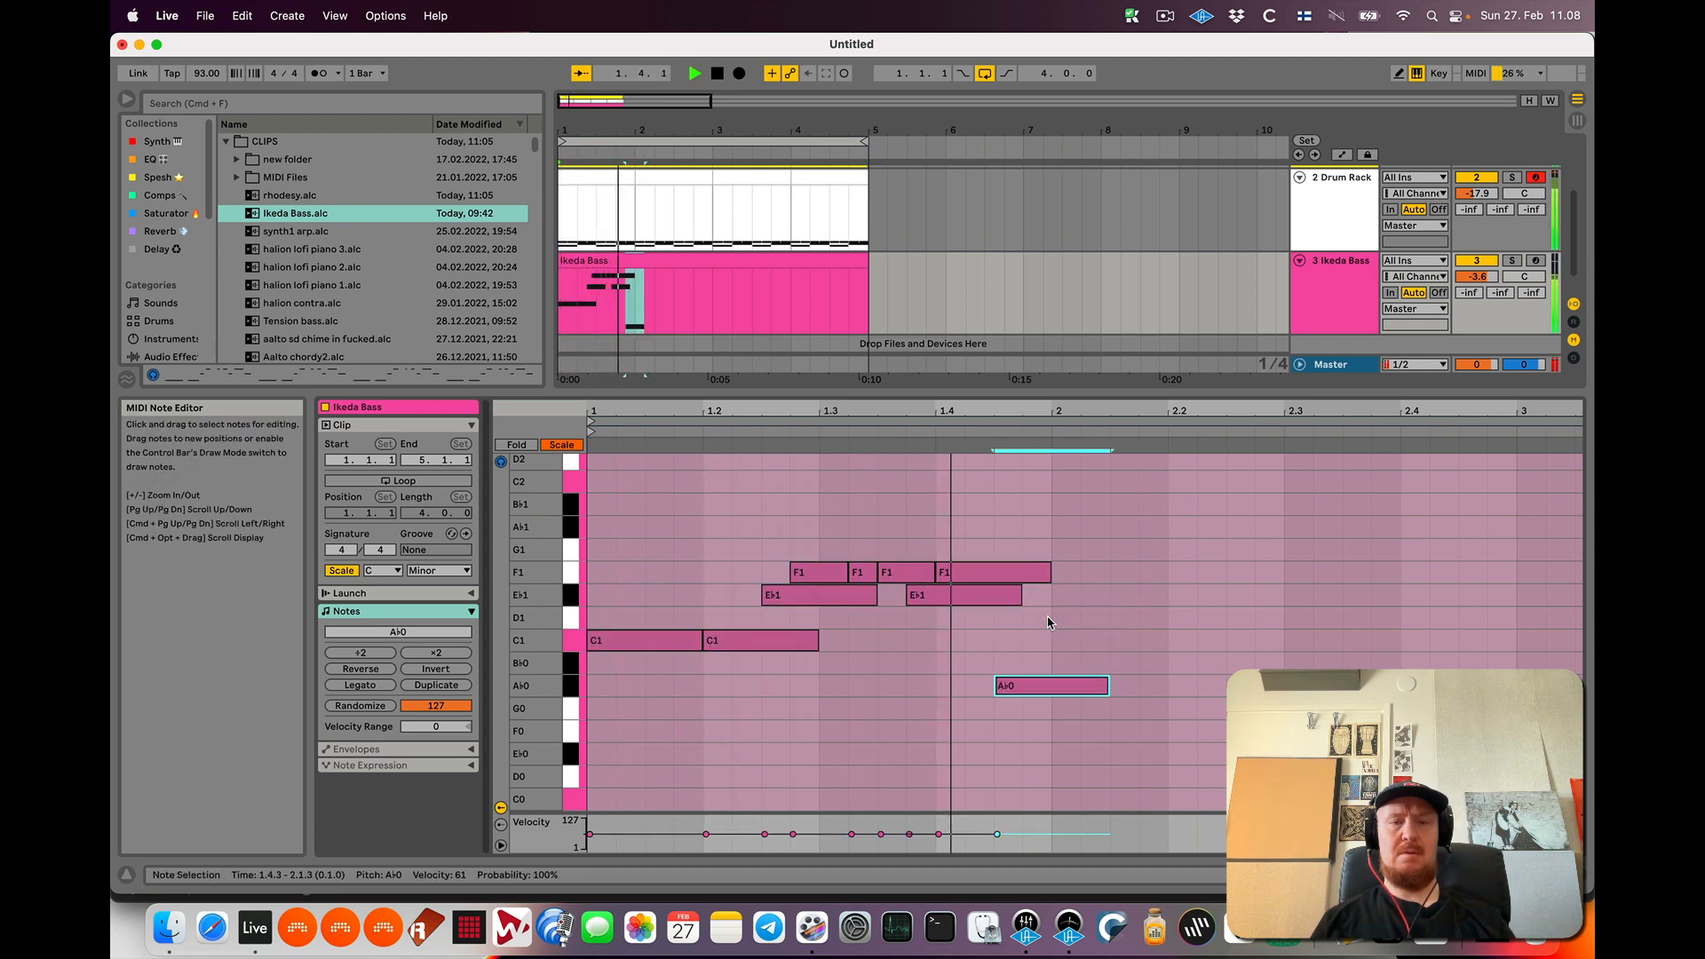
pyautogui.press('Up')
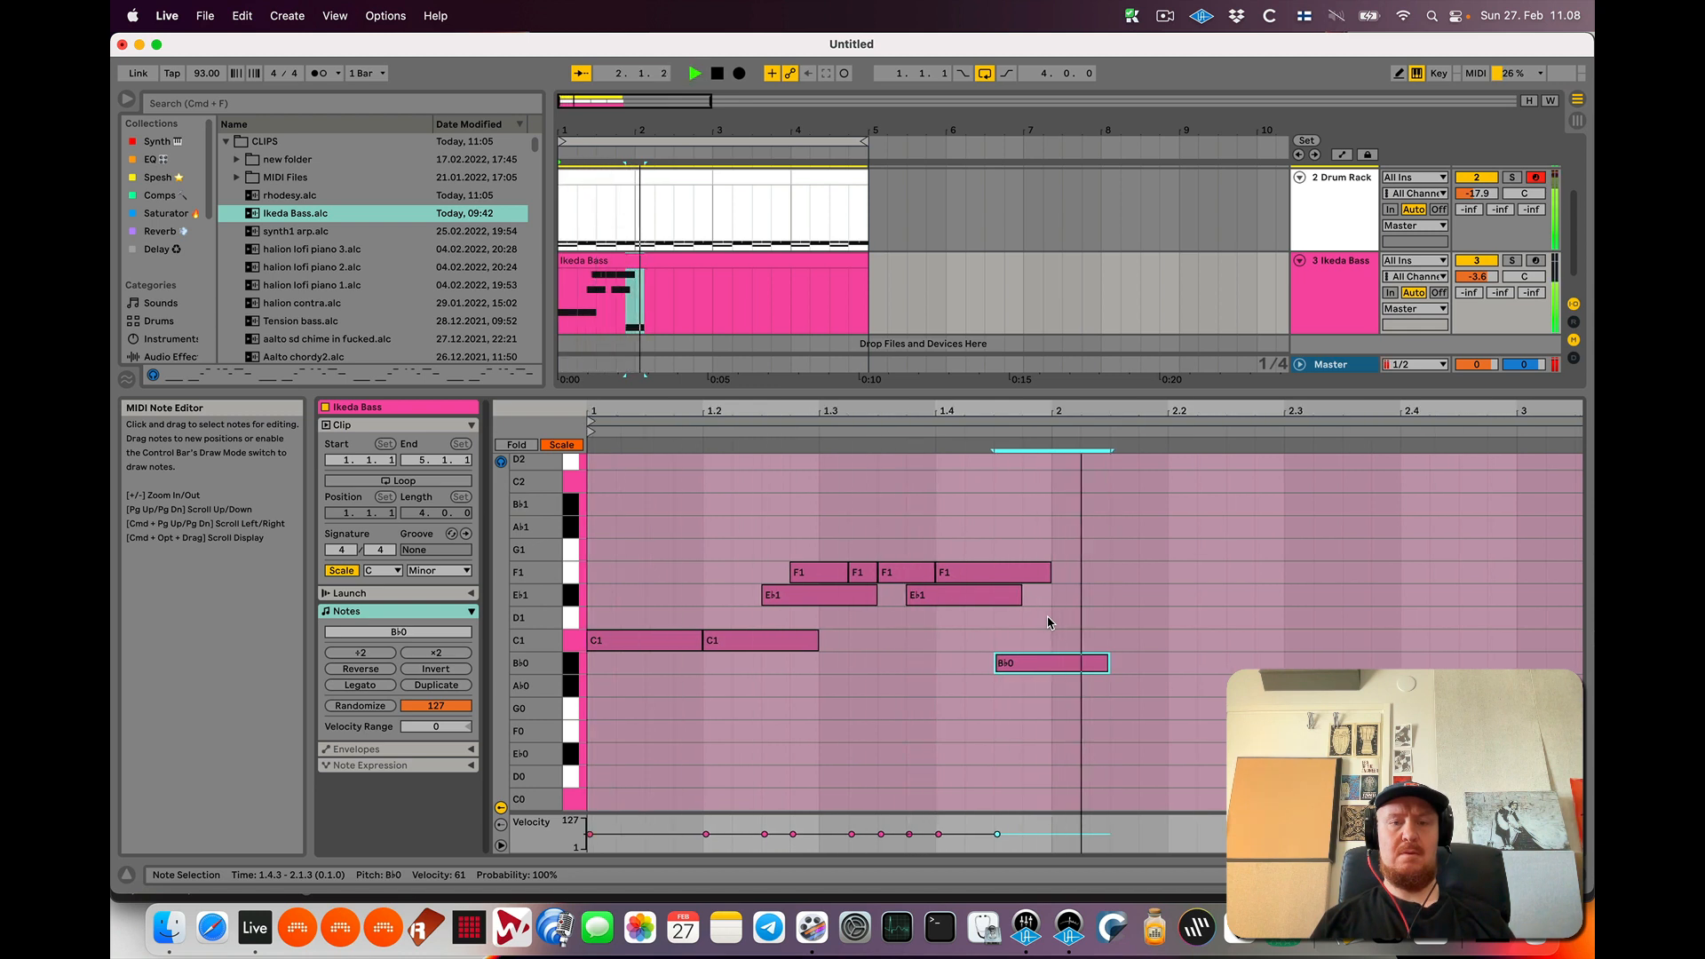
pyautogui.press('space')
# Trim all the bass notes slightly together and apply Legato to them to remove the overlaps
pyautogui.press('super+a')
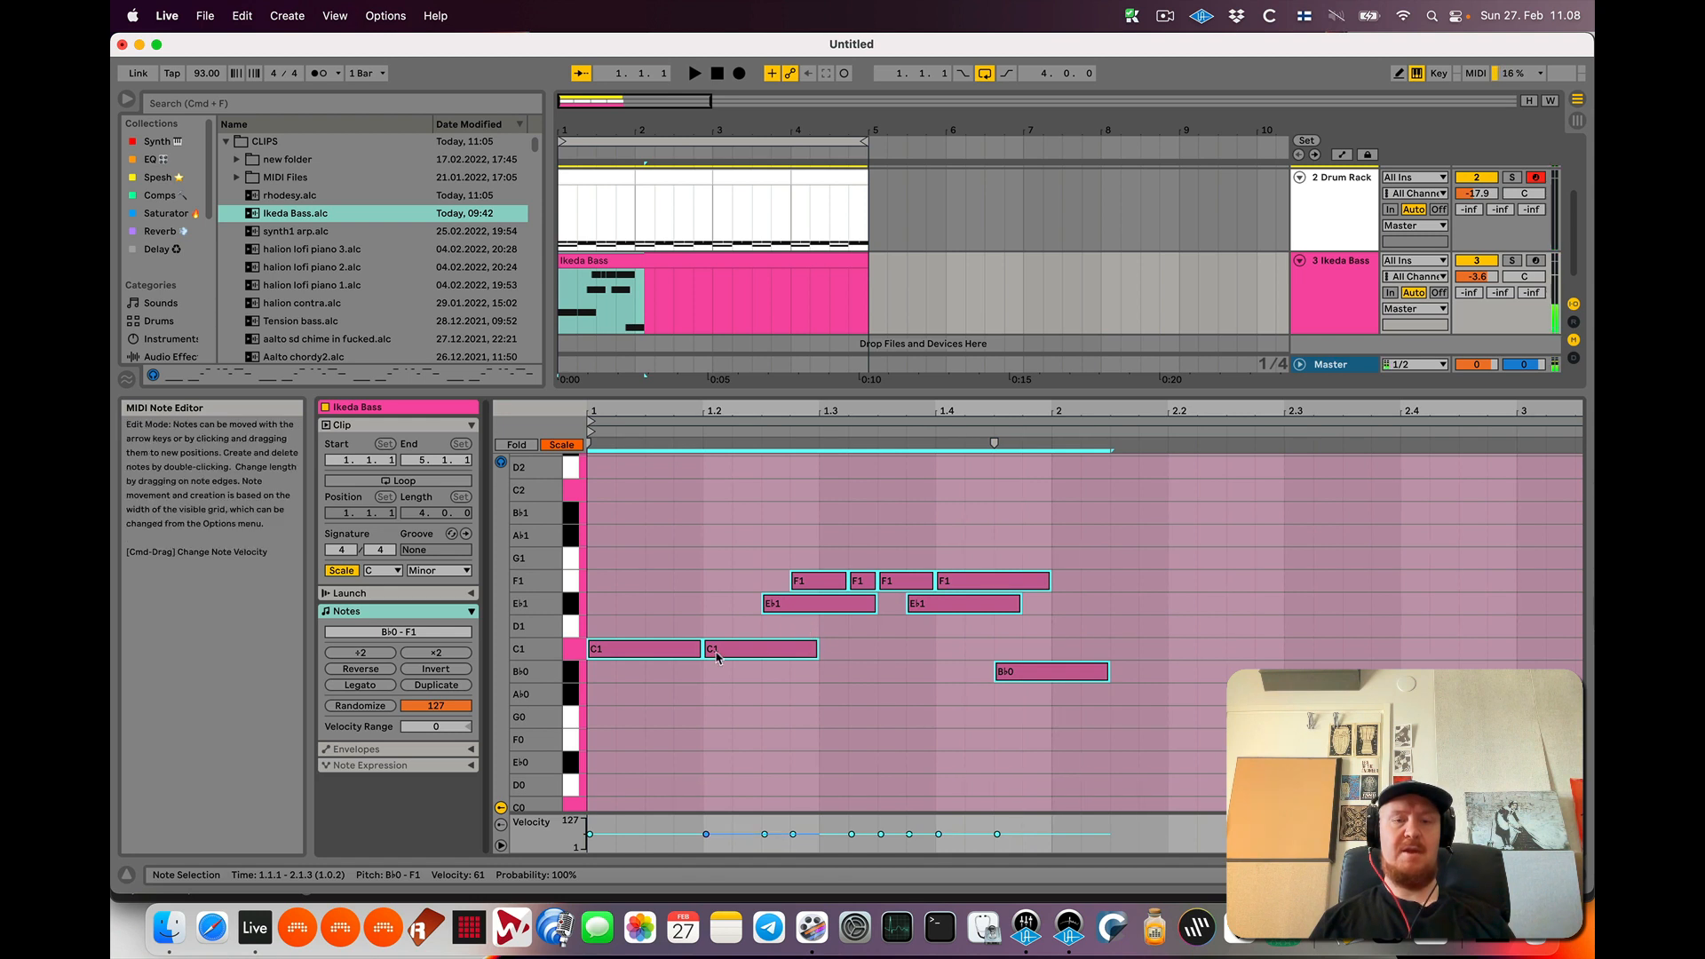
pyautogui.press('space')
pyautogui.moveTo(702, 655); pyautogui.dragTo(686, 653)
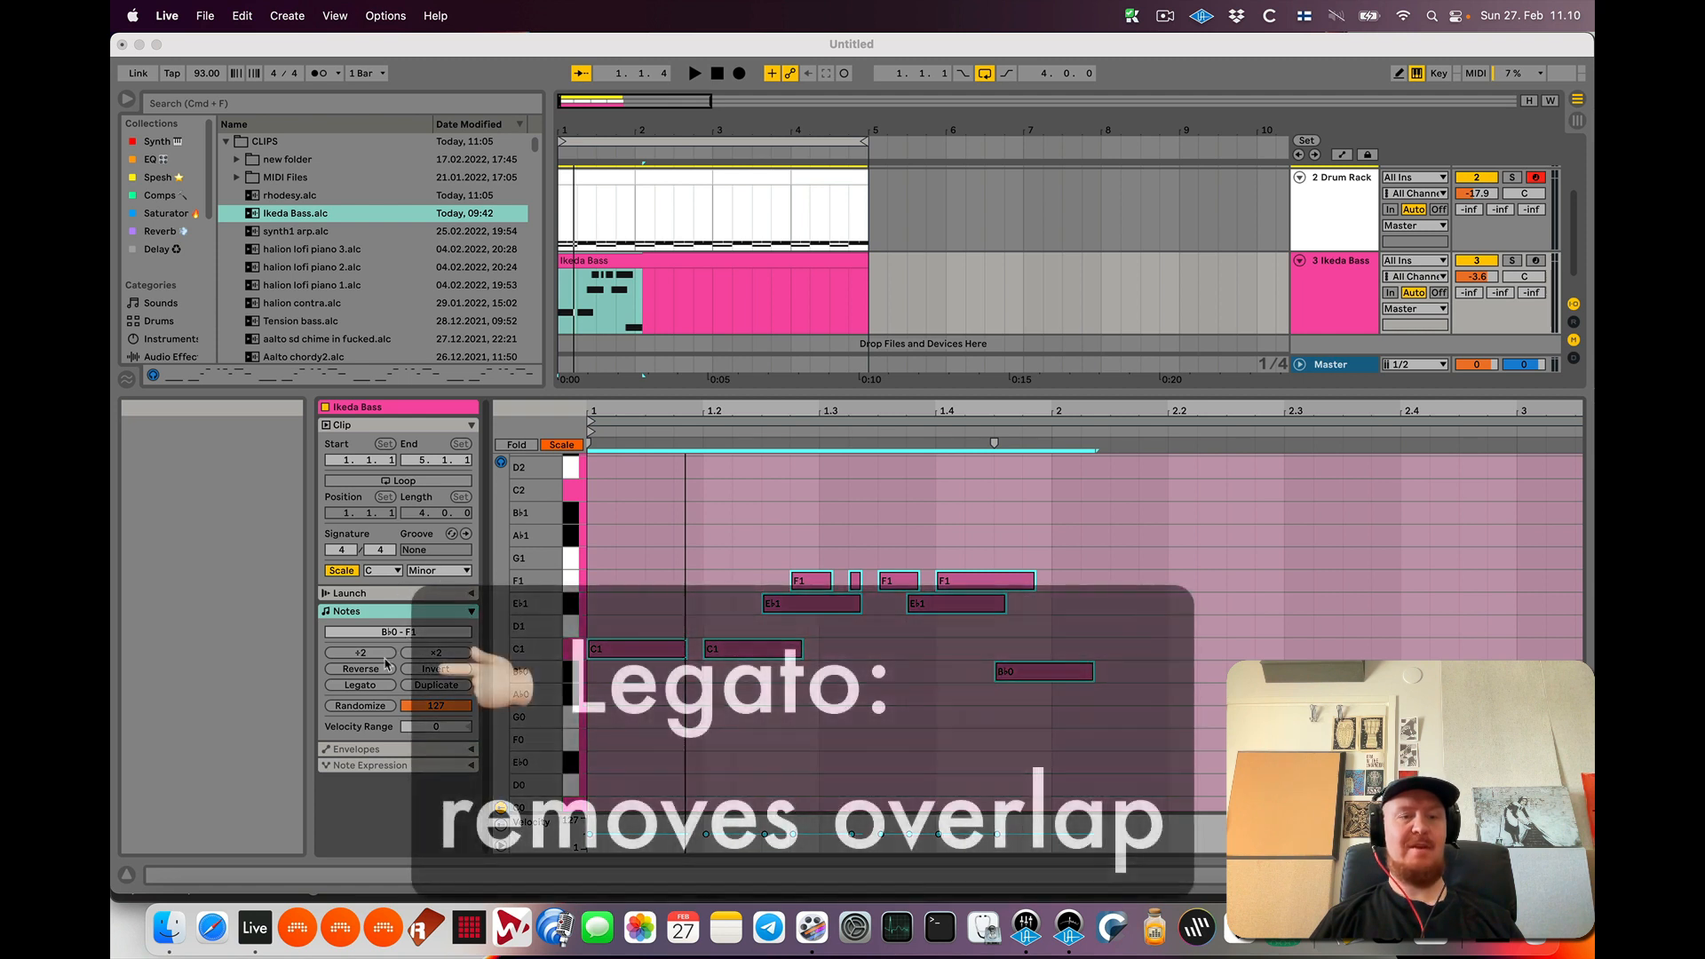
pyautogui.click(370, 686)
pyautogui.click(372, 687)
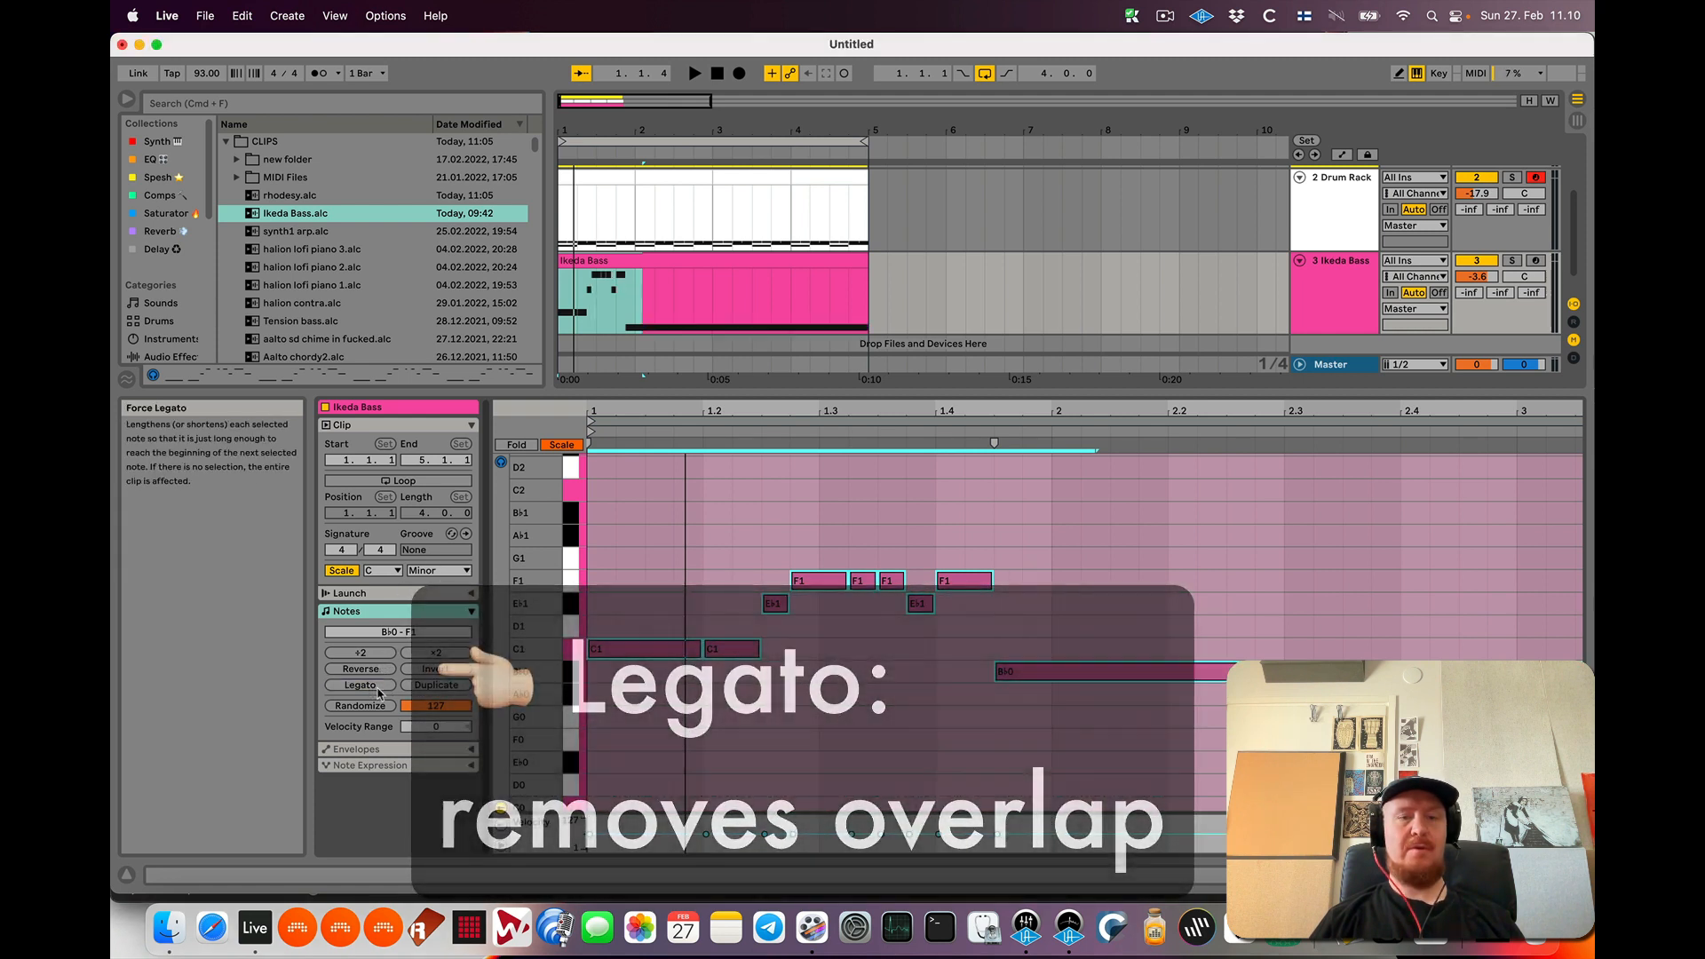
pyautogui.click(715, 566)
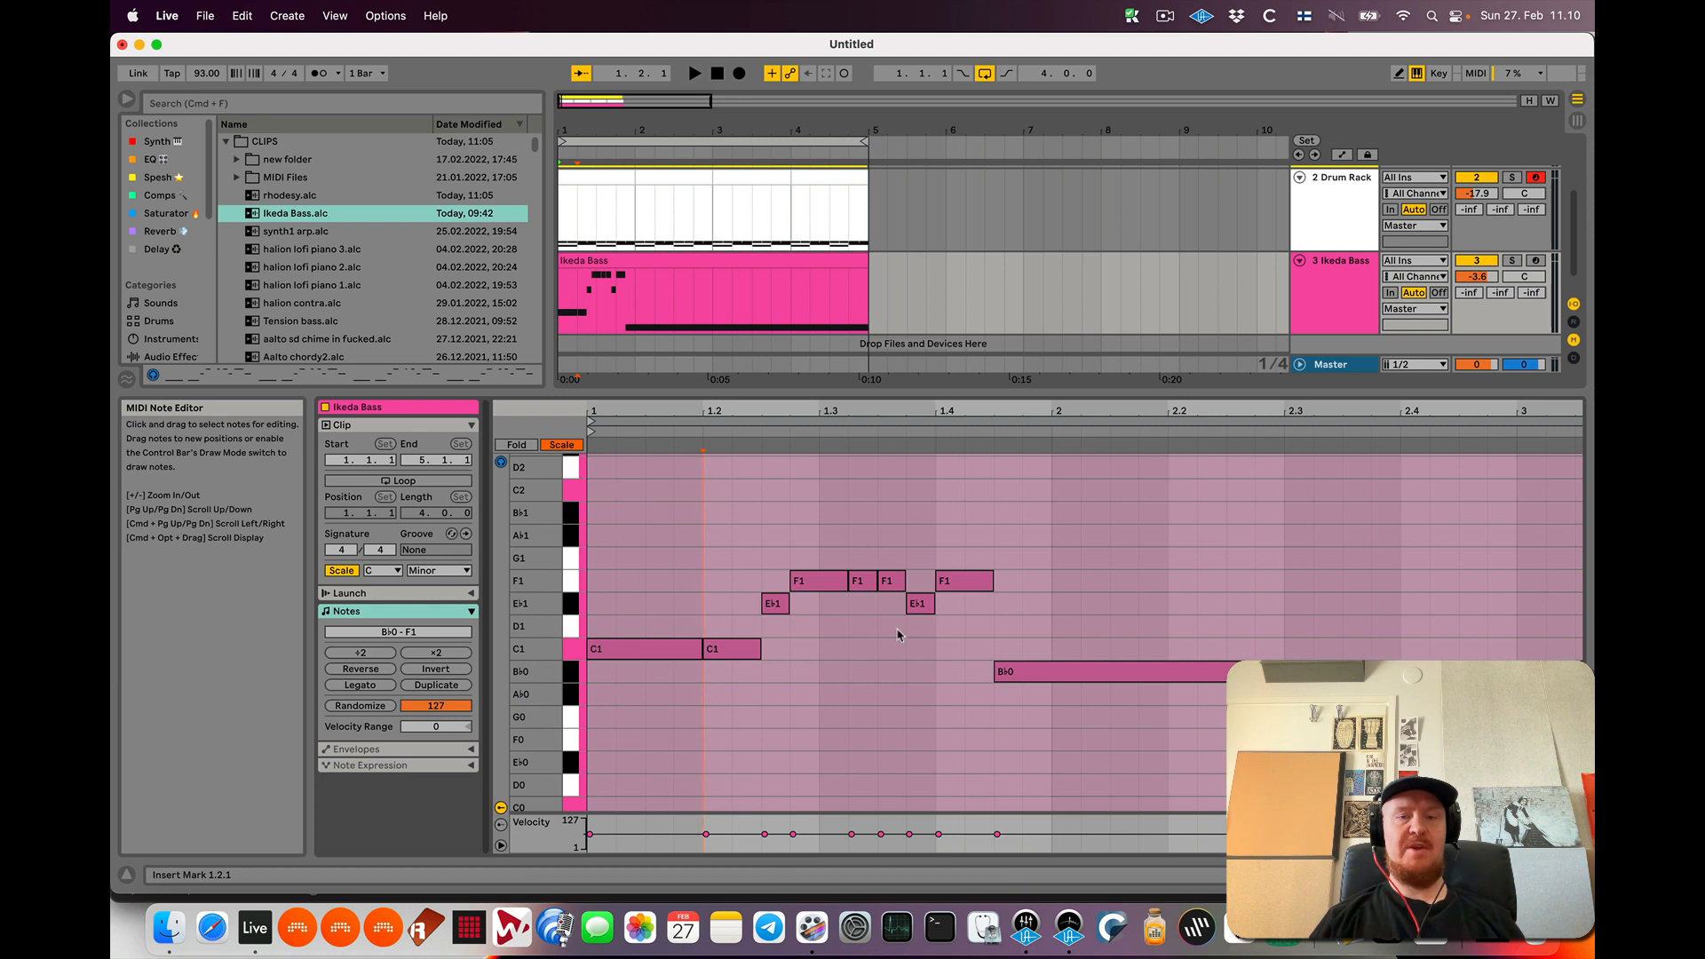
# Shorten the final B♭0 note so that it ends at the start of bar 2
pyautogui.click(1051, 669)
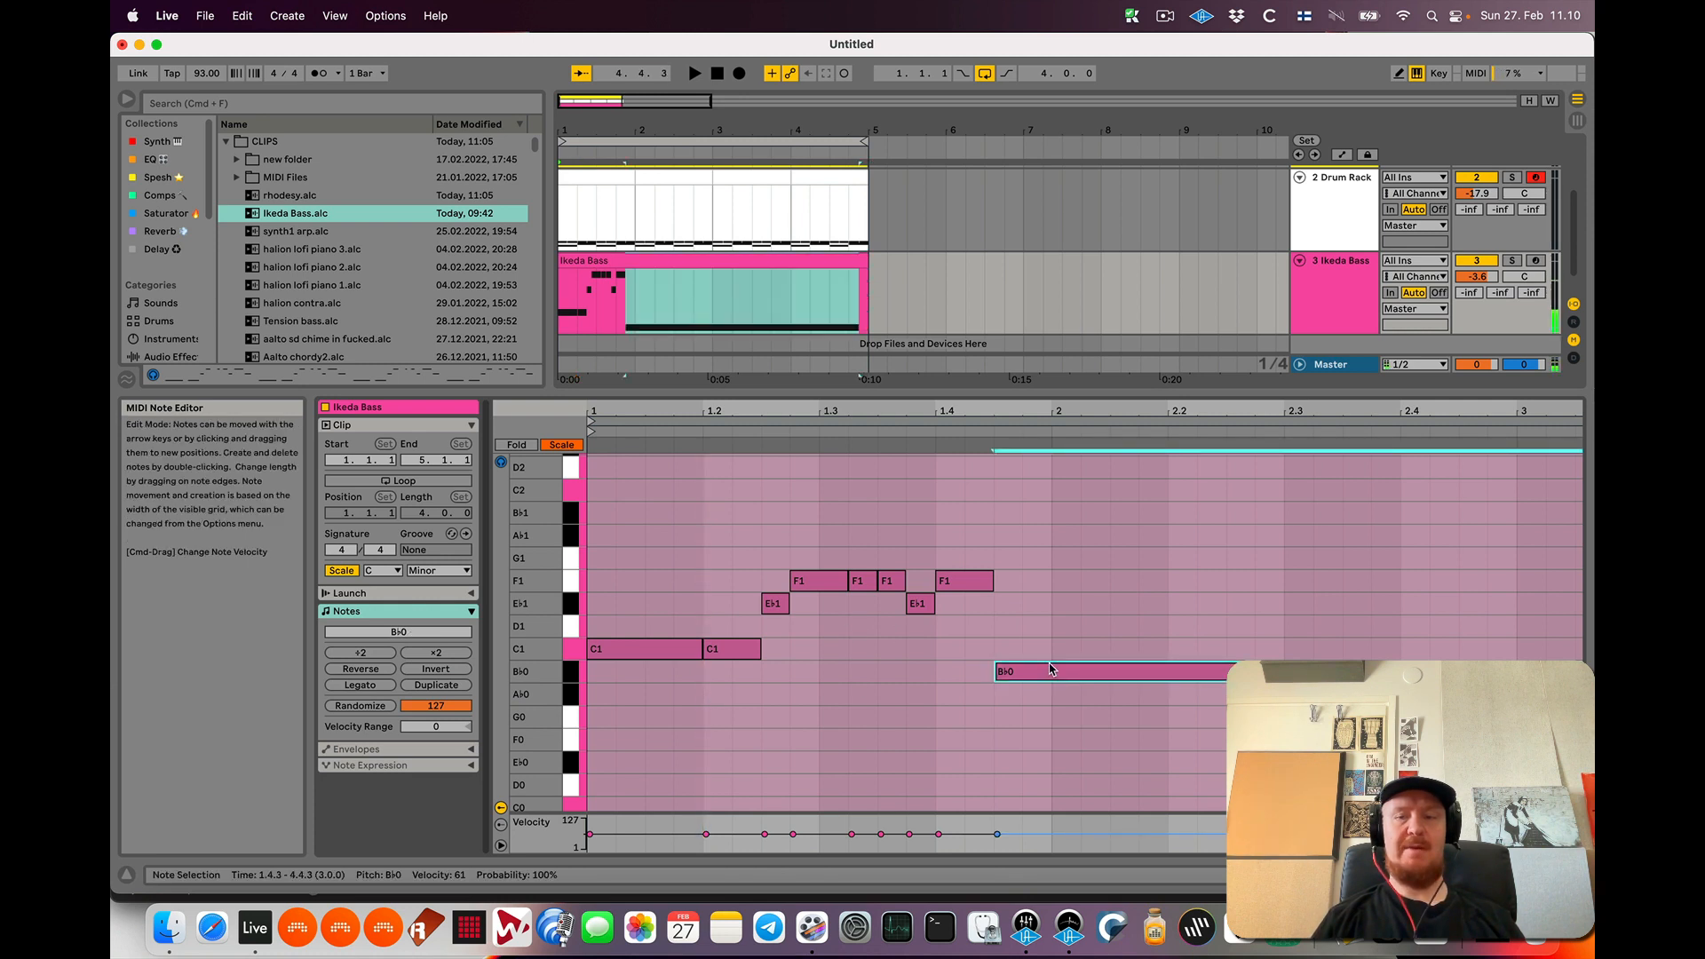
pyautogui.hotkey('shift', 'Left')
pyautogui.hotkey('shift', 'Left')
pyautogui.scroll(1, 1051, 669)
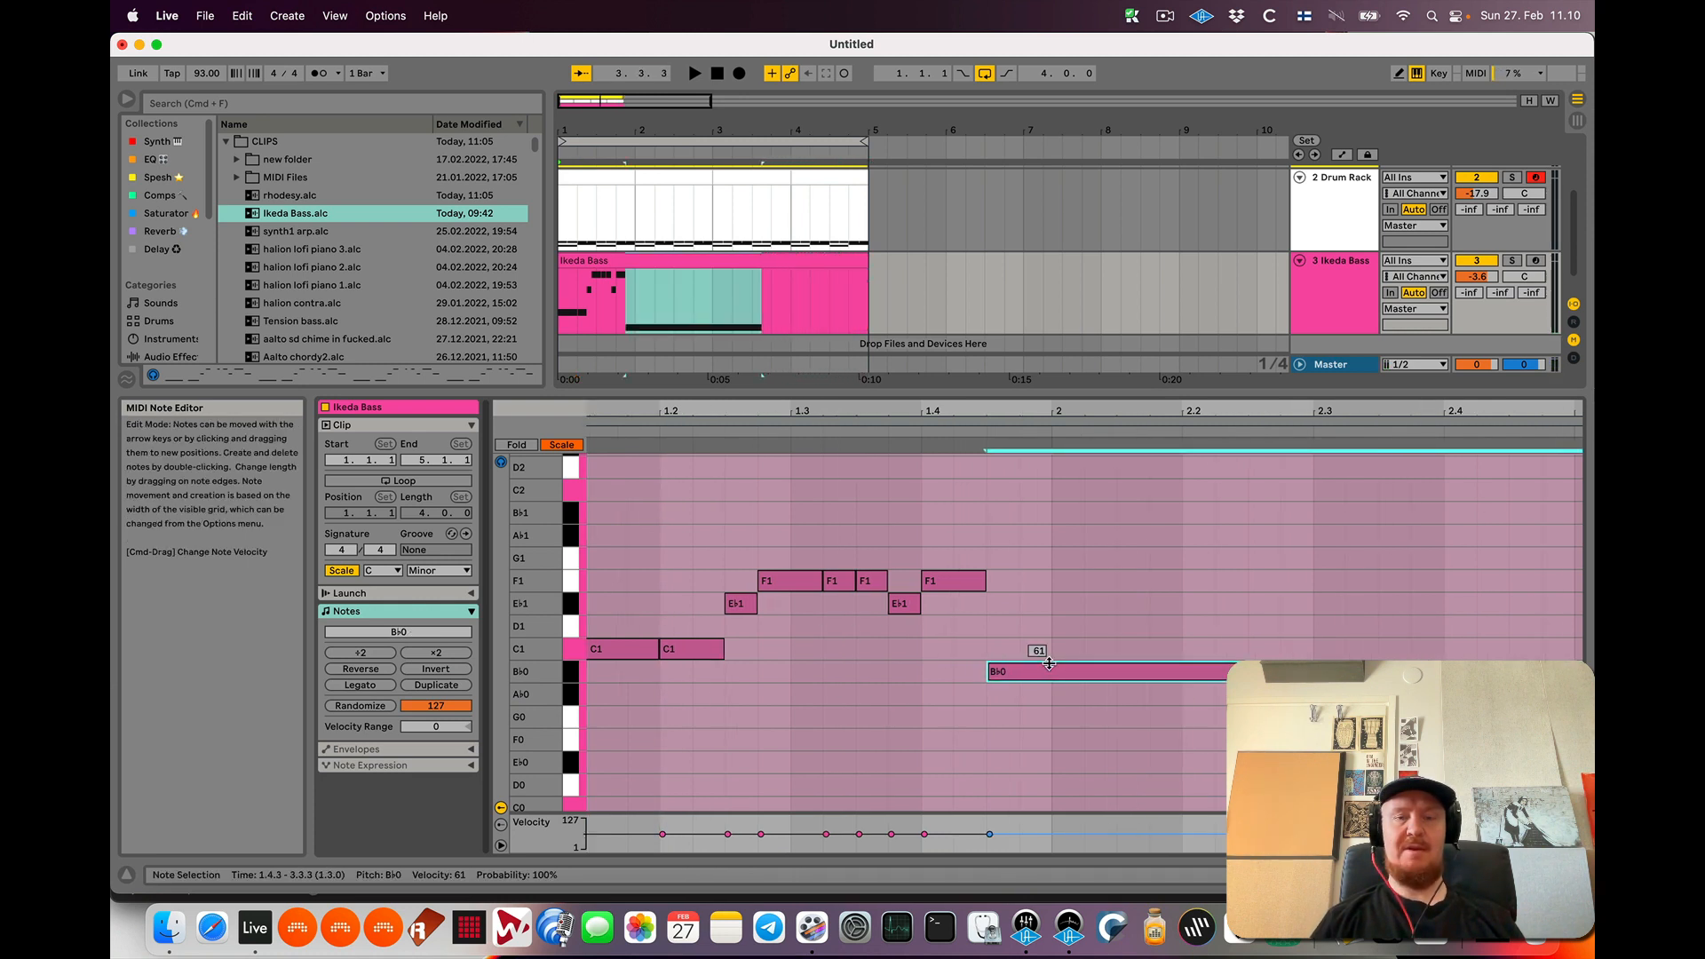
pyautogui.scroll(-5, 1051, 669)
pyautogui.moveTo(1240, 673); pyautogui.dragTo(840, 689)
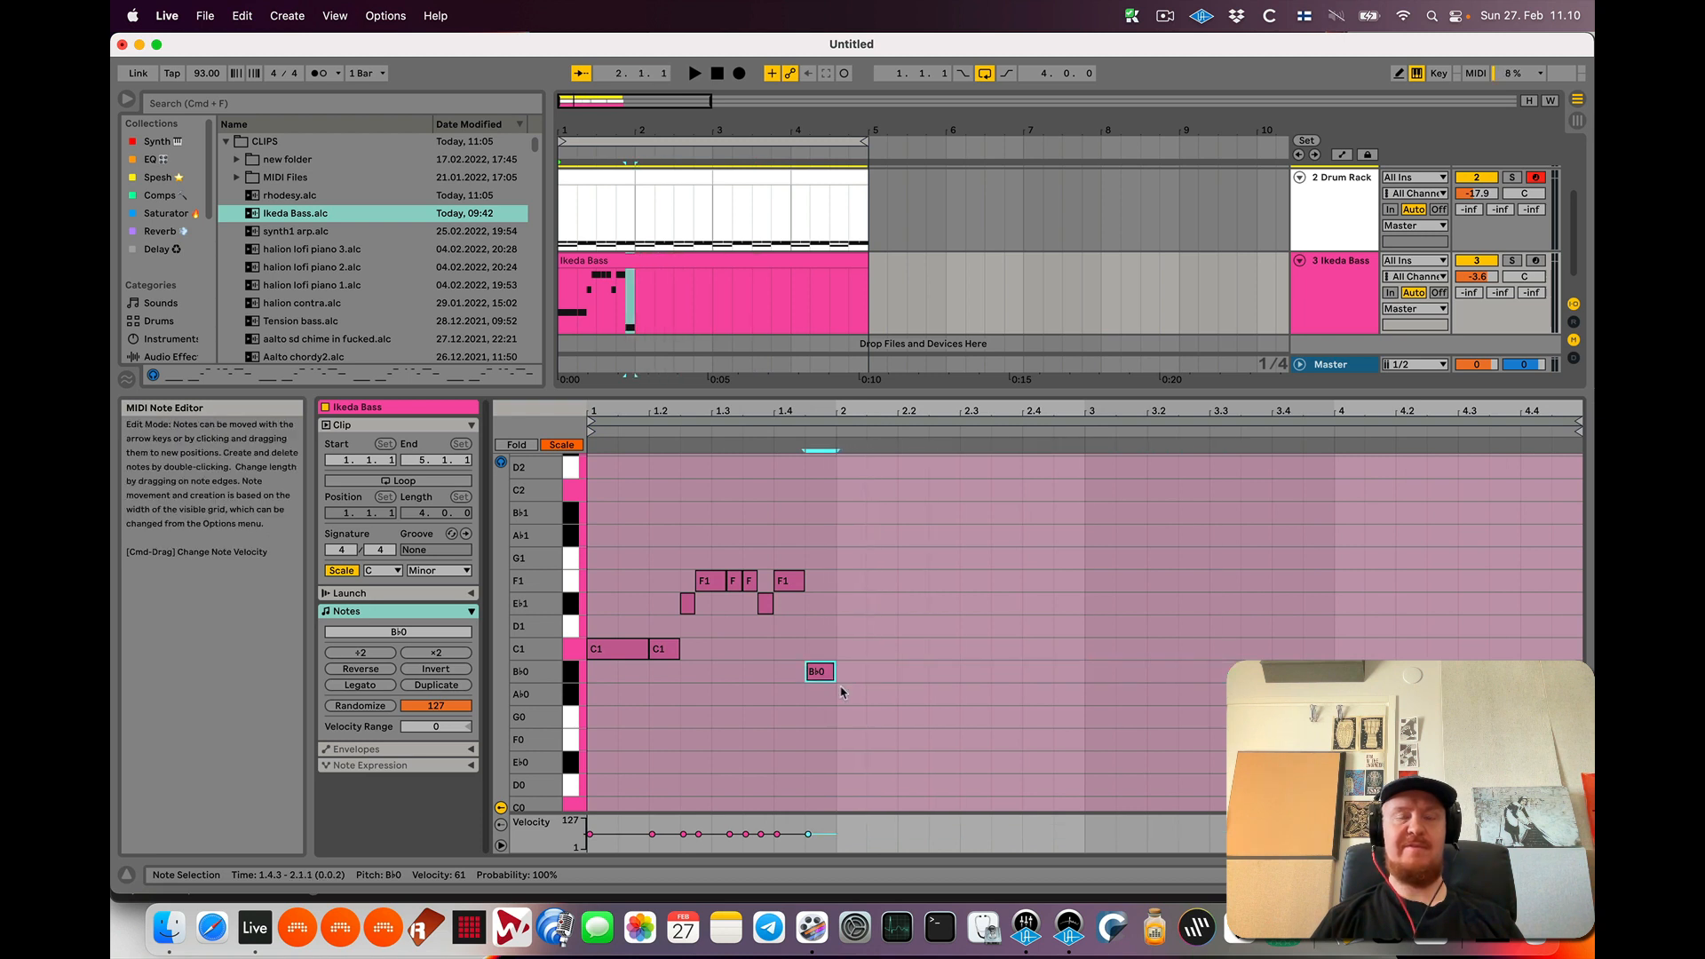
pyautogui.click(746, 658)
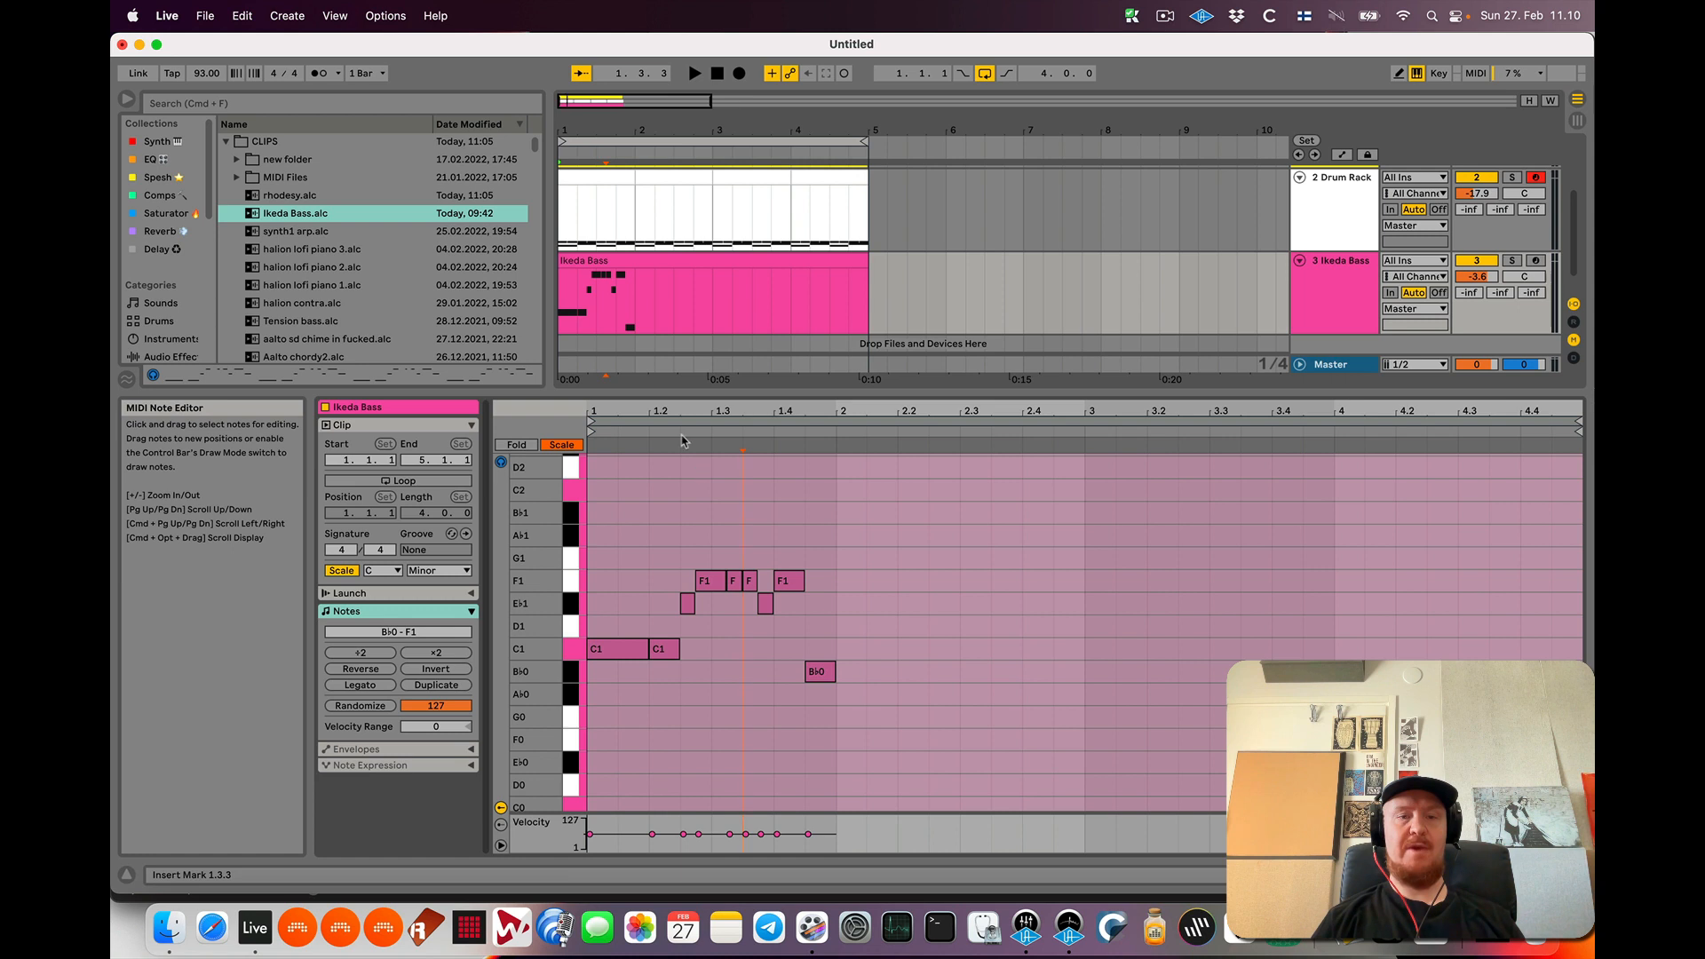
# Shorten all the bass notes slightly together to leave small gaps between them
pyautogui.scroll(2, 664, 577)
pyautogui.press('super+a')
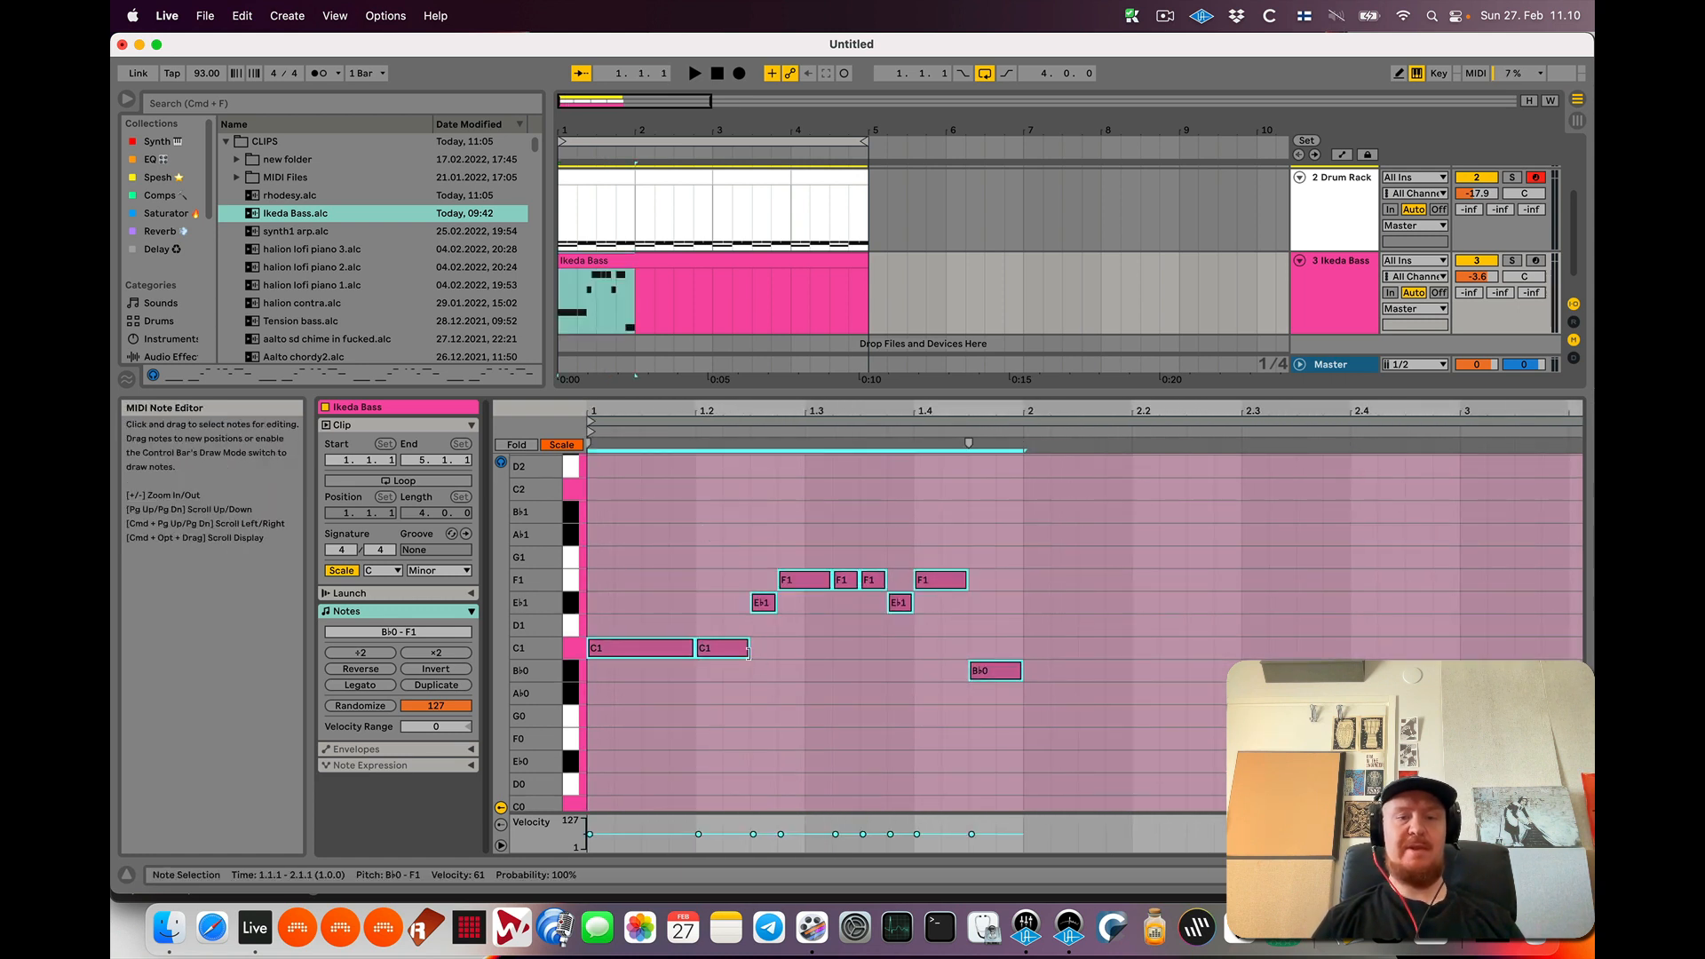
pyautogui.moveTo(748, 653); pyautogui.dragTo(735, 651)
# Set the Ikeda Bass track volume to -1.8 dB while the loop plays
pyautogui.press('space')
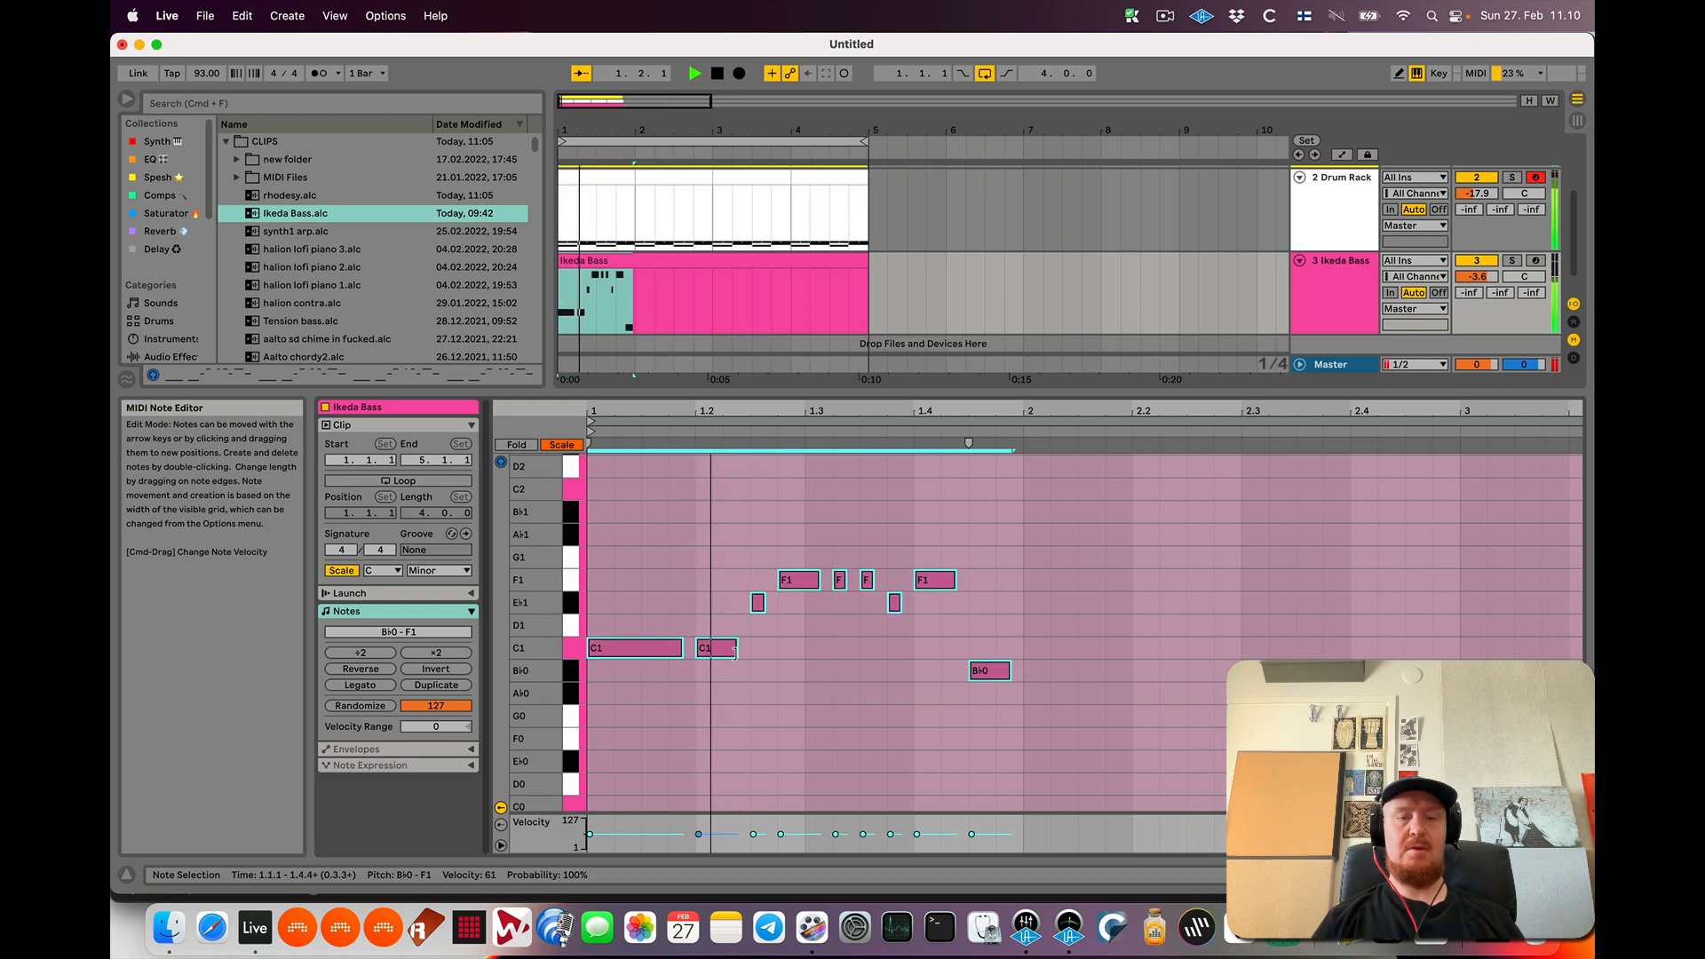
pyautogui.moveTo(1482, 280); pyautogui.dragTo(1483, 277)
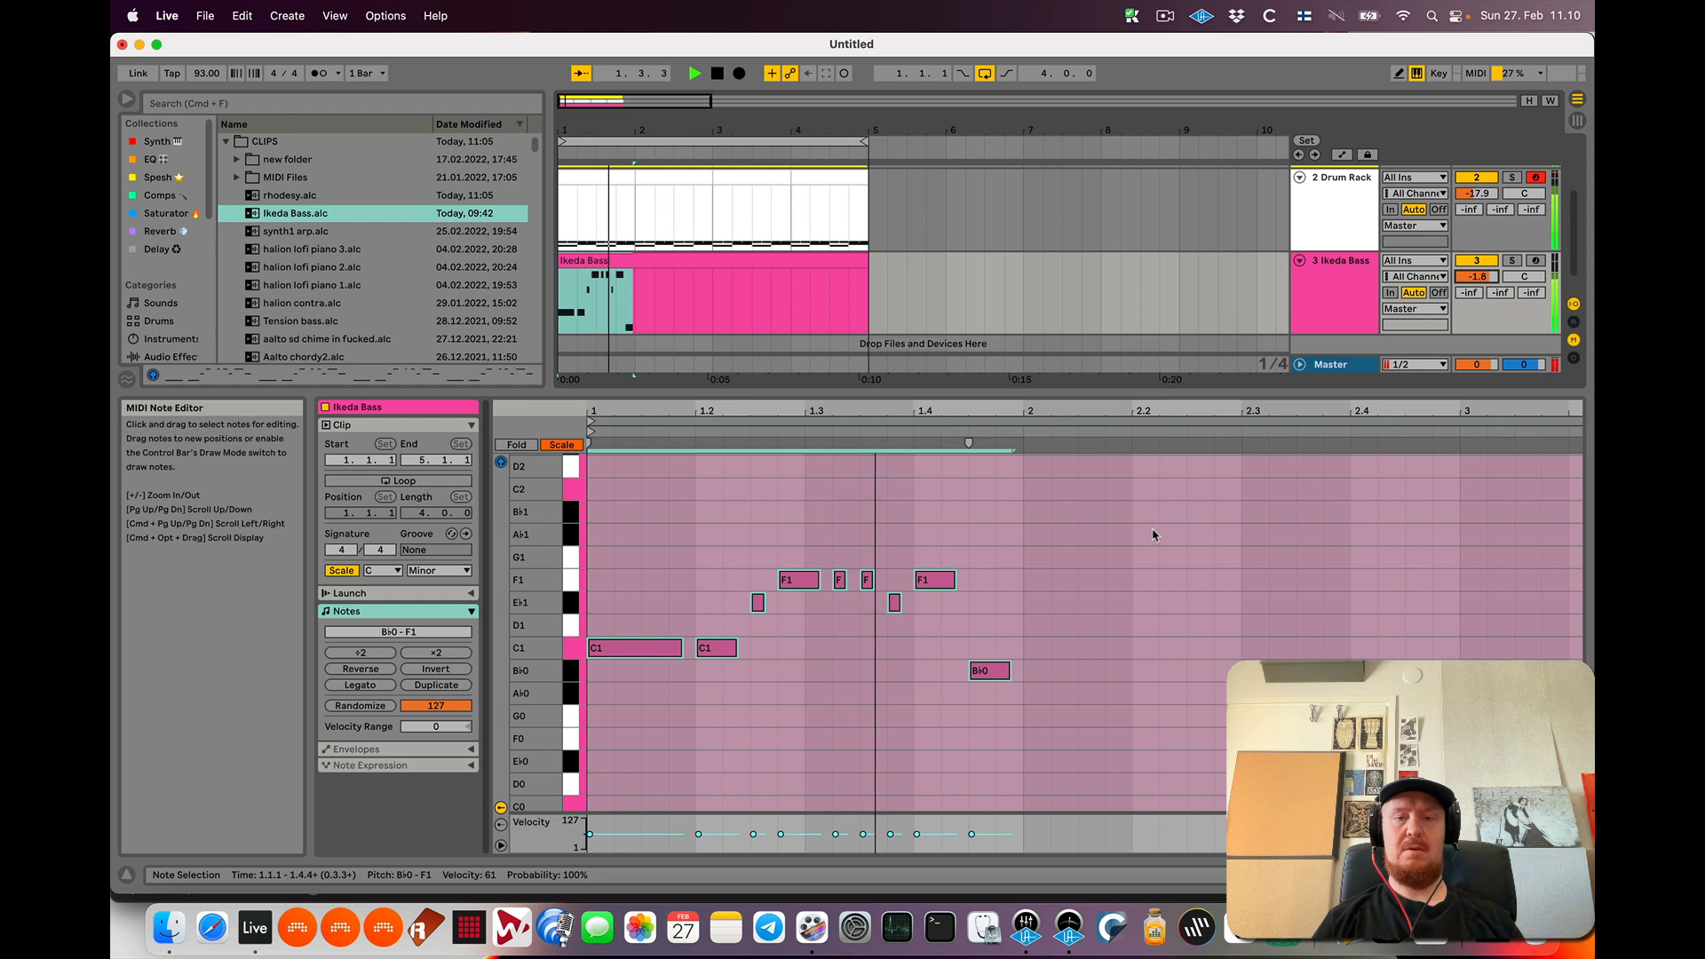
pyautogui.press('space')
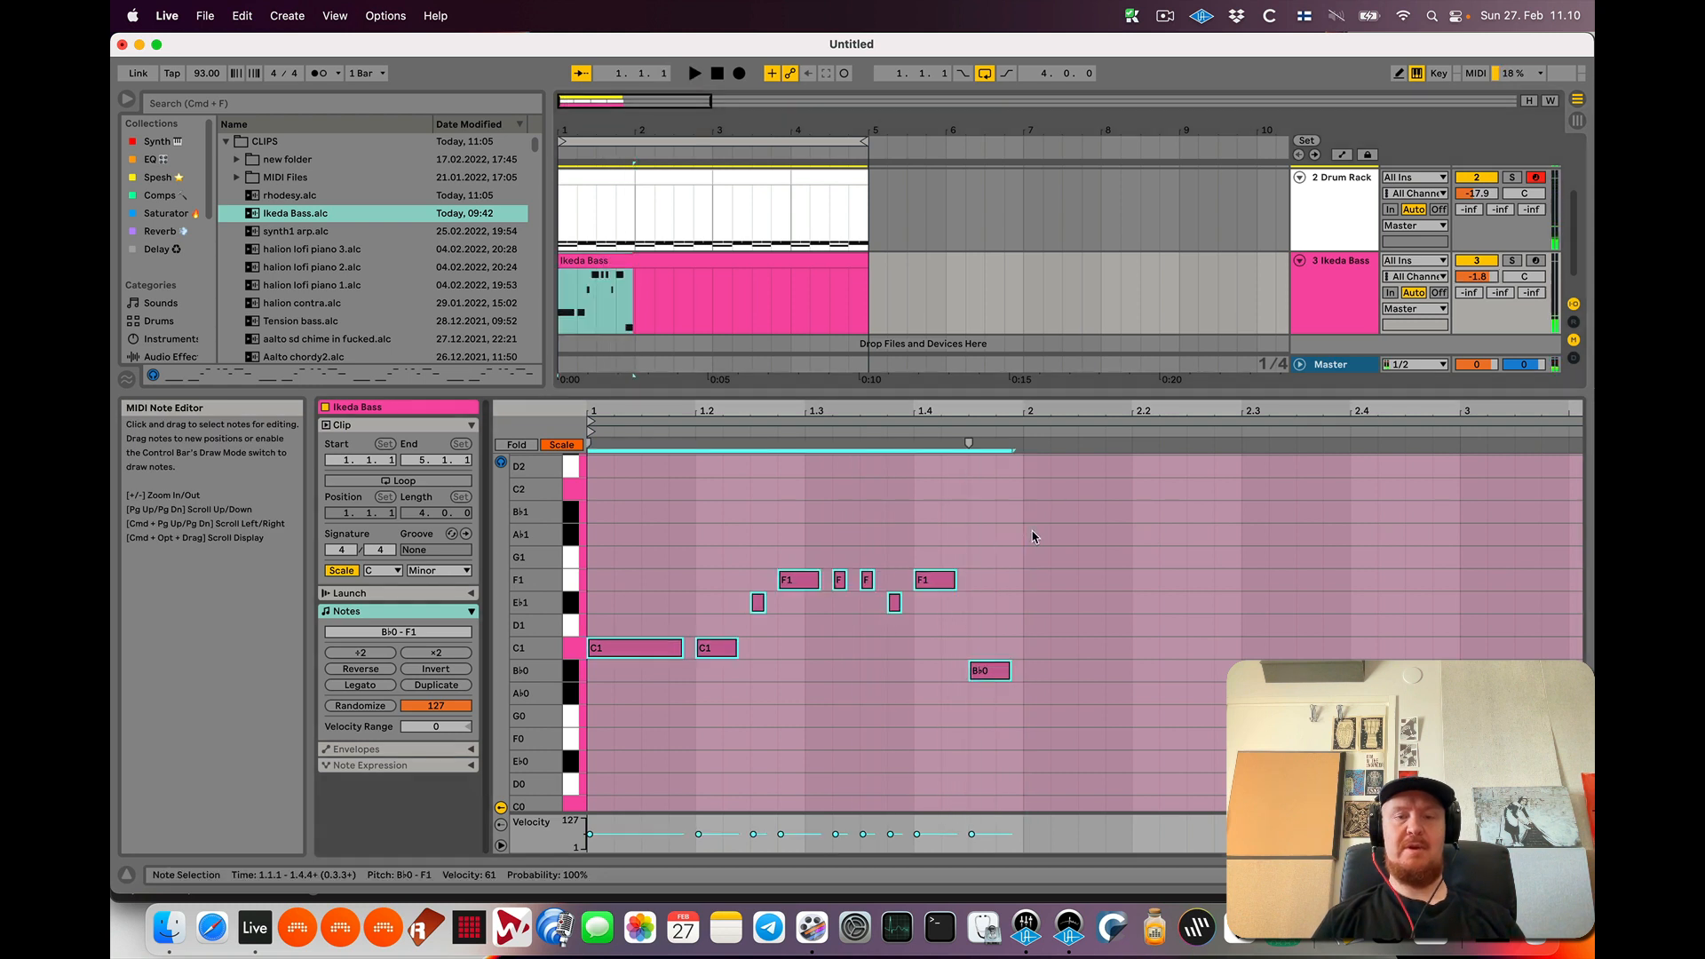
# Duplicate the one-bar bass pattern into bar 2 and raise the copied notes by two semitones
pyautogui.press('super+d')
pyautogui.press('space')
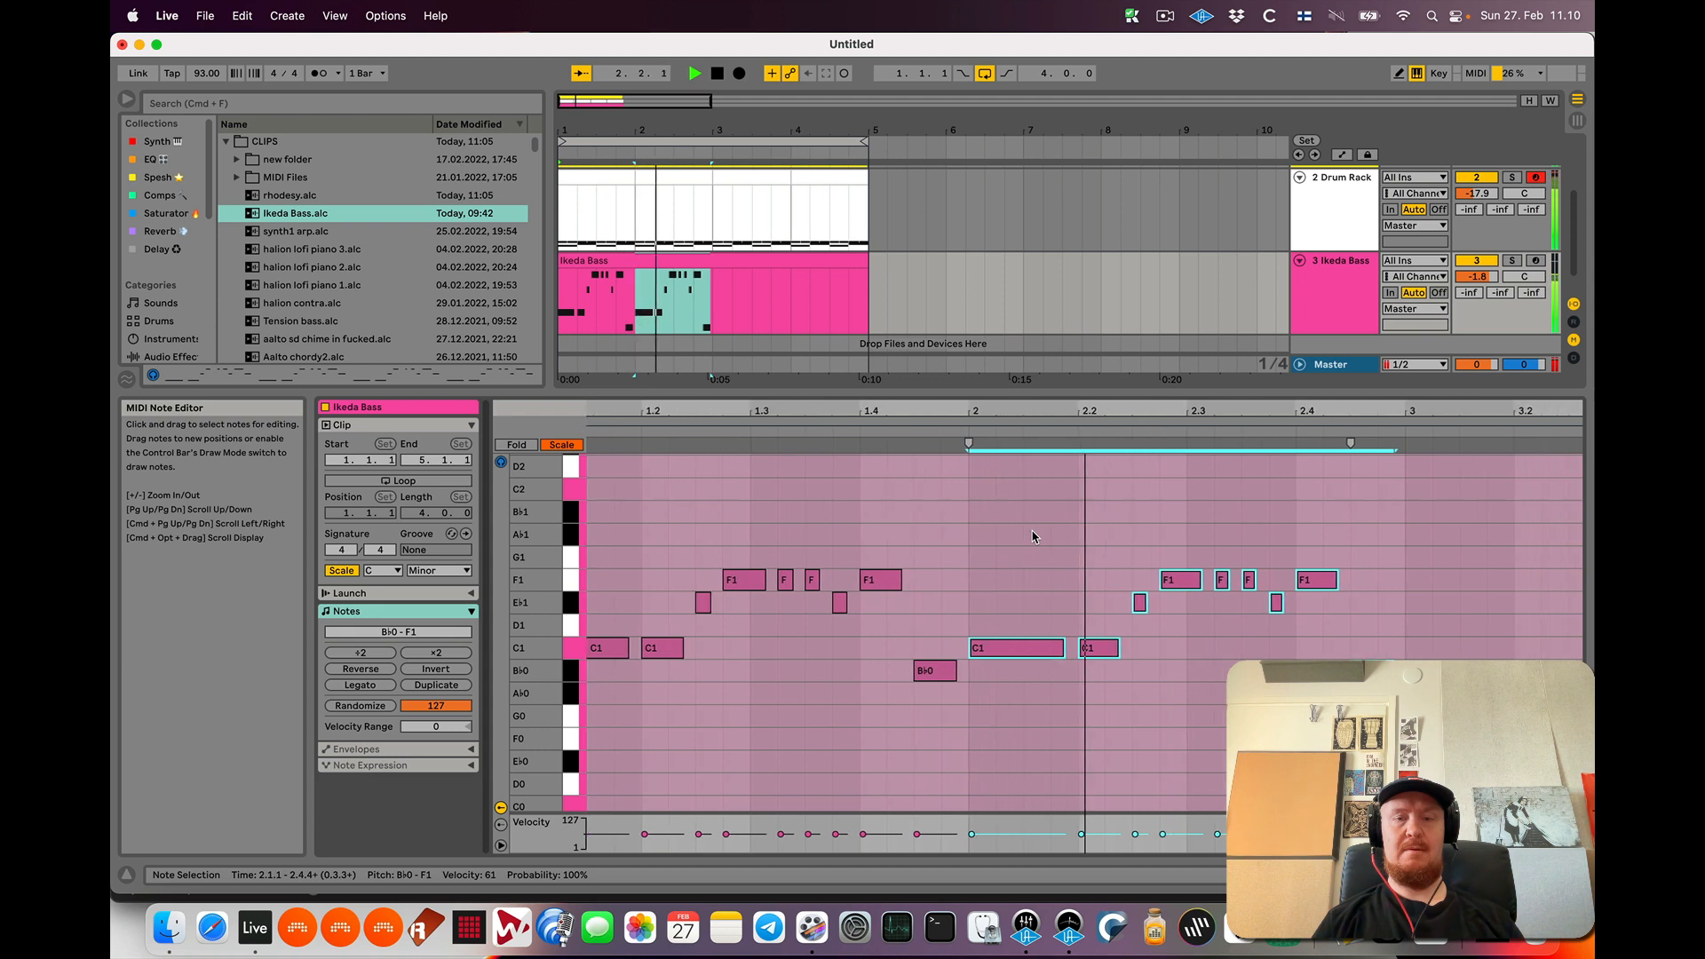
pyautogui.press('Up')
pyautogui.press('Up')
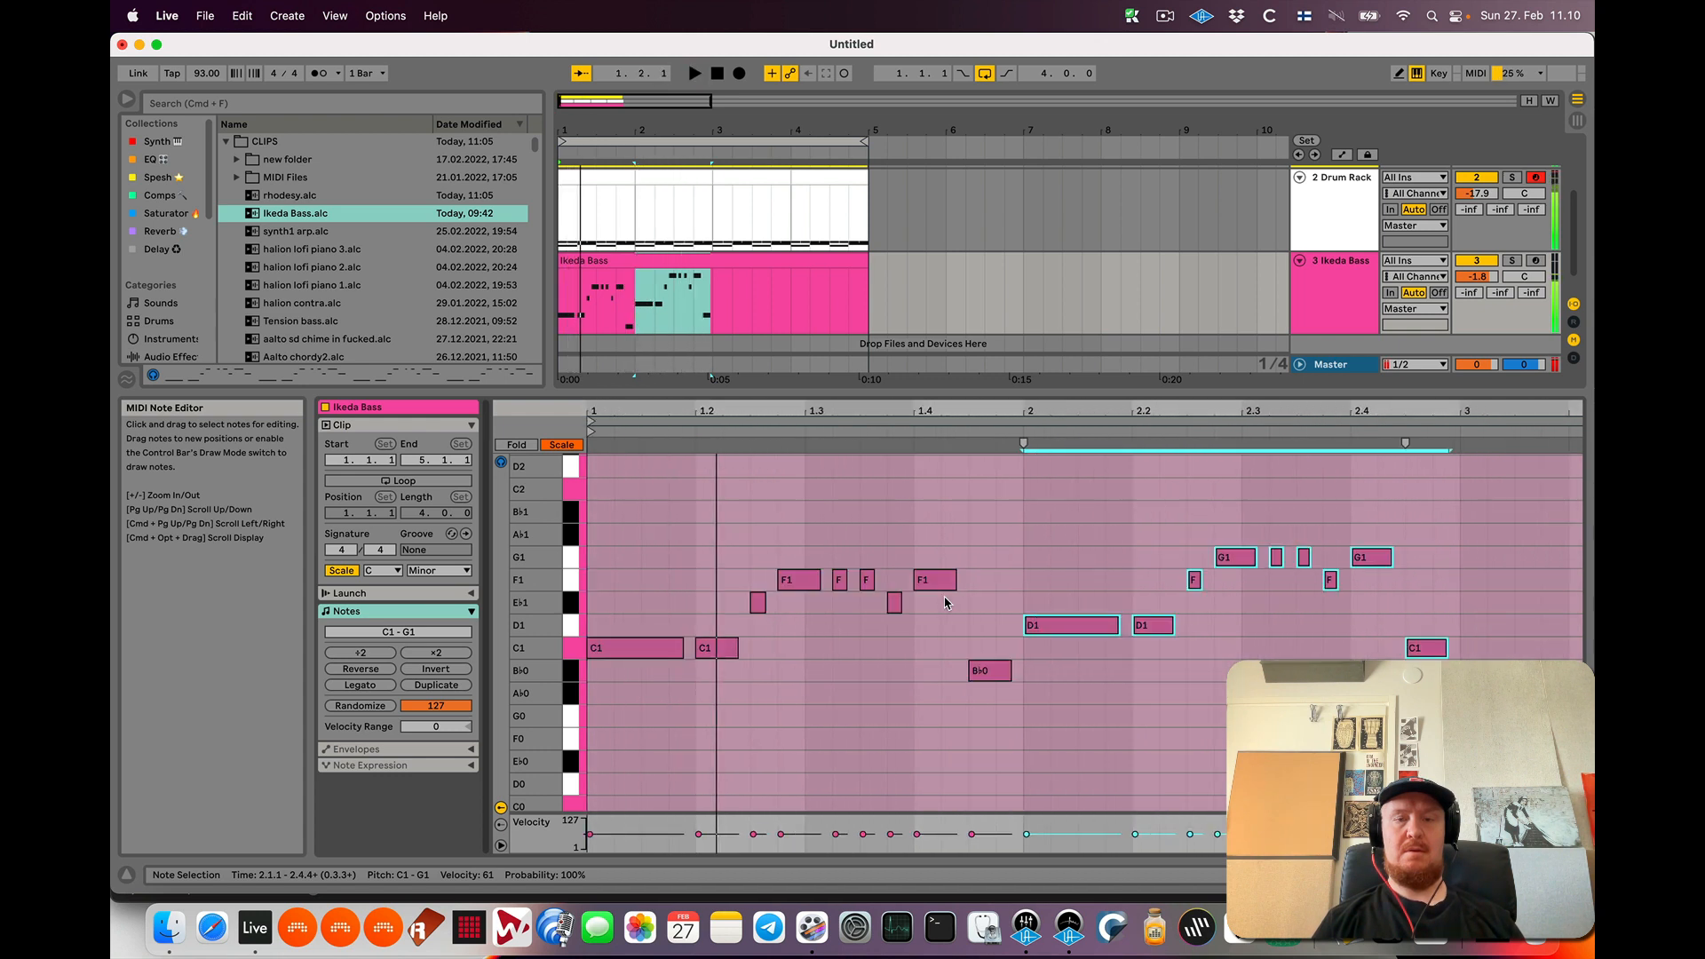
# Return the bar 2 bass notes to their original pitches, raise only the first one to D1 and play the loop
pyautogui.press('Down')
pyautogui.moveTo(1068, 606); pyautogui.dragTo(1061, 682)
pyautogui.press('Up')
pyautogui.press('space')
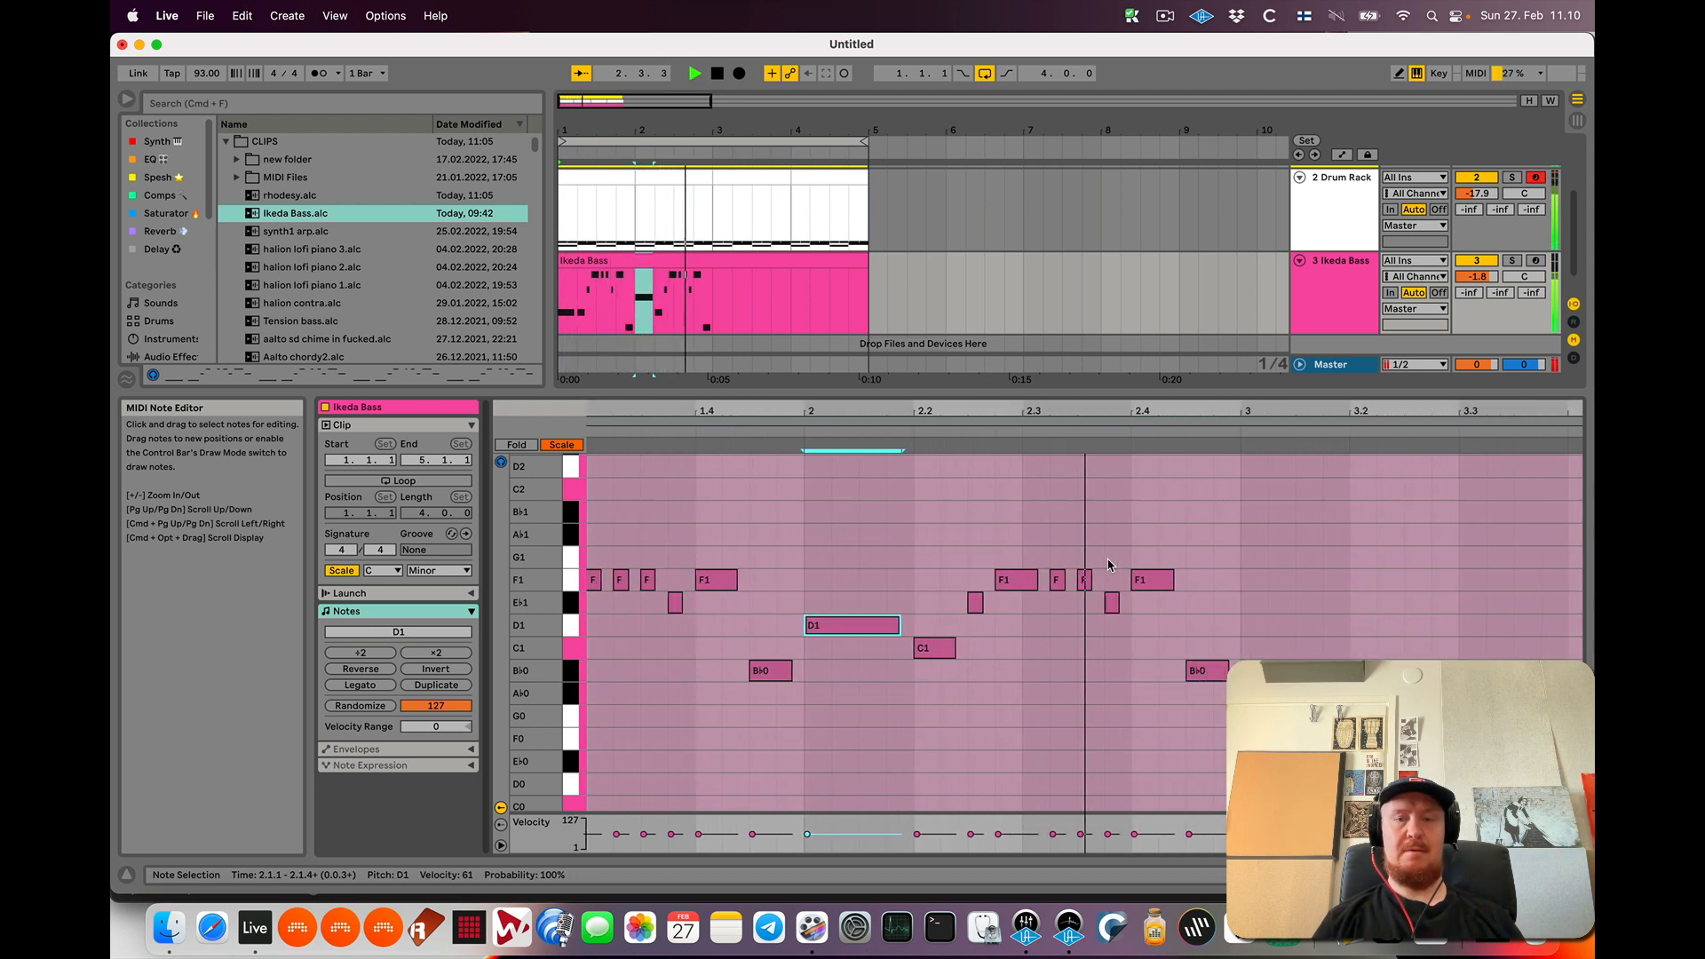
pyautogui.press('space')
# Duplicate all the bass notes of bars 1 and 2 into bars 3 and 4 and play the clip
pyautogui.press('super+a')
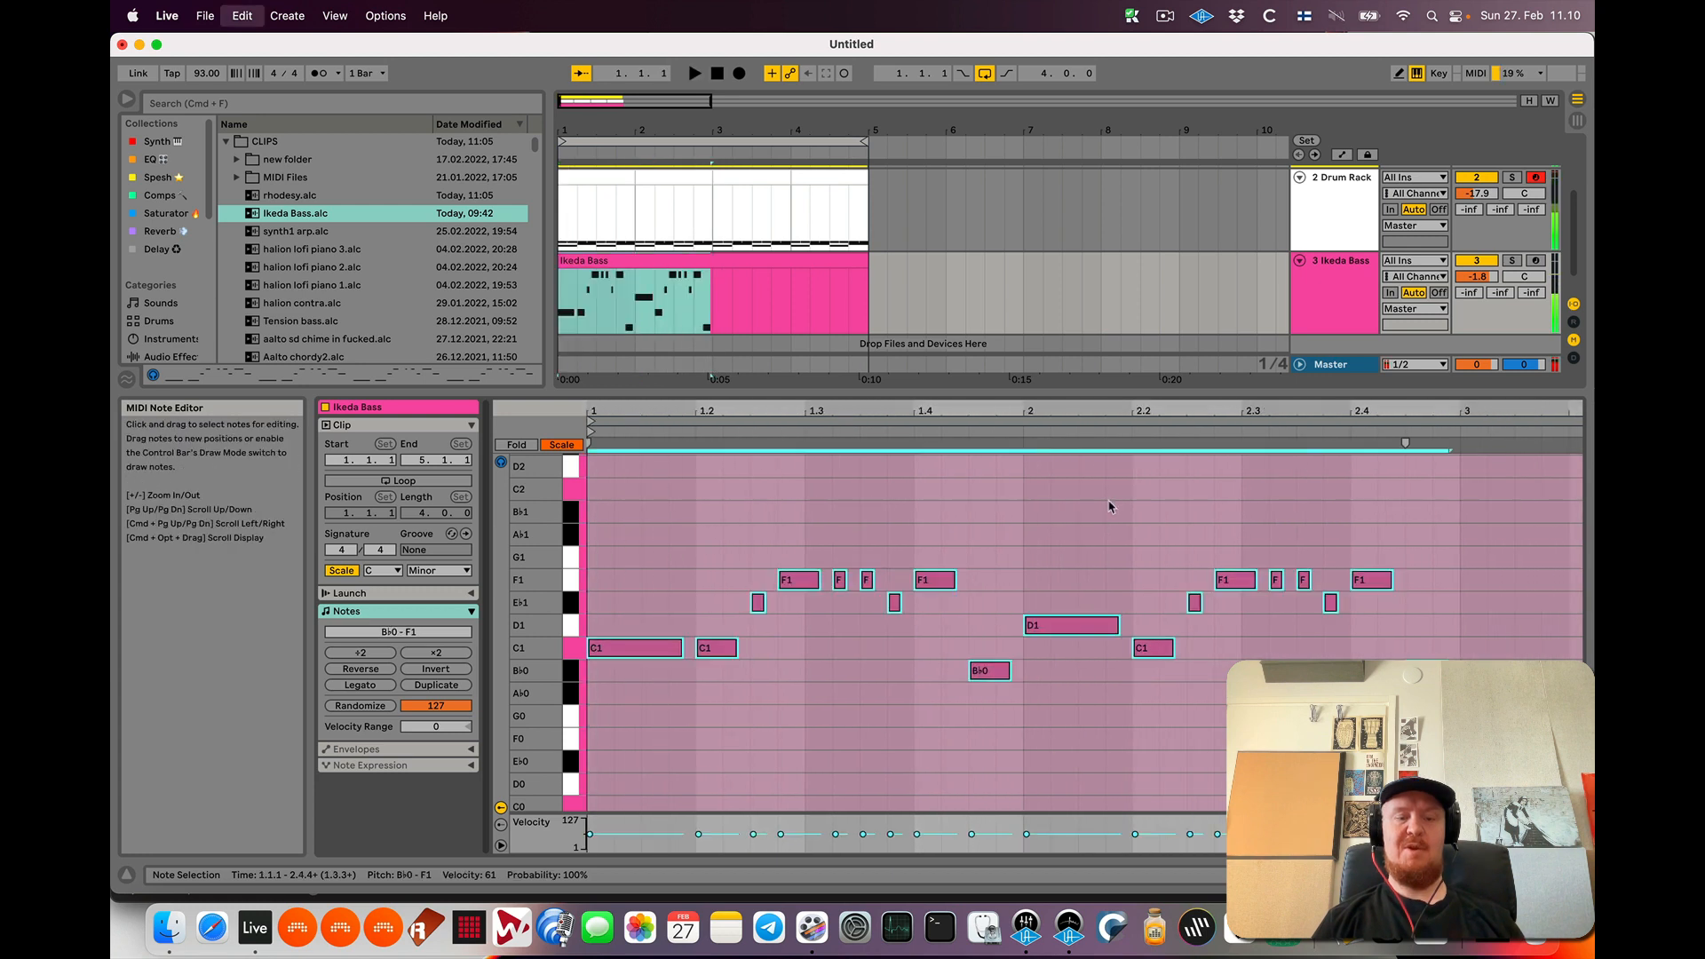
pyautogui.press('super+d')
pyautogui.doubleClick(1267, 408)
pyautogui.press('space')
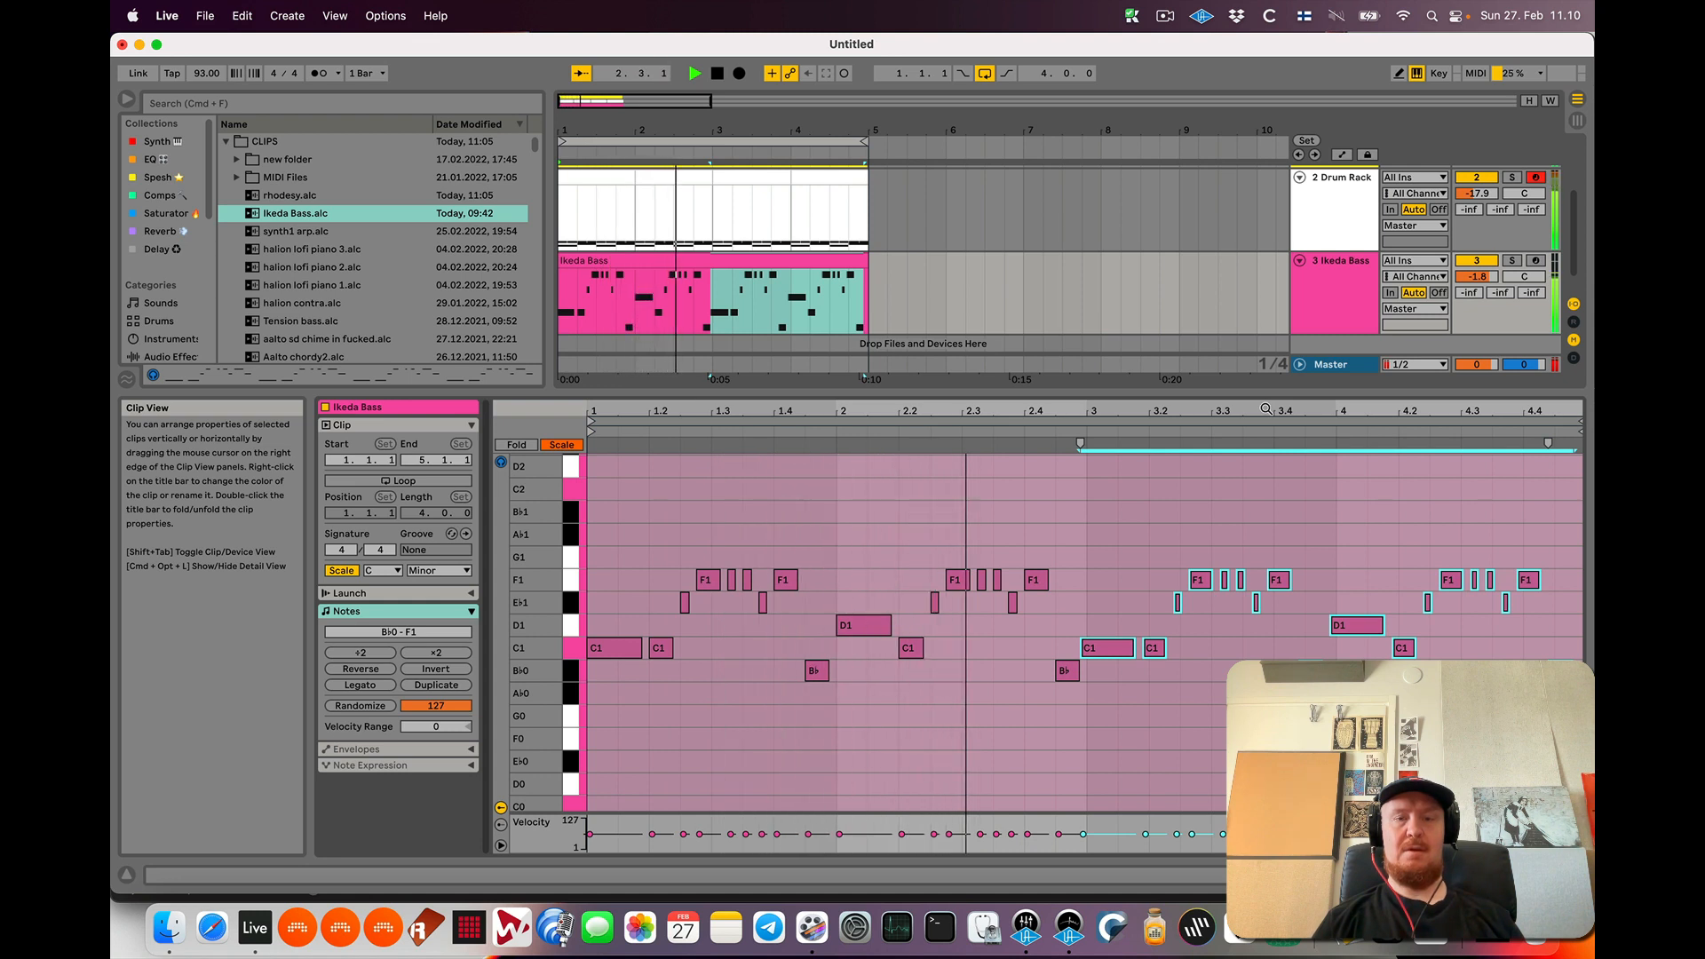
# Nudge the duplicated bass notes slightly later so they start exactly at bar 3, and resume playback
pyautogui.press('space')
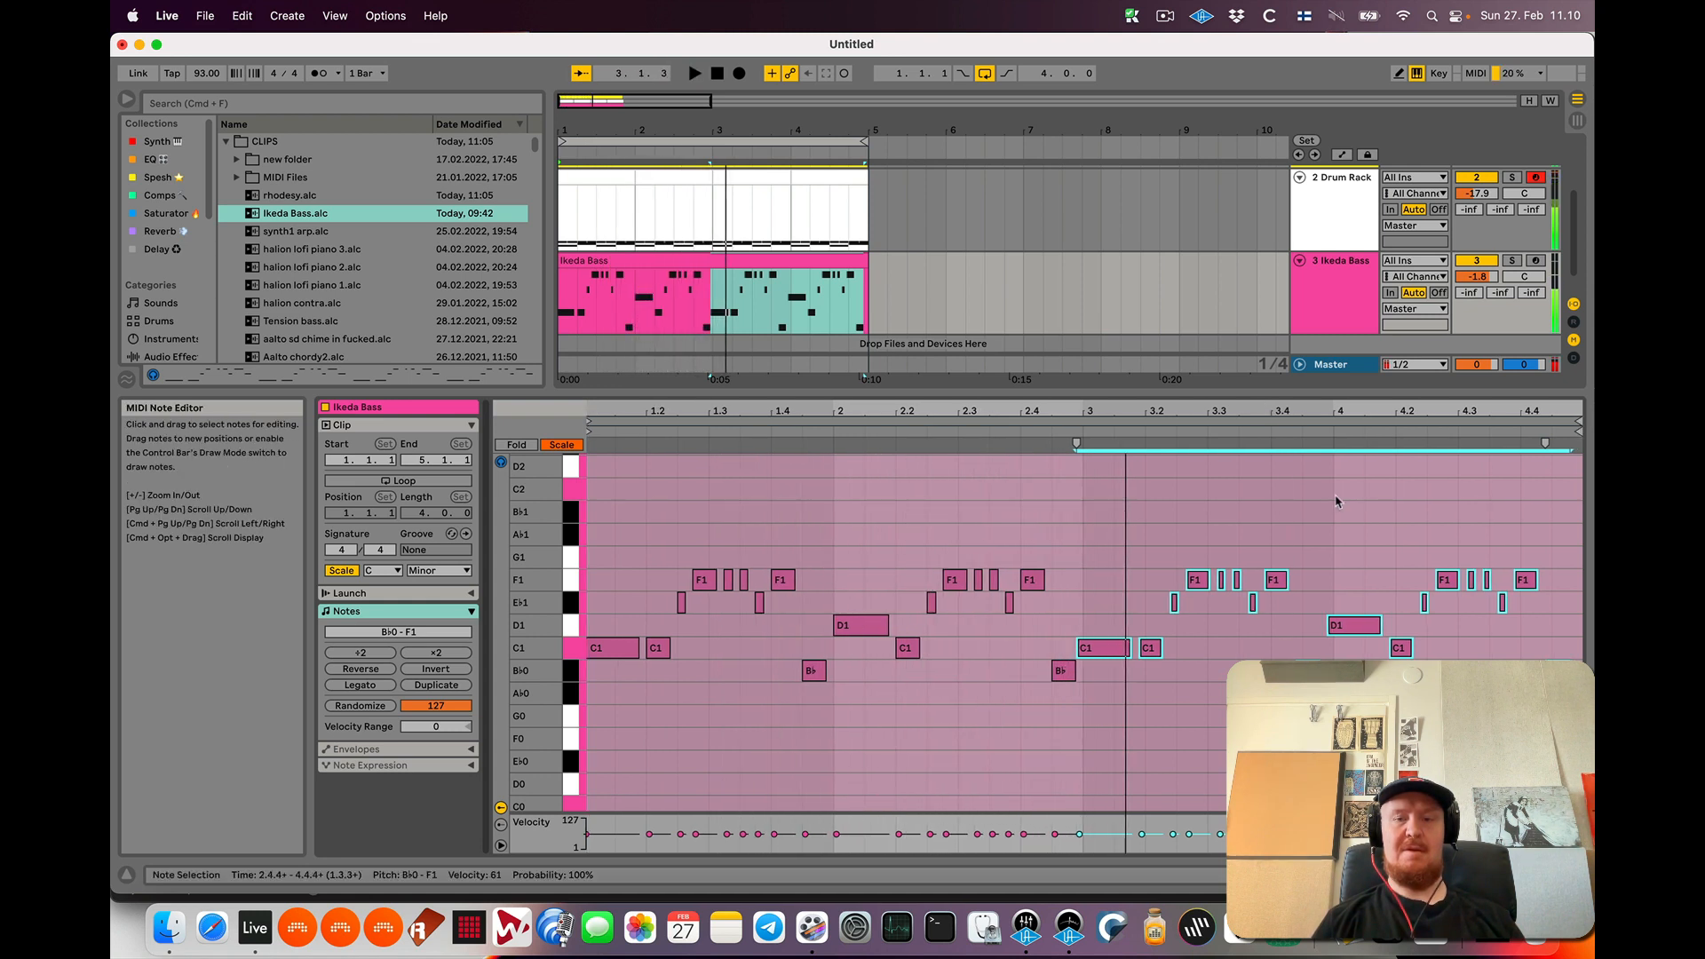
pyautogui.press('Right')
pyautogui.press('space')
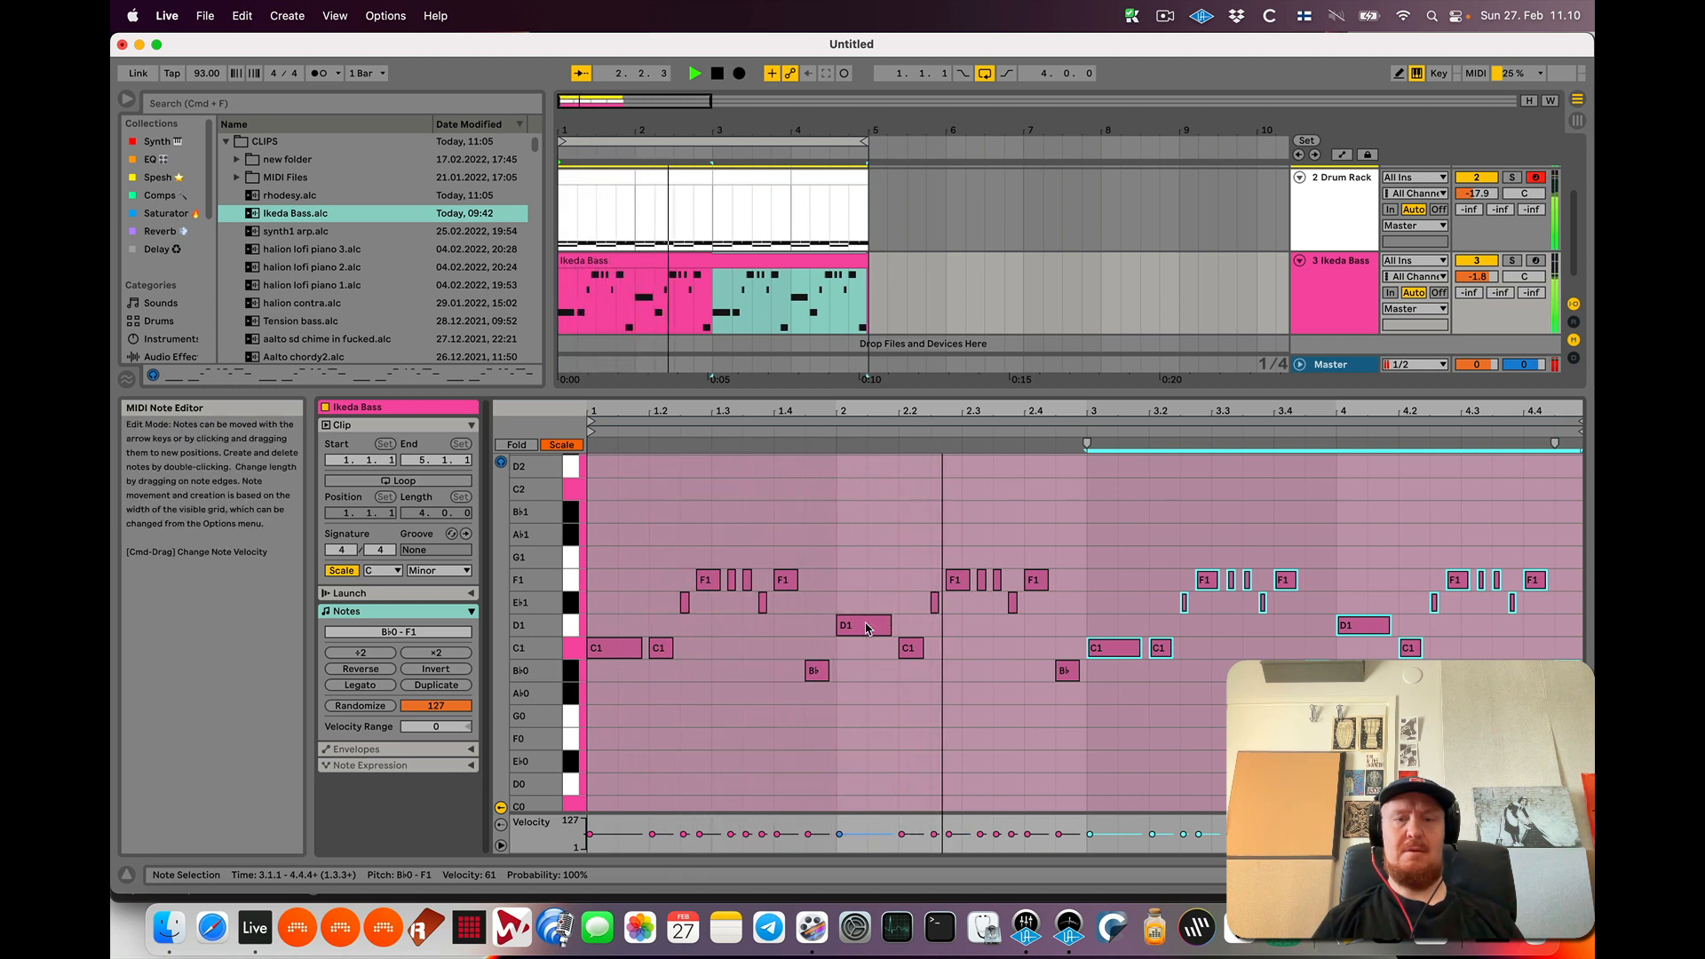
# Lower the opening D1 notes of bars 2 and 4 to C1 and set the Ikeda Bass track volume to 0 dB
pyautogui.moveTo(867, 628); pyautogui.dragTo(867, 649)
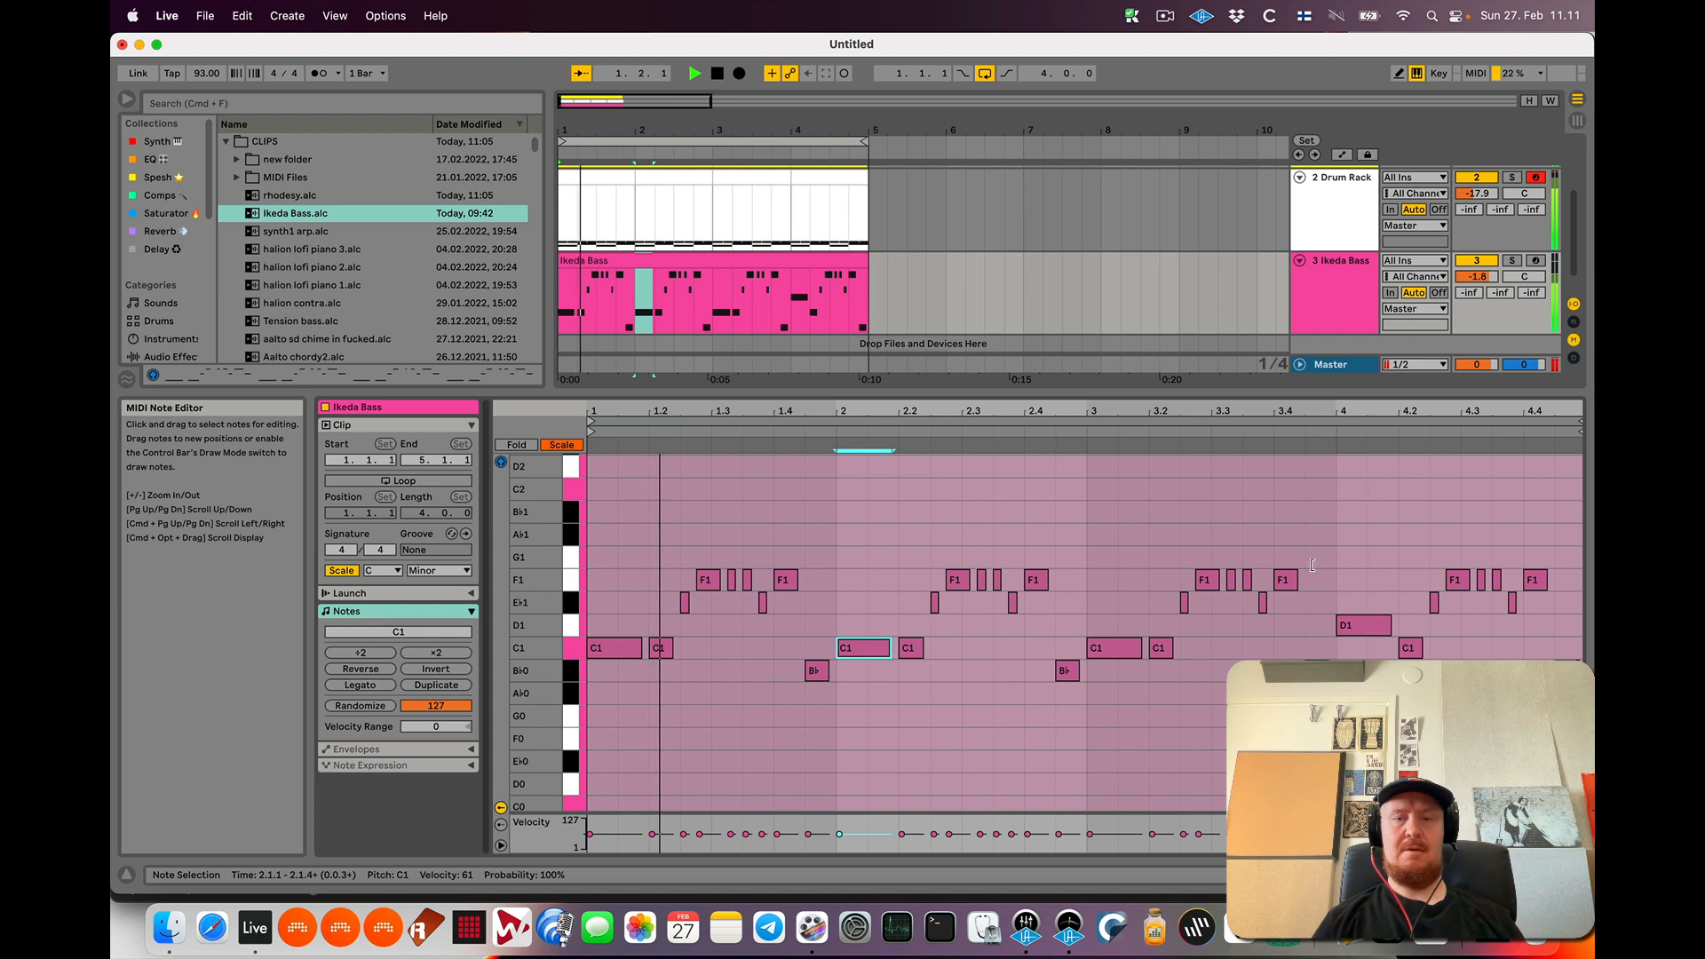
pyautogui.moveTo(1370, 626); pyautogui.dragTo(1371, 649)
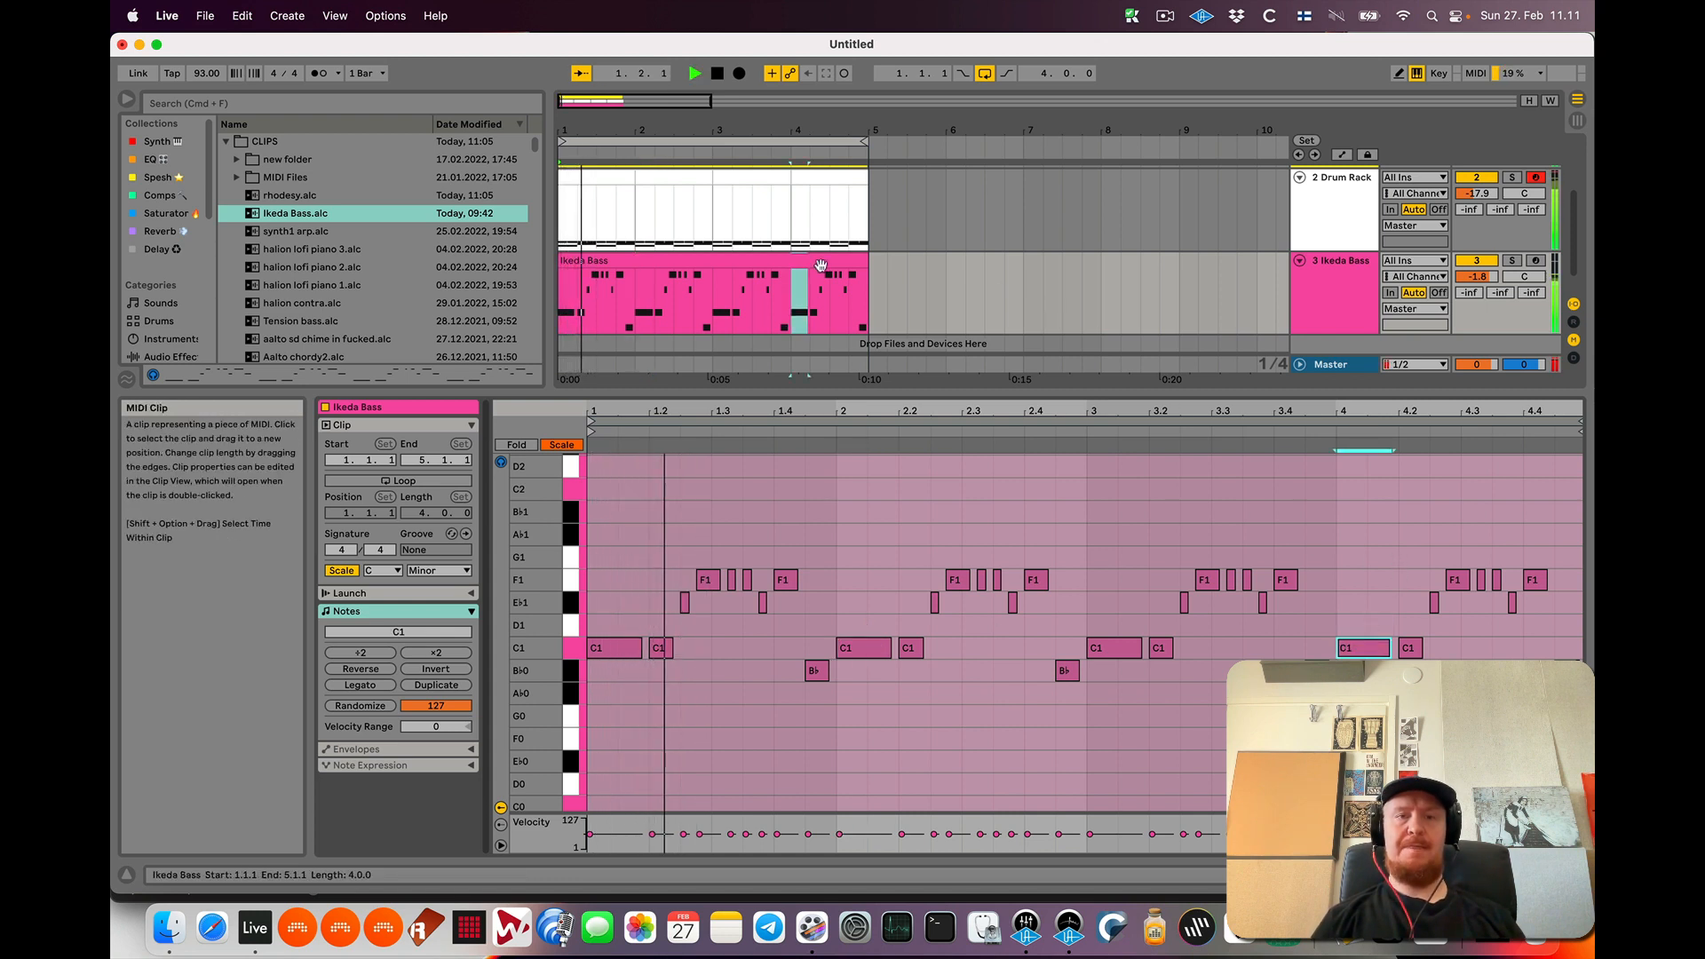
pyautogui.moveTo(1477, 277); pyautogui.dragTo(1478, 261)
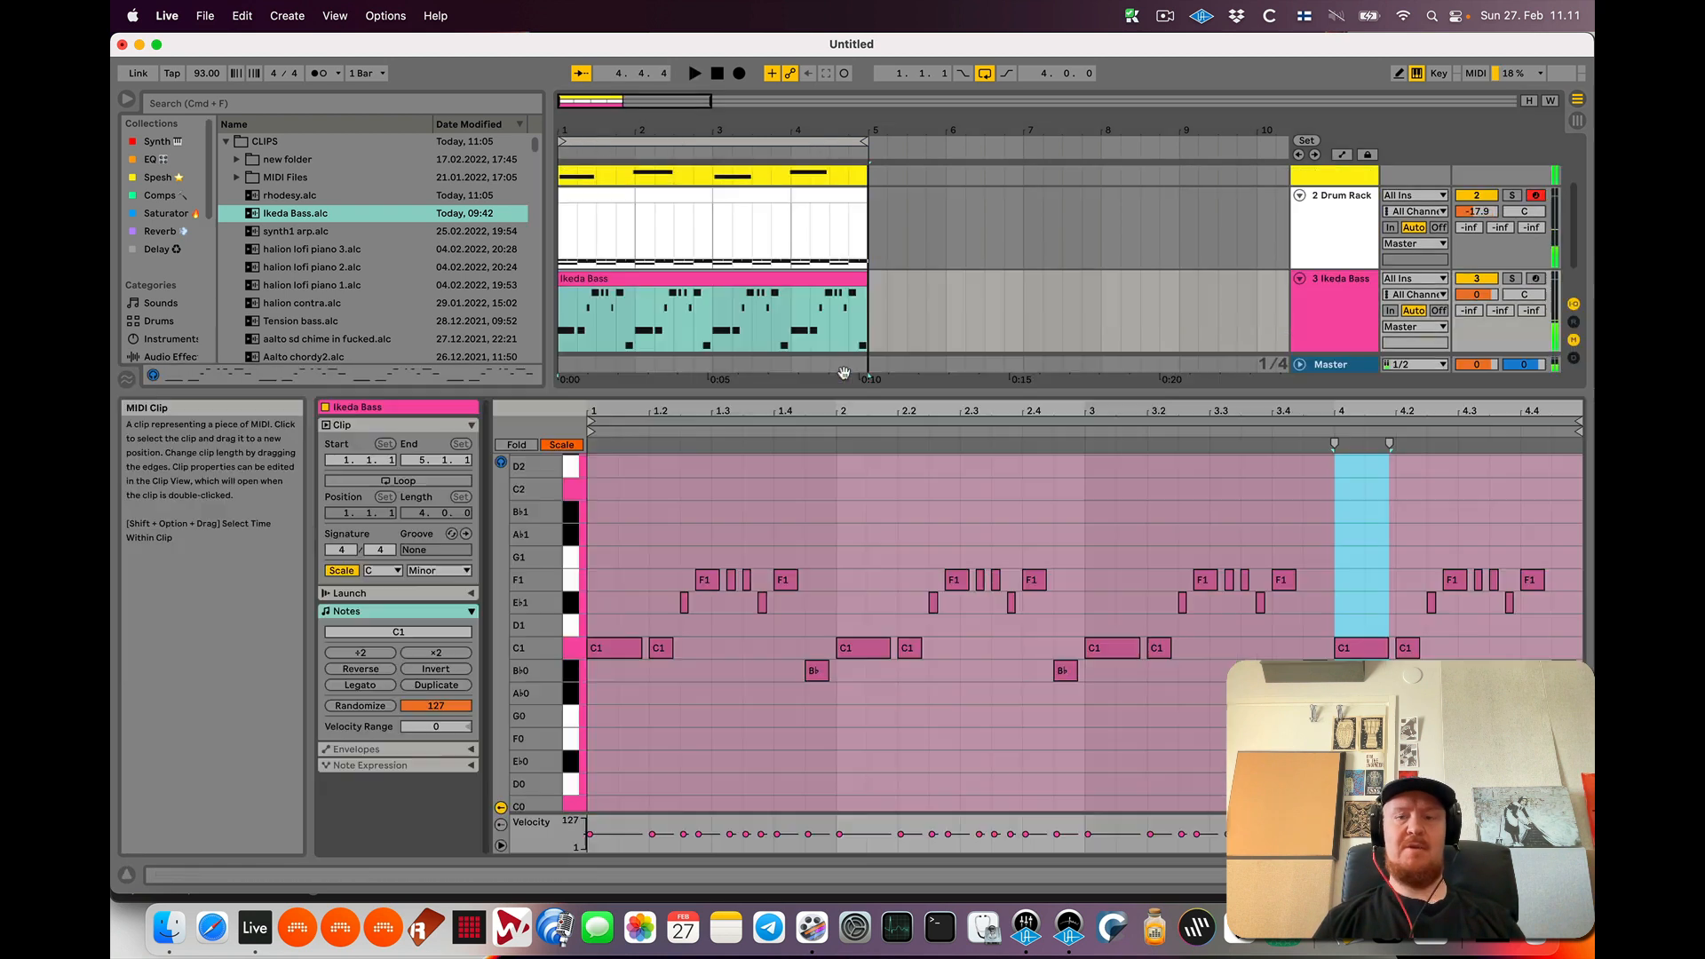
# Raise the last bass note of bar 4 to G1 and play the track from bar 4
pyautogui.click(1564, 670)
pyautogui.press('Up')
pyautogui.press('Up')
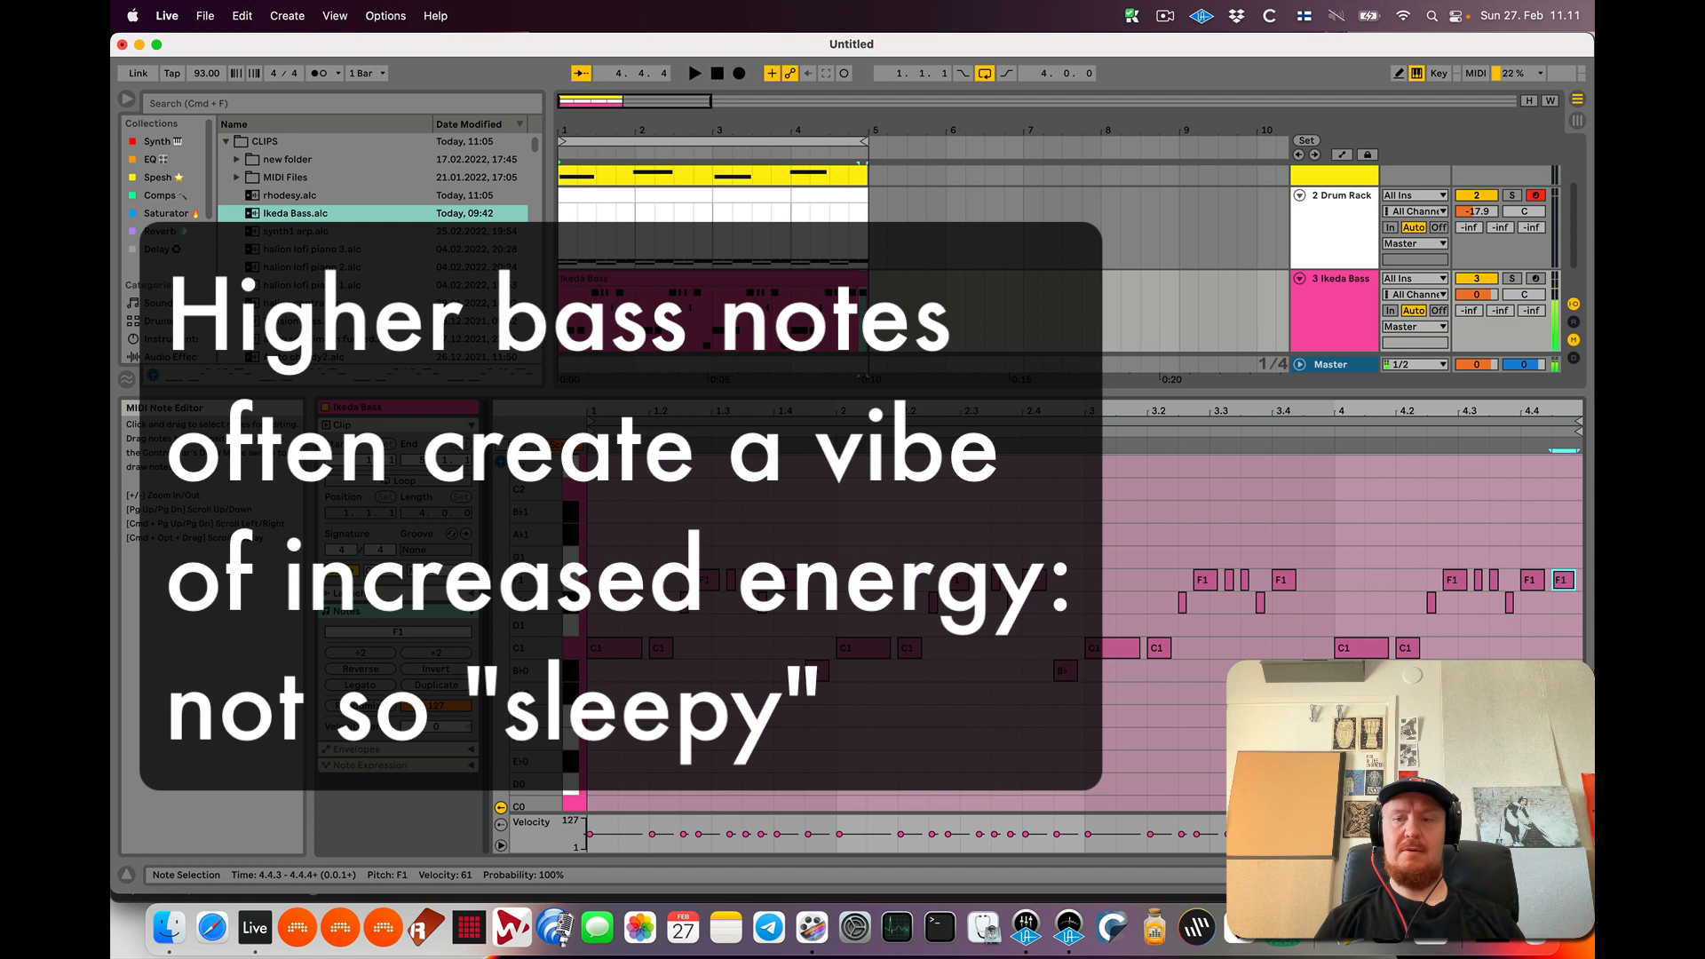
pyautogui.click(791, 329)
pyautogui.press('space')
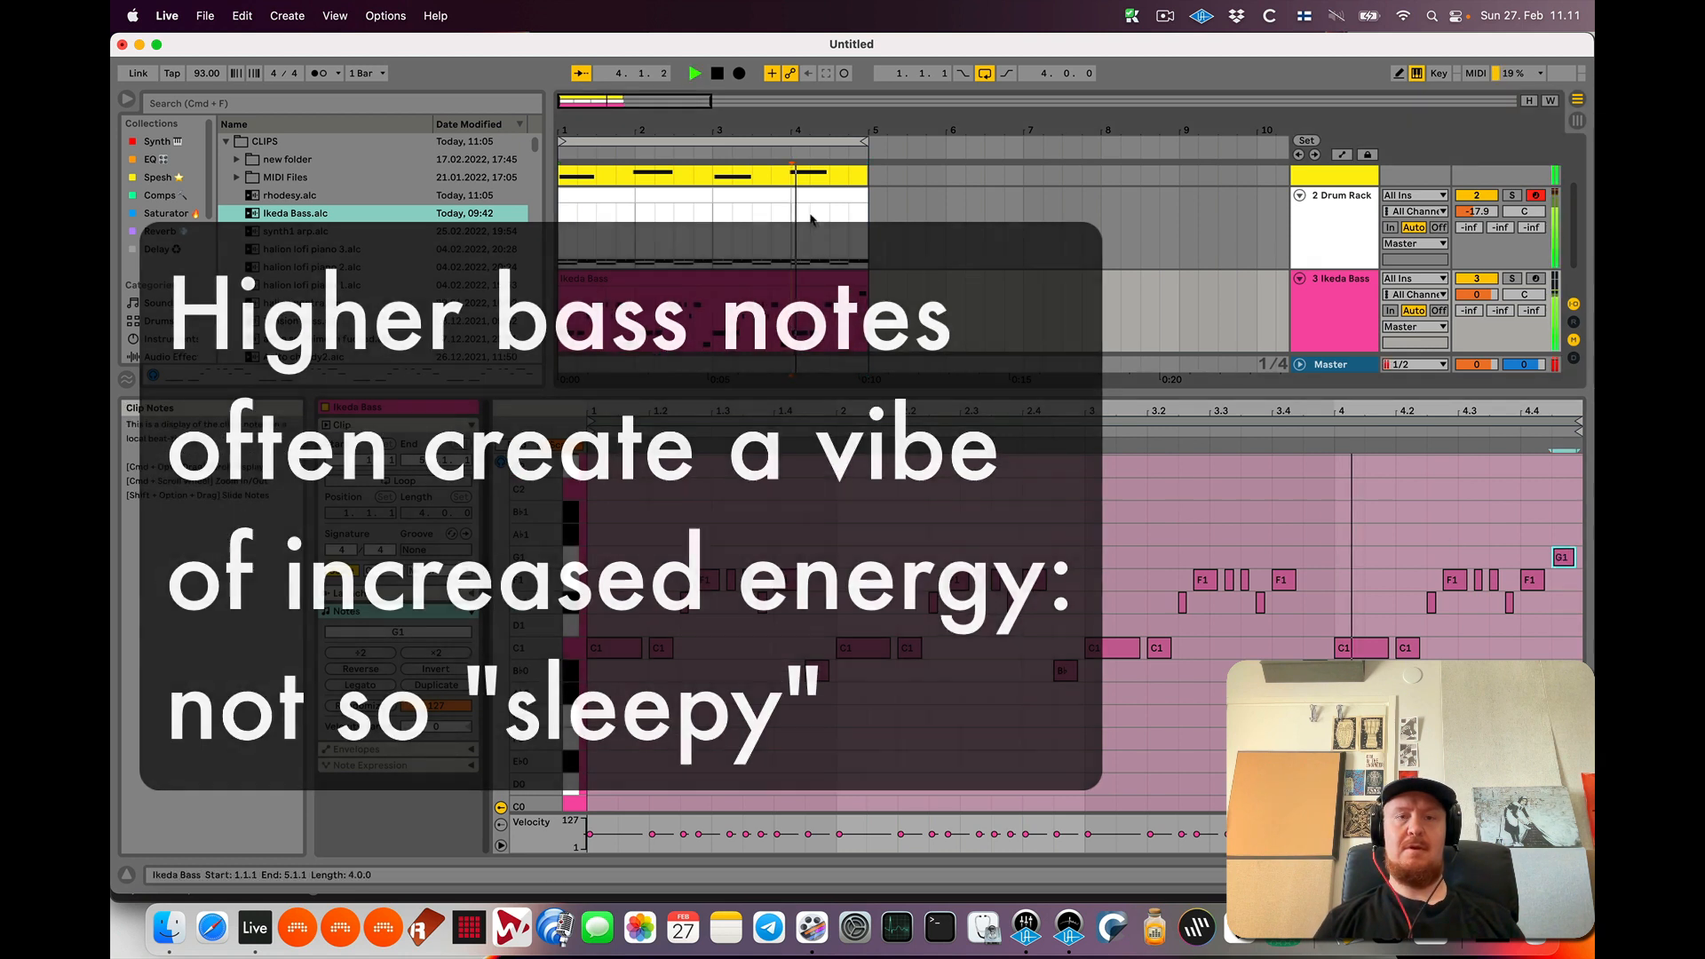
pyautogui.moveTo(791, 129); pyautogui.dragTo(787, 183)
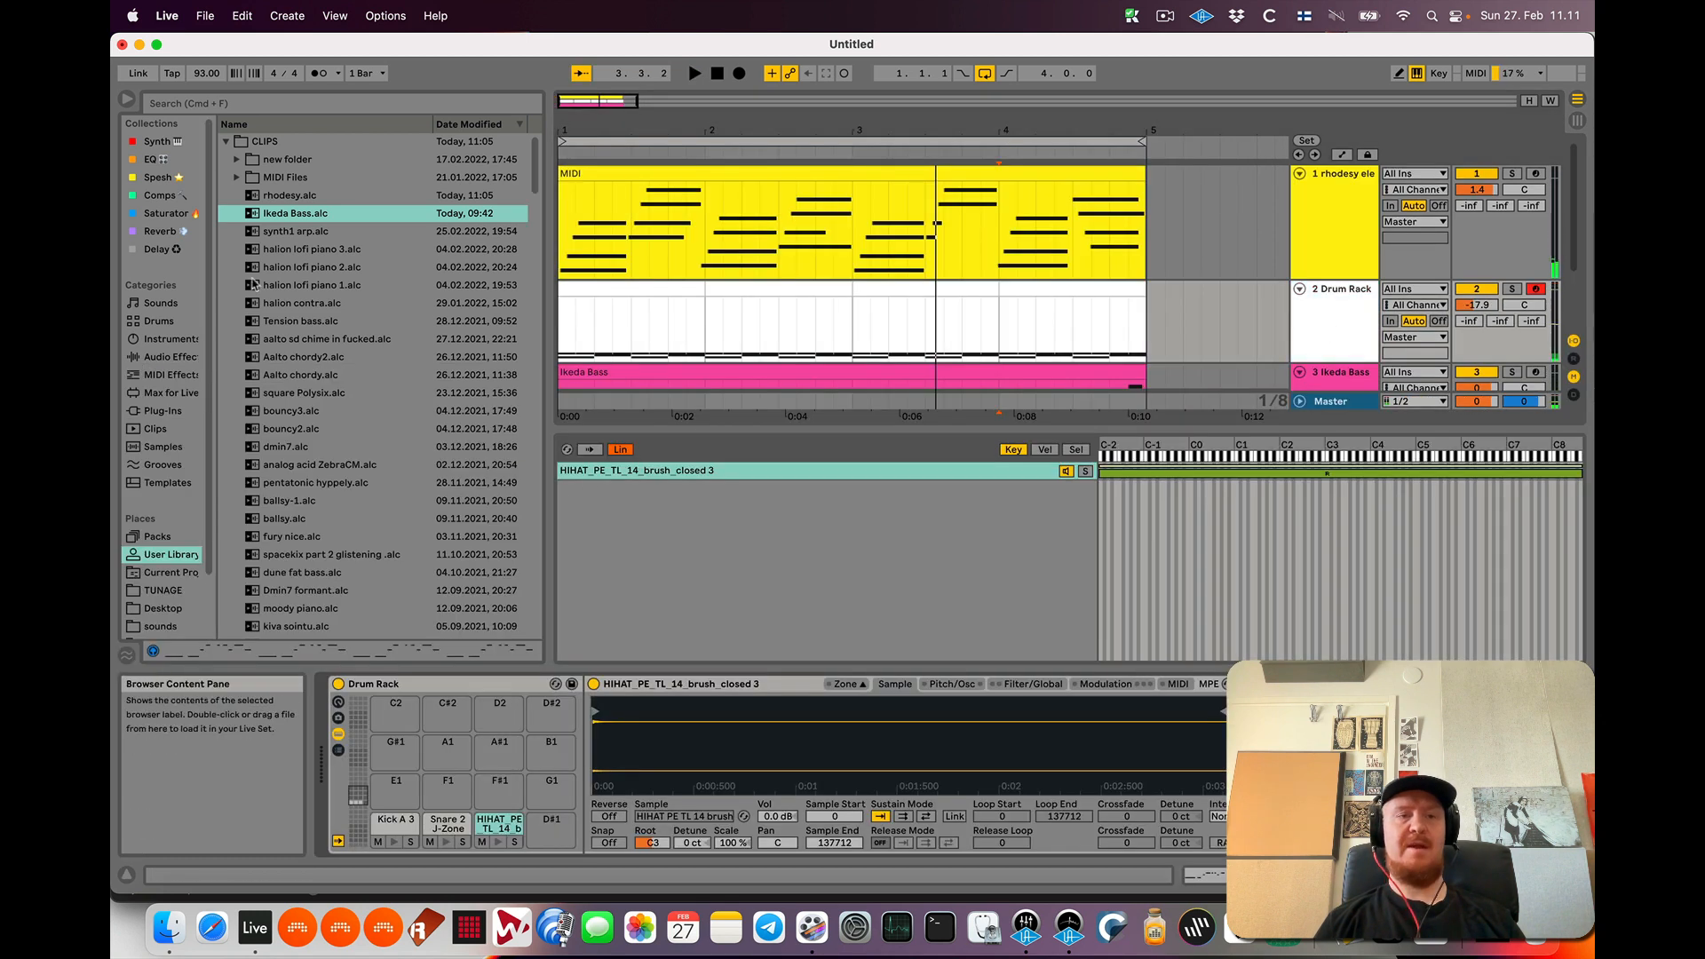
# Add the Echo audio effect from Delay & Loop after the last Utility on the Drum Rack track and play the loop
pyautogui.click(170, 357)
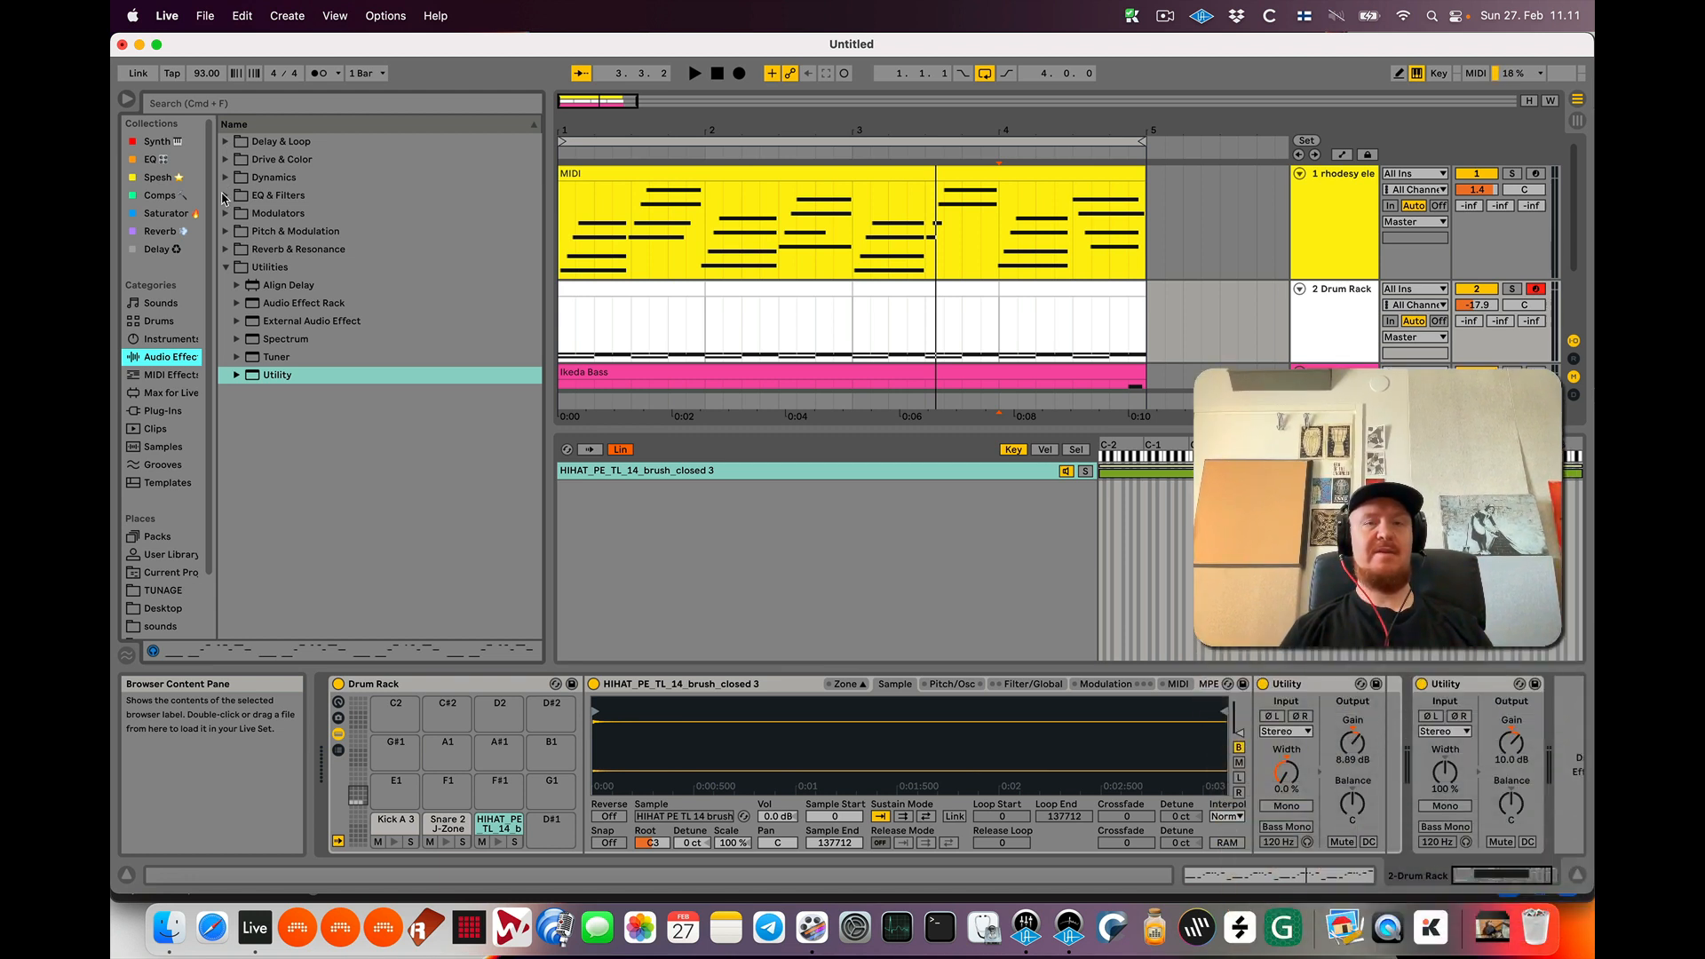
pyautogui.click(226, 146)
pyautogui.click(289, 197)
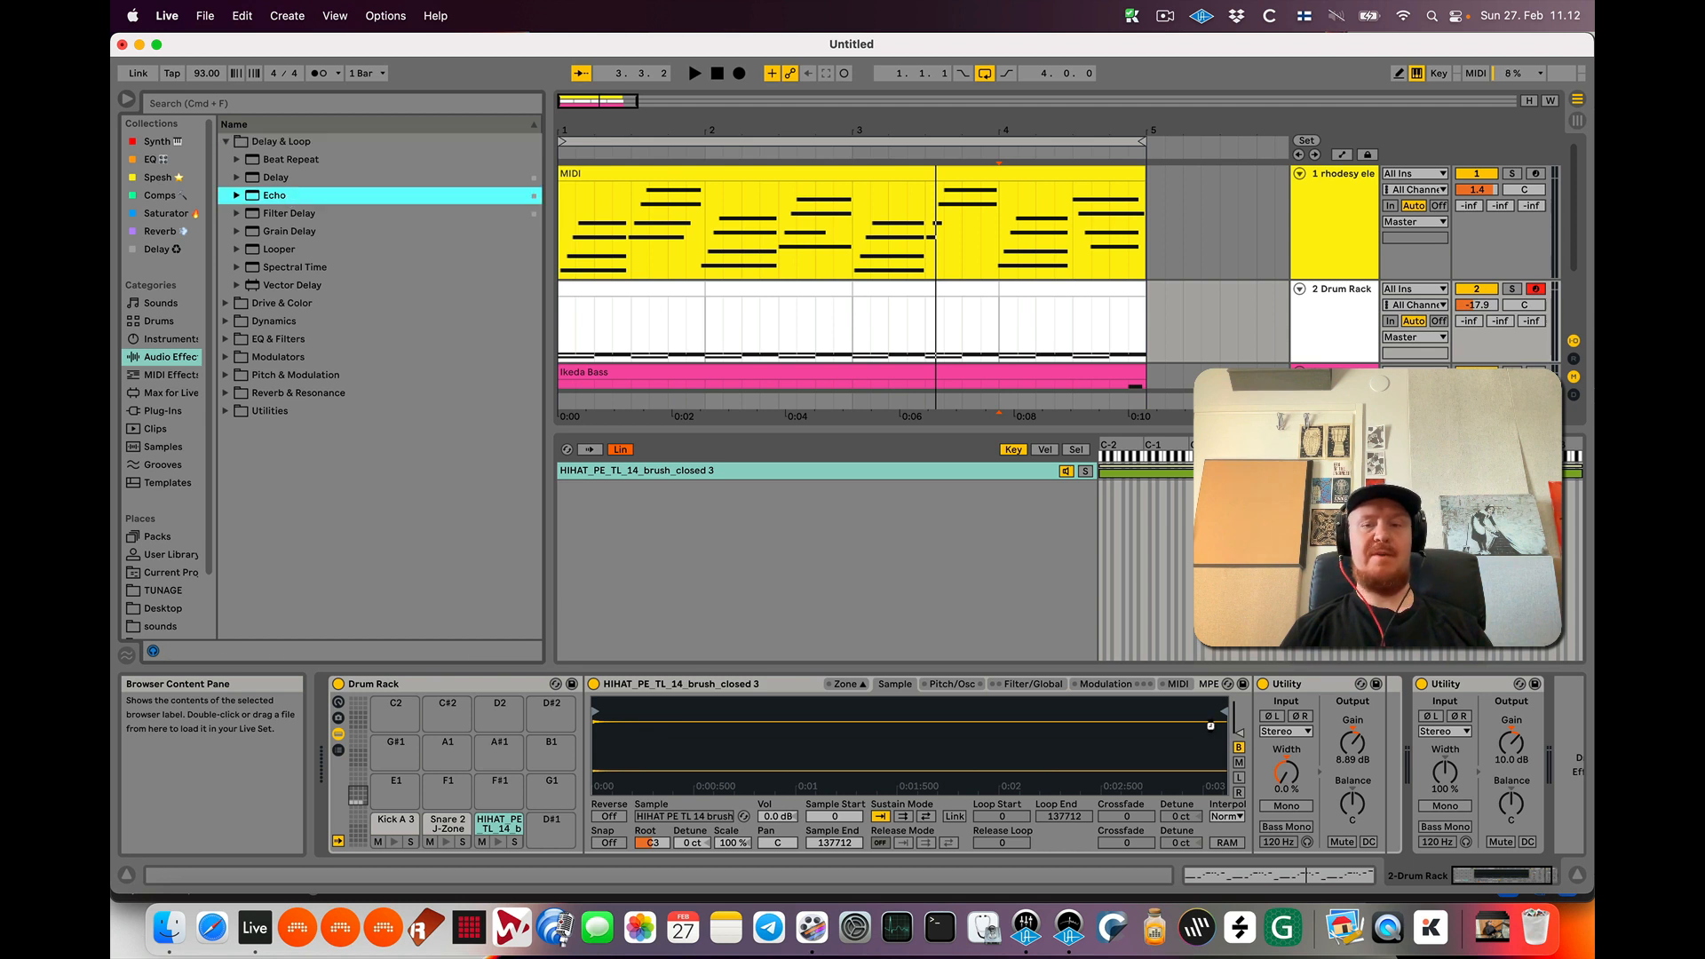
pyautogui.moveTo(1210, 725); pyautogui.dragTo(1213, 730)
pyautogui.press('space')
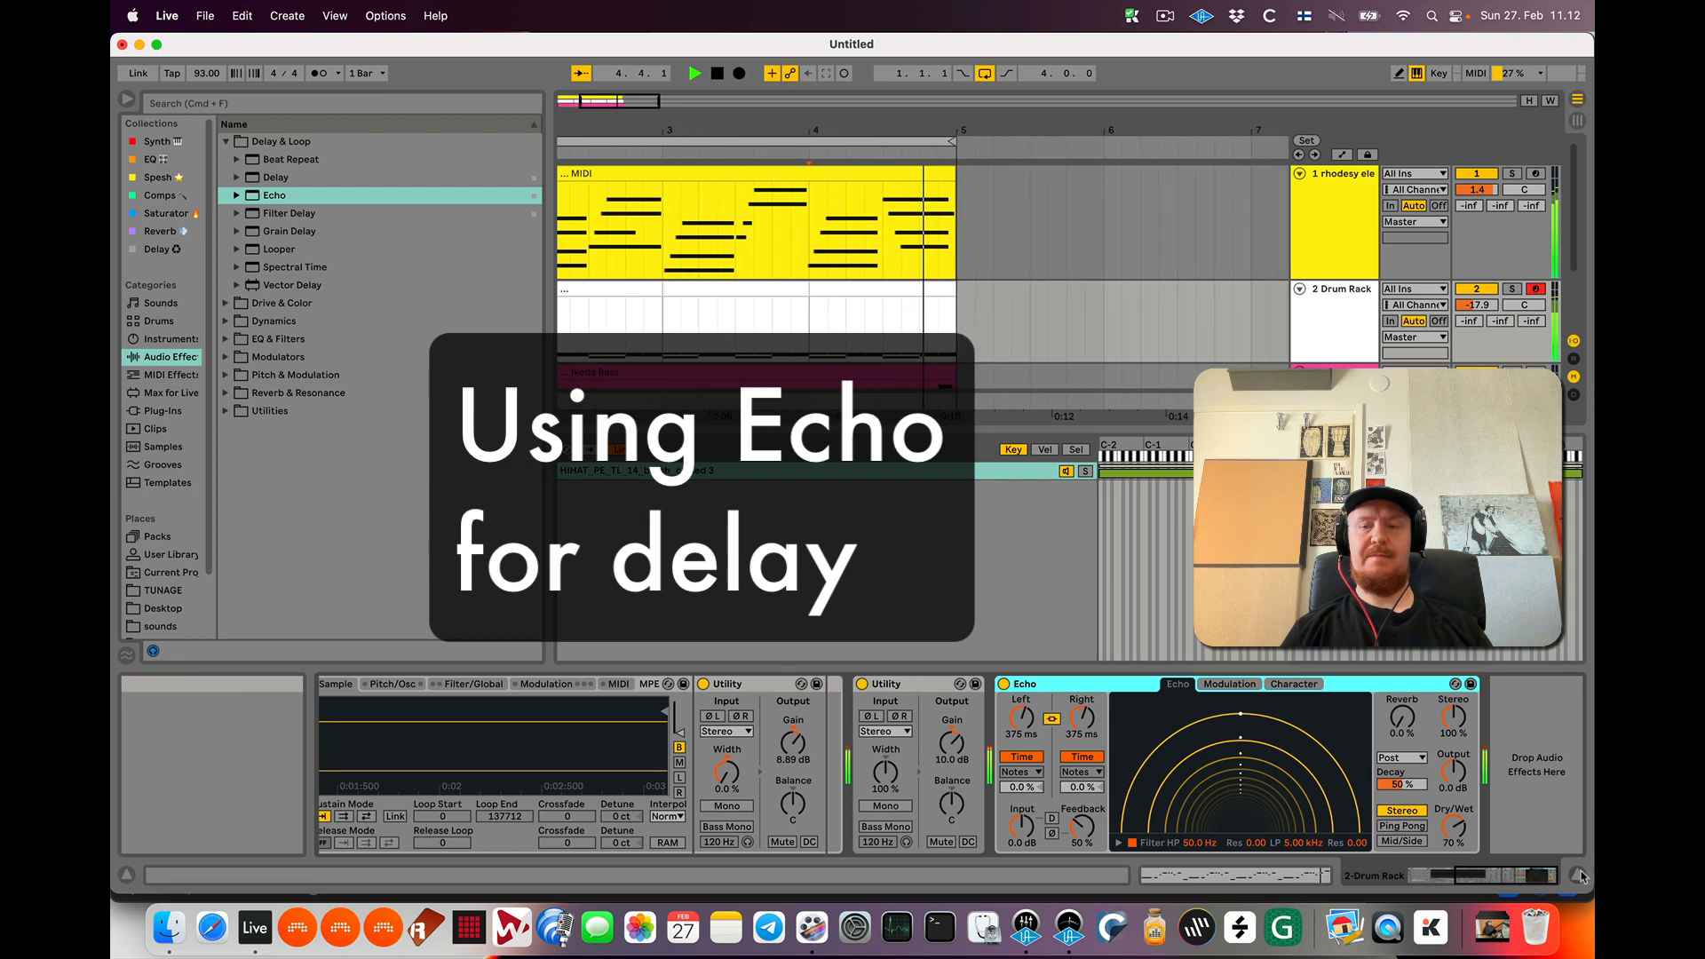
# Set Echo's Dry/Wet on the Drum Rack track to 7.1% and restart playback
pyautogui.click(1577, 875)
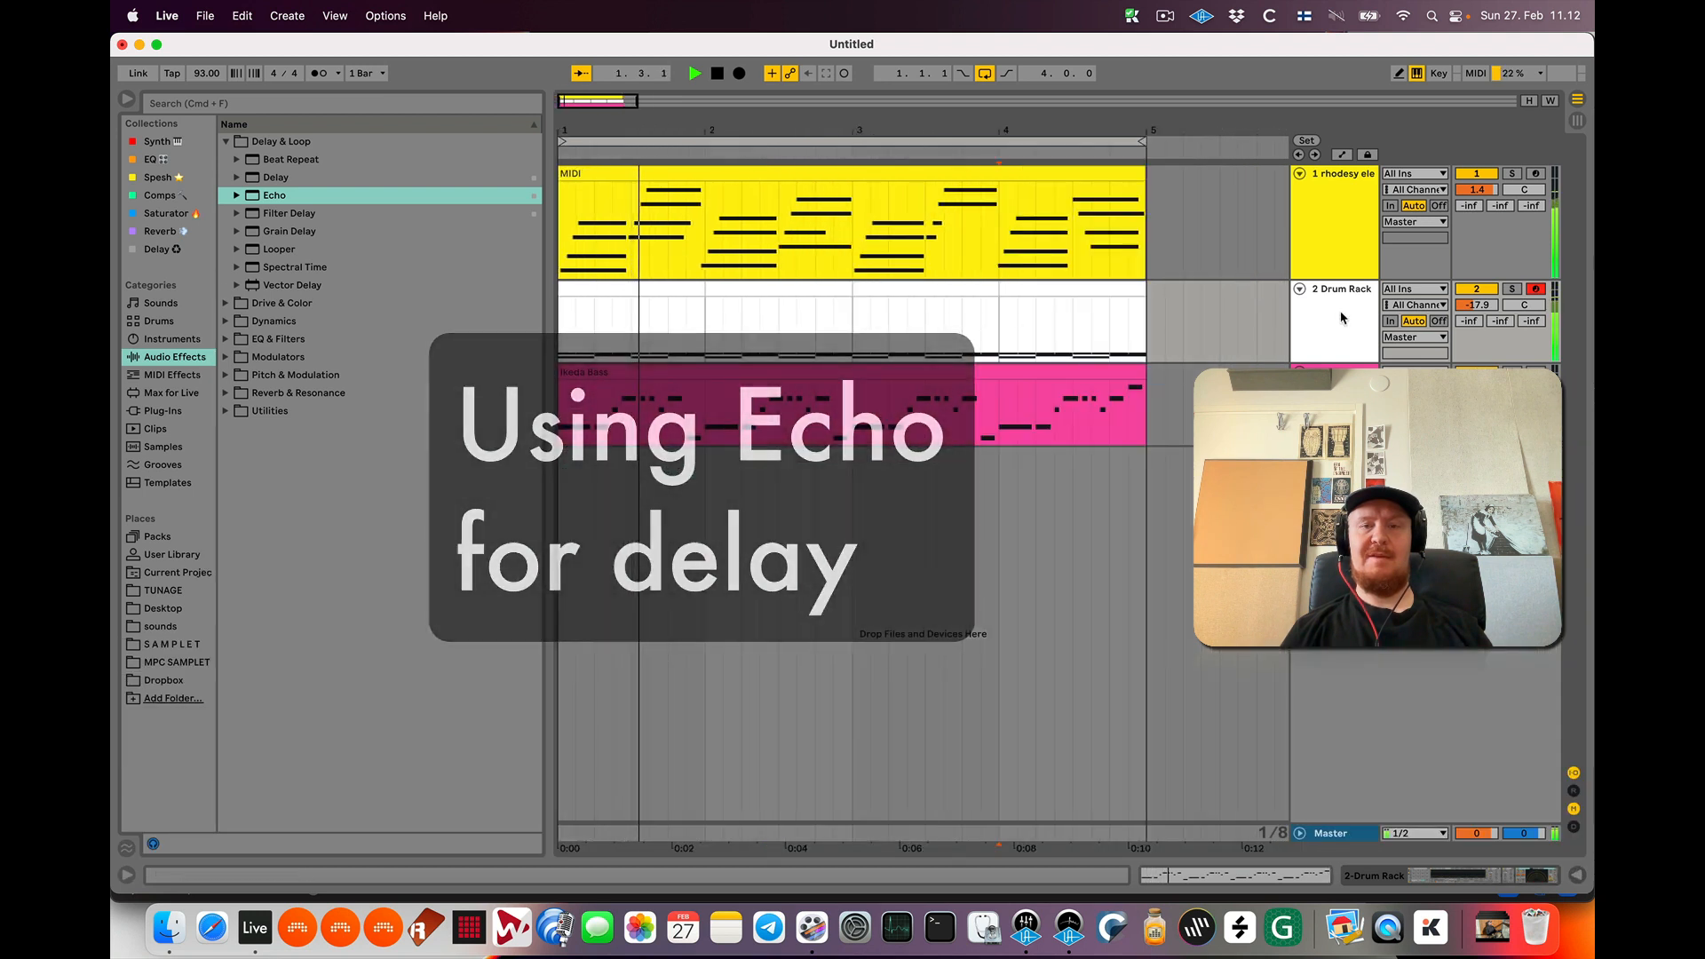
pyautogui.click(1336, 318)
pyautogui.press('space')
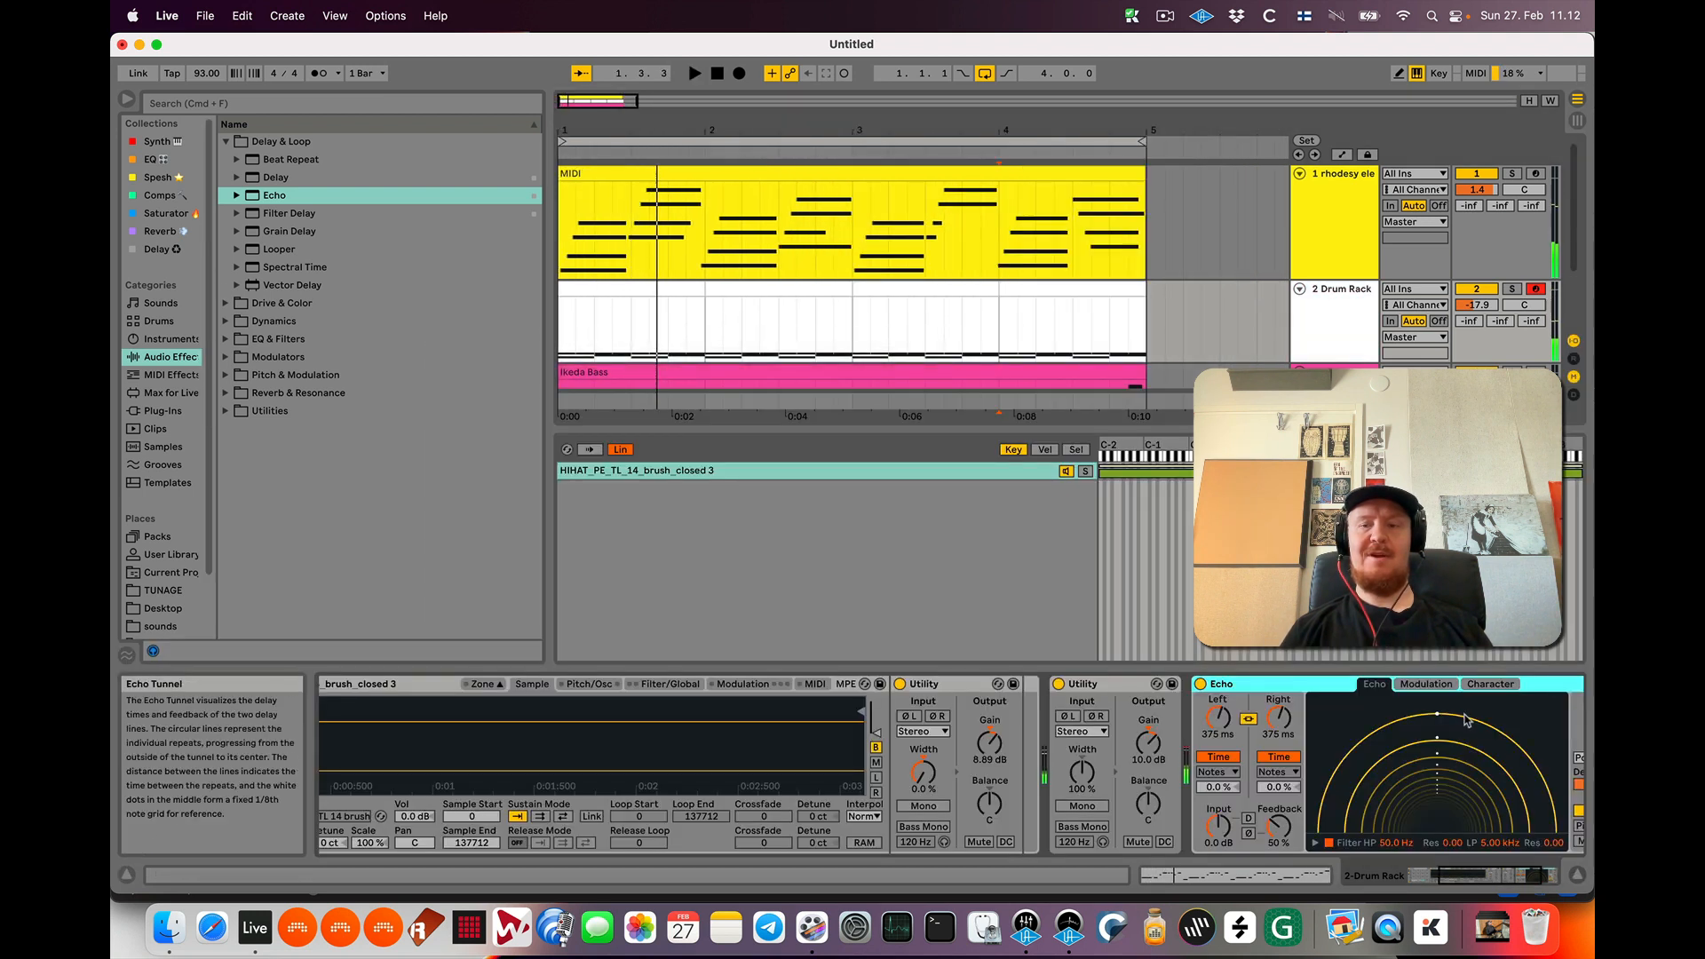
pyautogui.hscroll(4, 1384, 755)
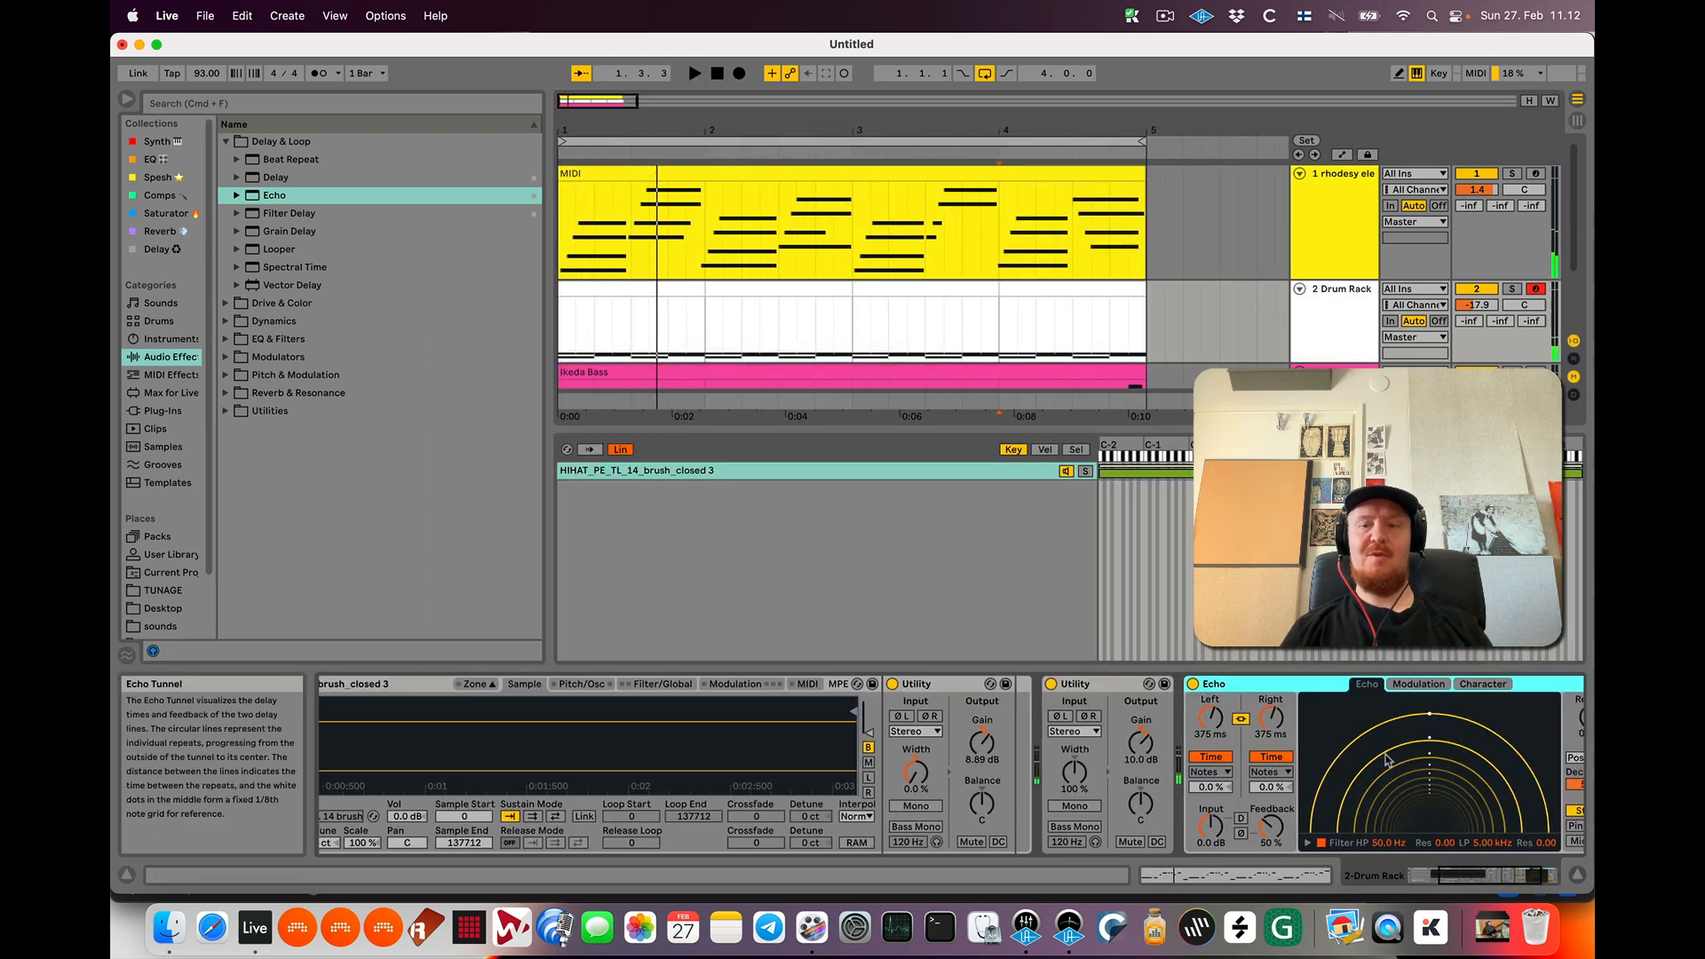
pyautogui.moveTo(1454, 826); pyautogui.dragTo(1454, 895)
pyautogui.press('space')
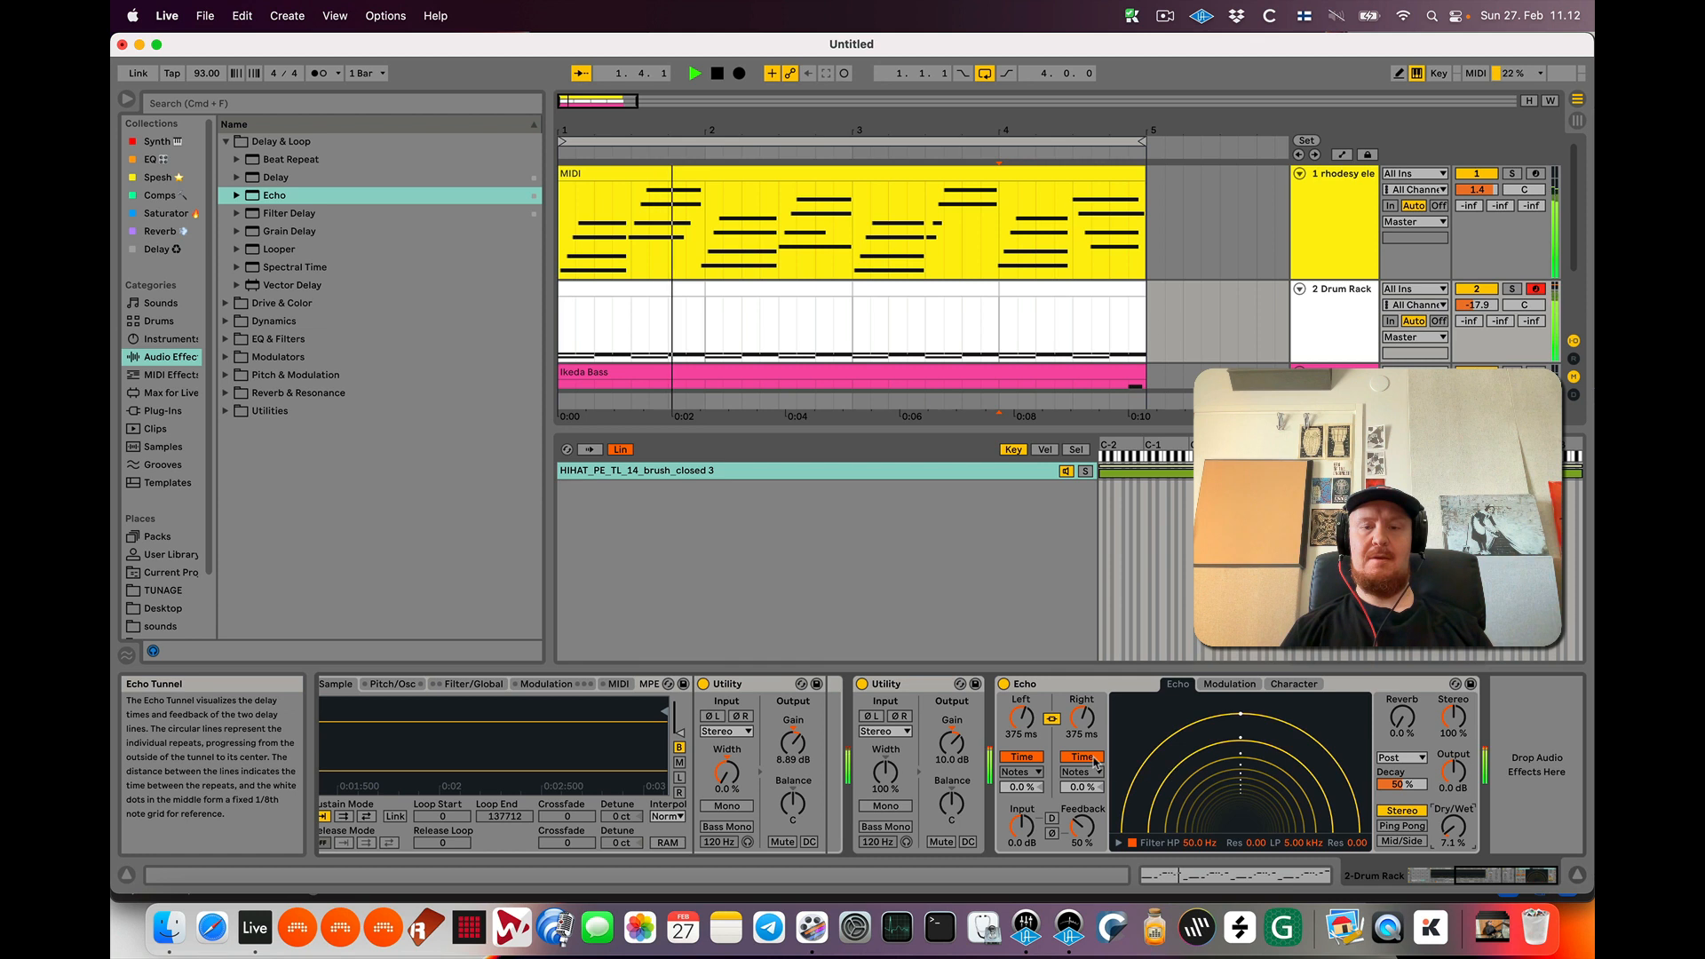
# Sync Echo's left and right delays at 1/16 notes, with offsets of 1.2% left and -1.6% right
pyautogui.click(1022, 757)
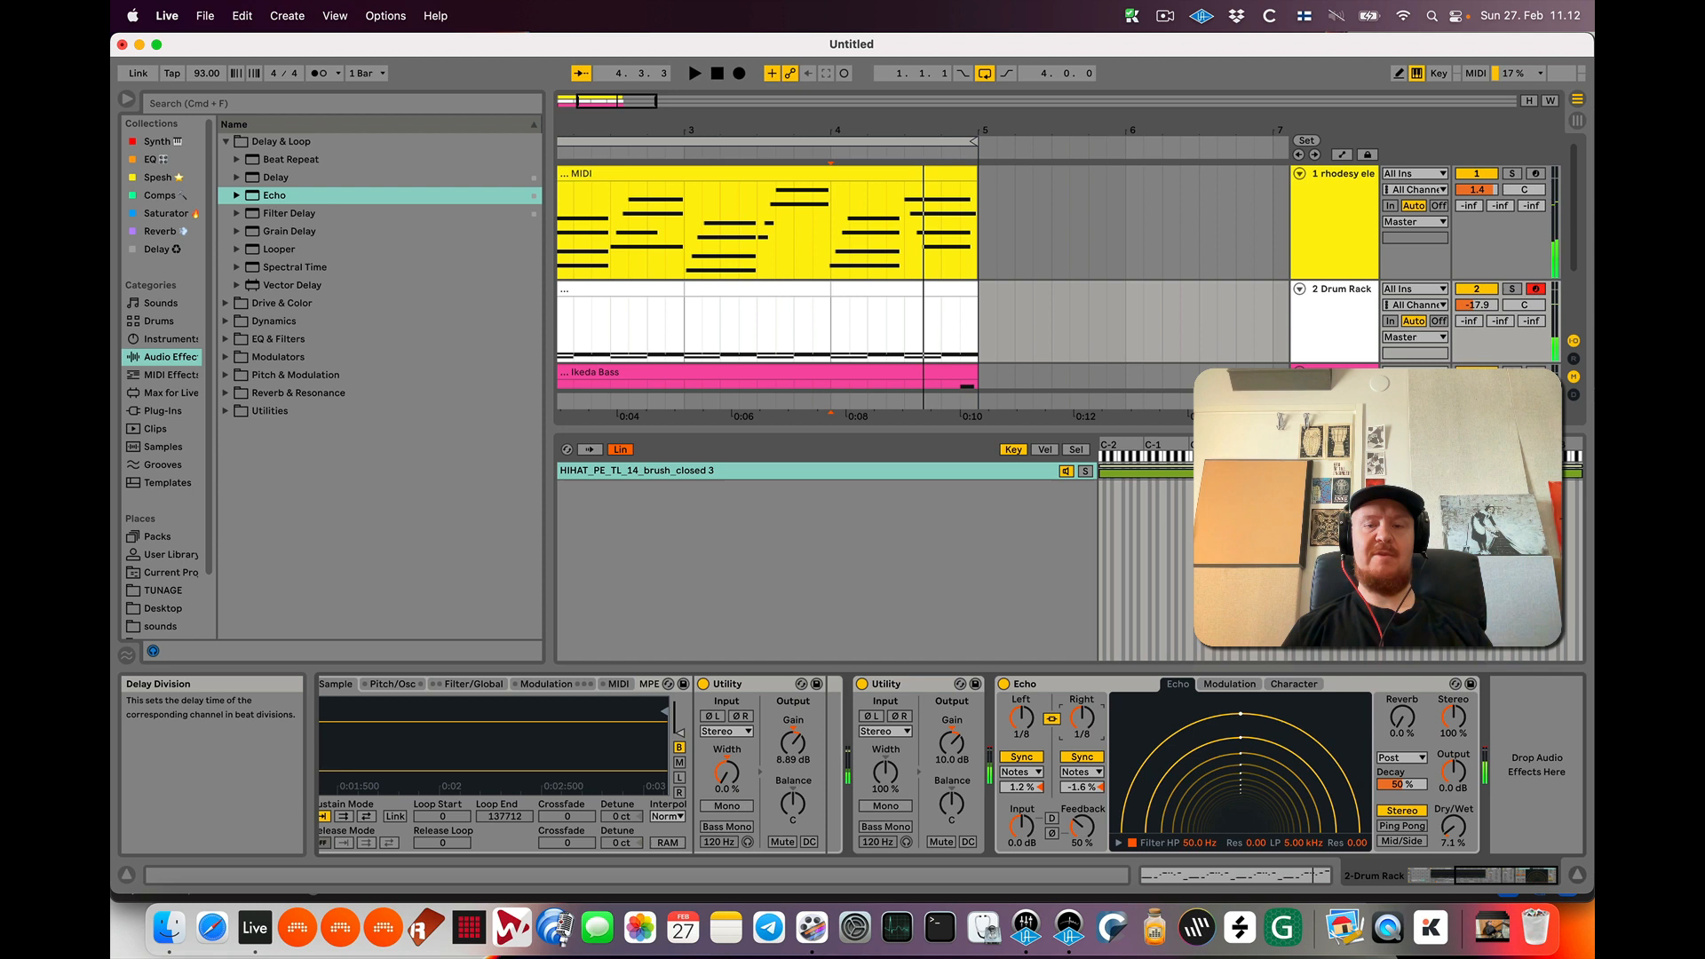
pyautogui.moveTo(1086, 718); pyautogui.dragTo(1089, 724)
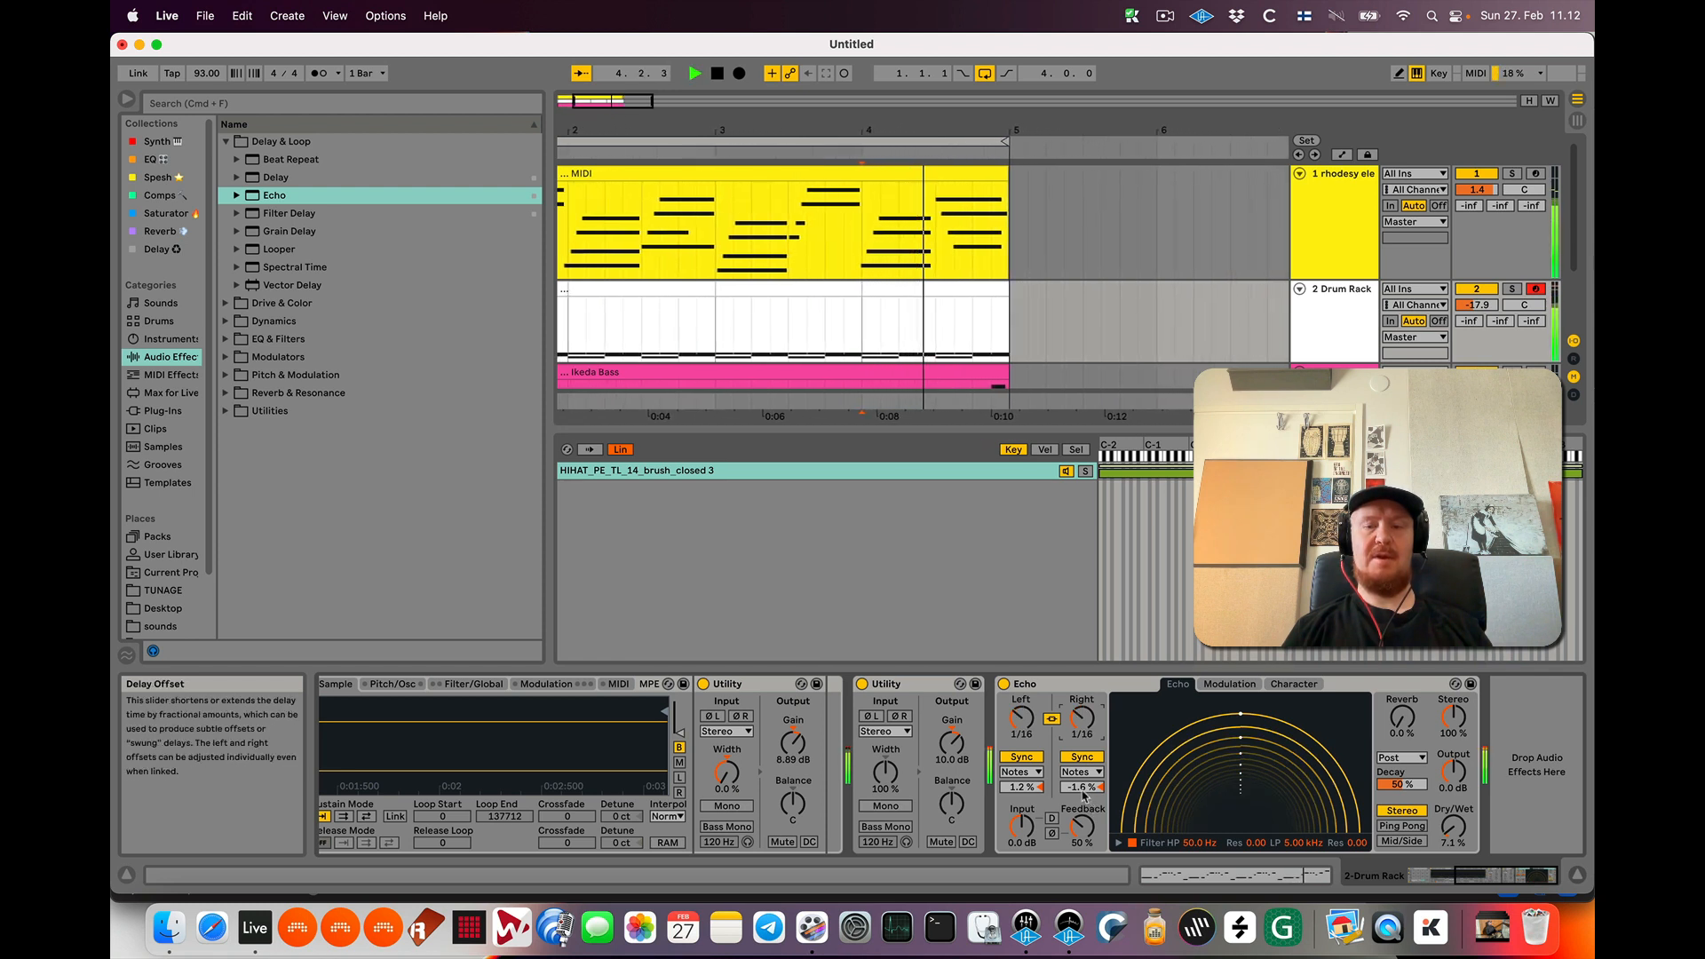
# Set Echo's Feedback to 95% and its Dry/Wet to 12% during playback
pyautogui.moveTo(1084, 824); pyautogui.dragTo(1084, 783)
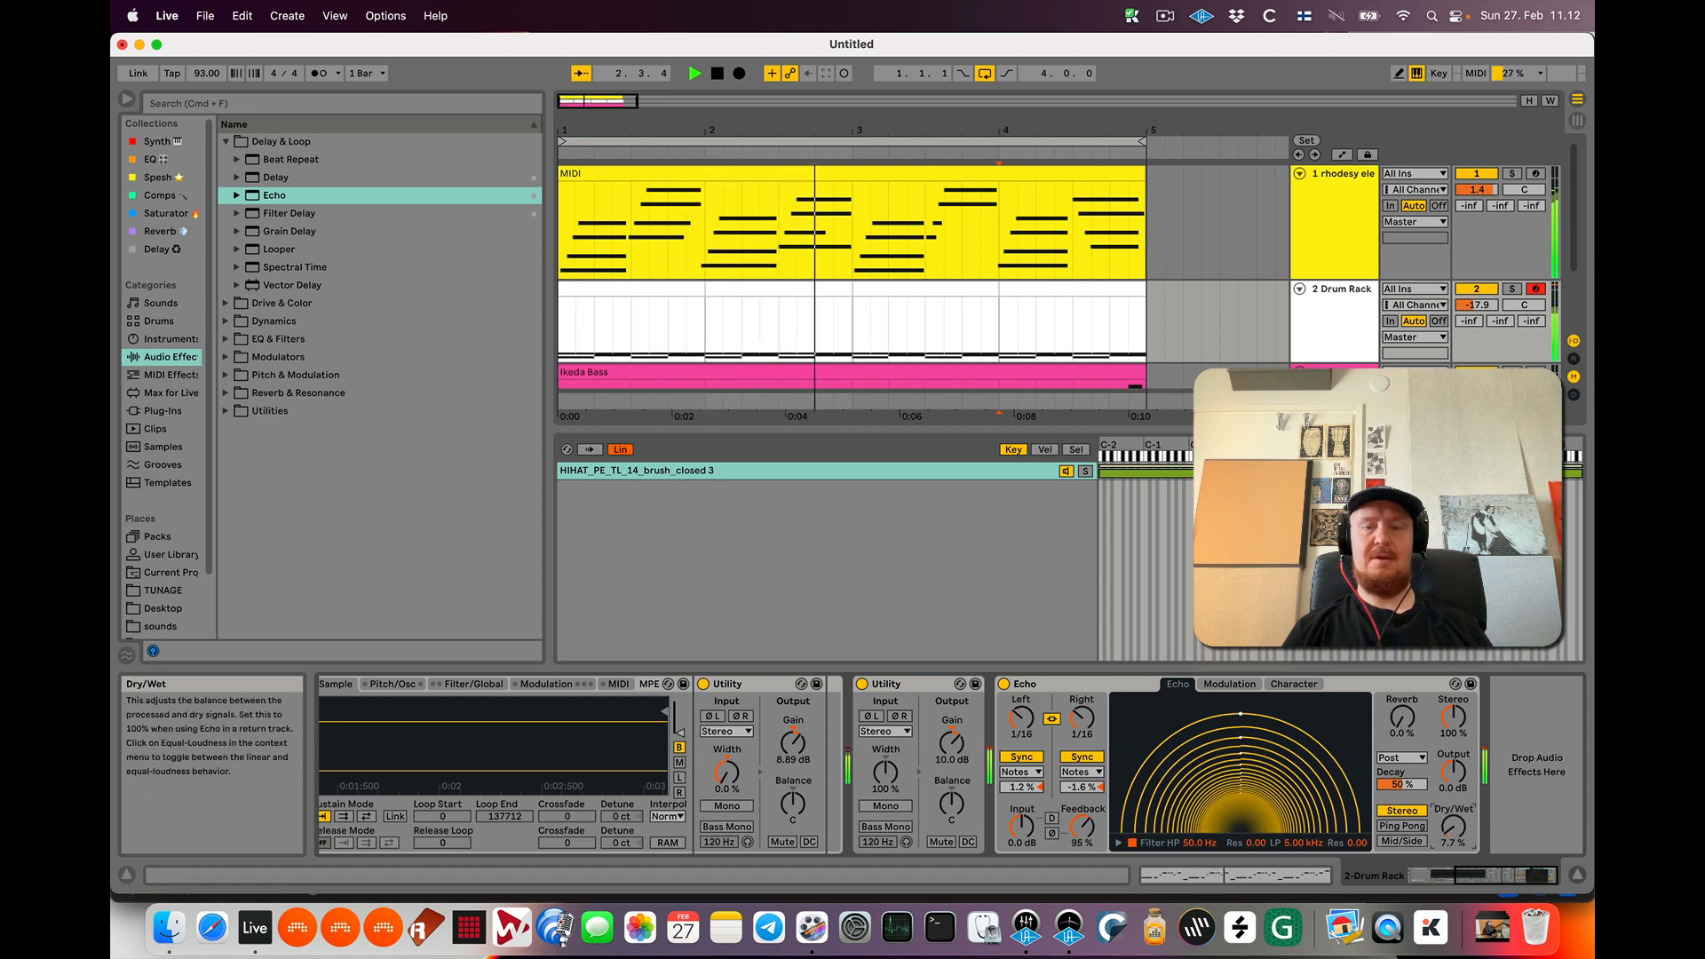
pyautogui.moveTo(1454, 827); pyautogui.dragTo(1454, 826)
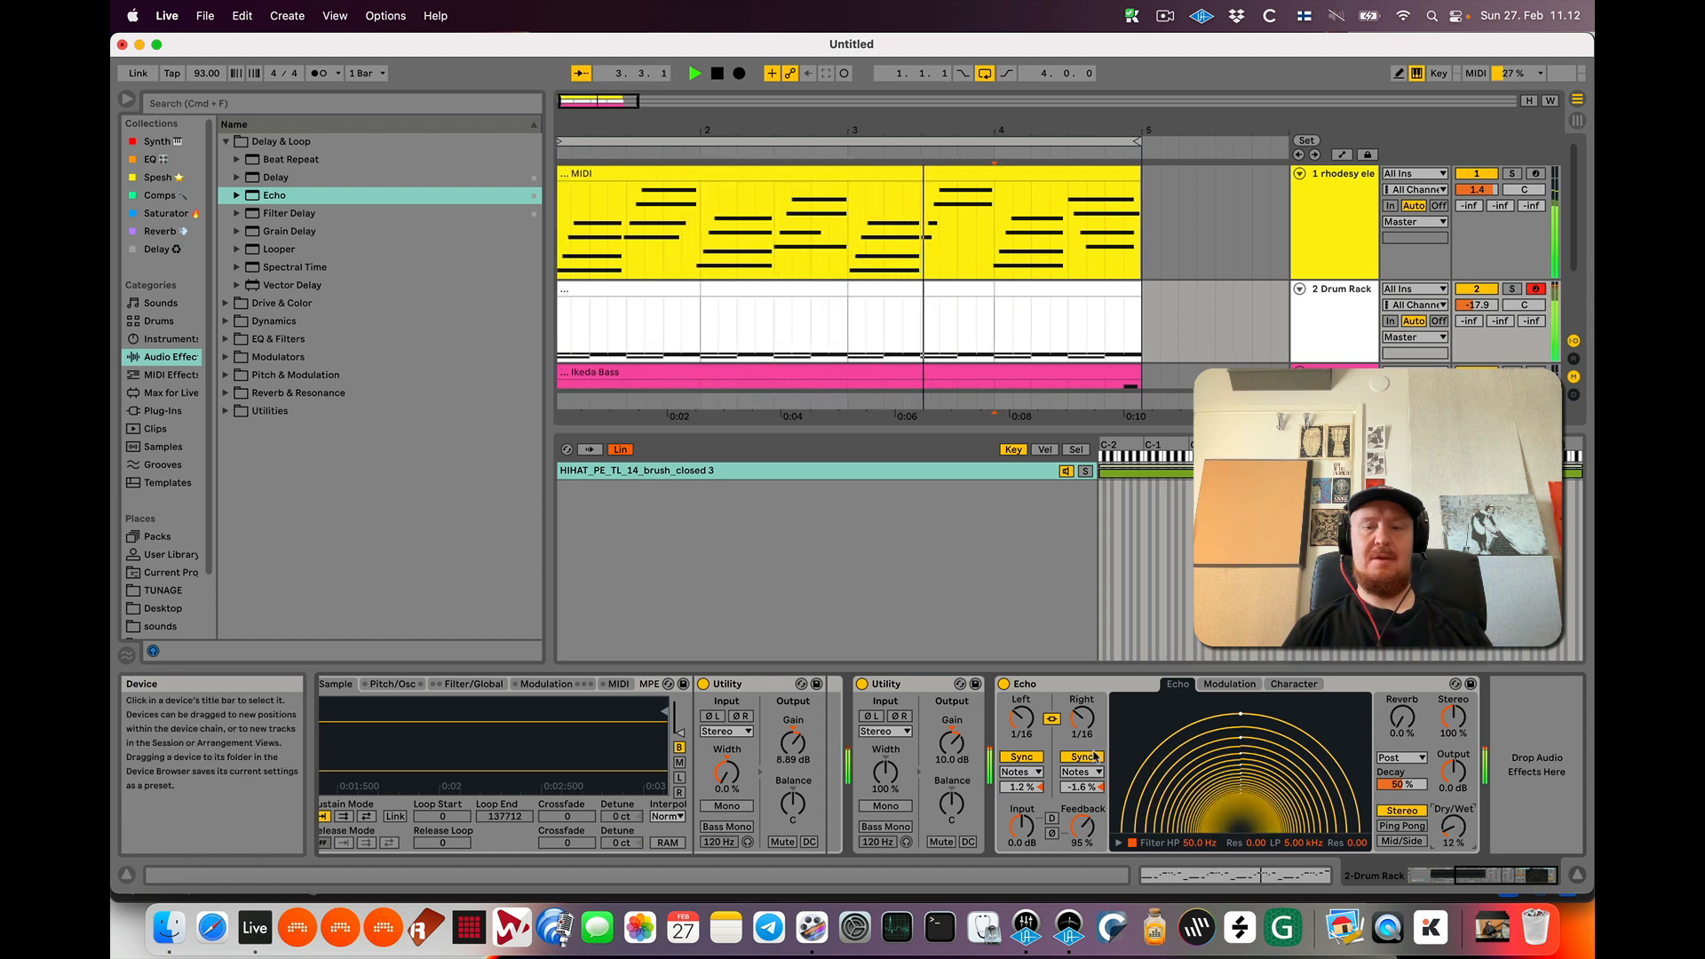
# Set Echo's left and right delay times to 1/8 and play the loop to hear the delay
pyautogui.moveTo(1086, 720); pyautogui.dragTo(1087, 734)
pyautogui.moveTo(1086, 720); pyautogui.dragTo(1086, 693)
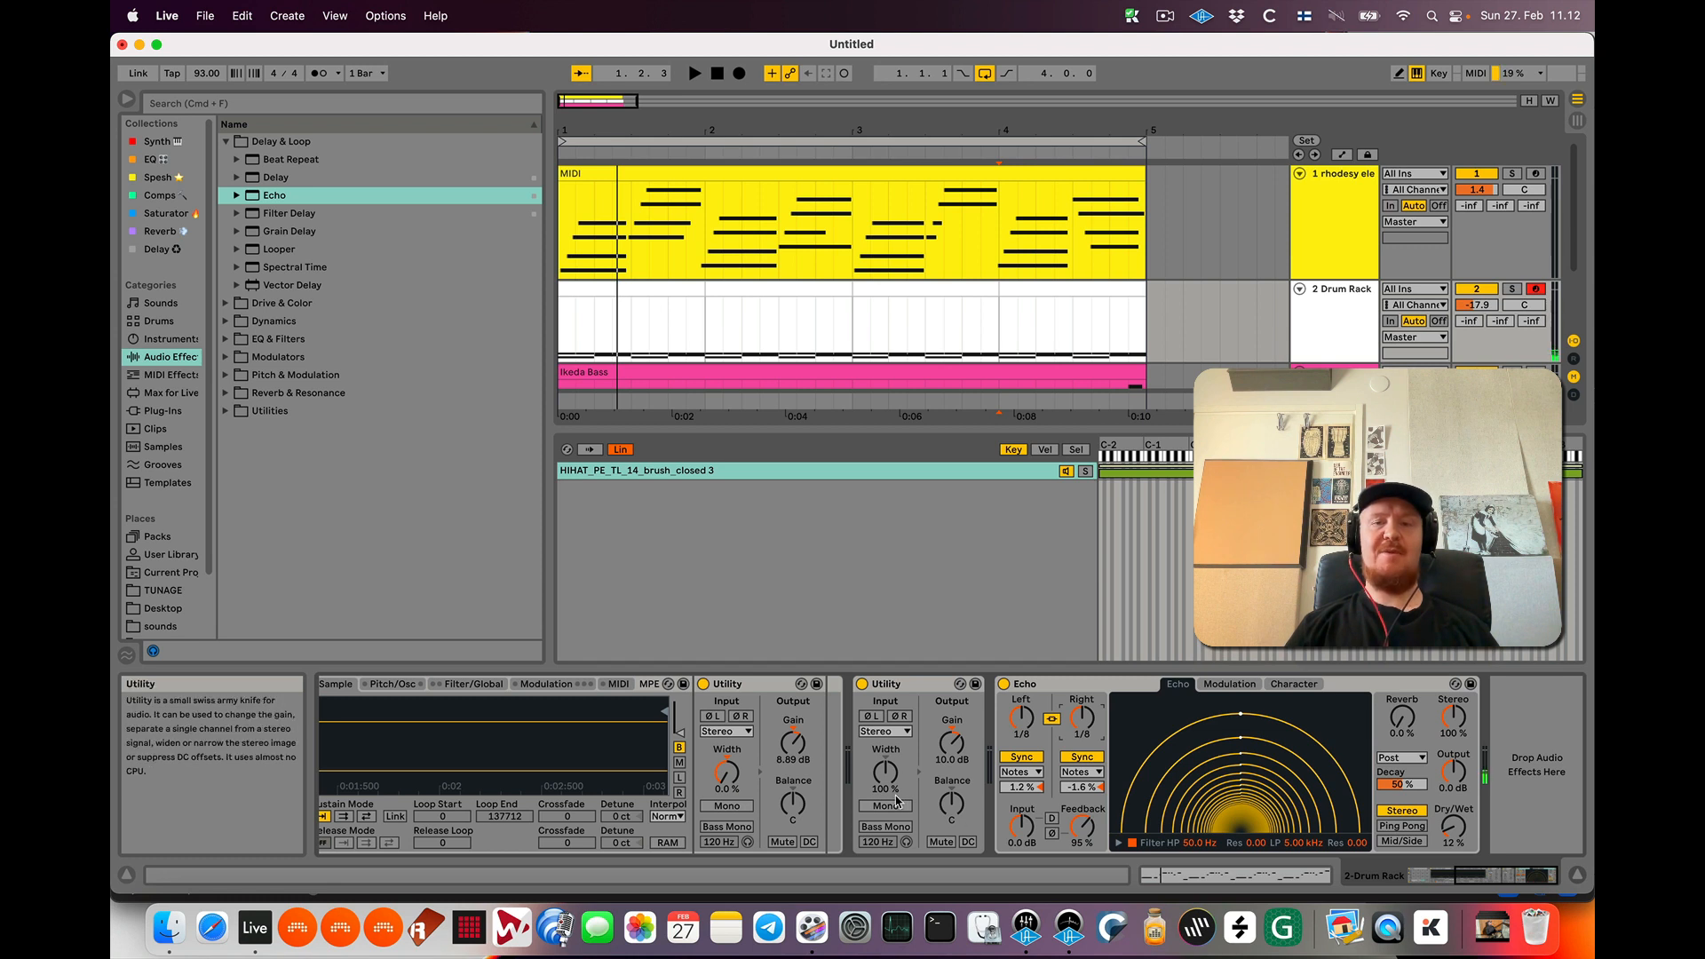
pyautogui.press('space')
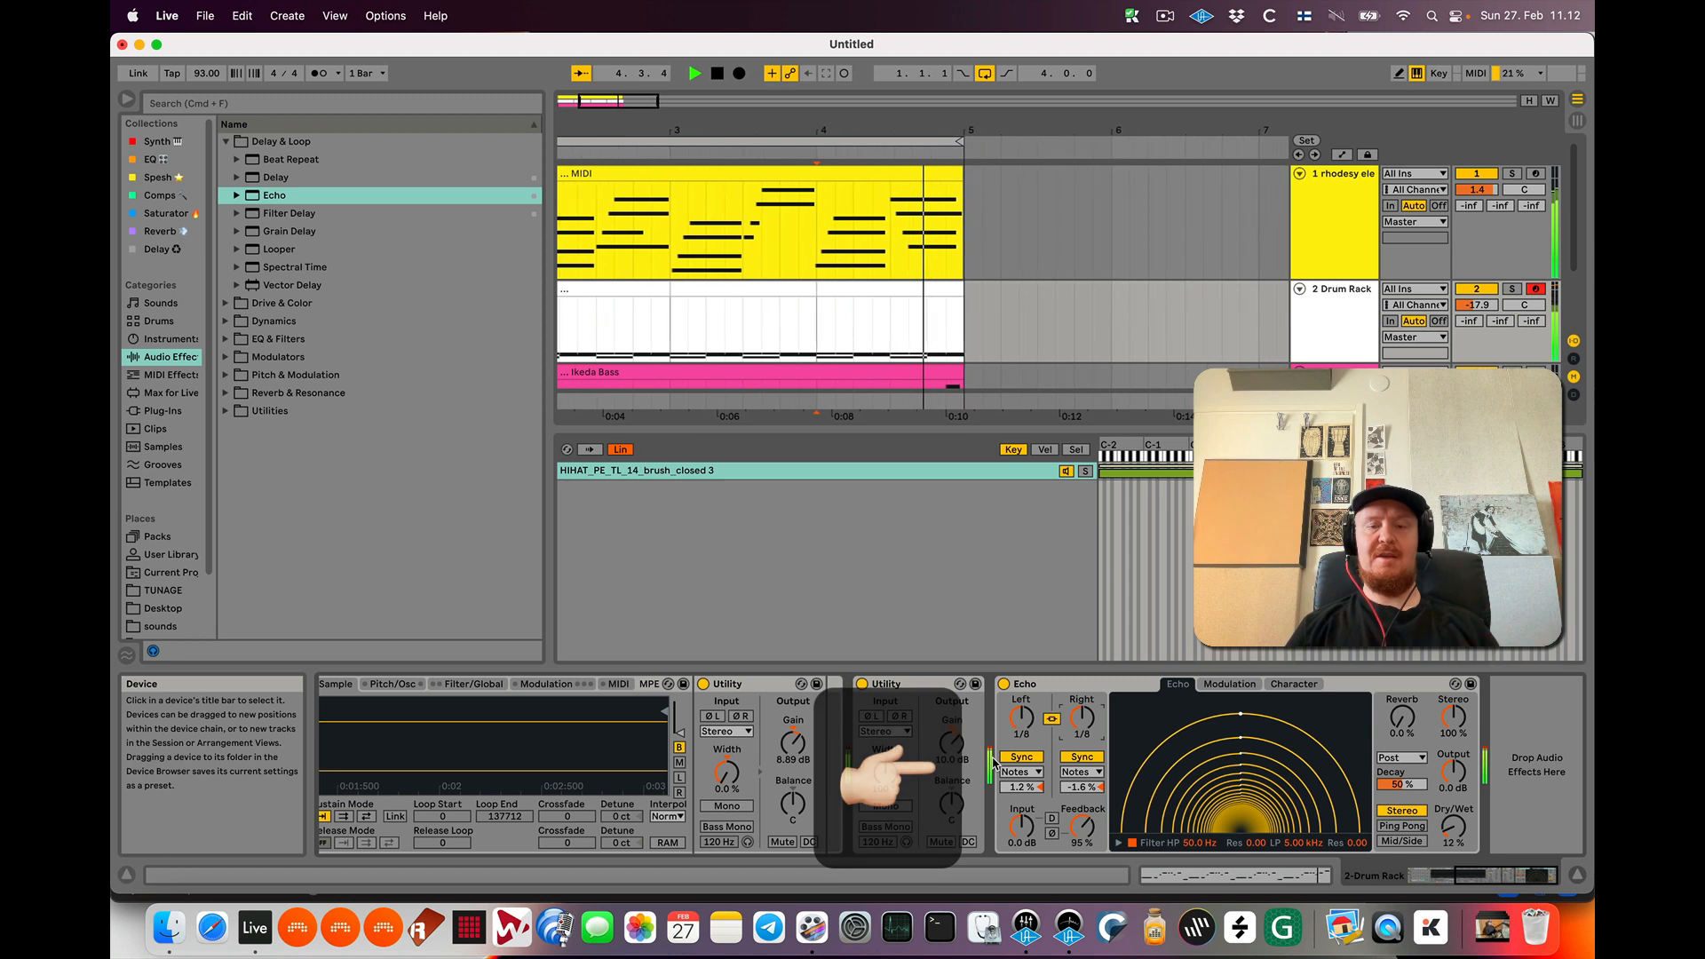
pyautogui.press('space')
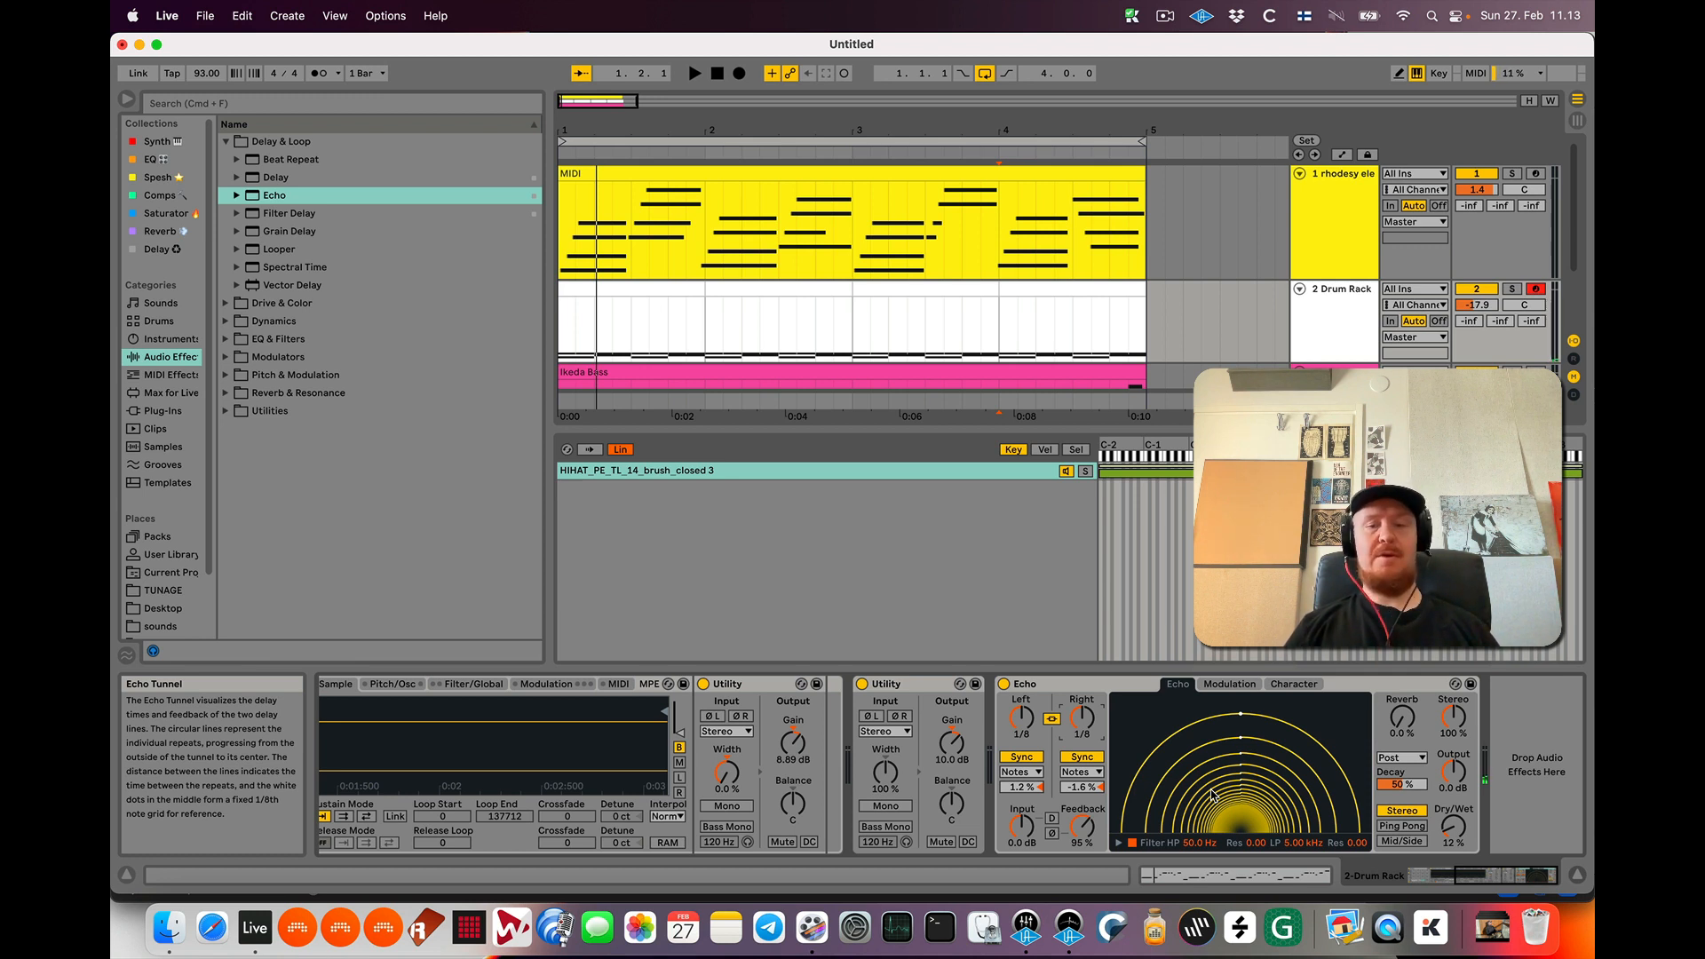
# Try a higher Echo Dry/Wet amount, undo that change and replay the loop
pyautogui.moveTo(1453, 824); pyautogui.dragTo(1454, 764)
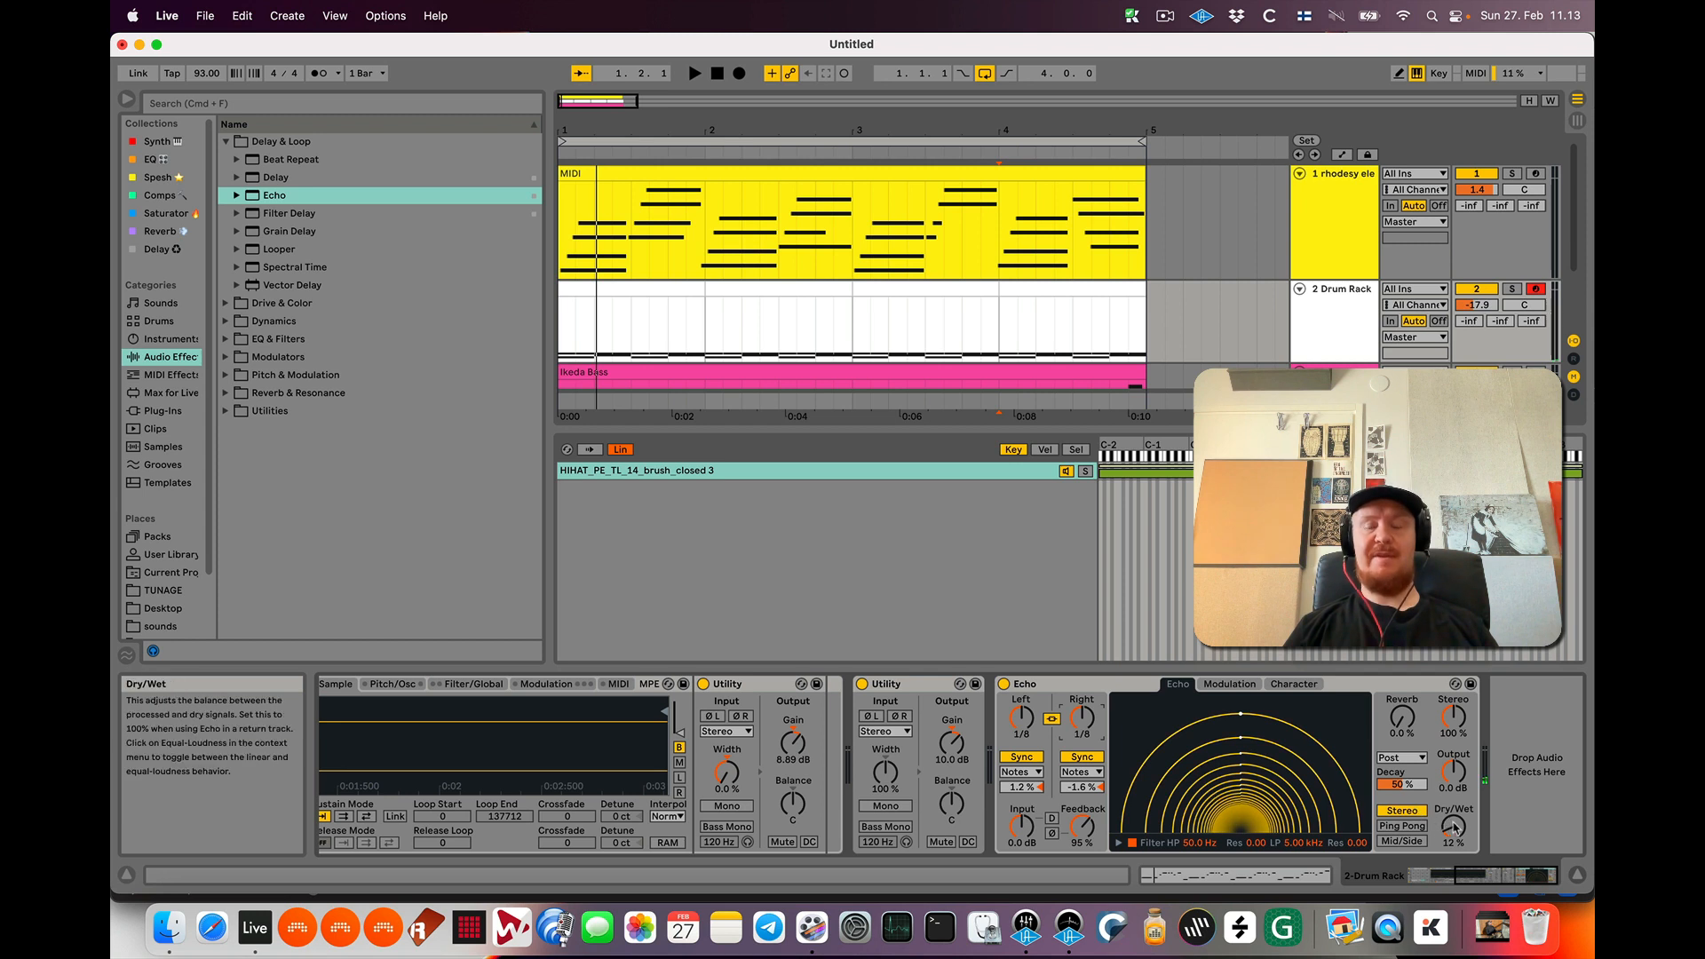
pyautogui.press('space')
pyautogui.press('space')
pyautogui.press('super+z')
pyautogui.press('space')
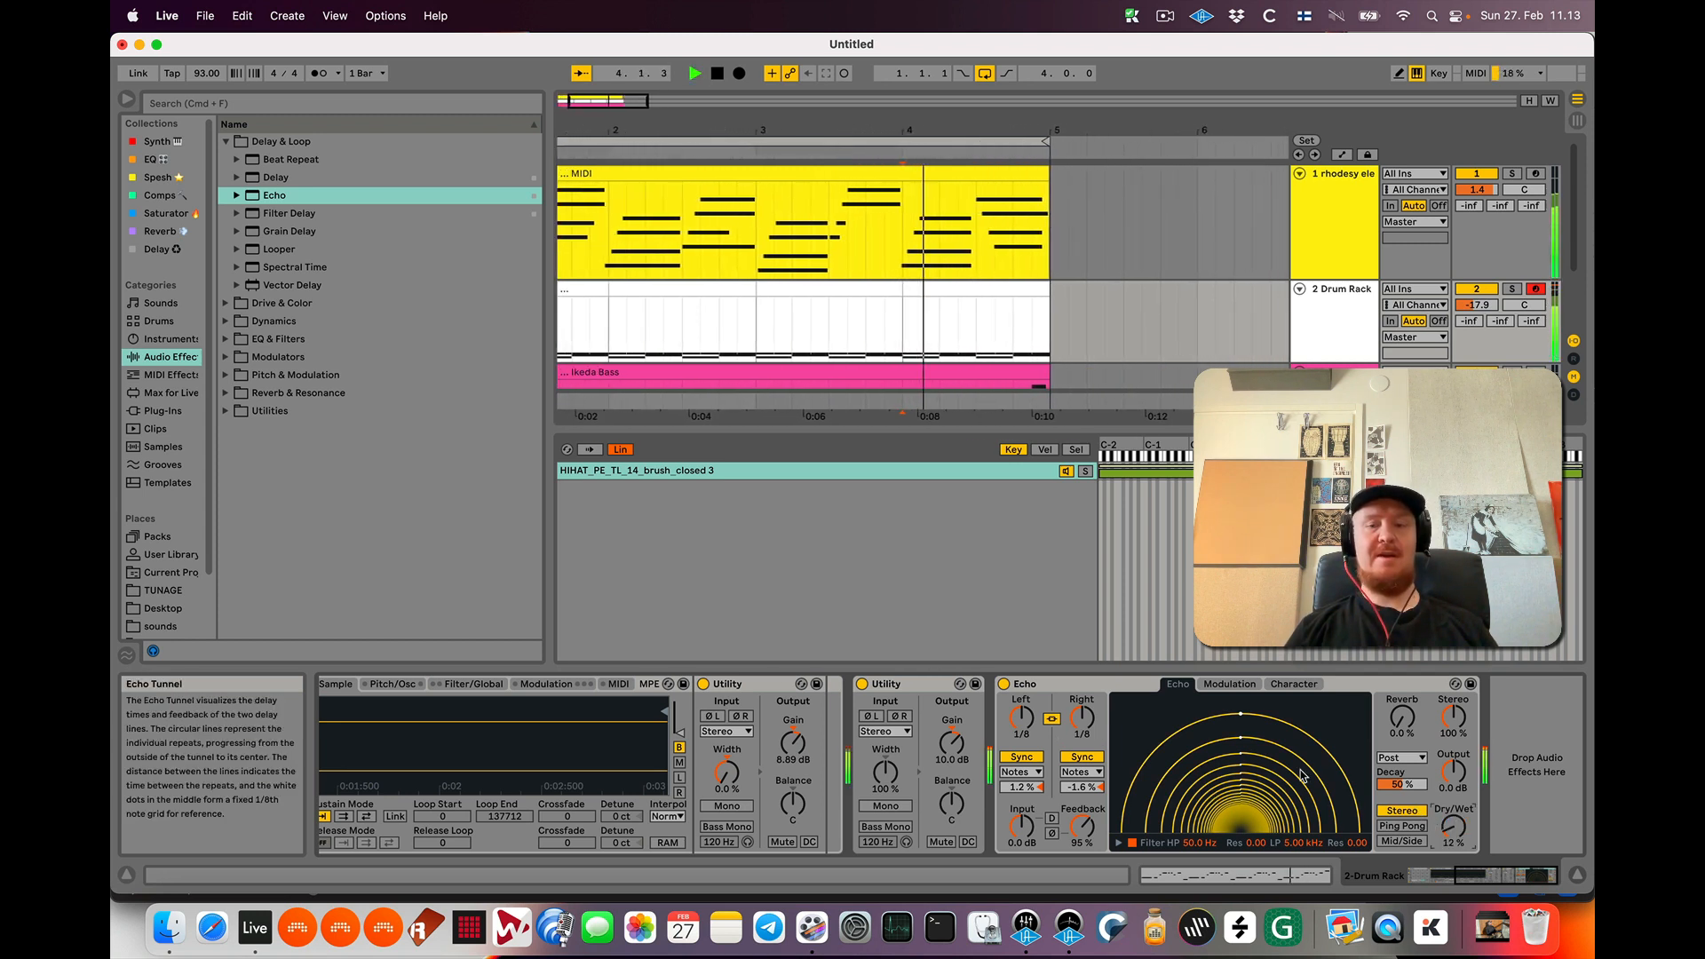
pyautogui.press('space')
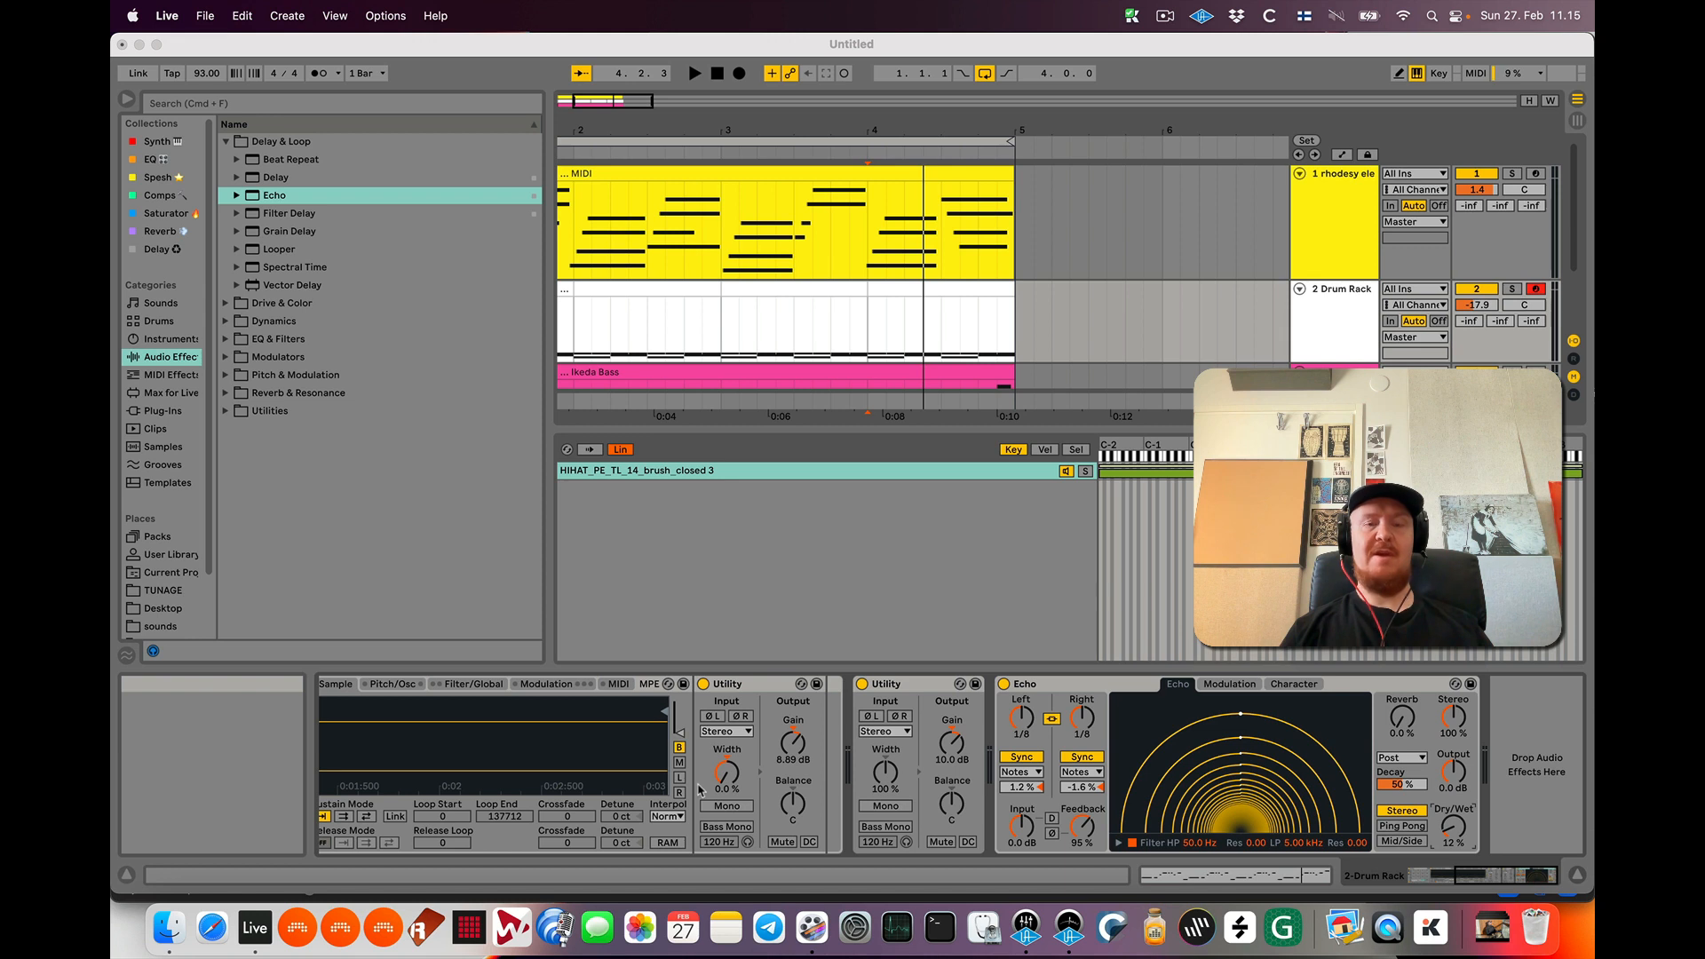
# Bypass the second Utility, just before Echo, and play the loop without its gain boost
pyautogui.hscroll(-3, 699, 789)
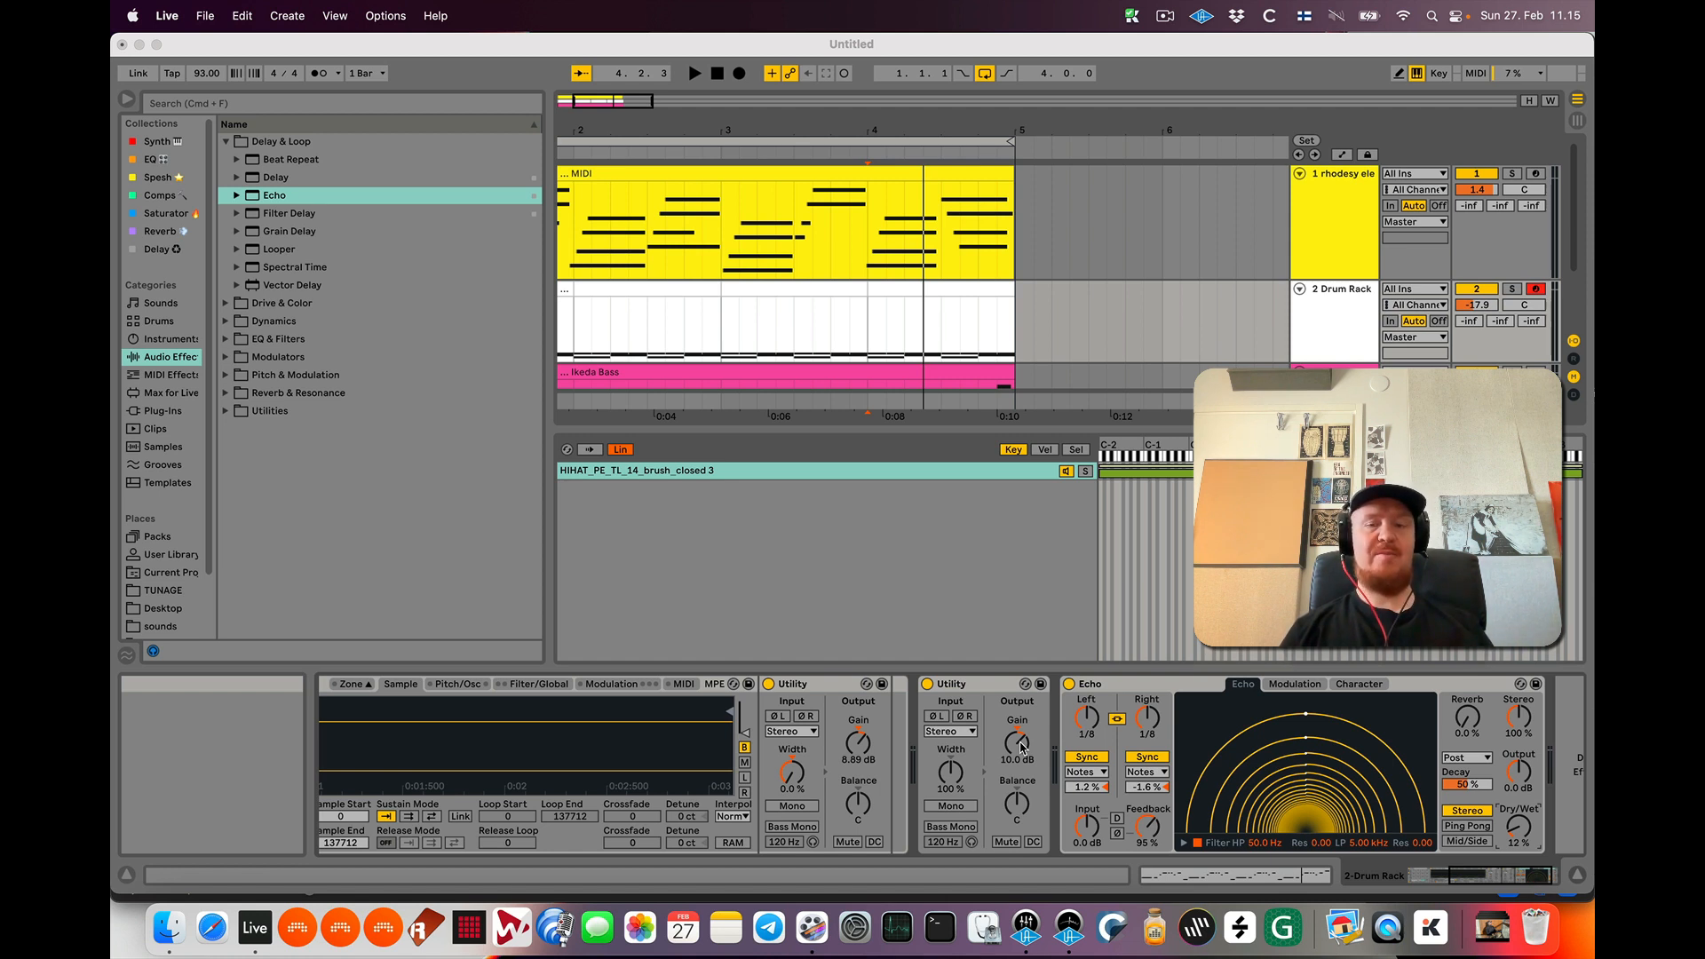
pyautogui.click(930, 690)
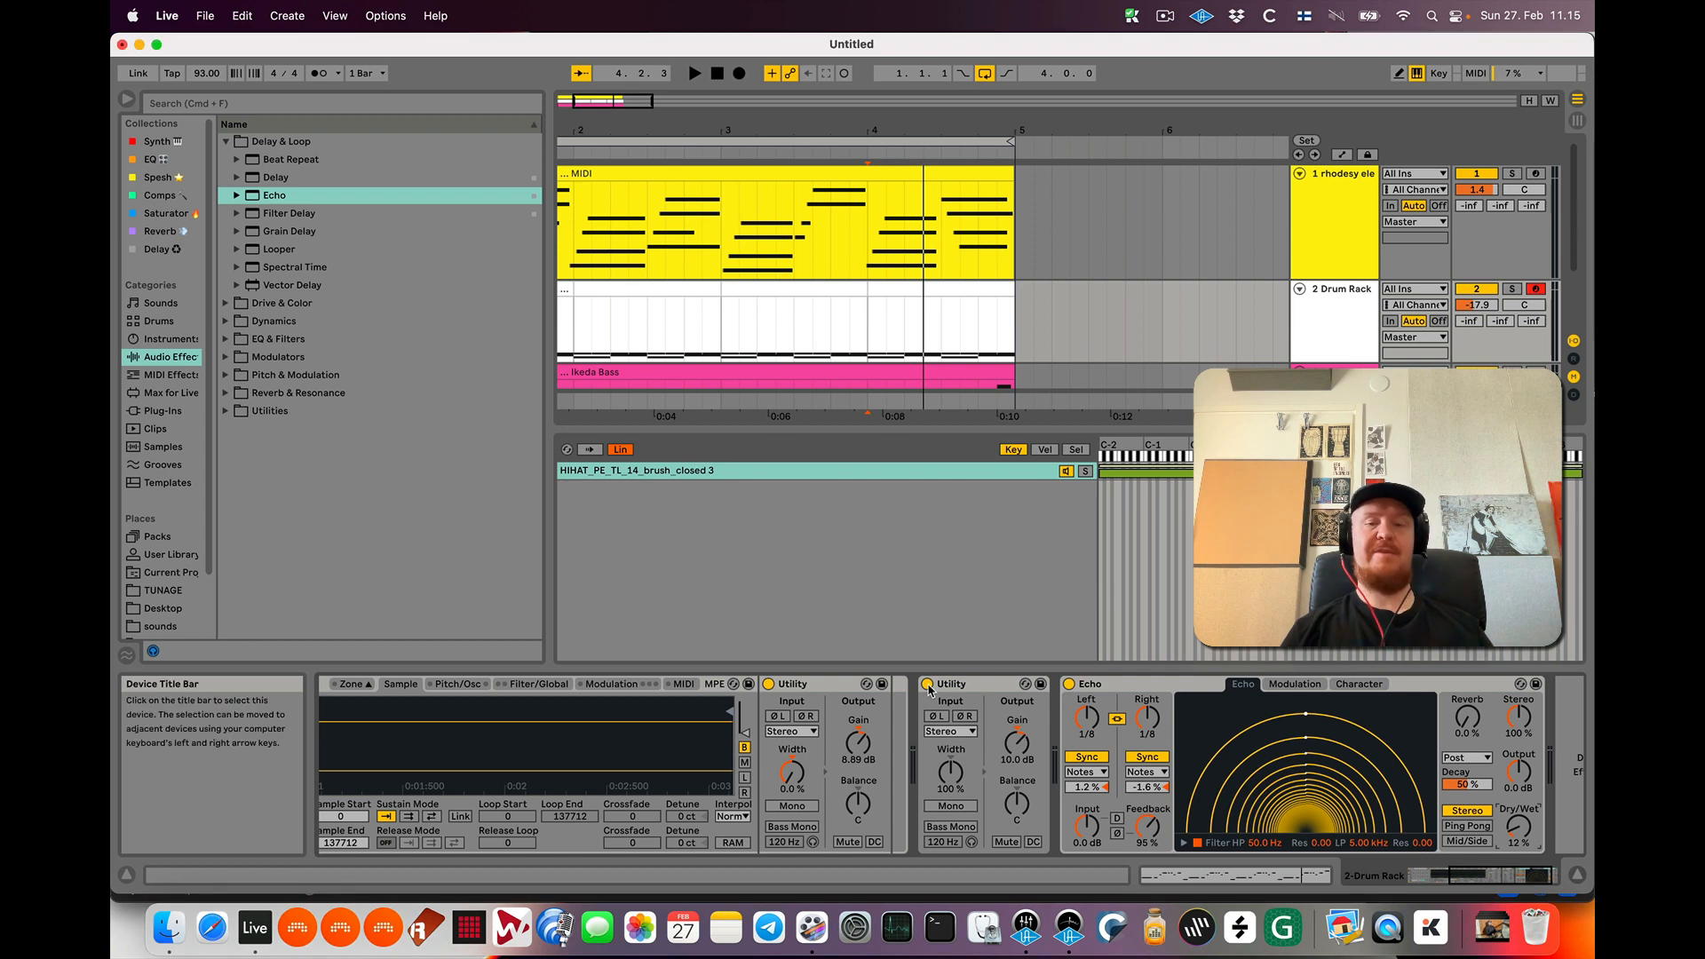
pyautogui.click(928, 686)
pyautogui.press('space')
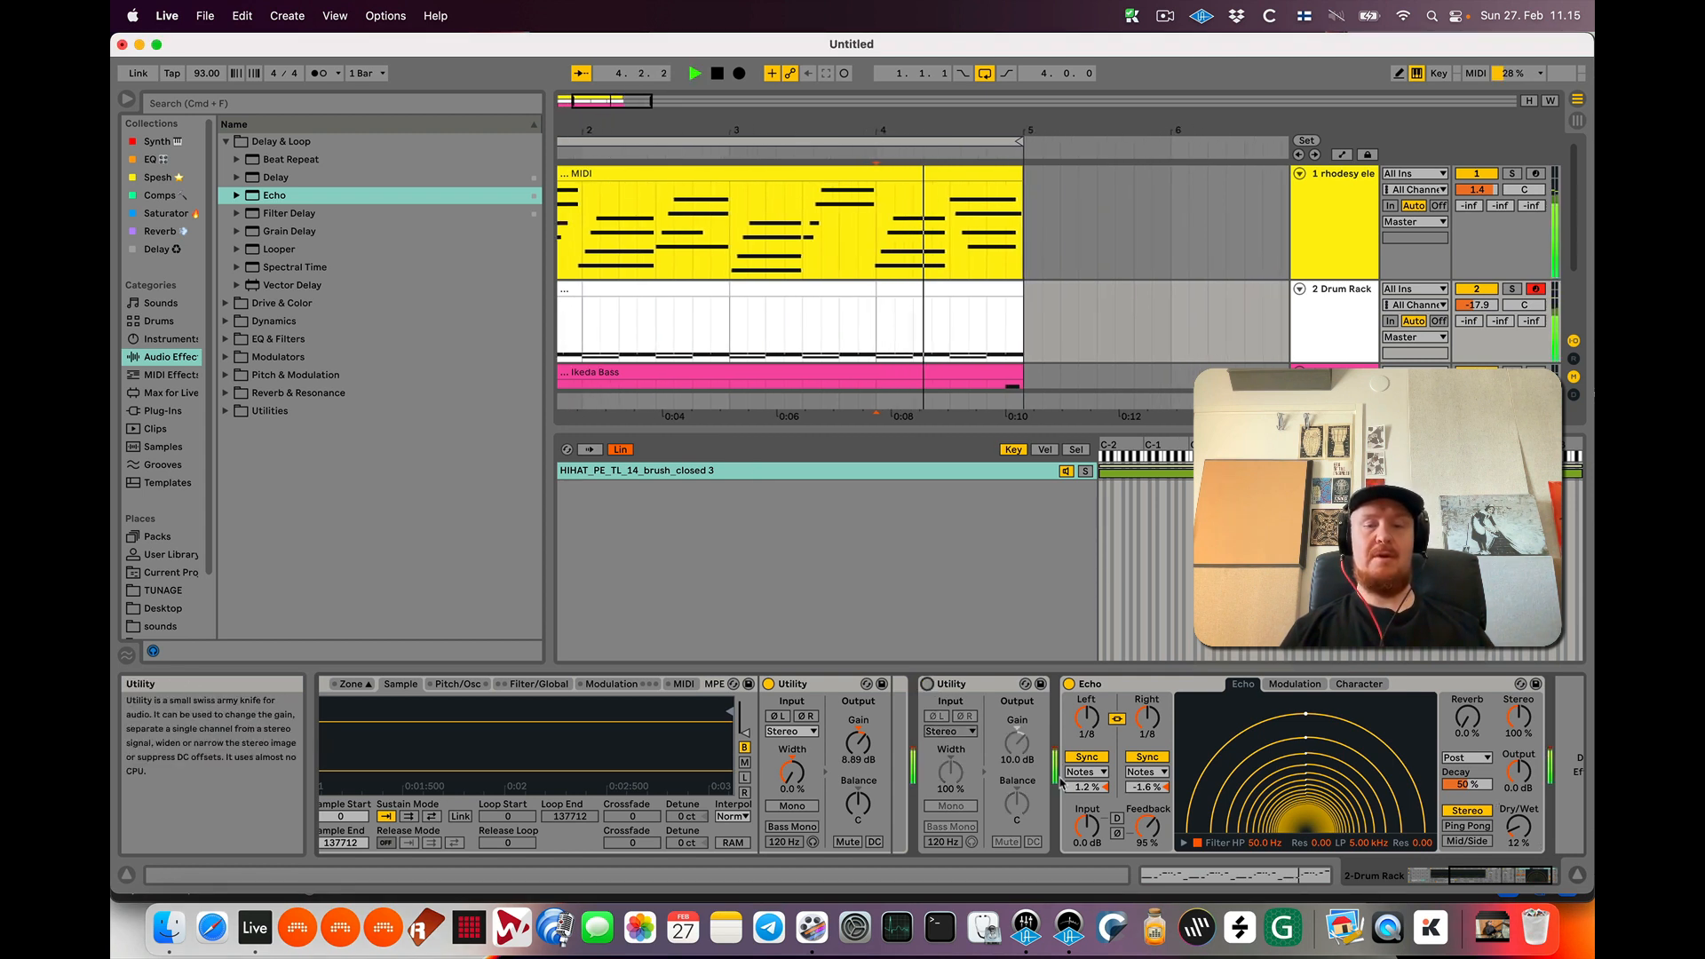
pyautogui.press('space')
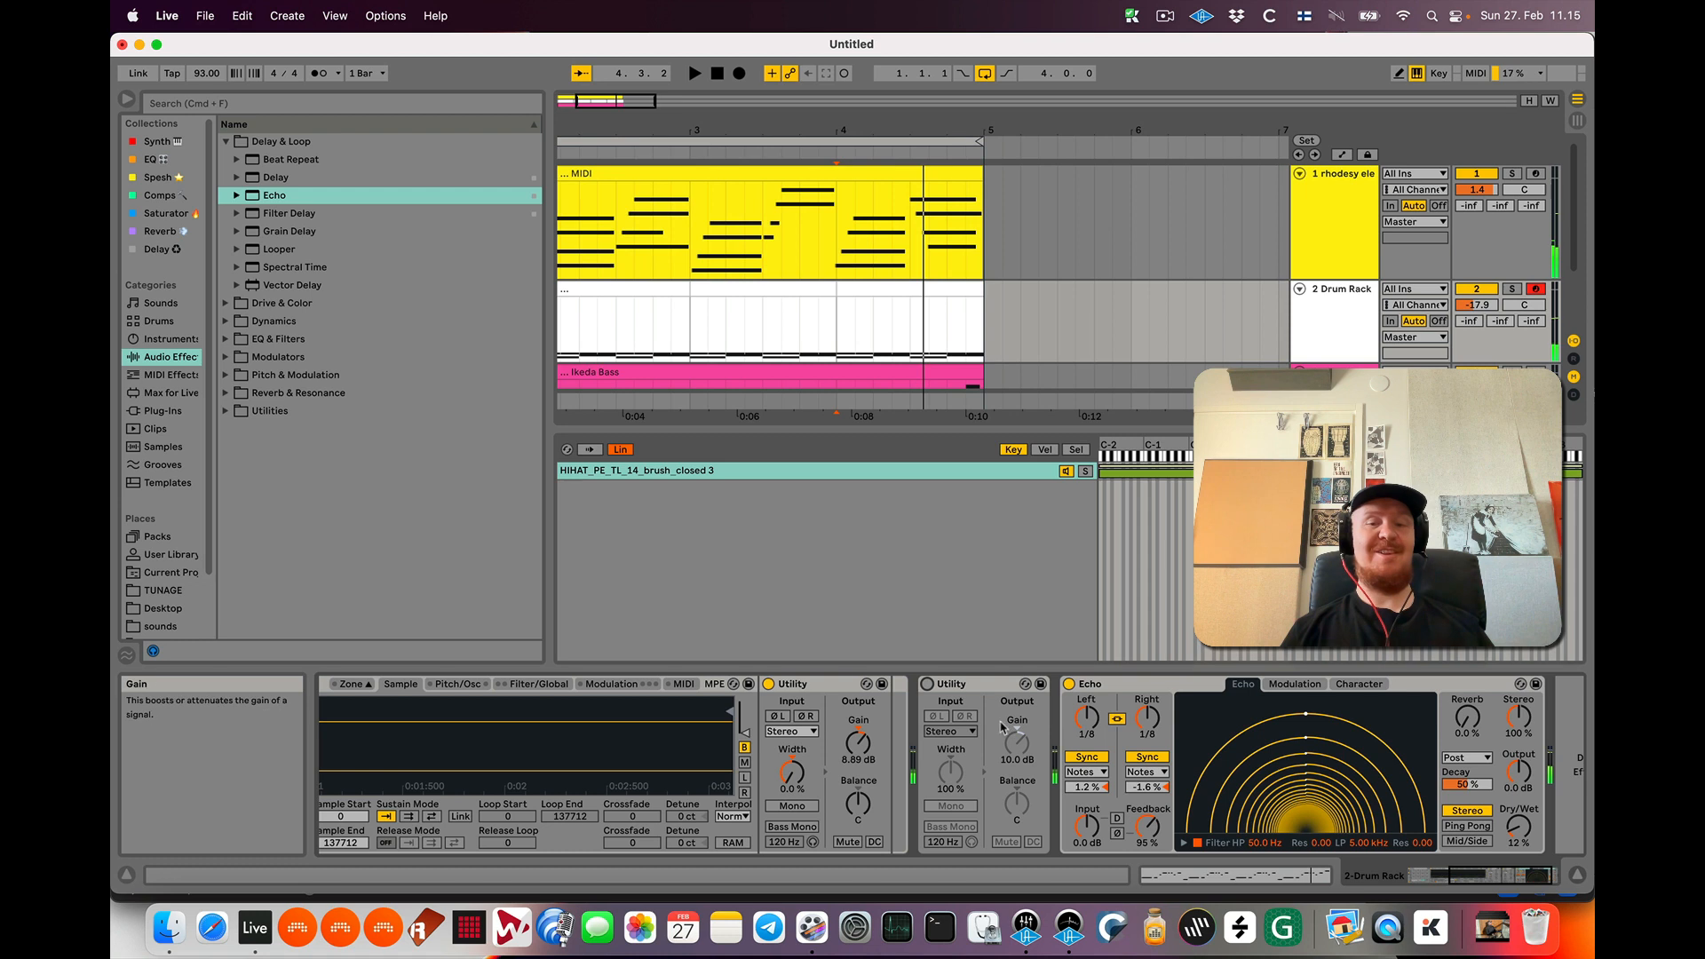
# Reactivate the second Utility with its gain at -17.8 dB and raise the Drum Rack track's volume to 2.8 dB while playing the loop
pyautogui.click(926, 686)
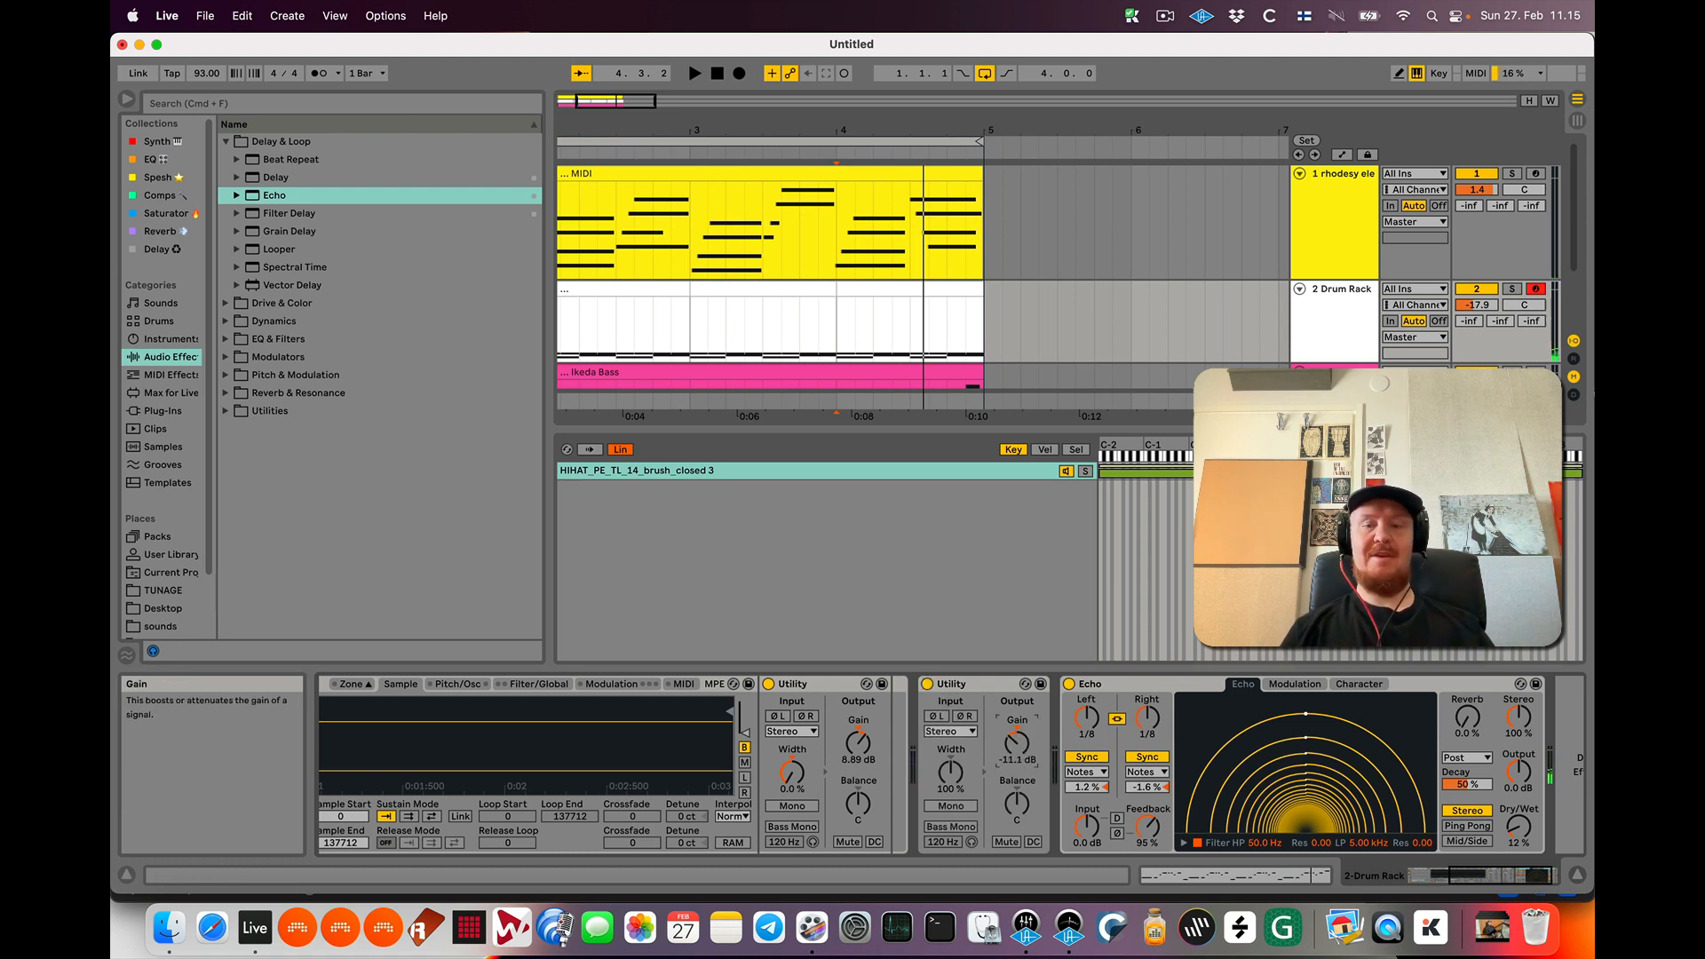
pyautogui.press('space')
pyautogui.moveTo(1017, 743); pyautogui.dragTo(1017, 763)
pyautogui.press('space')
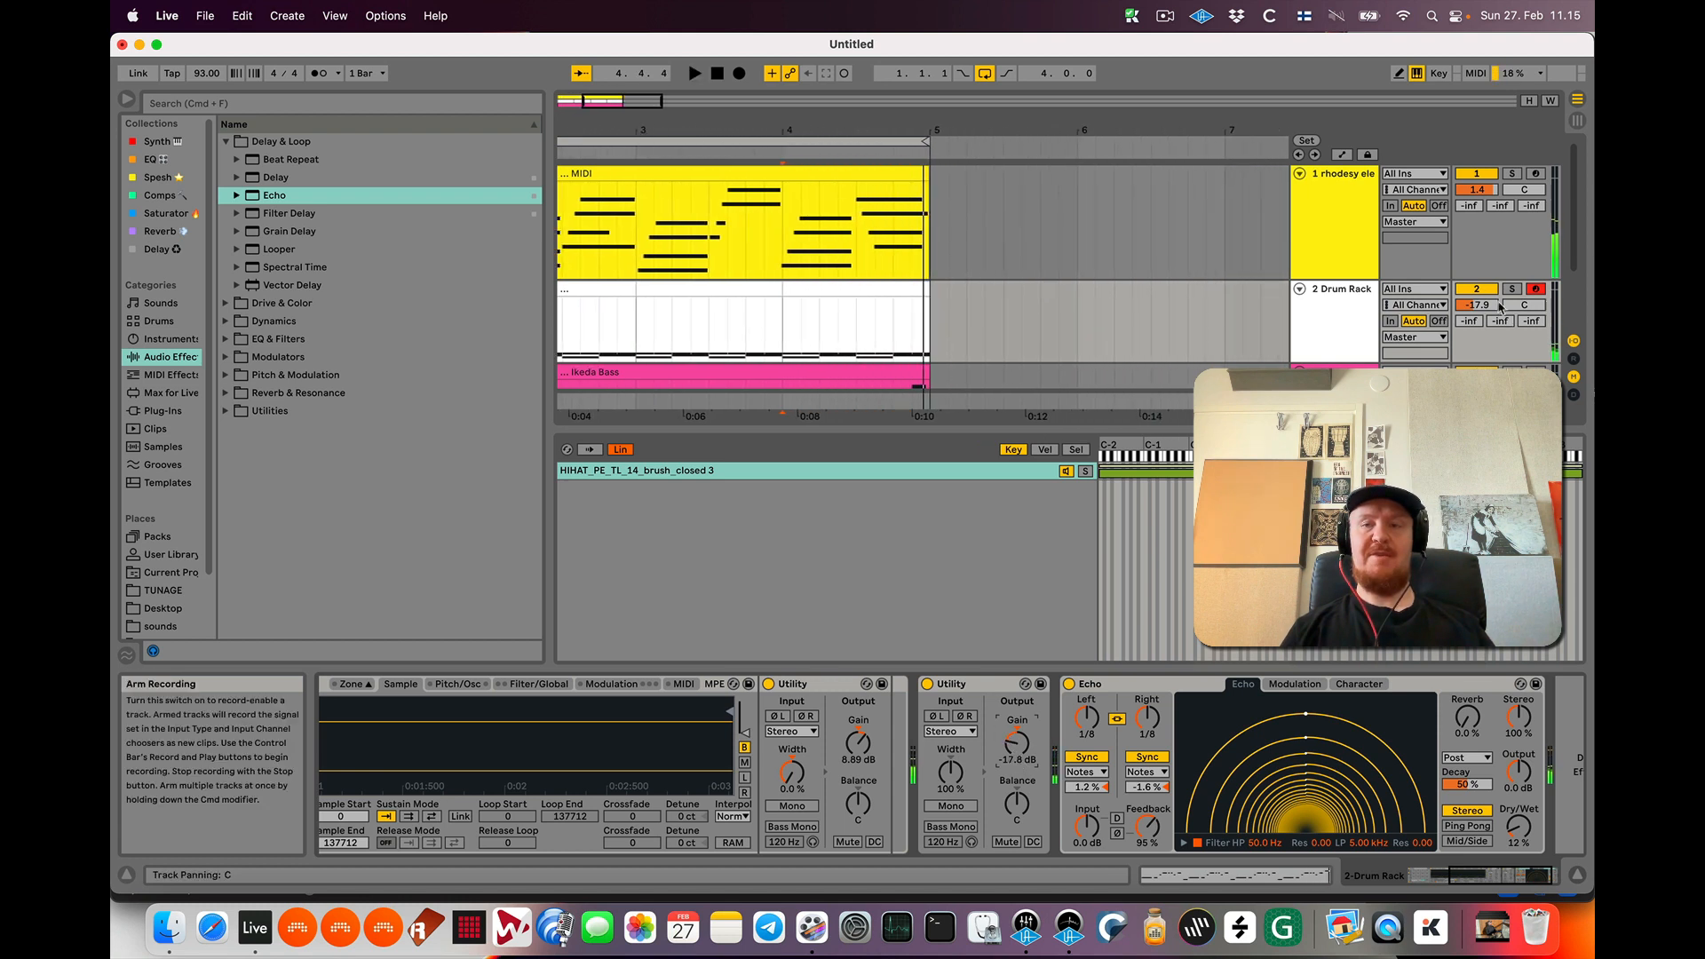
pyautogui.press('space')
pyautogui.moveTo(1483, 307); pyautogui.dragTo(1483, 234)
pyautogui.press('space')
# Play the loop with Echo bypassed for comparison and lower the second Utility's gain to -21.5 dB
pyautogui.click(1069, 684)
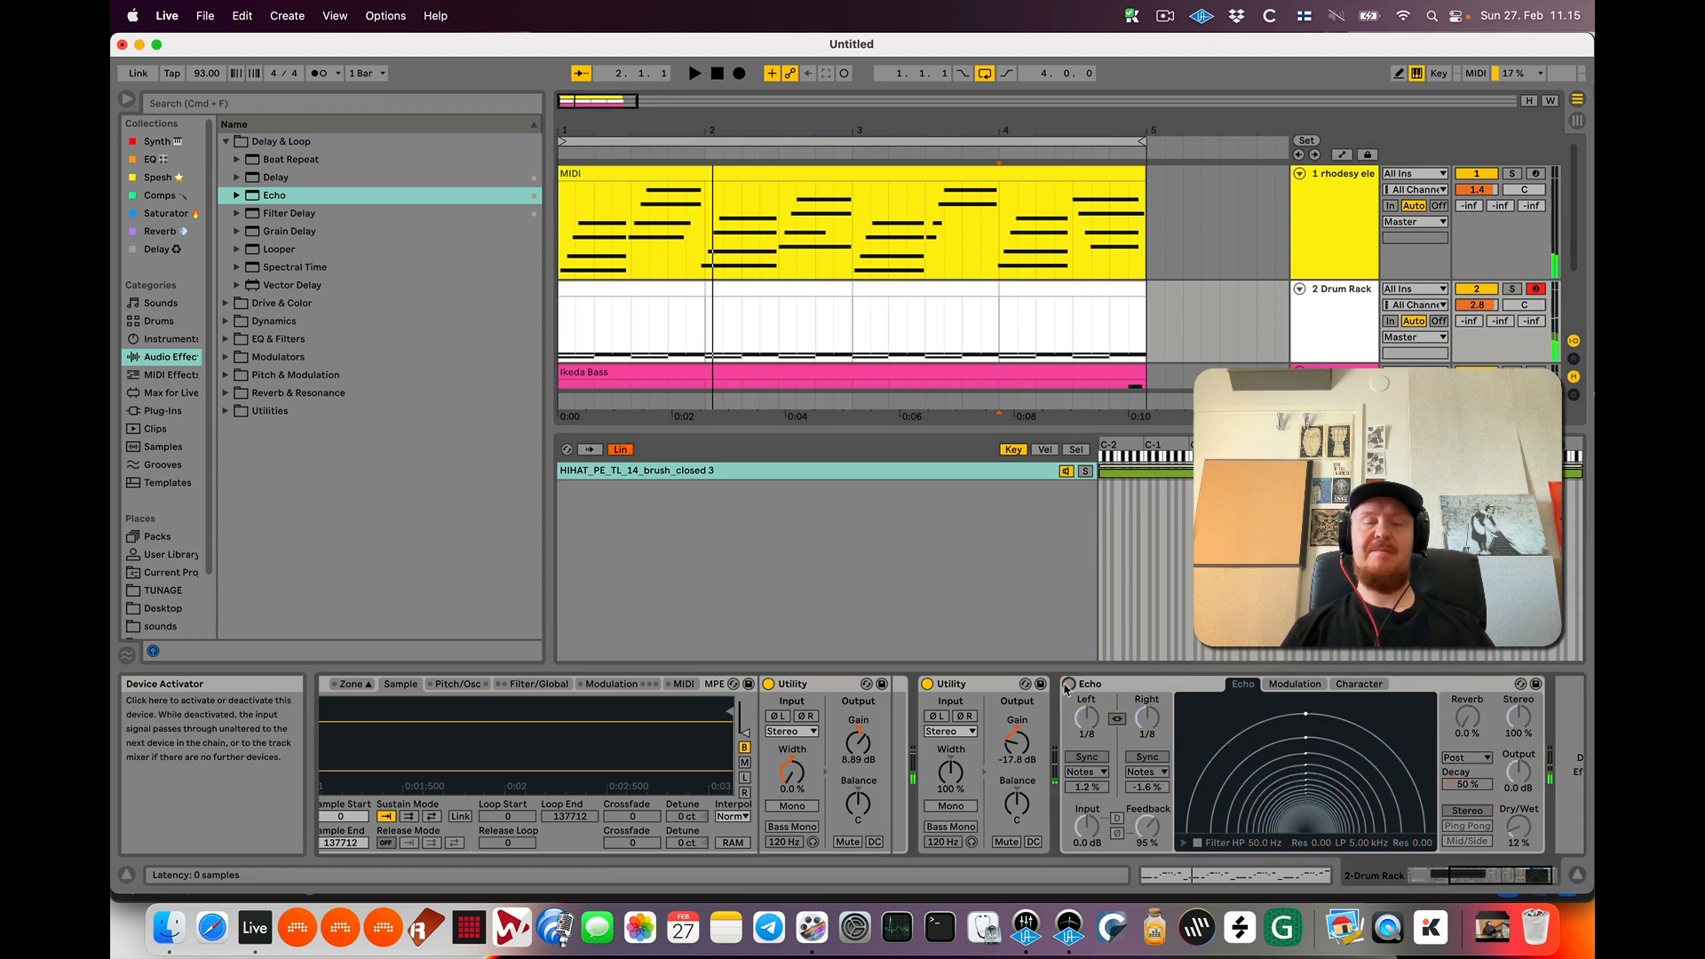
pyautogui.press('space')
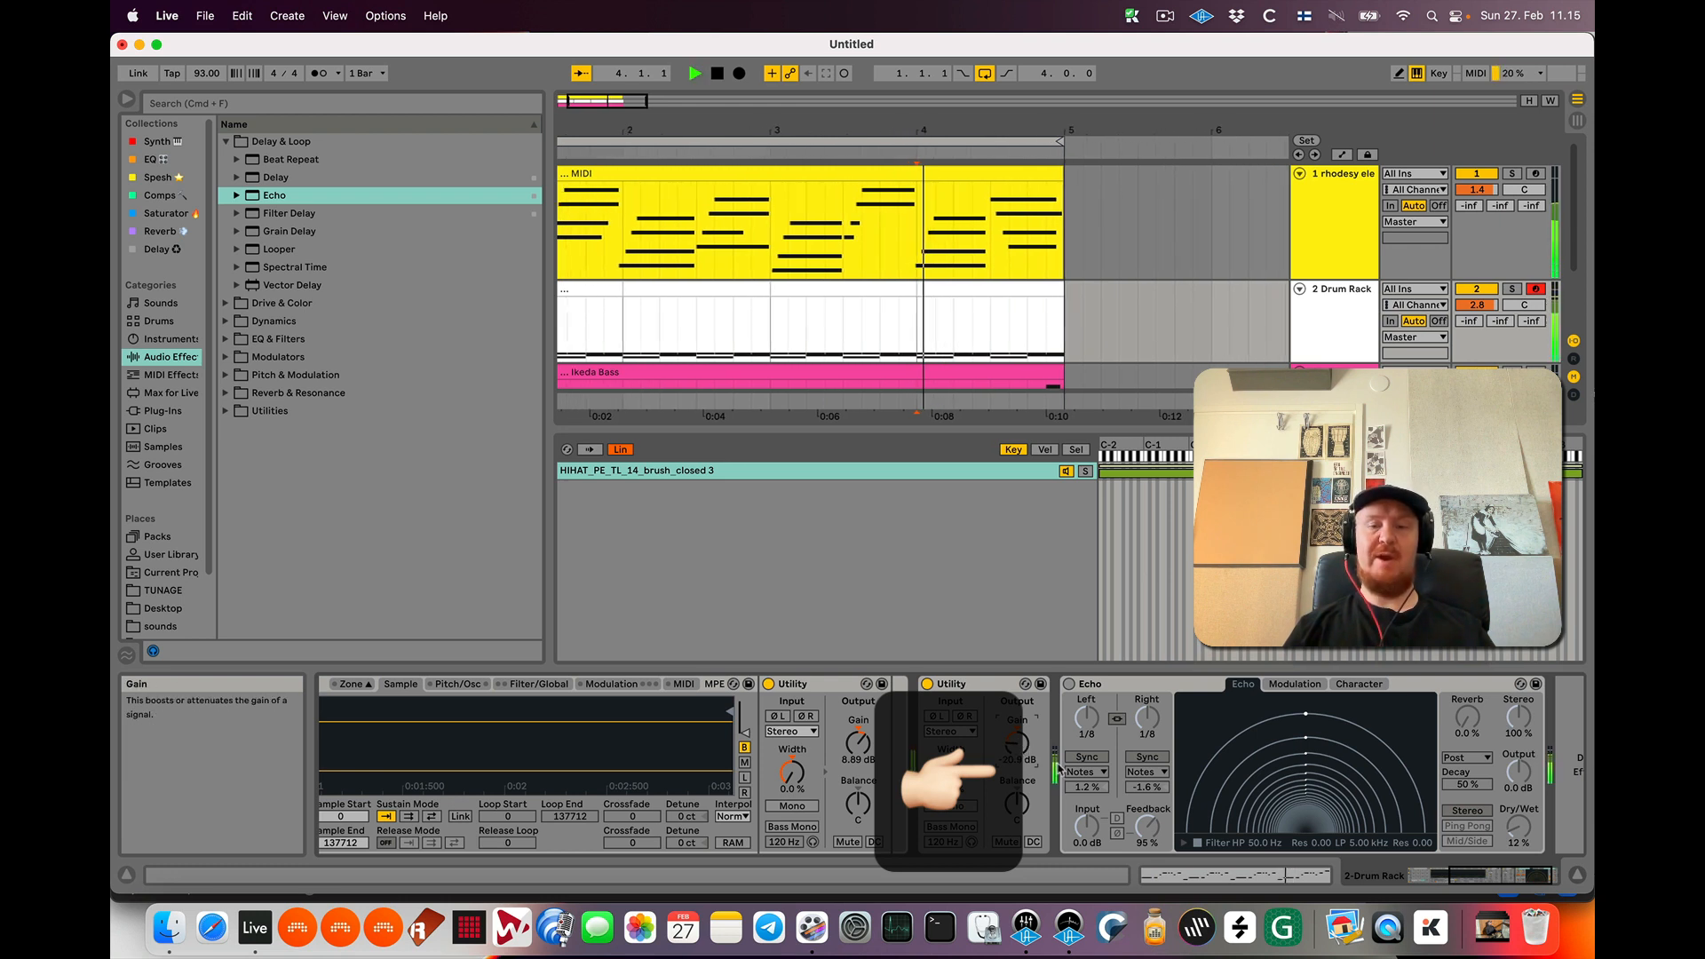
pyautogui.press('space')
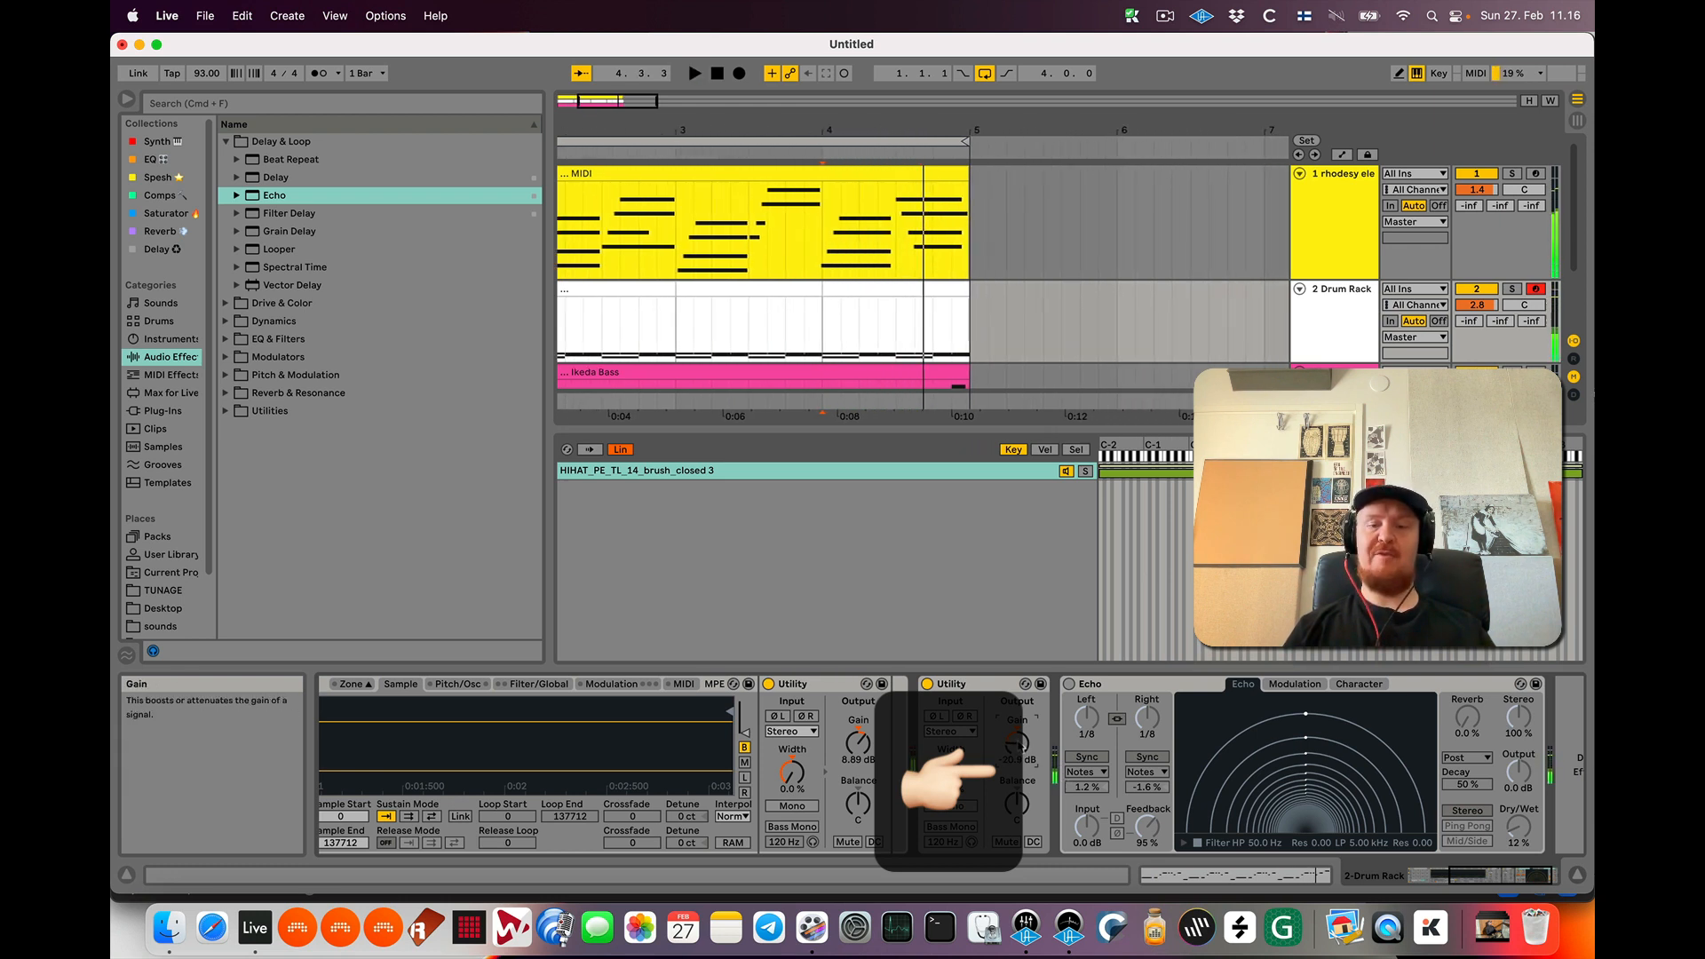
pyautogui.moveTo(1019, 745); pyautogui.dragTo(1019, 748)
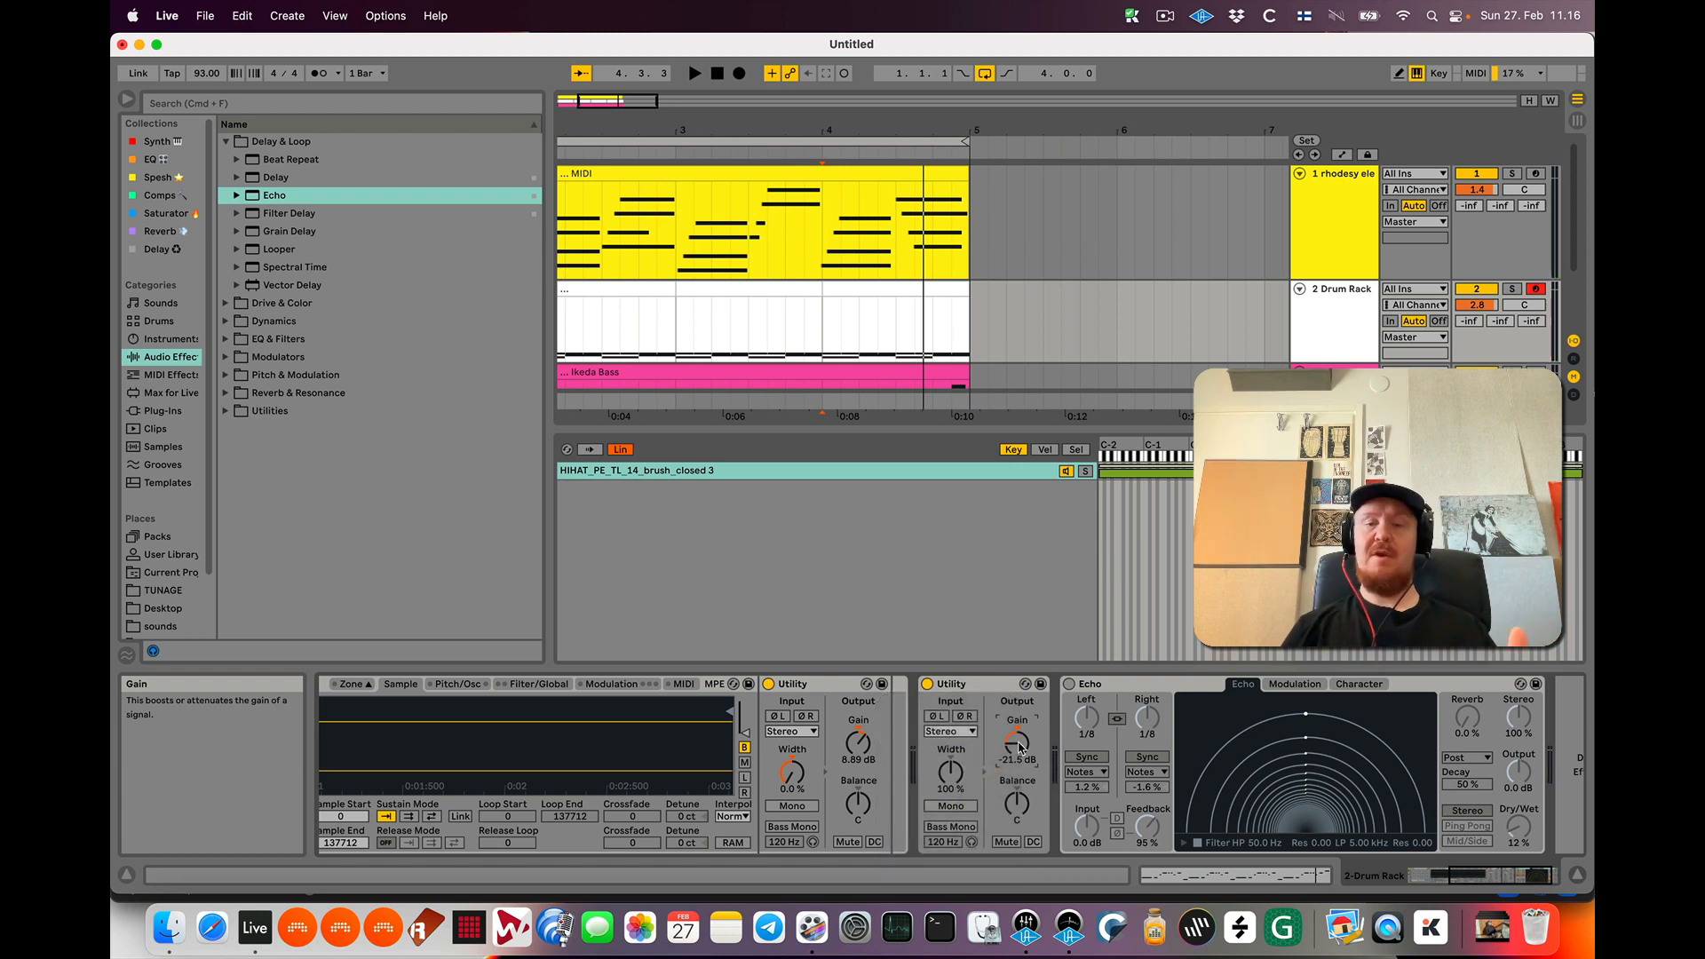
# Reactivate Echo and try its Clip Dry option, switching it on and back off
pyautogui.hscroll(2, 1190, 744)
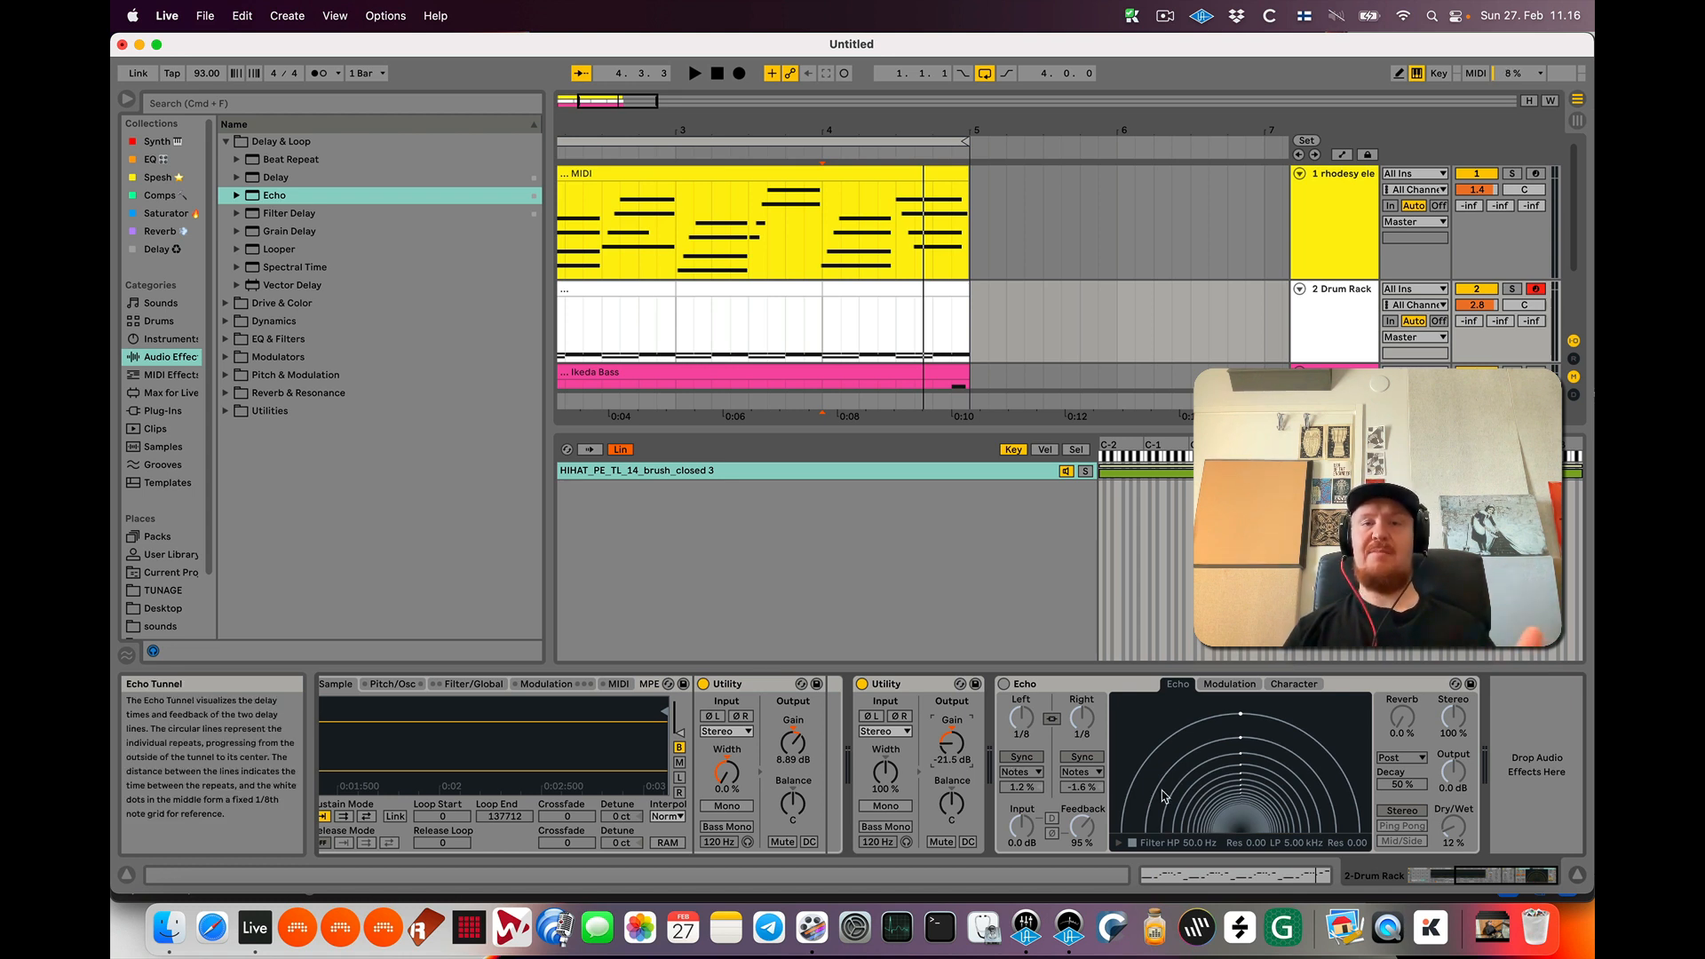
pyautogui.click(1005, 684)
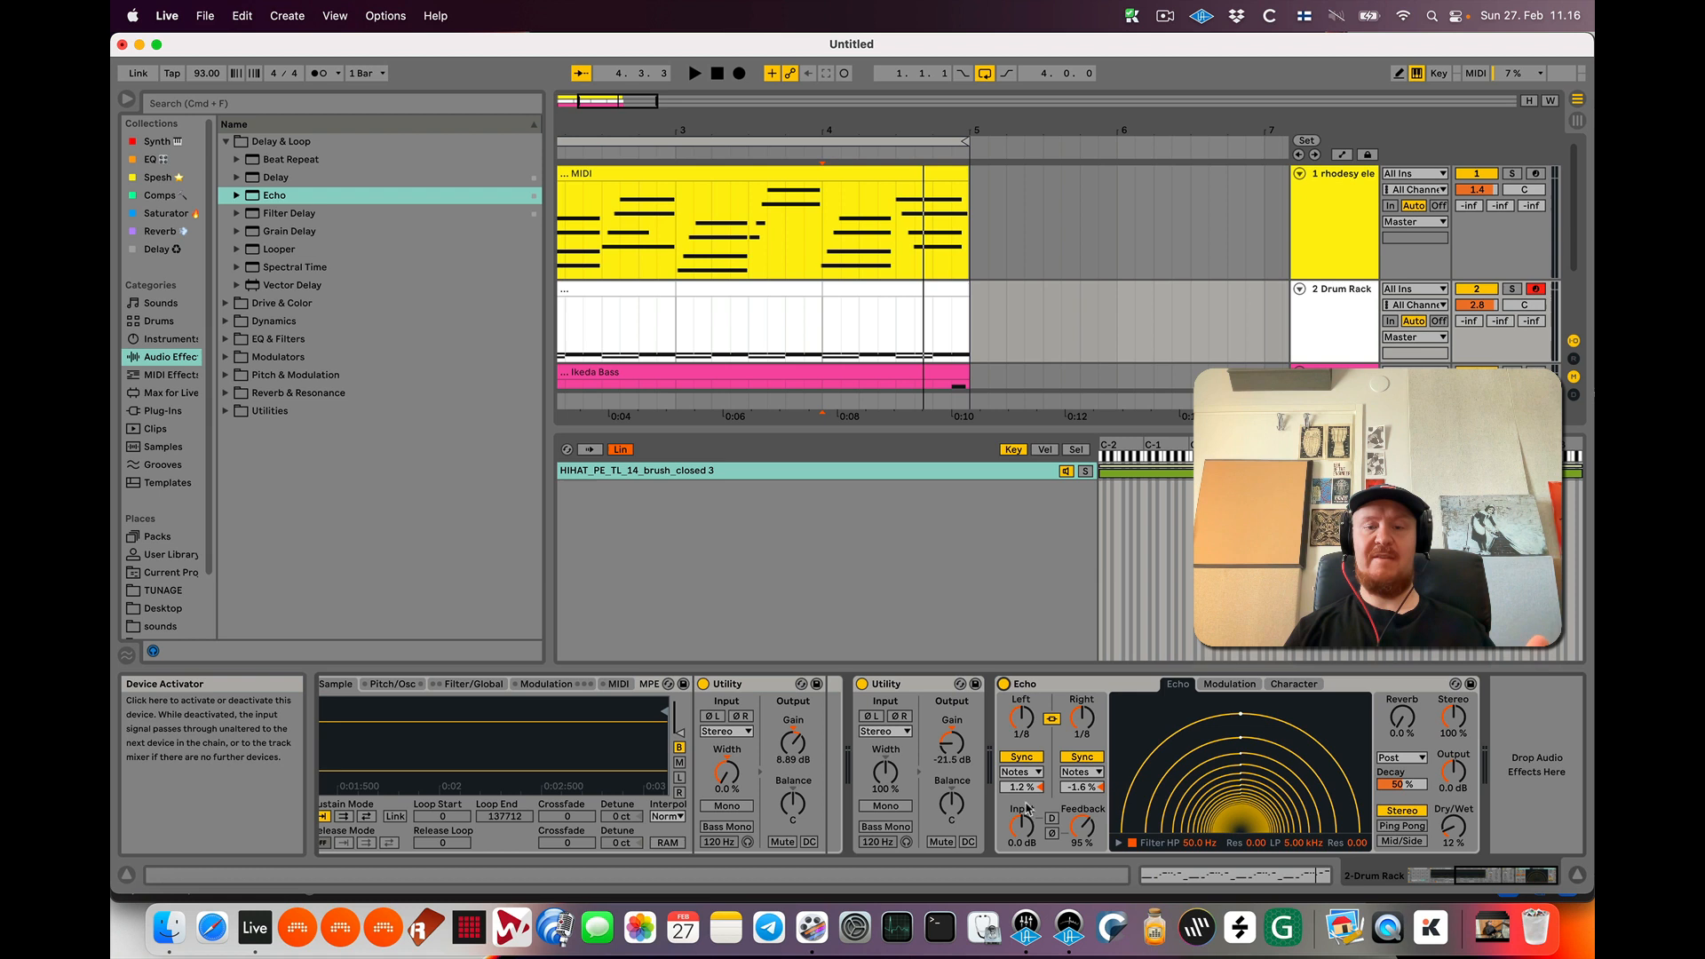
pyautogui.click(1052, 818)
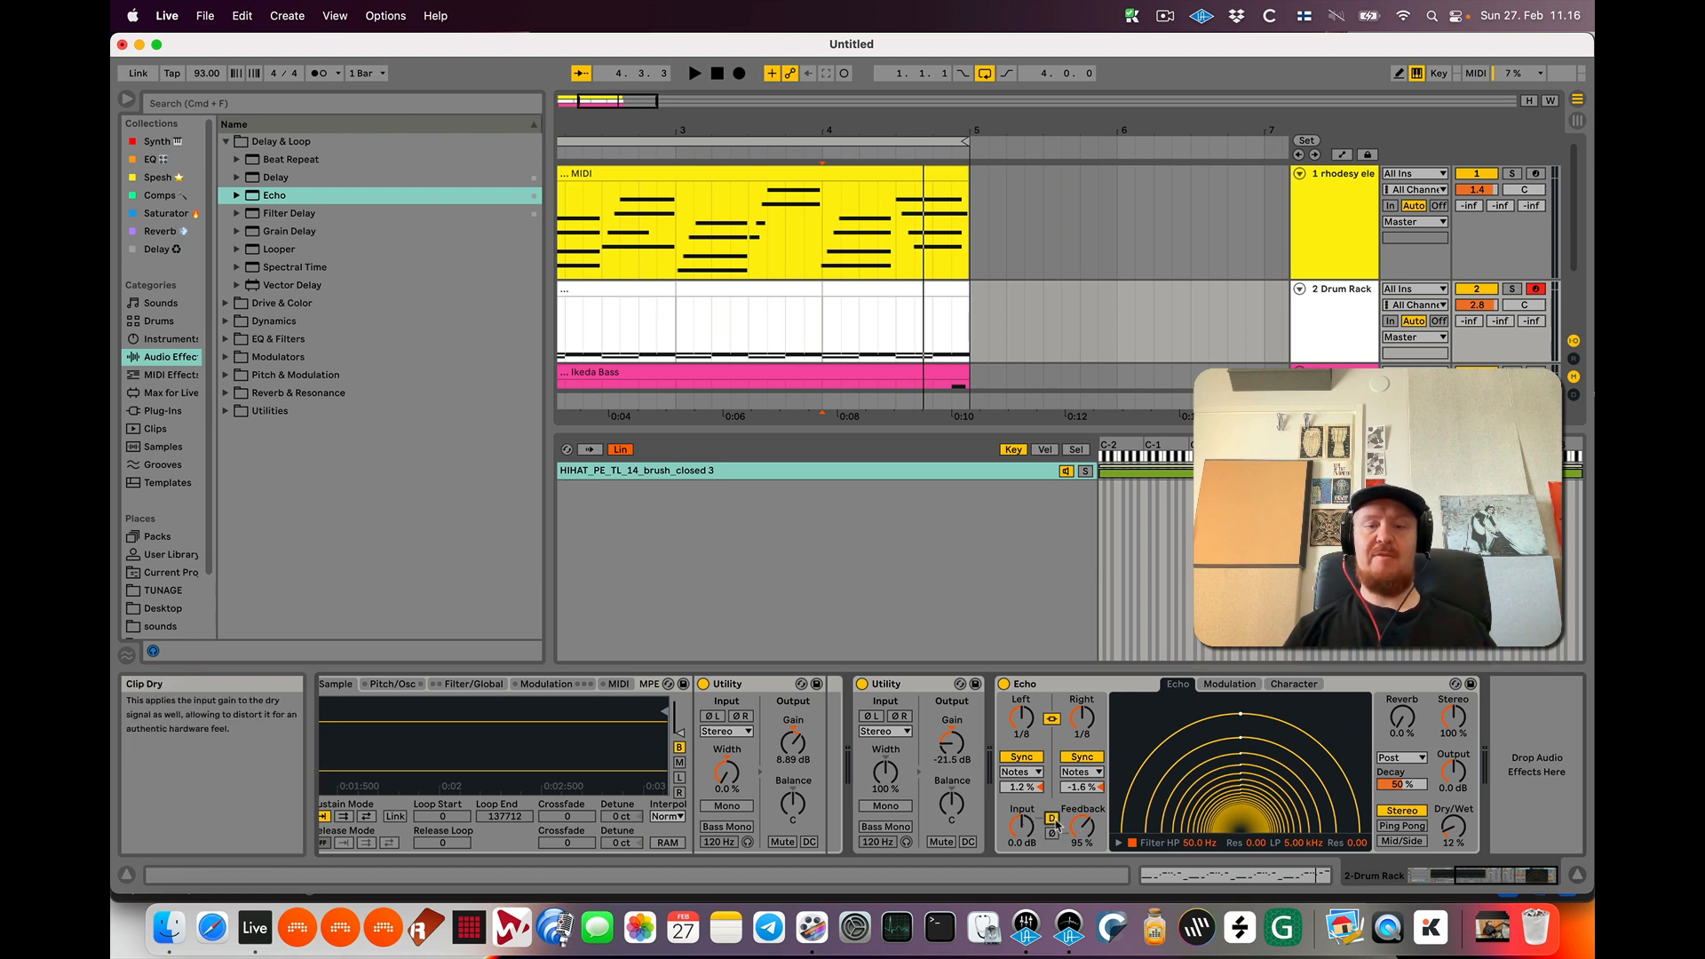
pyautogui.click(1053, 818)
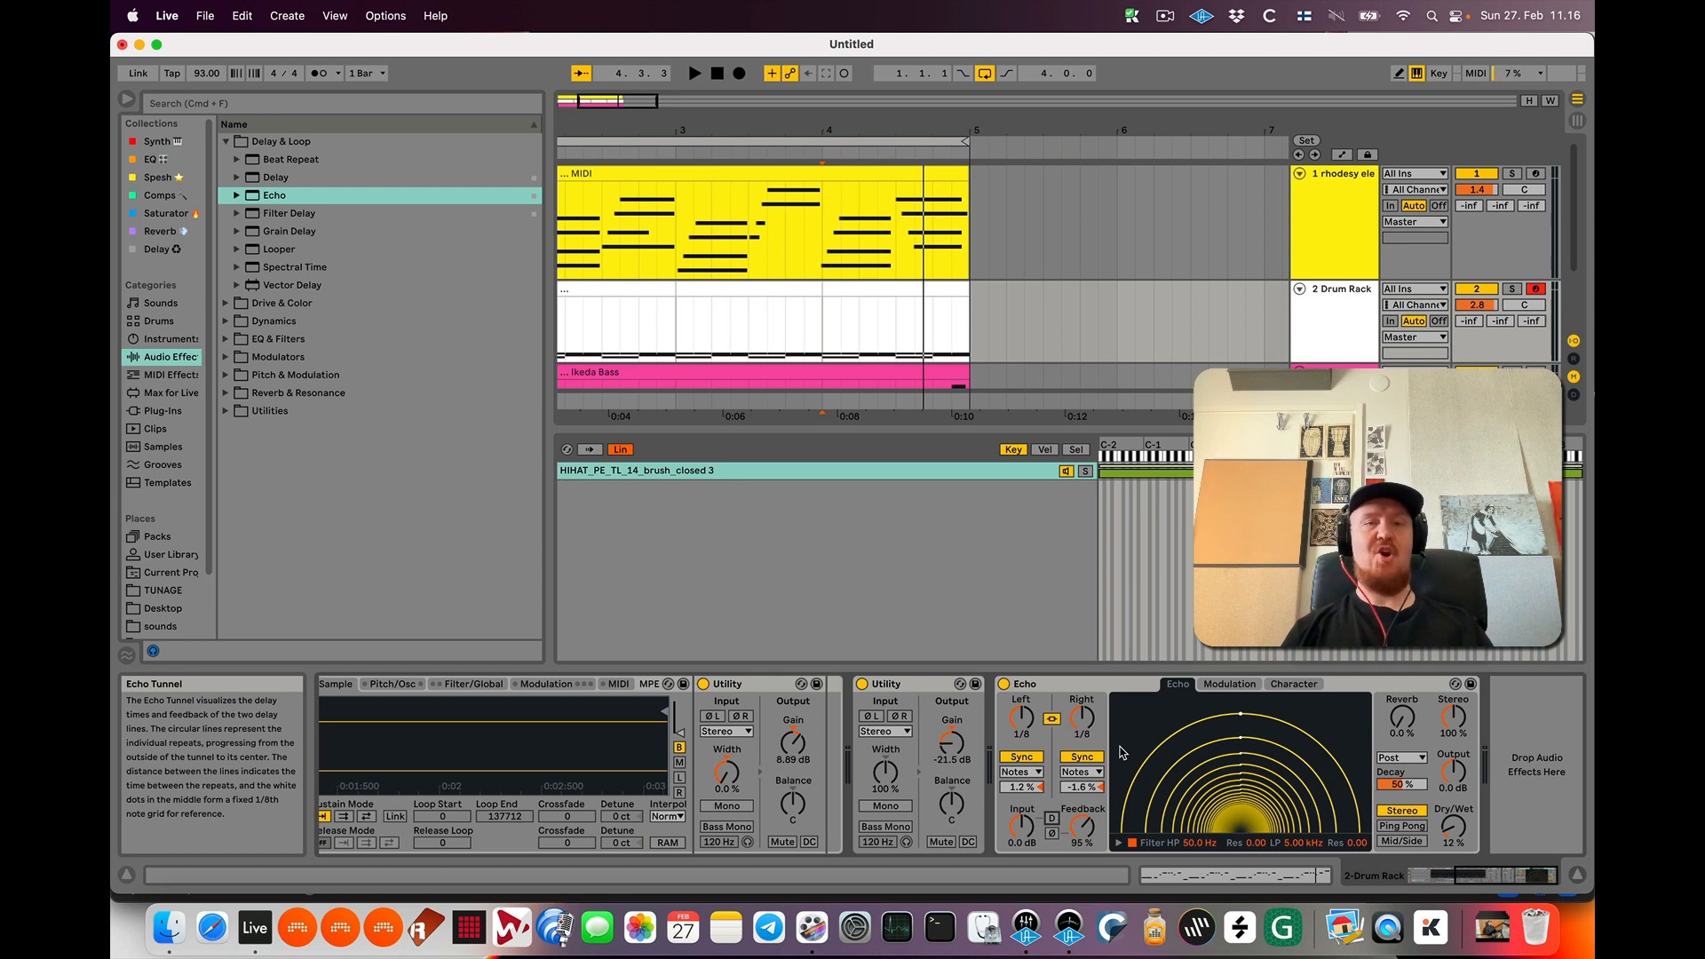
# Raise the Drum Rack track's volume to 6.0 dB and compare the playing loop with Echo bypassed
pyautogui.press('space')
pyautogui.press('space')
pyautogui.moveTo(1488, 313); pyautogui.dragTo(1488, 288)
pyautogui.press('space')
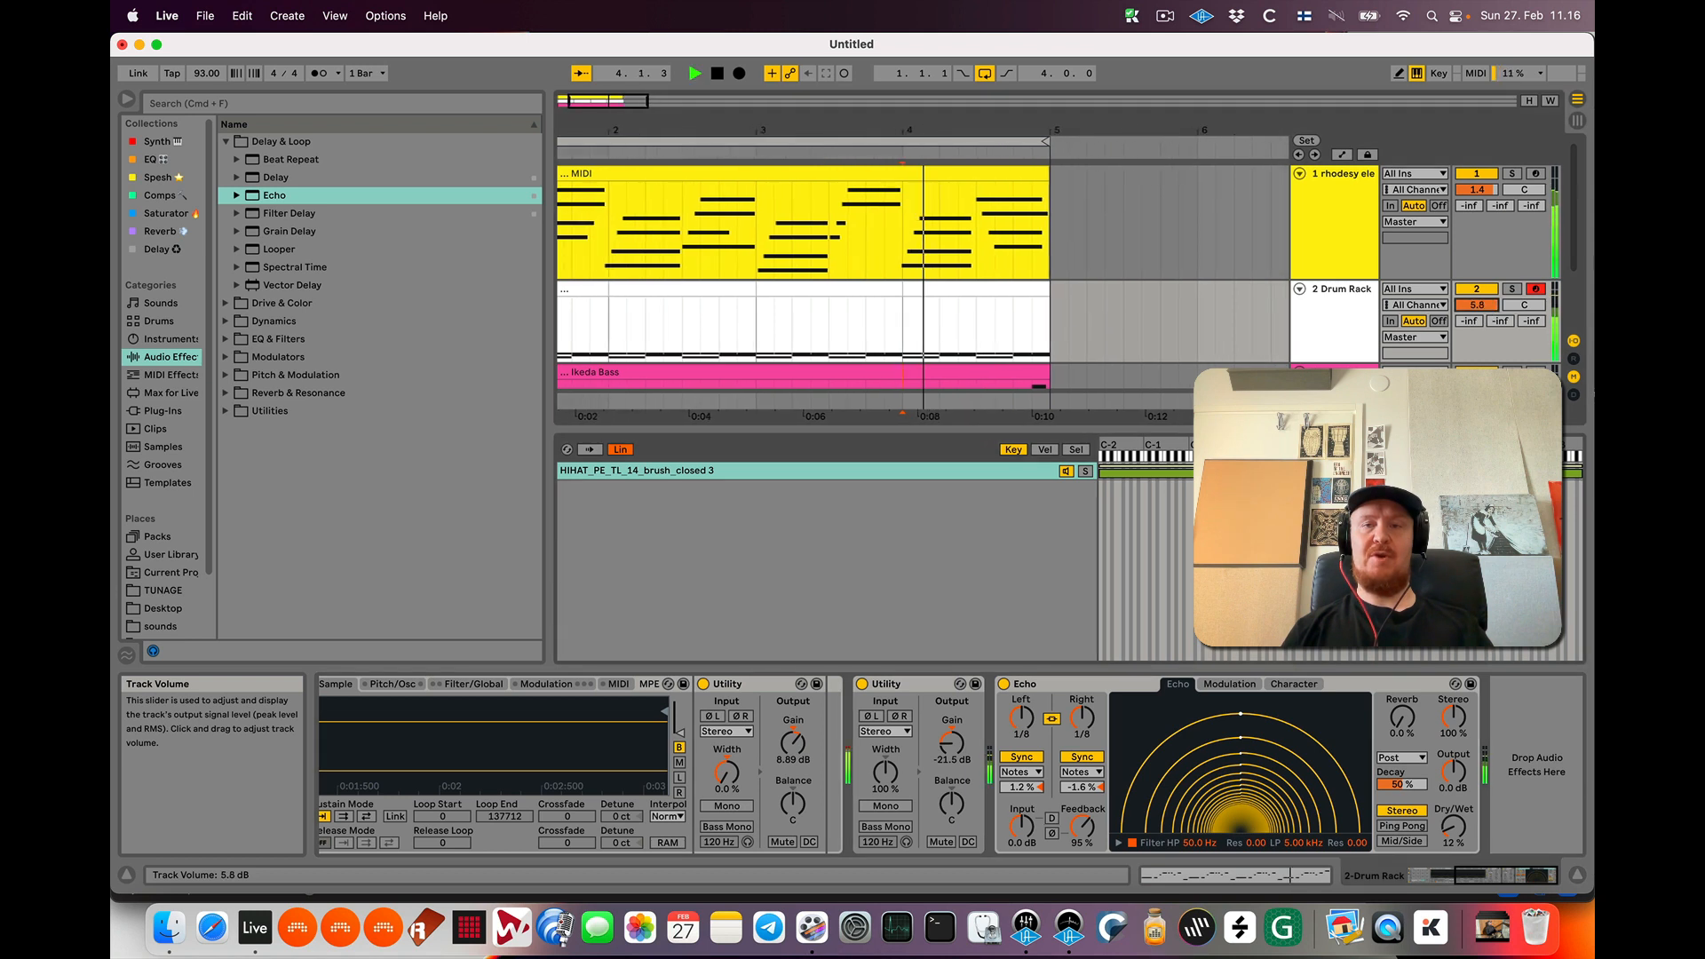
pyautogui.click(1005, 684)
pyautogui.press('space')
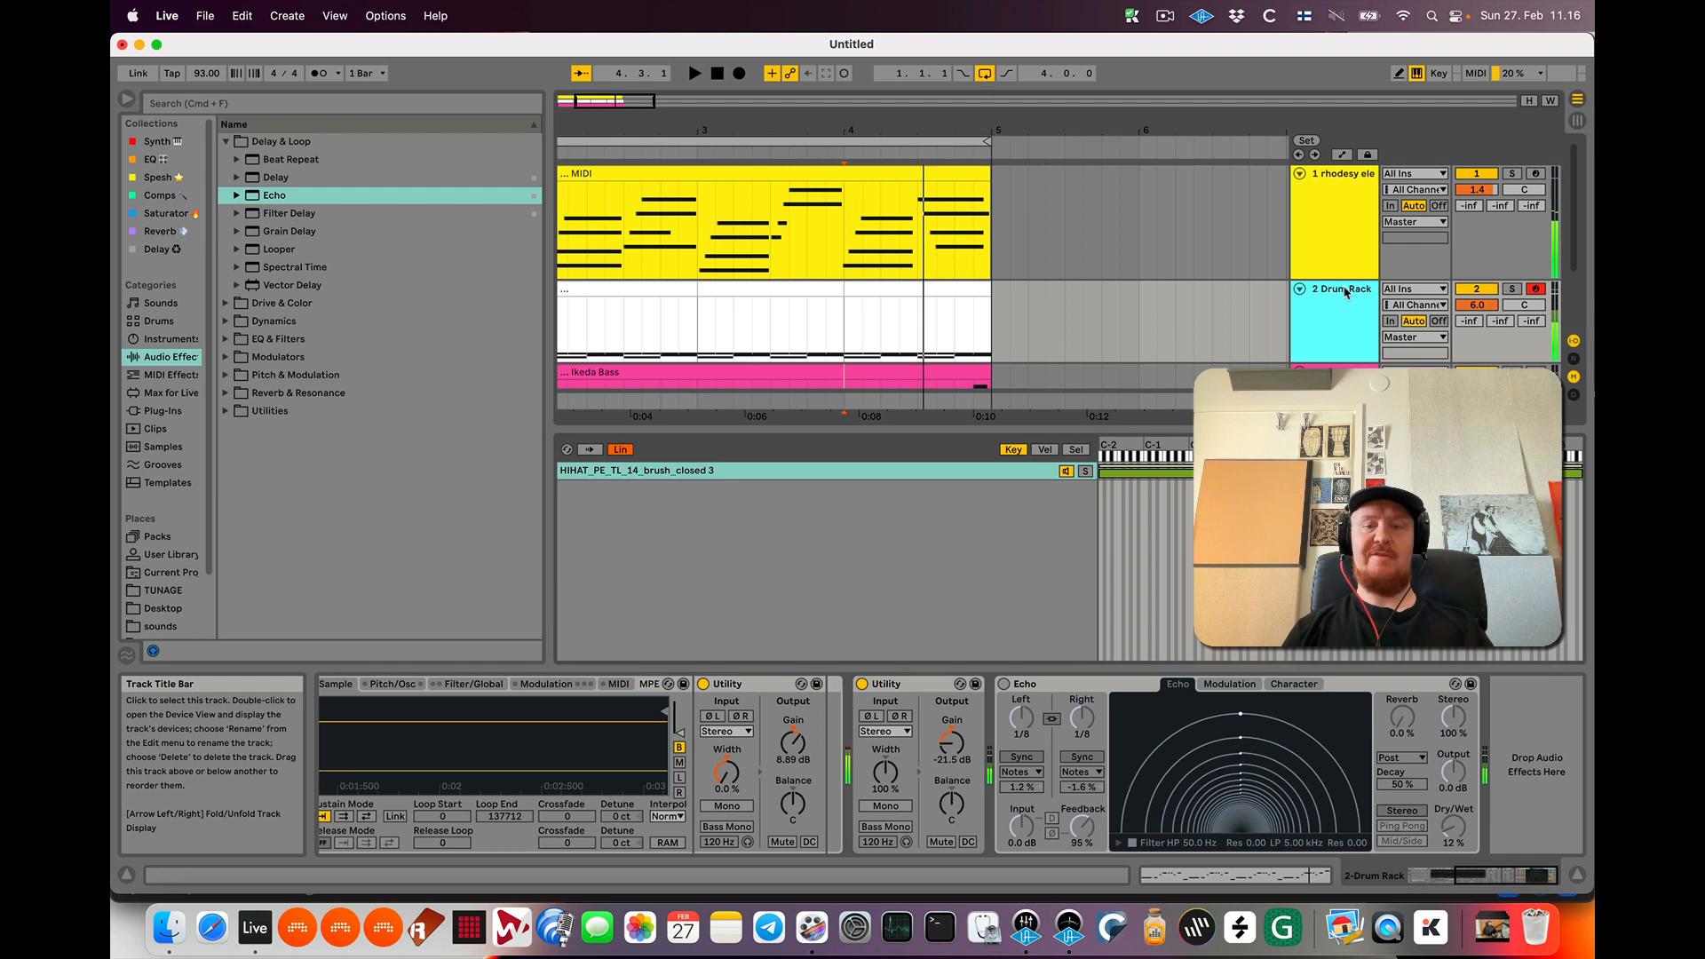
# Place a copy of the second Utility after Echo, reset its gain and play the loop
pyautogui.moveTo(922, 685); pyautogui.dragTo(1542, 737)
pyautogui.doubleClick(1542, 745)
pyautogui.press('space')
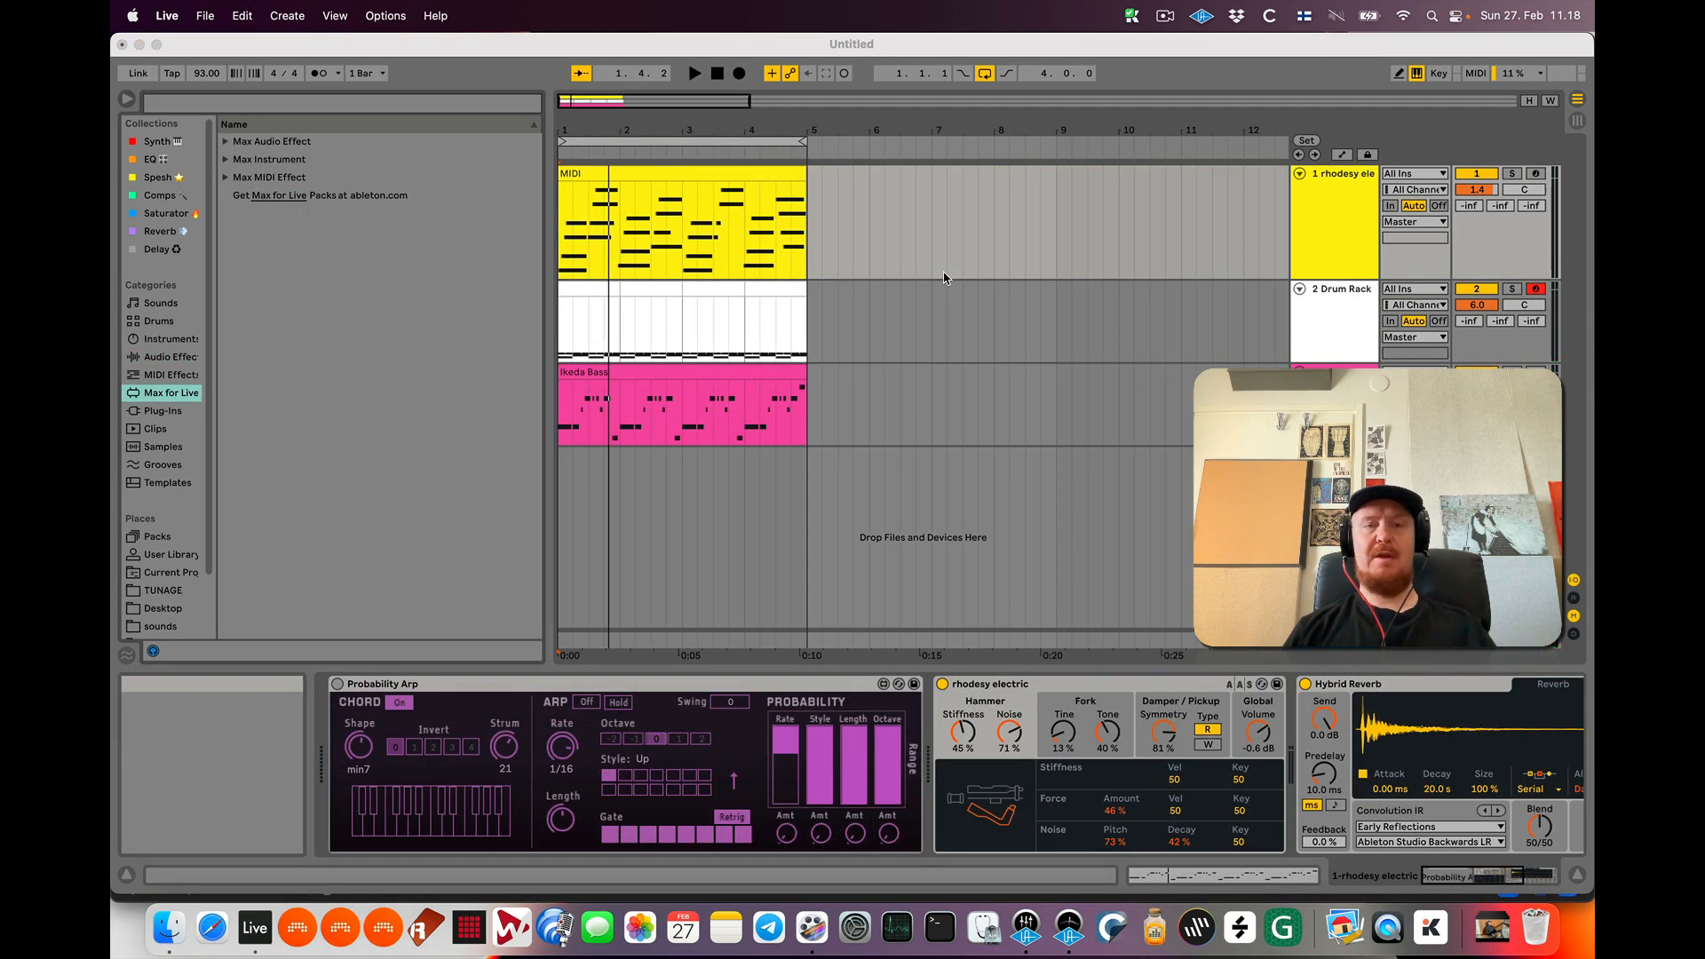
# Solo the rhodesy electric track and play its chords across the four-bar loop
pyautogui.click(1316, 214)
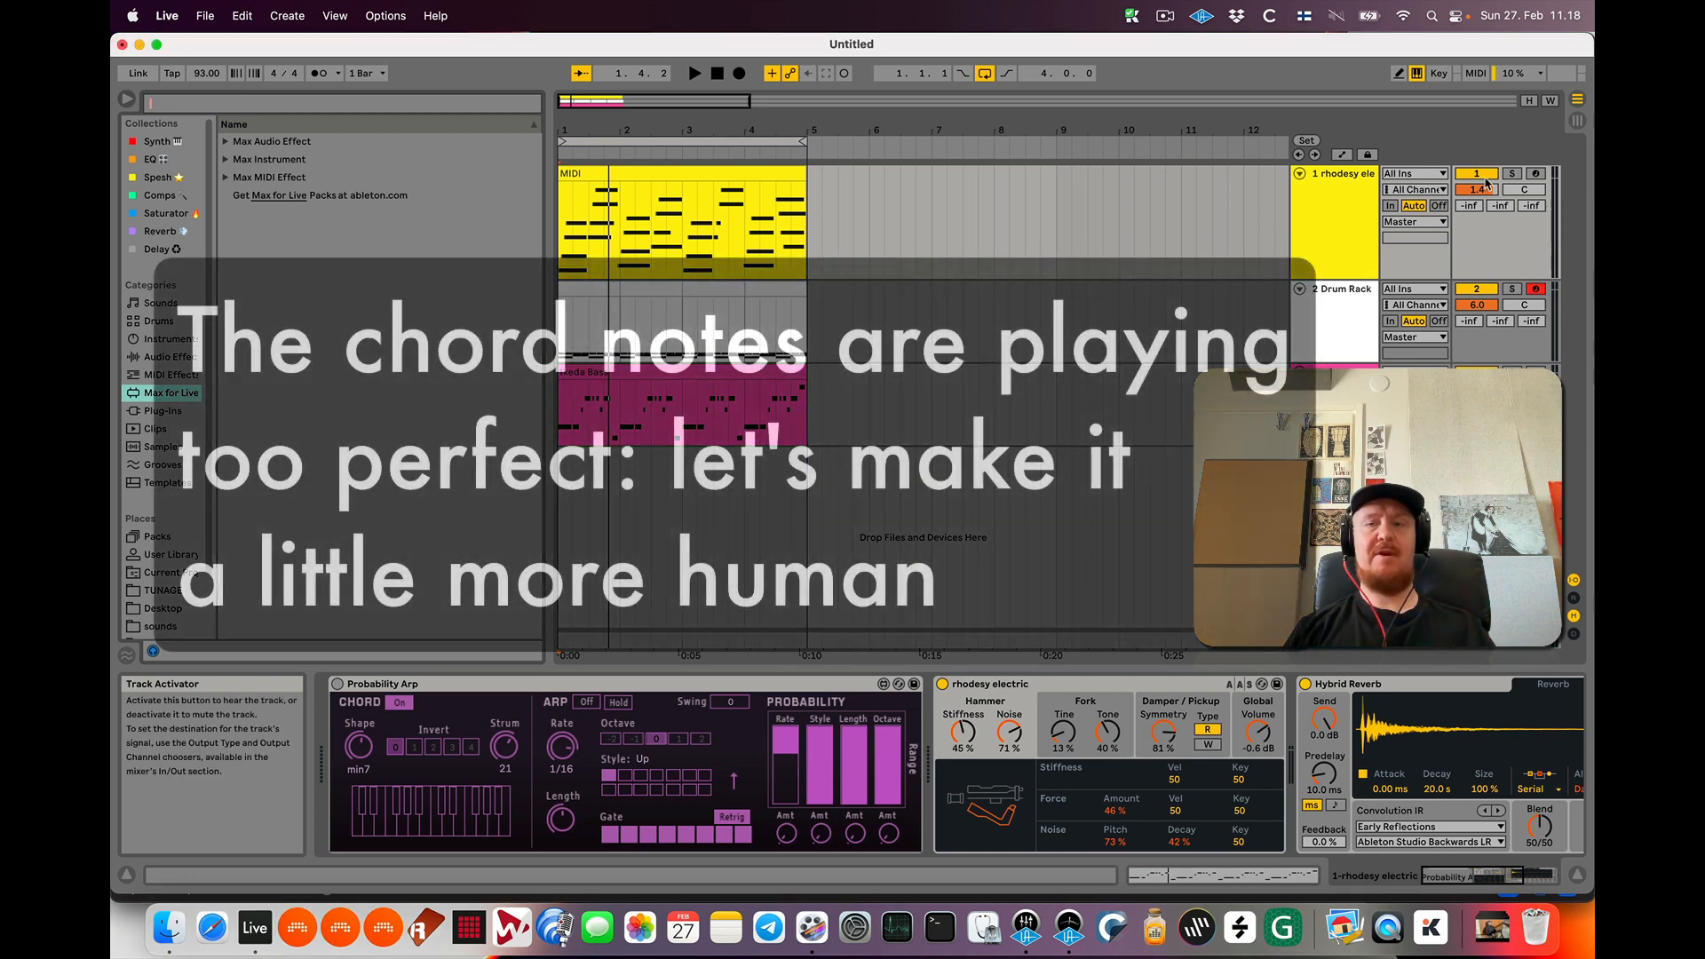
pyautogui.click(1513, 173)
pyautogui.press('space')
pyautogui.moveTo(575, 131); pyautogui.dragTo(575, 178)
pyautogui.hscroll(-1, 707, 193)
pyautogui.press('space')
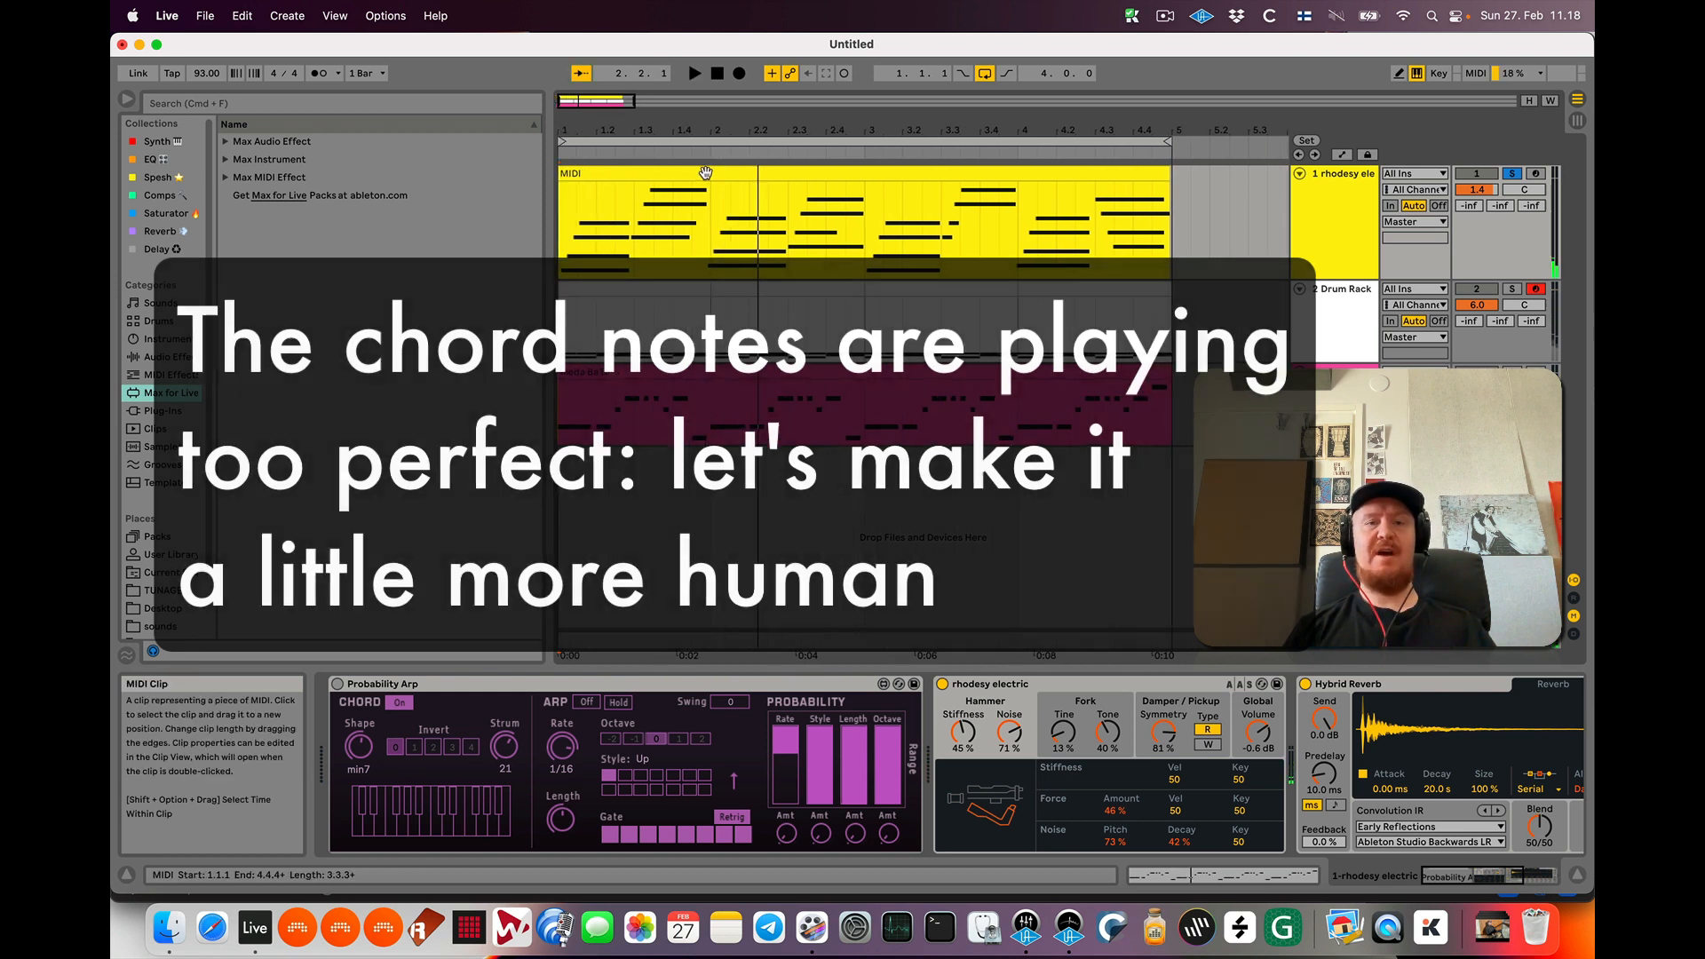
# Open the chord clip to examine its note timing and velocities, and return to the track's device chain
pyautogui.doubleClick(705, 172)
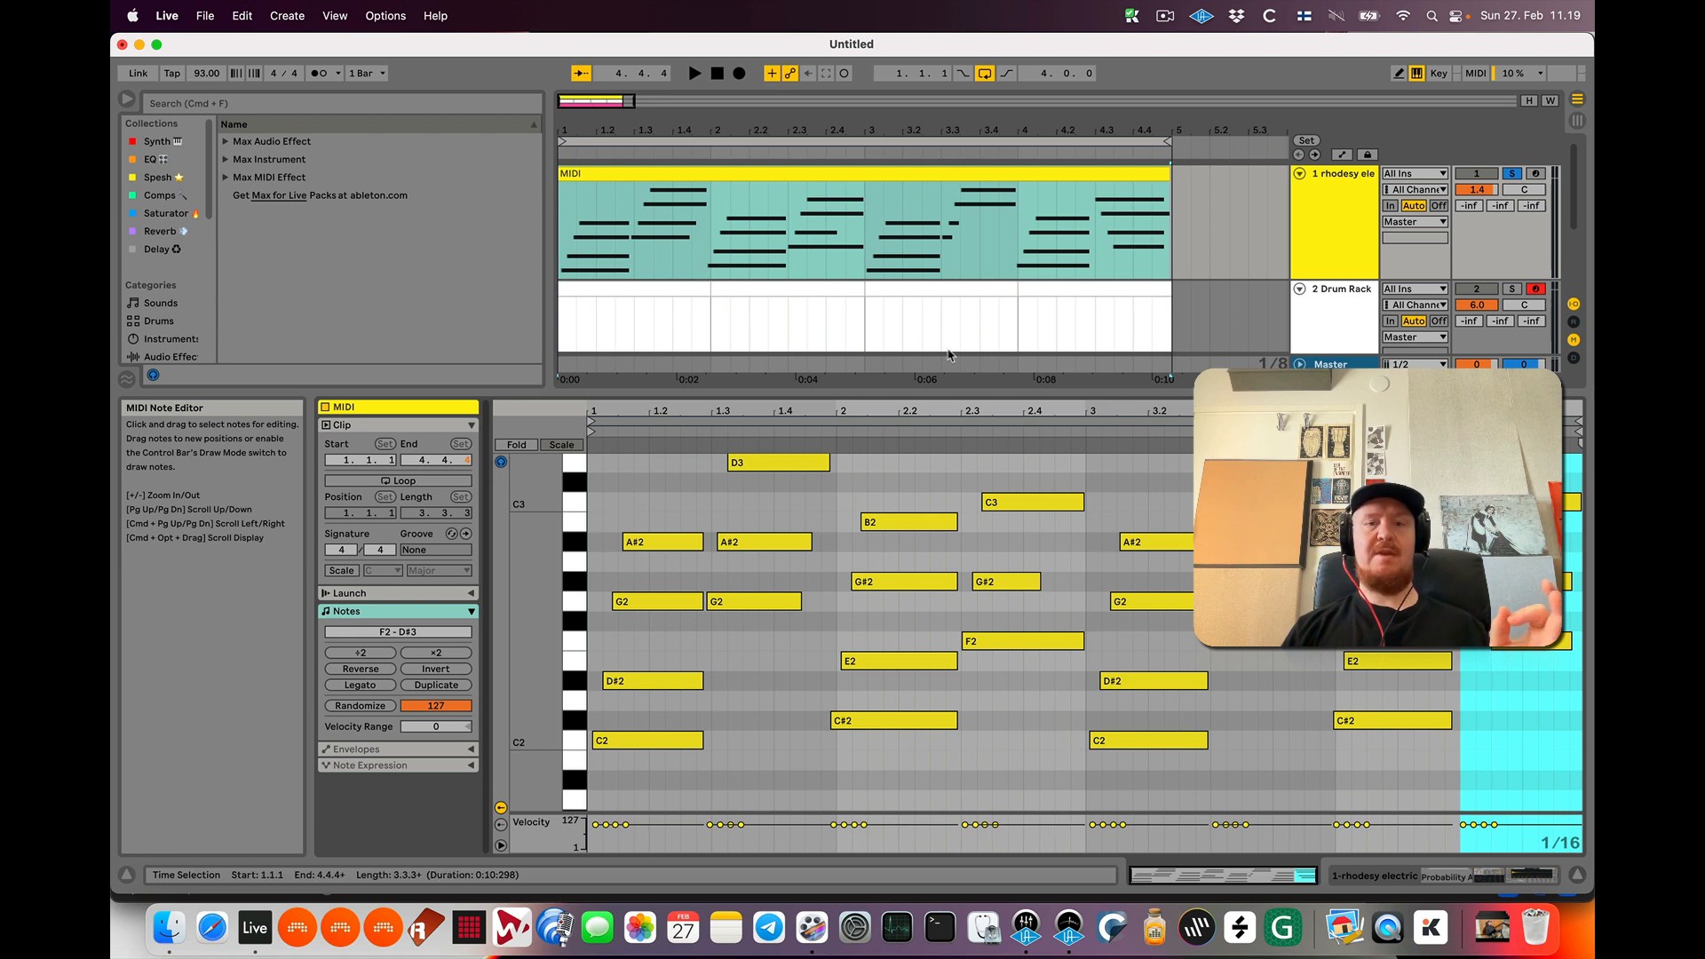
pyautogui.click(1358, 204)
pyautogui.click(1358, 203)
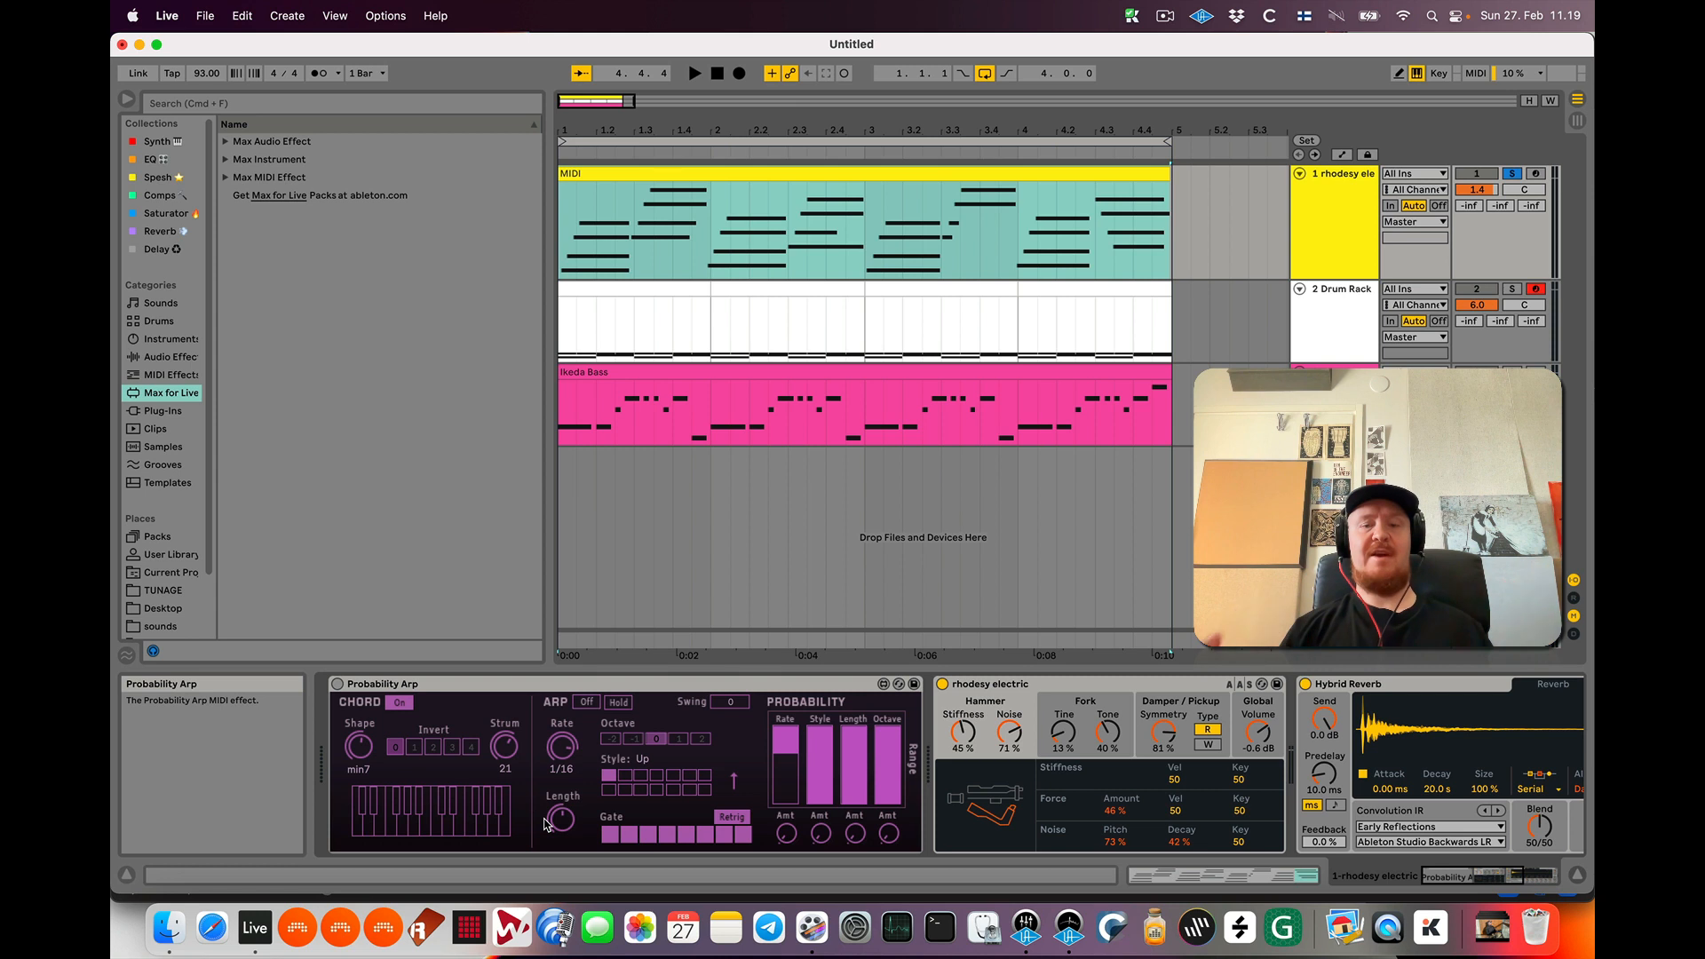
# Search the Max for Live devices for "denpa" and add DENPA Humanizer to the rhodesy electric track
pyautogui.click(214, 104)
pyautogui.write('denpa')
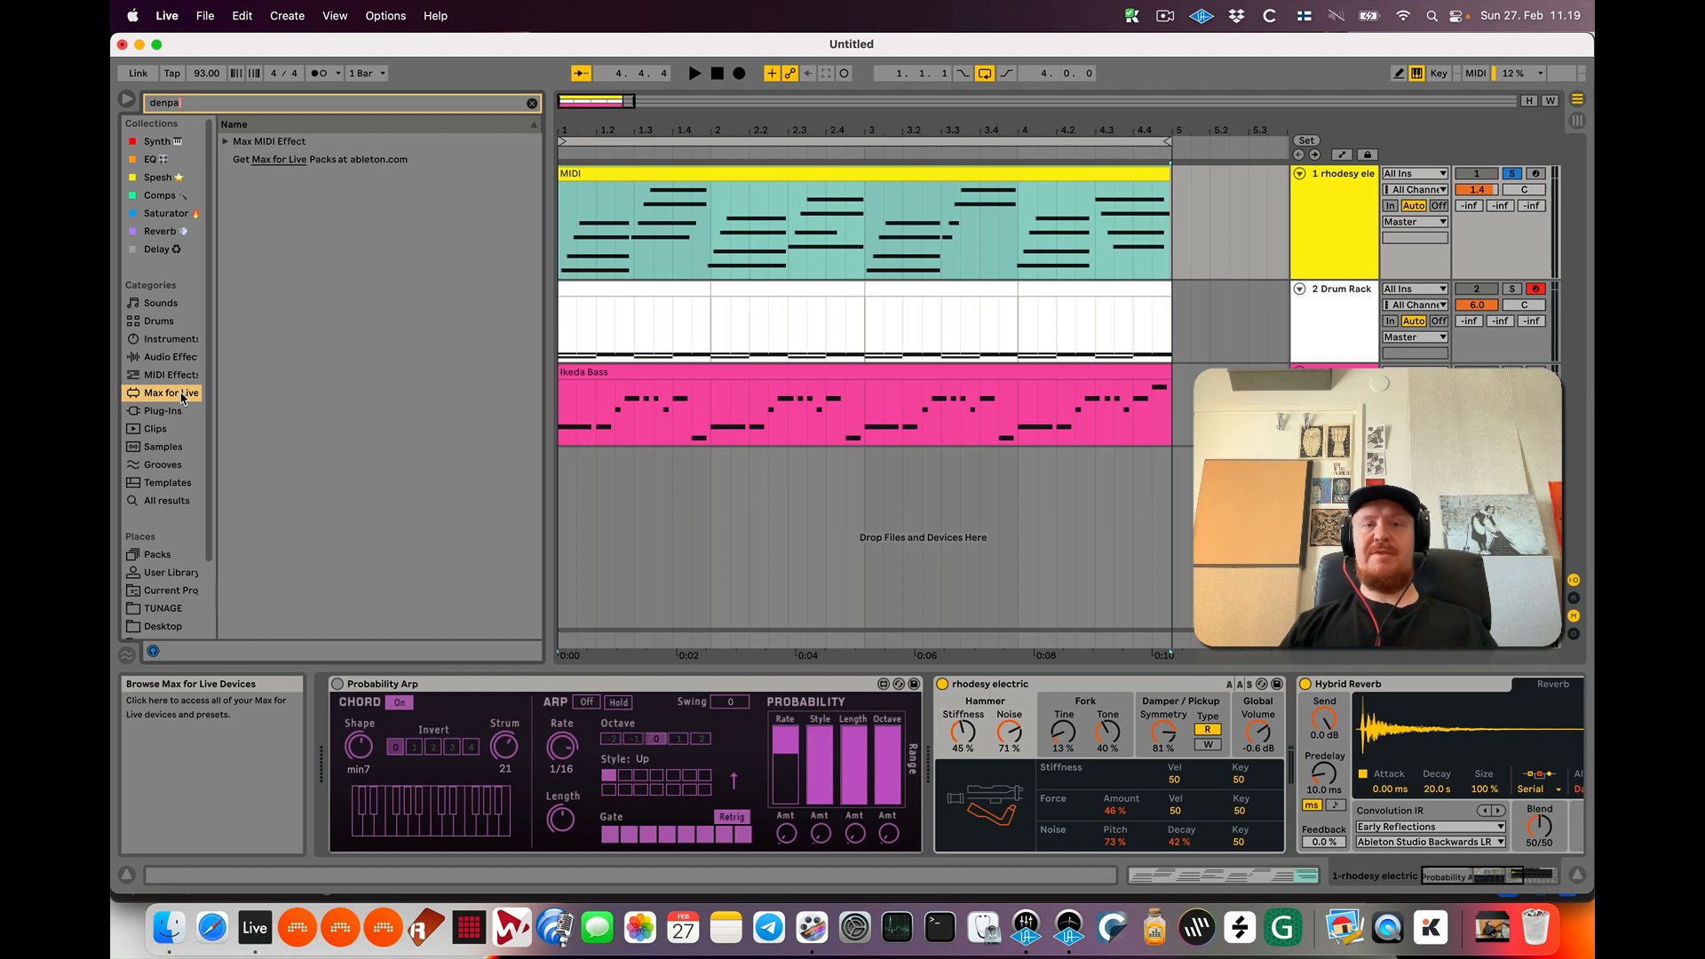
pyautogui.click(227, 142)
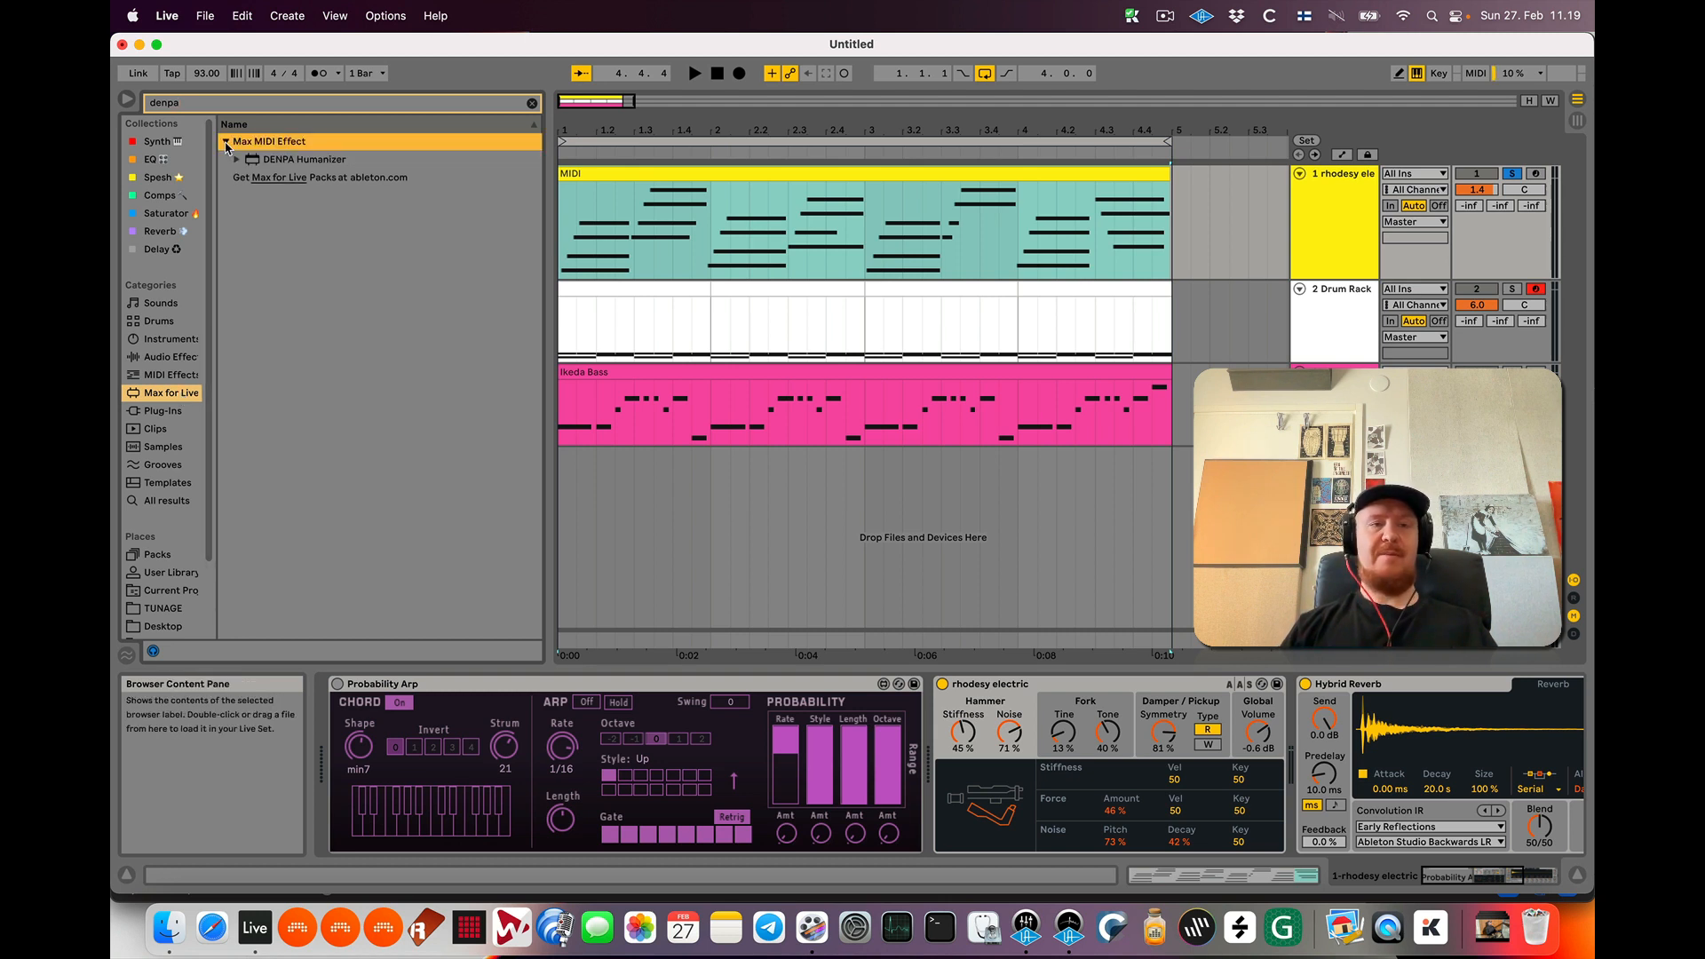
pyautogui.click(298, 161)
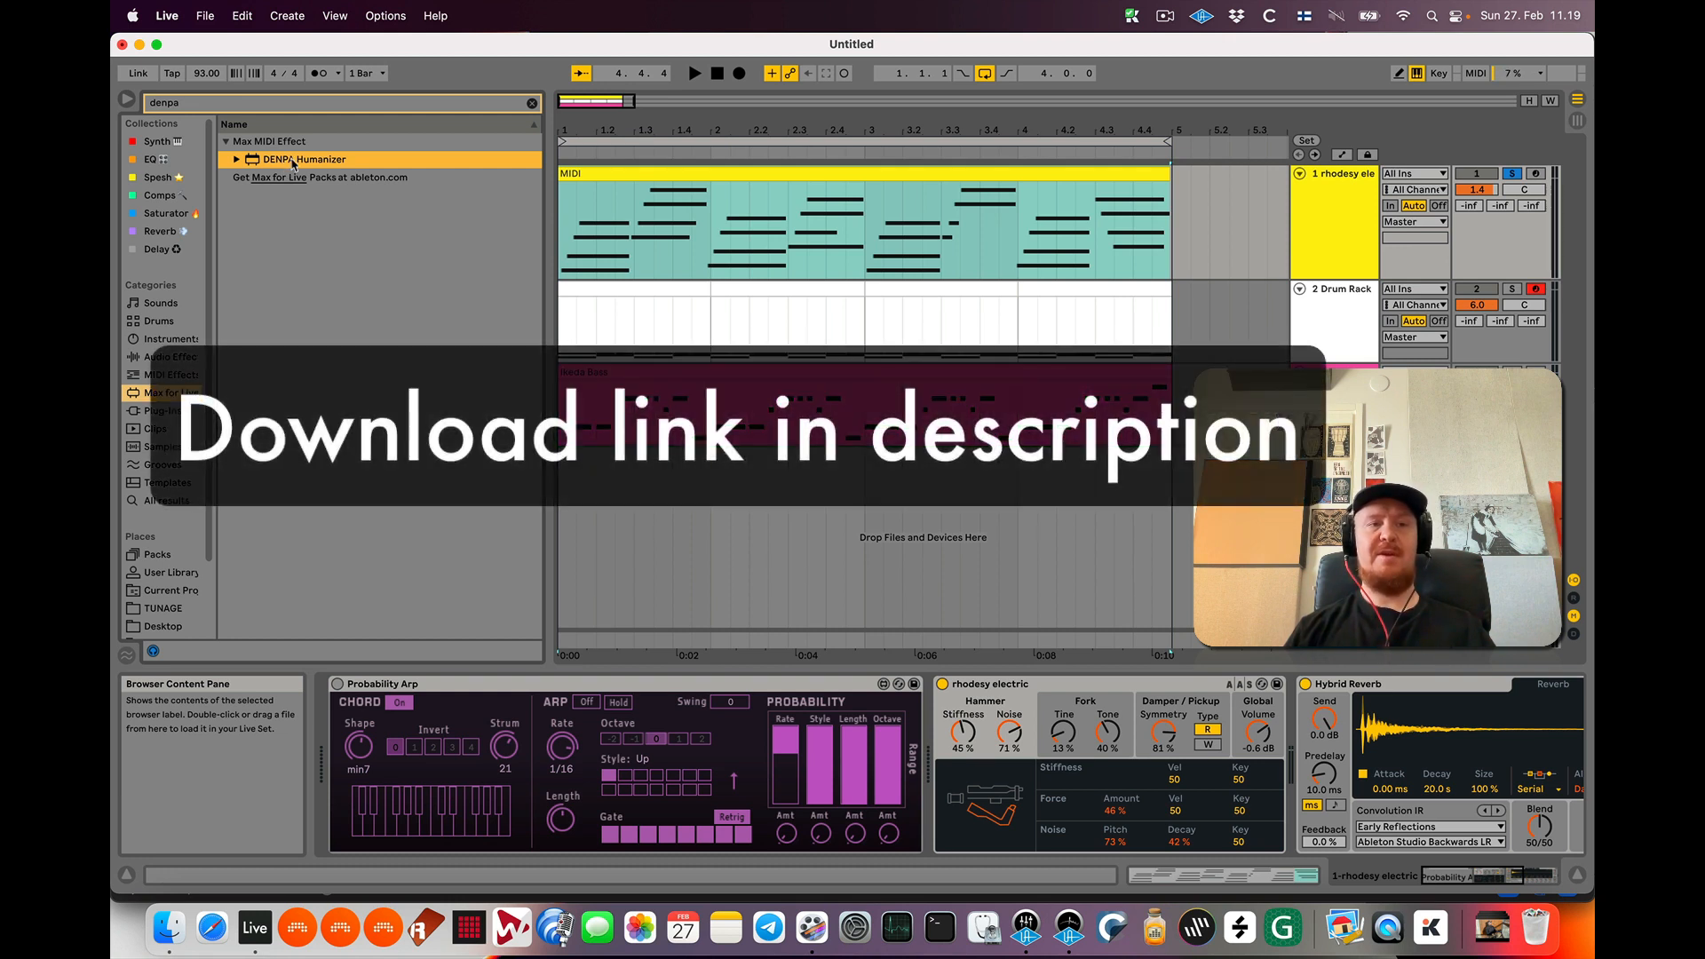
pyautogui.click(372, 773)
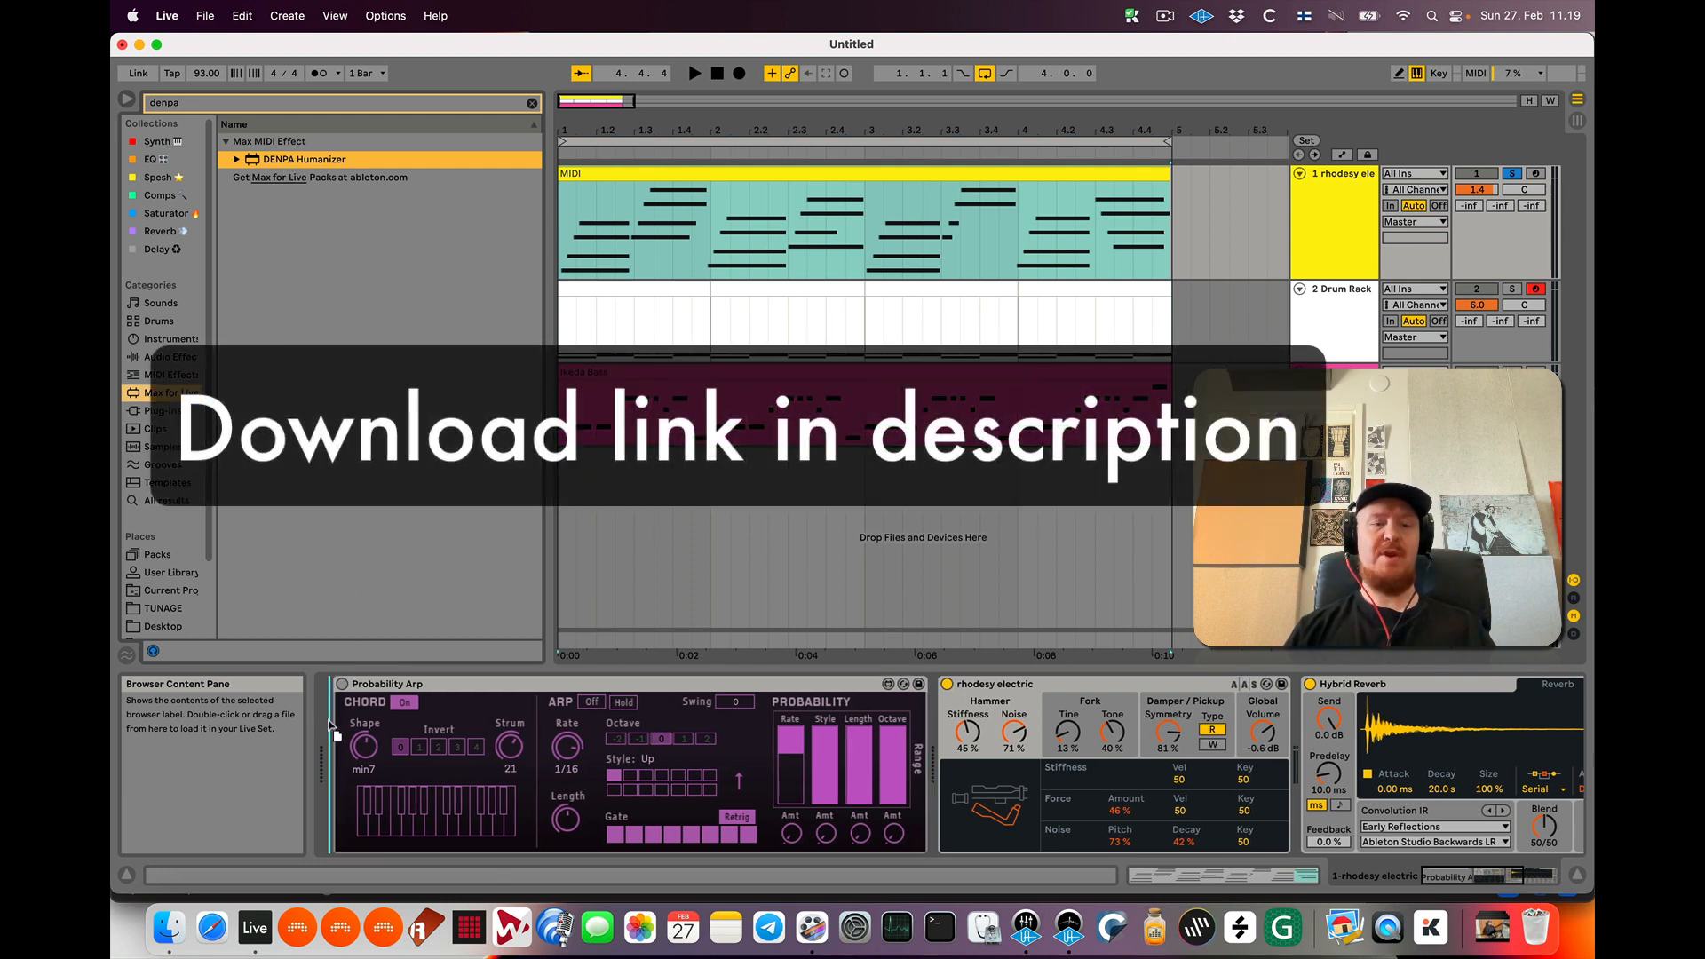
pyautogui.moveTo(372, 772); pyautogui.dragTo(406, 386)
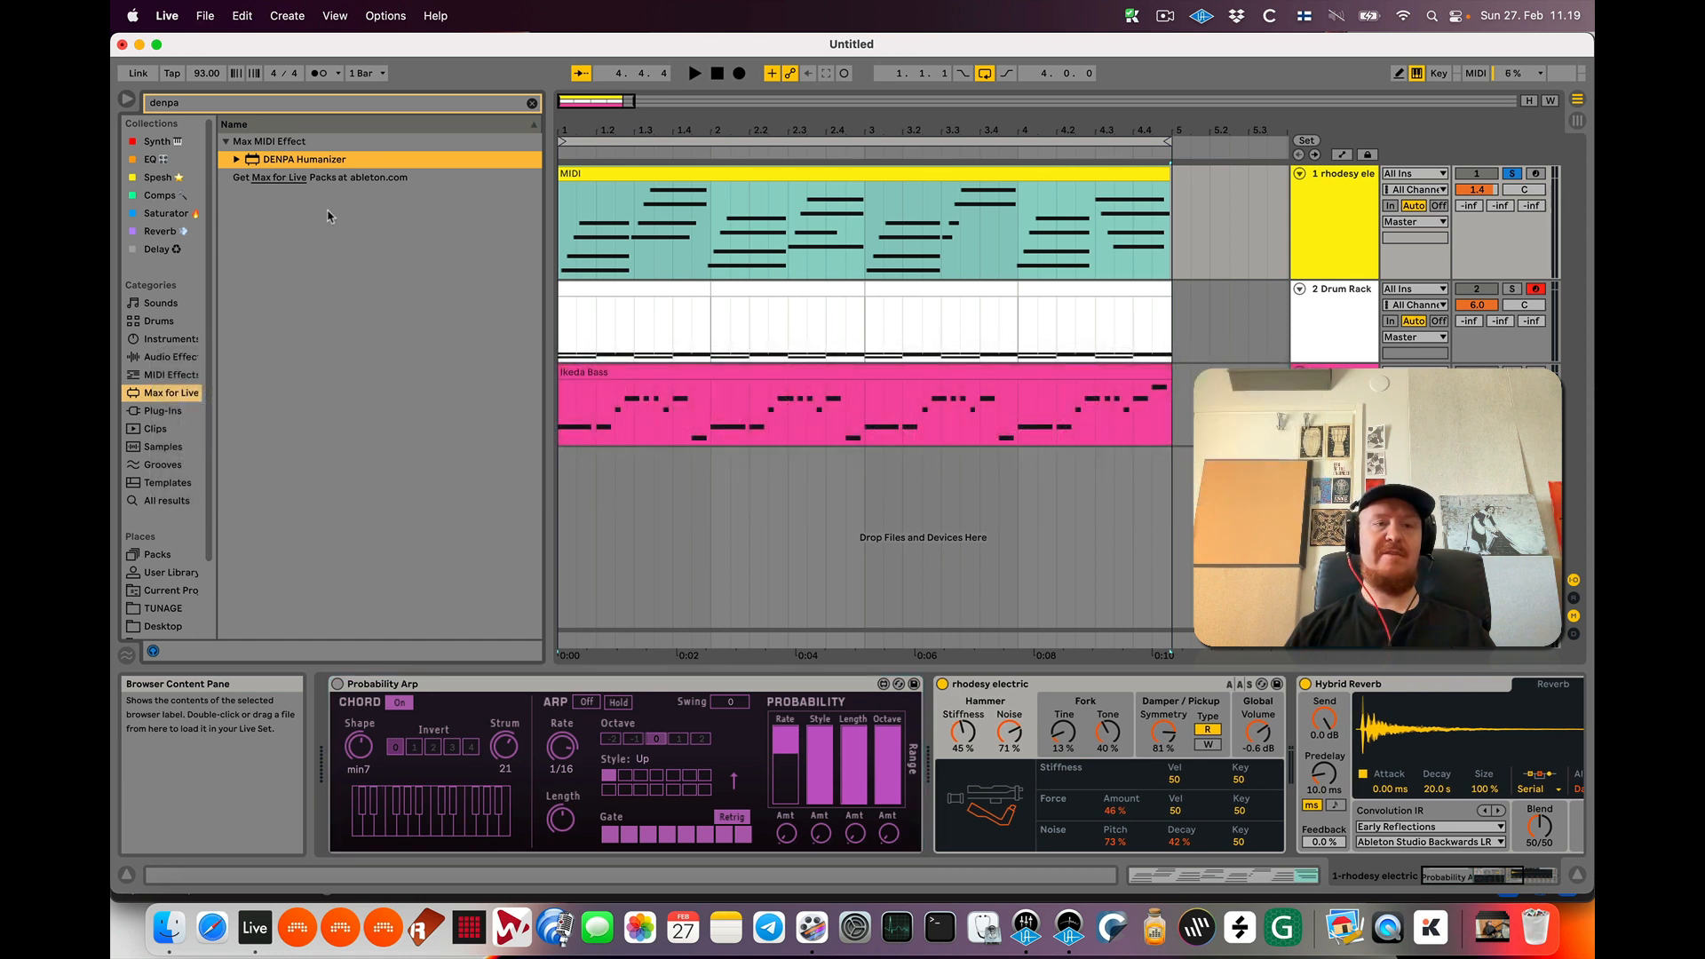
pyautogui.doubleClick(325, 165)
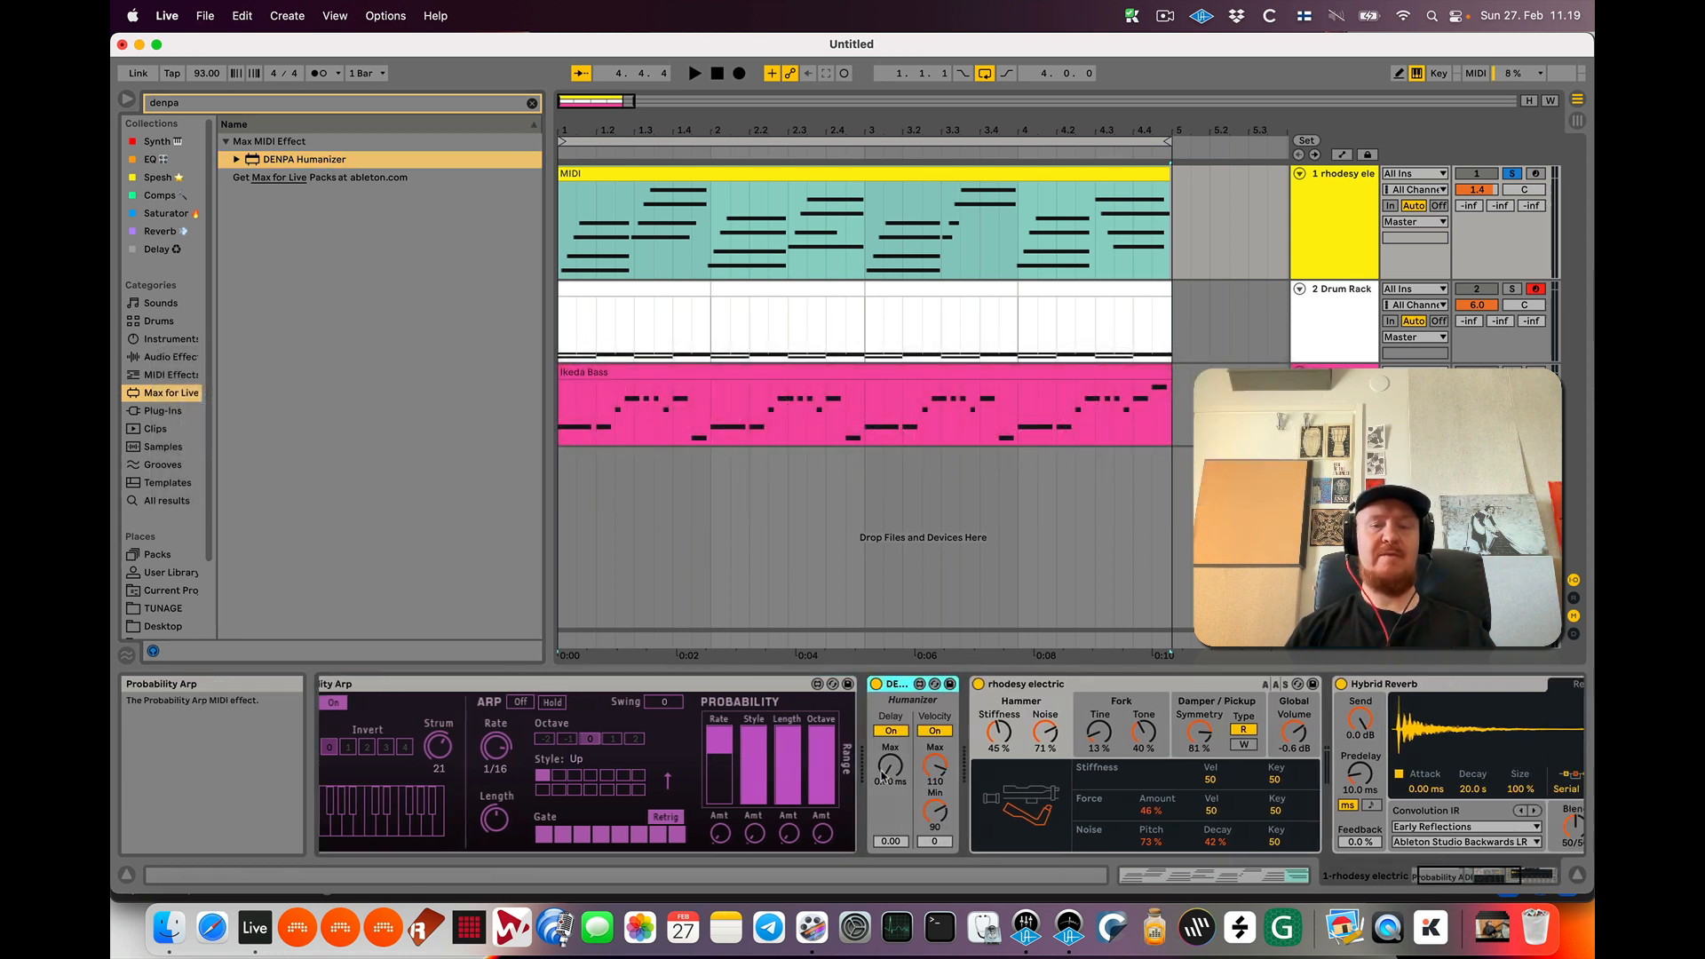
# Set the Humanizer's maximum delay to 88.6 ms and play the soloed chords
pyautogui.hscroll(5, 882, 776)
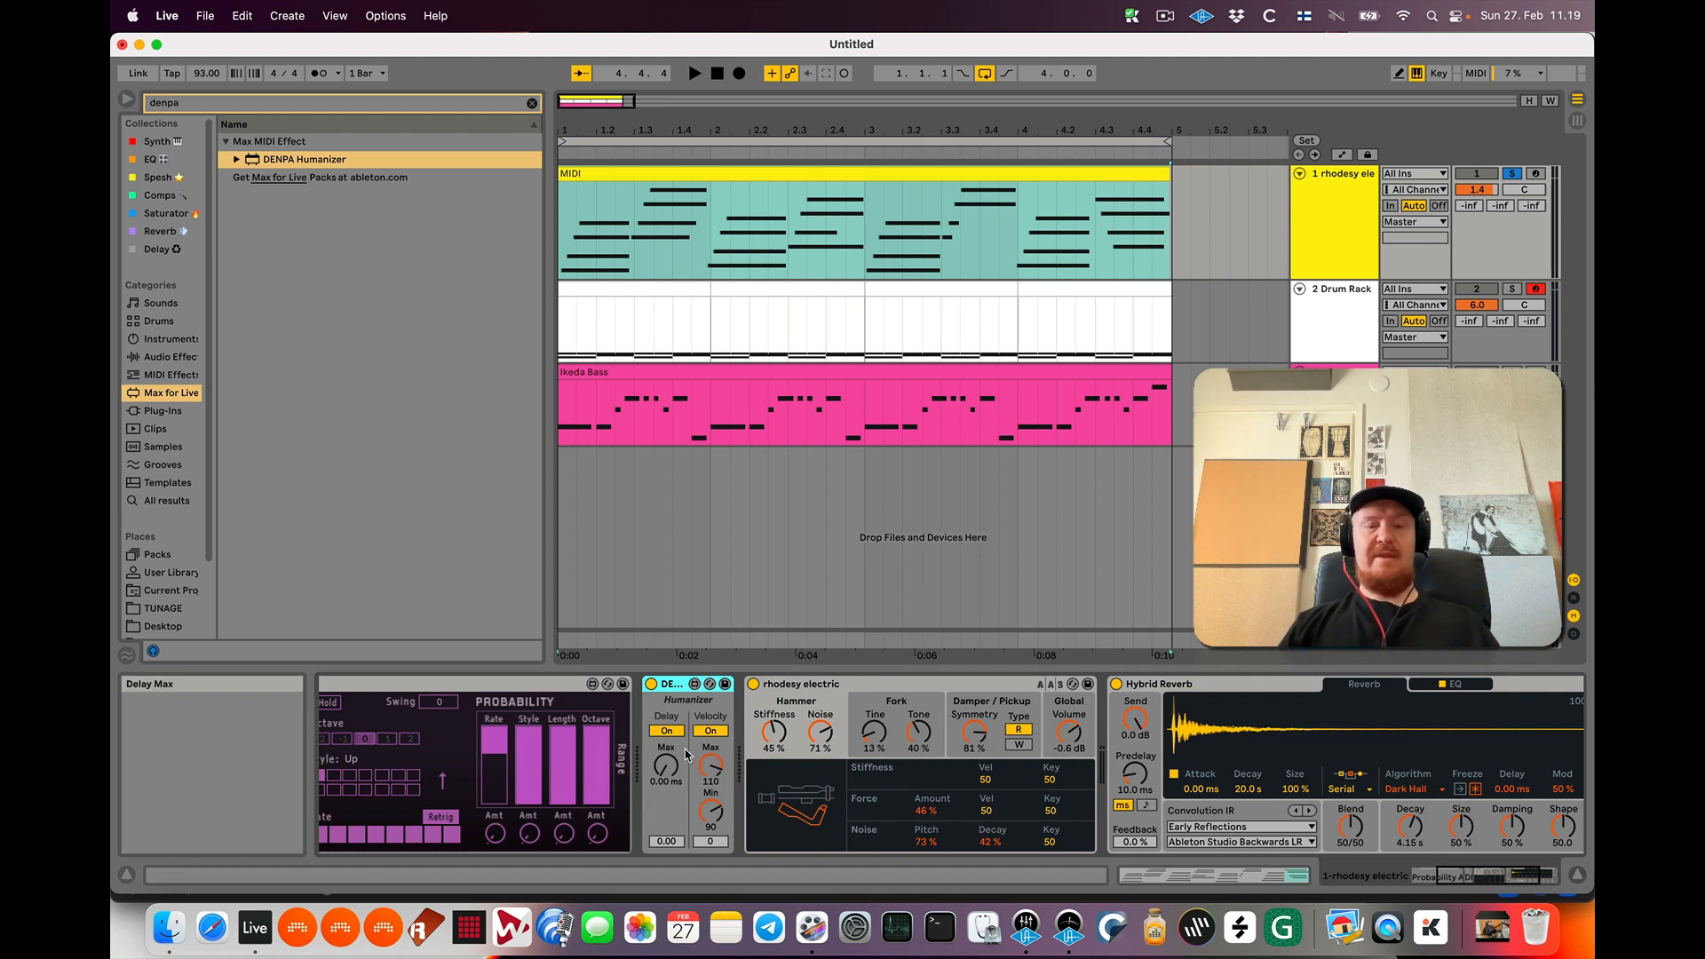
pyautogui.moveTo(673, 762)
pyautogui.mouseDown()
pyautogui.moveTo(672, 746)
pyautogui.moveTo(666, 791)
pyautogui.mouseUp()
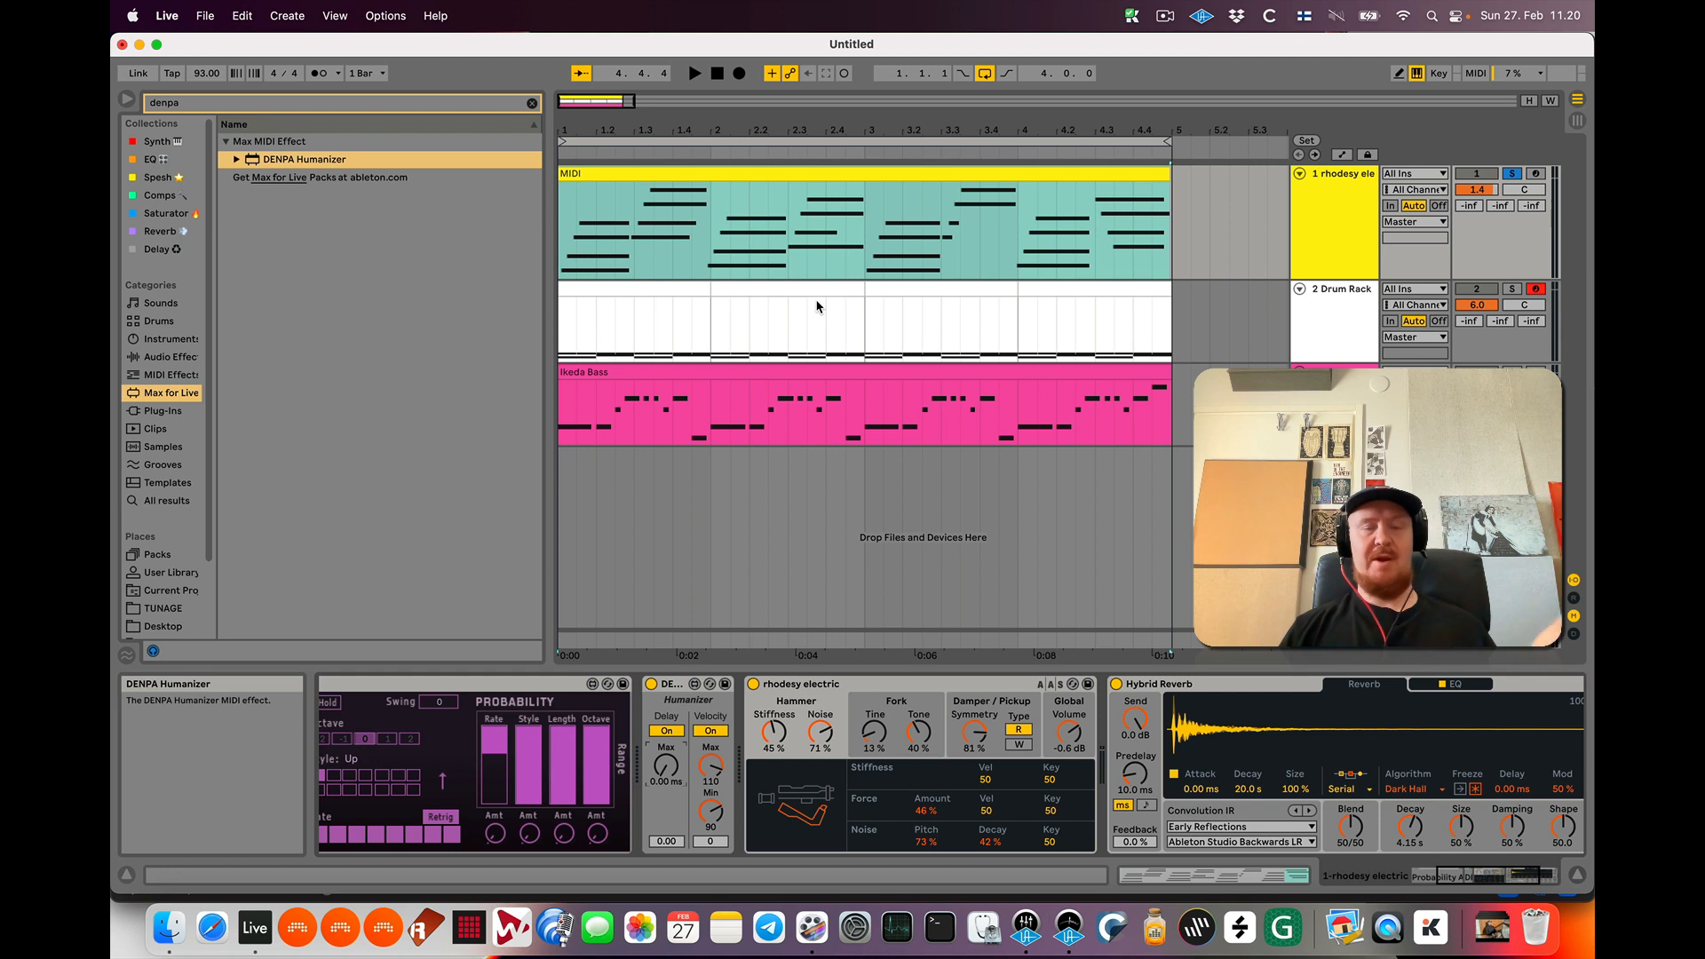
pyautogui.press('space')
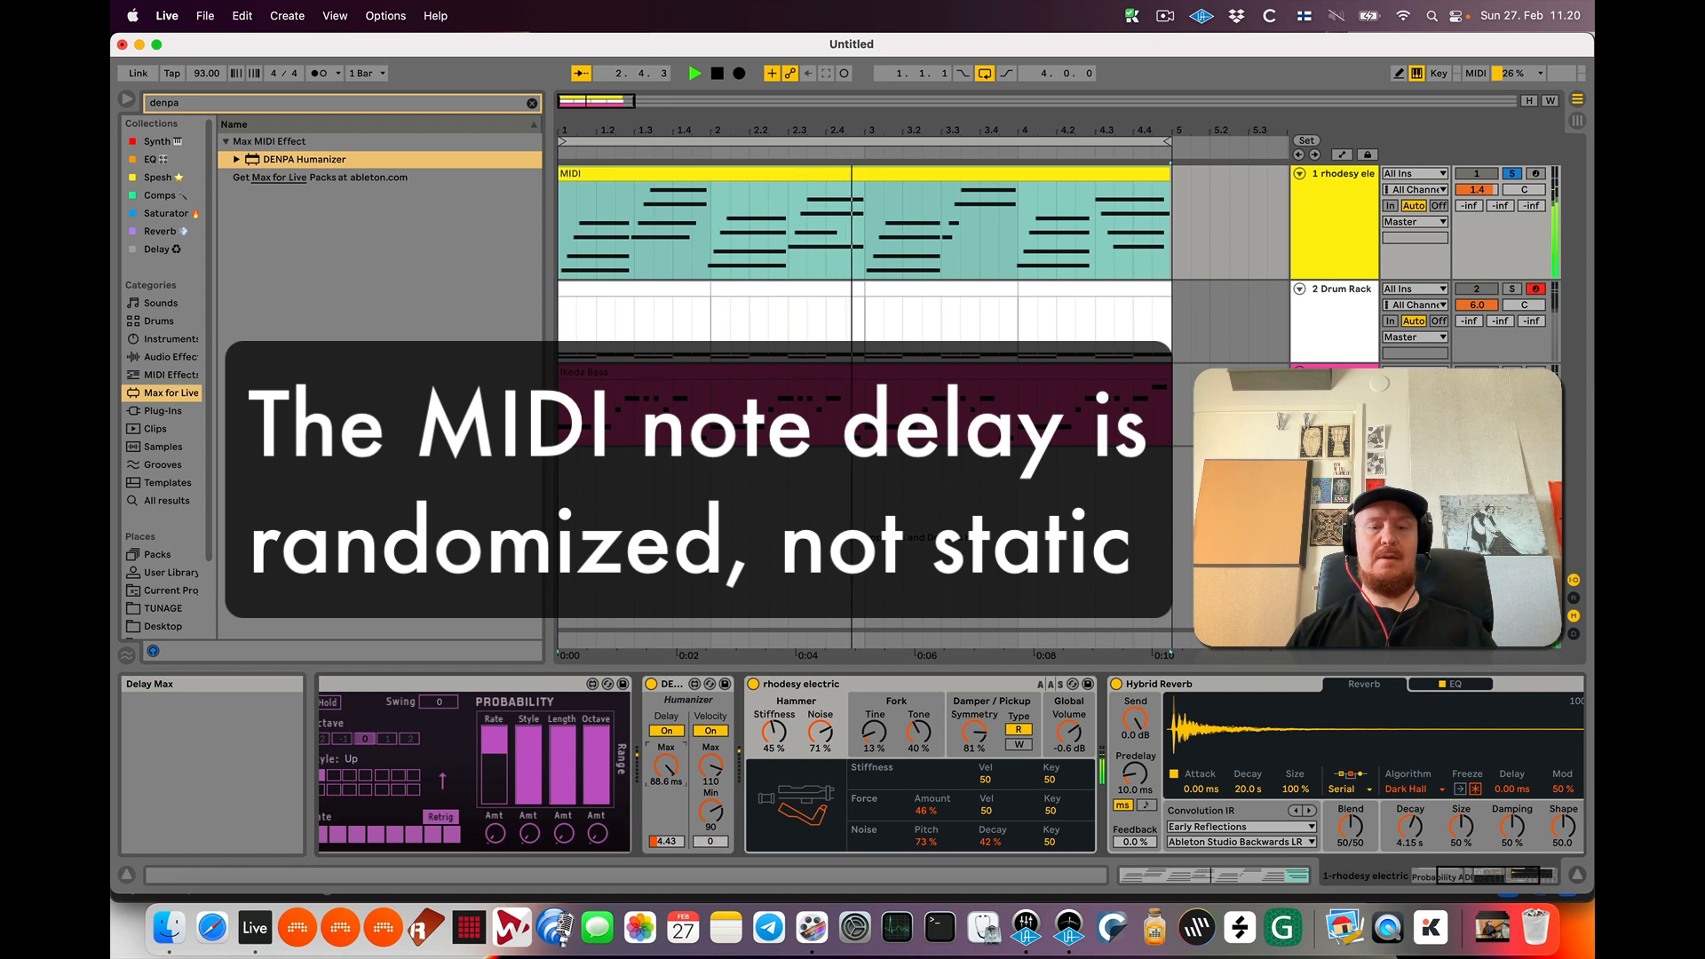
# Bypass the Humanizer and replay the chords to compare their timing without it
pyautogui.click(653, 685)
pyautogui.press('space')
pyautogui.press('space')
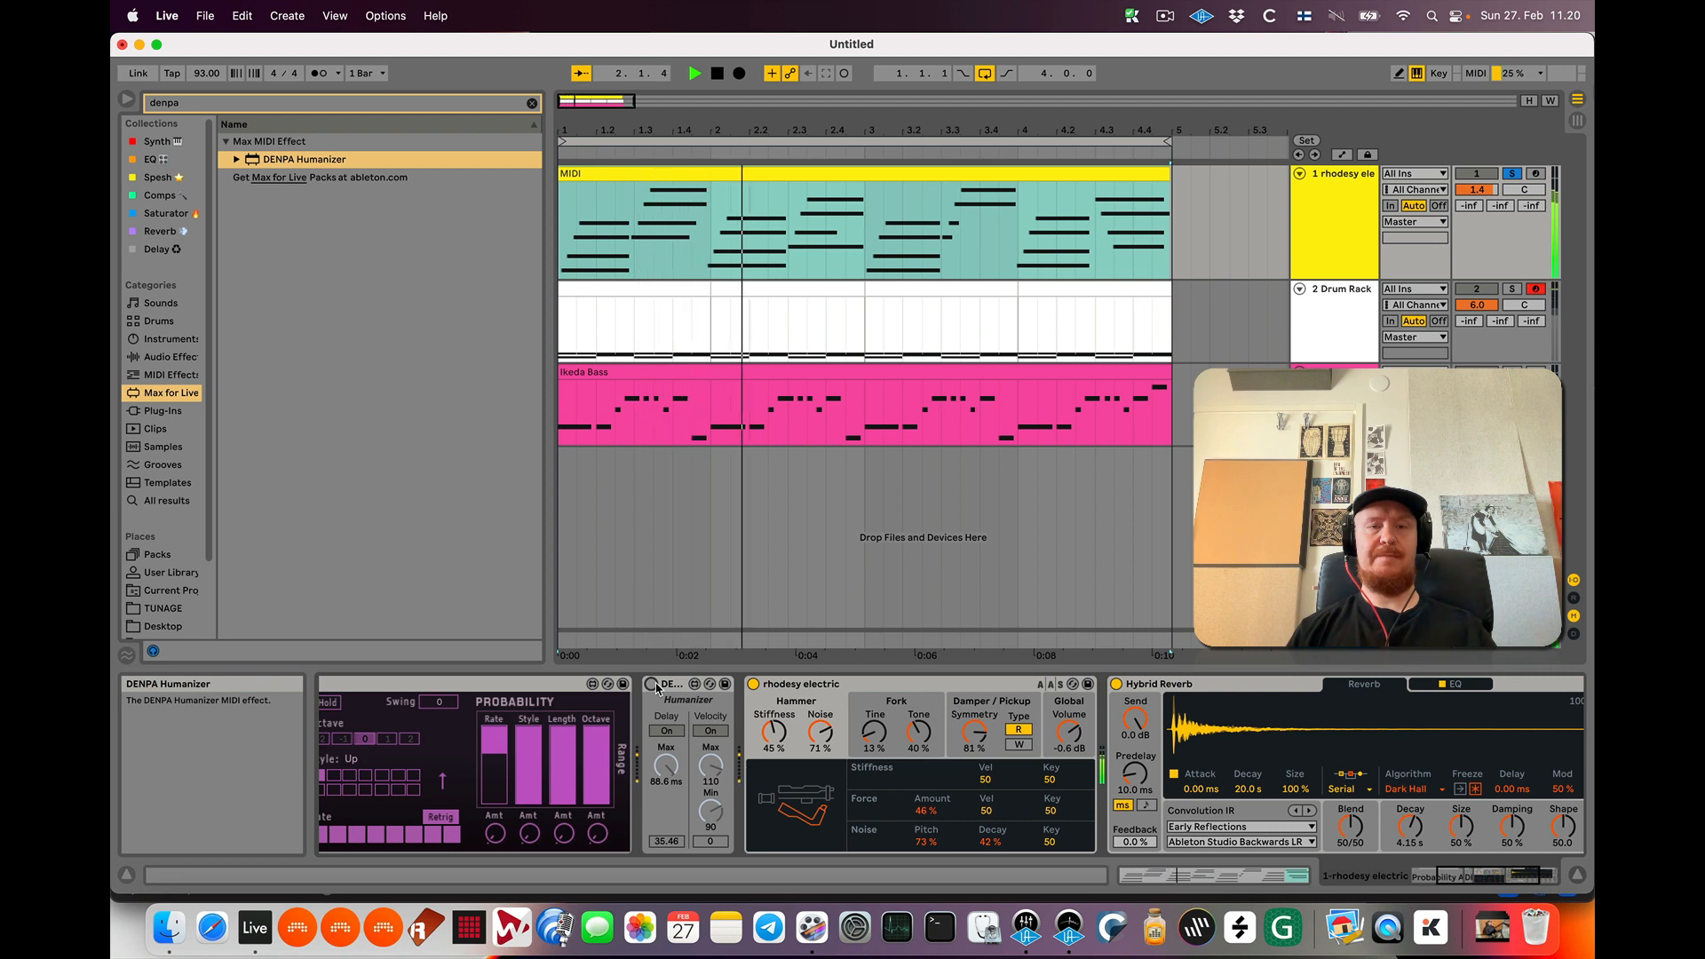
pyautogui.press('space')
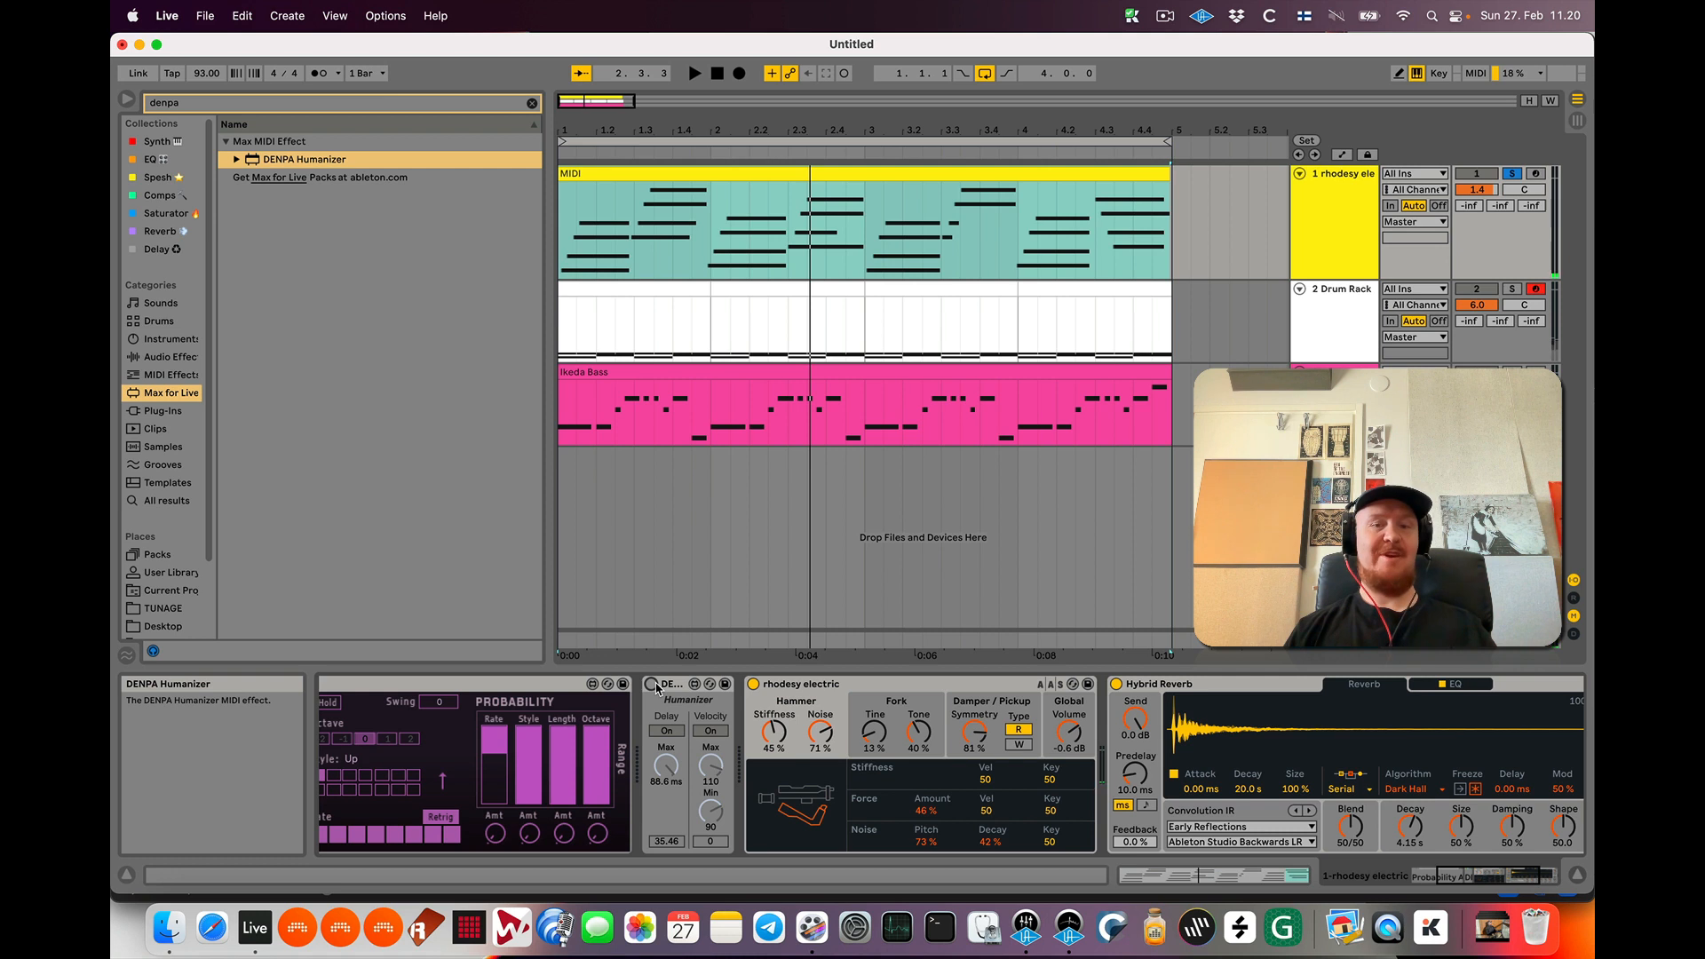
# Reactivate the Humanizer and set its maximum delay to 51.8 ms while the chords play
pyautogui.click(653, 686)
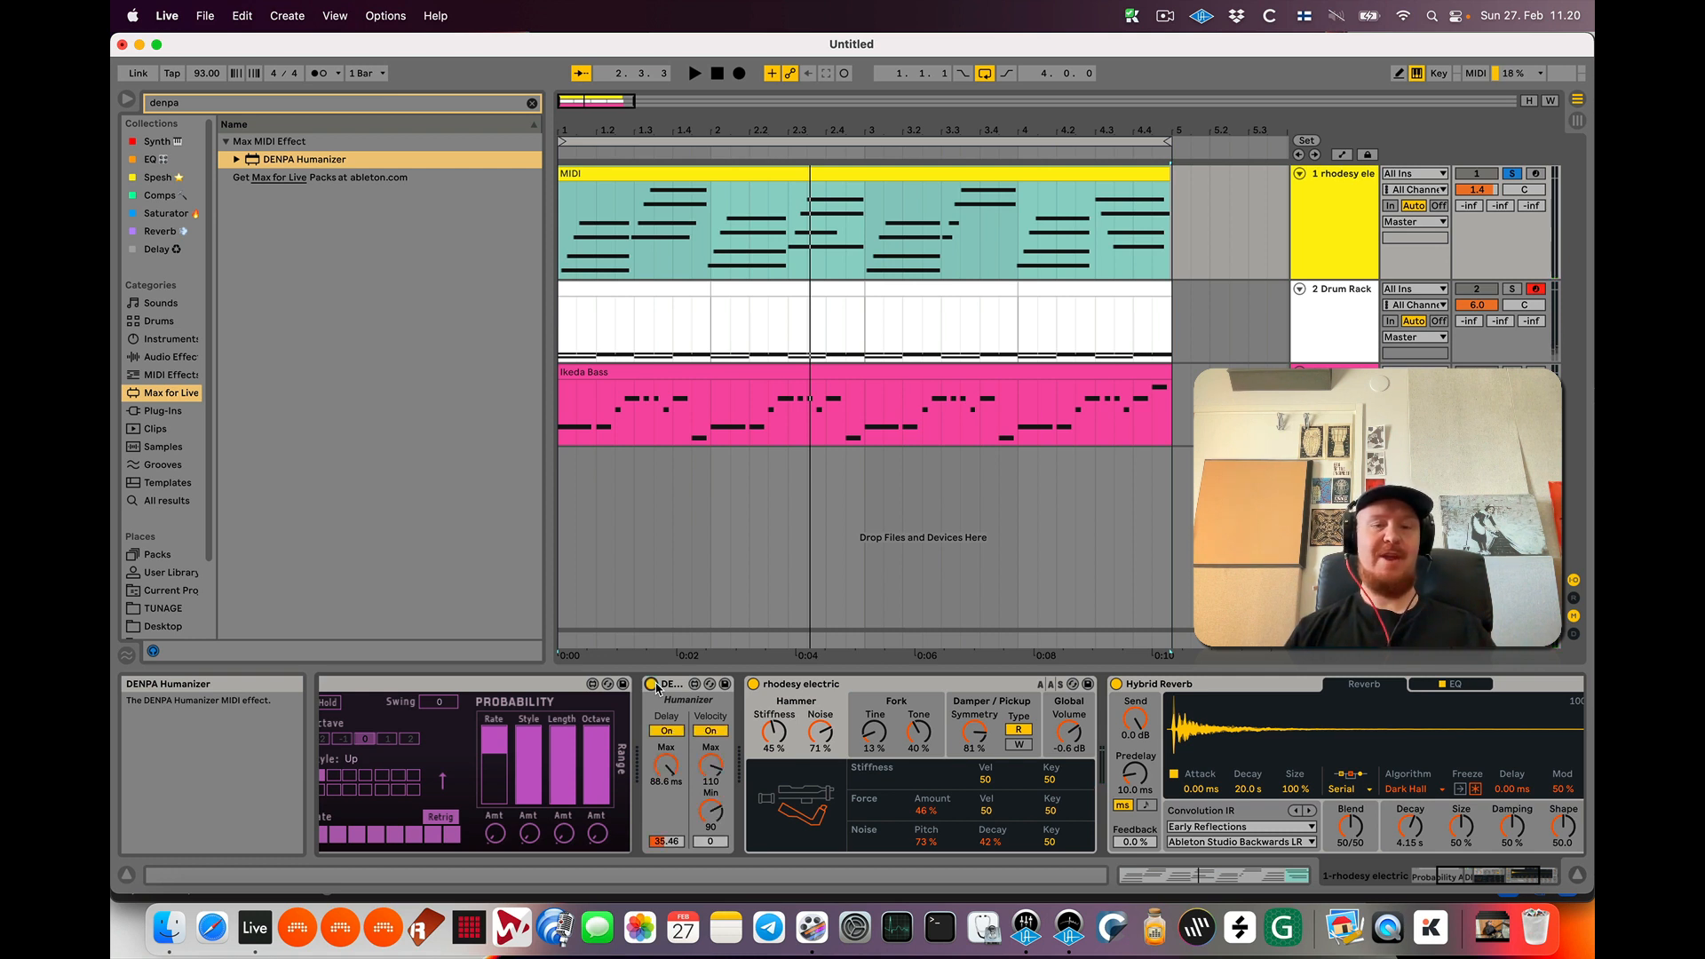
pyautogui.press('space')
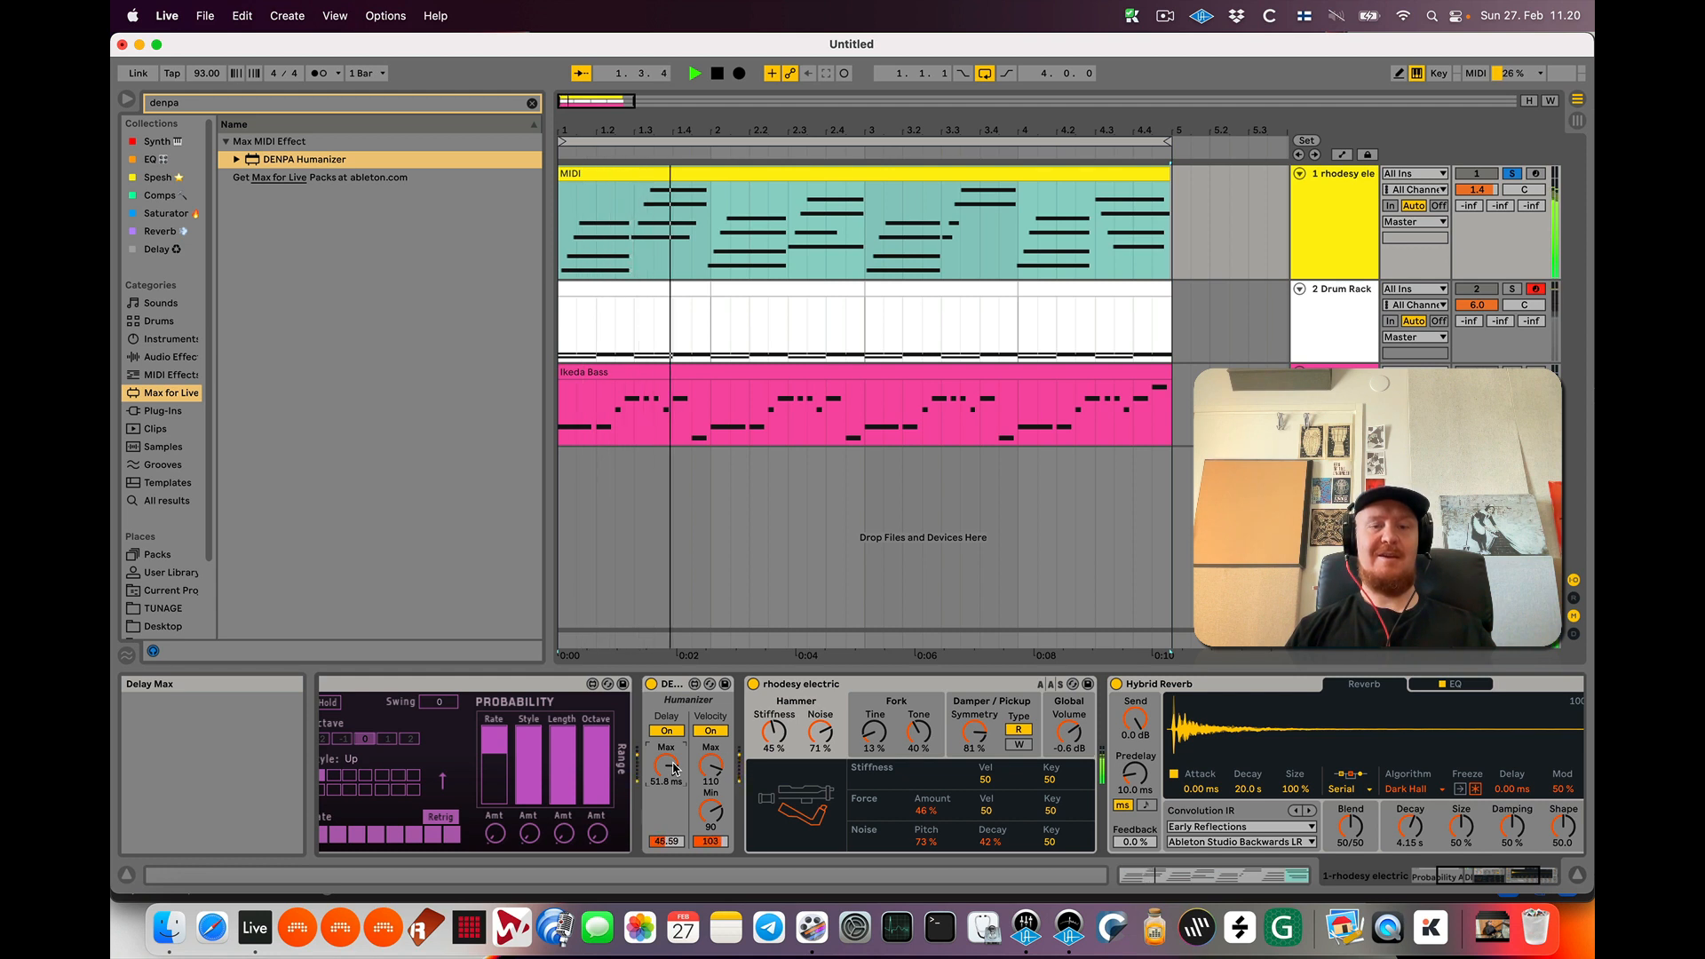
pyautogui.press('space')
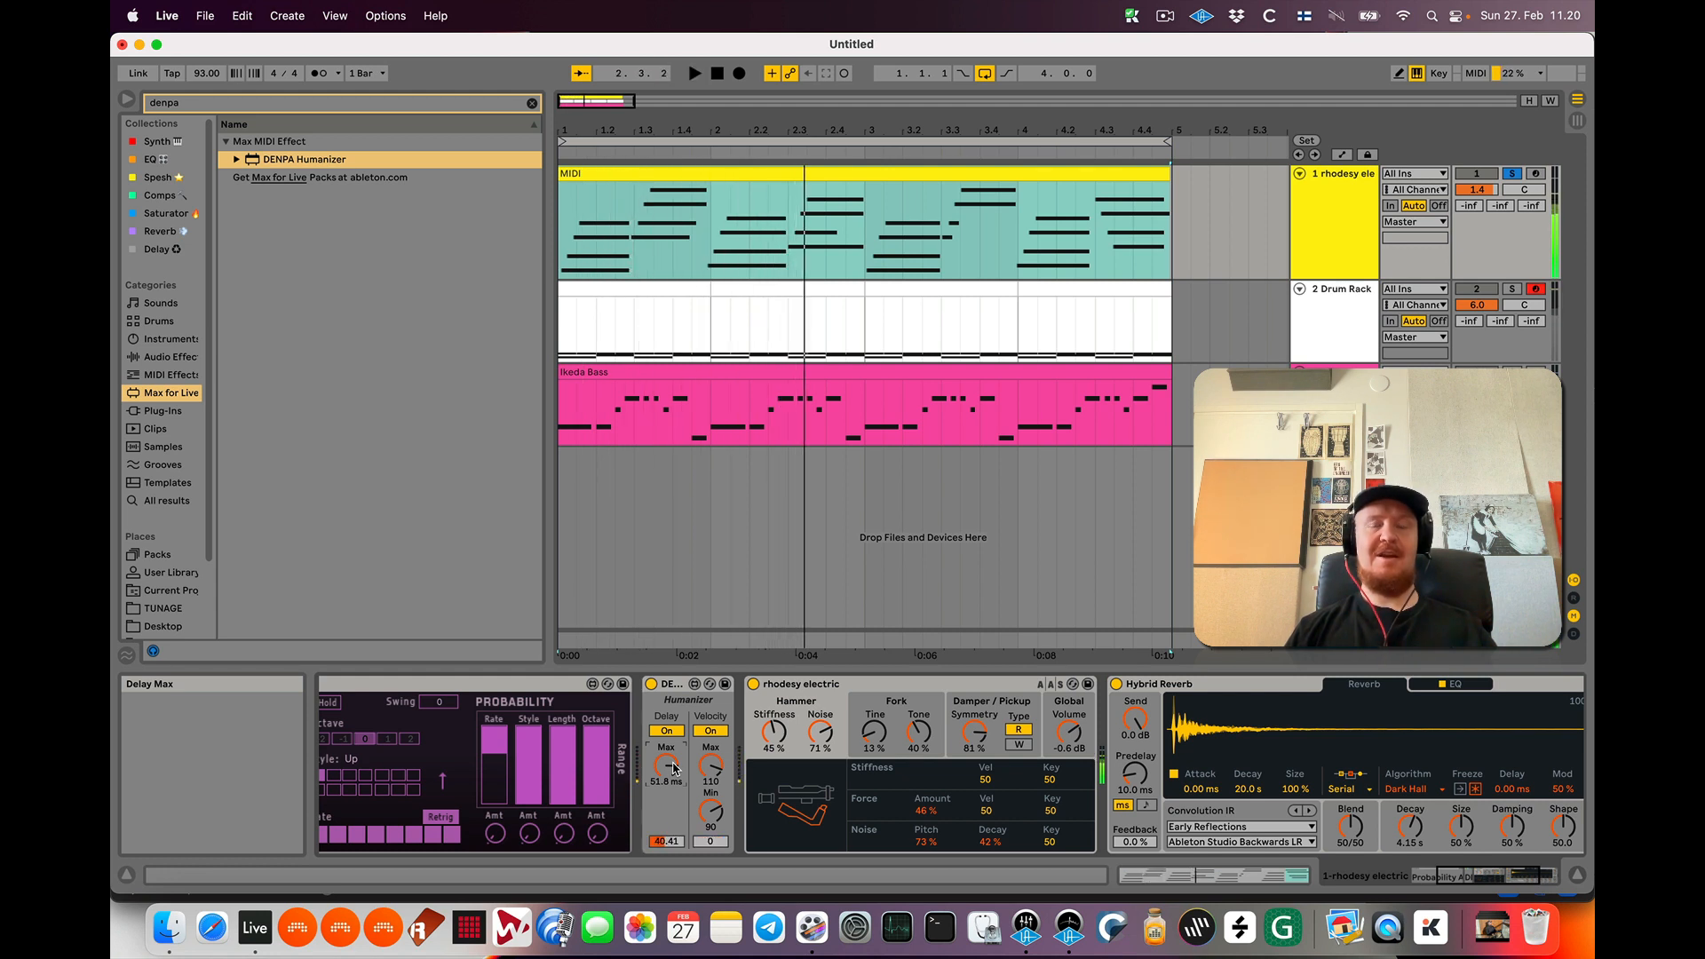
# Solo the Drum Rack track, add DENPA Humanizer in front of the Drum Rack and play the beat
pyautogui.click(1341, 309)
pyautogui.click(1513, 291)
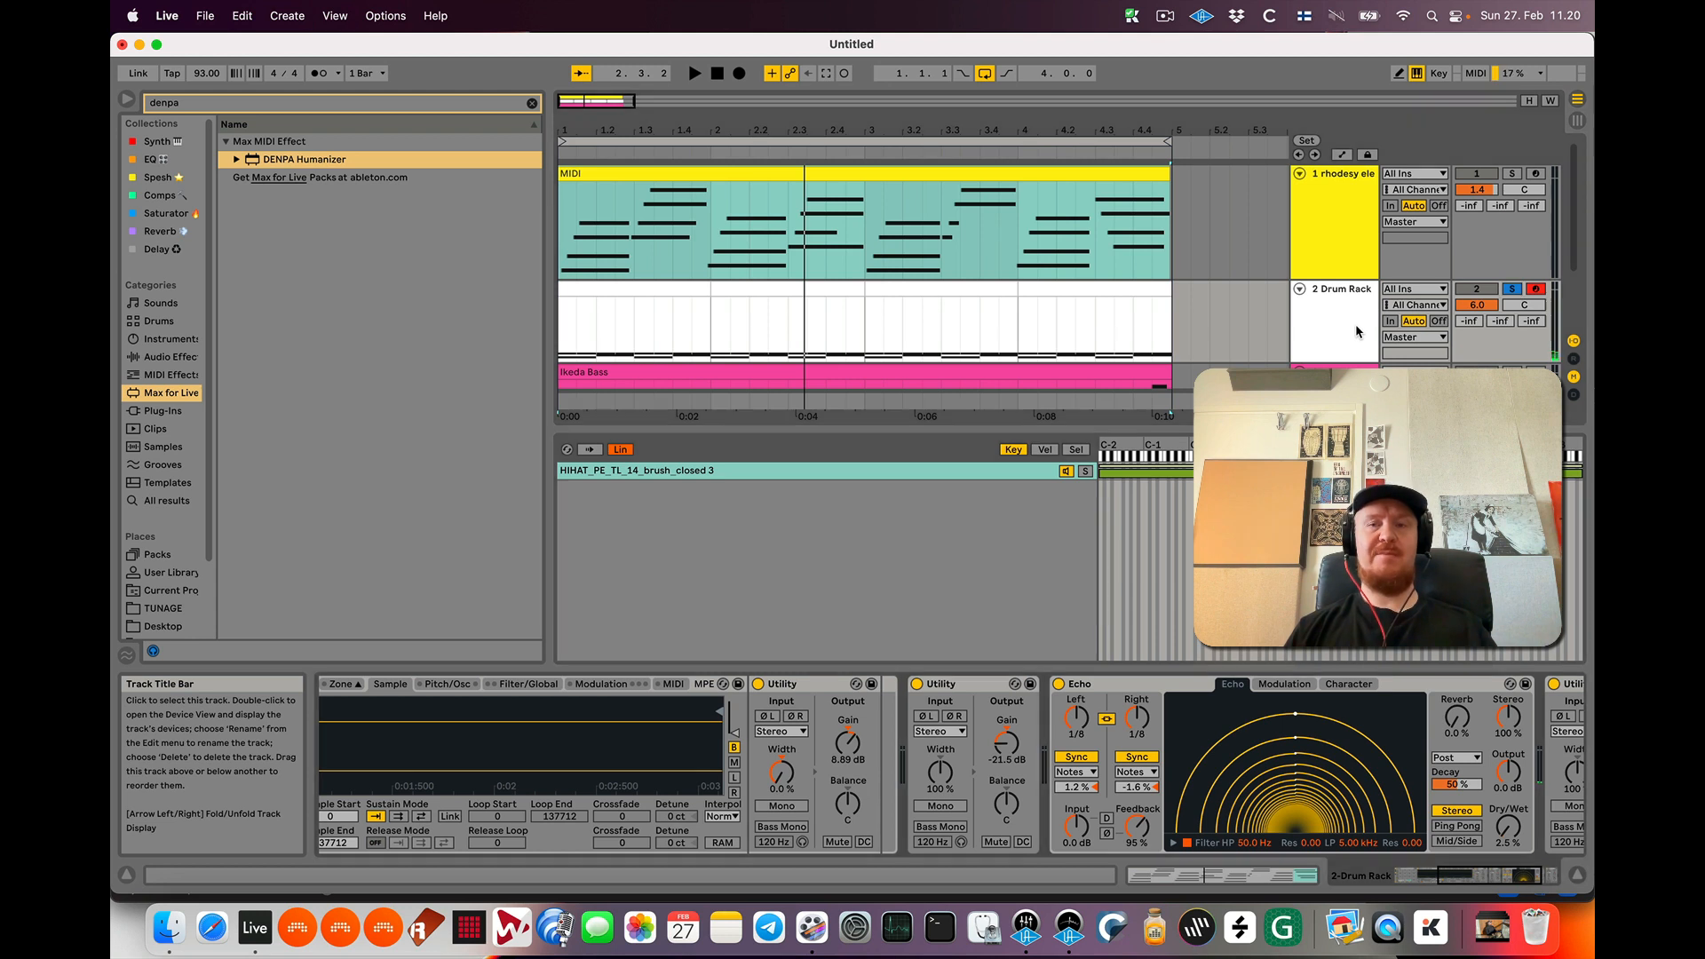
pyautogui.click(637, 295)
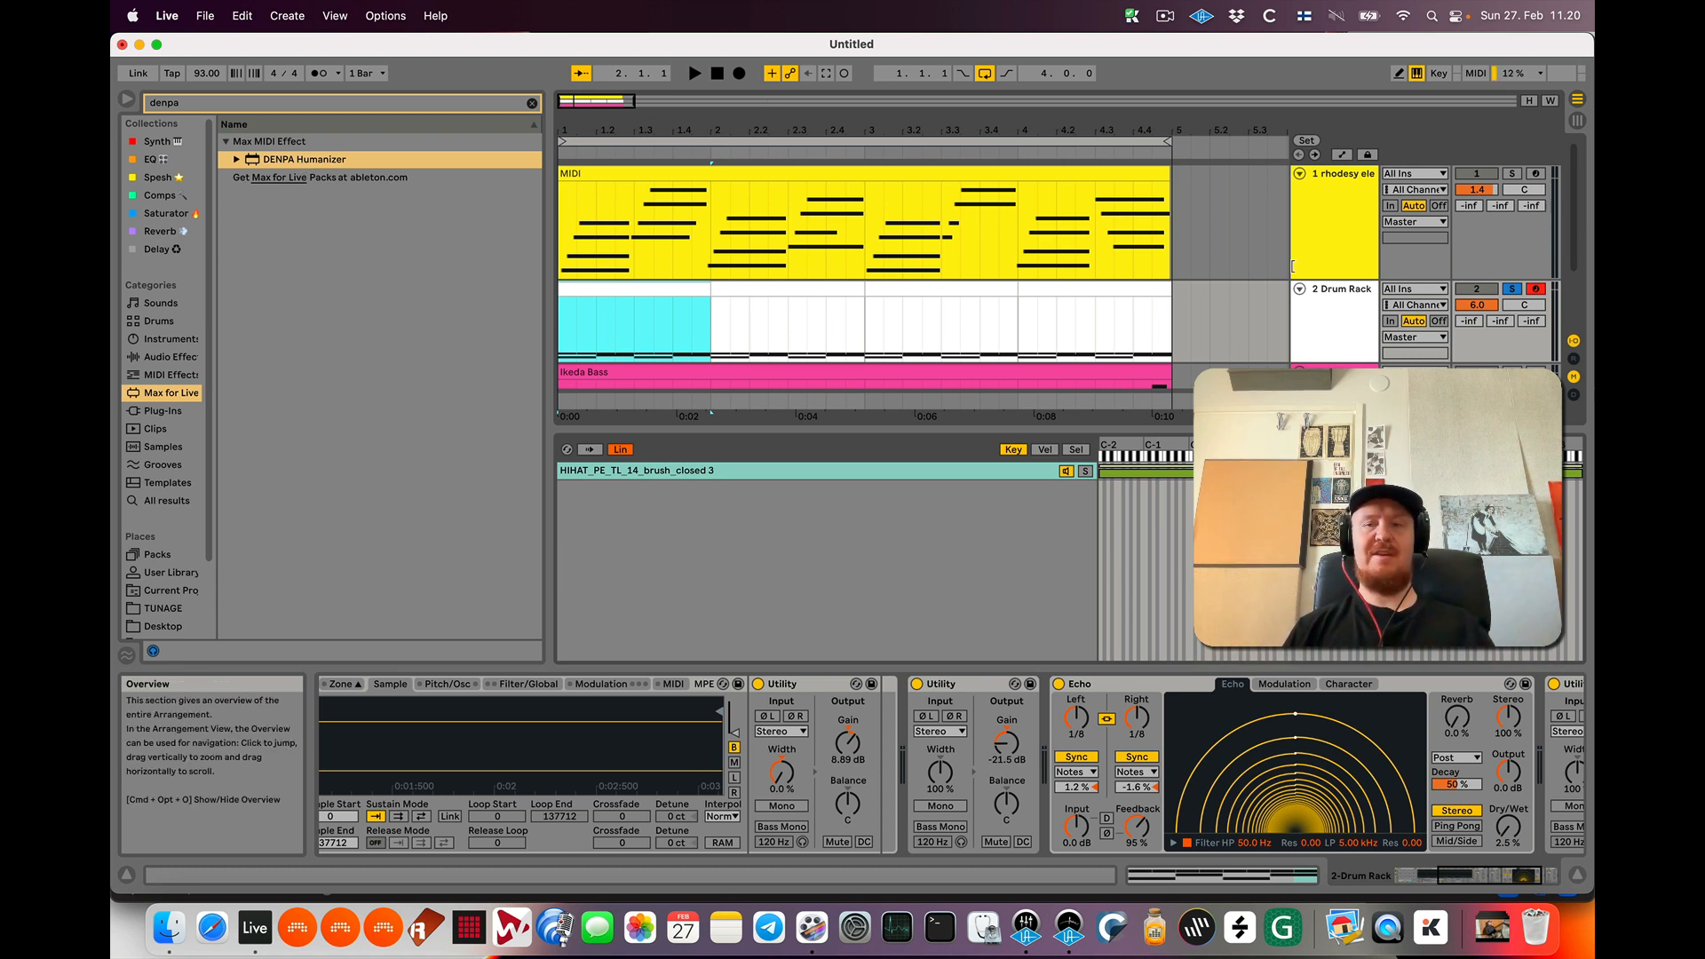
pyautogui.click(1349, 313)
pyautogui.moveTo(304, 164); pyautogui.dragTo(668, 289)
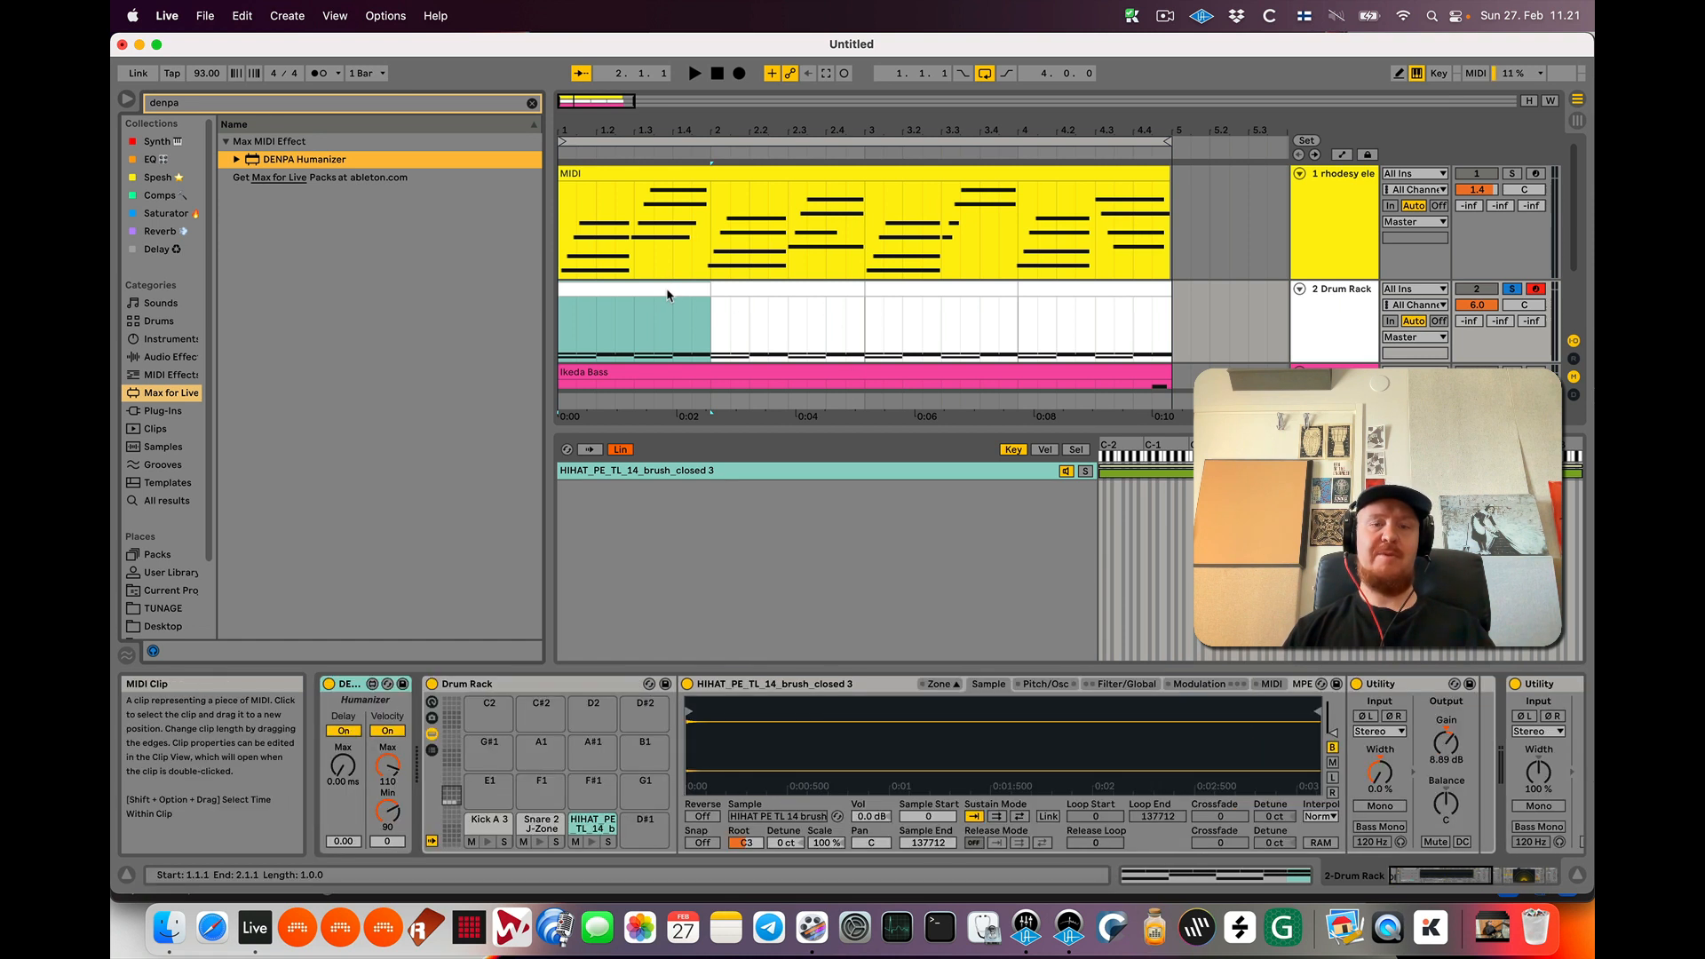
pyautogui.press('space')
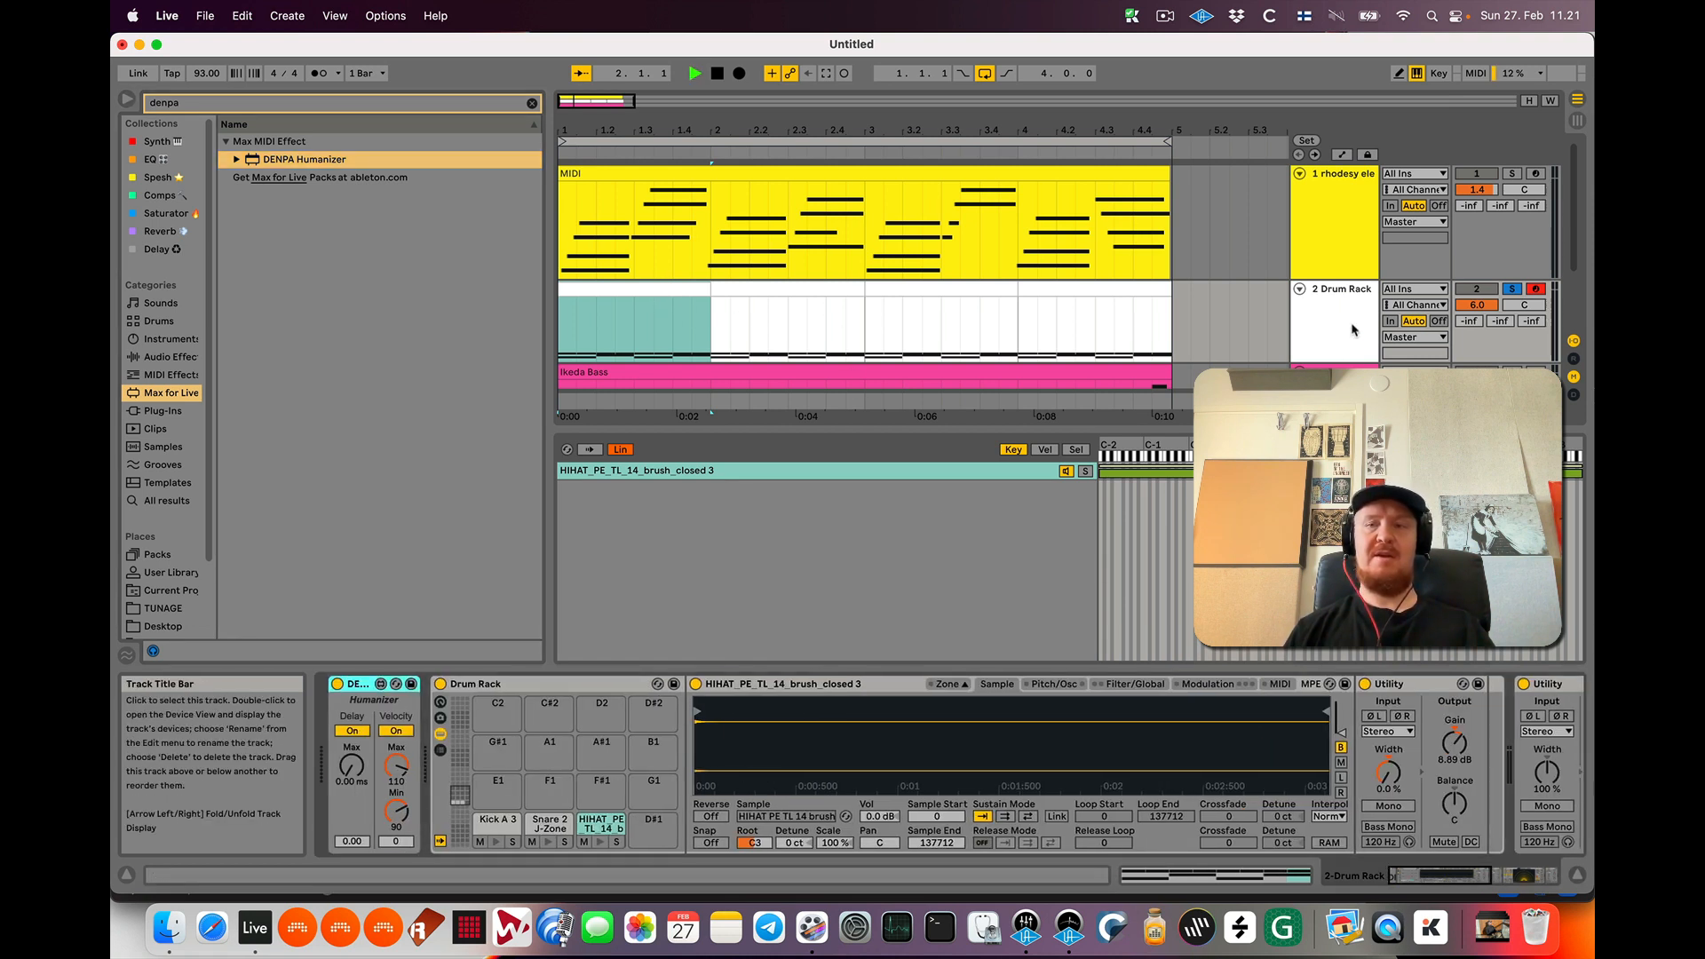
# Turn off the Humanizer's velocity variation, audition maximum delays of 100 ms and 0.76 ms on the drums, and unsolo the Drum Rack track
pyautogui.click(396, 732)
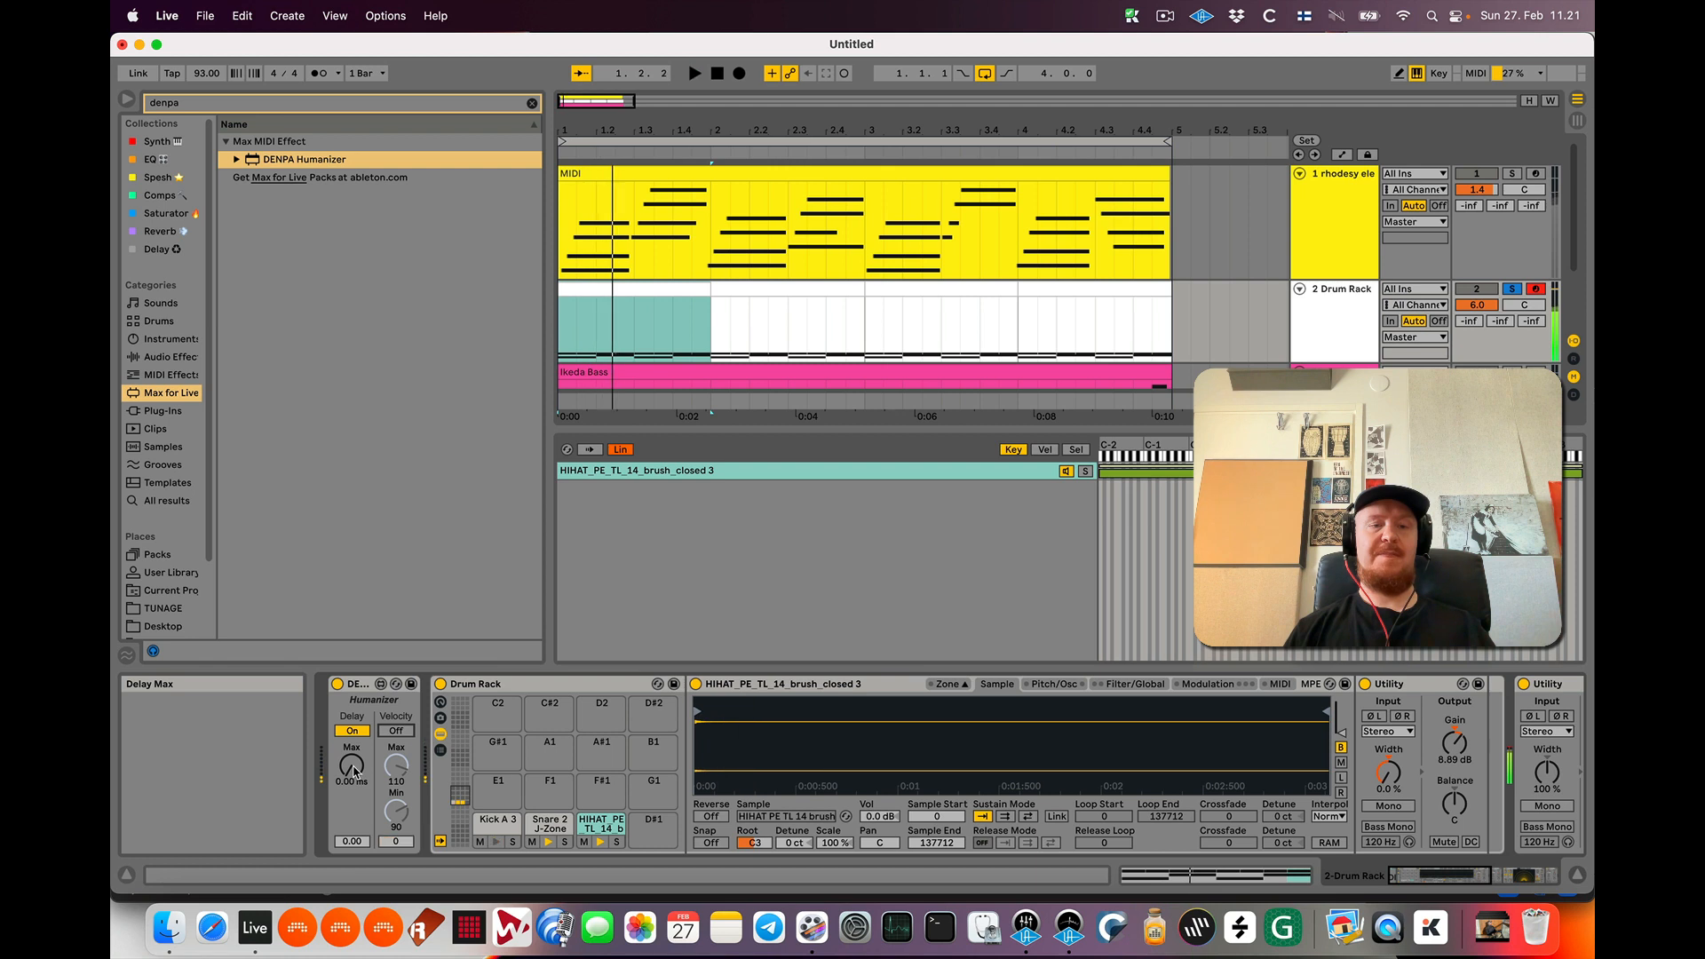
pyautogui.moveTo(354, 772); pyautogui.dragTo(356, 772)
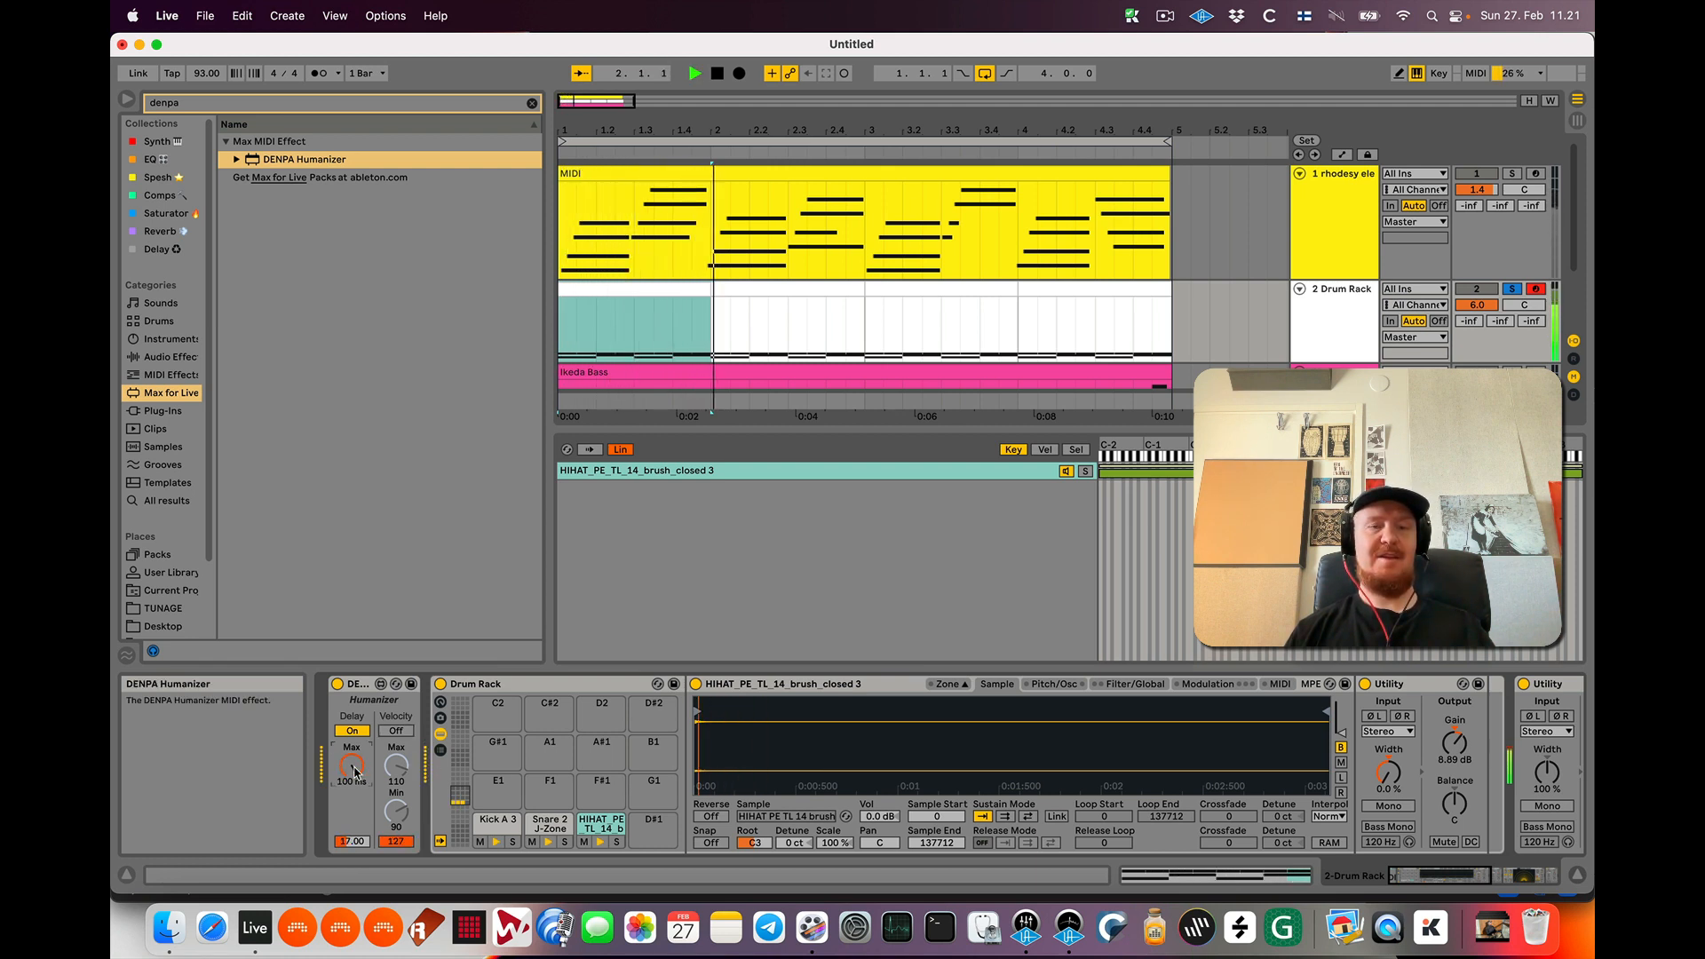
pyautogui.moveTo(354, 772); pyautogui.dragTo(354, 790)
pyautogui.press('space')
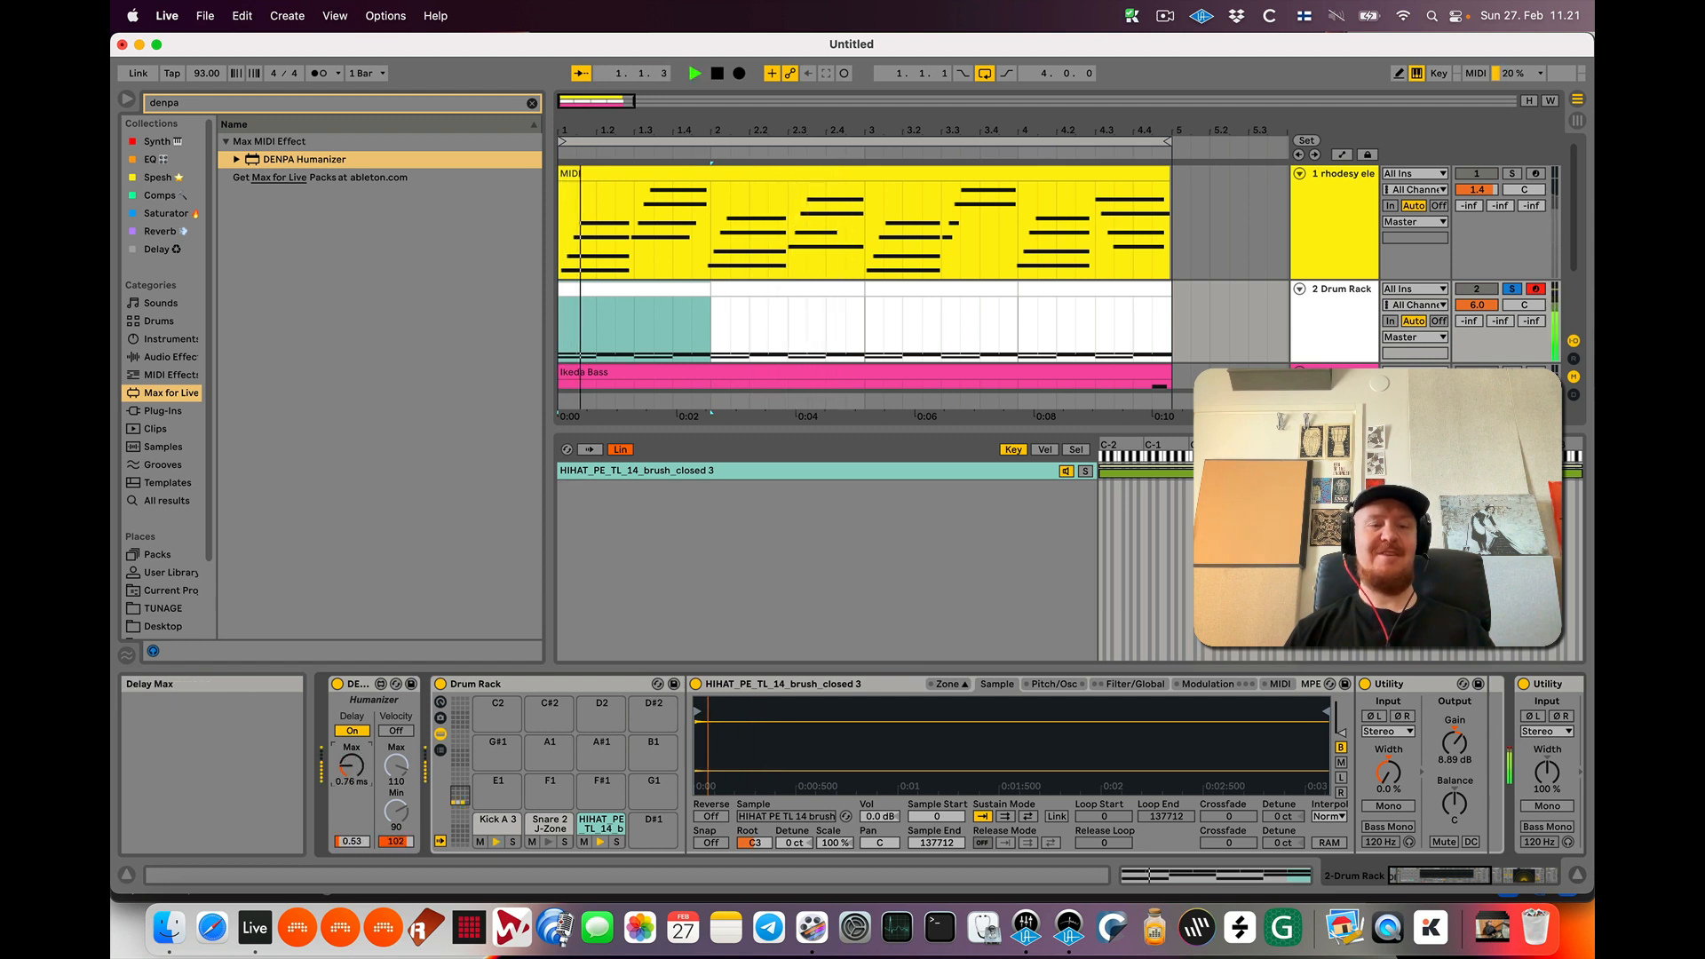
pyautogui.press('space')
pyautogui.click(1512, 291)
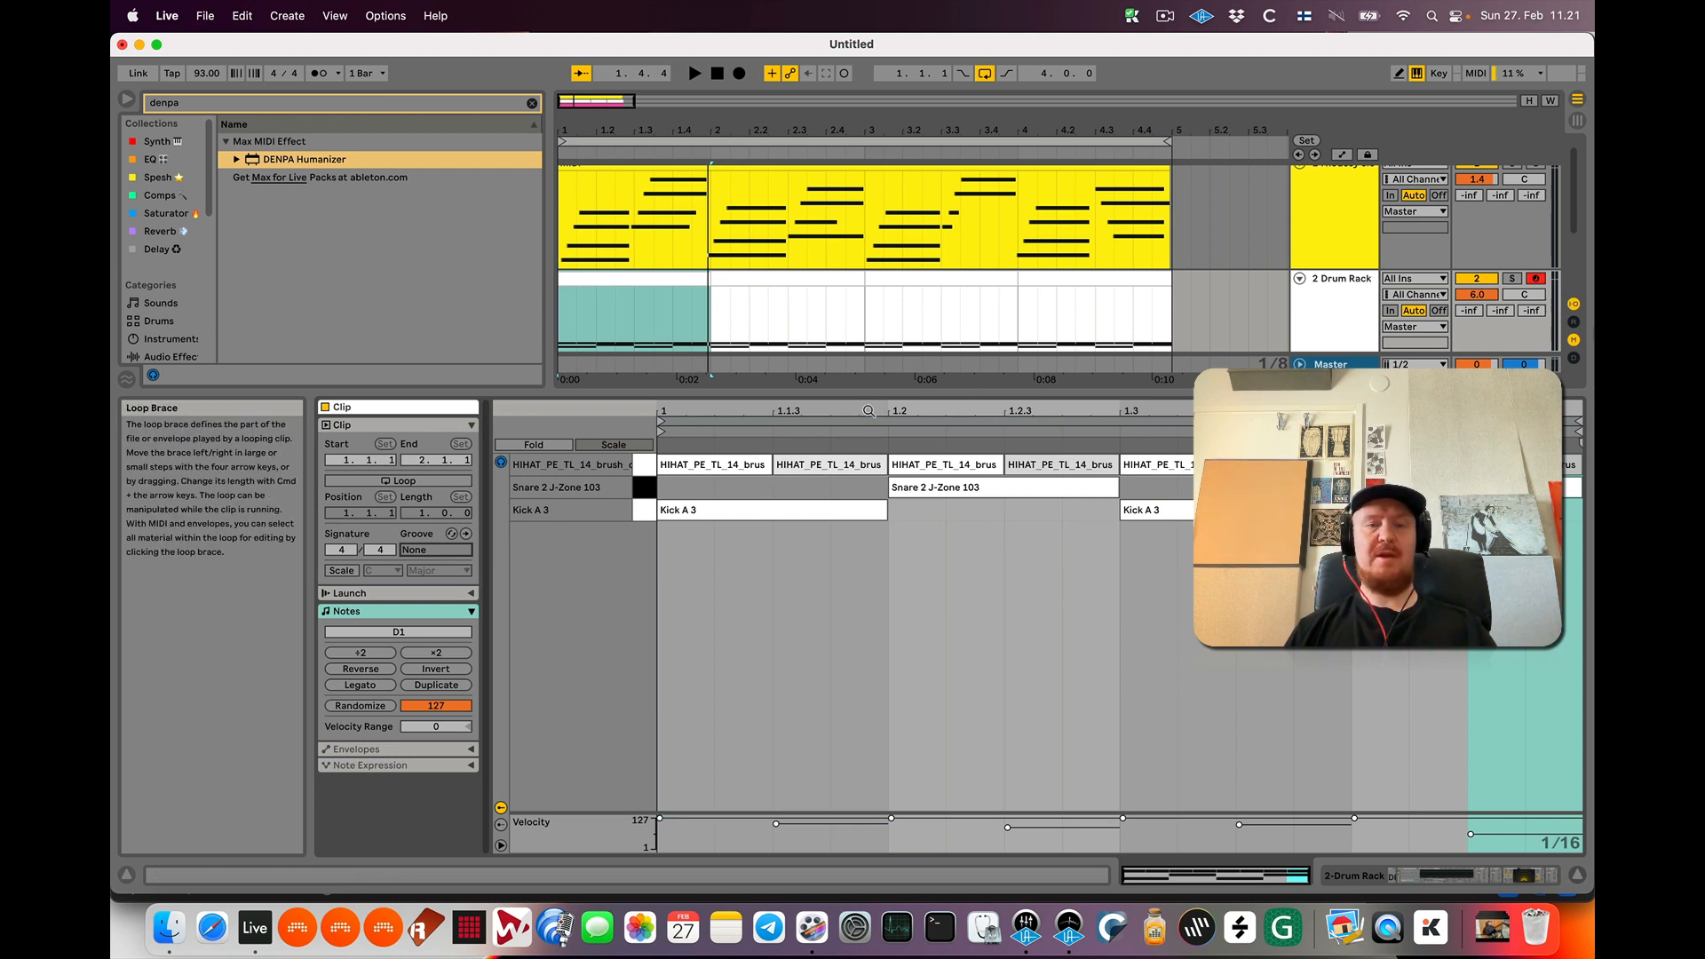
# Replace the eighth-note hi-hats in the first one-bar drum clip with straight 16th notes
pyautogui.click(945, 464)
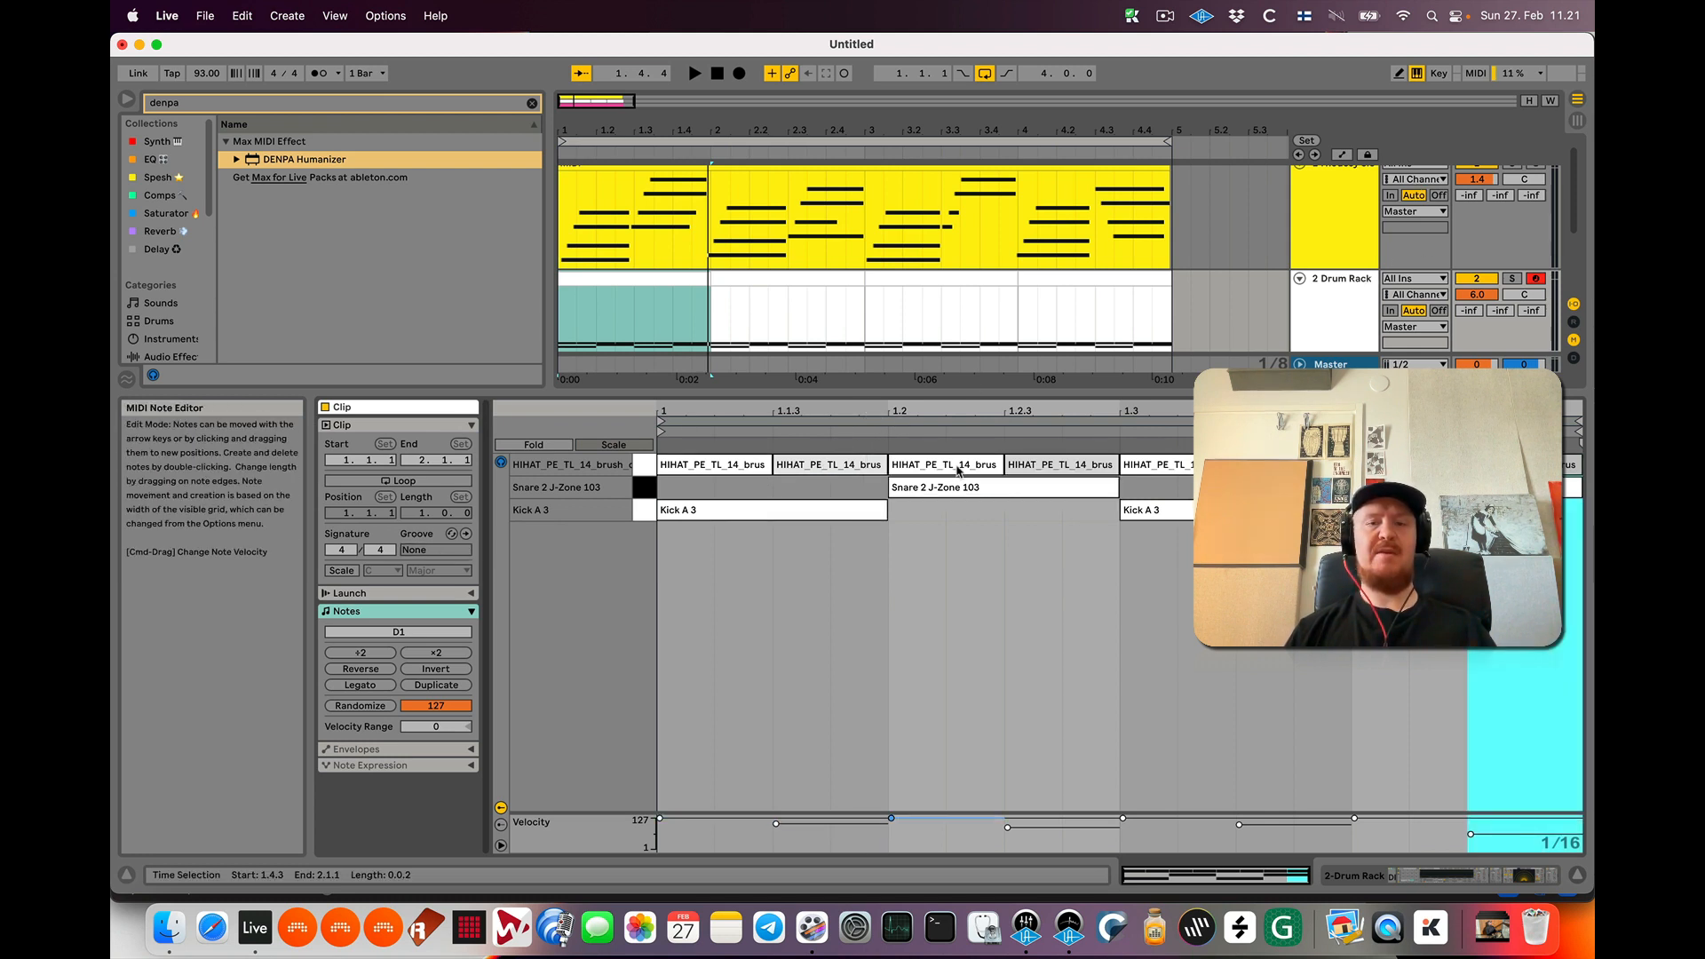
pyautogui.keyDown('shift'); pyautogui.click(1516, 469); pyautogui.keyUp('shift')
pyautogui.press('Delete')
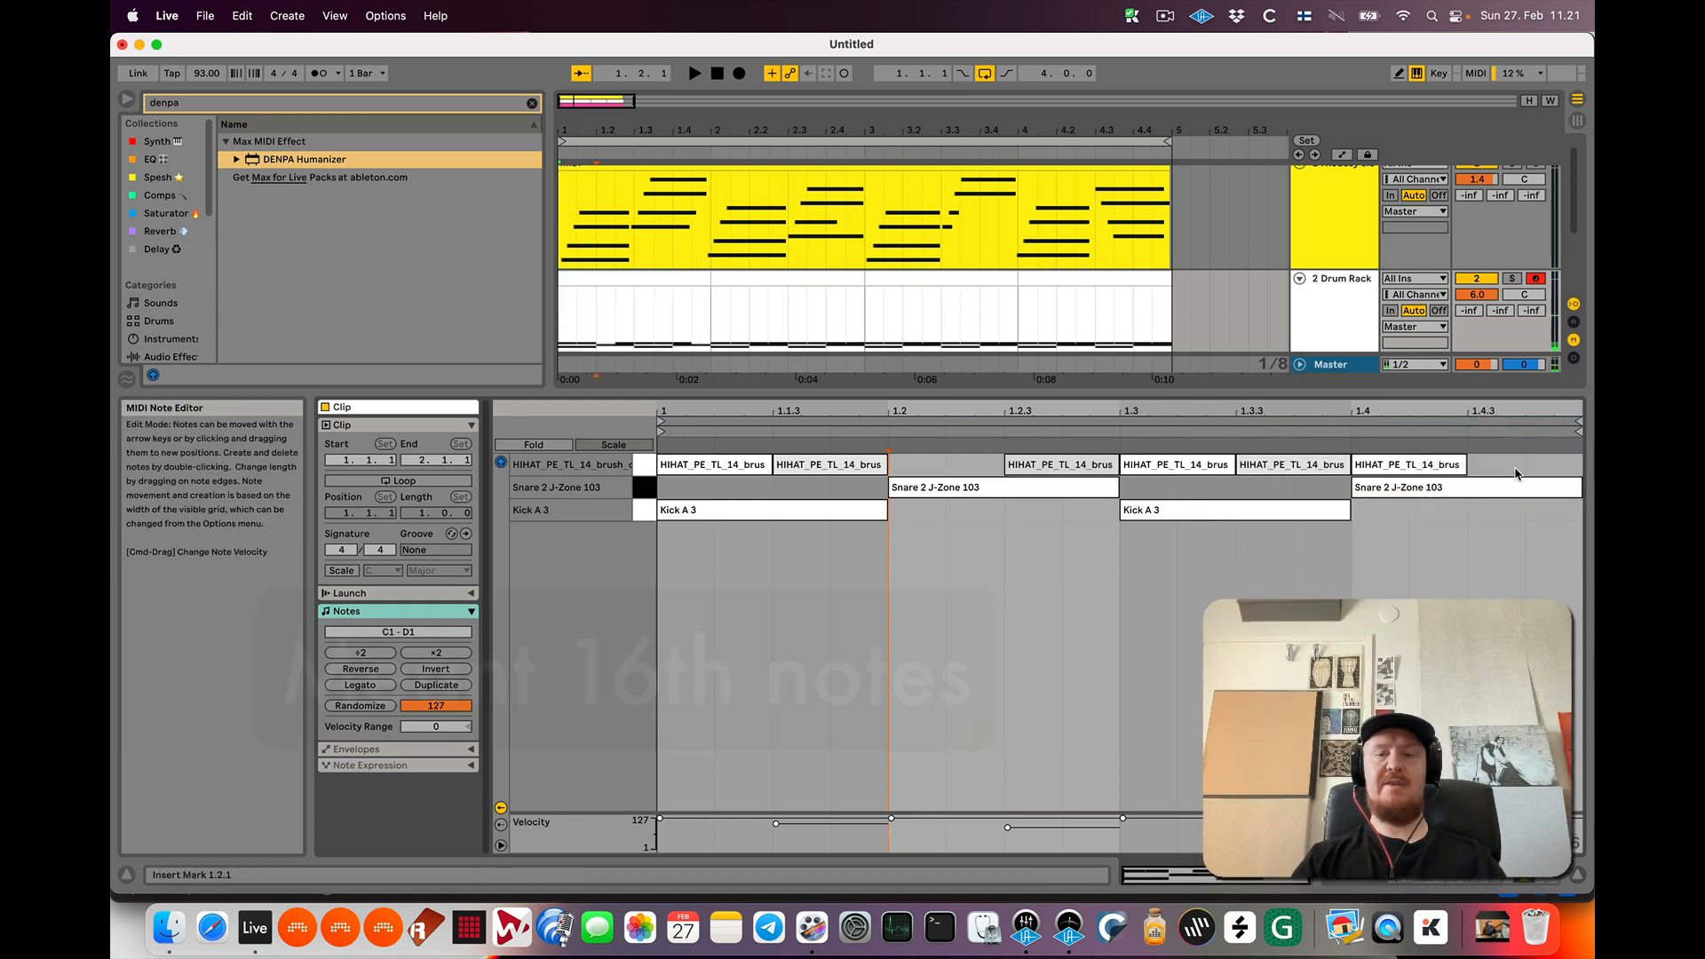
pyautogui.click(1082, 464)
pyautogui.keyDown('shift'); pyautogui.click(1404, 467); pyautogui.keyUp('shift')
pyautogui.press('Delete')
pyautogui.click(1270, 462)
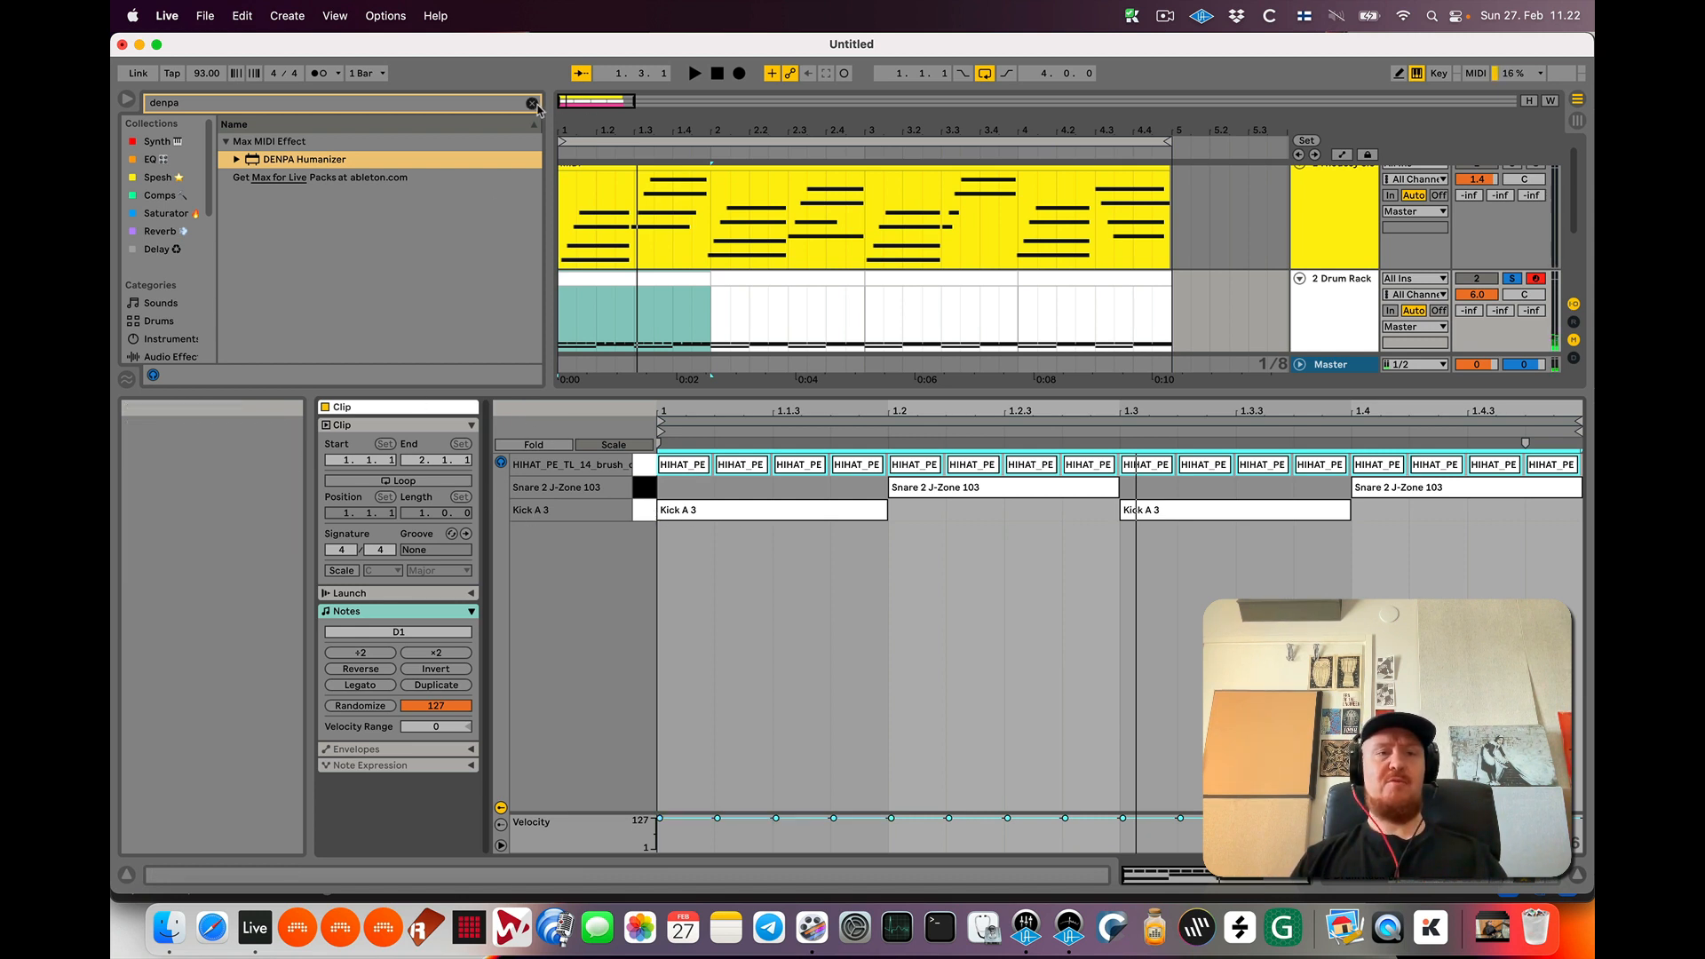
# Clear the browser search, show the Grooves library and preview the 2 Step Accent 16ths and 2 Step Shuffled 16ths grooves
pyautogui.click(532, 104)
pyautogui.scroll(-5, 193, 291)
pyautogui.scroll(-2, 193, 292)
pyautogui.click(167, 263)
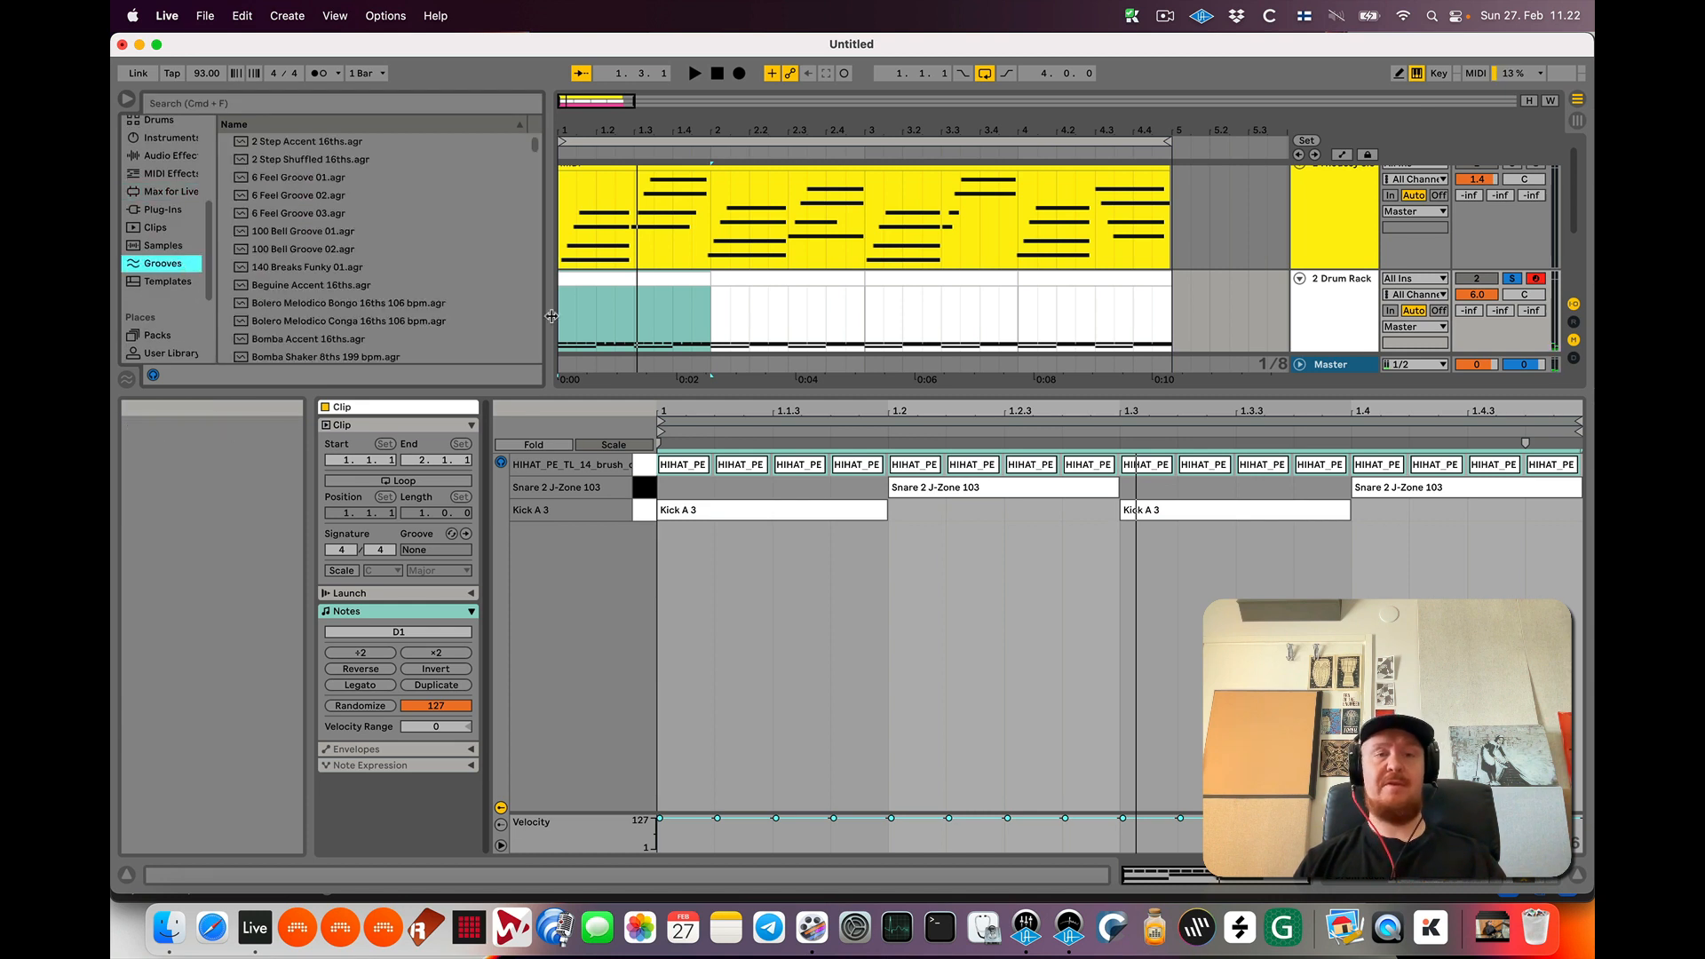
pyautogui.moveTo(573, 407); pyautogui.dragTo(572, 479)
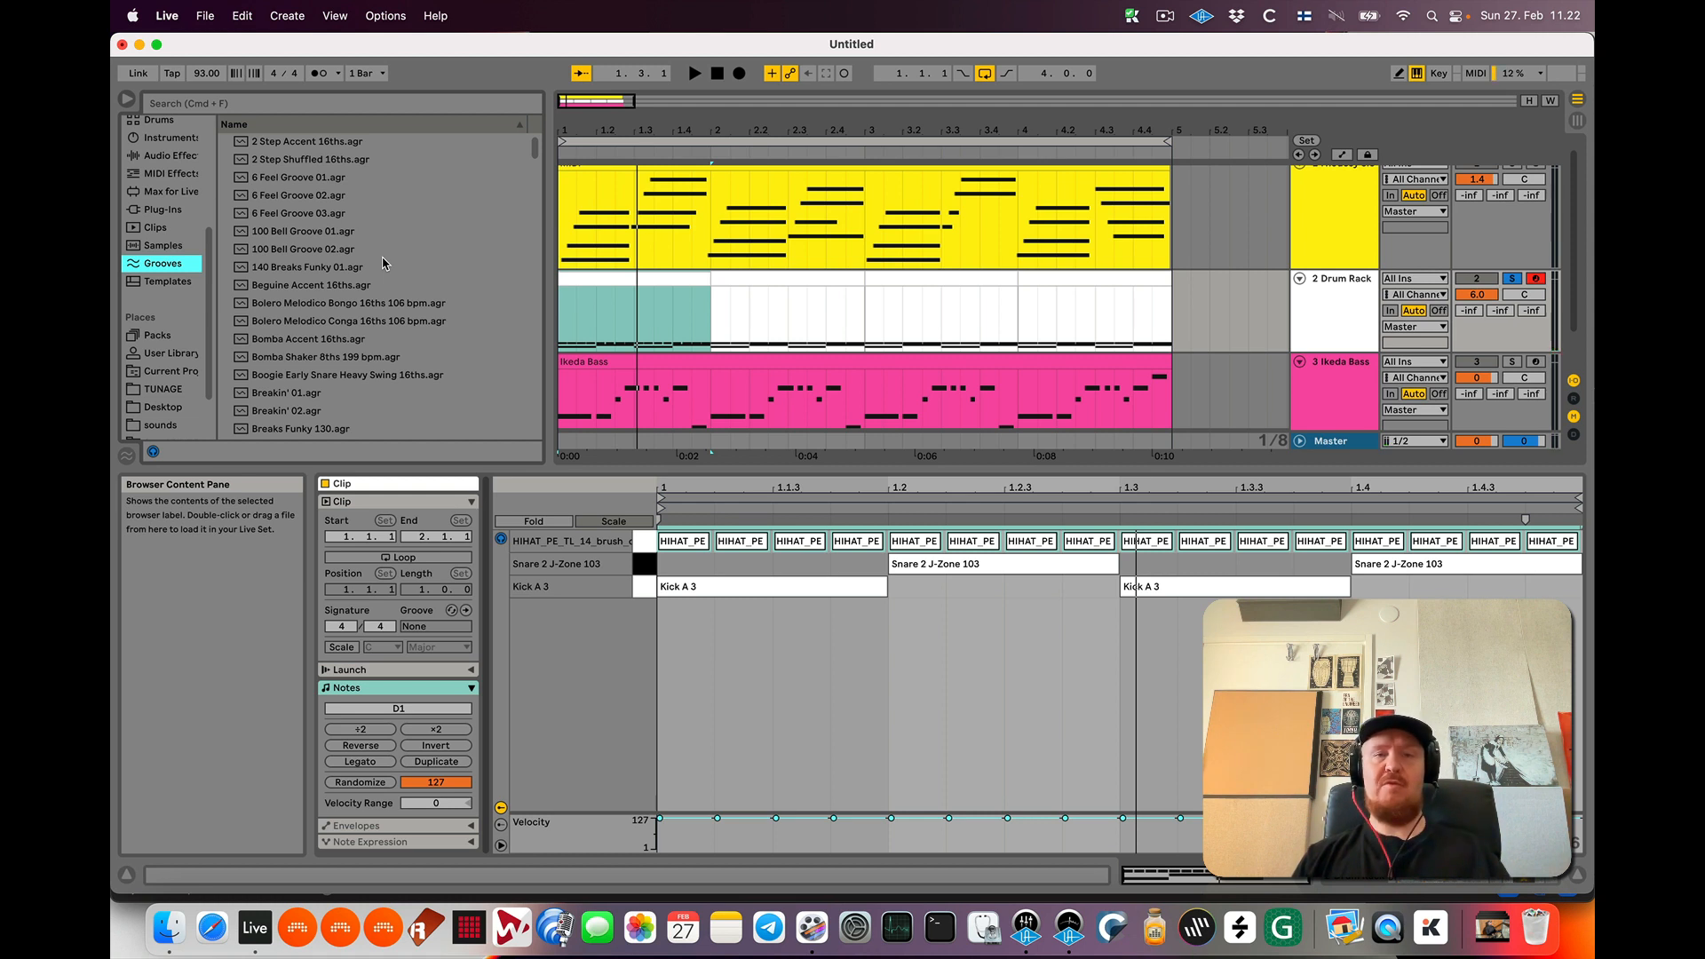
pyautogui.click(381, 142)
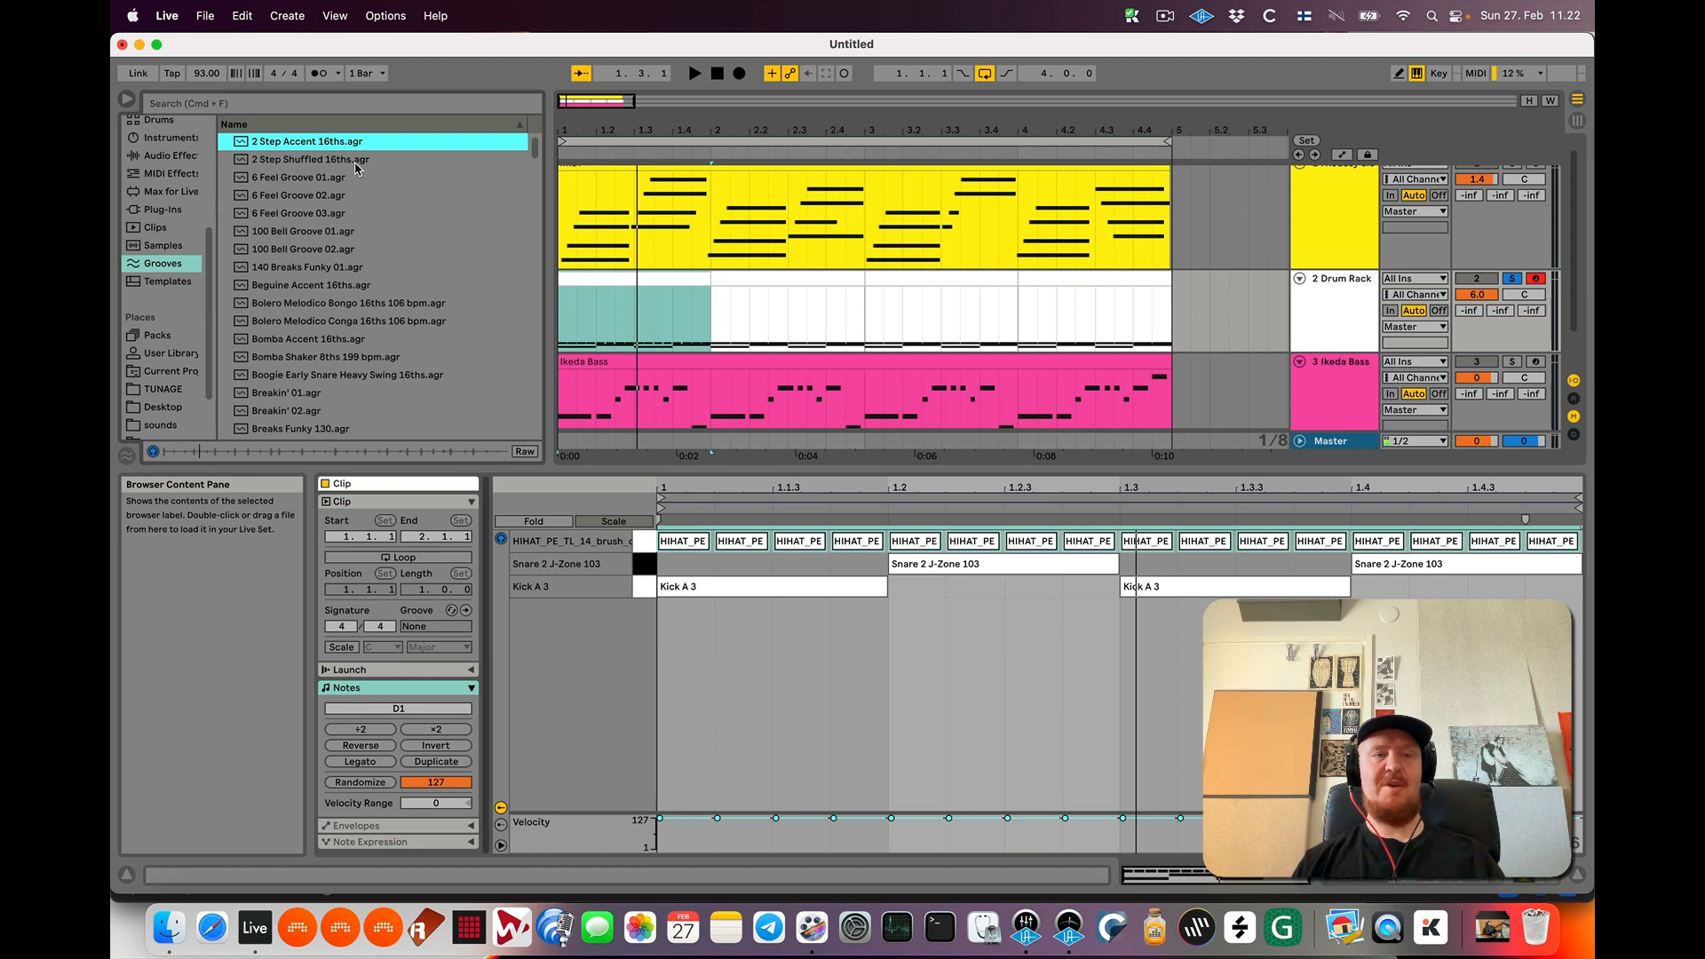
pyautogui.click(358, 160)
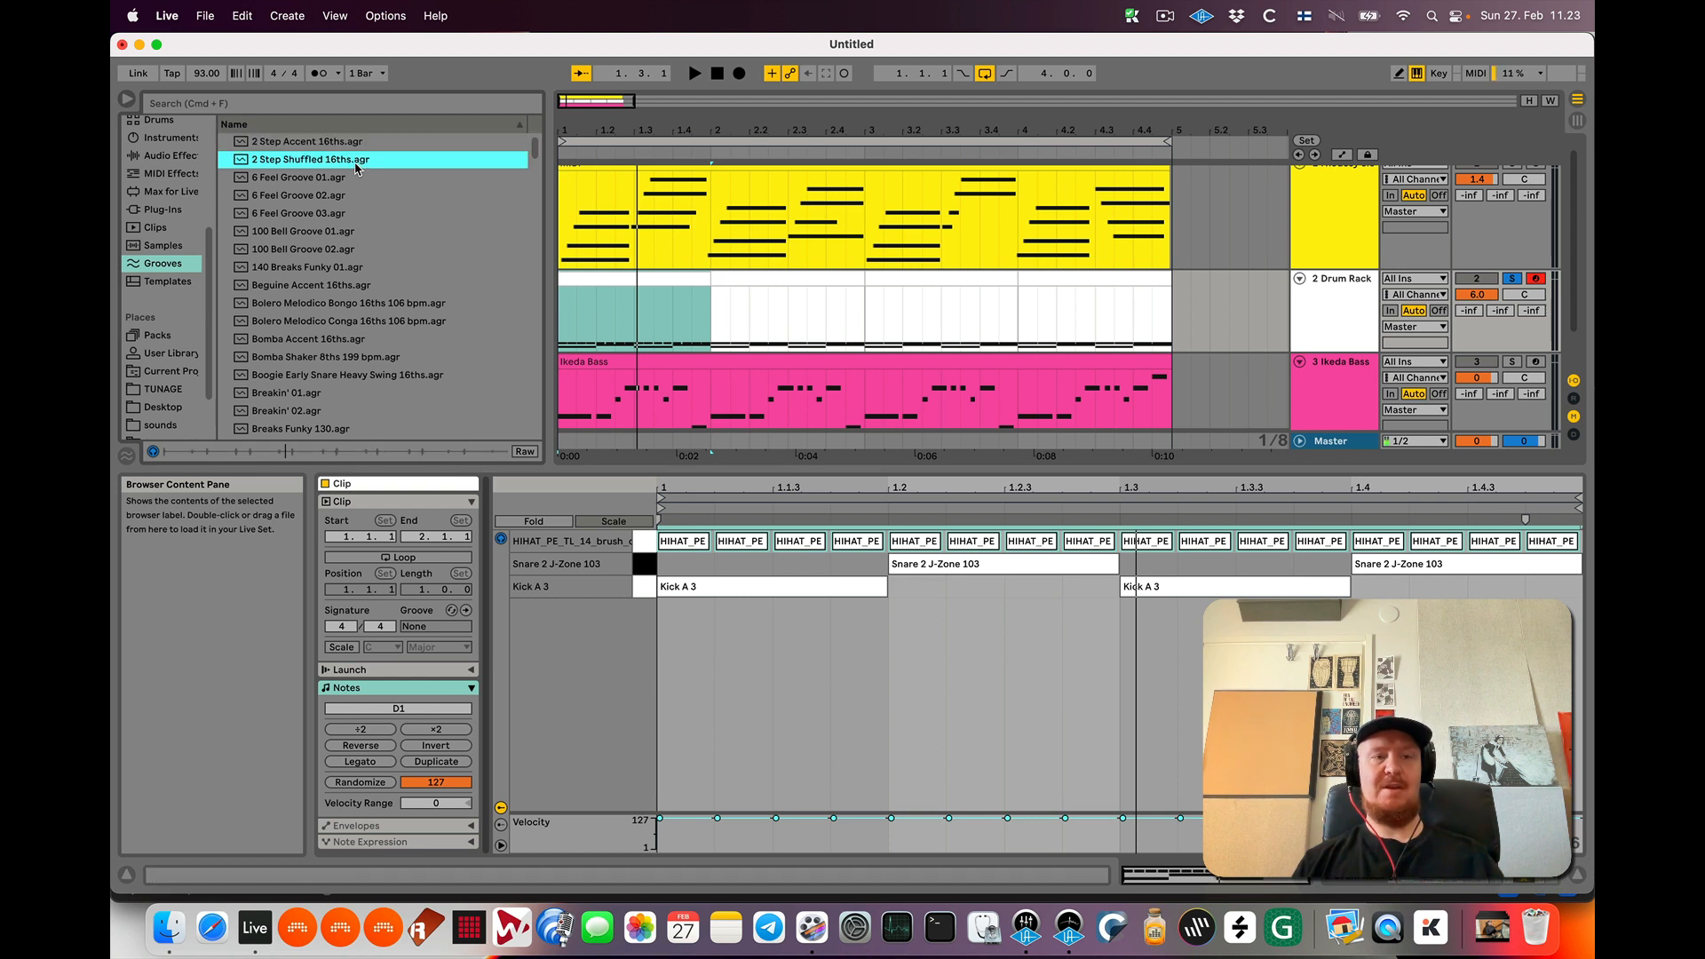
pyautogui.press('Down')
pyautogui.press('Up')
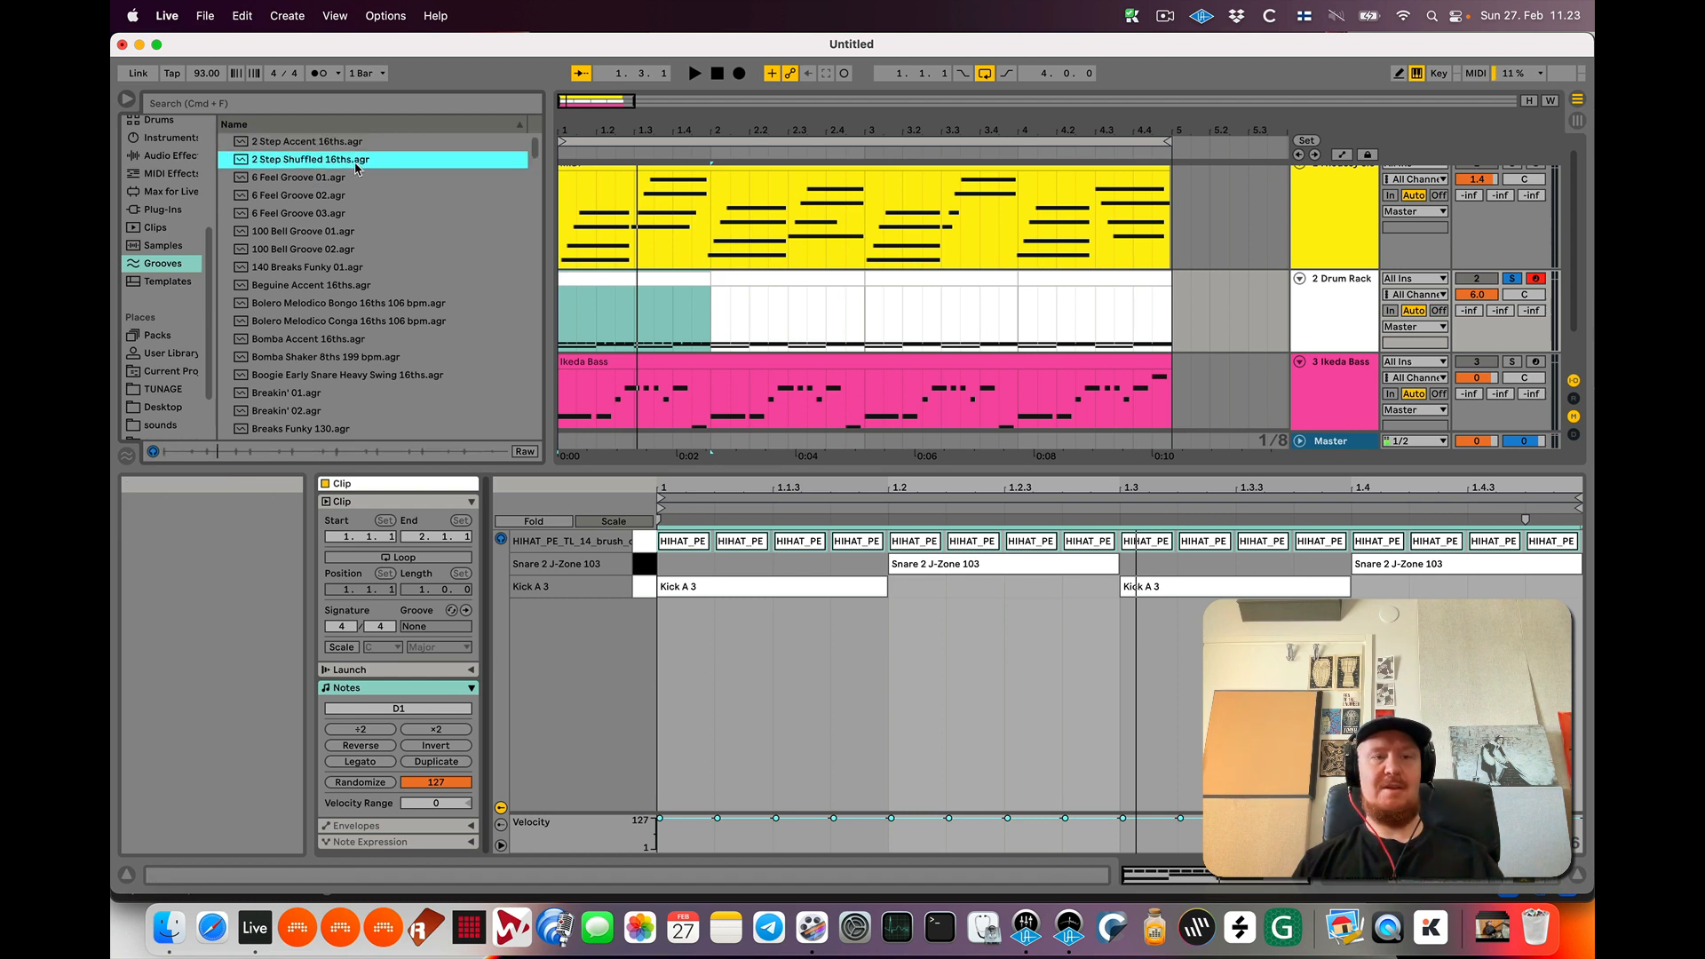
pyautogui.press('Up')
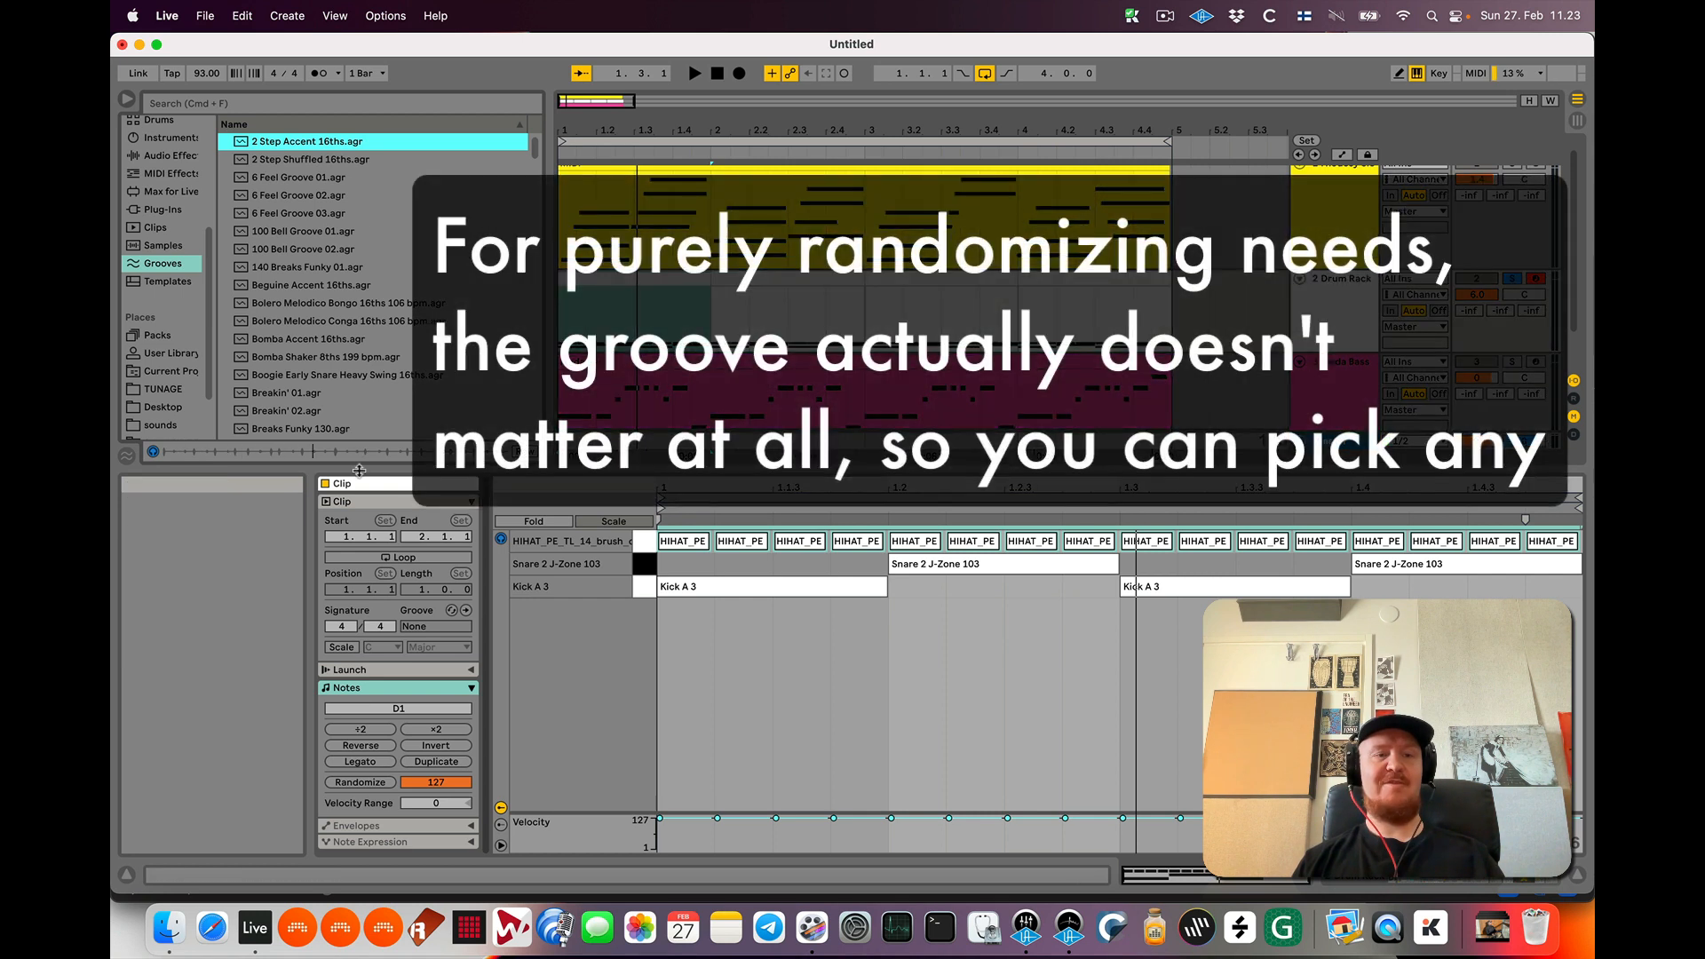
# Show the Groove Pool and add the 2 Step Accent 16ths and 2 Step Shuffled 16ths grooves to it
pyautogui.moveTo(359, 468); pyautogui.dragTo(358, 601)
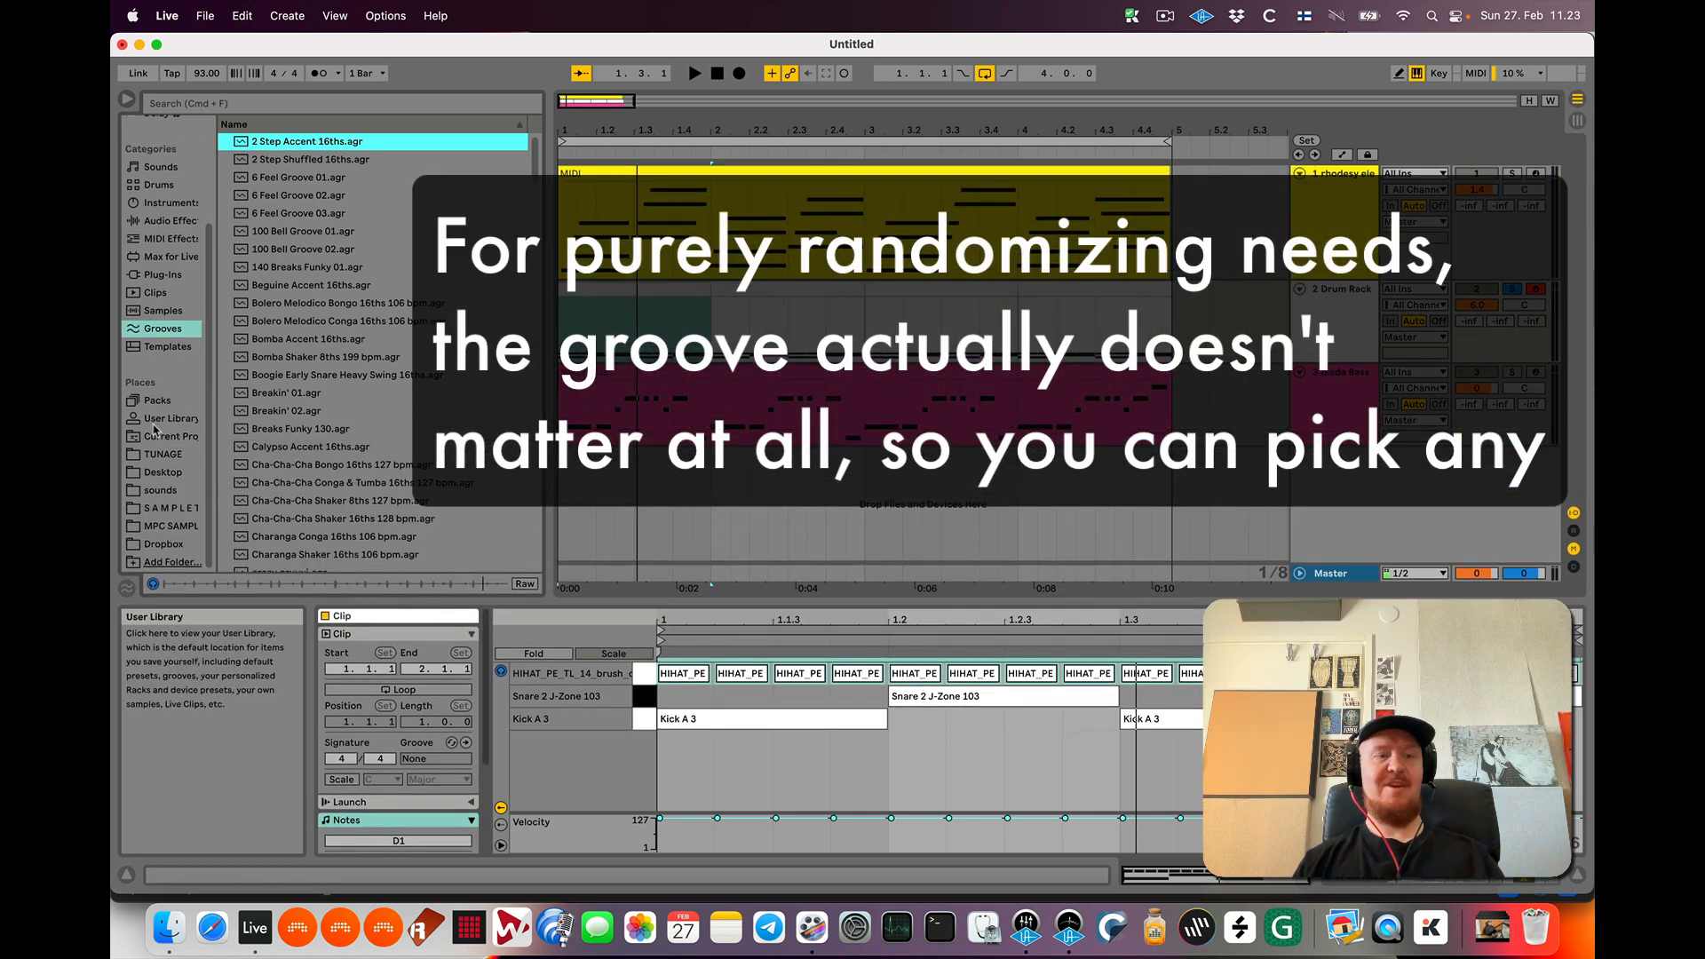
pyautogui.scroll(5, 153, 430)
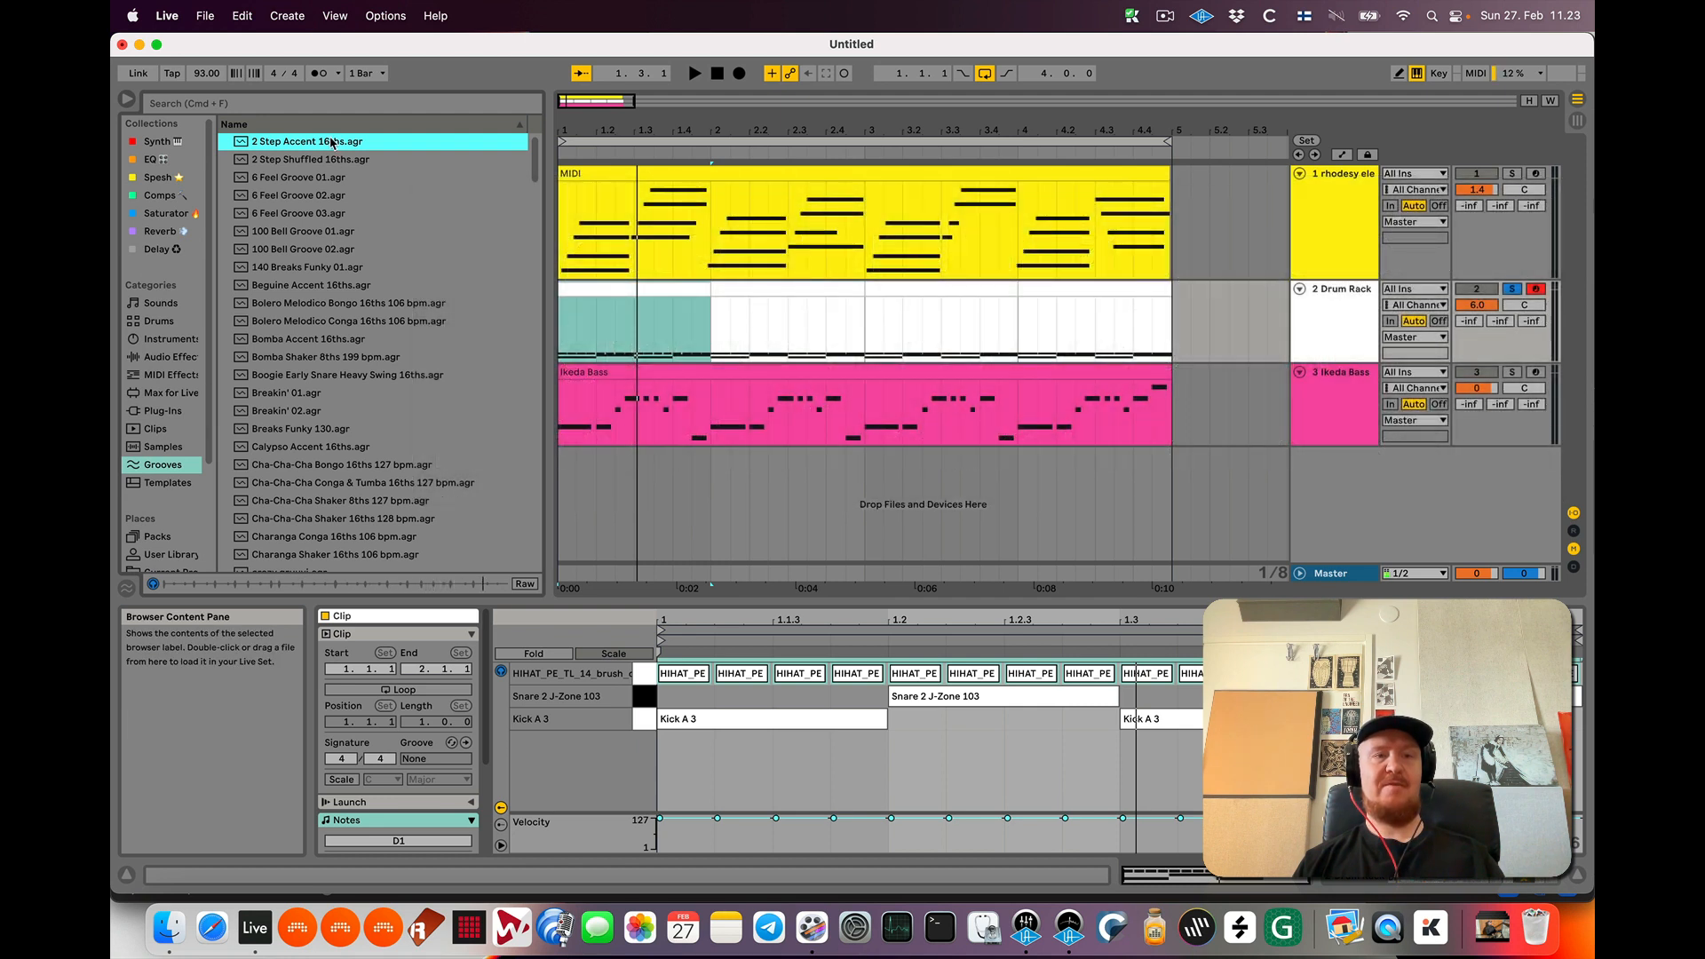
pyautogui.click(127, 587)
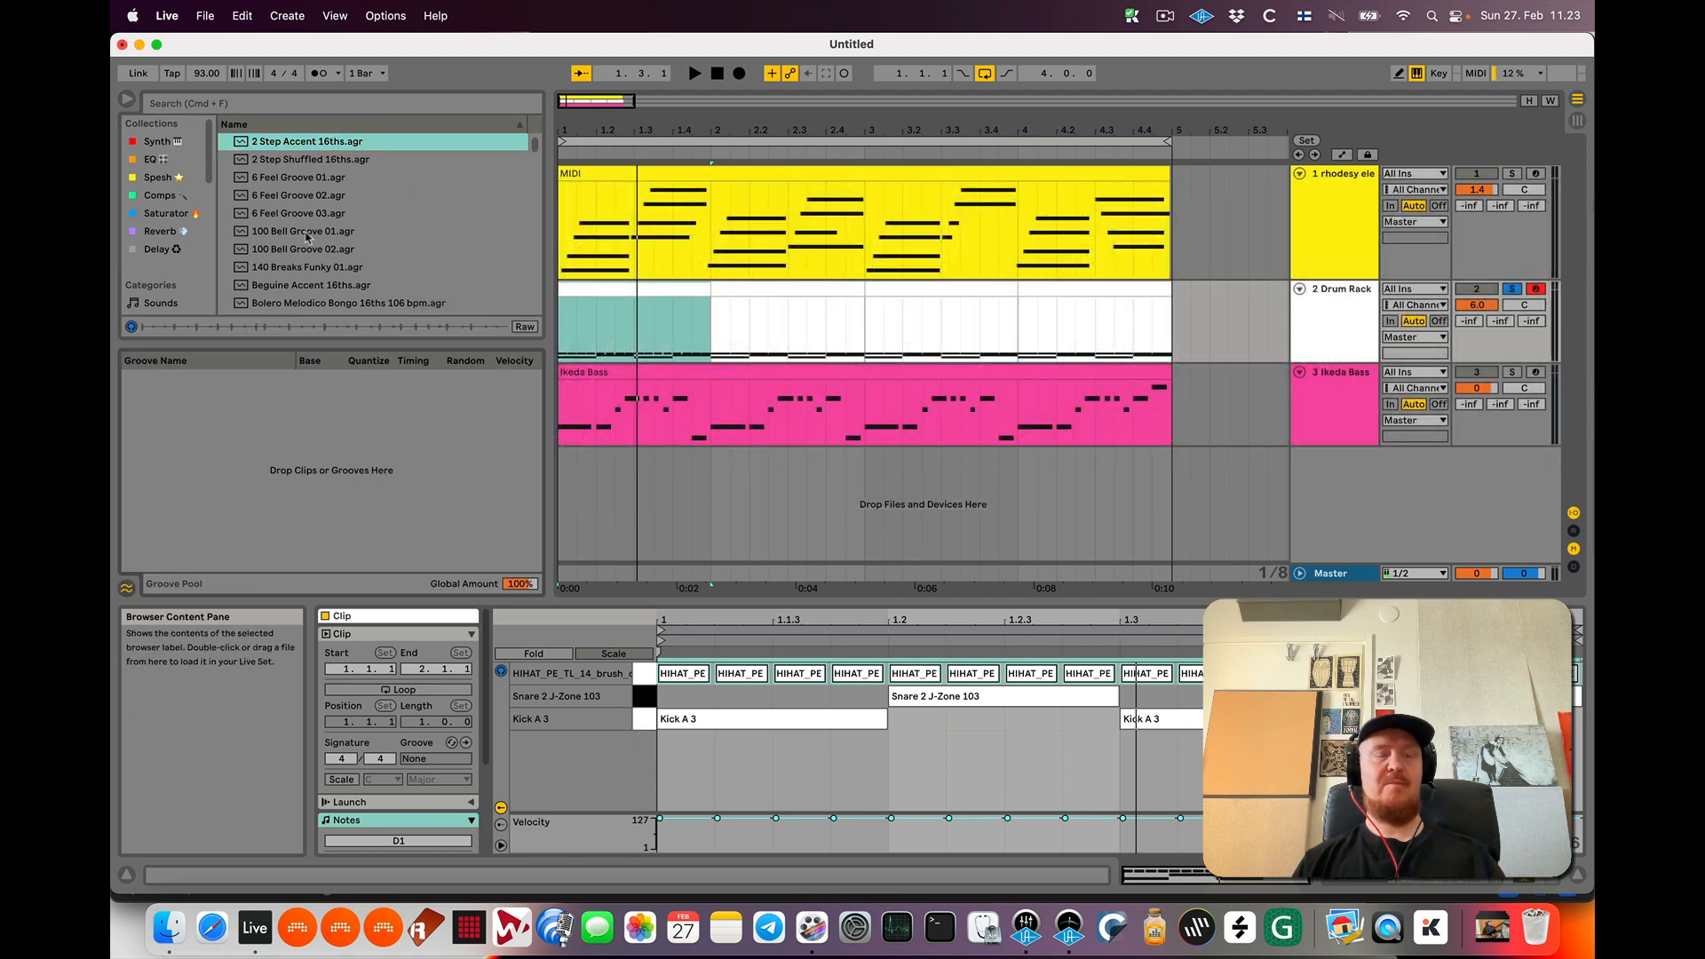
pyautogui.moveTo(307, 142); pyautogui.dragTo(295, 426)
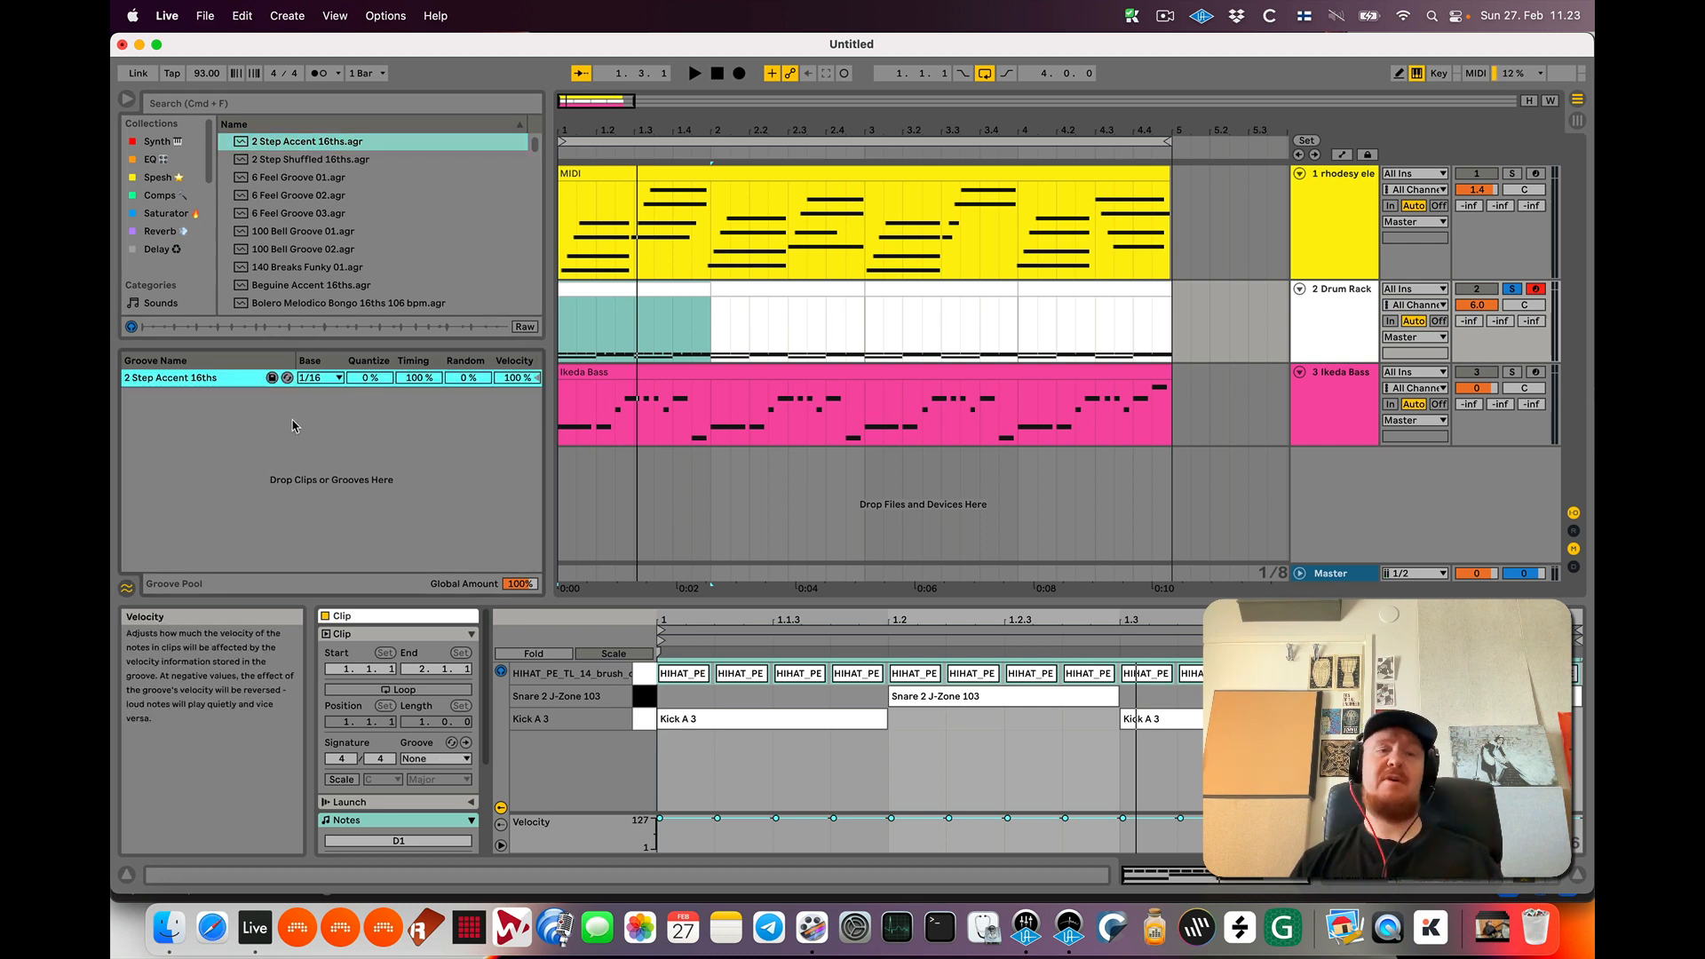
pyautogui.click(317, 161)
pyautogui.moveTo(317, 161); pyautogui.dragTo(337, 448)
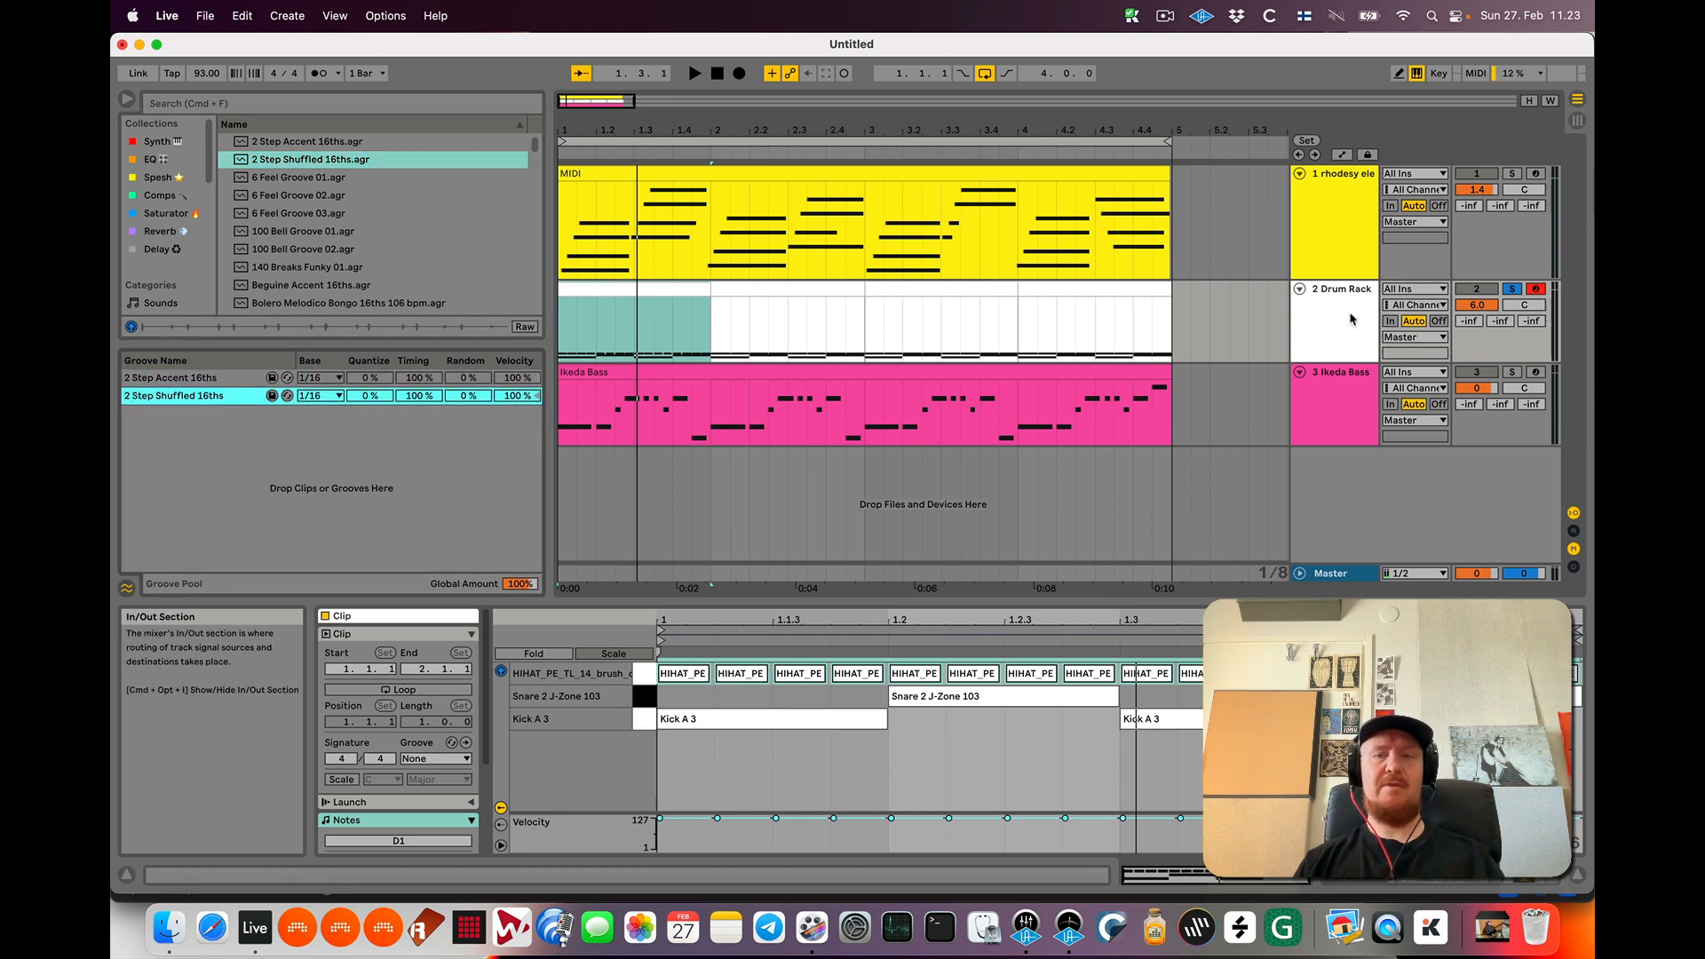
# Loop the first one-bar drum clip and play it without a groove
pyautogui.click(620, 291)
pyautogui.press('super+l')
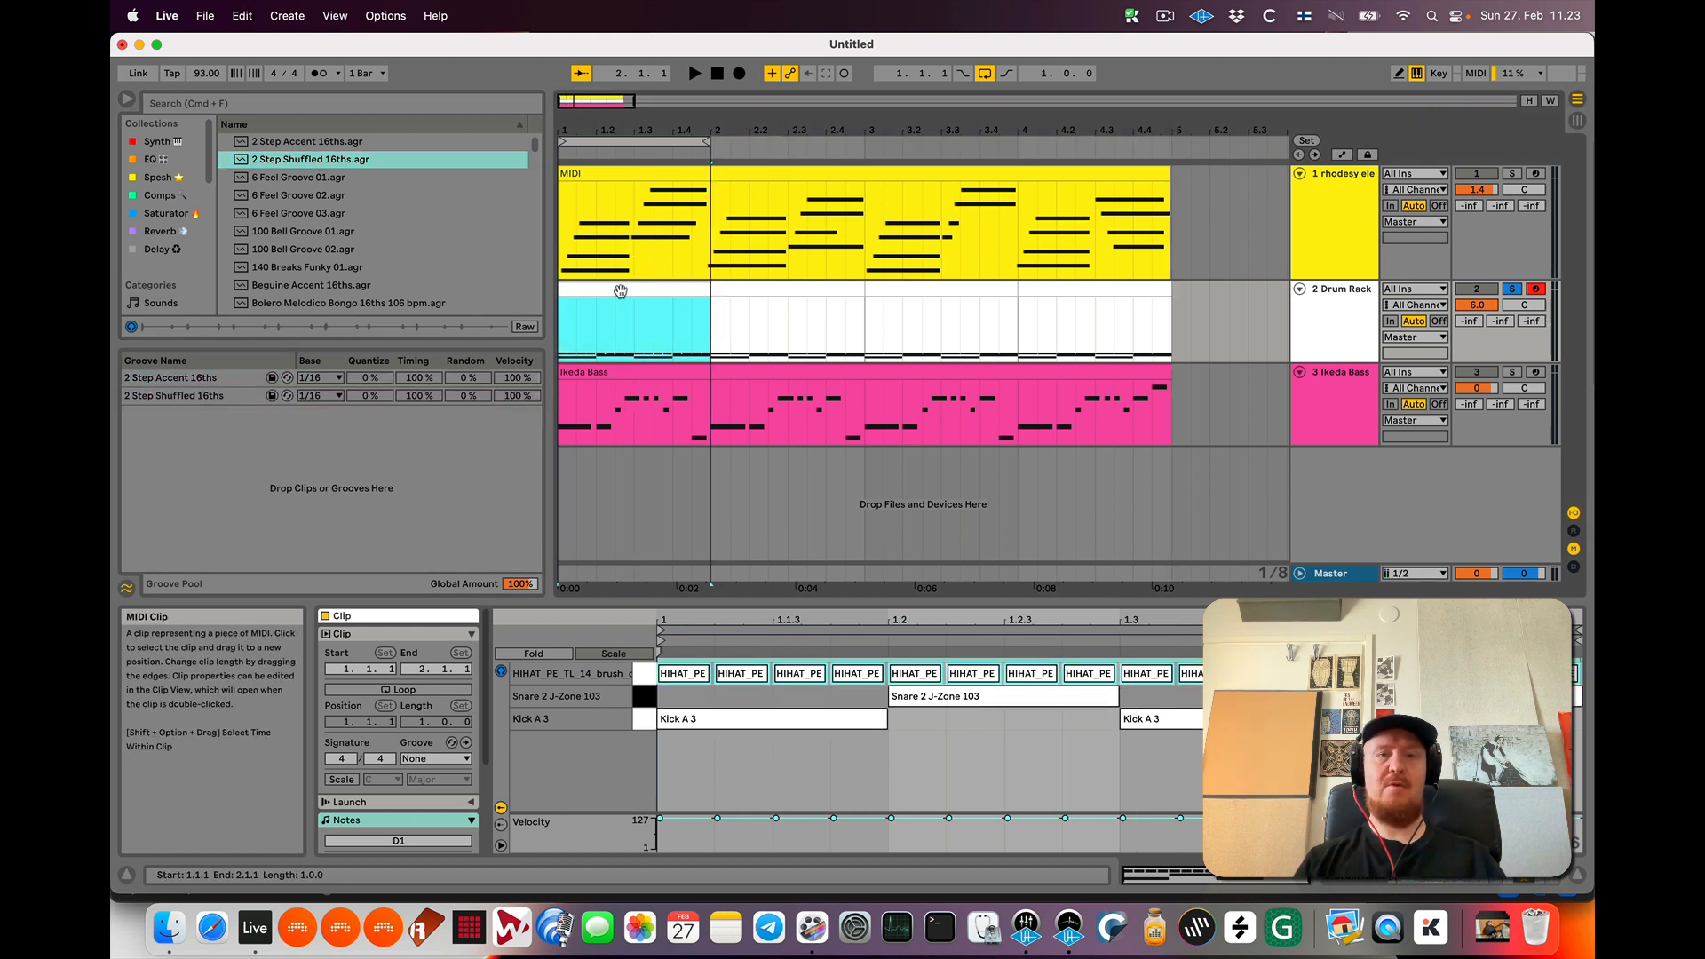
pyautogui.press('space')
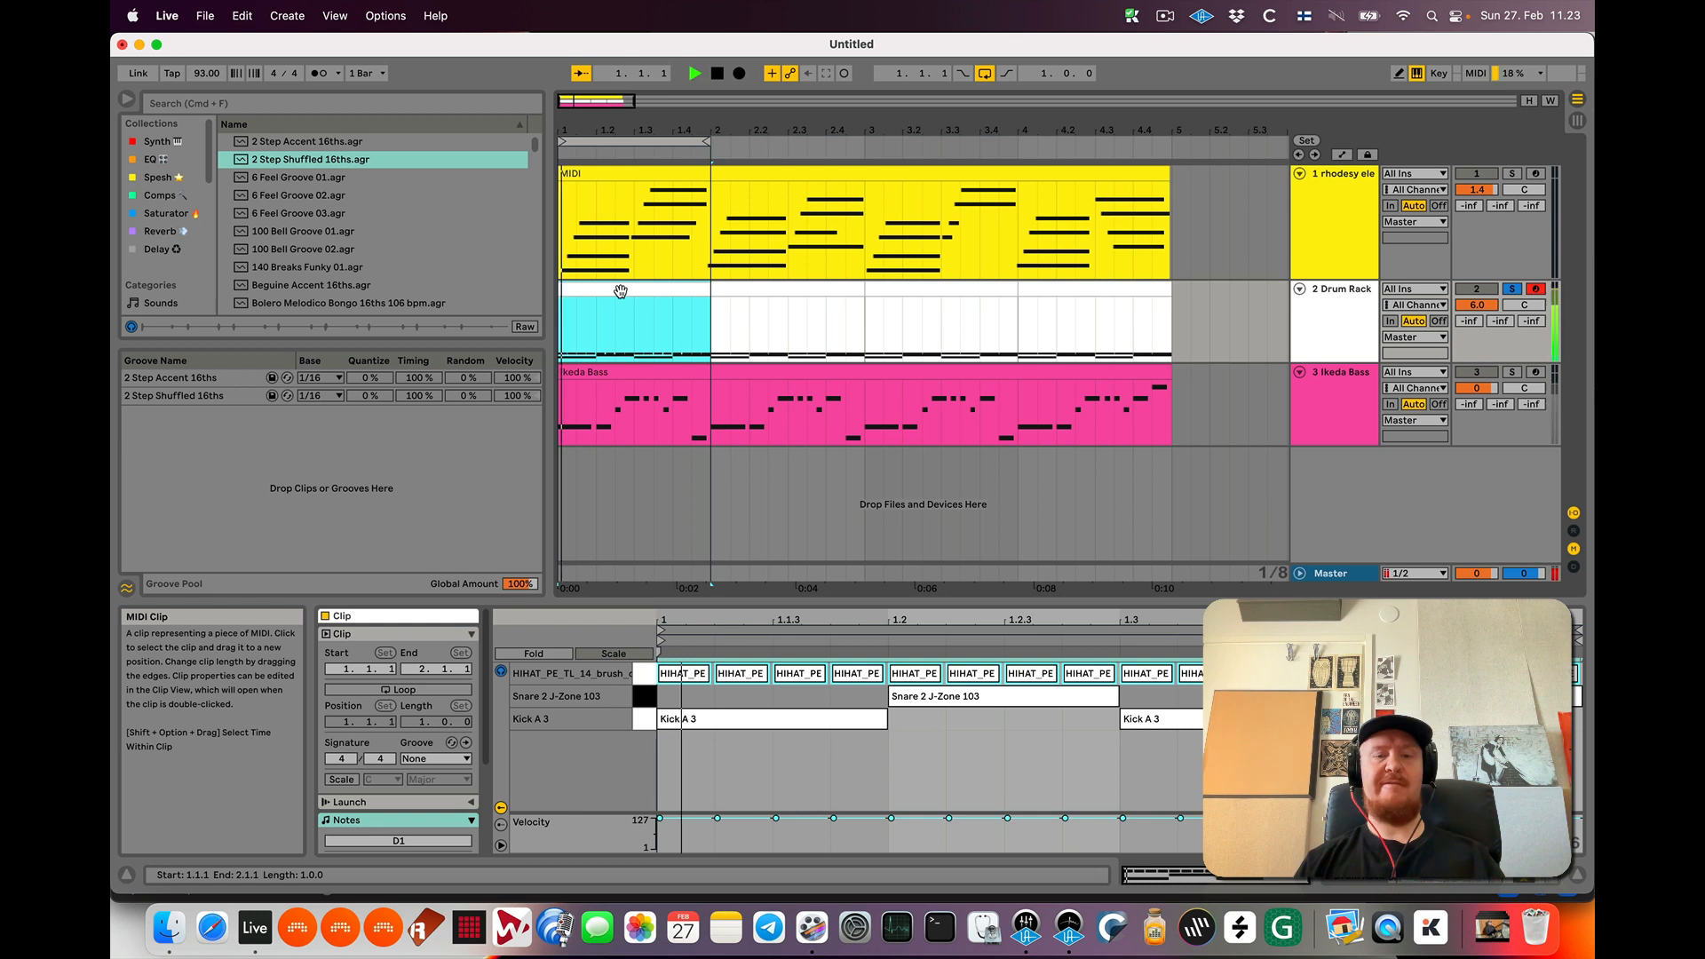
# Assign the 2 Step Accent 16ths groove to the drum clip and listen to it
pyautogui.click(425, 764)
pyautogui.click(435, 788)
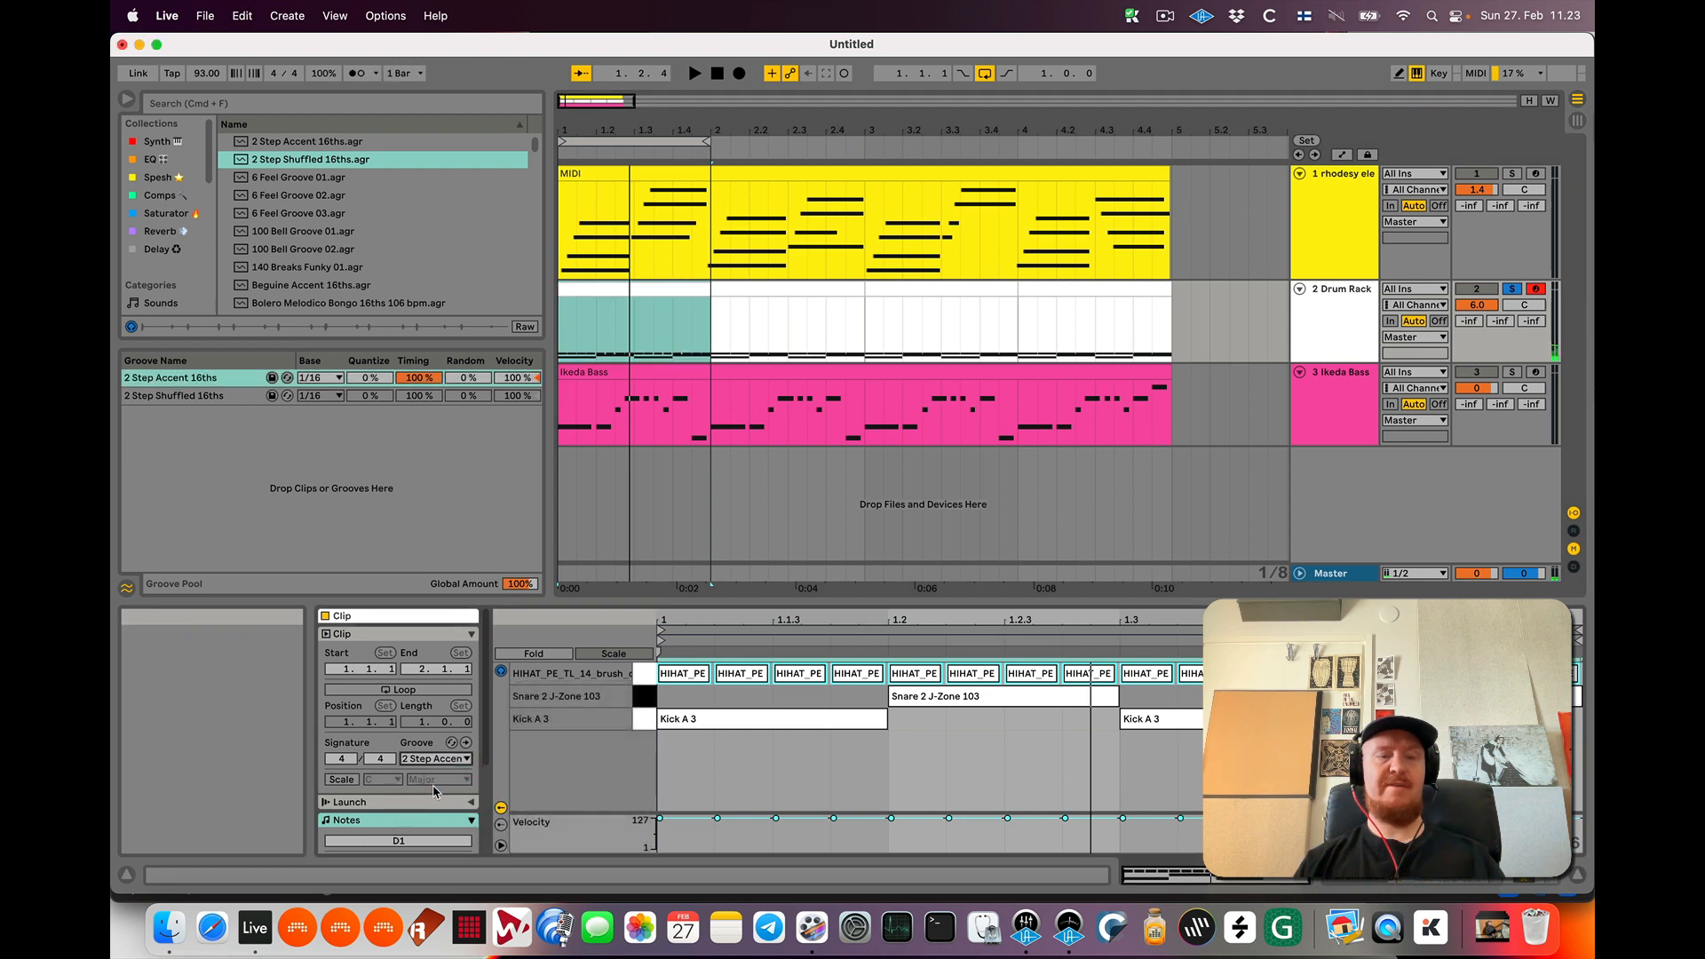
pyautogui.press('space')
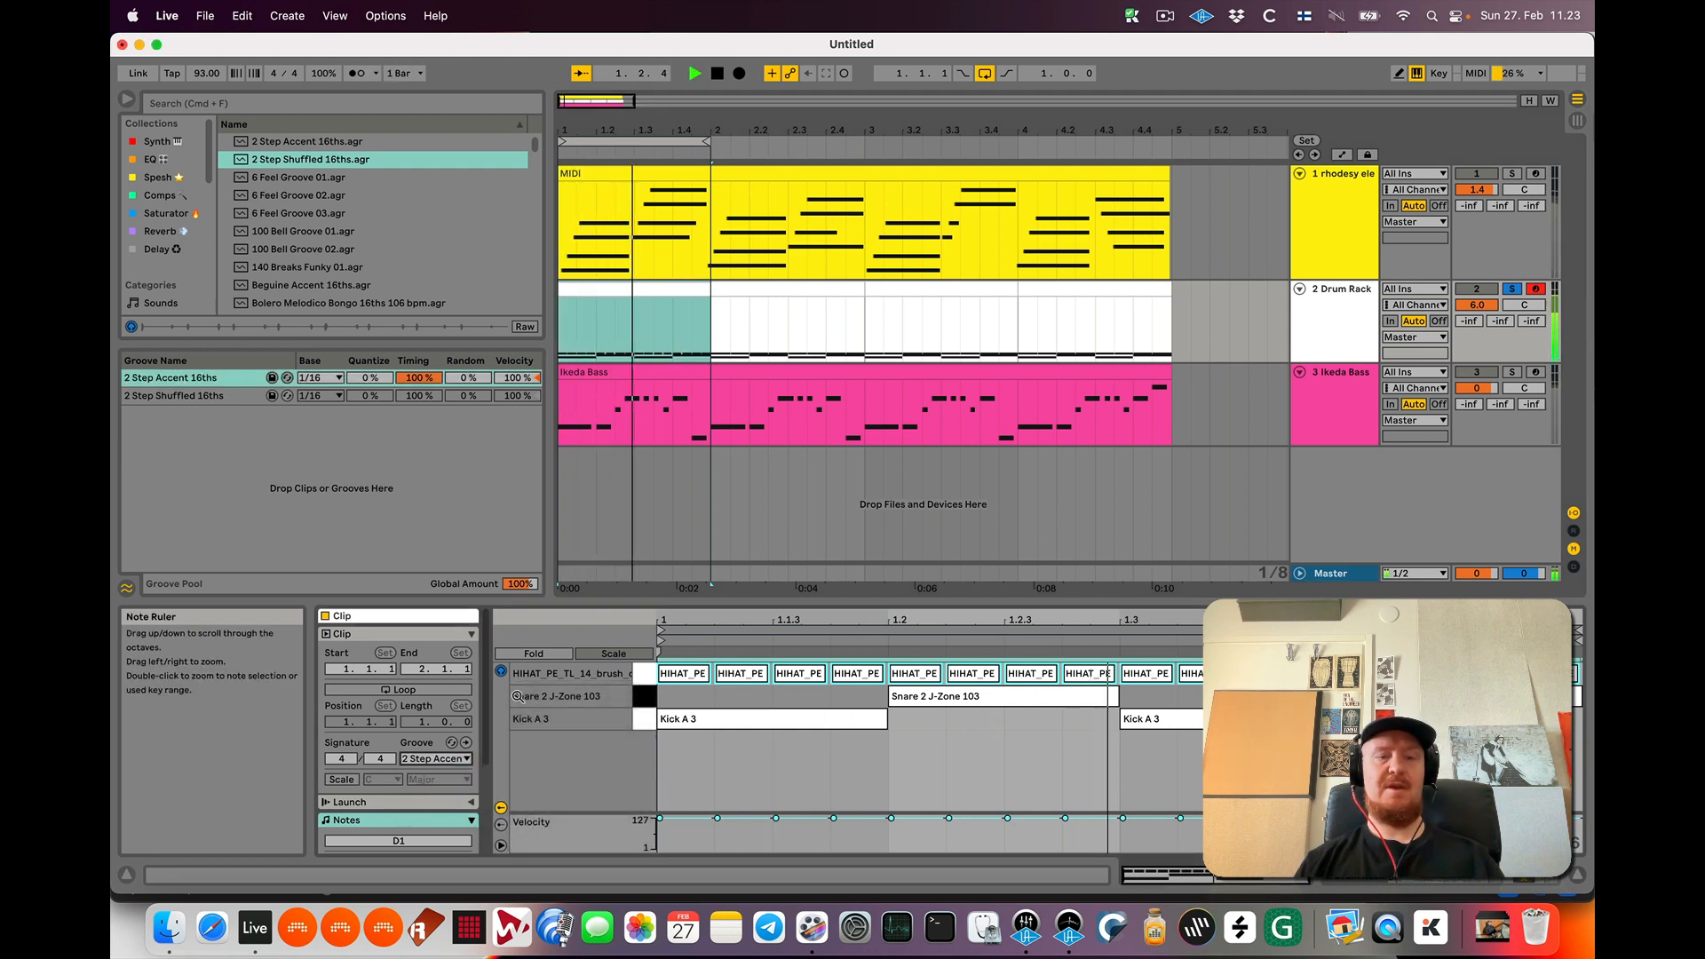
pyautogui.press('space')
# Switch the drum clip's groove to 2 Step Shuffled 16ths and listen to it
pyautogui.click(435, 758)
pyautogui.click(449, 802)
pyautogui.press('space')
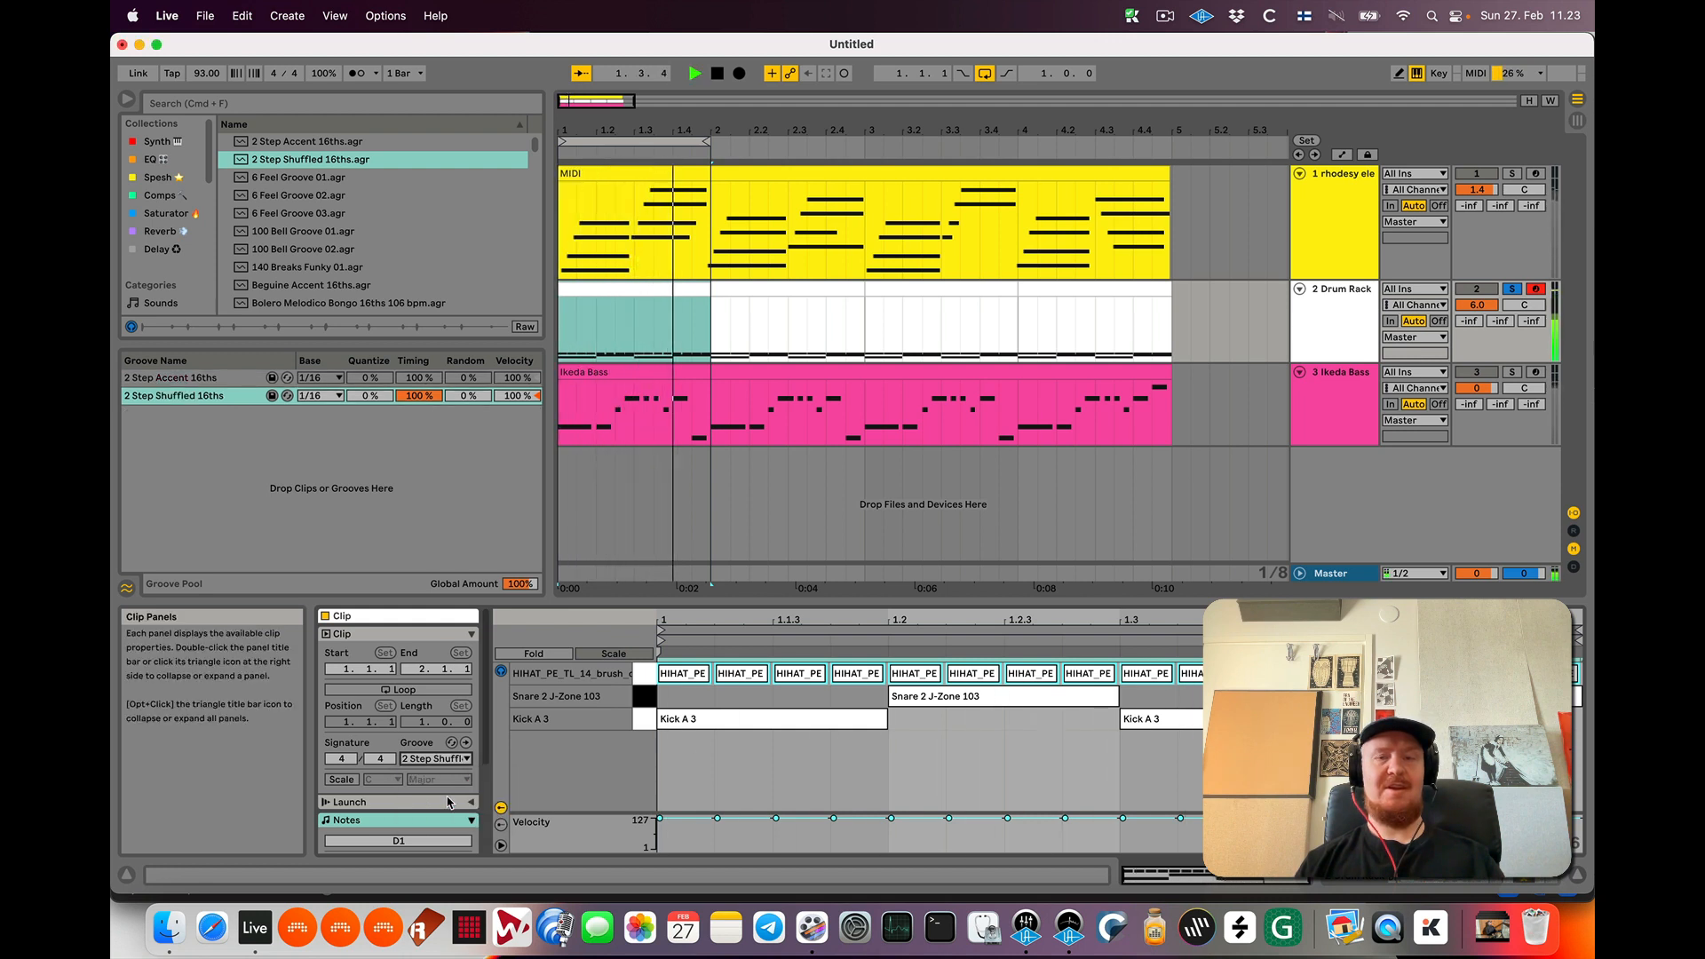
pyautogui.press('space')
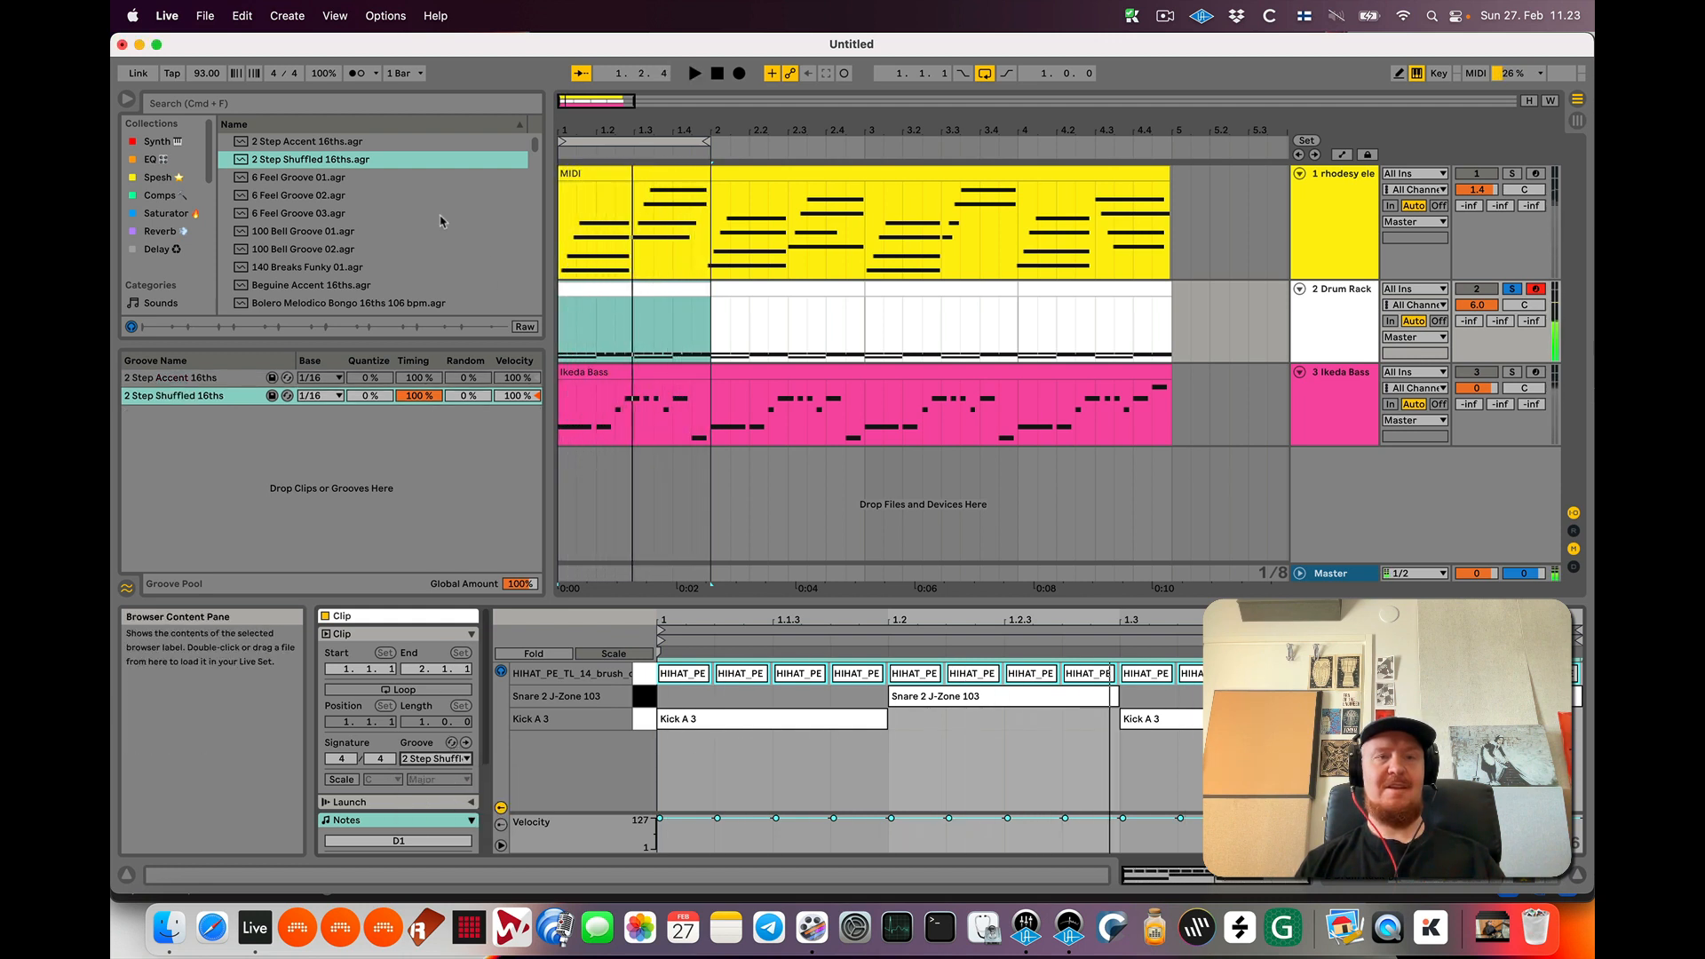
# Browse further grooves in the library and add Hip Hop Funky 03 to the Groove Pool
pyautogui.click(371, 179)
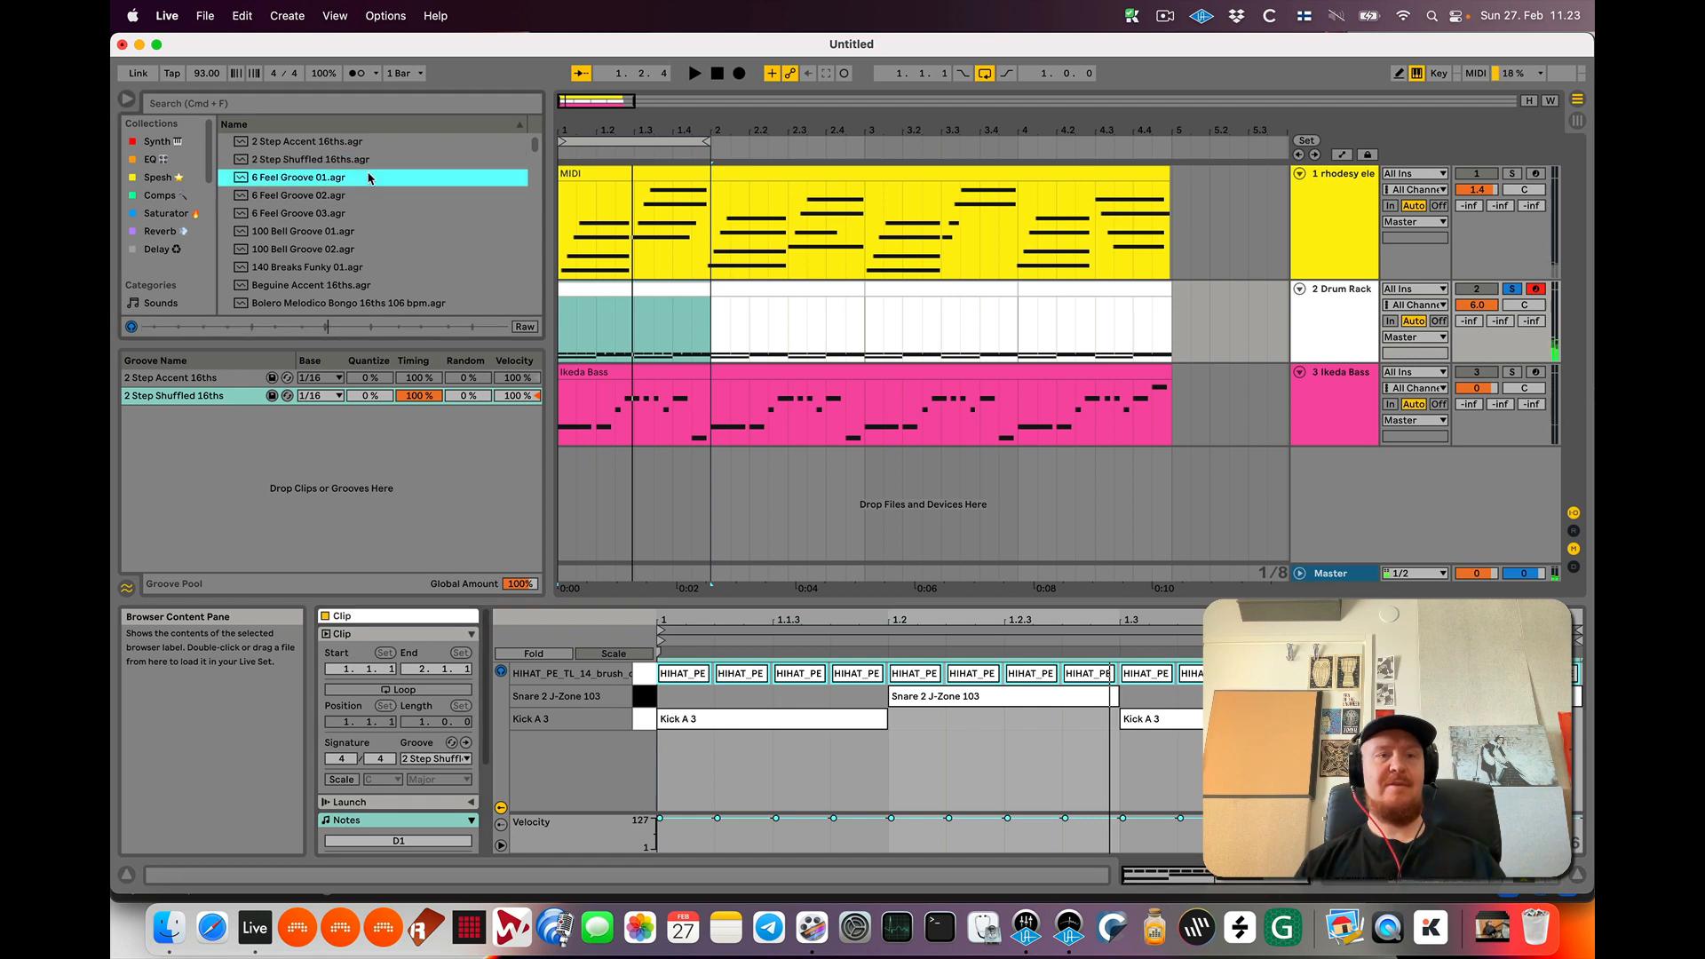
pyautogui.scroll(-5, 348, 245)
pyautogui.click(315, 229)
pyautogui.press('Down')
pyautogui.press('Down')
pyautogui.press('Down')
pyautogui.press('Down')
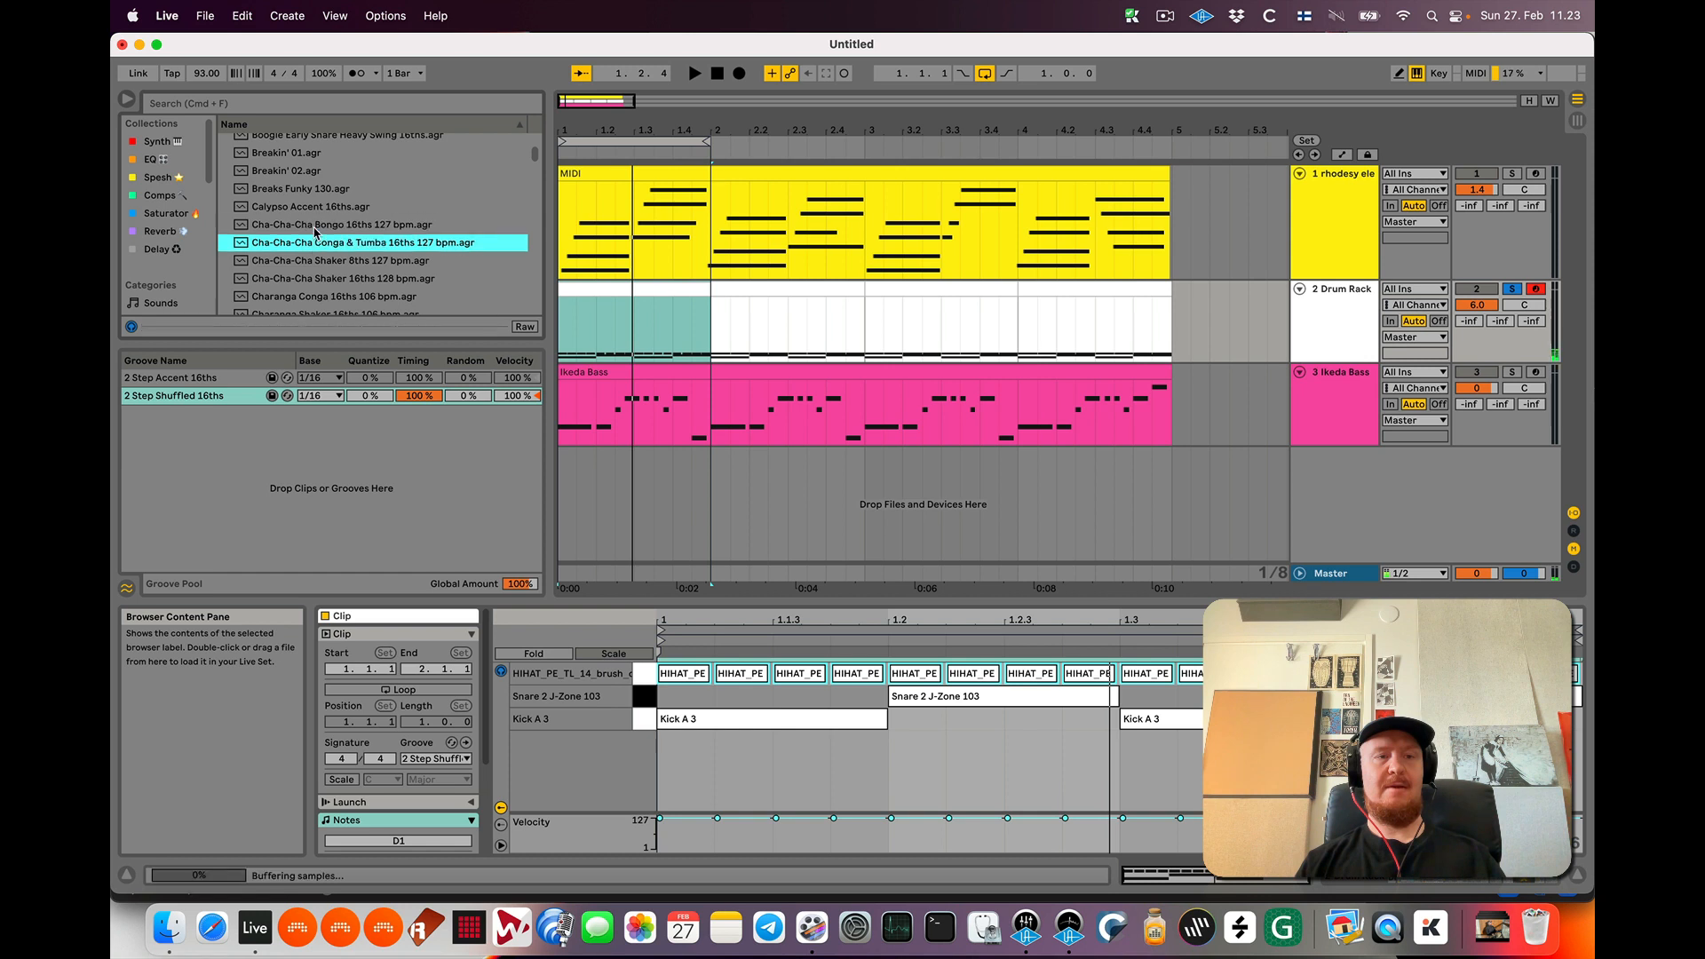
pyautogui.press('Down')
pyautogui.press('Down')
pyautogui.press('Down')
pyautogui.press('Down')
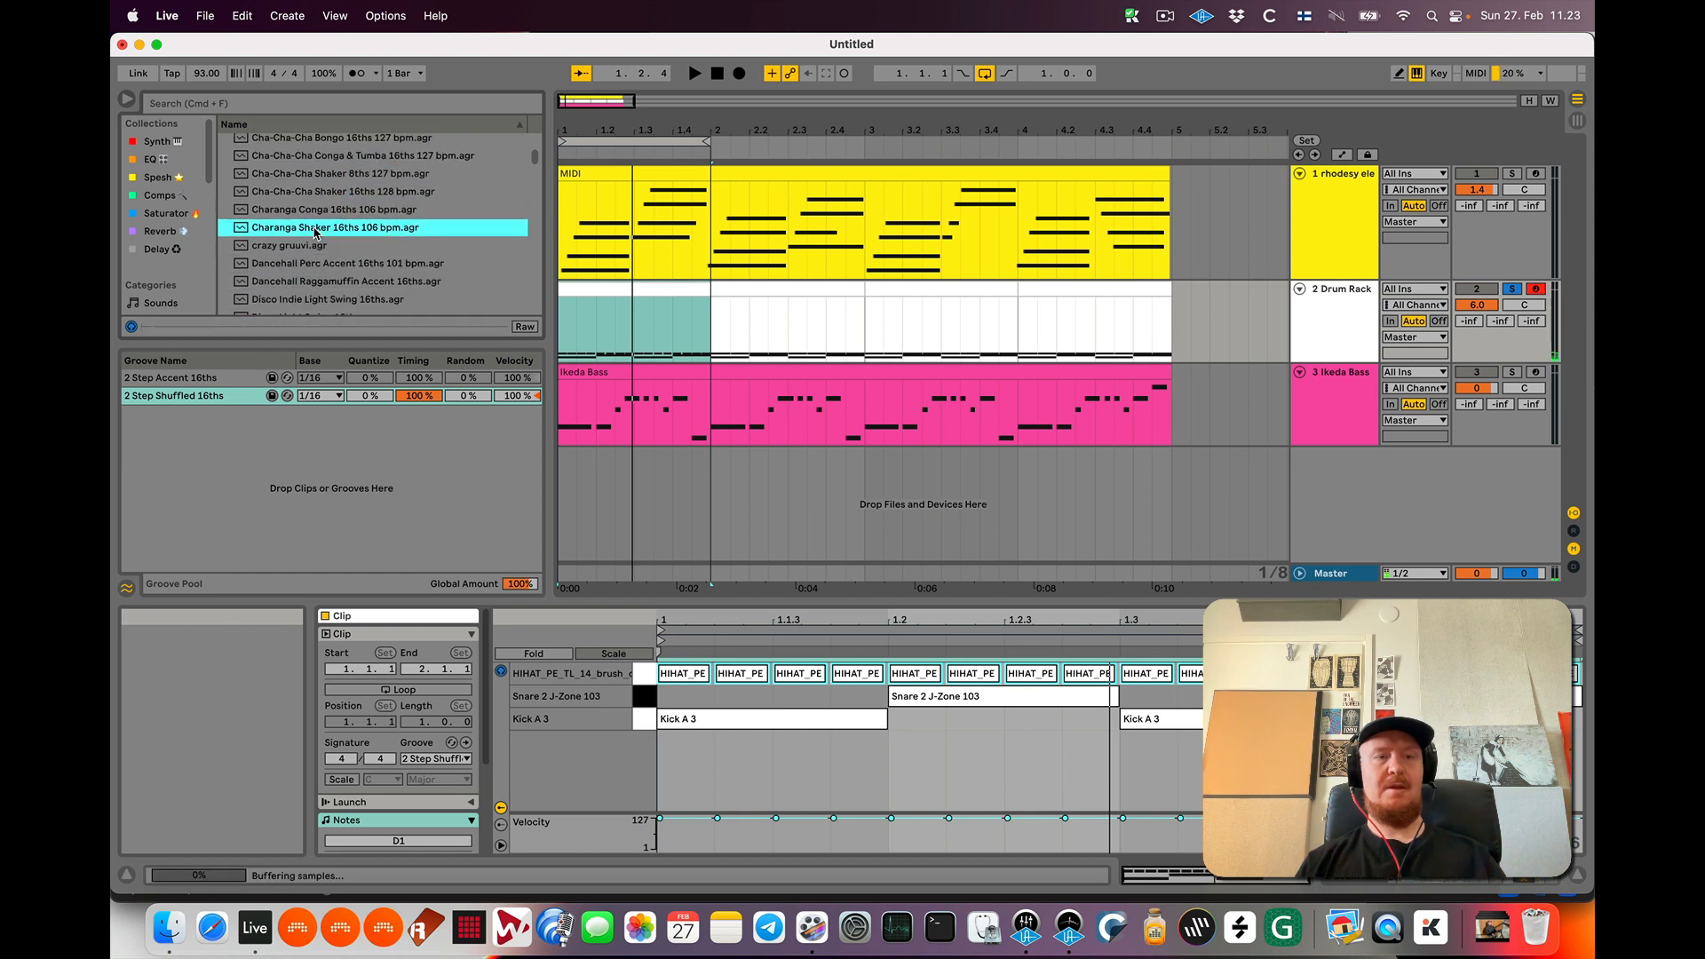
pyautogui.scroll(-5, 314, 244)
pyautogui.click(314, 256)
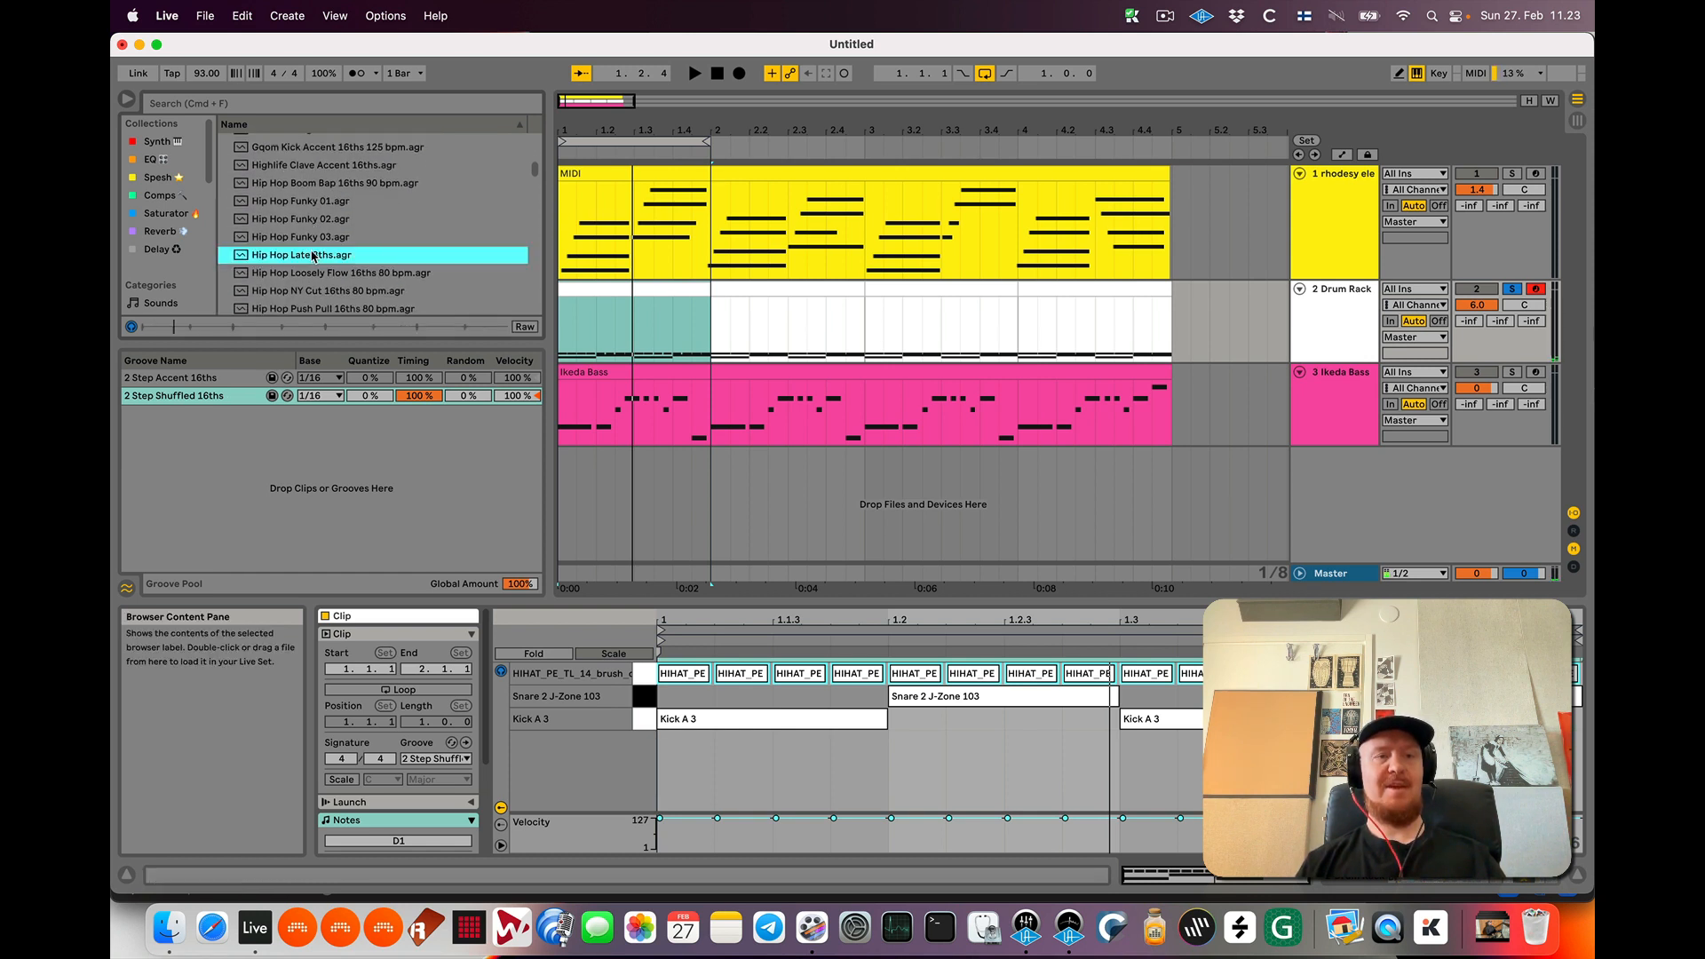
pyautogui.press('Up')
pyautogui.moveTo(302, 241); pyautogui.dragTo(311, 491)
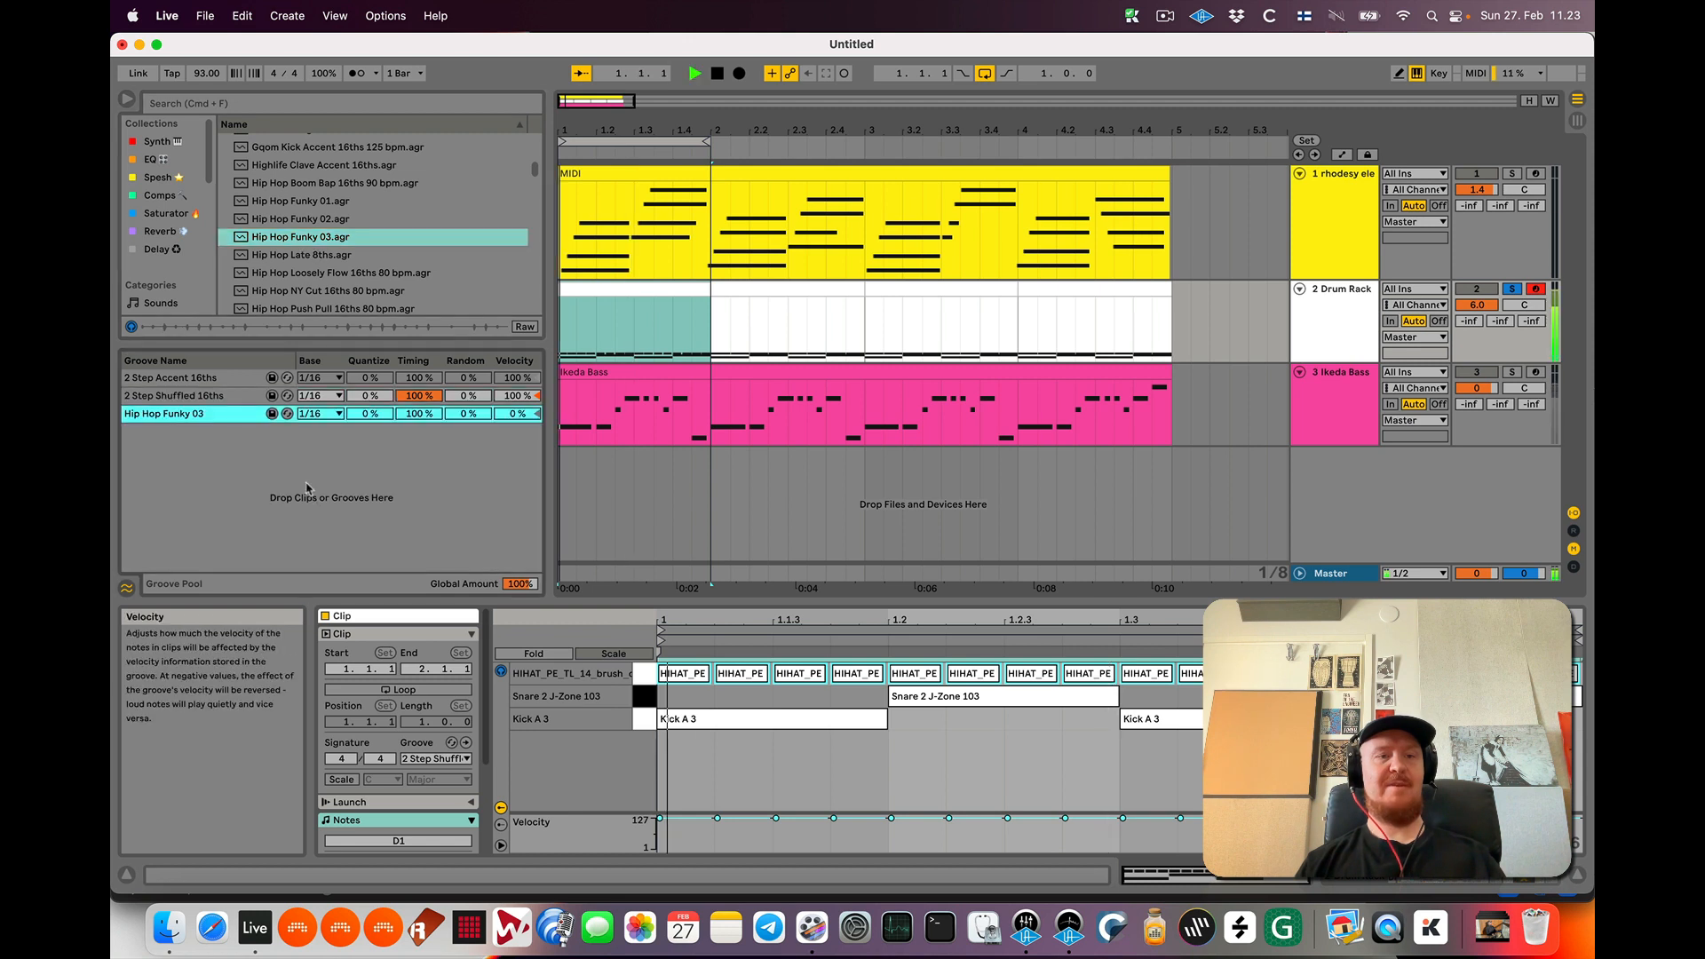
# Assign the Hip Hop Funky 03 groove to the drum clip and compare grooves on the fly during playback
pyautogui.click(447, 761)
pyautogui.click(447, 800)
pyautogui.press('space')
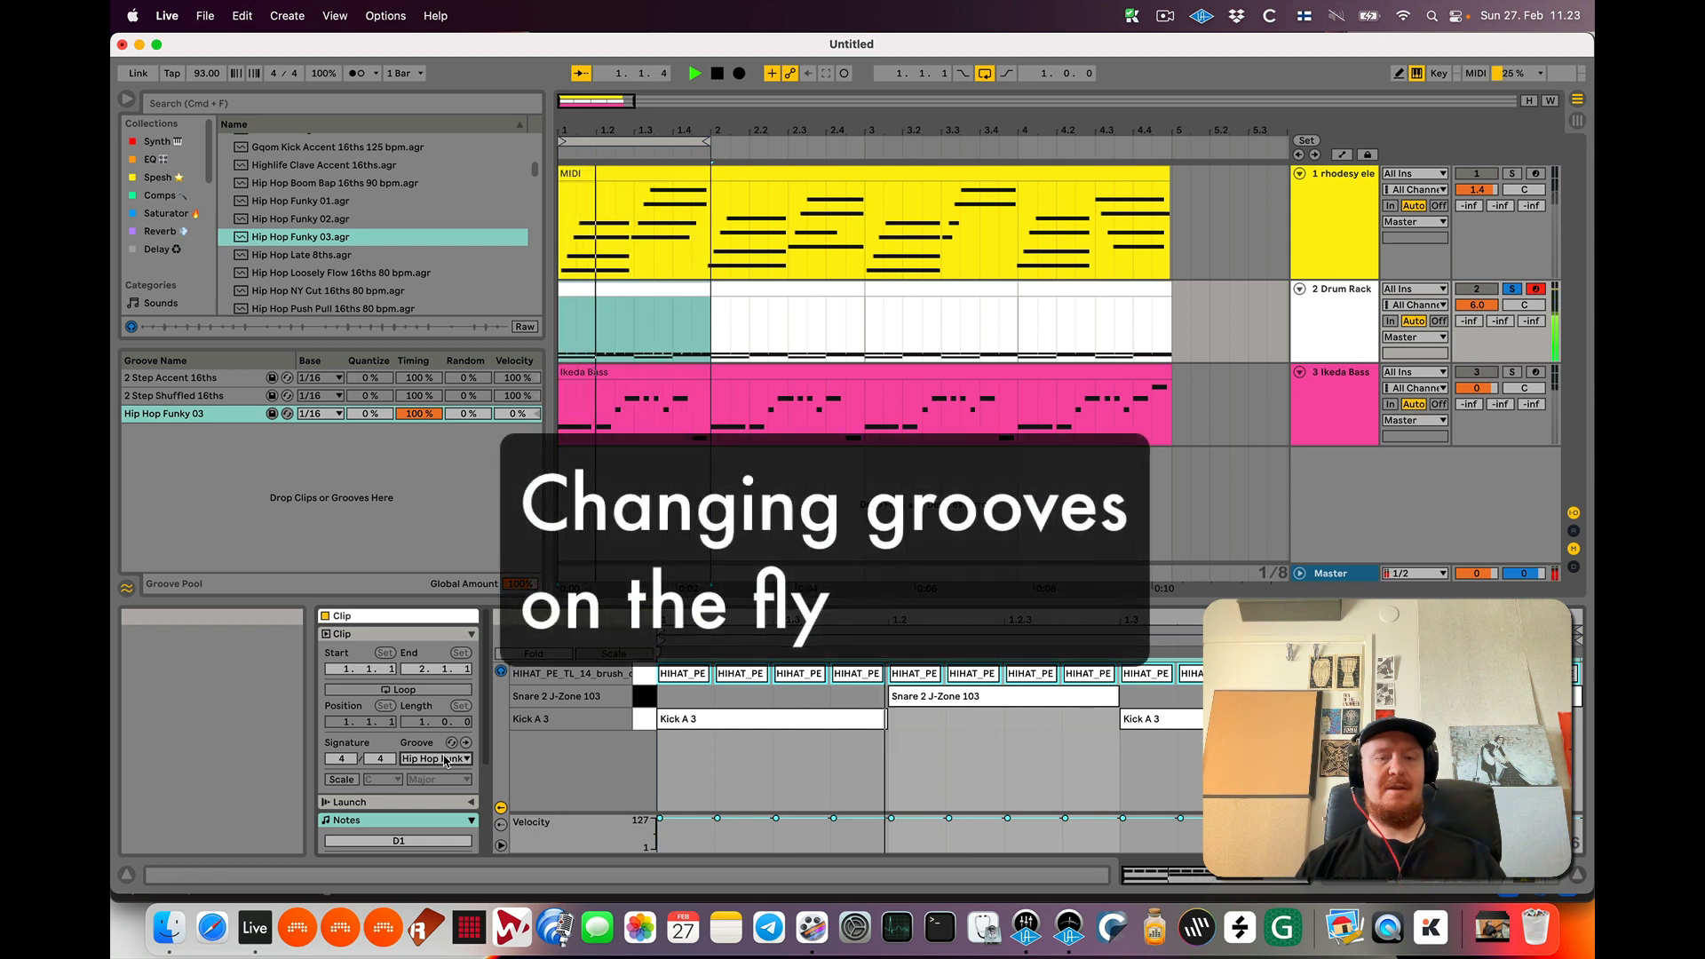
pyautogui.press('Up')
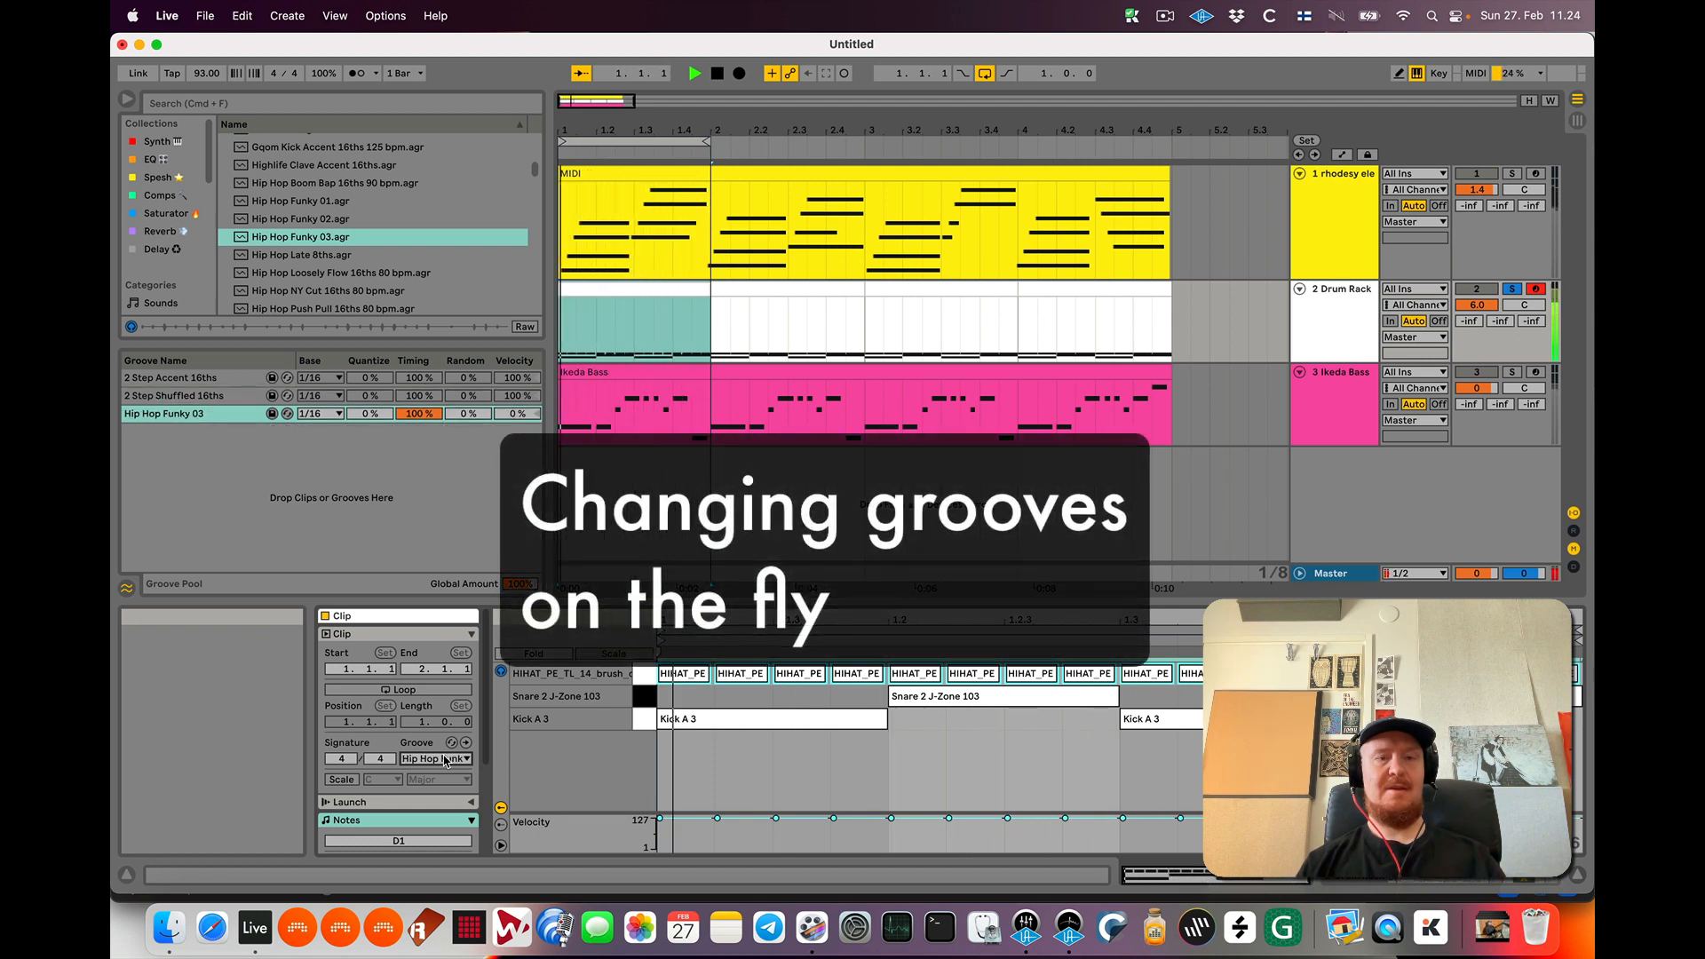
pyautogui.press('Down')
# Try out the velocity amount of Hip Hop Funky 03, and set both its Timing and Velocity to 0%
pyautogui.moveTo(517, 414); pyautogui.dragTo(517, 491)
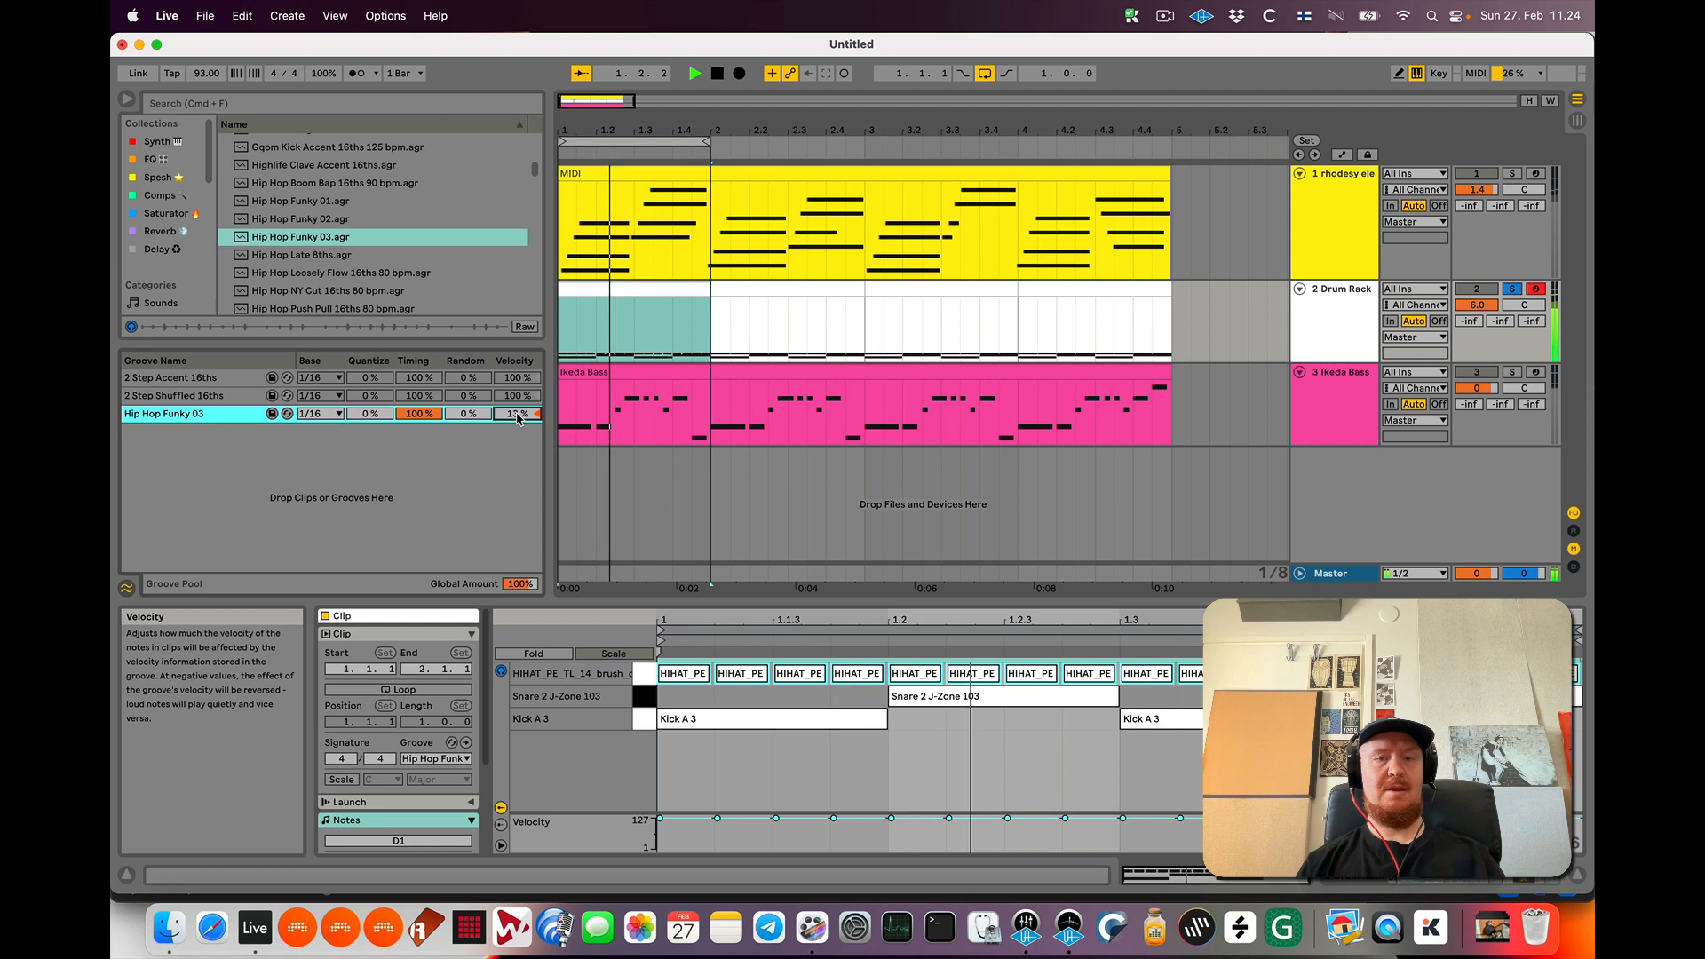
pyautogui.press('space')
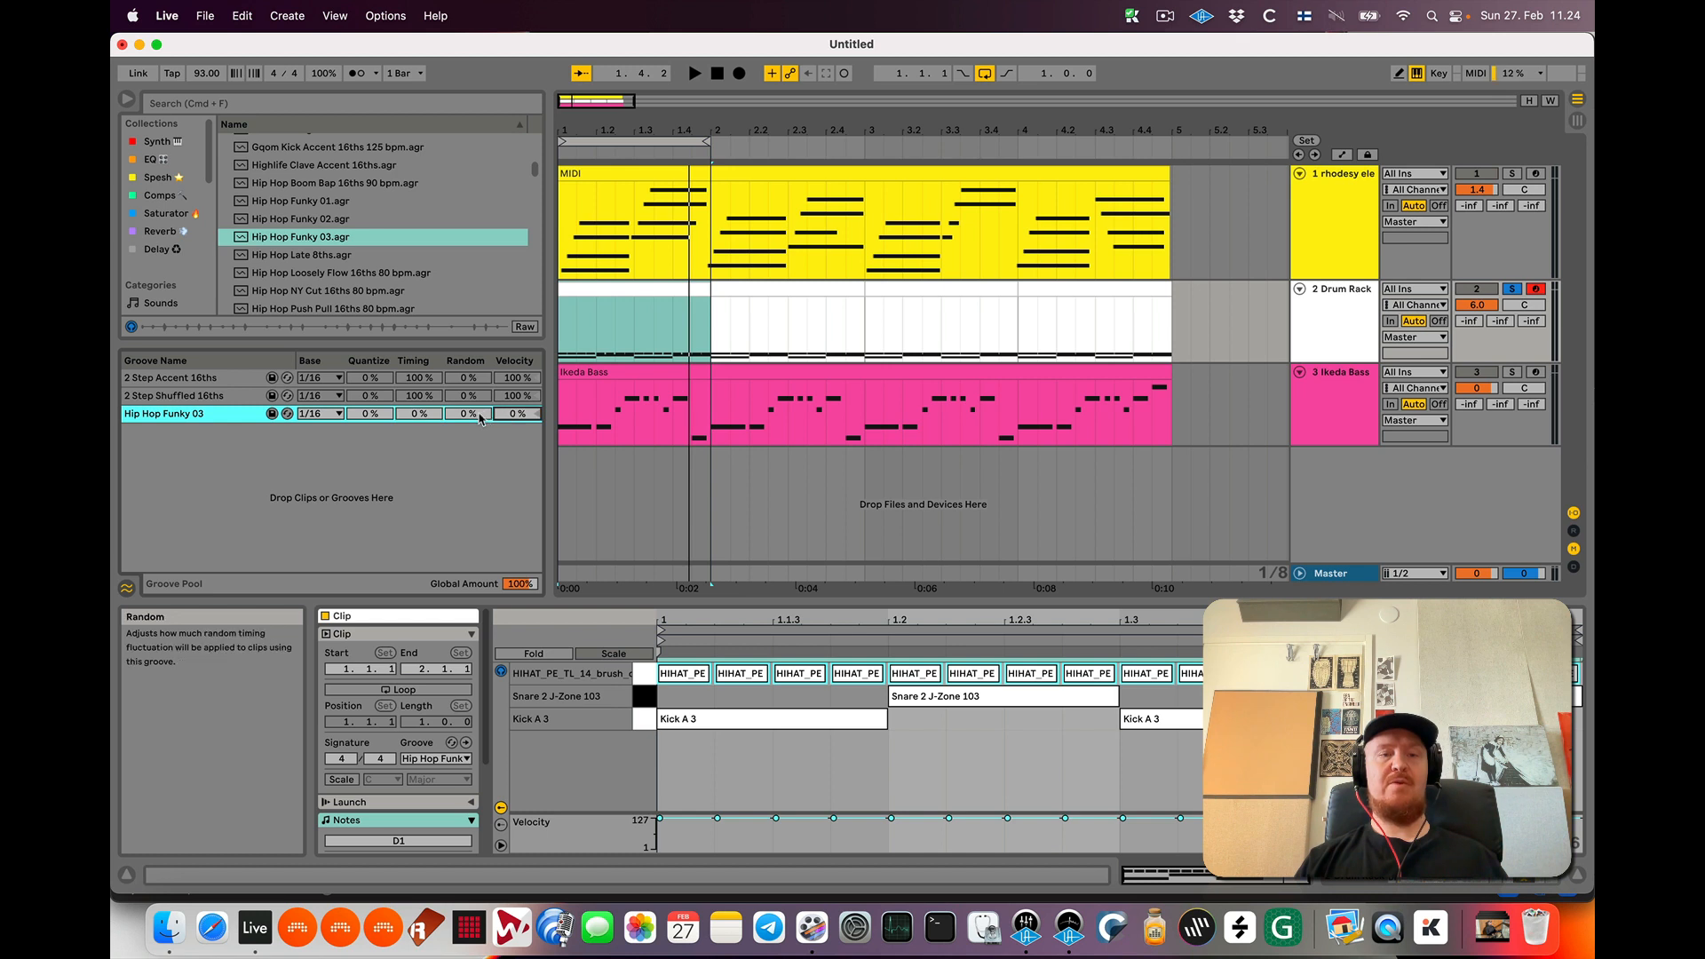
pyautogui.press('space')
# Set the Random amount of Hip Hop Funky 03 to 24% and listen to the looped drums
pyautogui.moveTo(468, 414); pyautogui.dragTo(478, 420)
pyautogui.press('space')
pyautogui.press('space')
pyautogui.press('space')
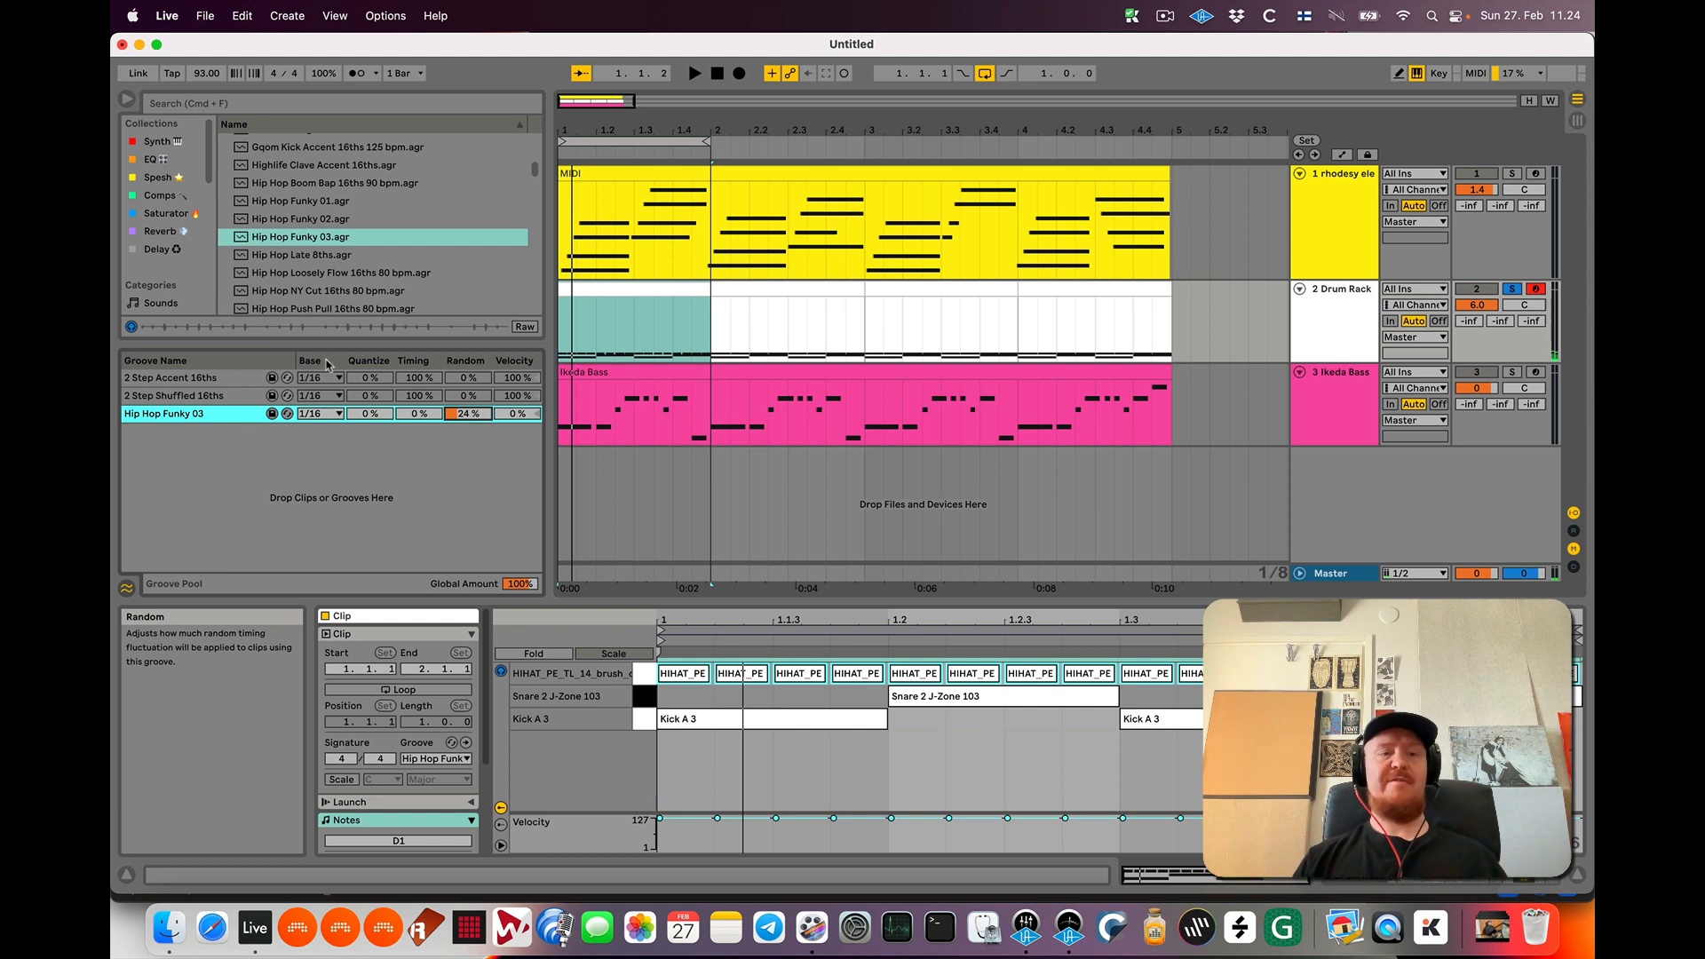
# Try Hip Hop Funky 03 with Random at 0% and Timing at 100%, and listen to the drum loop
pyautogui.click(219, 380)
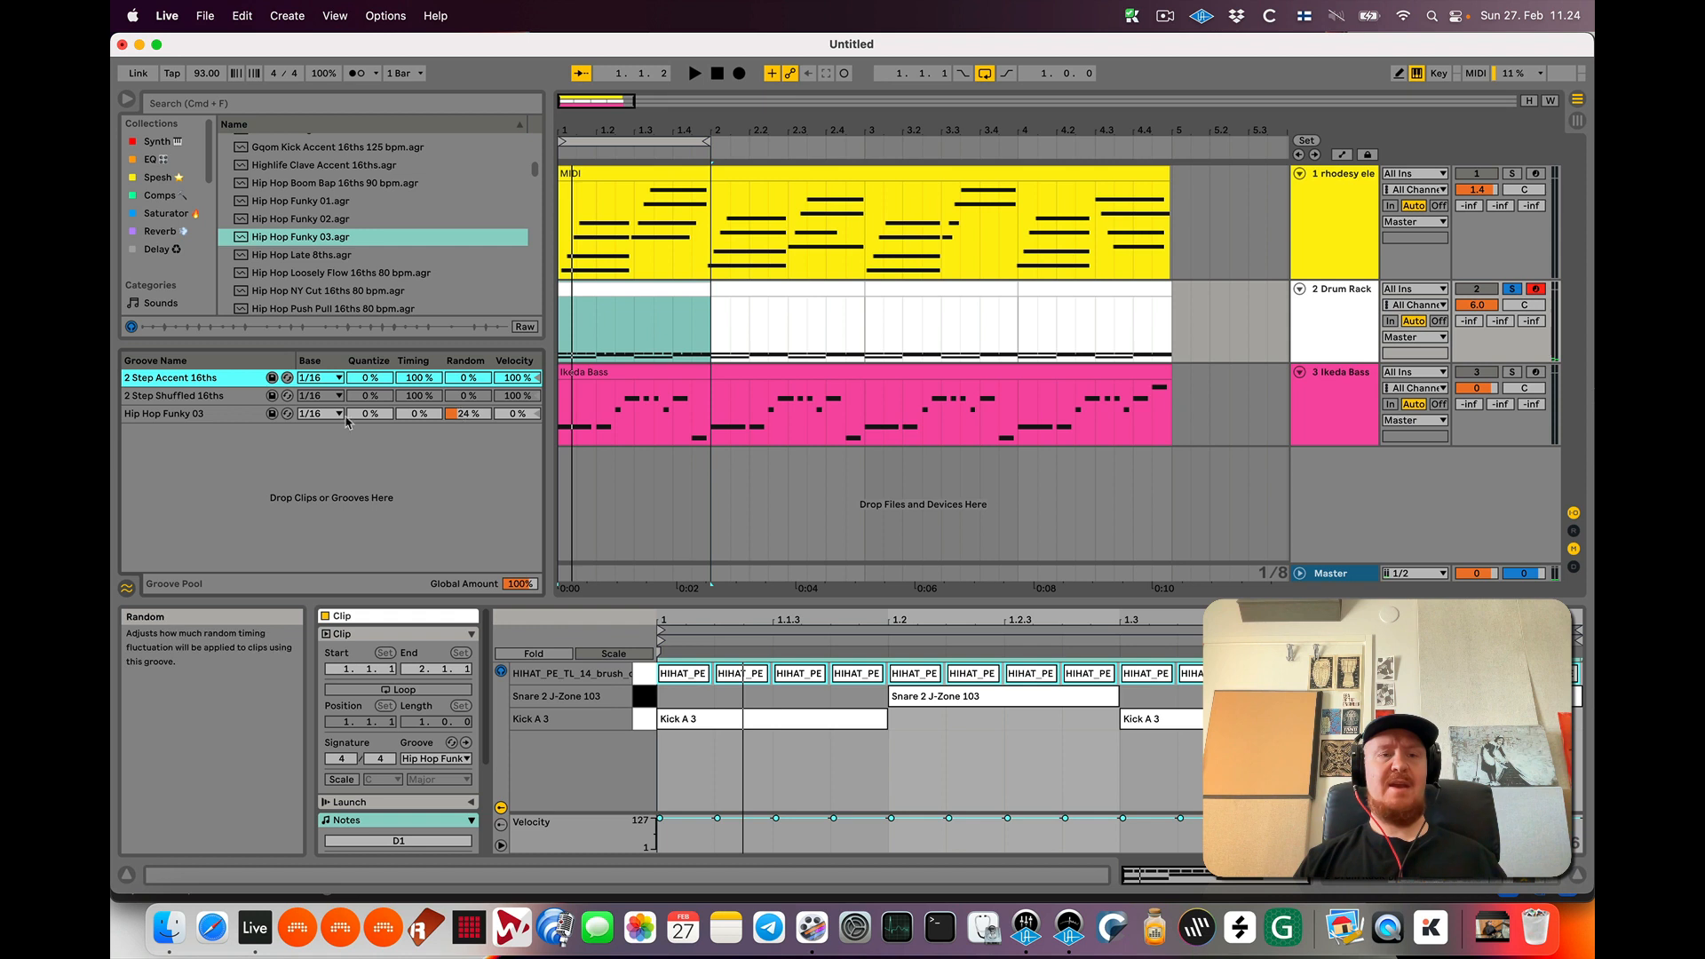
pyautogui.click(228, 416)
pyautogui.moveTo(474, 414); pyautogui.dragTo(474, 449)
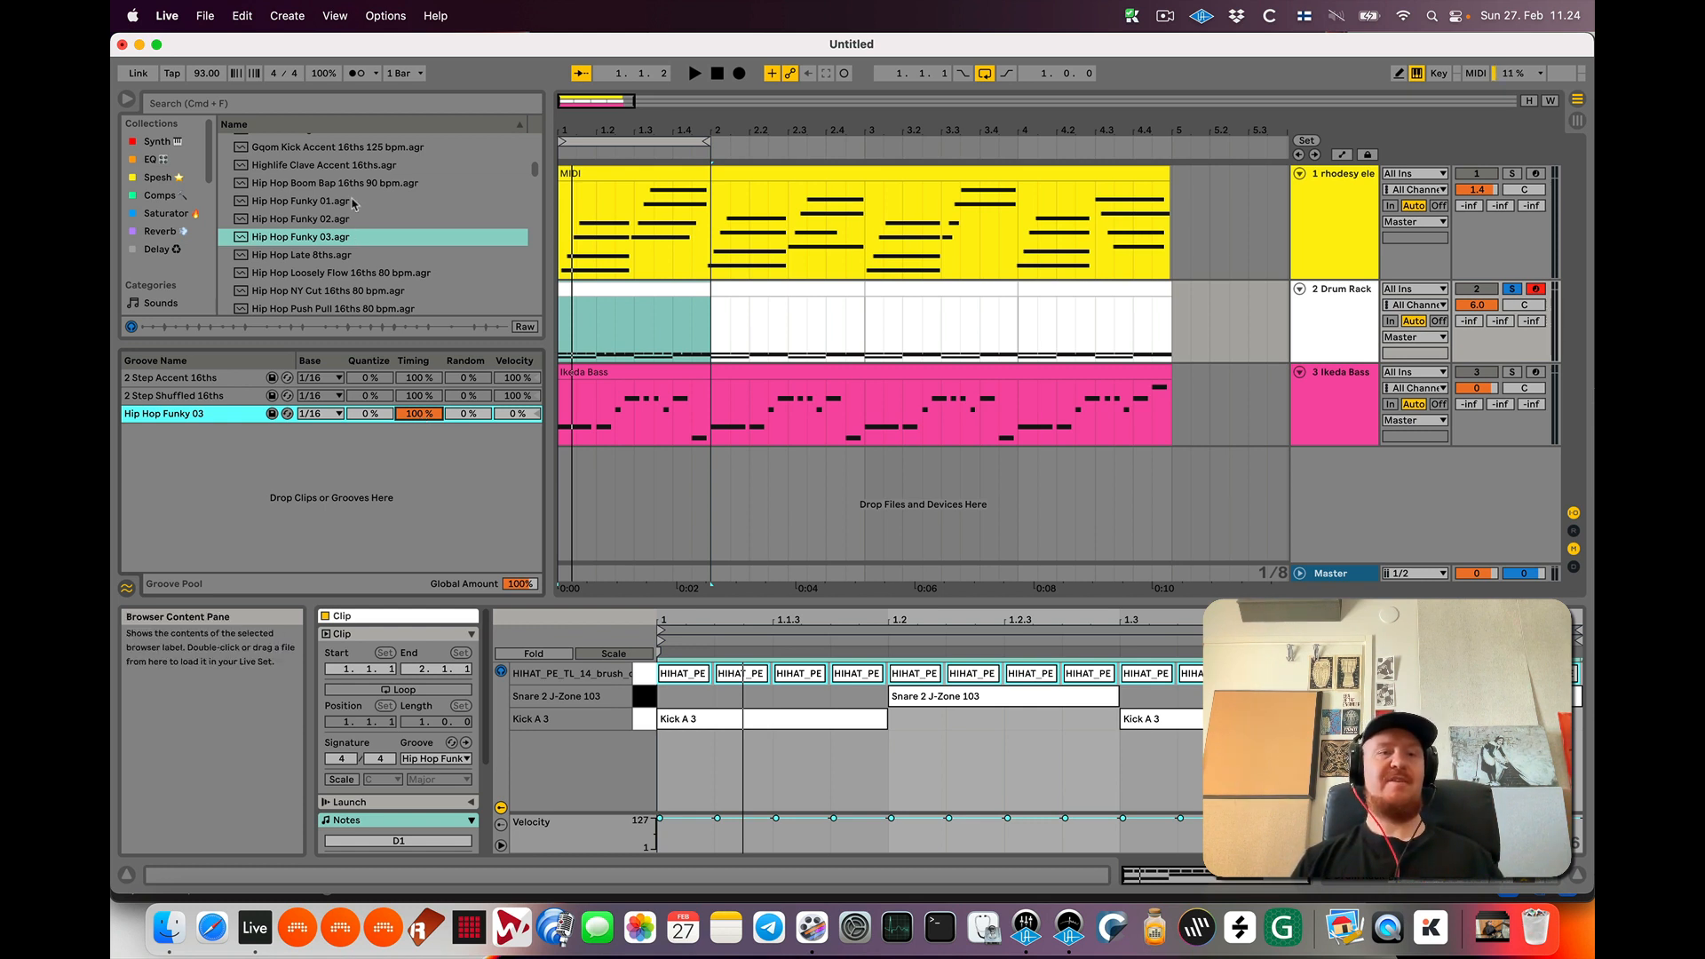
pyautogui.press('space')
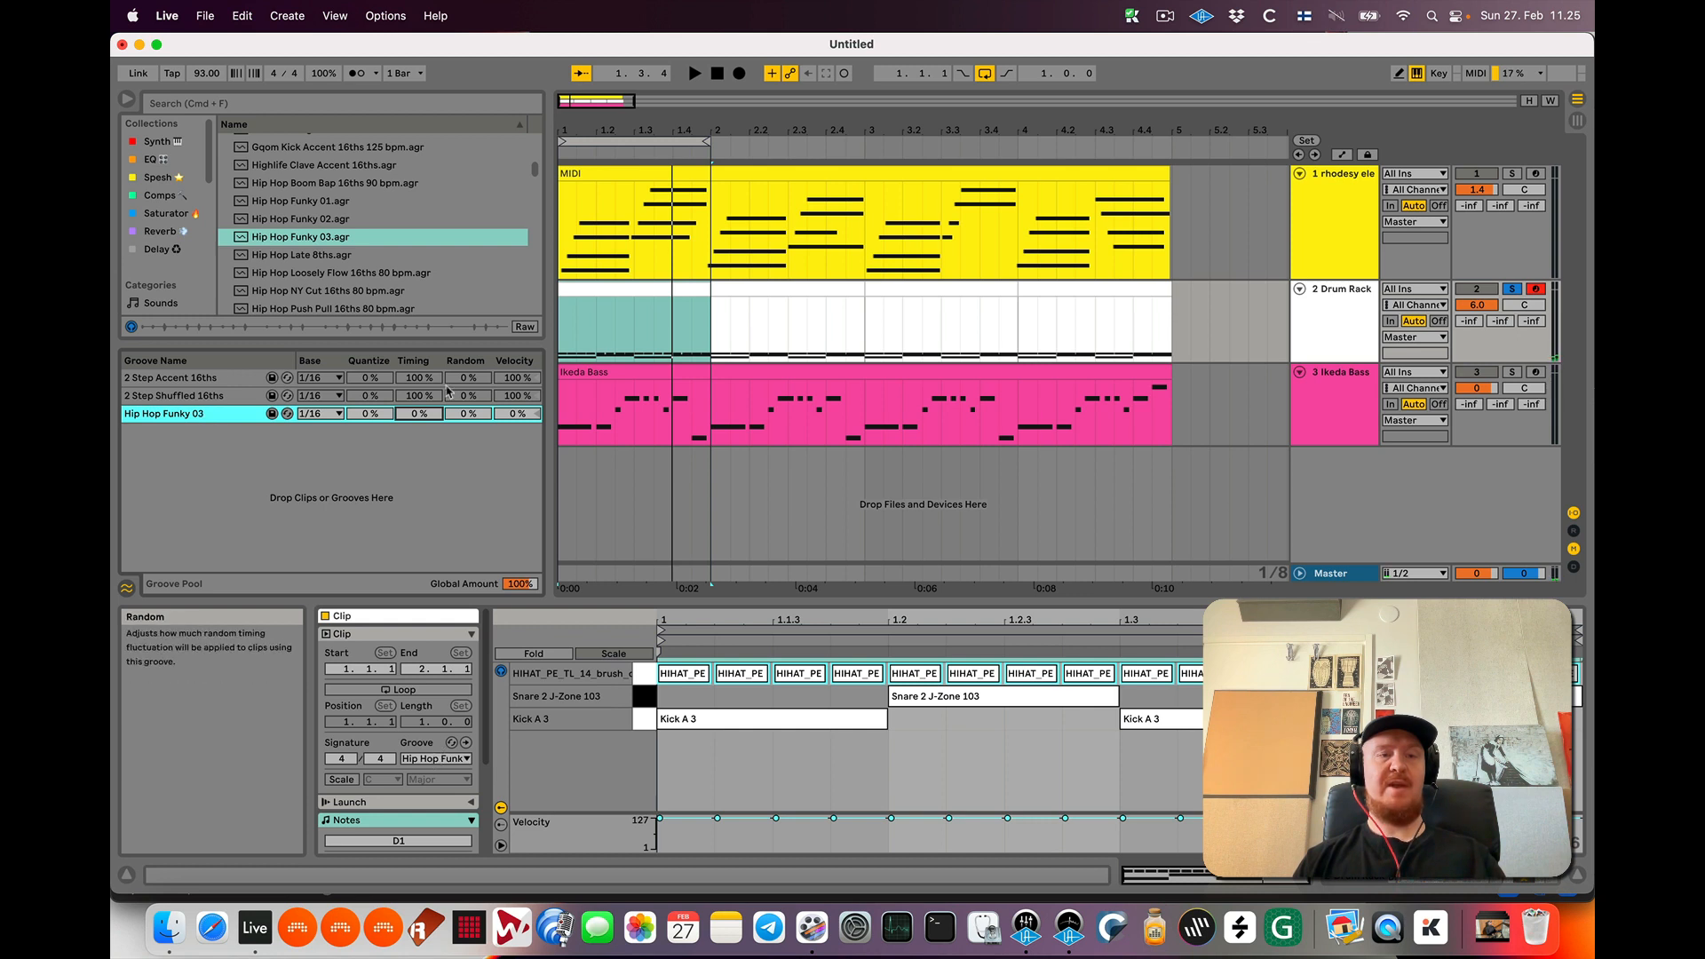
# Set the Random amount of Hip Hop Funky 03 to 26% and its Velocity to 13% while listening to the drum loop
pyautogui.press('space')
pyautogui.moveTo(467, 413); pyautogui.dragTo(472, 423)
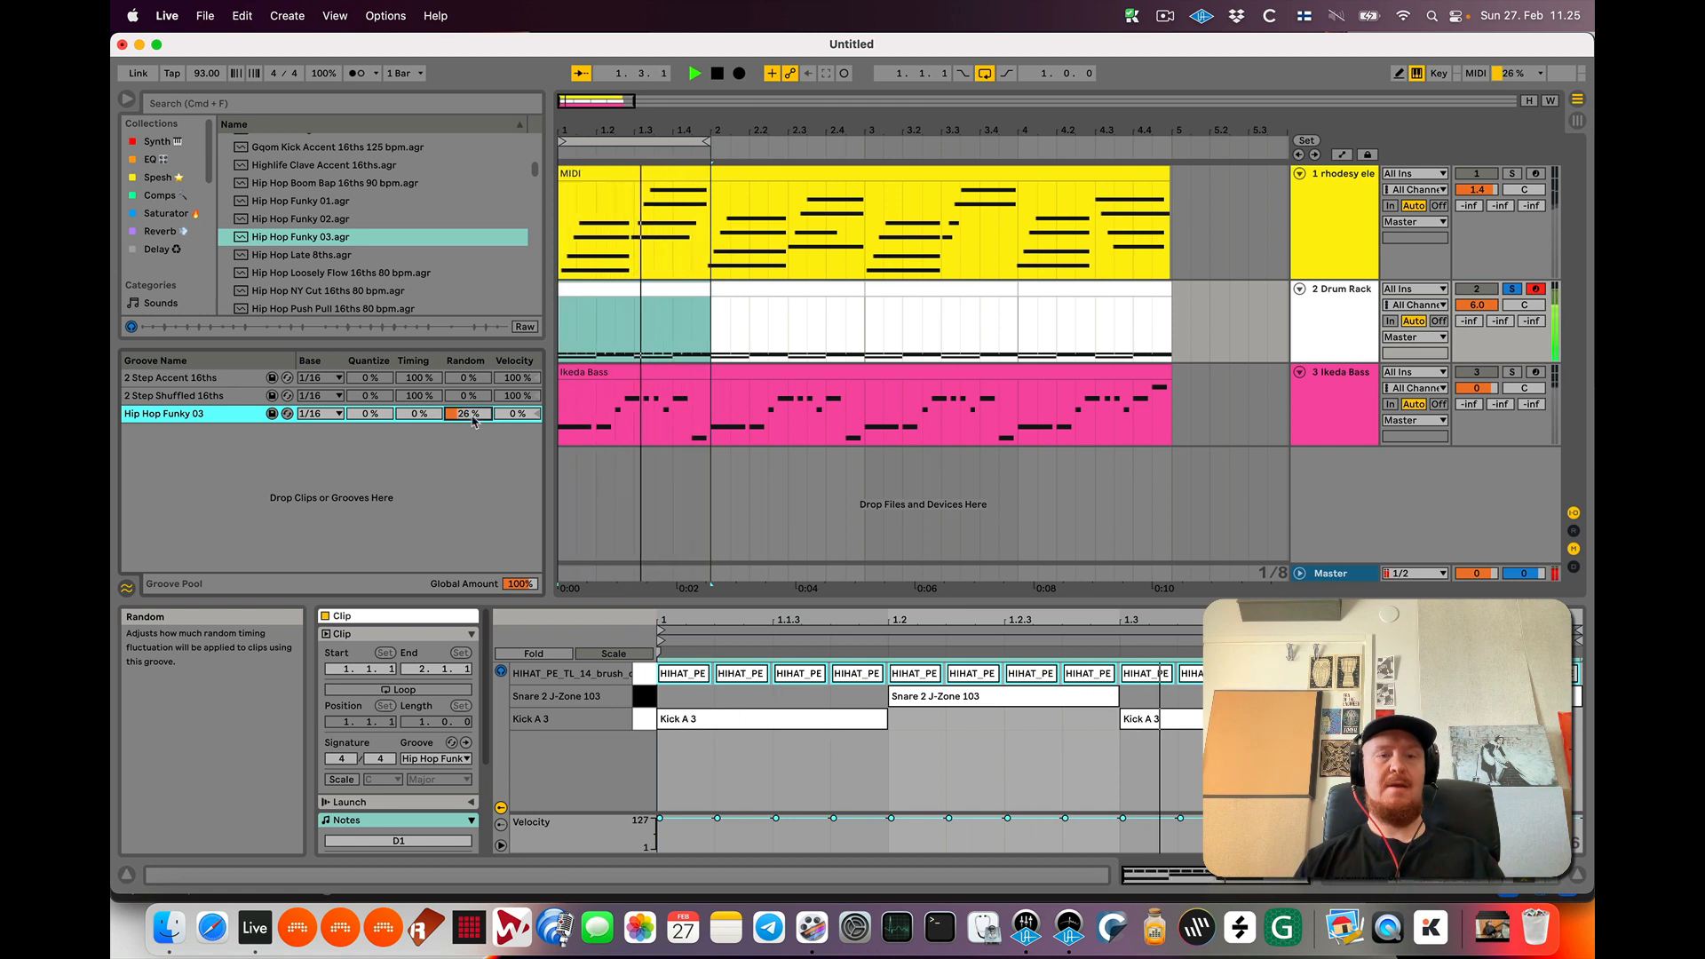
pyautogui.press('space')
pyautogui.press('space')
pyautogui.moveTo(513, 412); pyautogui.dragTo(514, 489)
pyautogui.press('space')
pyautogui.press('space')
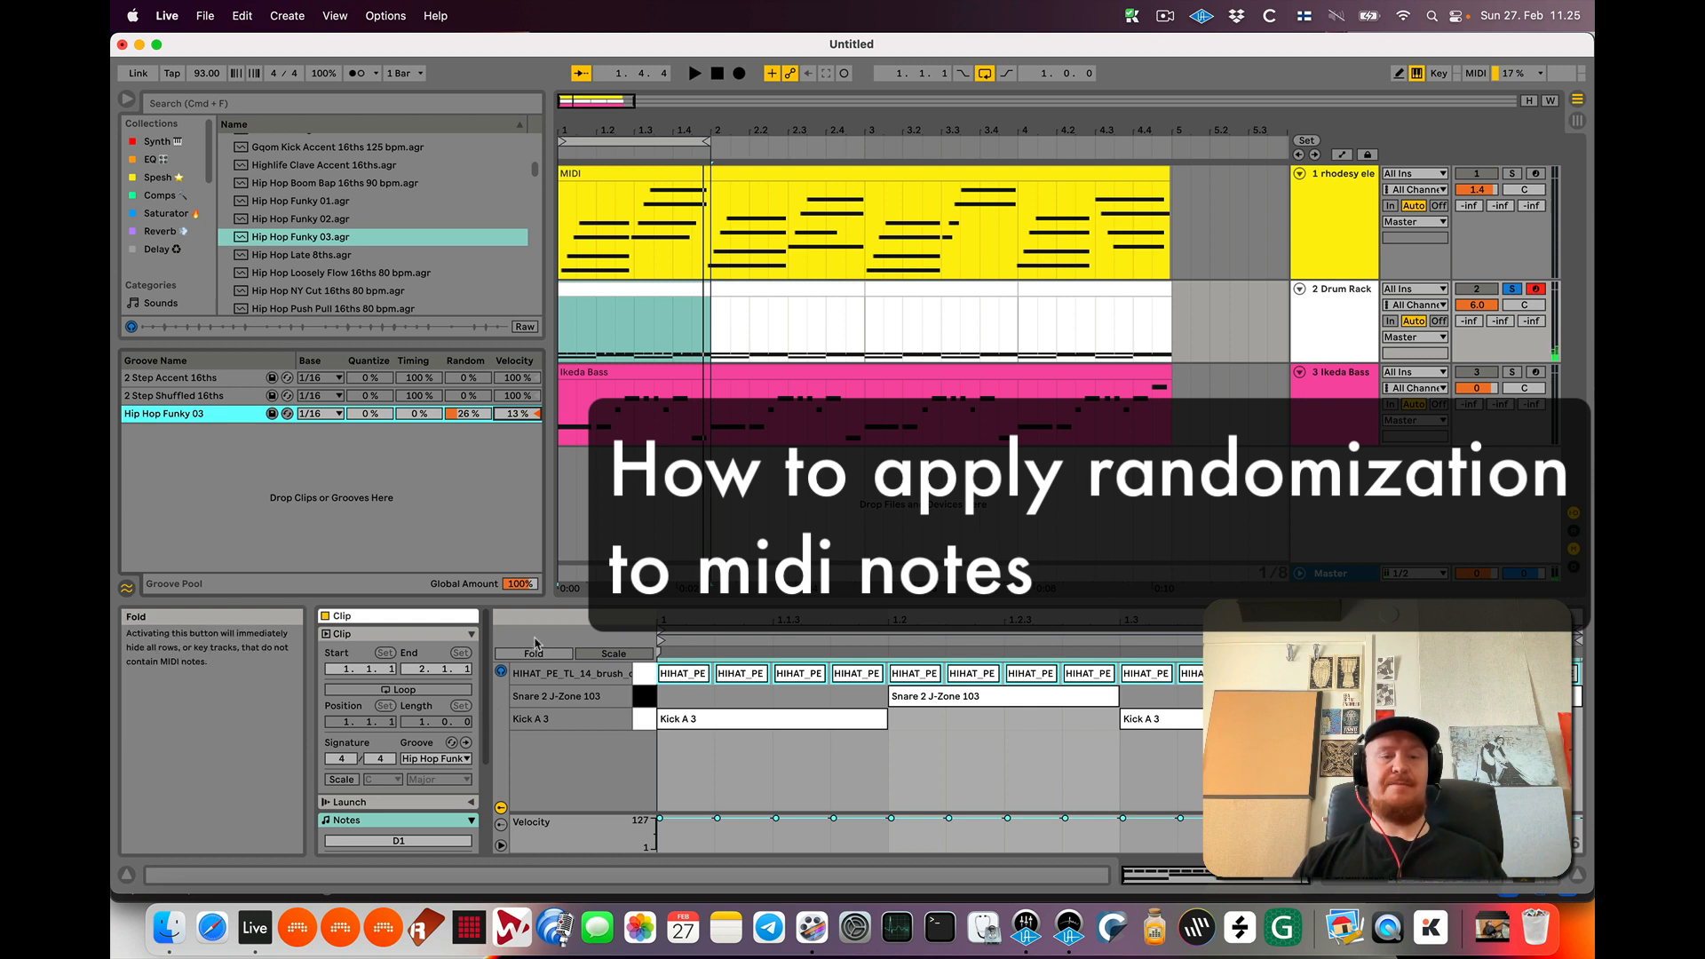
# Enlarge the clip editing area and commit the Hip Hop Funky 03 groove to the drum clip's MIDI notes
pyautogui.moveTo(531, 603); pyautogui.dragTo(530, 484)
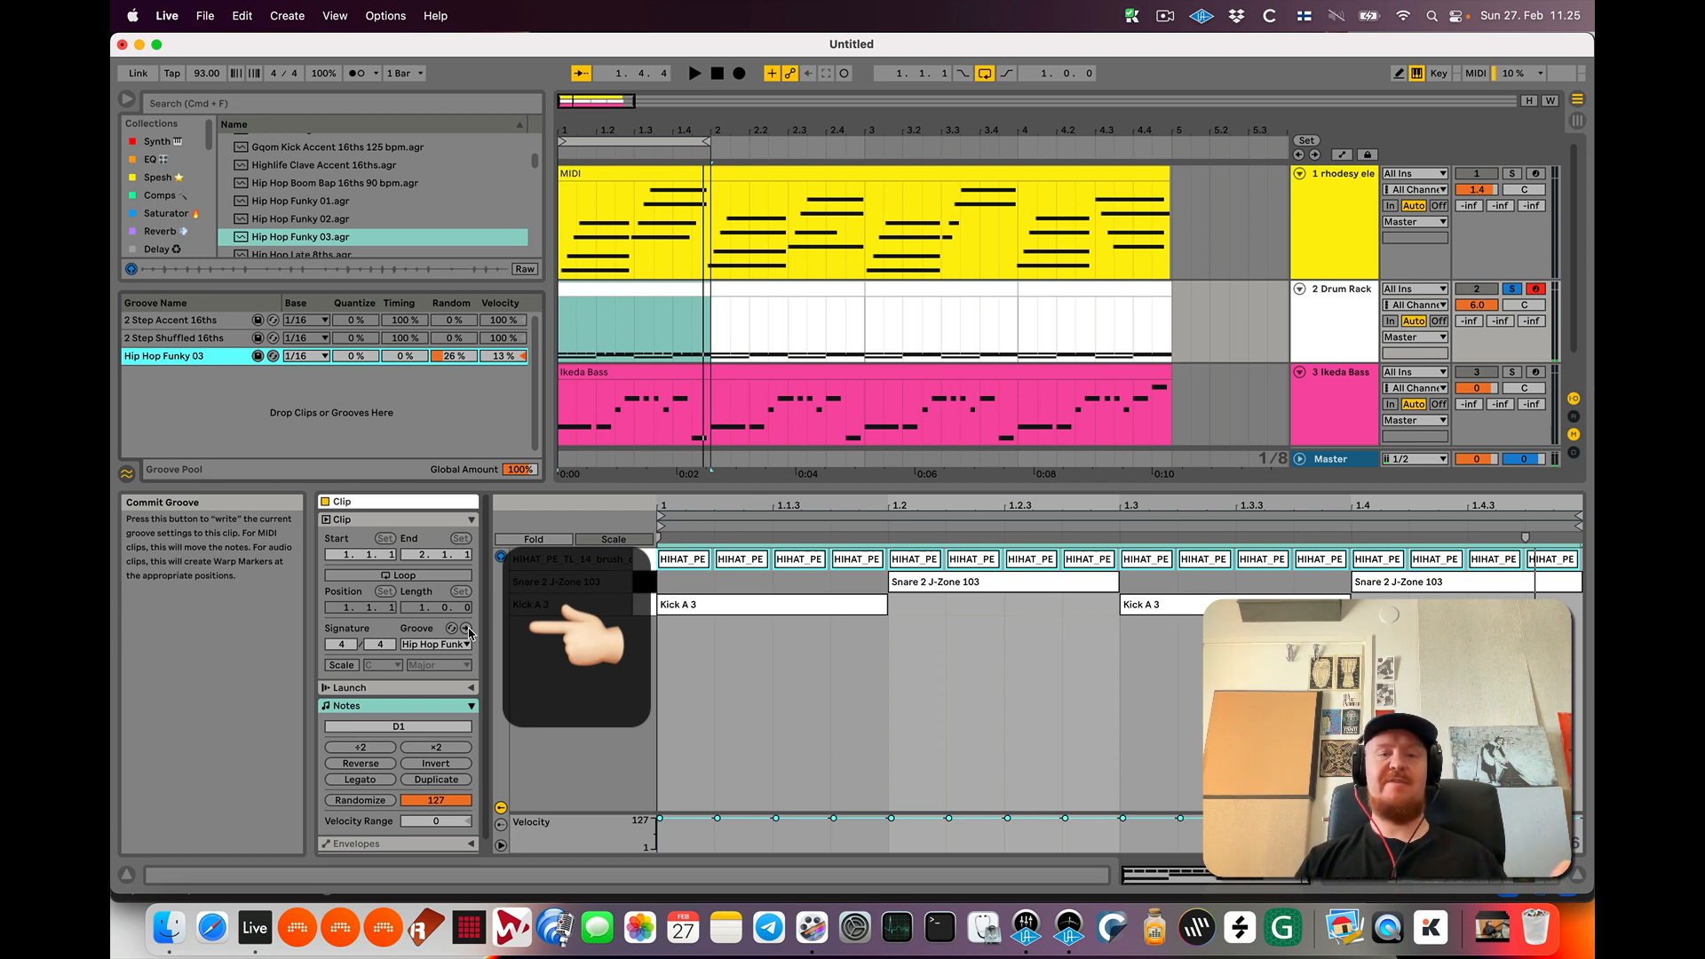
pyautogui.click(690, 686)
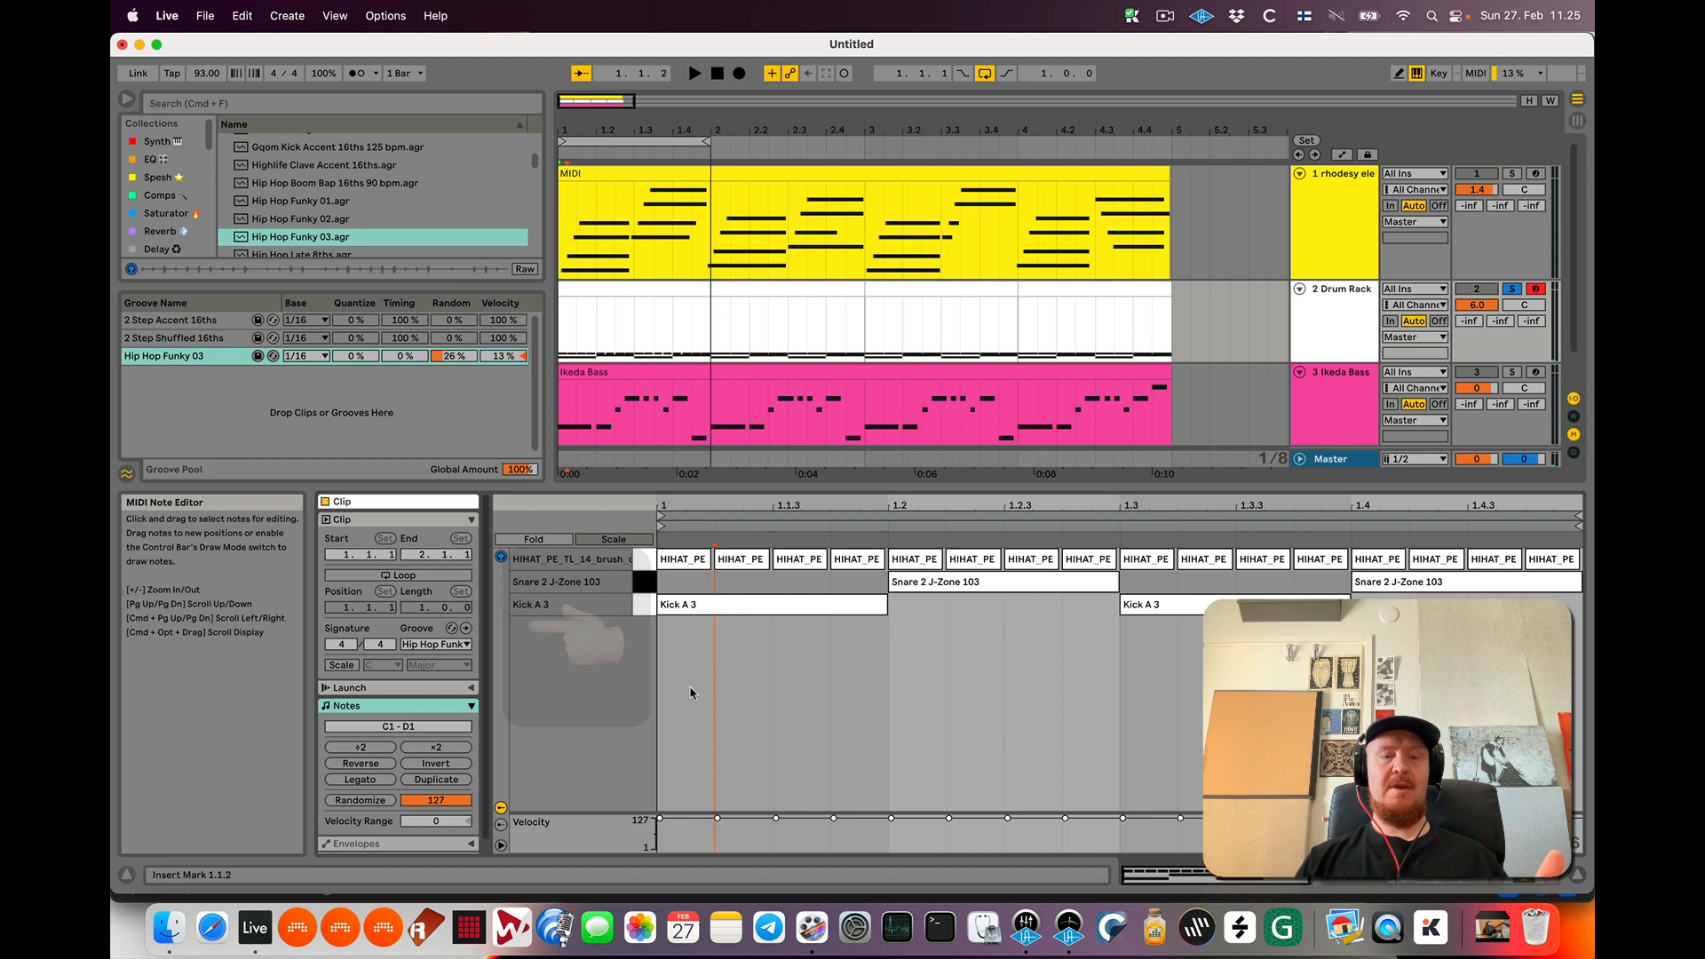
pyautogui.click(466, 629)
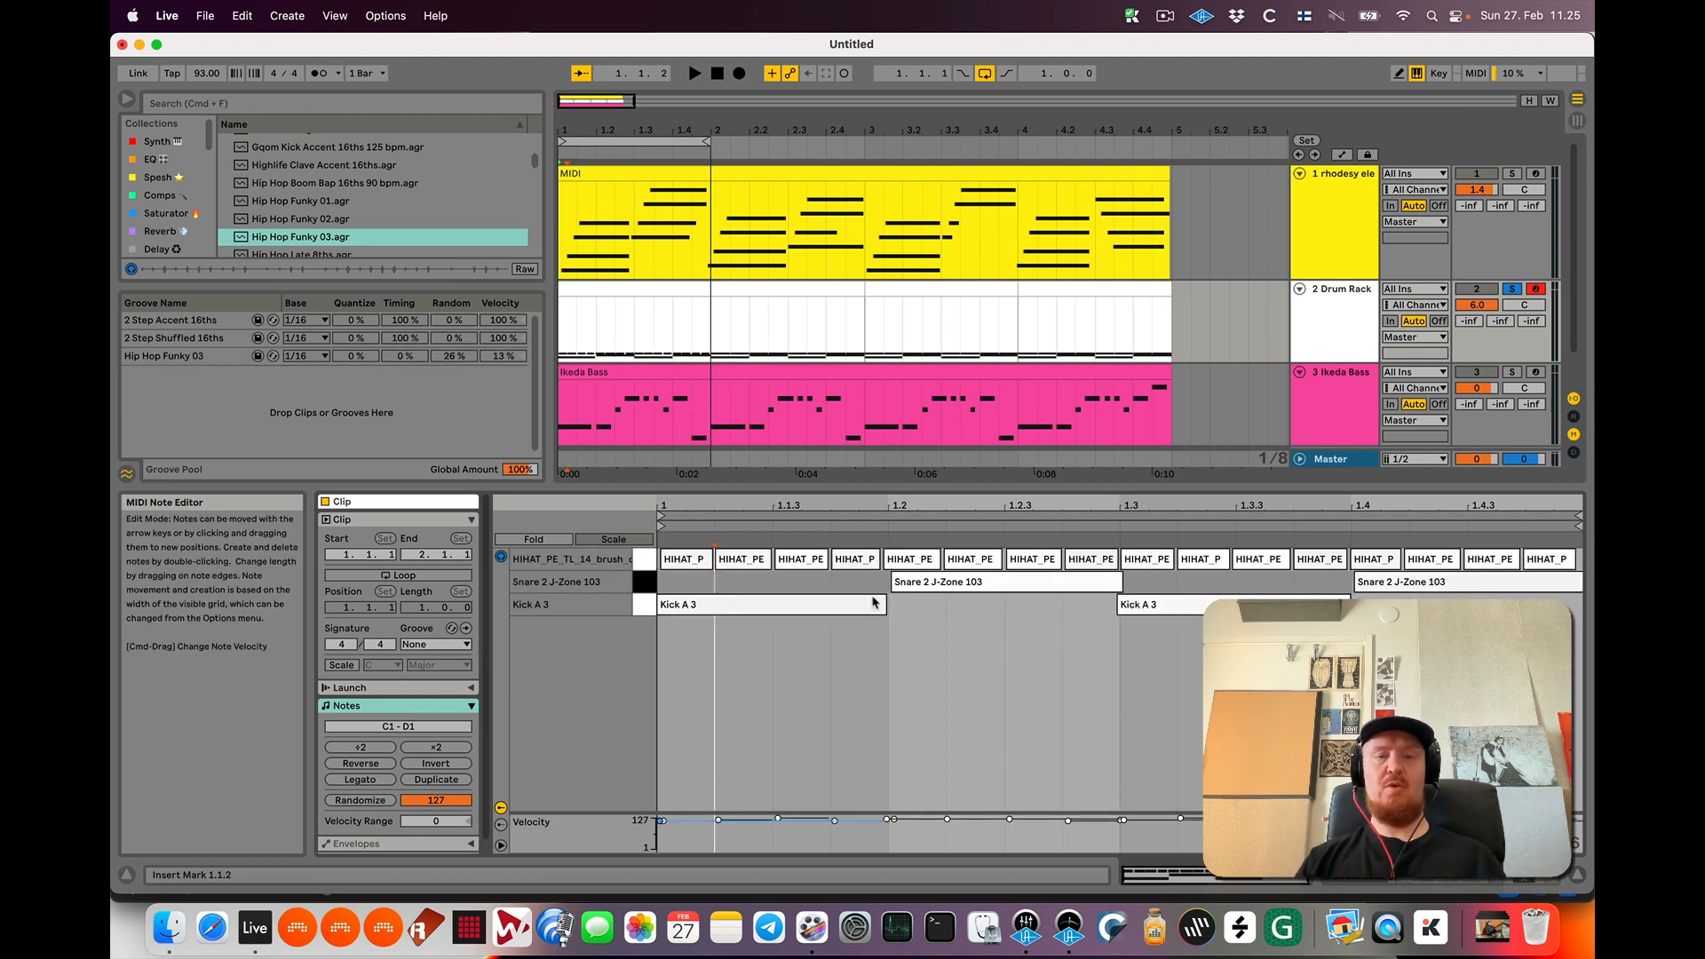
# Undo and redo the groove commit repeatedly to compare the drum notes with and without it, ending with it committed
pyautogui.press('super+z')
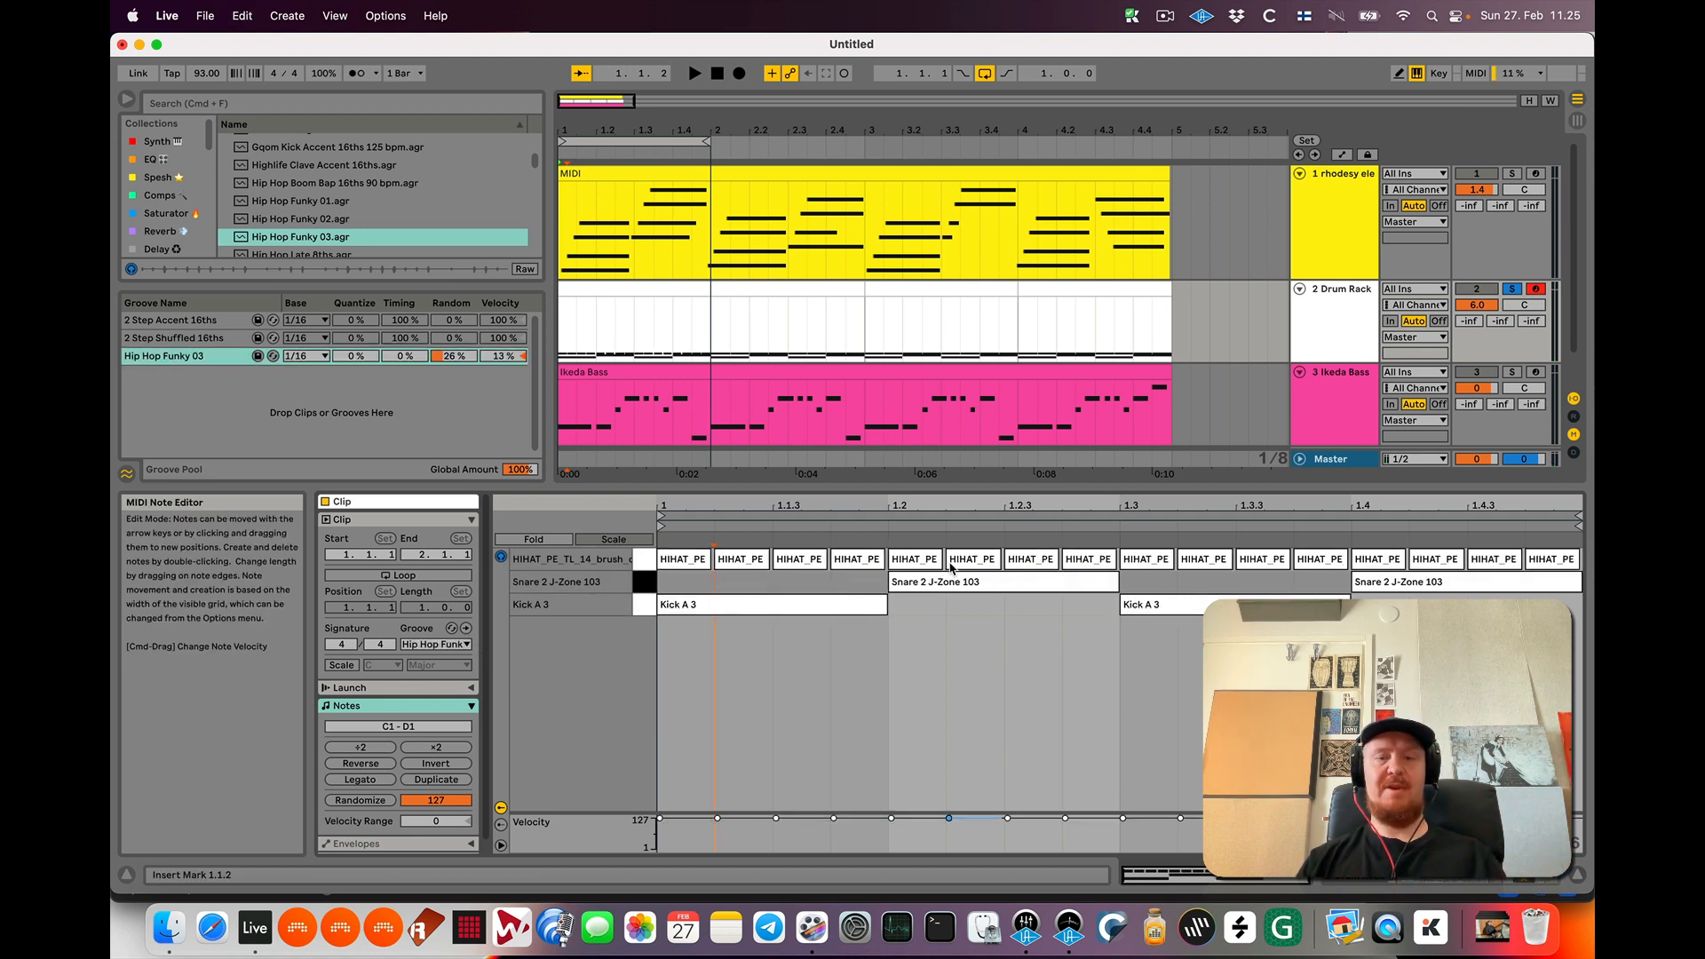
pyautogui.press('super+shift+z')
pyautogui.press('super+z')
pyautogui.press('super+shift+z')
pyautogui.press('super+z')
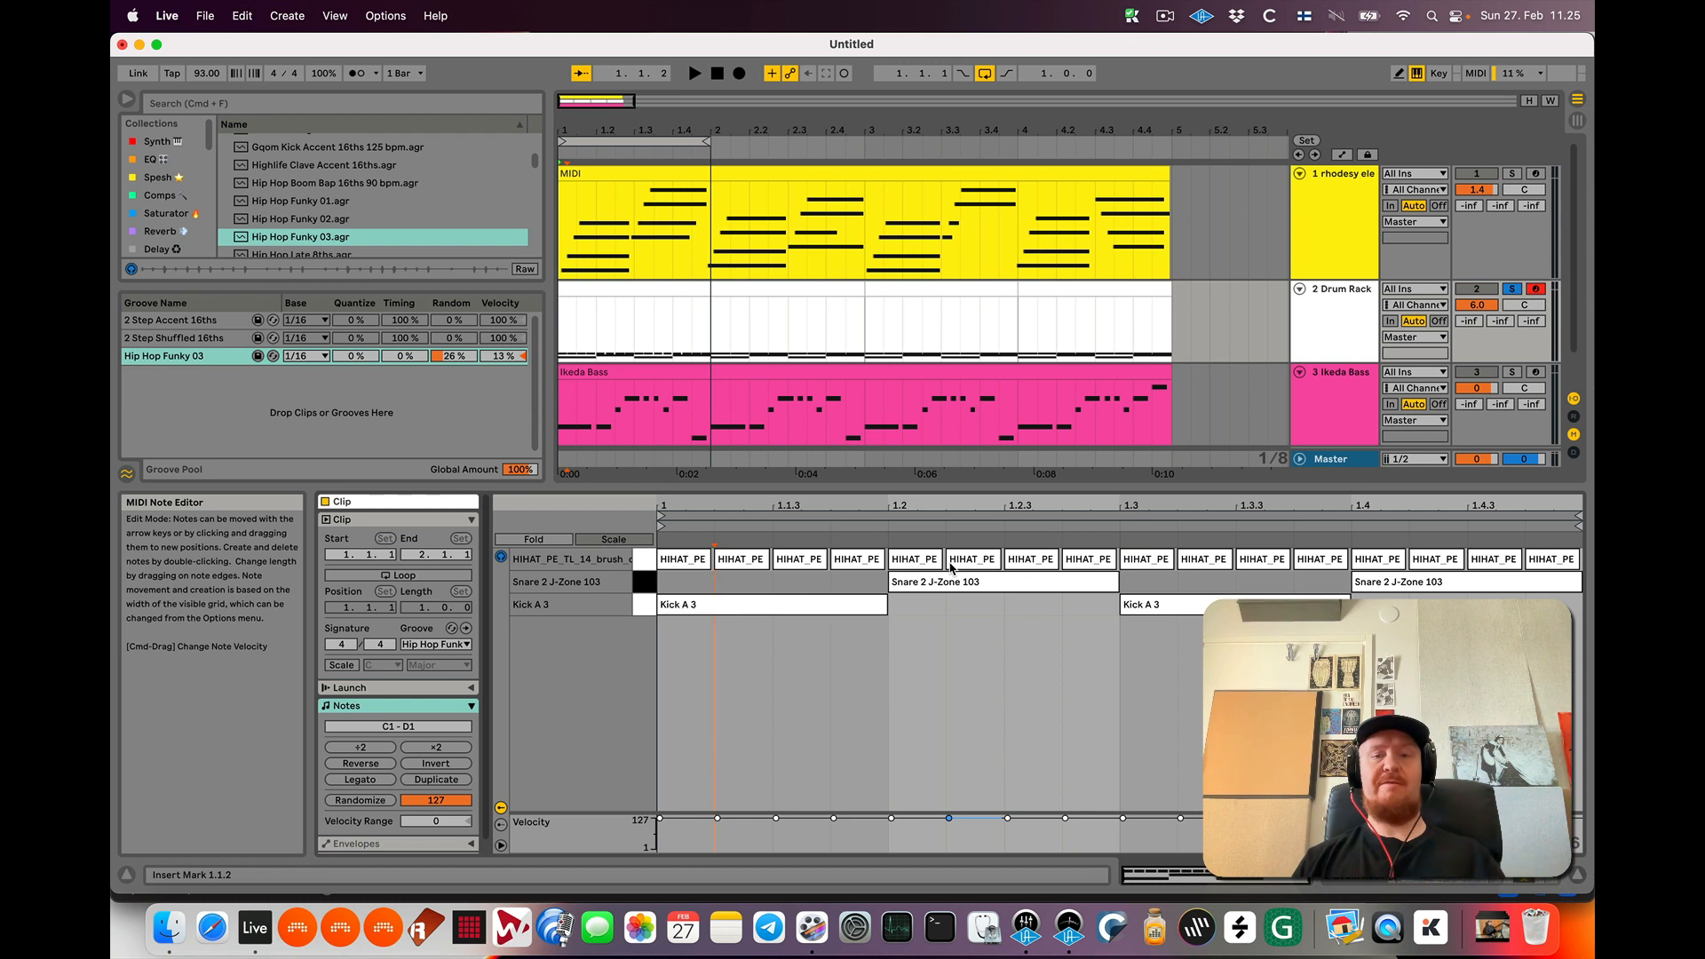
pyautogui.press('super+shift+z')
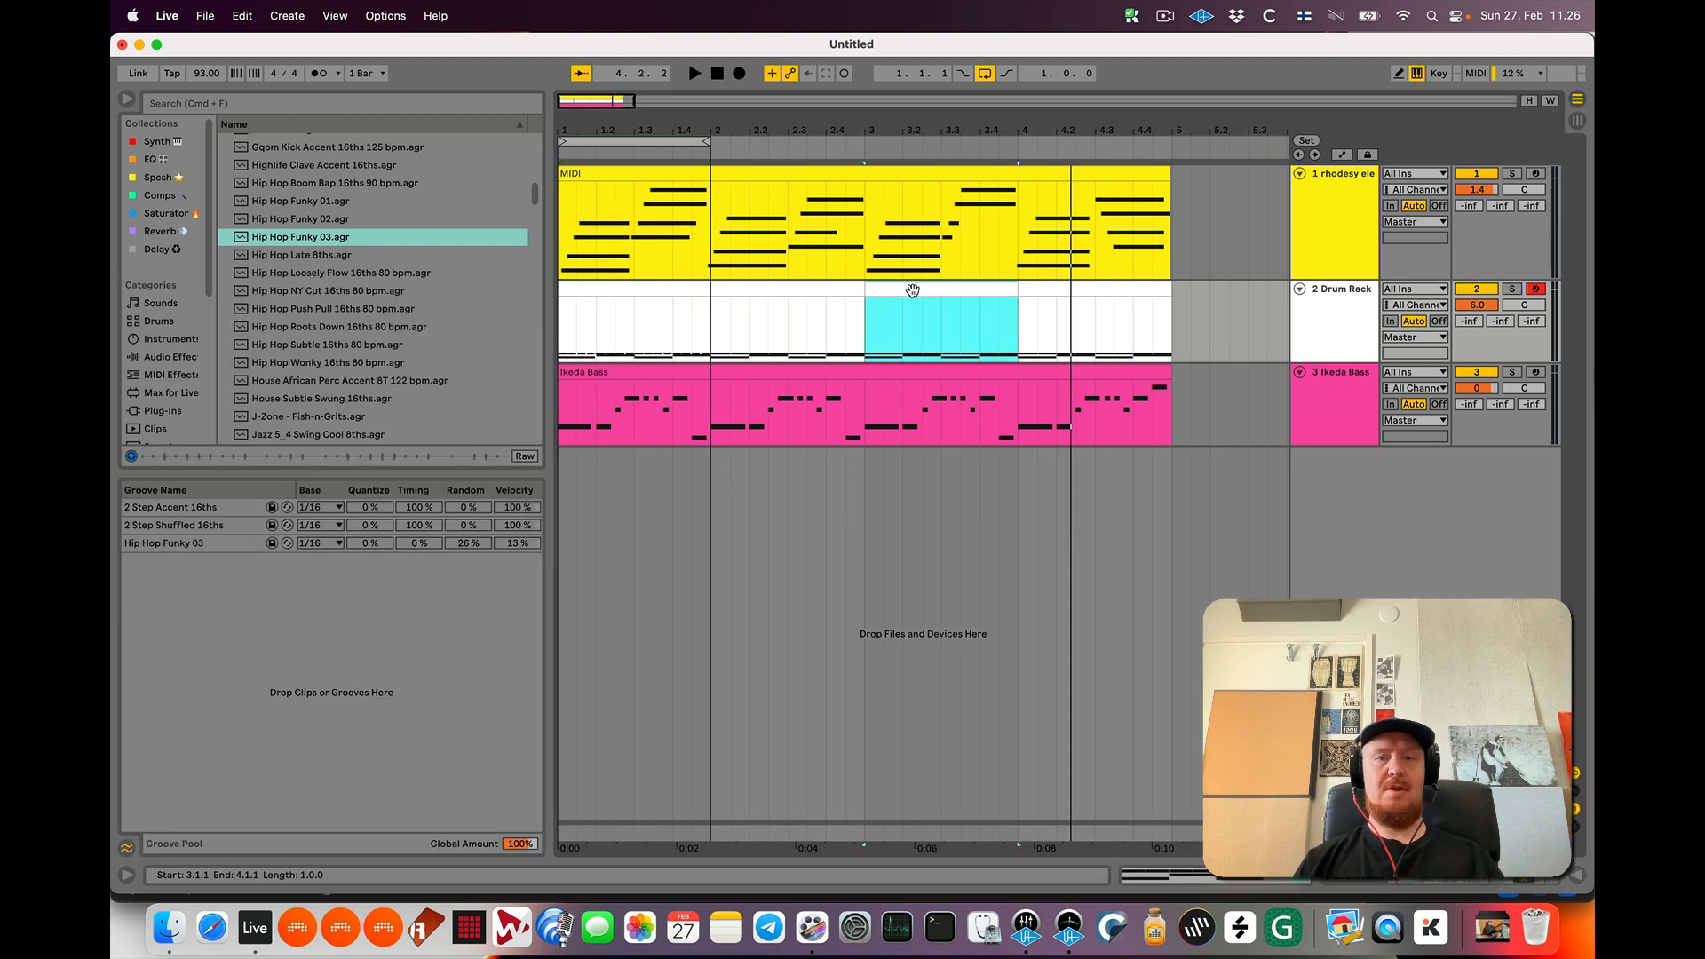
# Play the last bar of the arrangement with the piano, drums and bass together
pyautogui.press('space')
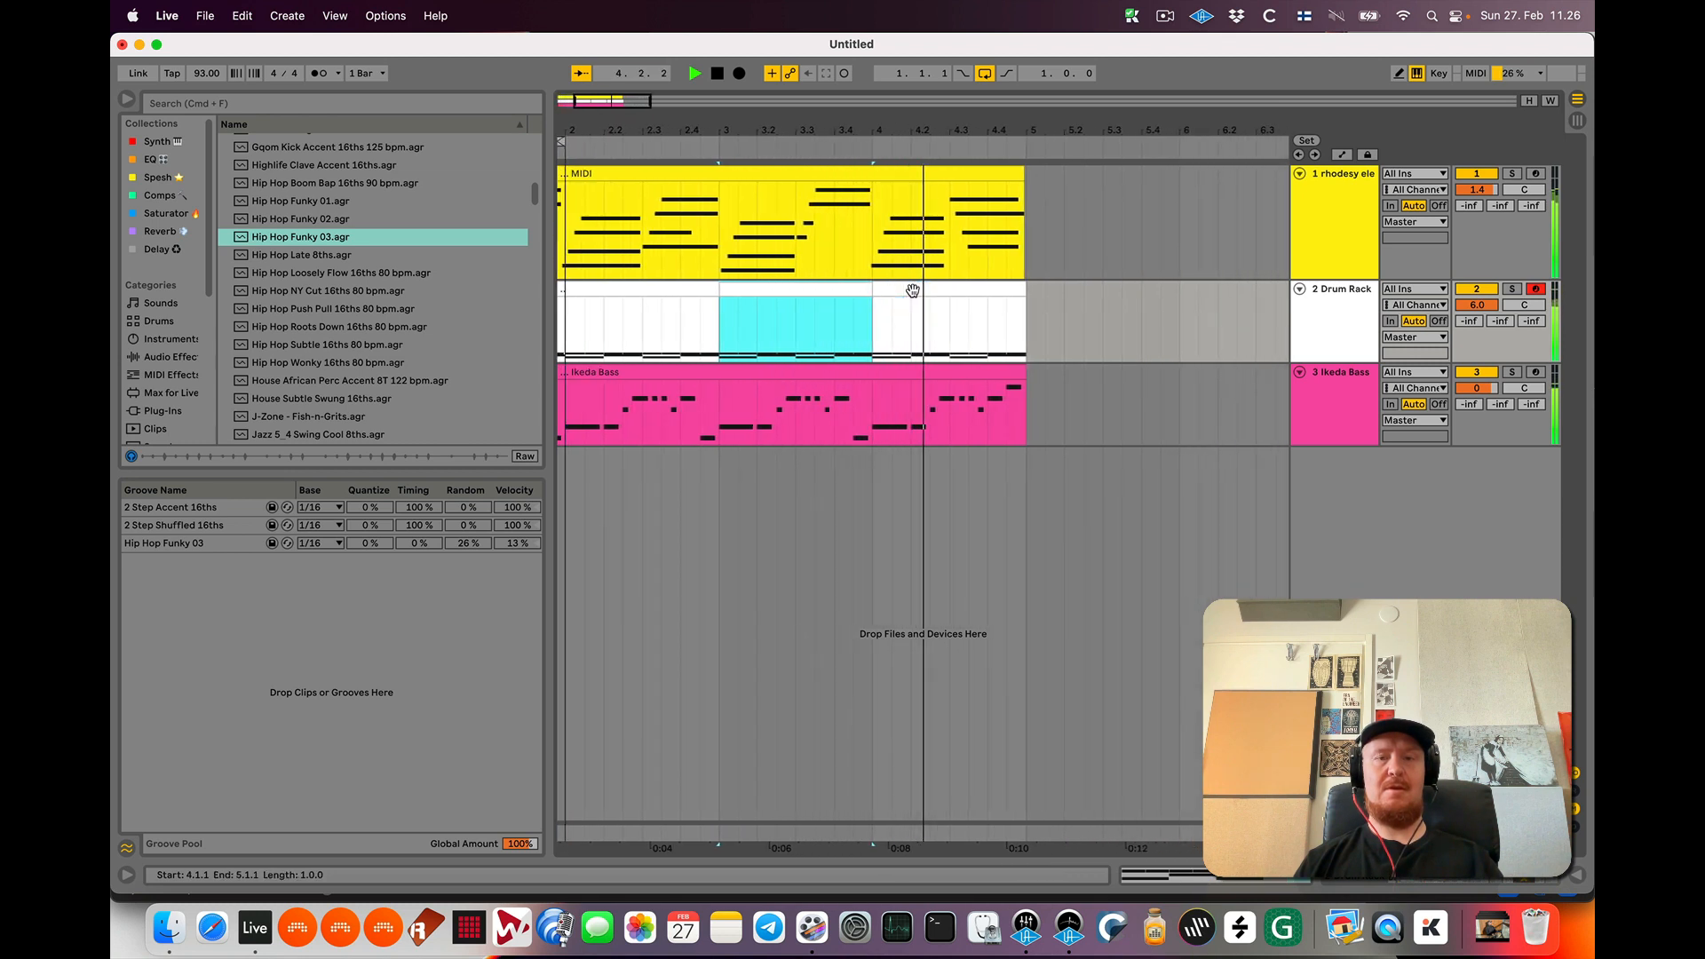
pyautogui.press('space')
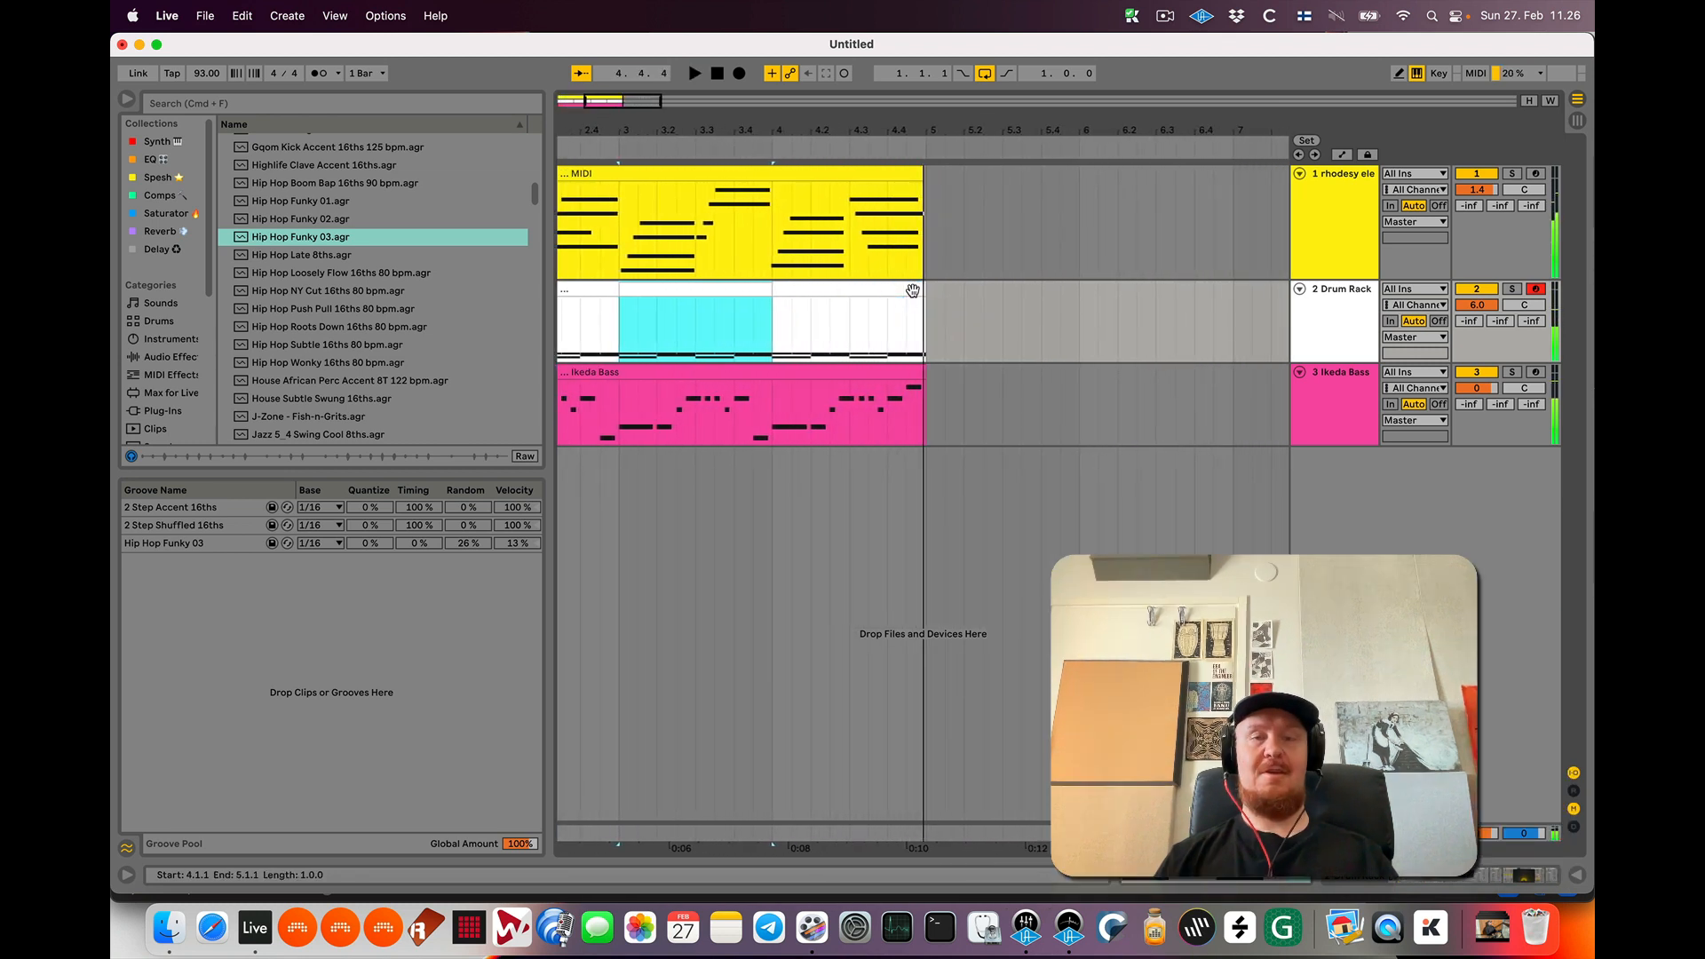